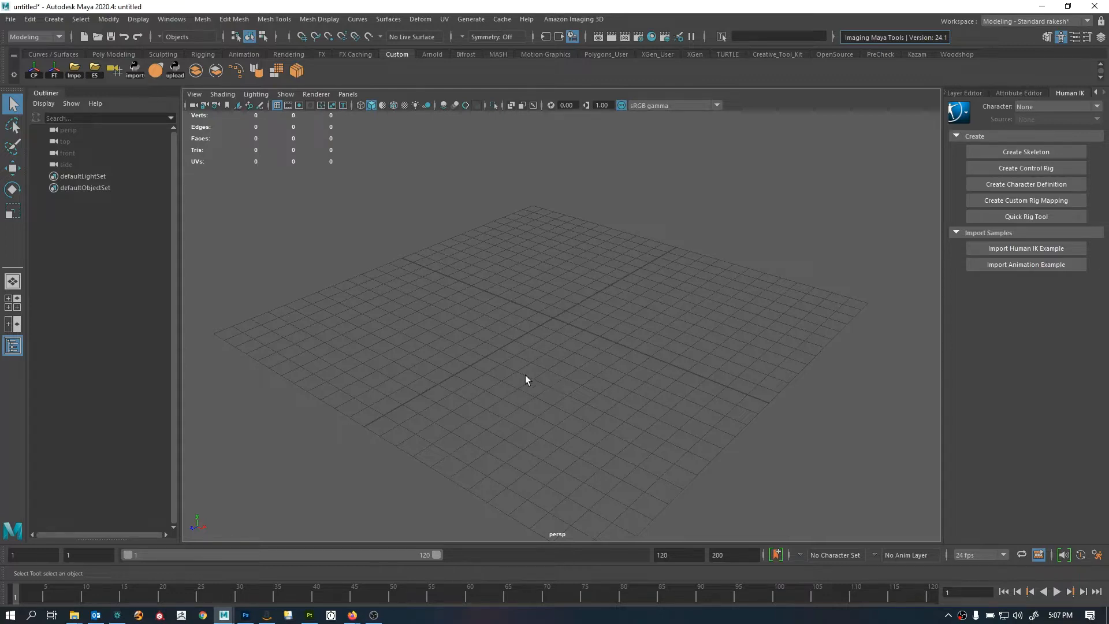
Import the street-lamp reference picture as an image plane in the front view
right_click_drag(525, 376, 495, 401, "alt")
key("space")
key("space")
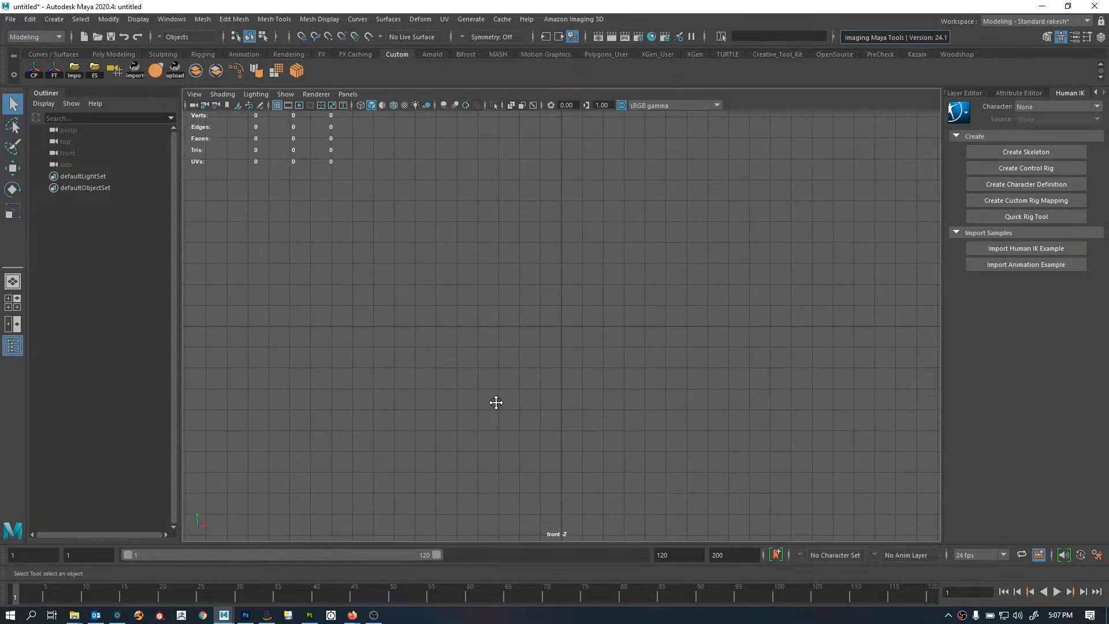
middle_click_drag(495, 401, 423, 403, "alt")
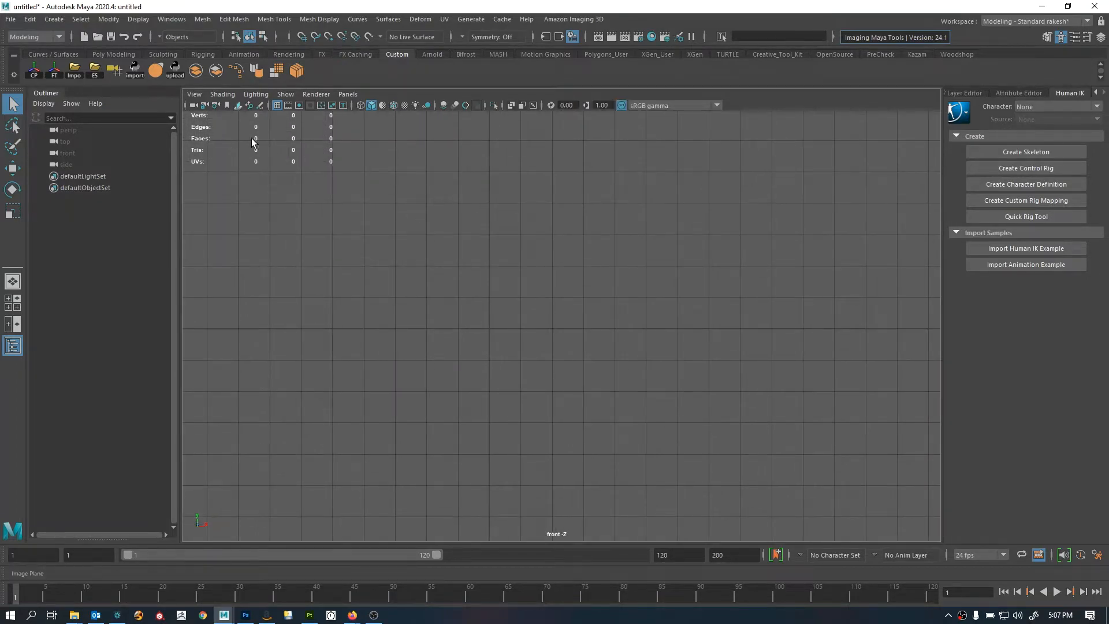
key("Return")
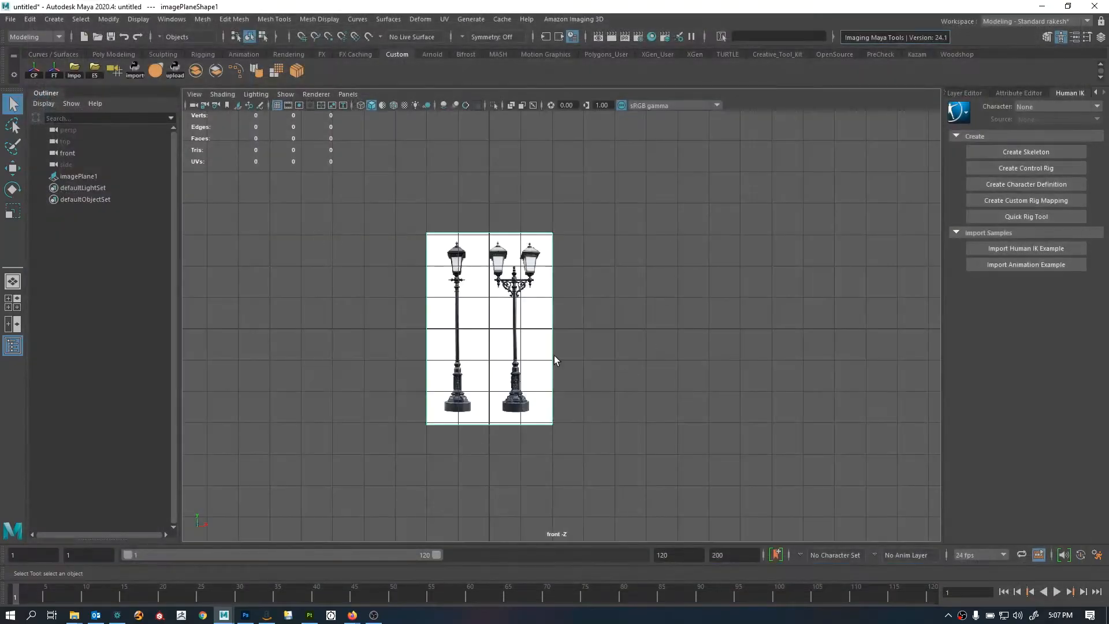
Scale the front image plane up uniformly to about 8.16
right_click_drag(659, 345, 677, 342, "alt")
key("w")
right_click_drag(604, 360, 551, 423, "alt")
middle_click_drag(551, 423, 564, 437, "alt")
middle_click_drag(563, 436, 660, 391, "shift")
scroll(575, 346, "up", 3)
middle_click_drag(729, 341, 763, 401, "shift")
key("r")
key("w")
scroll(681, 421, "down", 6)
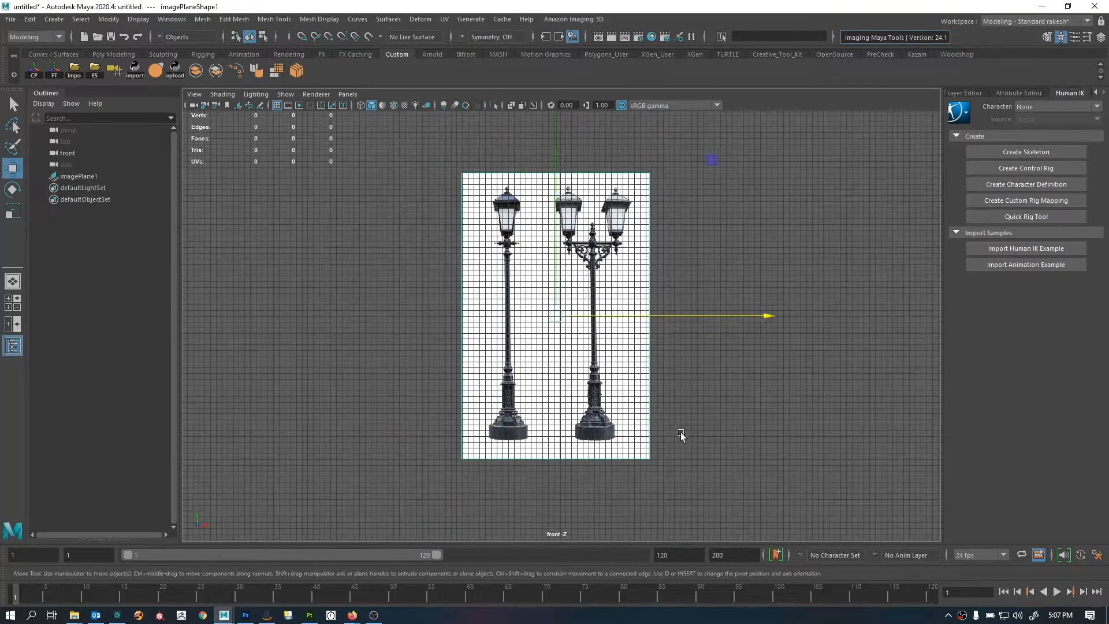
Move the front image plane to about X -6.77, Y 21.77, placing the double lamp's base on the ground line at the origin
middle_click_drag(681, 432, 680, 328, "shift")
right_click_drag(530, 303, 739, 383, "alt")
middle_click_drag(739, 383, 836, 362, "alt")
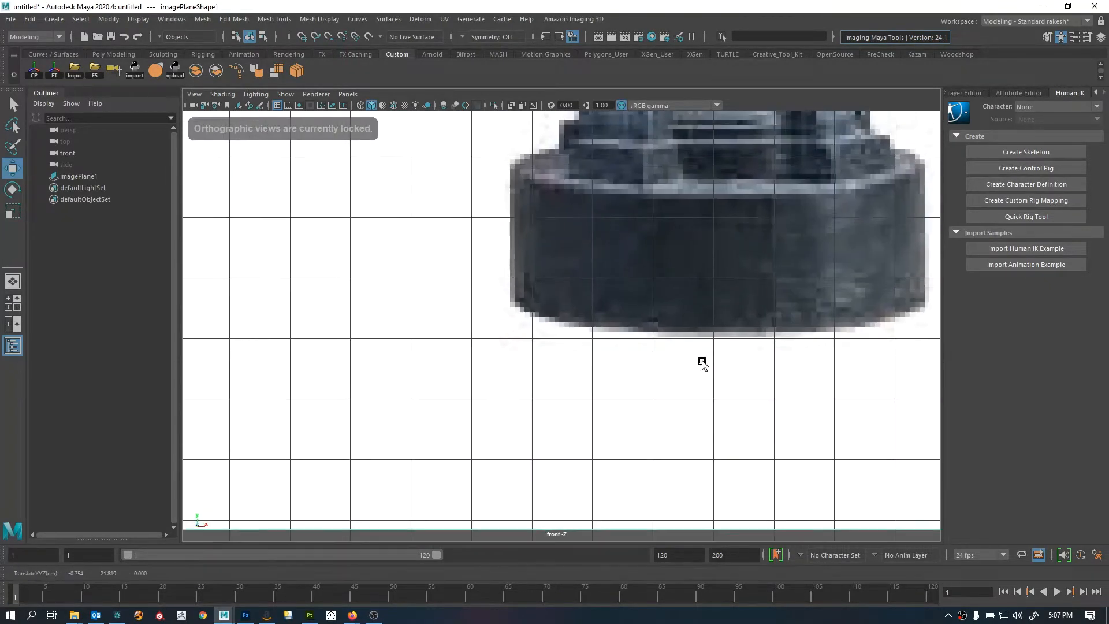
middle_click_drag(702, 363, 410, 365)
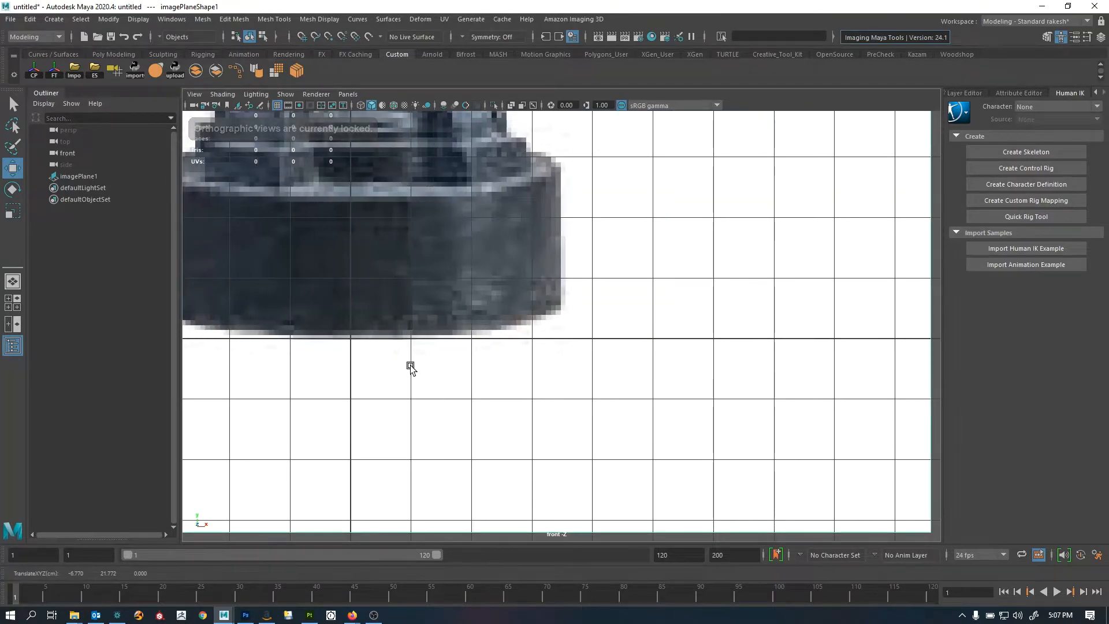
Shift the front image plane to about X -6.5, centring the double lamp's top finial on the vertical axis
right_click_drag(410, 365, 206, 317, "alt")
middle_click_drag(485, 144, 505, 427, "alt")
middle_click_drag(537, 144, 512, 514, "alt")
middle_click_drag(518, 328, 521, 455, "alt")
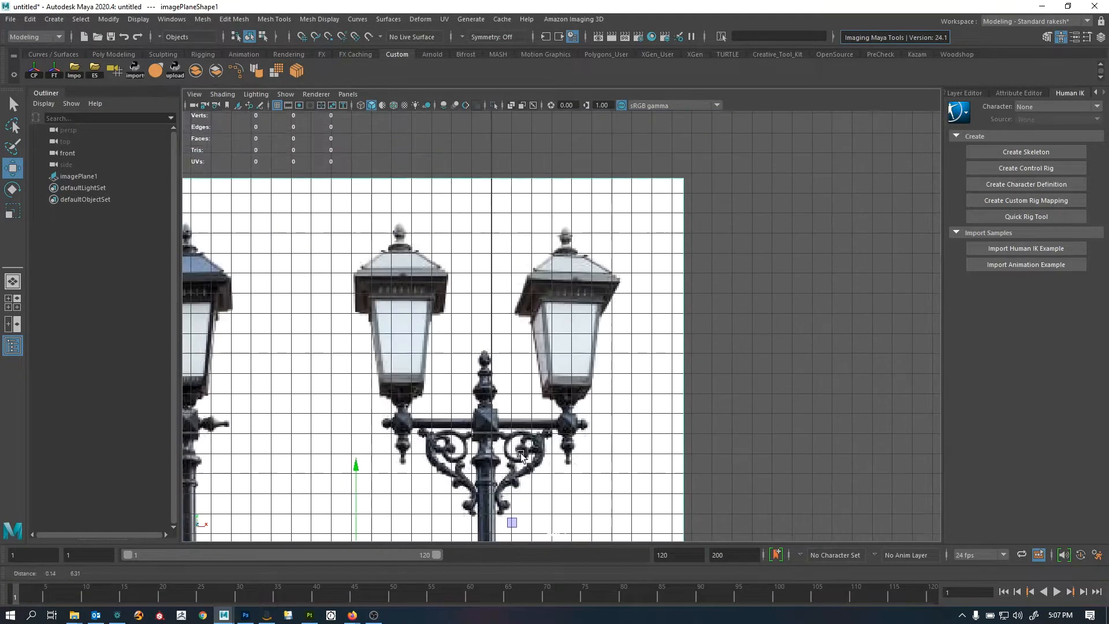
right_click_drag(393, 398, 577, 427, "alt")
middle_click_drag(429, 529, 577, 376, "alt")
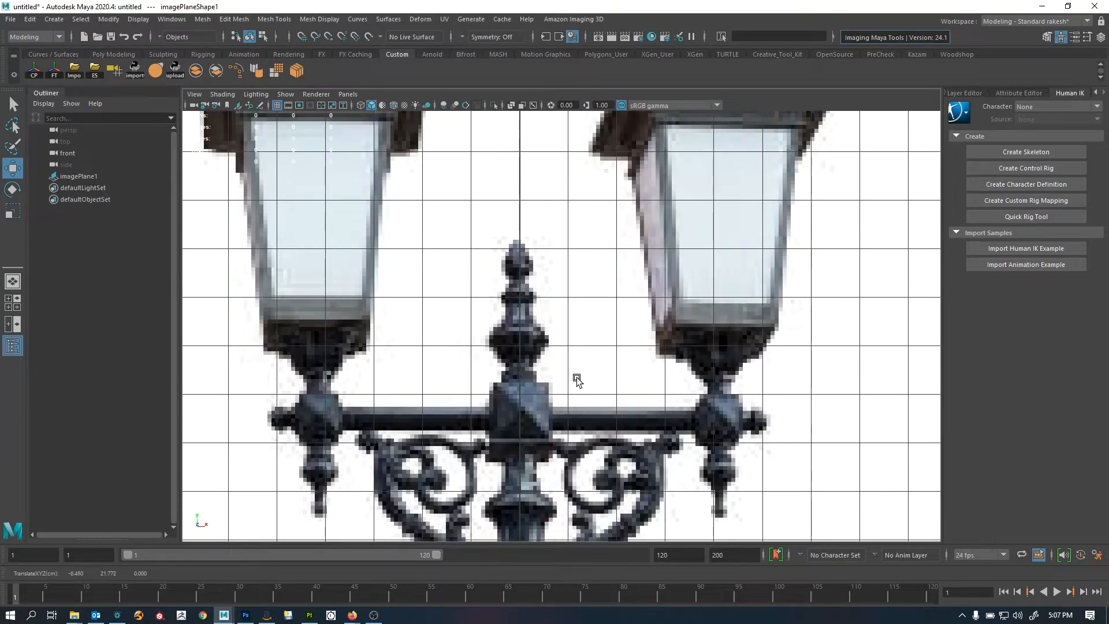
Check the double lamp's pole and base against the vertical axis and deselect the front image plane
right_click_drag(576, 377, 428, 408, "alt")
middle_click_drag(577, 437, 557, 137, "alt")
right_click_drag(681, 404, 797, 444, "alt")
middle_click_drag(545, 445, 545, 396, "alt")
right_click_drag(335, 347, 150, 314, "alt")
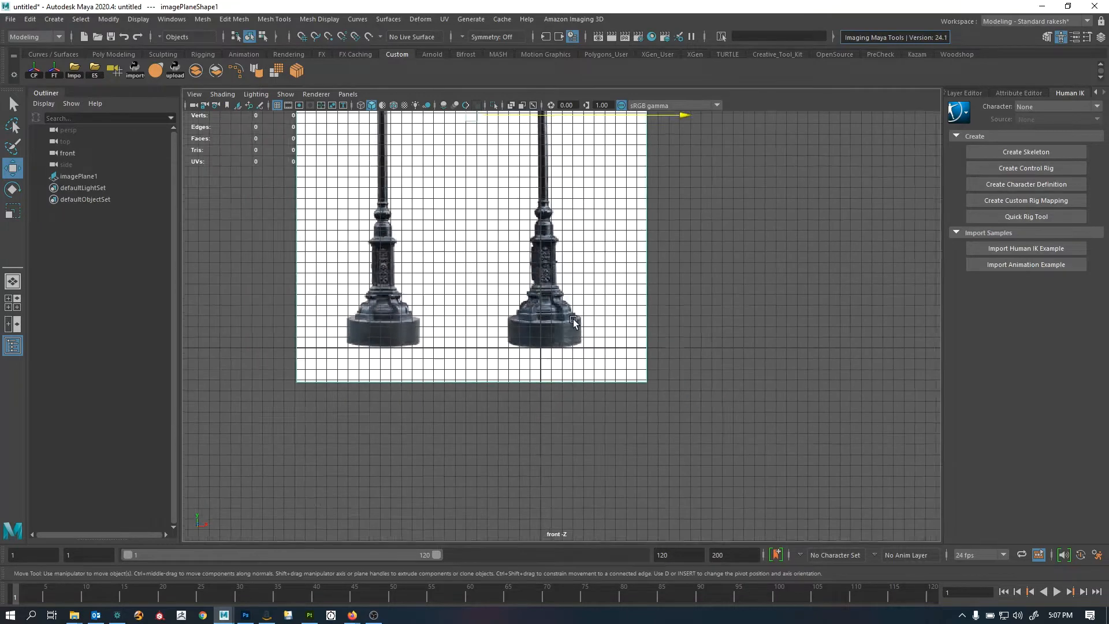
key("f")
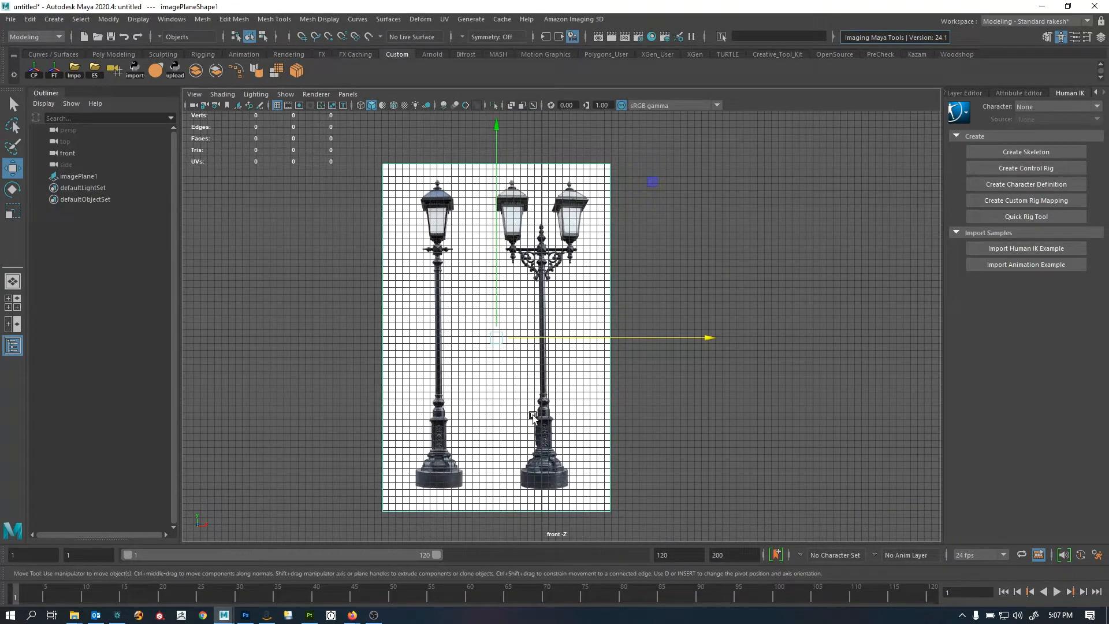
left_click(516, 252)
Import lamp.jpg from the tutorial's reference folder as an image plane in the side view
right_click_drag(545, 370, 456, 396, "alt")
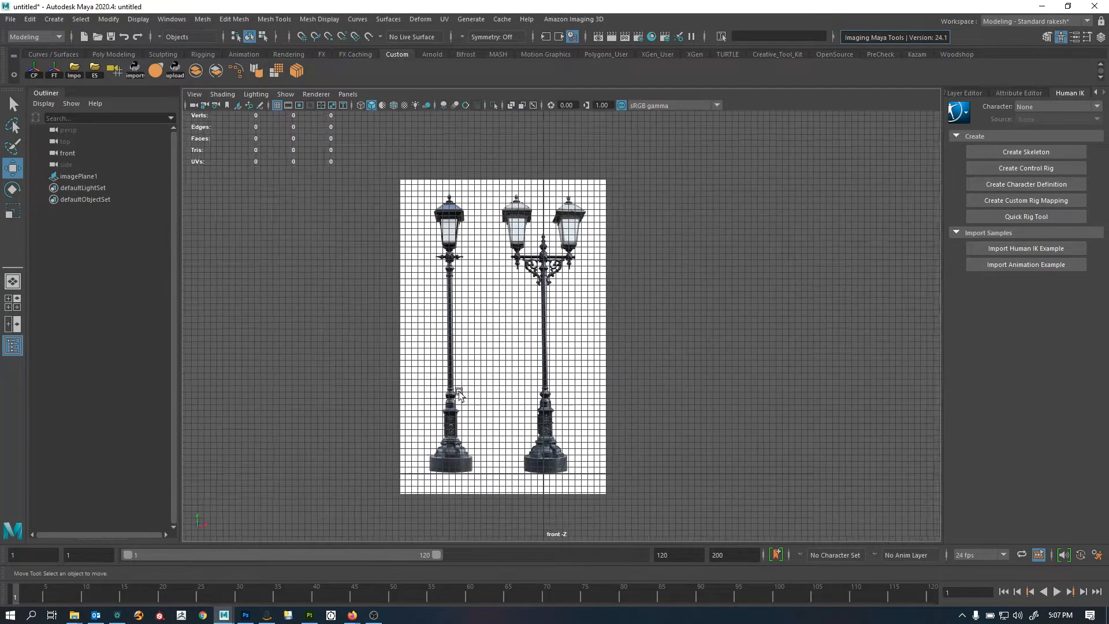
middle_click_drag(455, 396, 426, 327, "alt")
key("space")
key("space")
right_click_drag(743, 420, 342, 182, "alt")
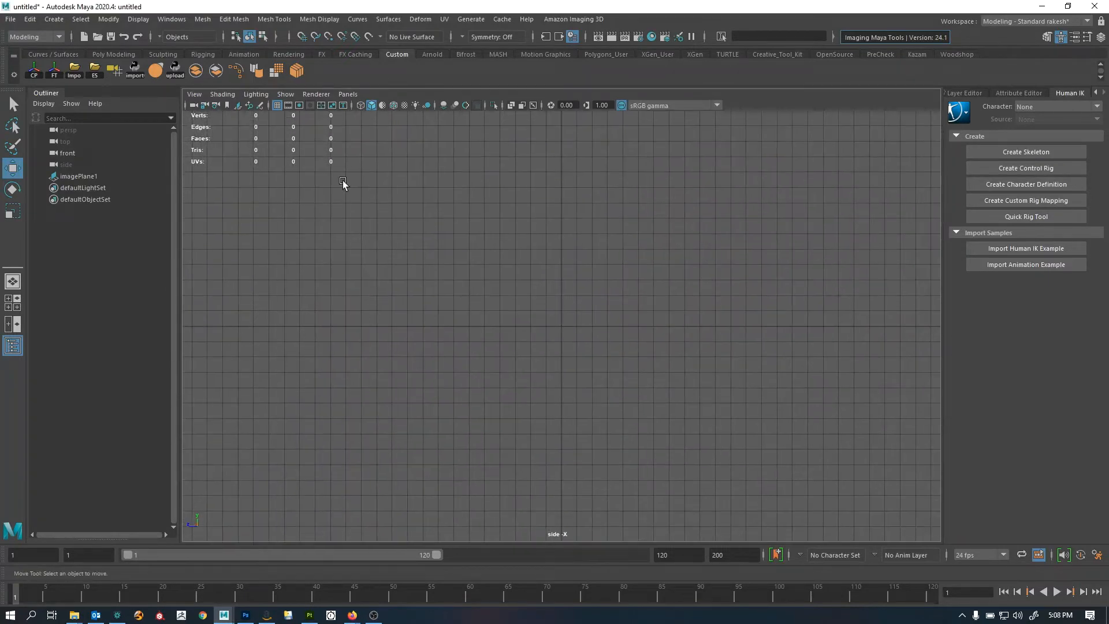
left_click(239, 110)
key("ctrl+v")
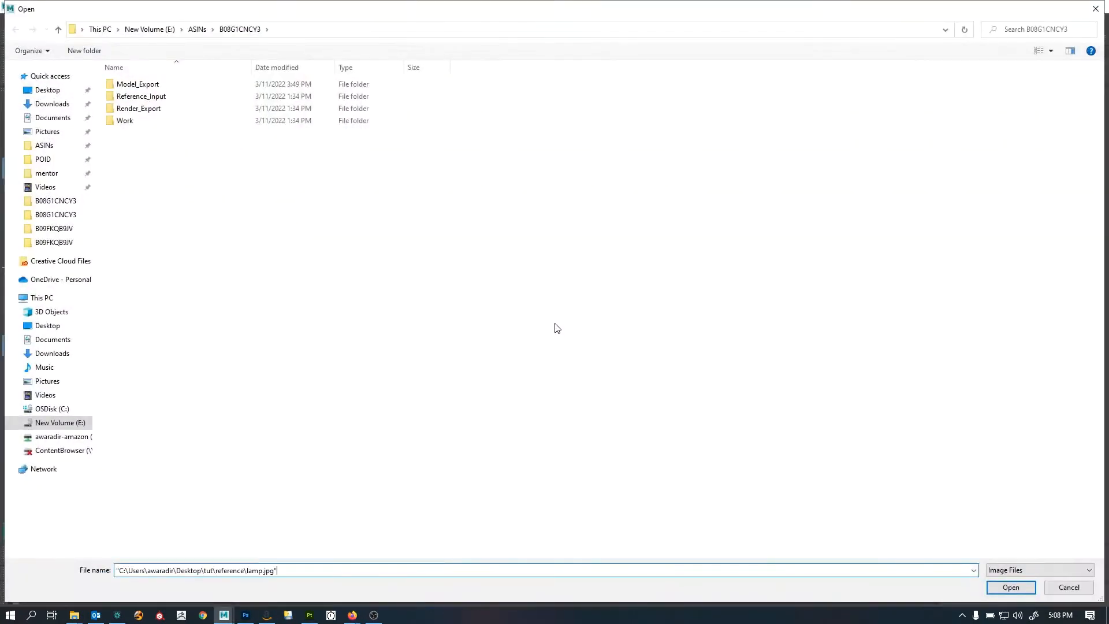
key("Return")
Select the front image plane in the four-view layout and copy its Scale X value
key("ctrl+space")
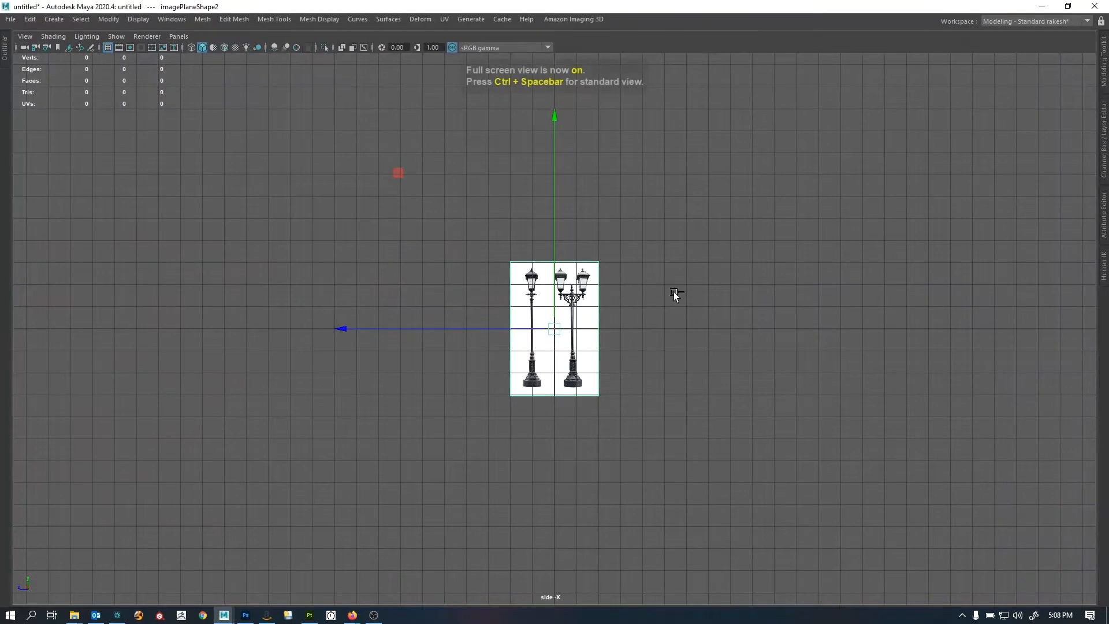
key("space")
key("ctrl+space")
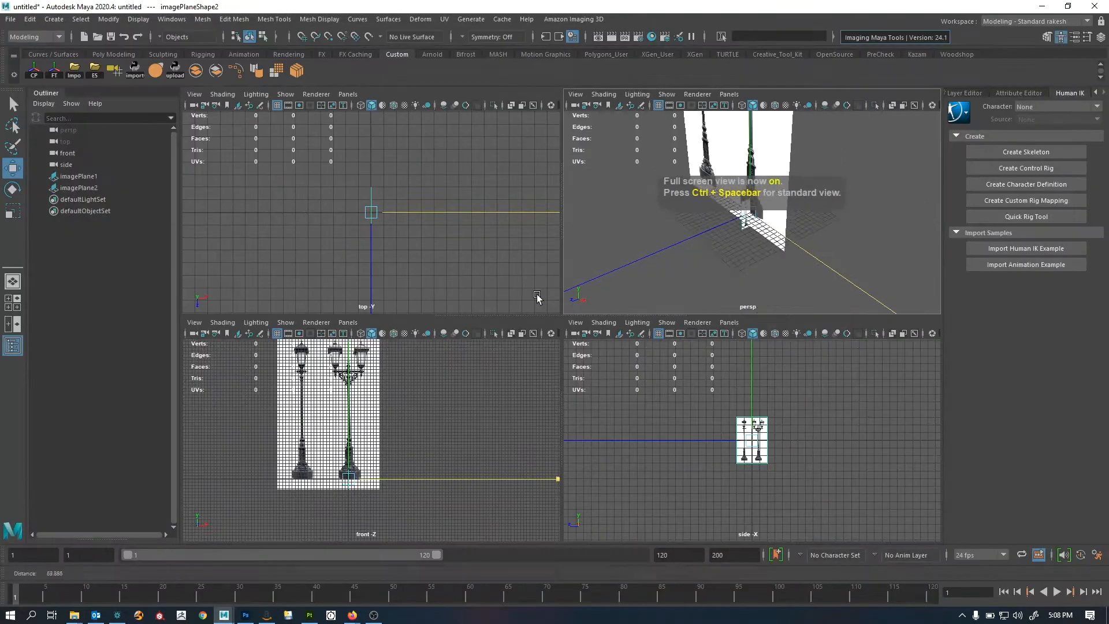
key("q")
left_click(811, 267)
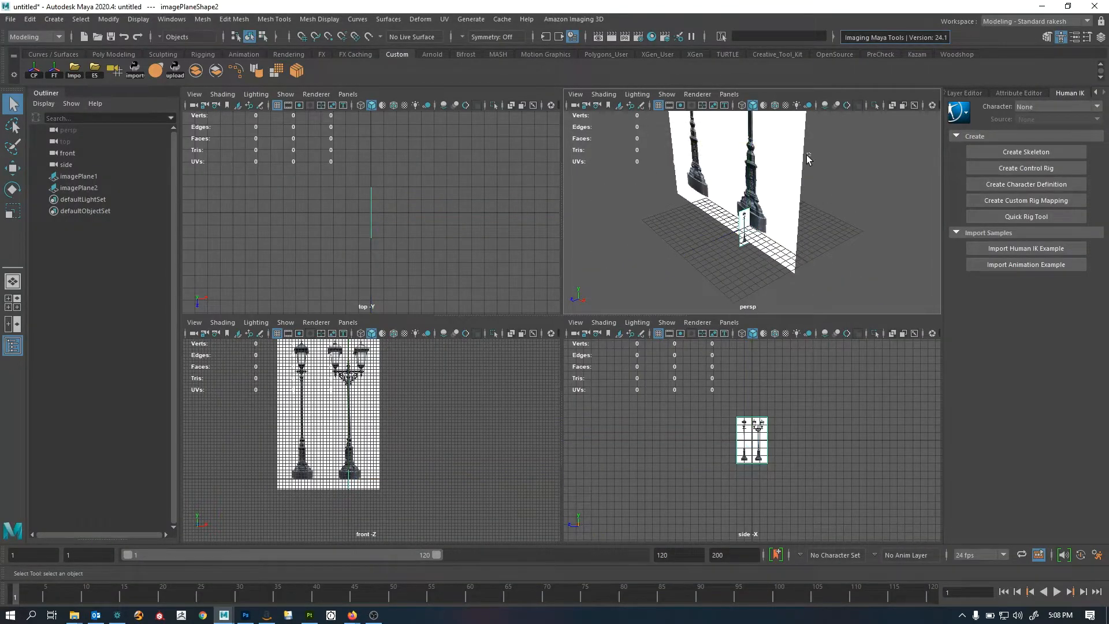
left_click(793, 166)
key("ctrl+a")
key("ctrl+a")
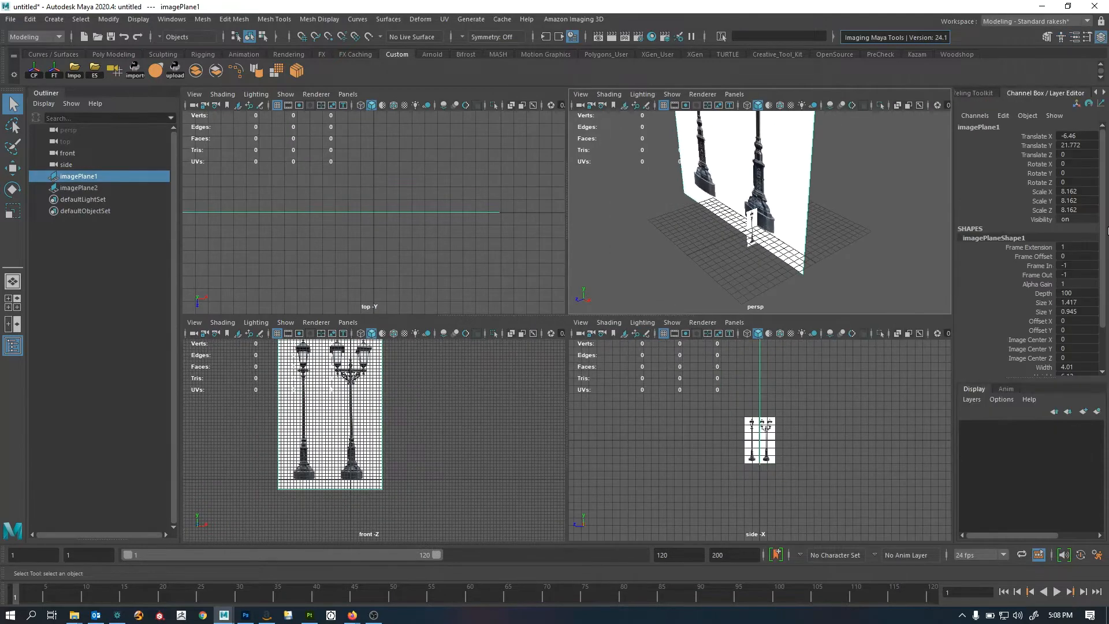
left_click_drag(1085, 191, 1085, 210)
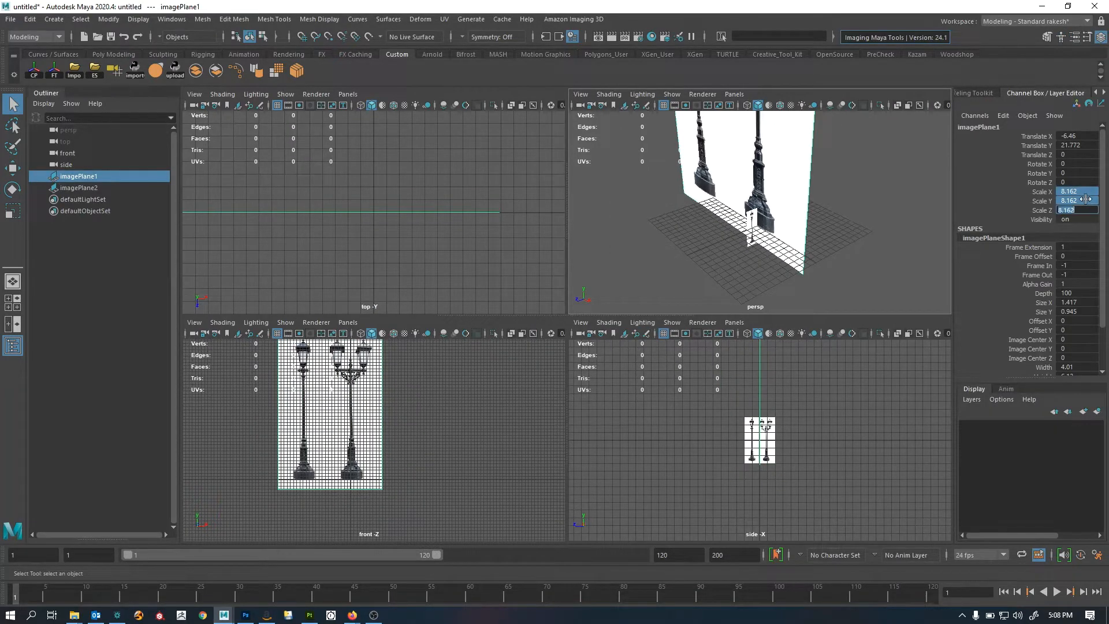
double_click(1085, 192)
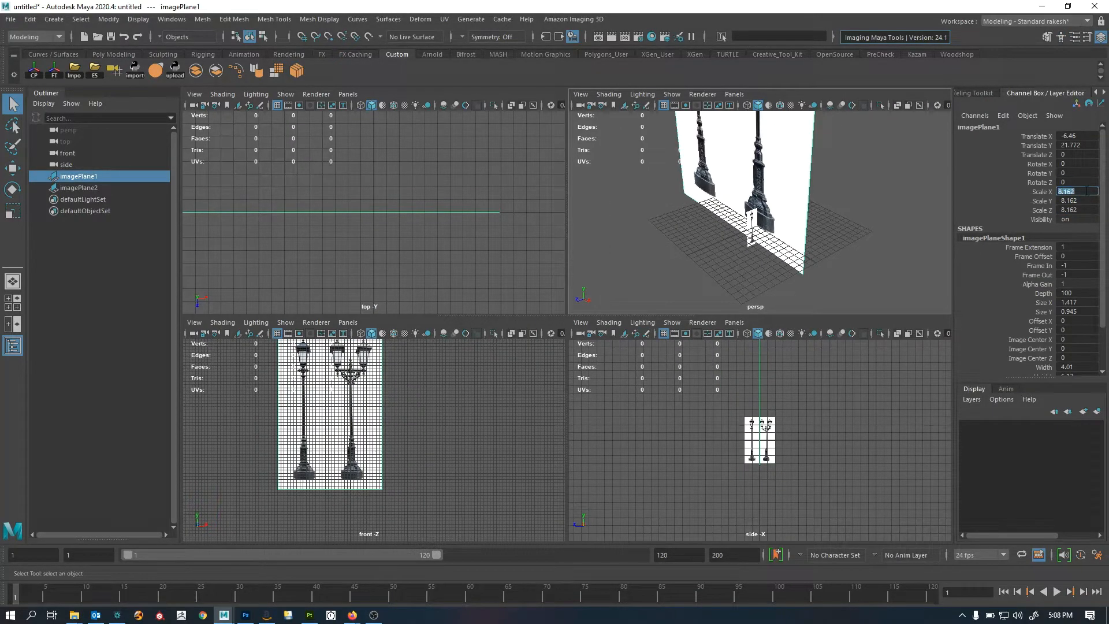
Set Scale X, Y and Z of the side image plane to 8.162
mouse_move(752, 248)
left_mouse_down("alt")
mouse_move(762, 234)
mouse_move(771, 244)
left_mouse_up("alt")
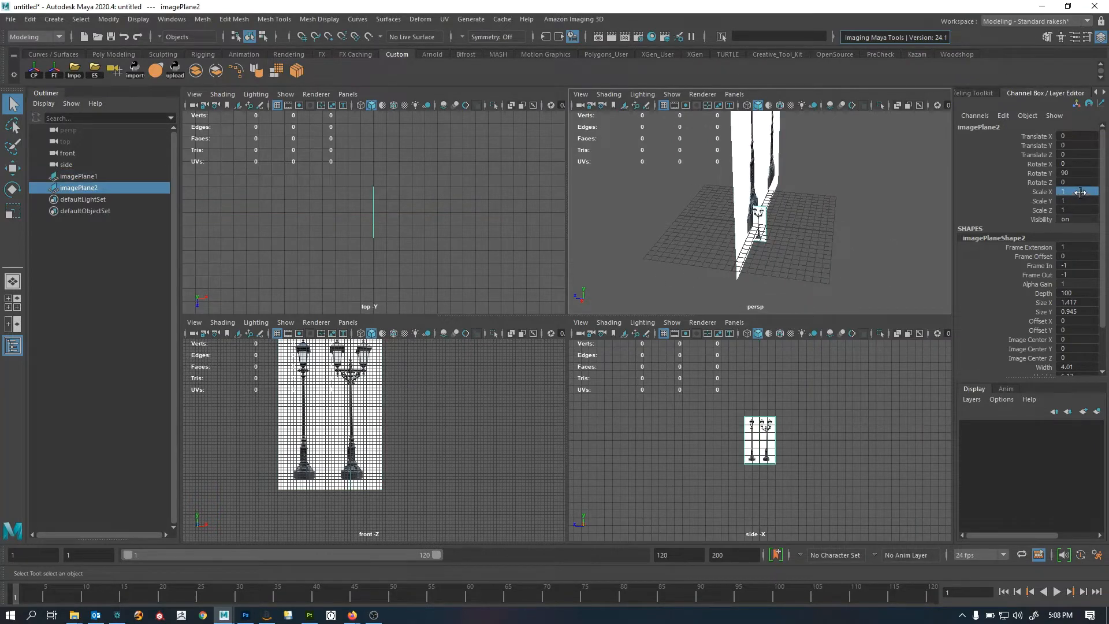
left_click_drag(1078, 206, 1077, 213)
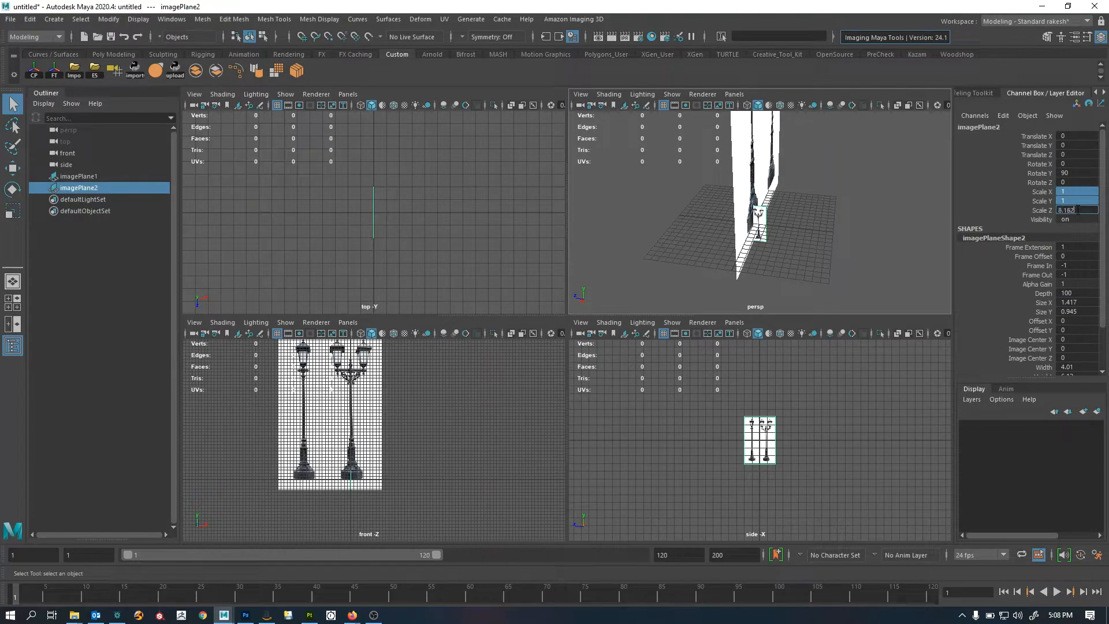
key("Return")
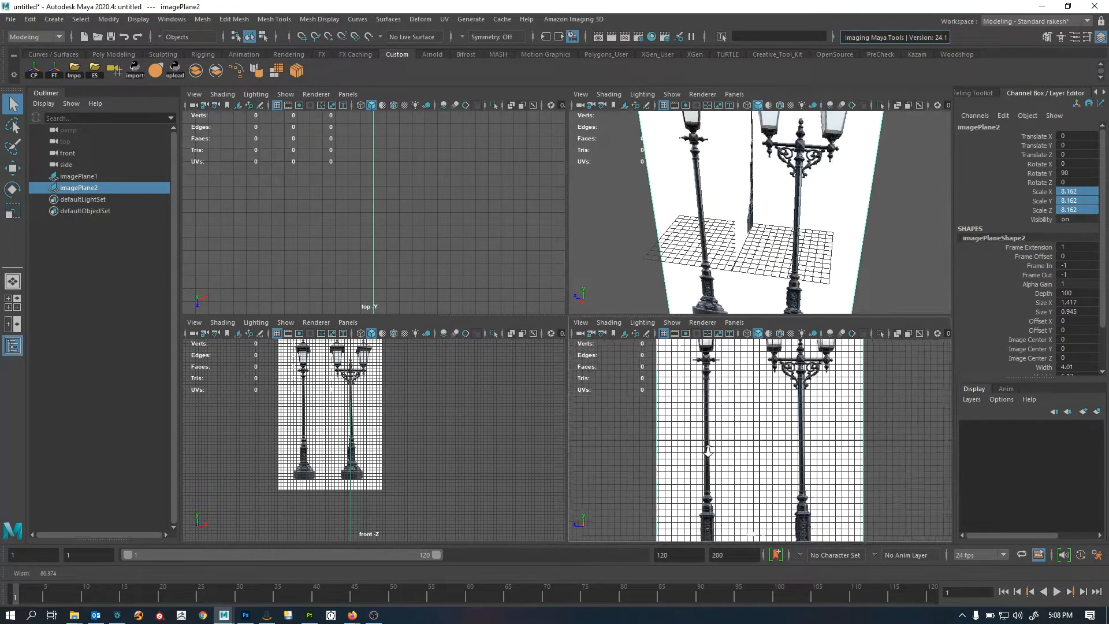
Examine the side image plane's position against the ground line and centre axis in the side view
scroll(583, 436, "down", 3)
key("space")
middle_click_drag(775, 420, 724, 230, "alt")
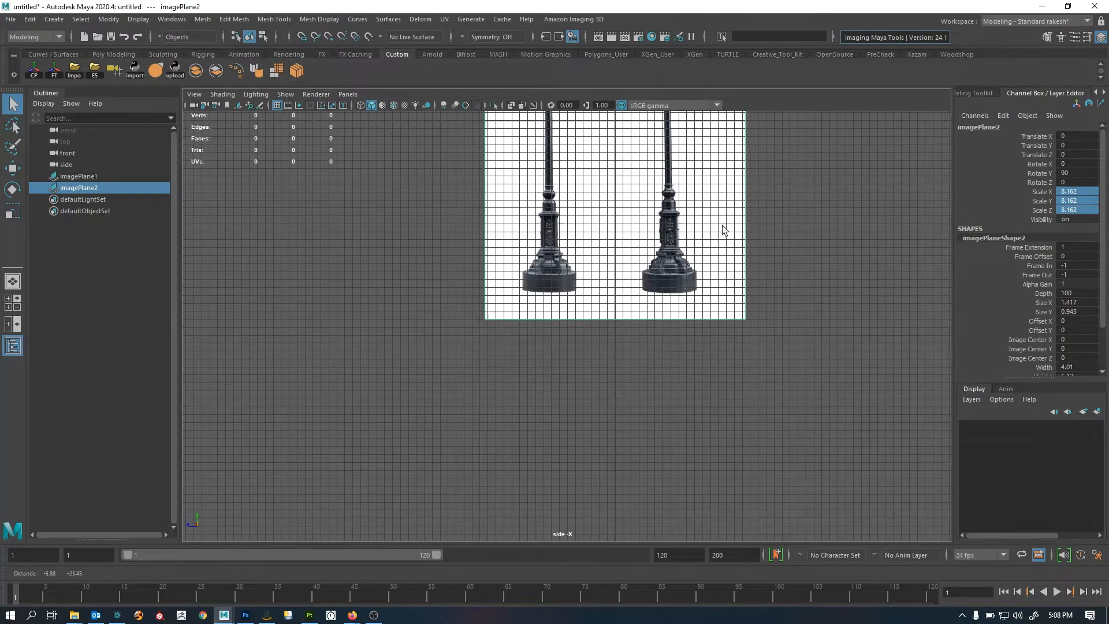
middle_click_drag(763, 308, 763, 422, "alt")
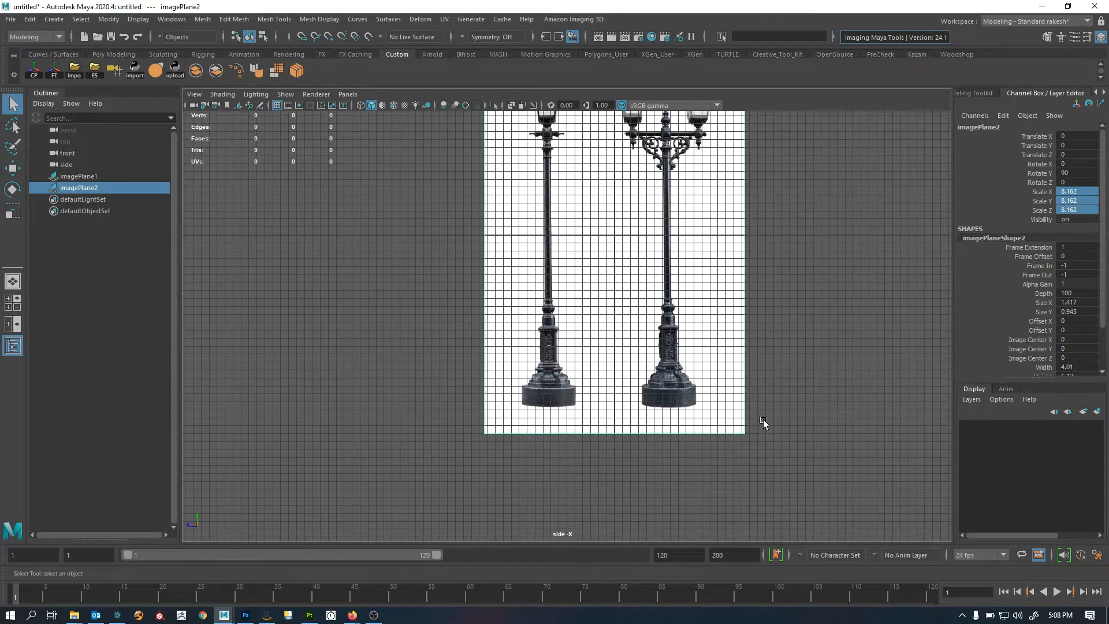
key("w")
right_click_drag(719, 369, 671, 333, "alt")
middle_click_drag(670, 333, 679, 424, "alt")
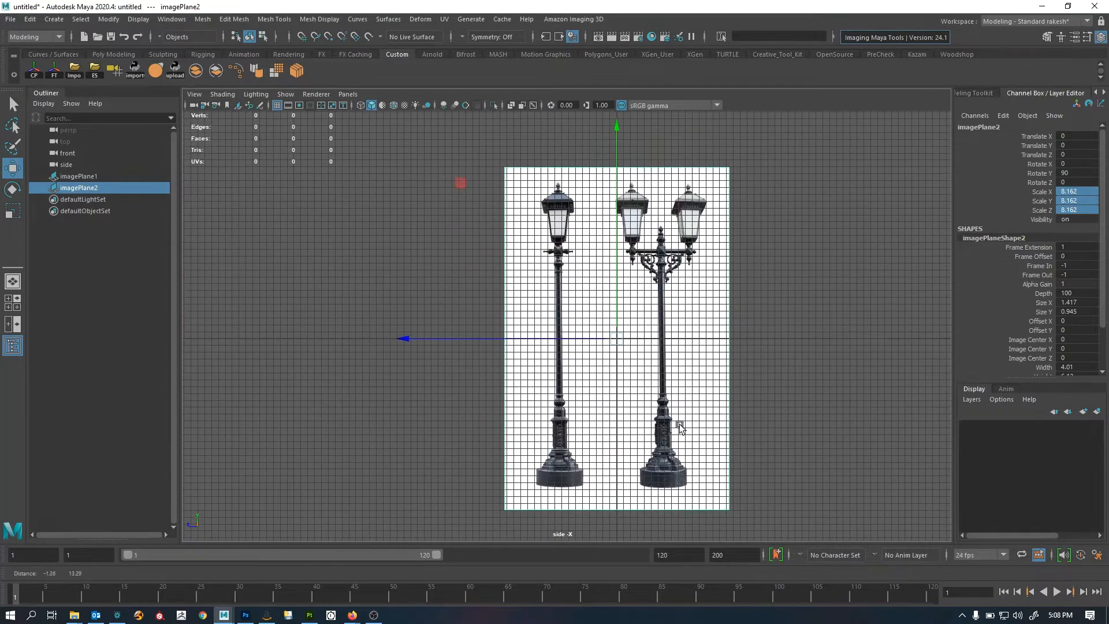
left_click(813, 291)
Set the side image plane's Translate Y to 21.772, matching the front image plane's height
key("space")
left_click_drag(395, 433, 332, 404)
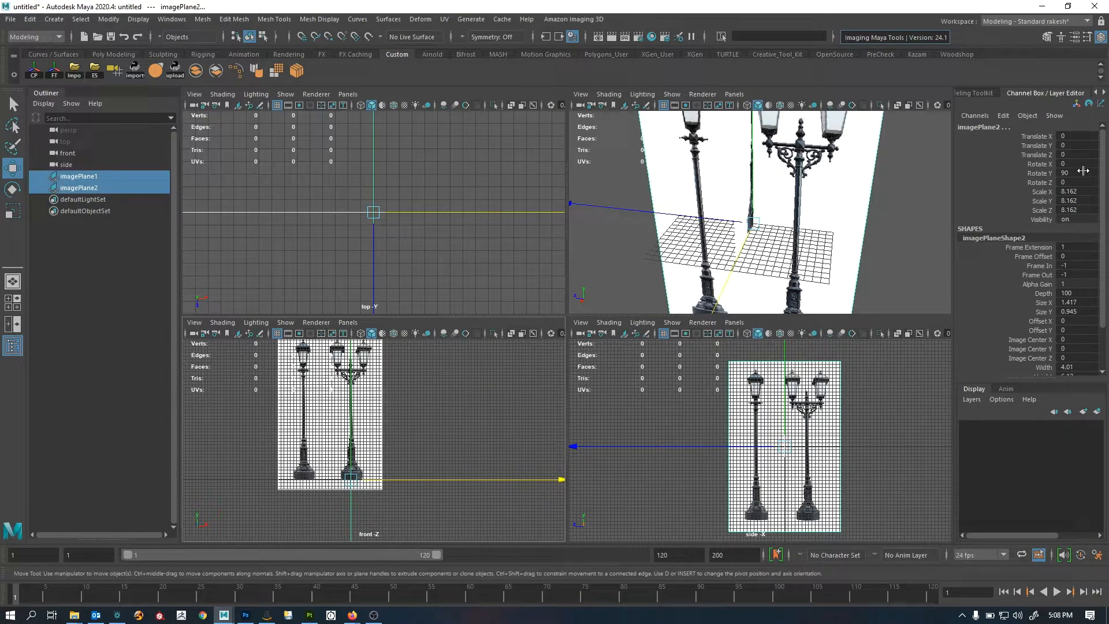
left_click(406, 427)
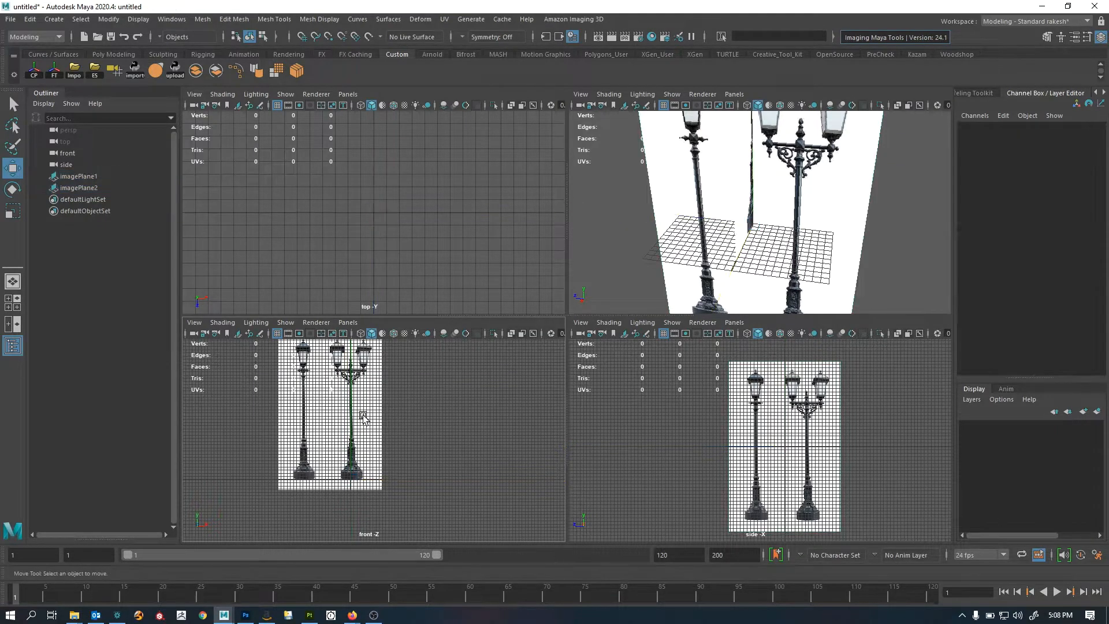
left_click(374, 413)
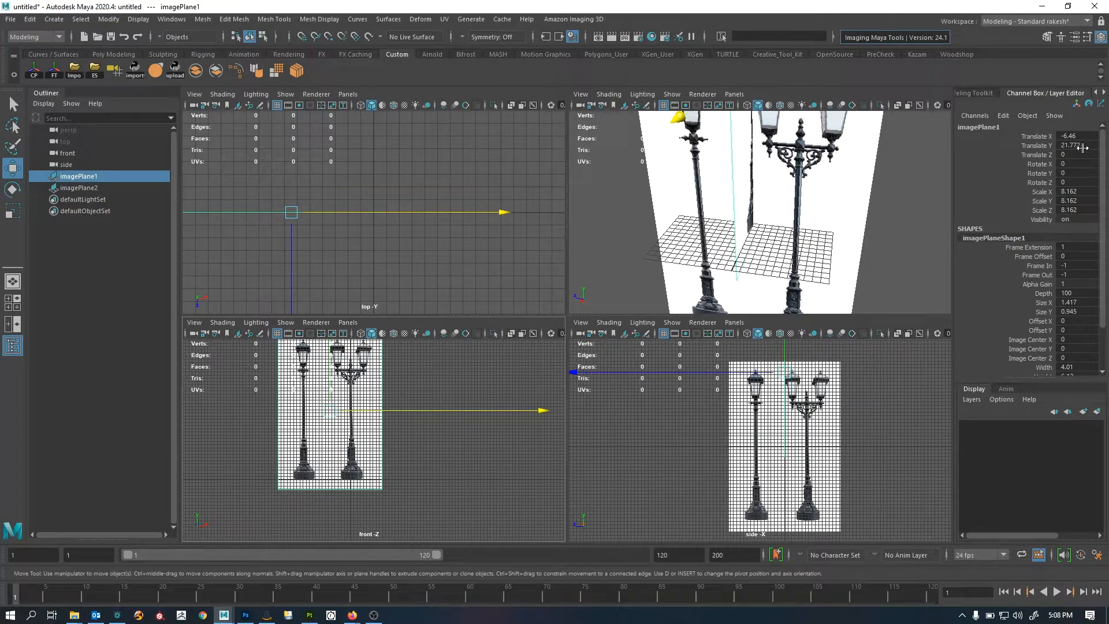
left_click(832, 437)
left_click(1088, 145)
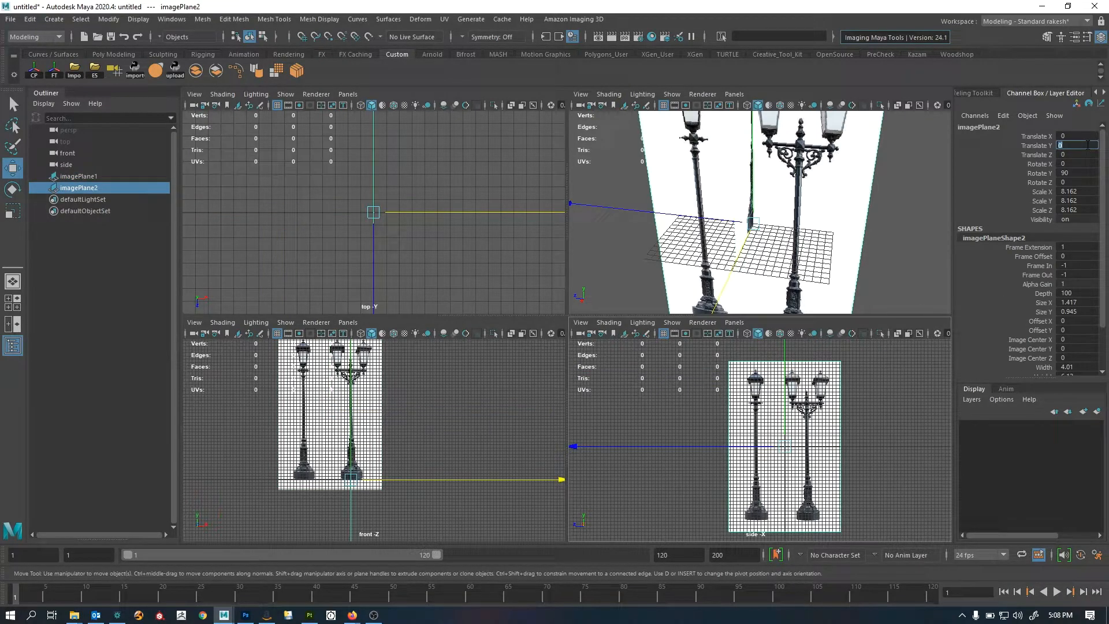
key("Return")
left_click(890, 218)
Move the side image plane along Z to about -8.28, bringing the single lamp onto the vertical axis
key("space")
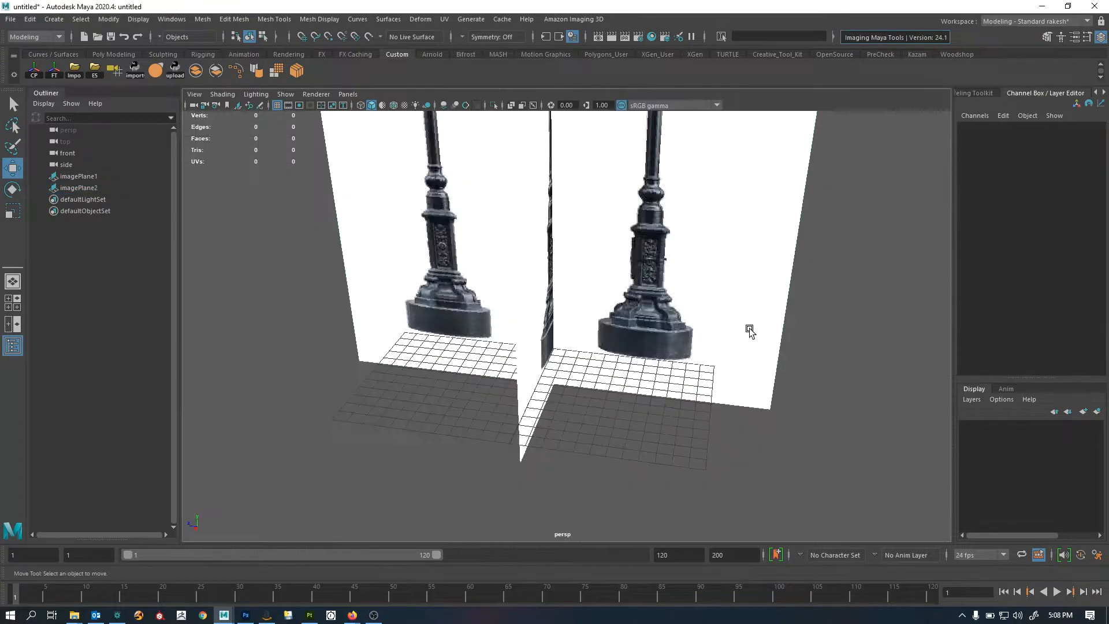
right_click_drag(689, 340, 513, 331, "alt")
key("space")
key("space")
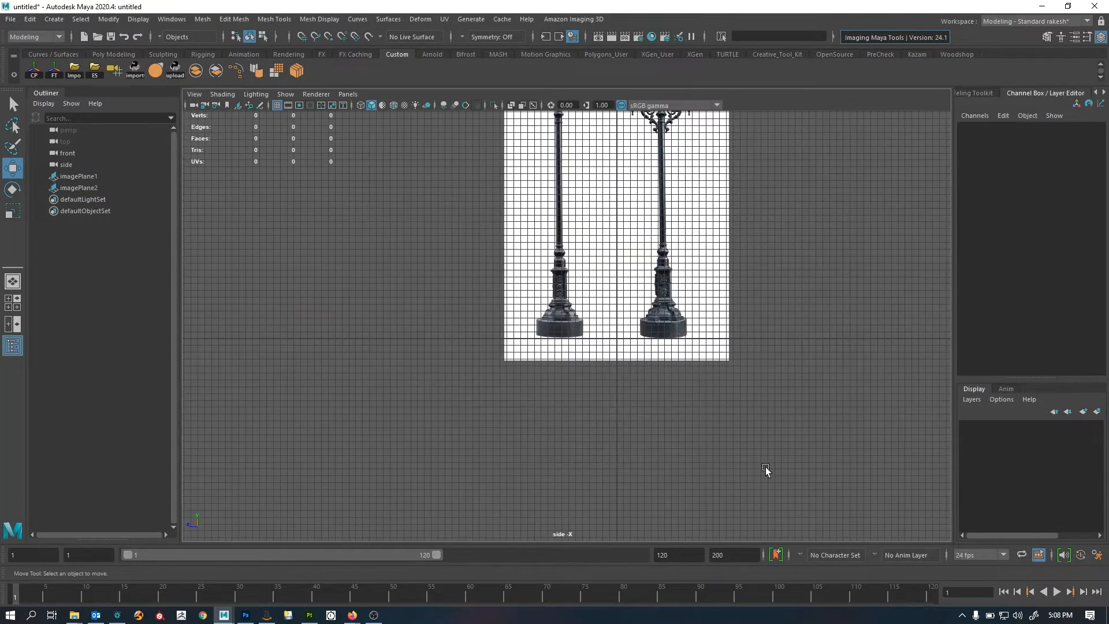
right_click_drag(689, 369, 758, 388, "alt")
left_click_drag(759, 388, 796, 324)
middle_click_drag(598, 420, 684, 420)
middle_click_drag(792, 390, 750, 454, "alt")
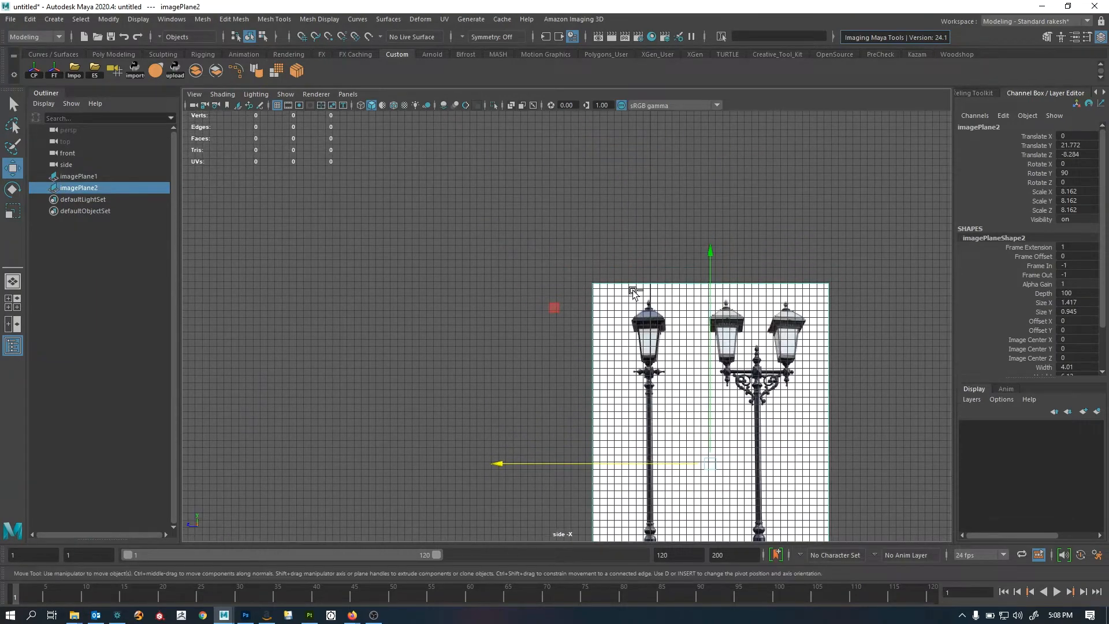
Fine-tune the side image plane to about Z -8.48, centring the single lamp's top on the axis, and deselect it
scroll(638, 292, "up", 10)
middle_click_drag(664, 322, 687, 322)
right_click_drag(687, 322, 200, 370, "alt")
middle_click_drag(646, 383, 527, 351, "alt")
left_click(664, 247)
Select both image planes and set their Alpha Gain to 0.5
right_click_drag(716, 369, 656, 384, "alt")
middle_click_drag(656, 384, 651, 277, "alt")
right_click_drag(681, 375, 616, 391, "alt")
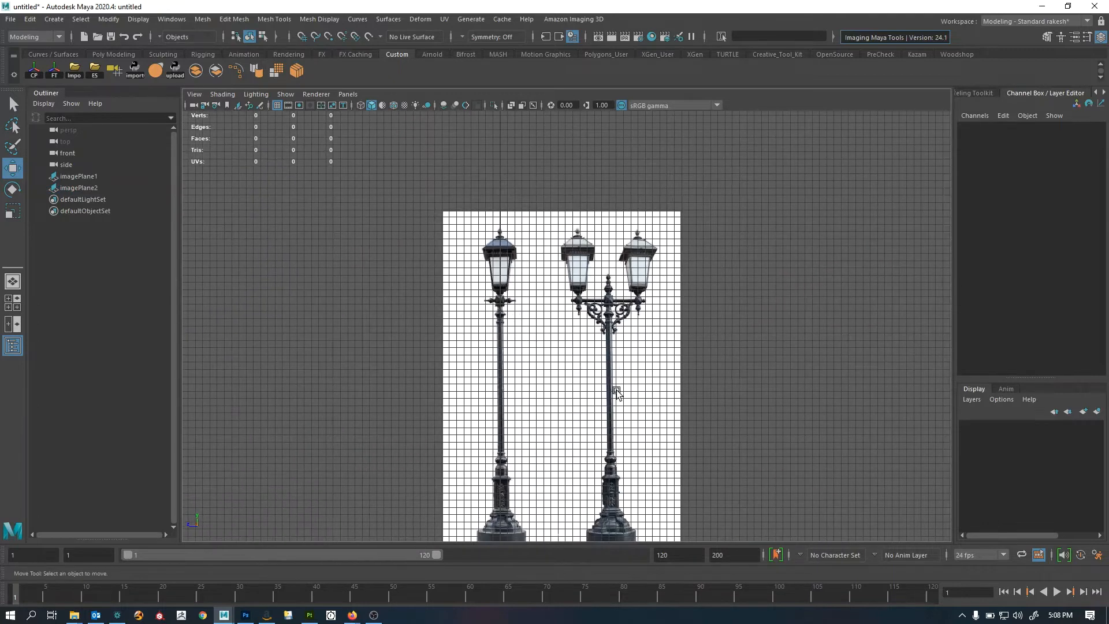
middle_click_drag(616, 391, 556, 248, "alt")
right_click_drag(479, 381, 418, 389, "alt")
middle_click_drag(708, 380, 715, 391, "alt")
key("space")
left_click_drag(718, 240, 880, 187)
double_click(1080, 283)
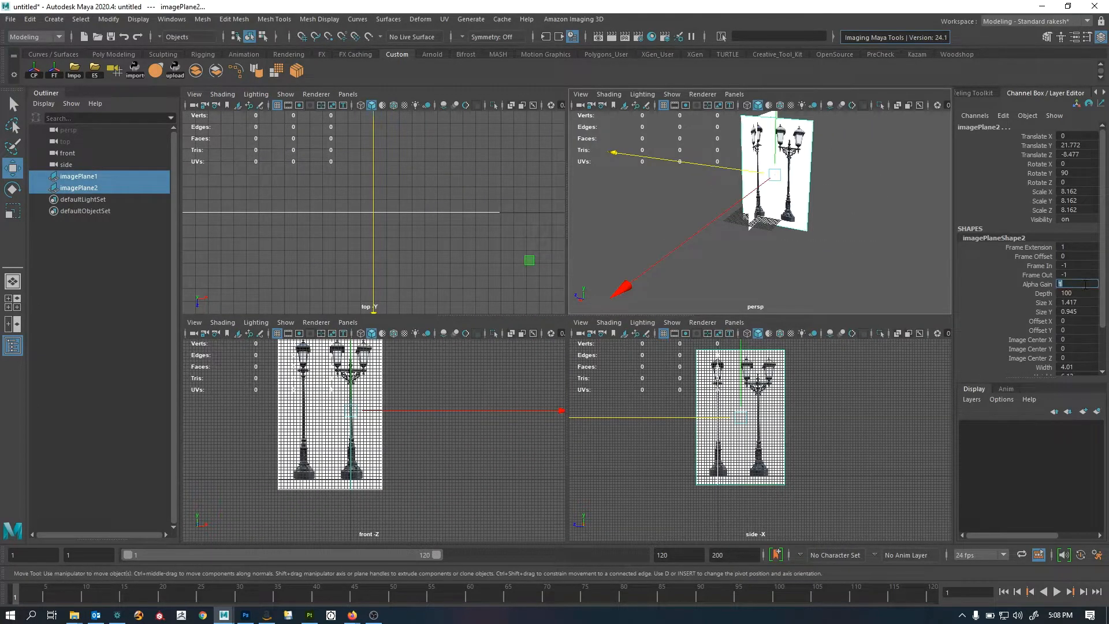
type("0.5")
key("Return")
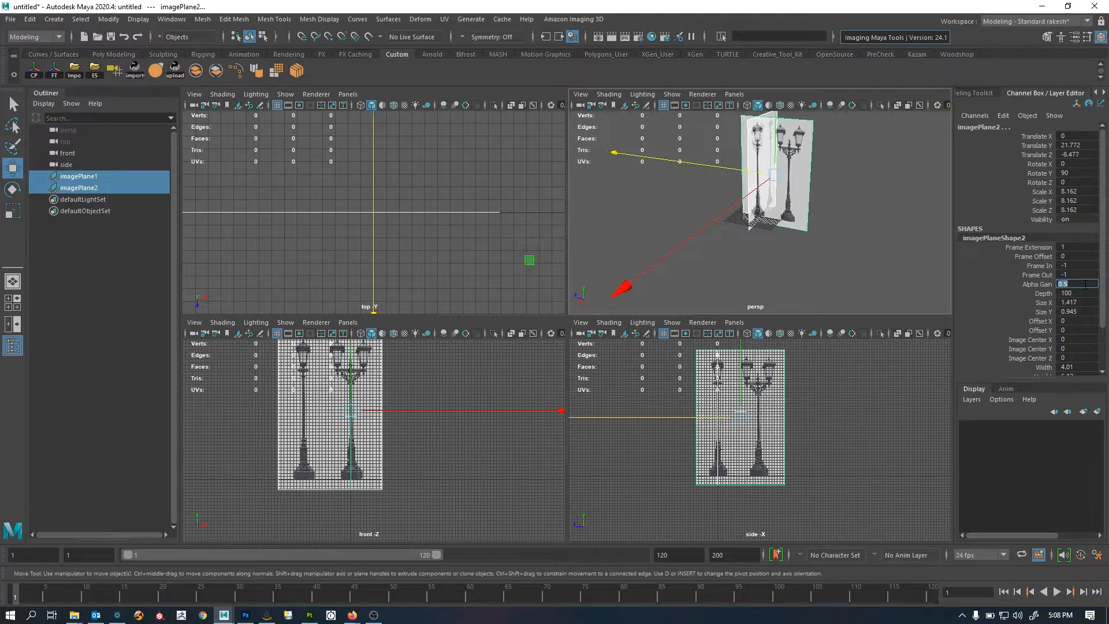
Deselect the image planes and check the semi-transparent lamp reference in the side view
left_click(921, 273)
key("space")
scroll(581, 345, "up", 5)
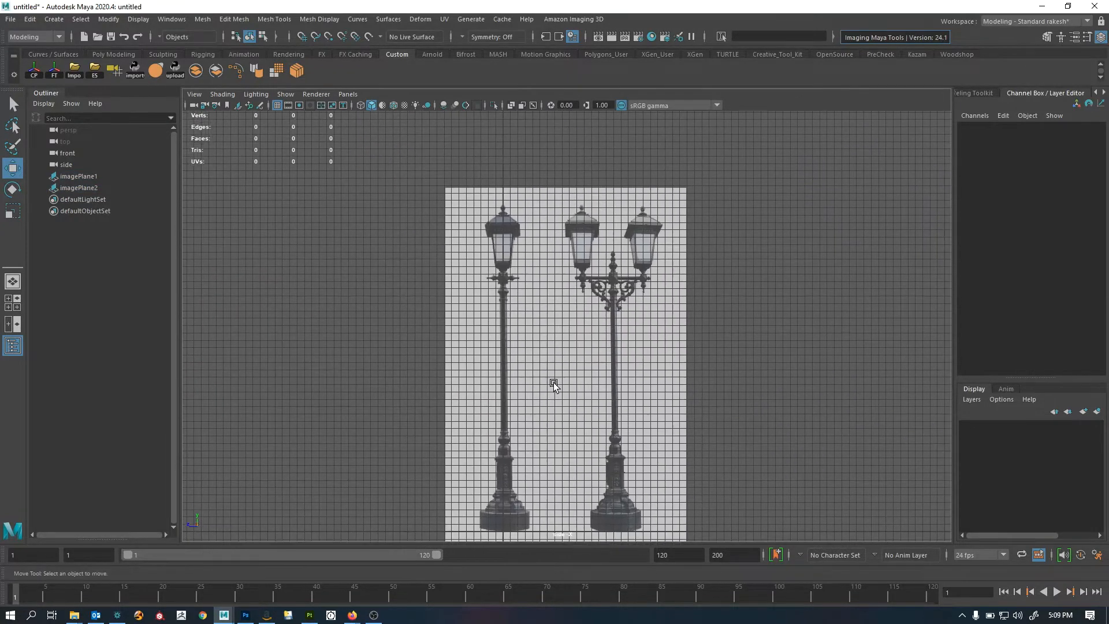
right_click_drag(553, 383, 557, 425, "alt")
middle_click_drag(557, 424, 651, 433, "alt")
right_click_drag(651, 433, 556, 508, "alt")
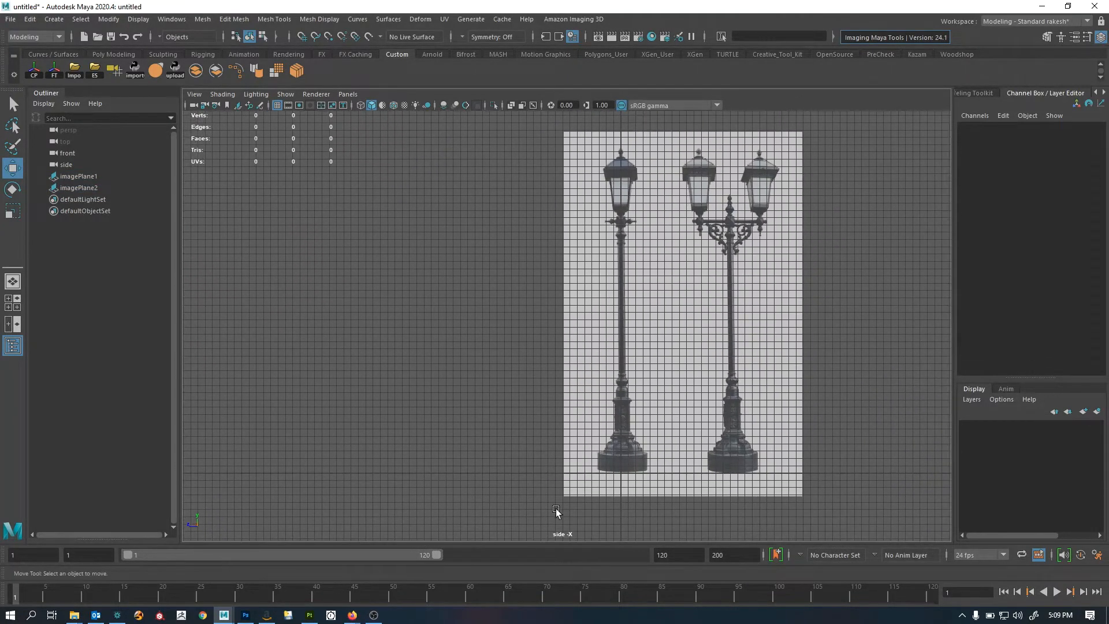
scroll(635, 414, "down", 3)
key("space")
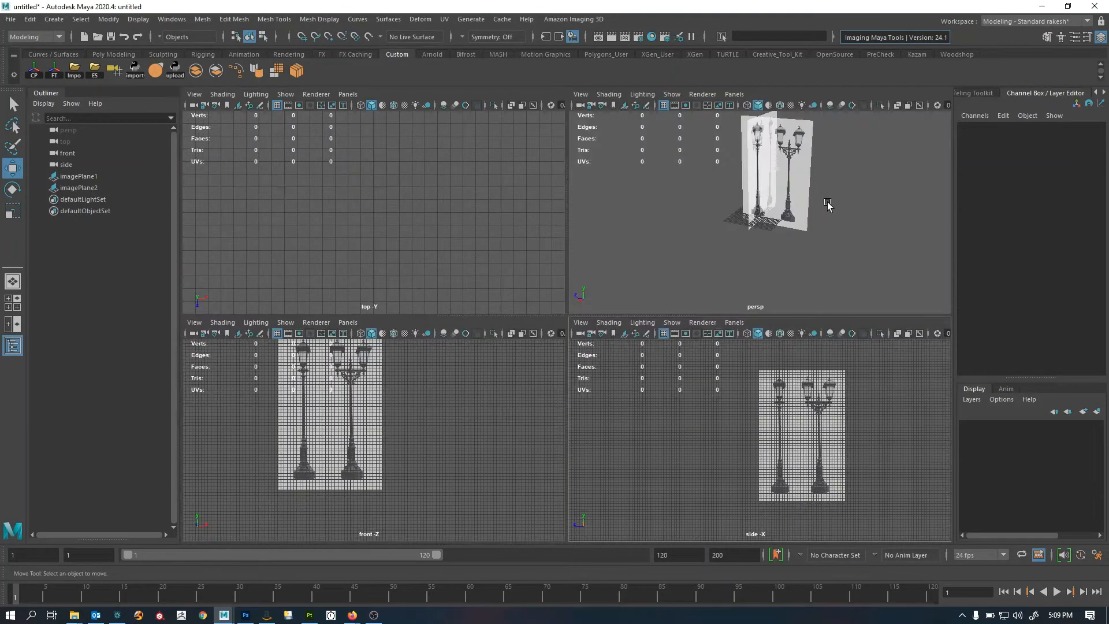
Put both image planes in a new display layer and set the layer to Reference so they cannot be selected
left_click_drag(687, 262, 873, 148)
left_click(1097, 411)
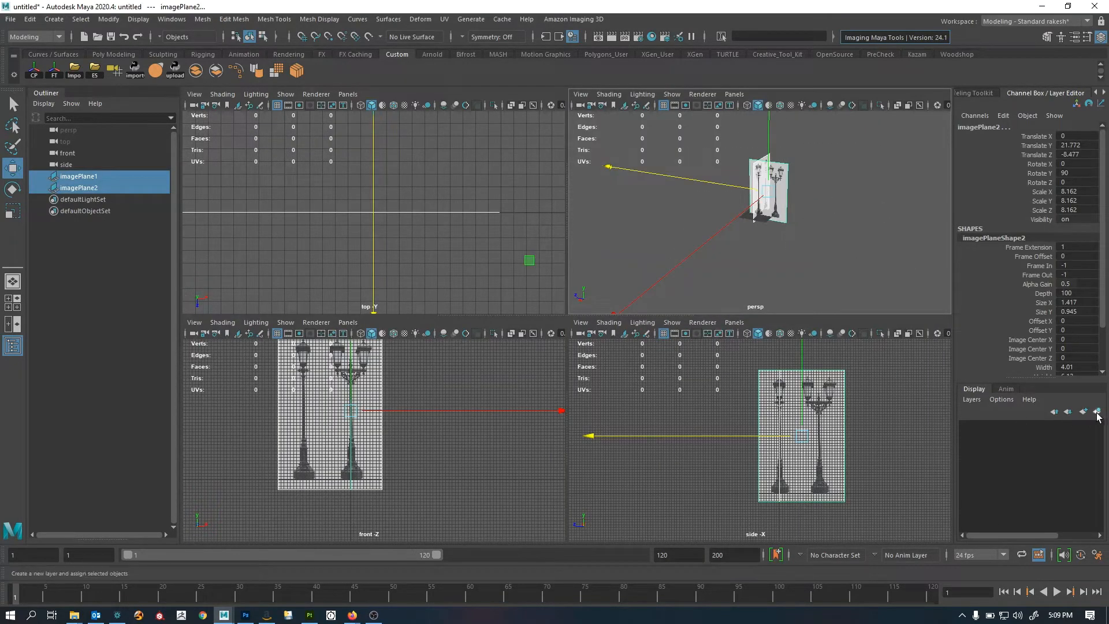
left_click(992, 427)
left_click(992, 427)
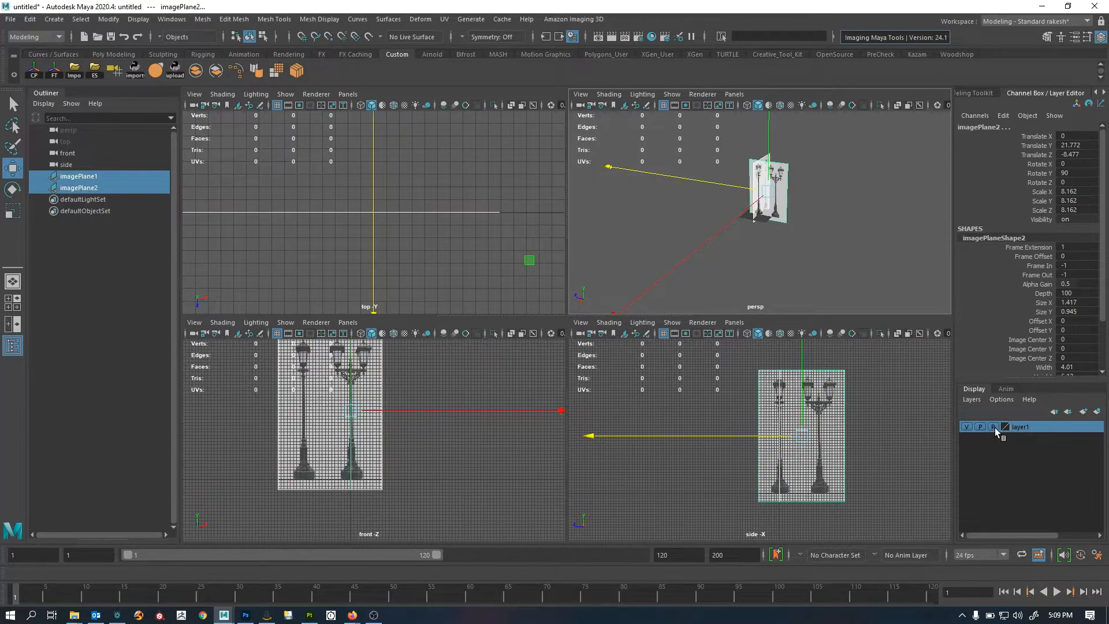
left_click(854, 248)
left_click_drag(904, 207, 853, 257)
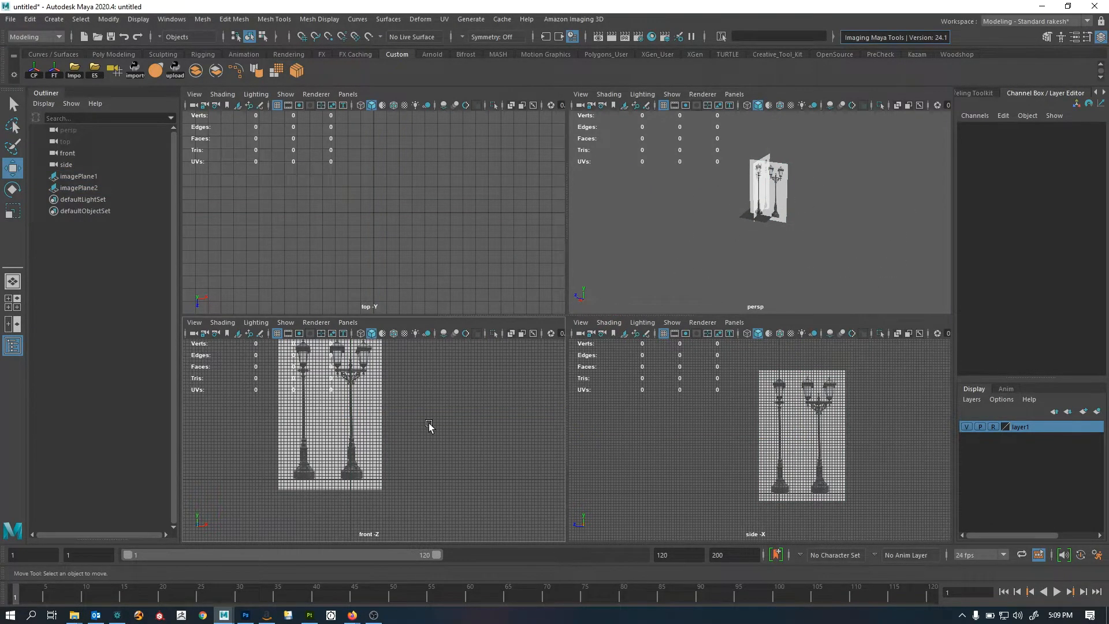
Examine the lamp heads, crossbar and scroll brackets of the reference in the side view
key("shift+a")
key("space")
right_click_drag(498, 423, 586, 354, "alt")
key("space")
key("space")
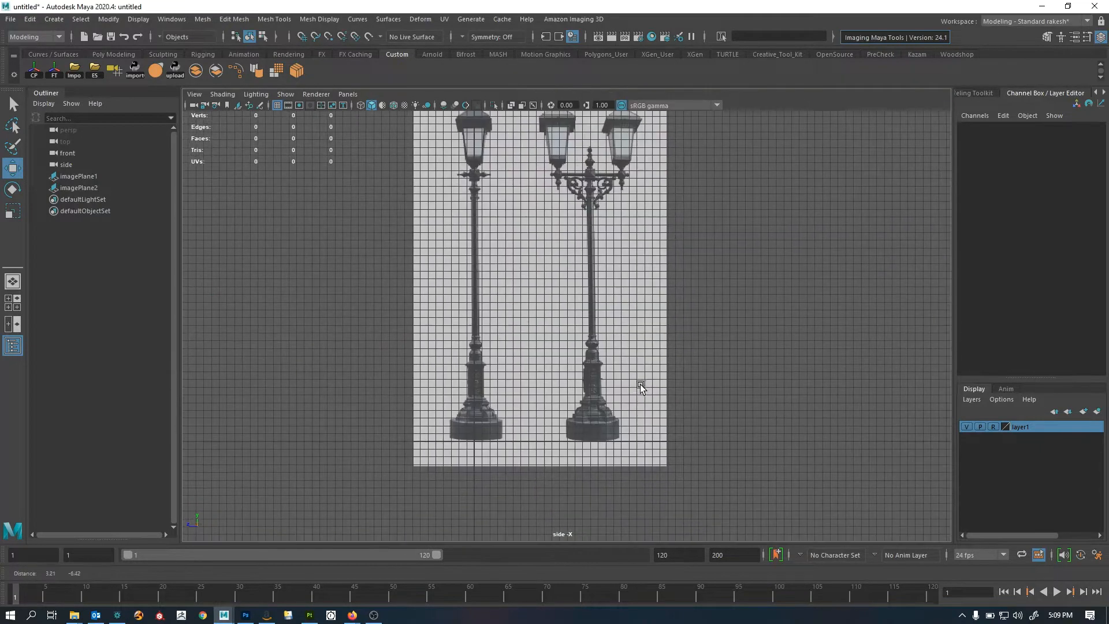
right_click_drag(640, 384, 665, 478, "alt")
middle_click_drag(665, 478, 715, 525, "alt")
middle_click_drag(486, 162, 626, 363, "alt")
right_click_drag(626, 364, 1034, 421, "alt")
middle_click_drag(598, 323, 434, 332, "alt")
middle_click_drag(658, 329, 538, 325, "alt")
right_click_drag(539, 324, 594, 345, "alt")
middle_click_drag(594, 345, 608, 325, "alt")
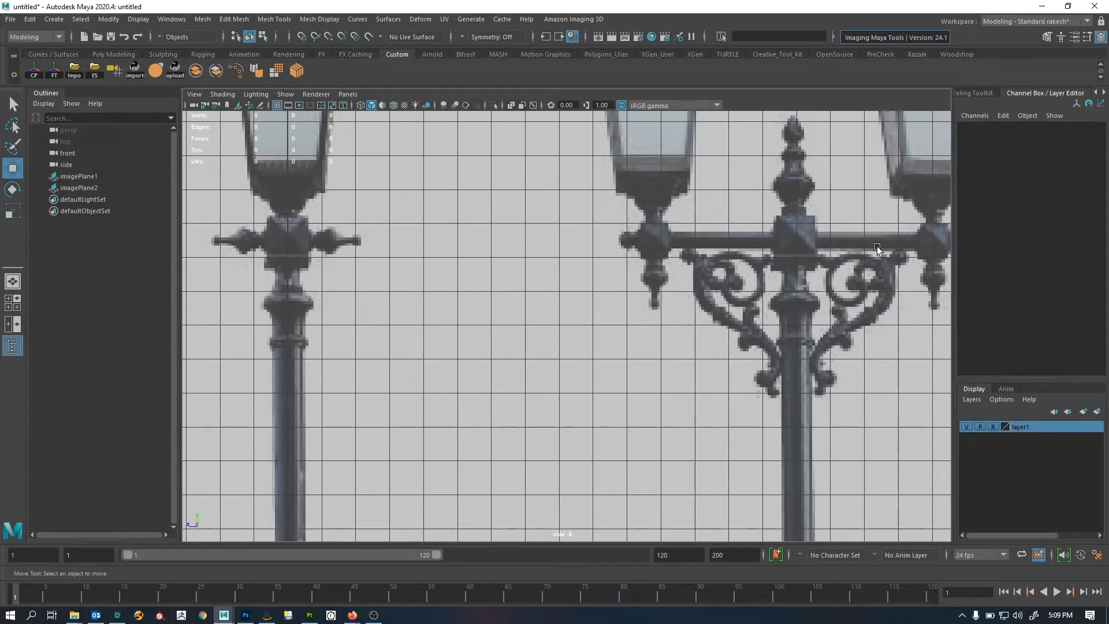
right_click_drag(782, 300, 858, 288, "alt")
middle_click_drag(859, 288, 787, 266, "alt")
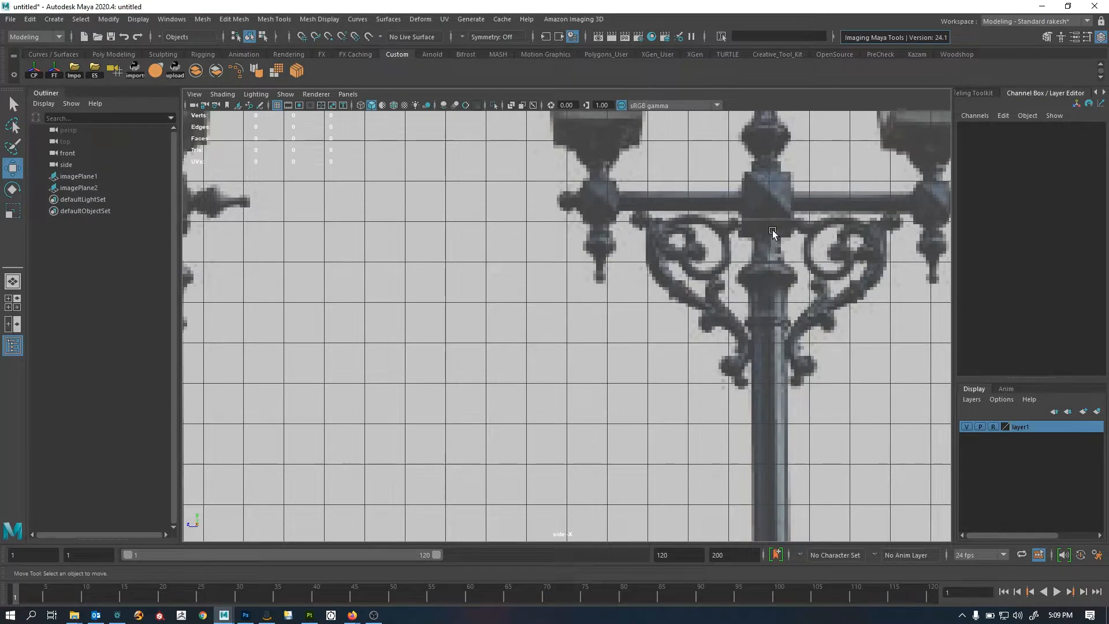
Examine the poles, pedestals and round bases of both lamps in the side view reference
right_click_drag(814, 402, 736, 450, "alt")
middle_click_drag(736, 450, 752, 87, "alt")
right_click_drag(830, 386, 750, 398, "alt")
middle_click_drag(750, 398, 715, 260, "alt")
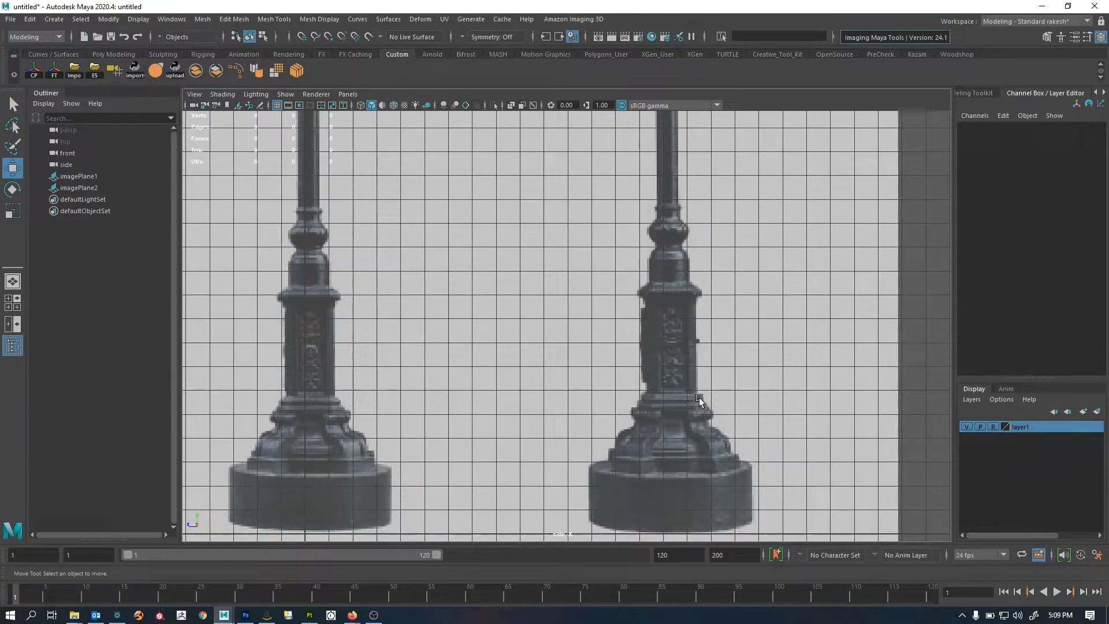
middle_click_drag(704, 399, 699, 287, "alt")
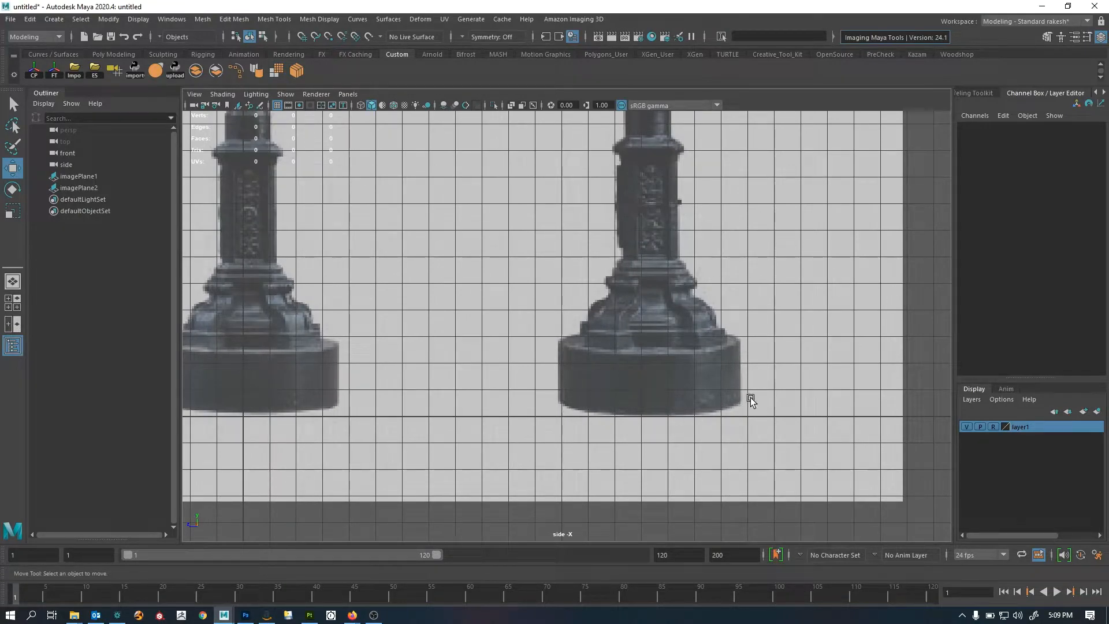
right_click_drag(764, 330, 622, 250, "alt")
middle_click_drag(622, 250, 658, 463, "alt")
right_click_drag(658, 462, 475, 349, "alt")
middle_click_drag(613, 123, 601, 358, "alt")
right_click_drag(600, 358, 760, 384, "alt")
middle_click_drag(760, 384, 707, 381, "alt")
right_click_drag(707, 382, 722, 387, "alt")
right_click_drag(586, 420, 508, 408, "alt")
middle_click_drag(509, 407, 718, 237, "alt")
right_click_drag(718, 238, 762, 290, "alt")
middle_click_drag(693, 222, 660, 331, "alt")
right_click_drag(659, 331, 608, 353, "alt")
middle_click_drag(608, 353, 612, 236, "alt")
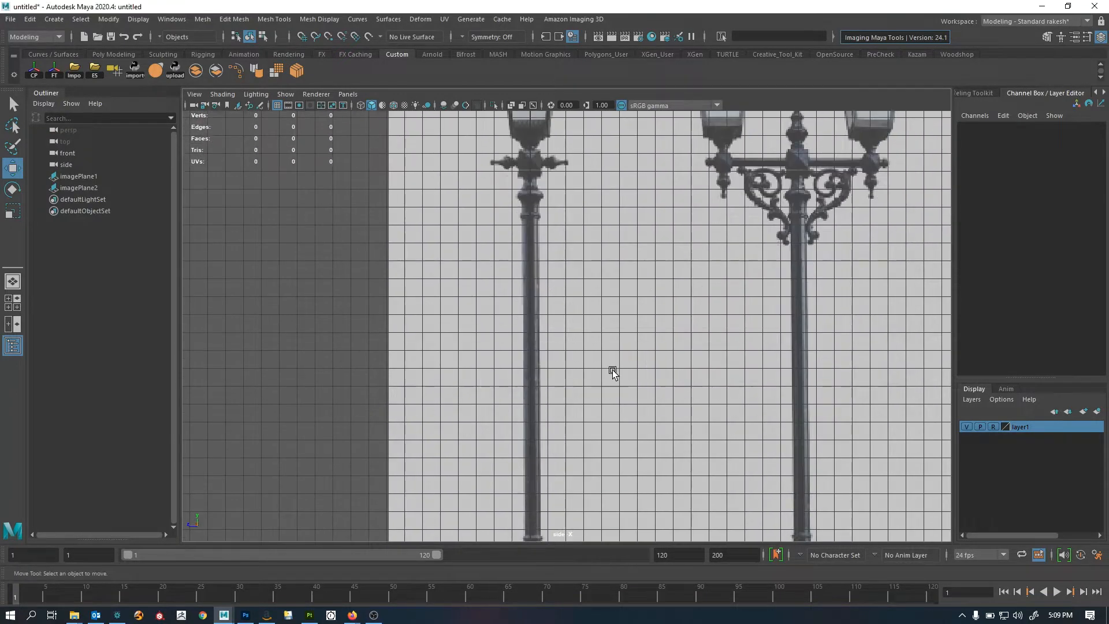
Examine the double lamp's heads and scroll brackets in the front view reference
key("space")
key("space")
middle_click_drag(453, 401, 461, 468, "alt")
right_click_drag(461, 468, 657, 273, "alt")
middle_click_drag(657, 273, 565, 214, "alt")
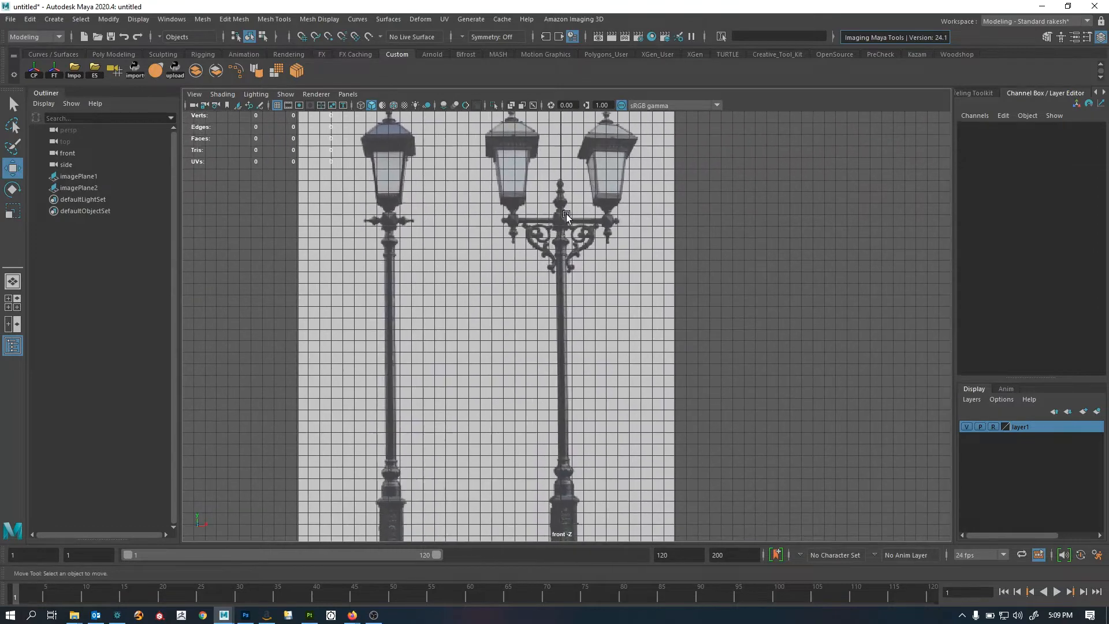
right_click_drag(565, 214, 756, 340, "alt")
middle_click_drag(506, 222, 501, 318, "alt")
right_click_drag(501, 318, 580, 331, "alt")
middle_click_drag(580, 331, 568, 362, "alt")
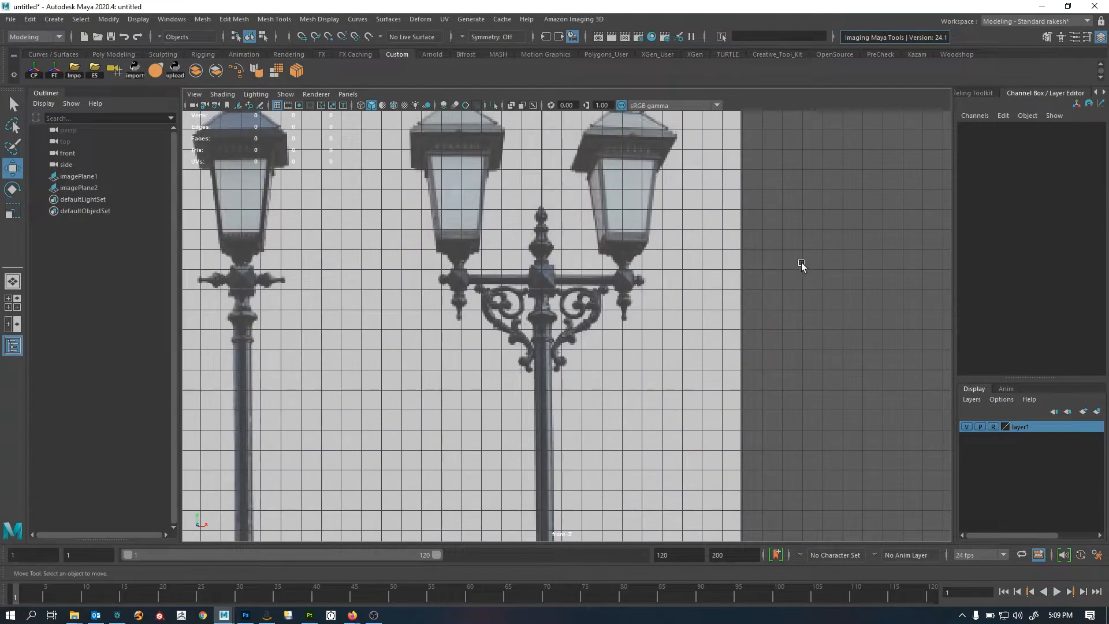
mouse_move(520, 300)
right_mouse_down("alt")
mouse_move(299, 326)
mouse_move(502, 292)
right_mouse_up("alt")
Return to the side view at the single lamp's head and activate the Bezier Curve Tool
key("space")
key("space")
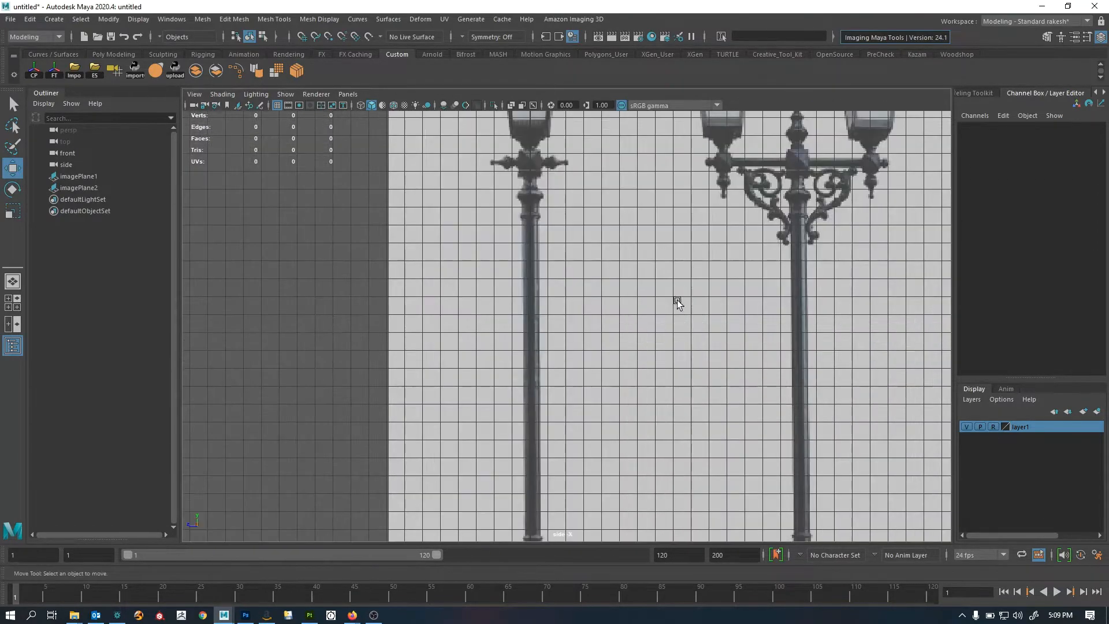
right_click_drag(675, 302, 520, 247, "alt")
middle_click_drag(519, 247, 535, 321, "alt")
right_click_drag(535, 321, 653, 271, "alt")
middle_click_drag(541, 251, 527, 335, "alt")
left_click(54, 19)
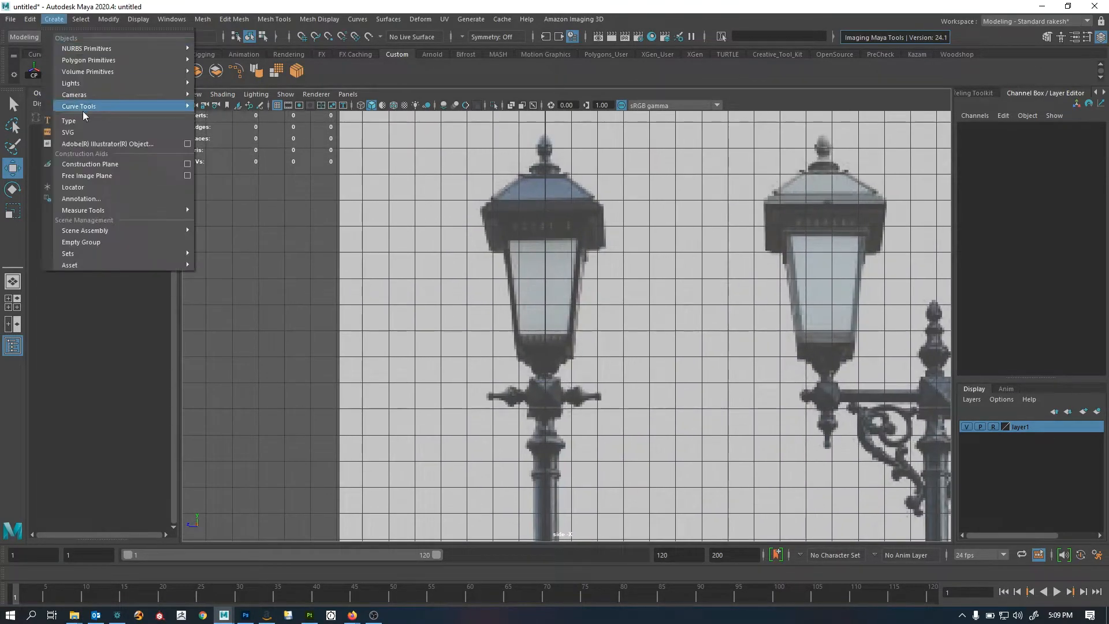
mouse_move(132, 108)
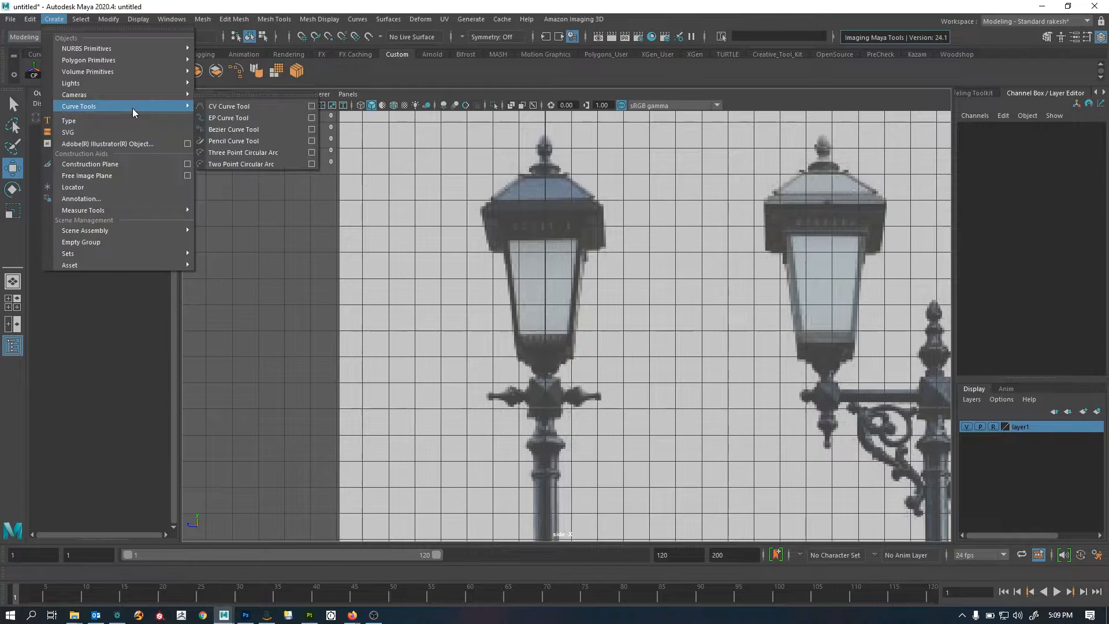
left_click(248, 130)
Inspect the double lamp's scroll brackets and central column up close in the side view
right_click_drag(612, 228, 703, 266, "alt")
middle_click_drag(703, 266, 500, 321, "alt")
right_click_drag(500, 322, 808, 373, "alt")
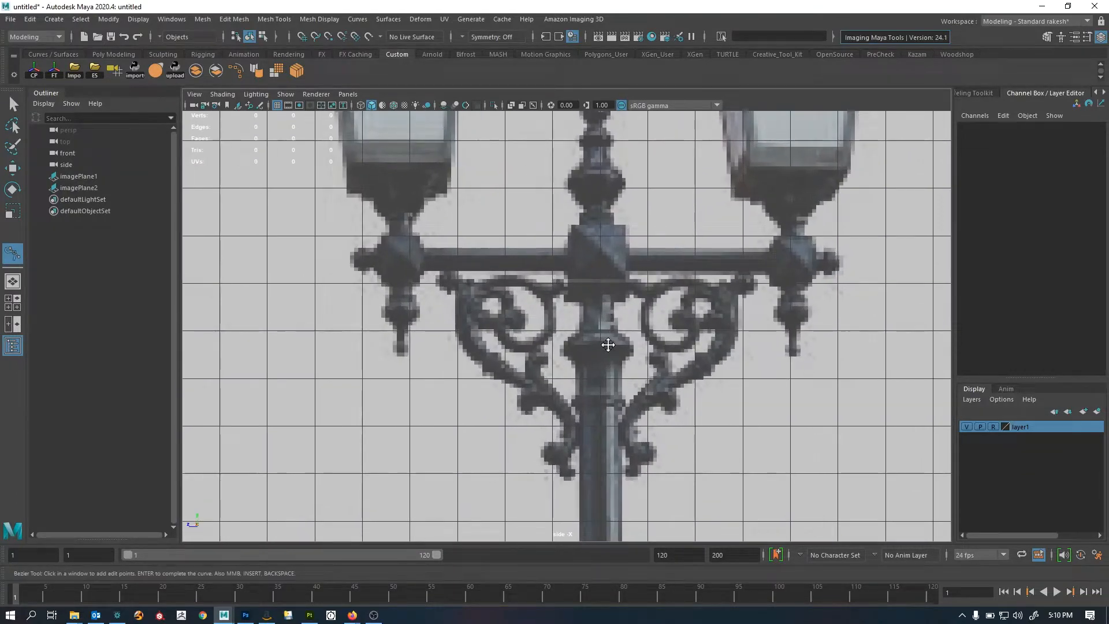
middle_click_drag(608, 344, 594, 286, "alt")
right_click_drag(594, 286, 731, 319, "alt")
middle_click_drag(619, 276, 944, 317, "alt")
right_click_drag(944, 317, 423, 332, "alt")
middle_click_drag(423, 333, 620, 300, "alt")
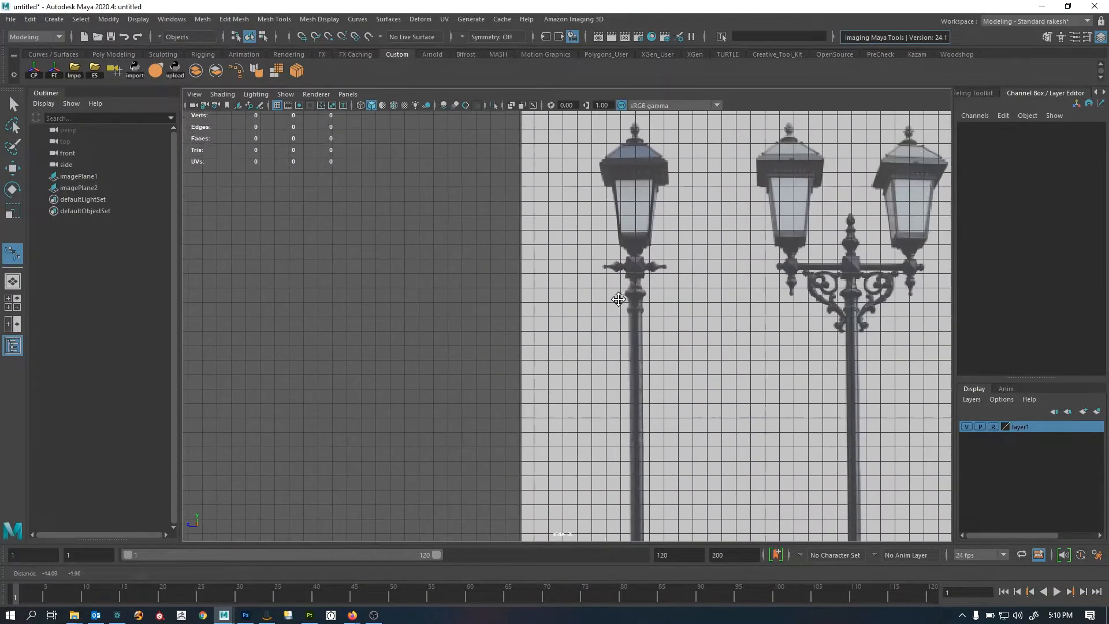
Start a Bezier profile curve below the single lamp's square block and trace the collar's outer edge down to the neck
right_click_drag(621, 300, 860, 297, "alt")
middle_click_drag(861, 298, 707, 413, "alt")
right_click_drag(706, 413, 857, 412, "alt")
middle_click_drag(602, 364, 594, 337, "alt")
right_click_drag(594, 336, 704, 364, "alt")
middle_click_drag(648, 359, 644, 340, "alt")
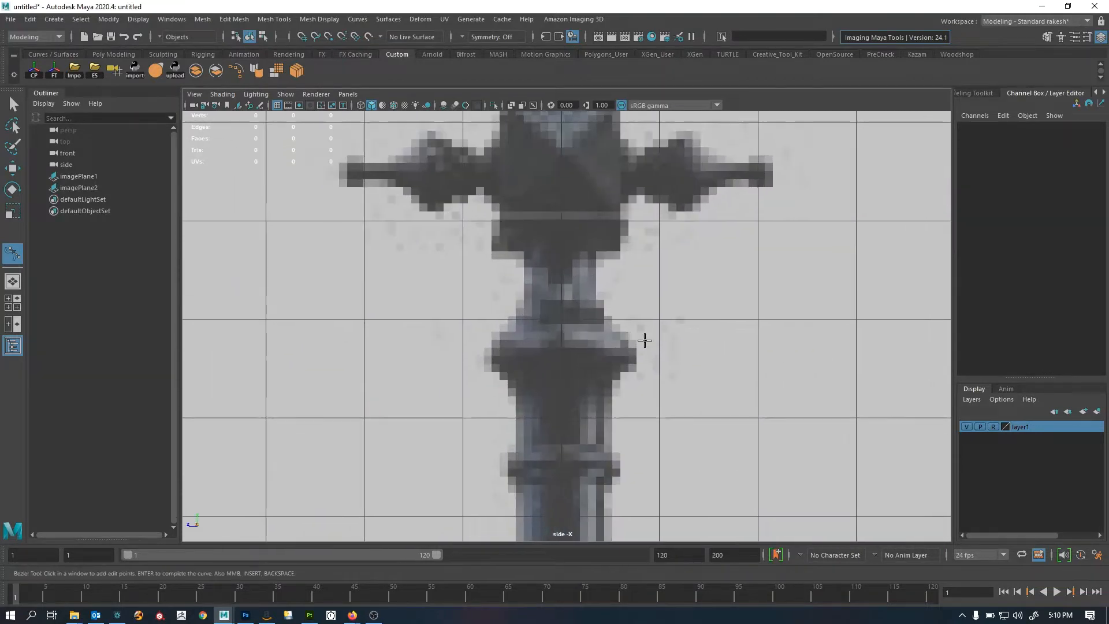
left_click(596, 240)
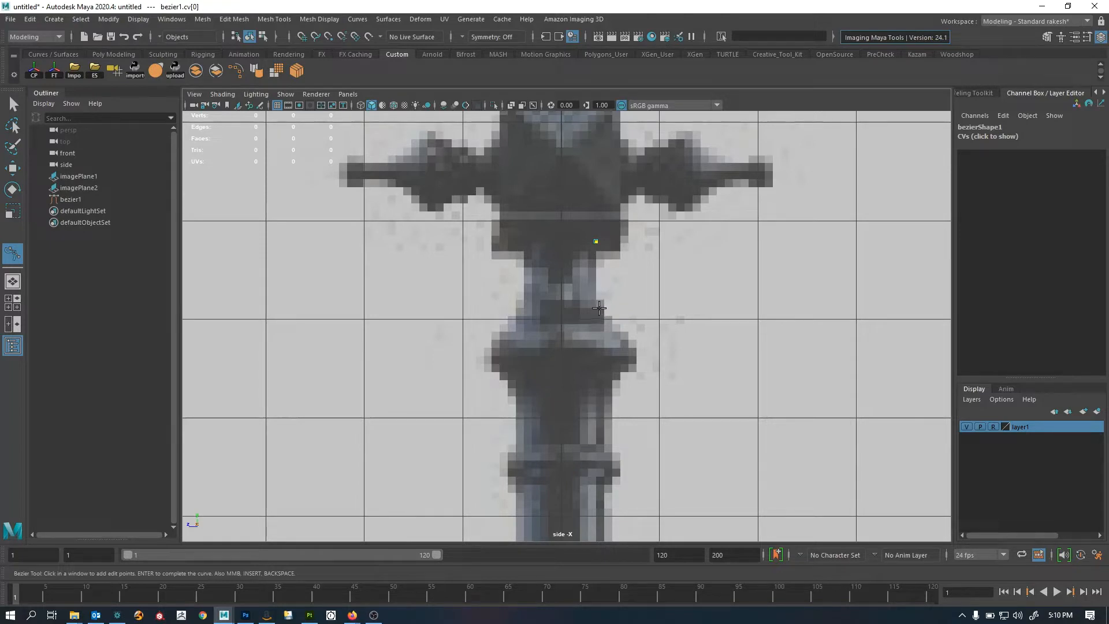
left_click_drag(599, 304, 629, 343)
left_click(638, 351)
left_click_drag(614, 383, 604, 394)
middle_click_drag(613, 408, 611, 375, "alt")
left_click_drag(608, 375, 607, 375)
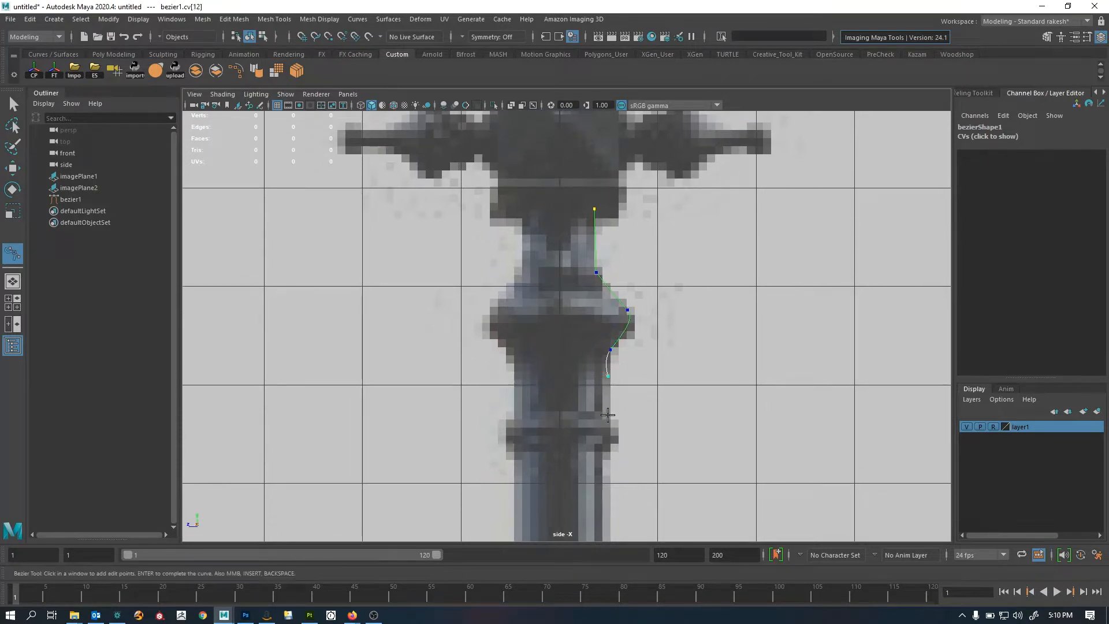
Continue the Bezier curve down the neck and round the thin ring at the top of the pole
left_click(605, 417)
middle_click_drag(606, 384, 598, 261, "alt")
right_click_drag(601, 266, 708, 331, "alt")
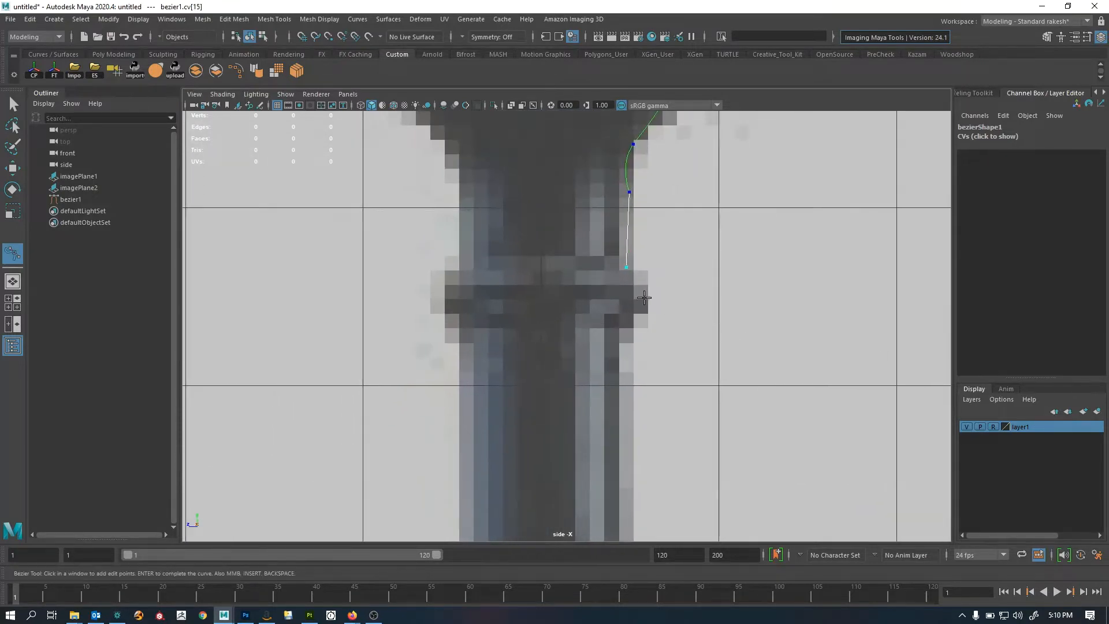
left_click_drag(648, 293, 644, 316)
Extend the Bezier curve straight down the pole, around its lower ring and along the short neck beneath
right_click_drag(677, 388, 632, 401, "alt")
middle_click_drag(632, 401, 641, 202, "alt")
right_click_drag(681, 352, 626, 363, "alt")
middle_click_drag(562, 417, 548, 173, "alt")
right_click_drag(551, 316, 956, 422, "alt")
middle_click_drag(631, 320, 658, 371, "alt")
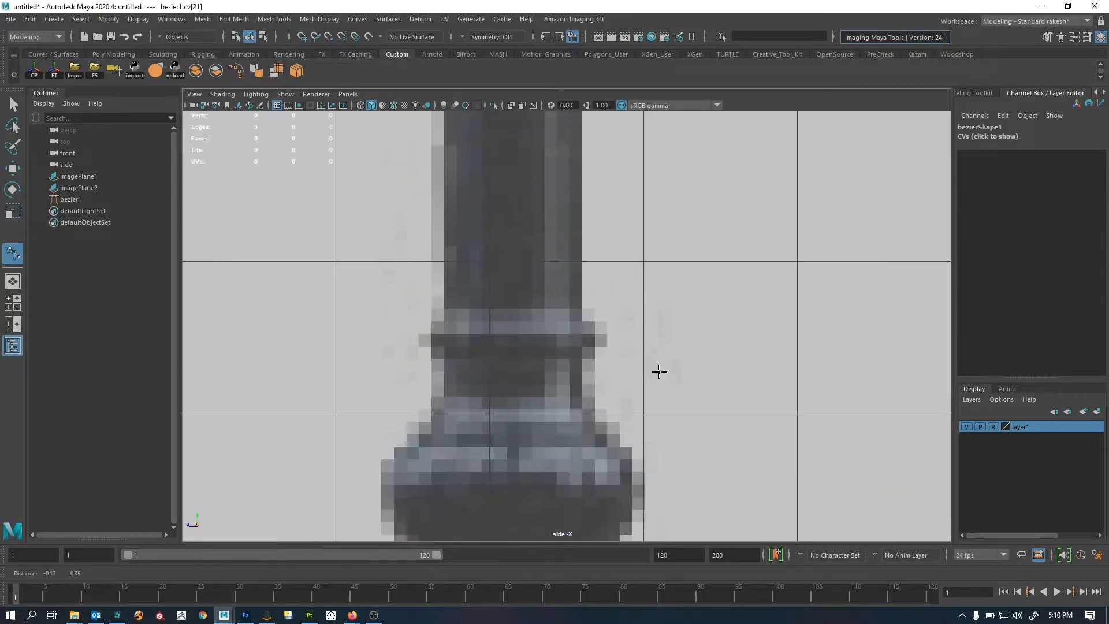
left_click_drag(606, 330, 605, 341)
left_click(584, 354)
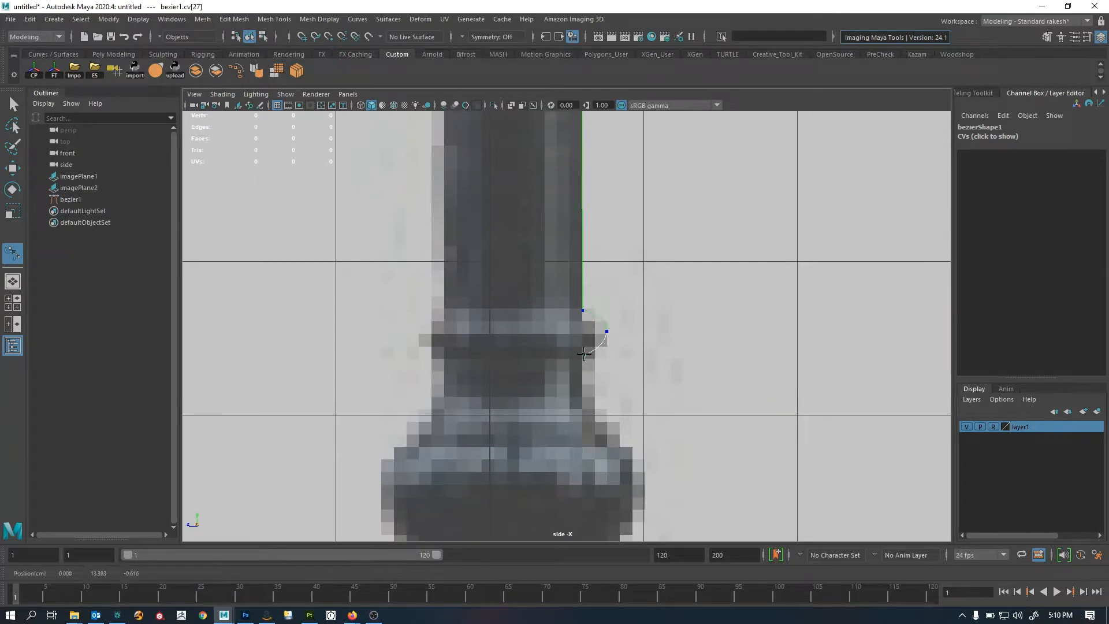
left_click(584, 411)
Trace the rounded bulb below the pole's lower ring with curved Bezier points, ending at its narrow underside
scroll(624, 396, "down", 4)
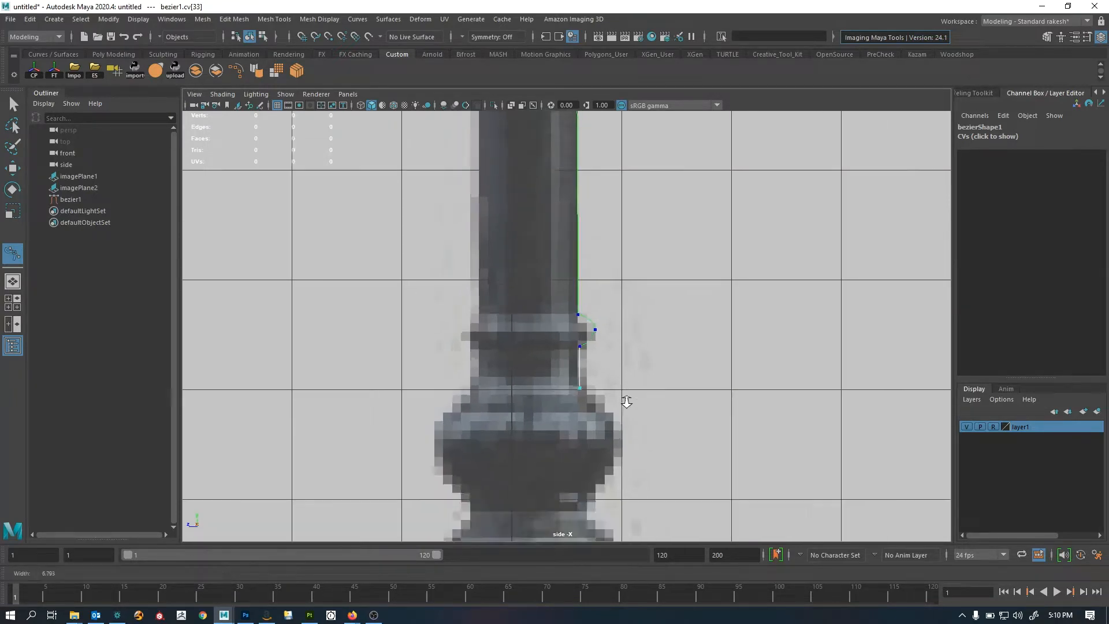
scroll(604, 326, "up", 4)
scroll(604, 327, "up", 1)
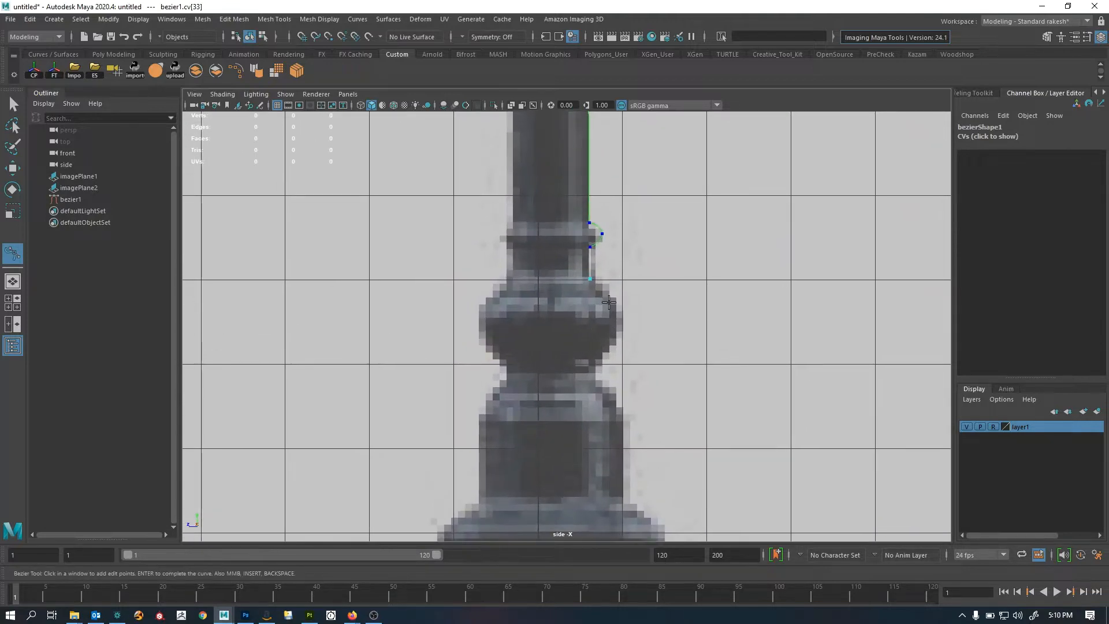
left_click_drag(619, 312, 620, 348)
left_click(594, 372)
Trace the rounded shoulder beneath the bulb and the straight side down to the pedestal's flange
middle_click_drag(627, 423, 654, 287, "alt")
scroll(653, 287, "up", 1)
left_click_drag(647, 280, 652, 291)
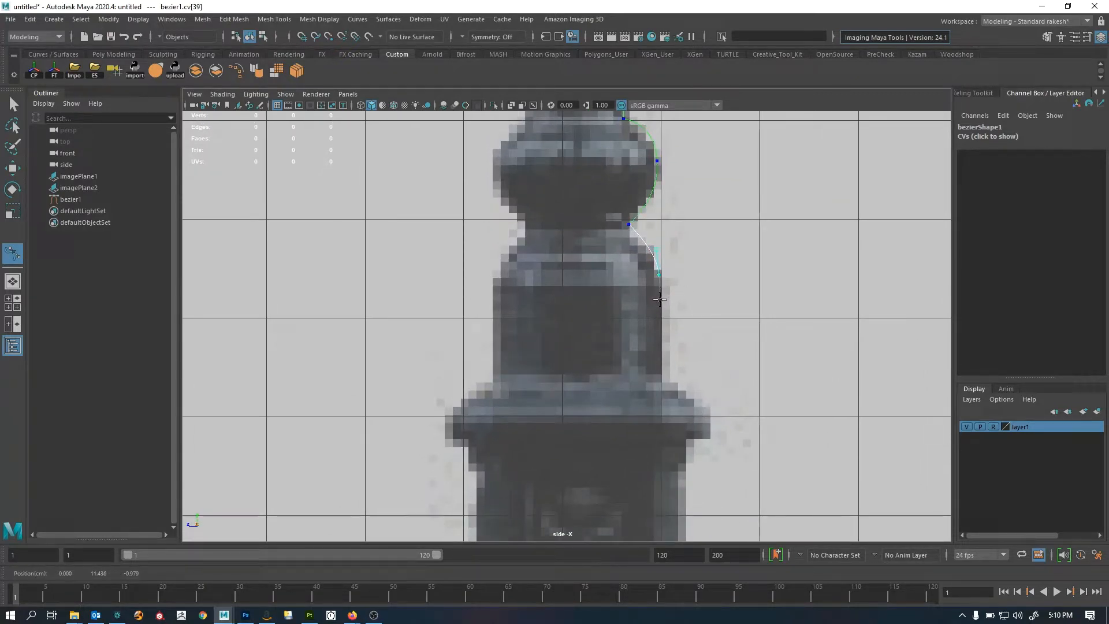
left_click(659, 301)
left_click(661, 379)
Curve the profile around the flange's outer edge and bring it back in to the ornamented pedestal's side
scroll(733, 357, "down", 5)
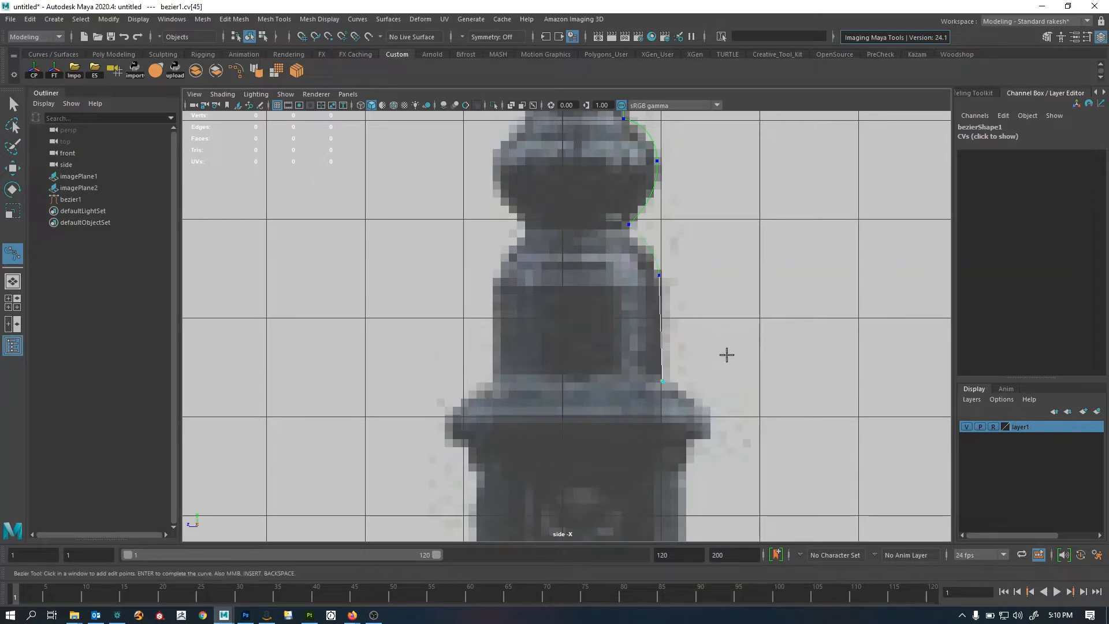
scroll(765, 340, "up", 4)
scroll(766, 340, "up", 1)
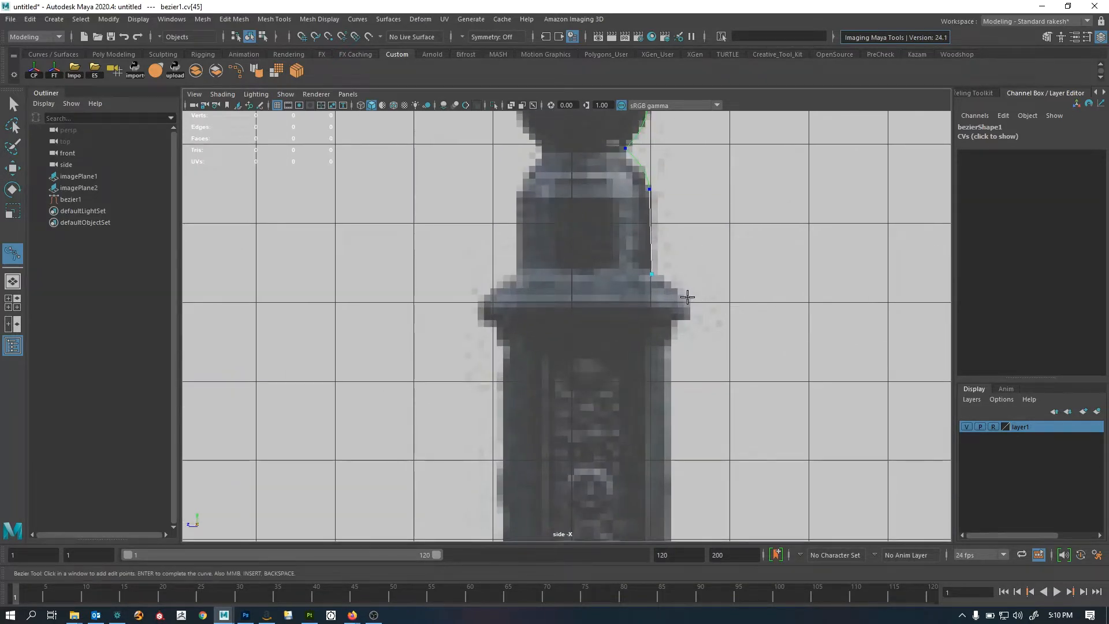
left_click_drag(690, 308, 690, 321)
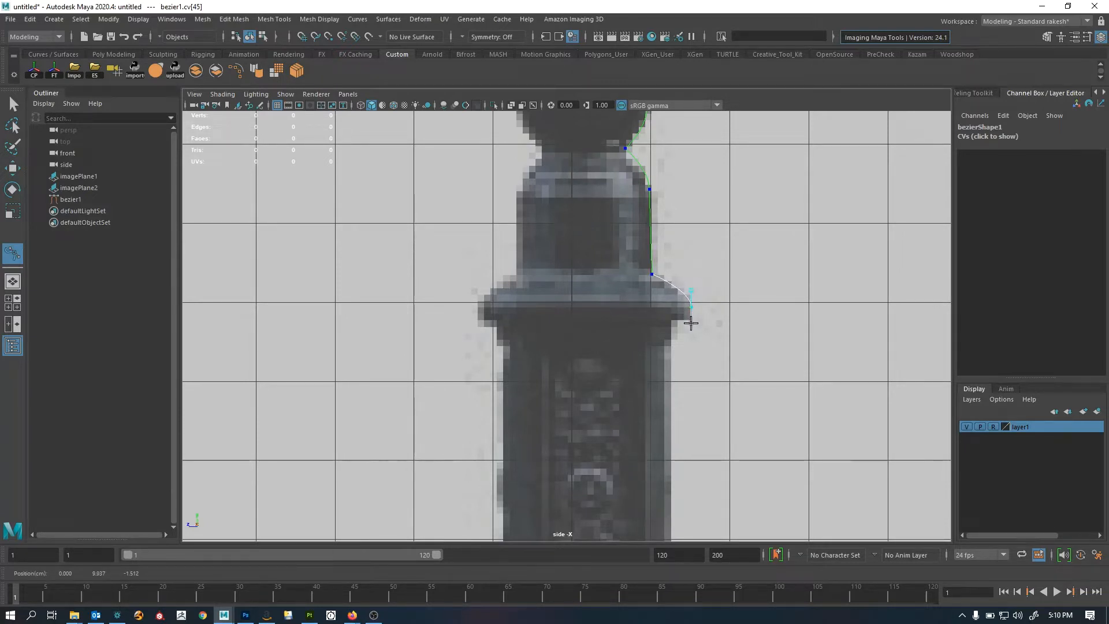
left_click_drag(690, 323, 691, 324)
right_click_drag(691, 324, 923, 324, "alt")
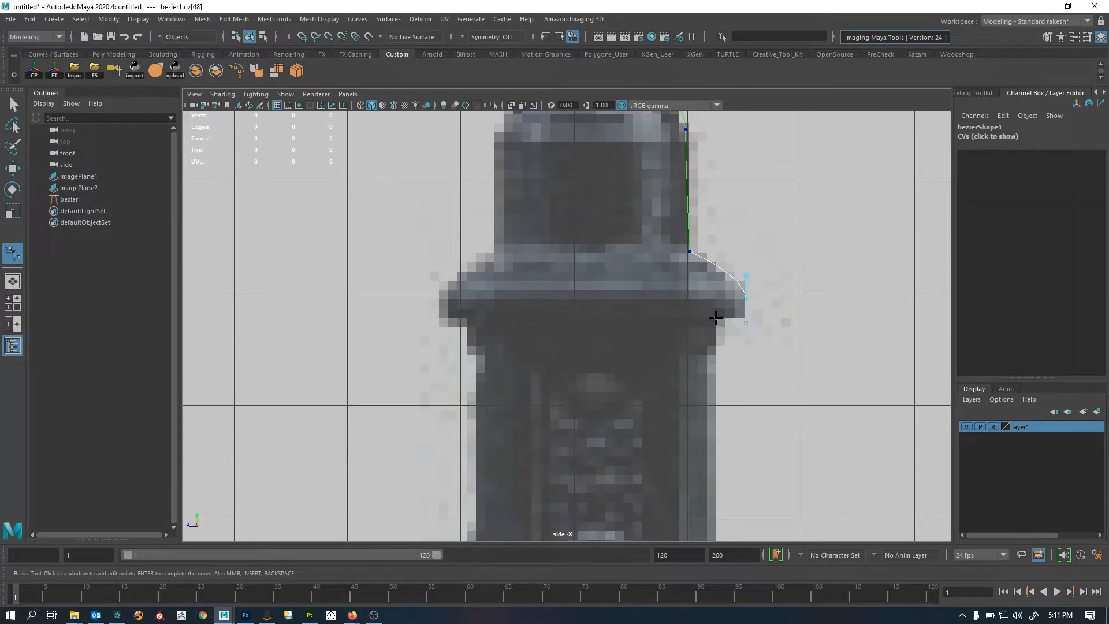
left_click(715, 318)
Extend the profile straight down the ornamented pedestal's side to the stepped moulding above the base
right_click_drag(753, 326, 673, 336, "alt")
middle_click_drag(673, 341, 635, 193, "alt")
right_click_drag(550, 443, 790, 412, "alt")
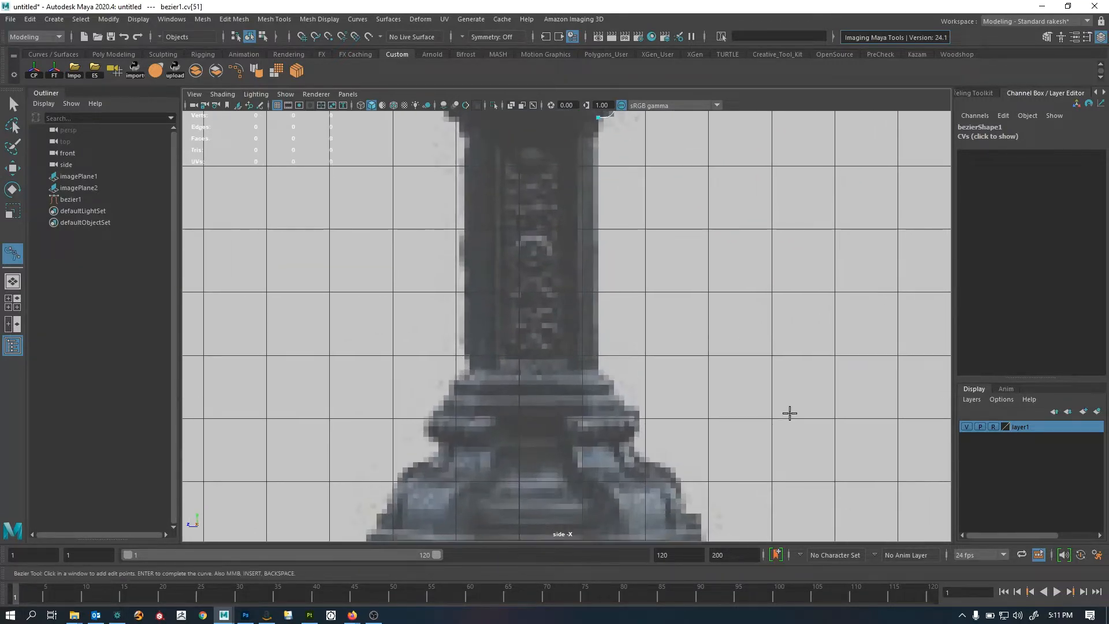
left_click(598, 368)
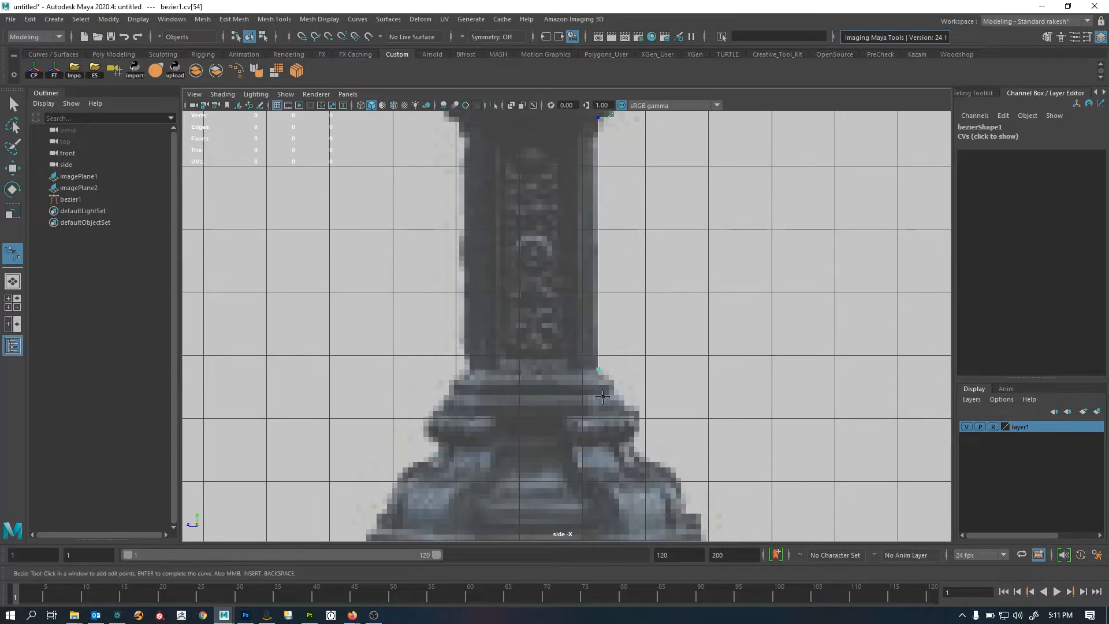
middle_click_drag(630, 445, 647, 359, "alt")
right_click_drag(606, 370, 687, 309, "alt")
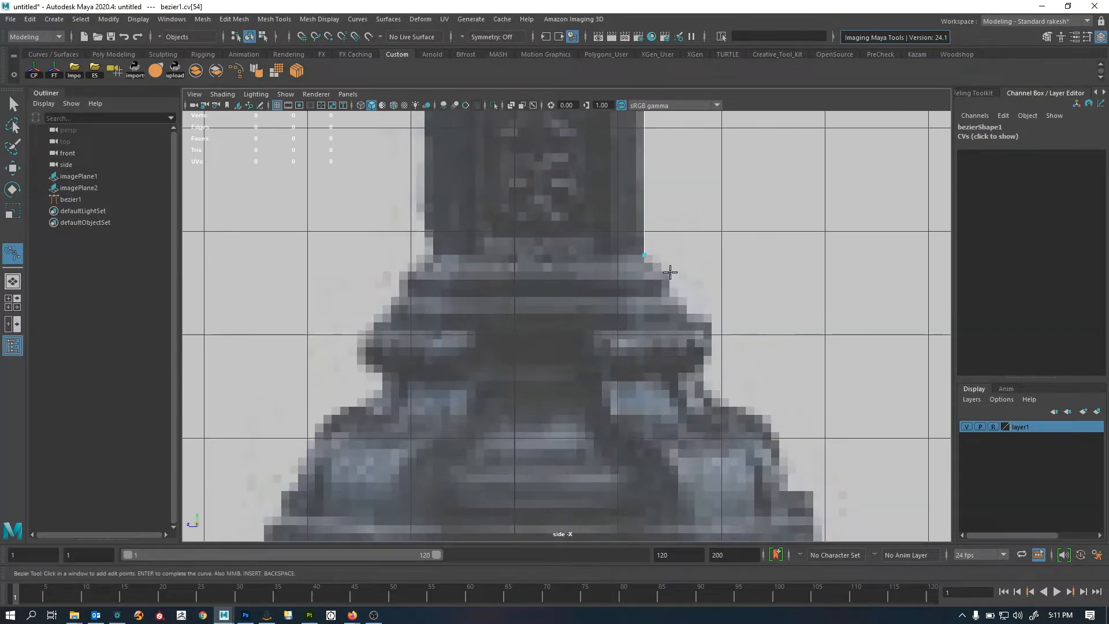
Trace the stepped moulding, the notch beneath it and the flared shoulder above the base with curved Bezier points
left_click_drag(670, 294, 688, 350)
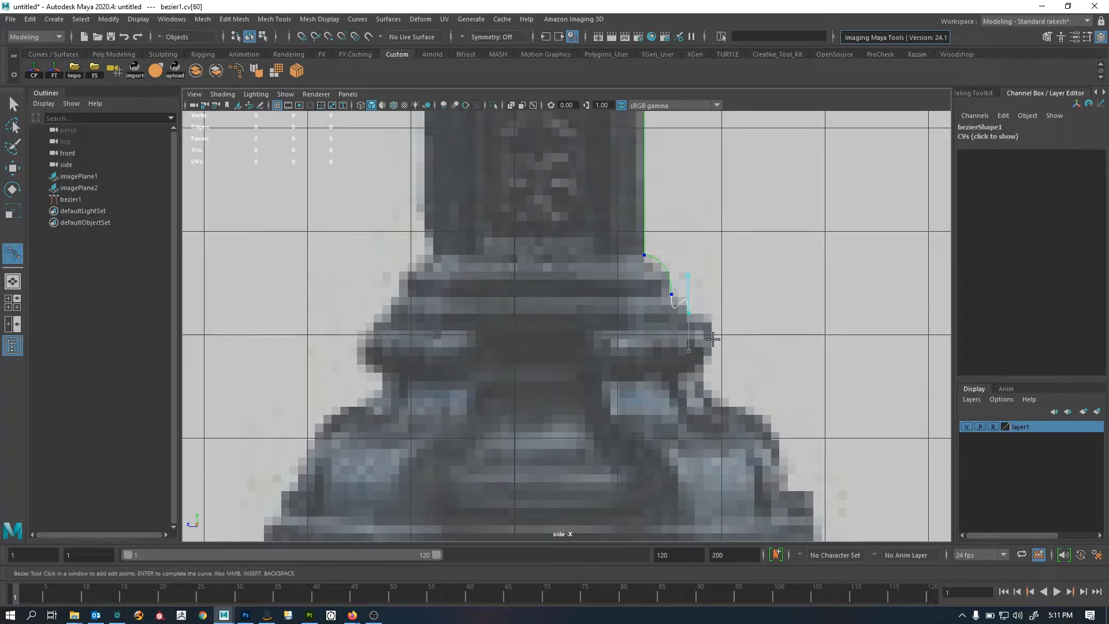
left_click_drag(713, 339, 713, 369)
left_click(712, 370)
left_click_drag(731, 408, 760, 414)
left_click_drag(779, 456, 783, 485)
Continue the profile around the small foot step below the flared shoulder and down to the top of the round base
scroll(780, 439, "down", 1)
middle_click_drag(776, 436, 727, 291, "alt")
scroll(716, 306, "up", 1)
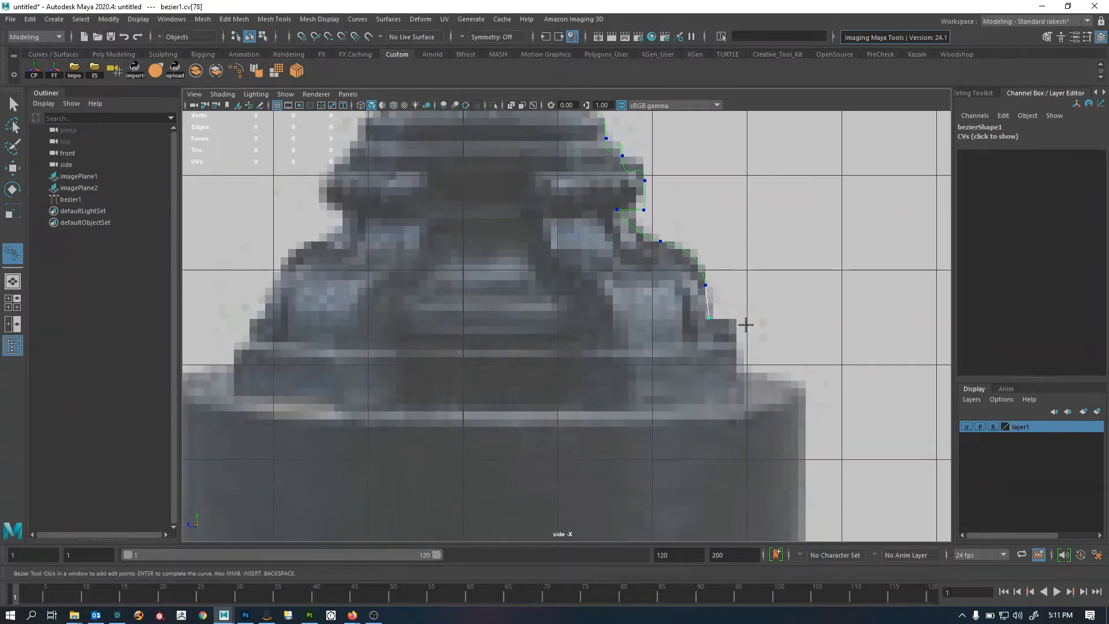
left_click_drag(738, 341, 740, 377)
left_click(740, 377)
left_click(740, 385)
Trace the round base's top edge, side and underside to the centre axis, and finish the Bezier curve
scroll(733, 370, "down", 2)
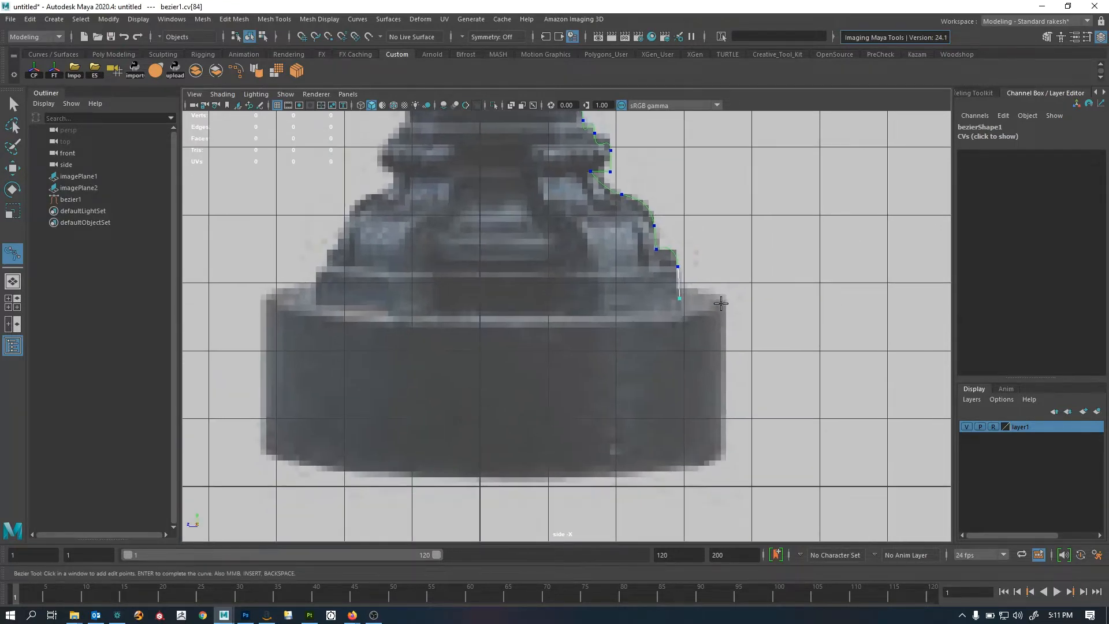
left_click(721, 303)
left_click(723, 469)
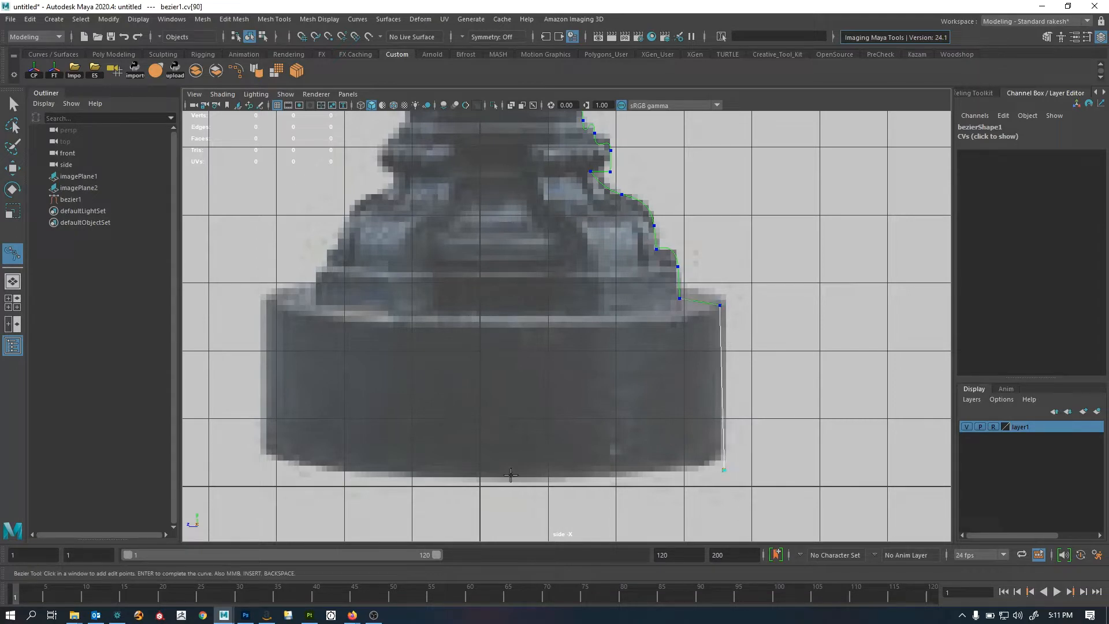
left_click(480, 480)
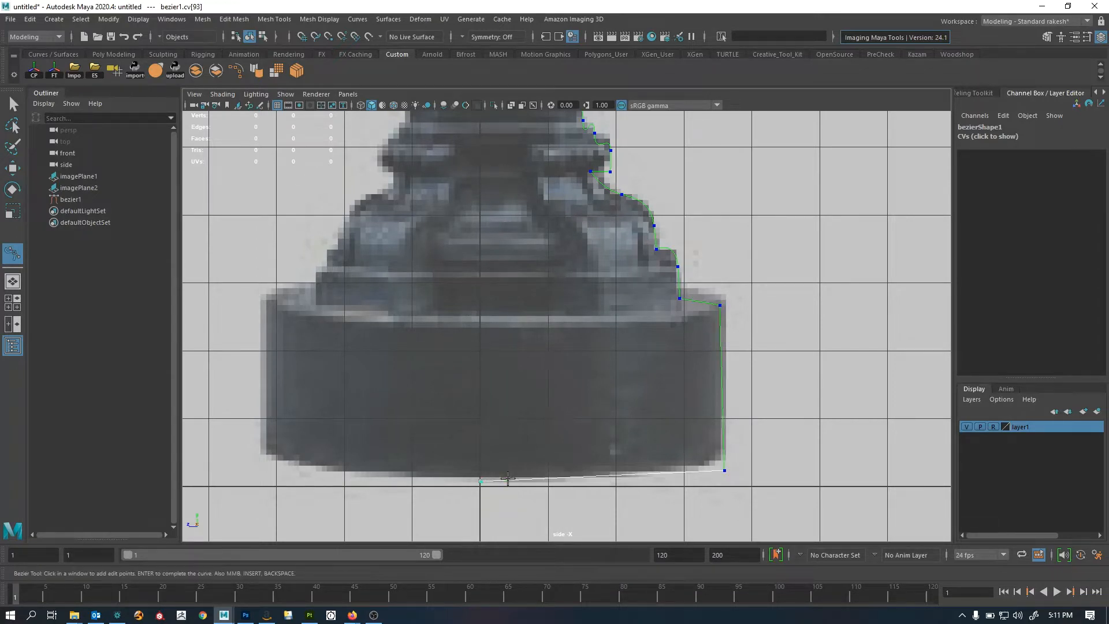
key("Return")
key("w")
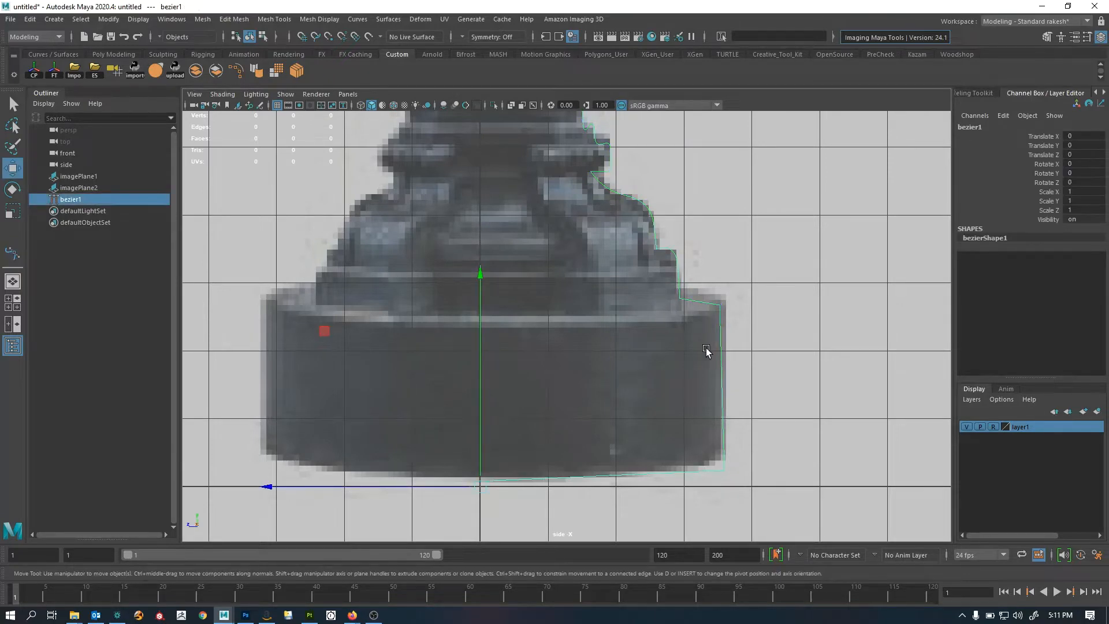
Switch the finished curve to control vertex editing at its upper end below the lantern
right_click_drag(707, 350, 560, 376, "alt")
middle_click_drag(558, 377, 572, 440, "alt")
middle_click_drag(571, 186, 596, 488, "alt")
middle_click_drag(556, 144, 553, 330, "alt")
middle_click_drag(640, 271, 646, 396, "alt")
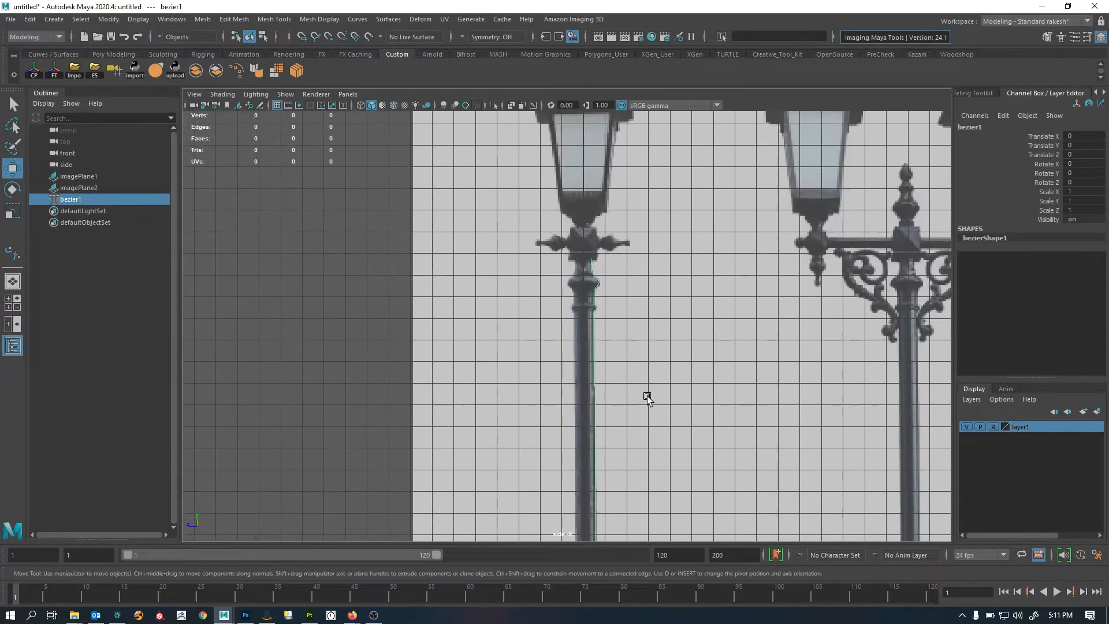
right_click_drag(647, 399, 926, 429, "alt")
mouse_move(749, 336)
right_mouse_down()
mouse_move(619, 334)
mouse_move(732, 346)
right_mouse_up()
middle_click_drag(733, 346, 644, 297, "alt")
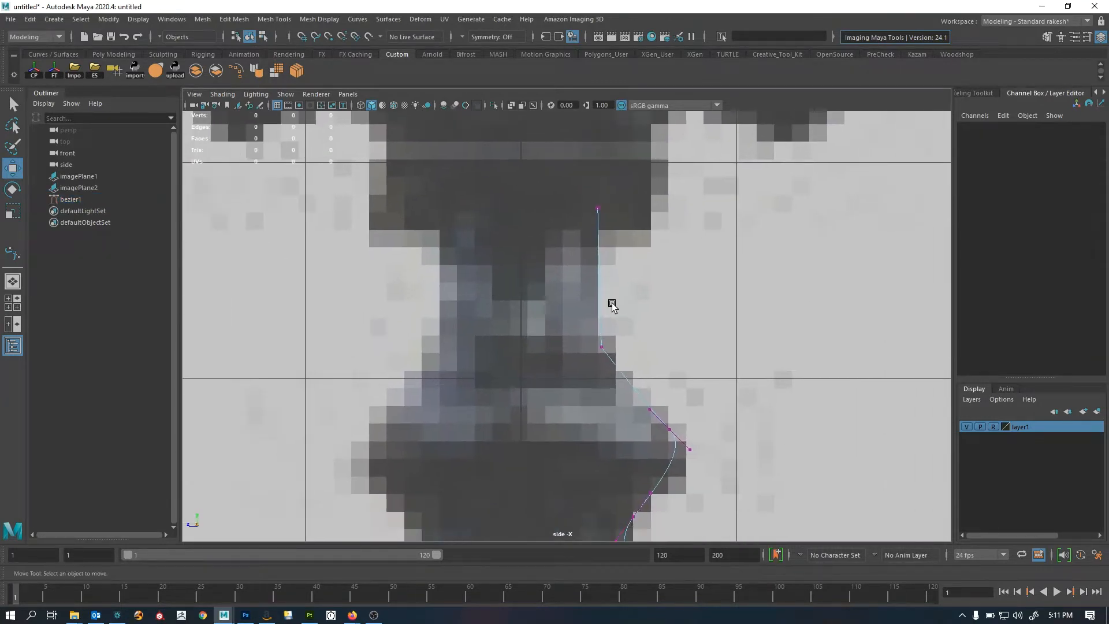
left_click_drag(522, 271, 732, 145)
Align the tangent handles at the upper collar's widest point vertically and lengthen them to round out the bulge
middle_click_drag(665, 290, 656, 335, "alt")
right_click_drag(656, 335, 505, 339, "alt")
mouse_move(586, 338)
middle_mouse_down("alt")
mouse_move(562, 319)
mouse_move(589, 344)
middle_mouse_up("alt")
right_click_drag(589, 344, 708, 399, "alt")
middle_click_drag(616, 354, 616, 275, "alt")
middle_click_drag(667, 349, 660, 272, "alt")
right_click_drag(504, 280, 629, 289, "alt")
middle_click_drag(764, 258, 728, 333, "alt")
left_click_drag(648, 349, 645, 347)
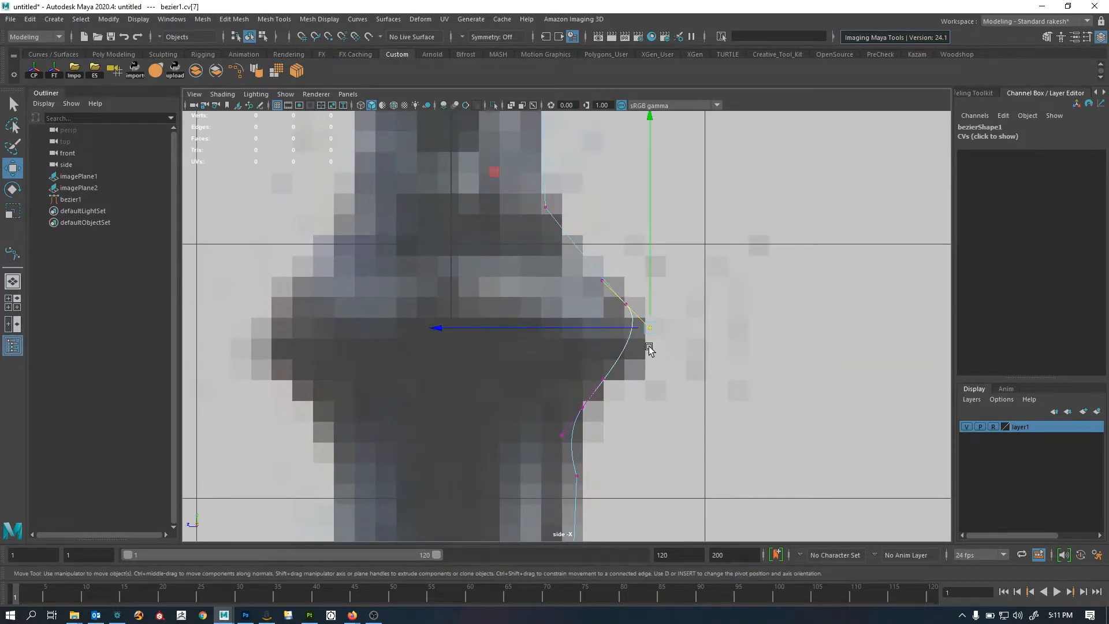
left_click_drag(582, 301, 628, 256)
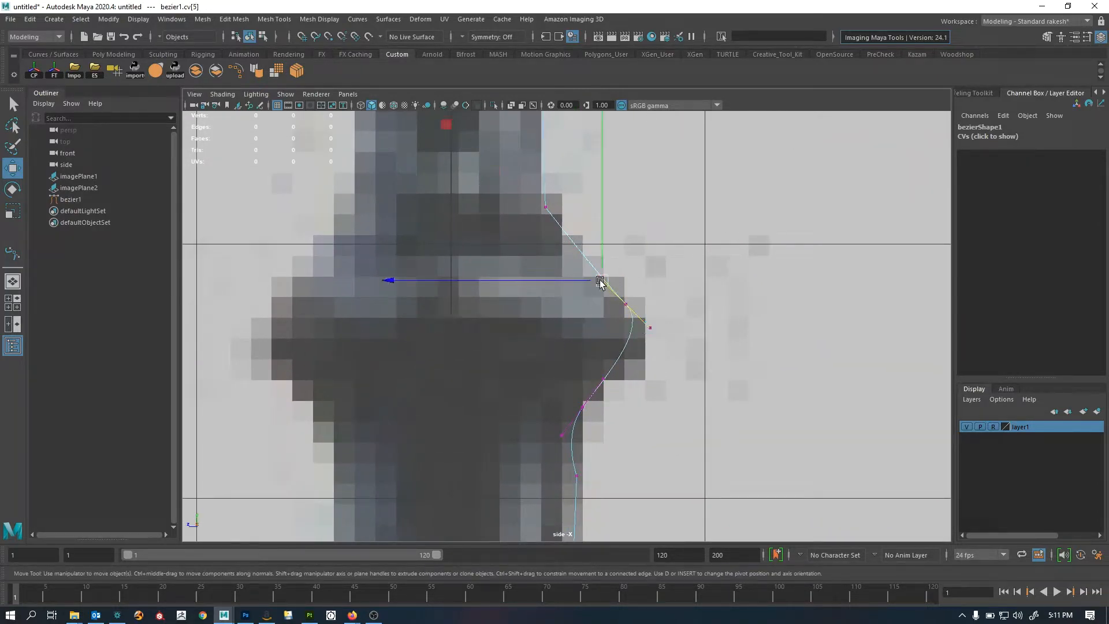
left_click_drag(557, 281, 621, 262)
key("r")
left_click_drag(573, 302, 695, 304)
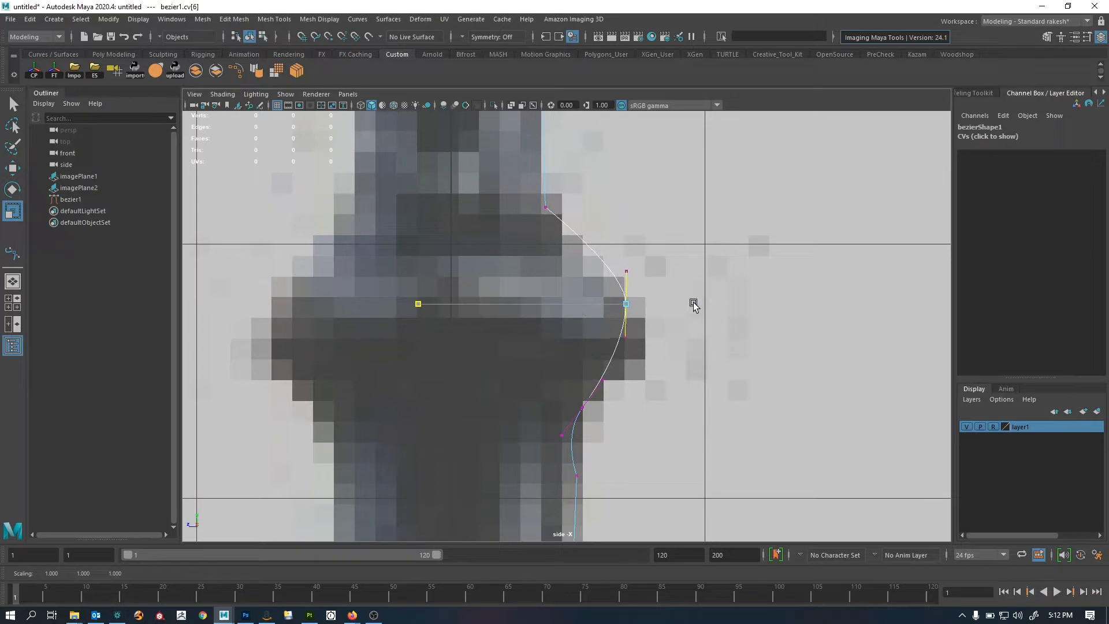
left_click_drag(626, 232, 618, 129)
left_click_drag(626, 243, 622, 219)
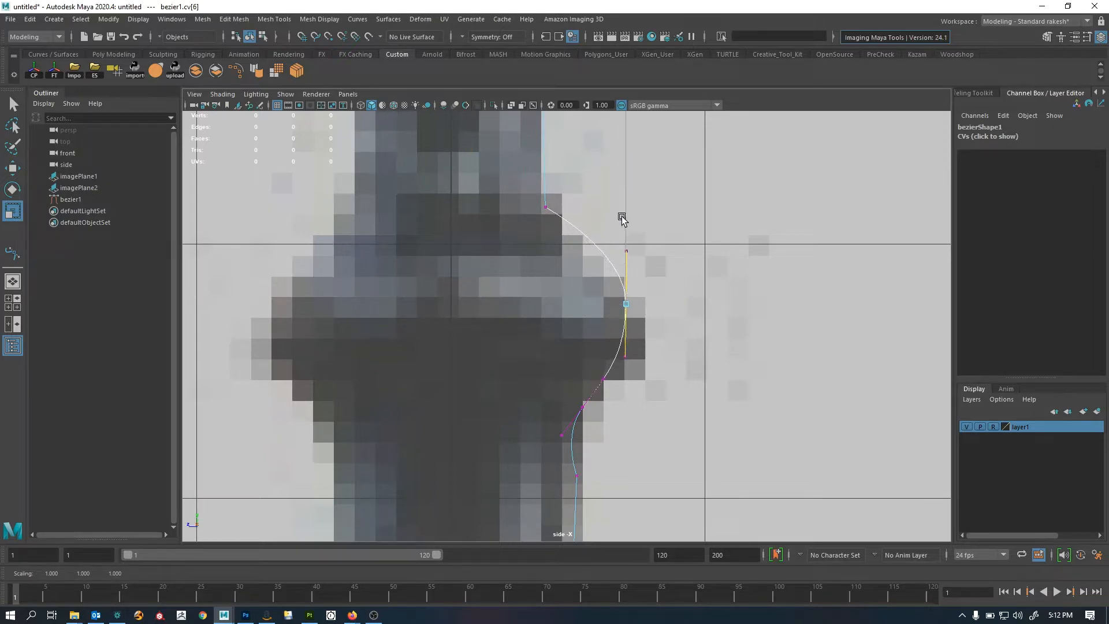
Adjust the Bezier points where the upper collar narrows into the neck to follow the reference outline
middle_click_drag(636, 455, 635, 379, "alt")
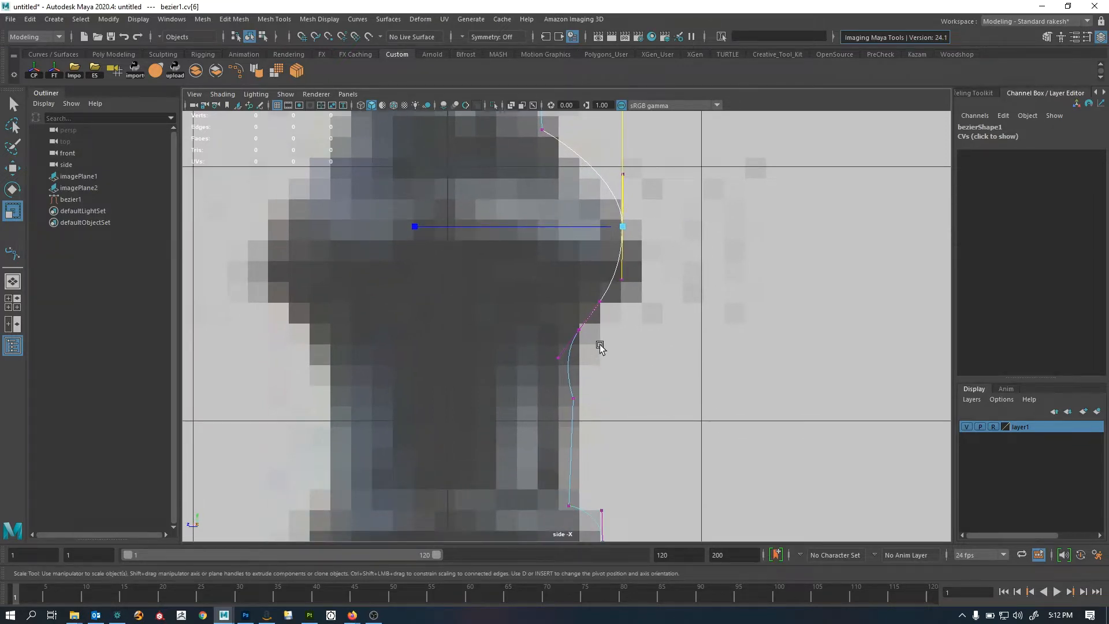
left_click_drag(539, 384, 524, 350)
key("w")
left_click_drag(597, 380, 552, 401)
Move the corner point above the pedestal's flange and adjust the shoulder point above it to fit the reference outline
middle_click_drag(580, 526, 572, 269, "alt")
scroll(600, 293, "up", 1)
scroll(600, 296, "down", 6)
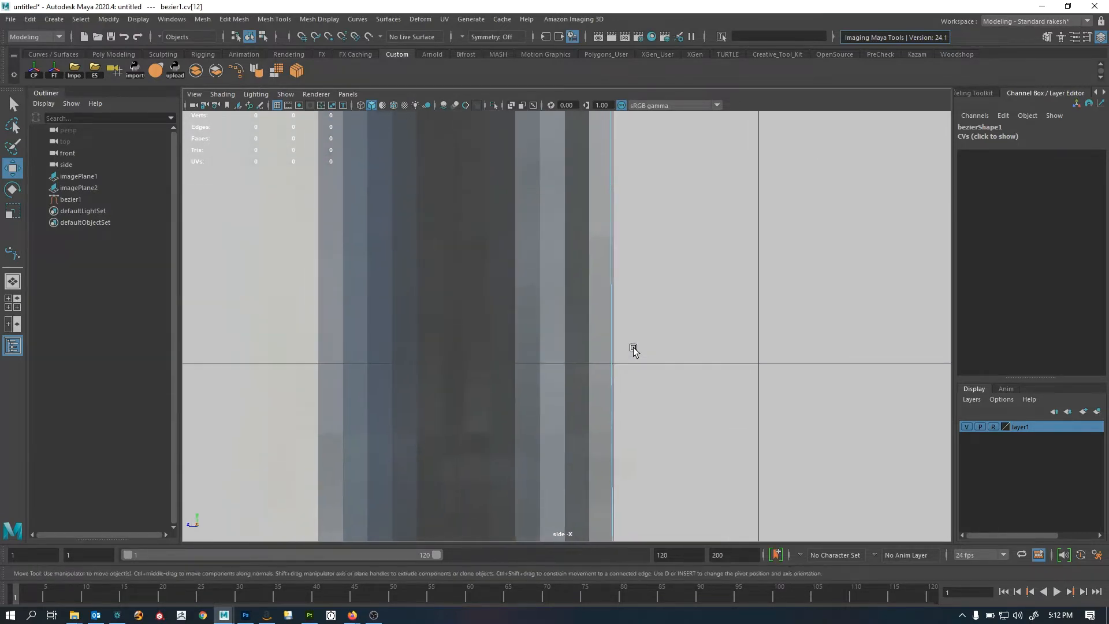
mouse_move(578, 398)
middle_mouse_down("alt")
mouse_move(594, 171)
mouse_move(609, 171)
middle_mouse_up("alt")
scroll(614, 399, "down", 5)
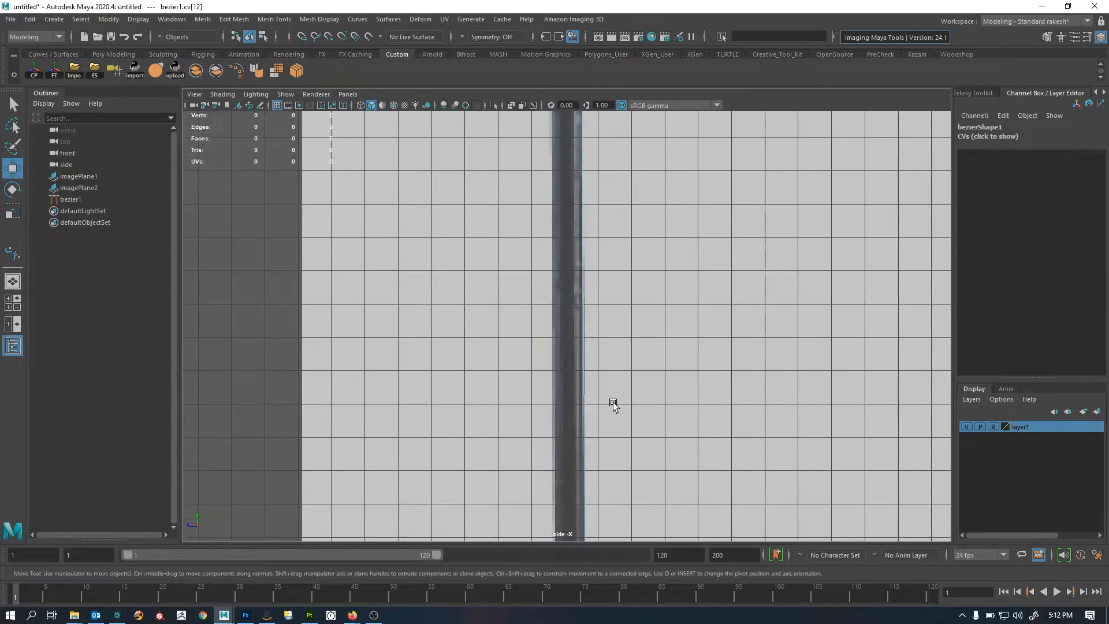
middle_click_drag(614, 403, 617, 196, "alt")
middle_click_drag(597, 381, 564, 272, "alt")
scroll(606, 329, "up", 5)
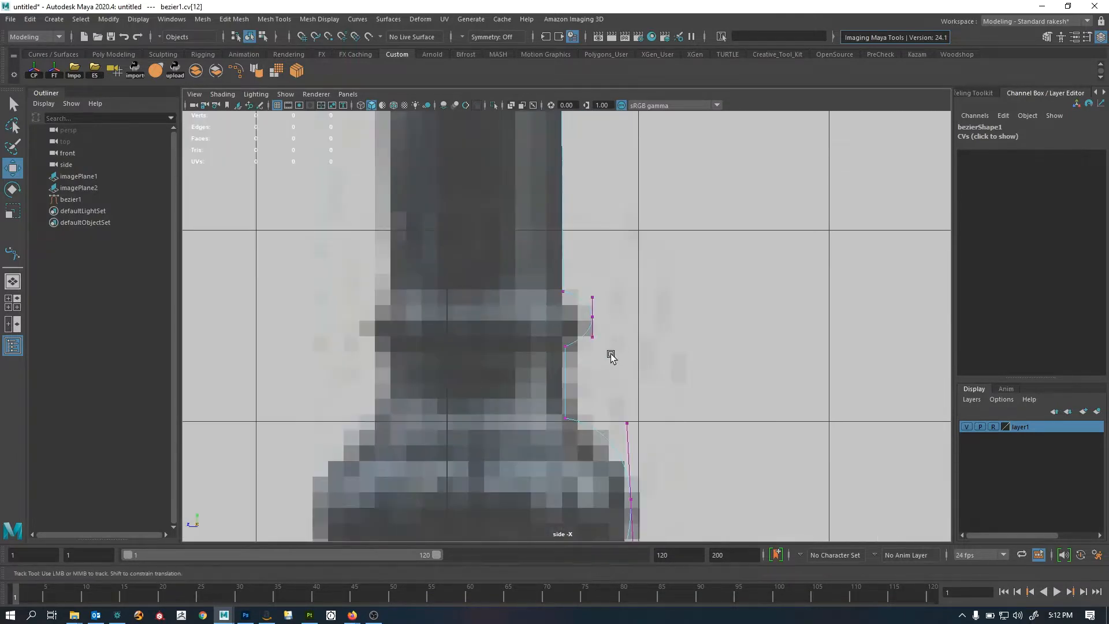
scroll(645, 329, "up", 1)
middle_click_drag(593, 380, 593, 222, "alt")
middle_click_drag(658, 433, 674, 279, "alt")
middle_click_drag(638, 366, 689, 315, "alt")
right_click_drag(697, 332, 700, 373, "alt")
middle_click_drag(715, 399, 705, 359, "alt")
left_click_drag(683, 363, 608, 386)
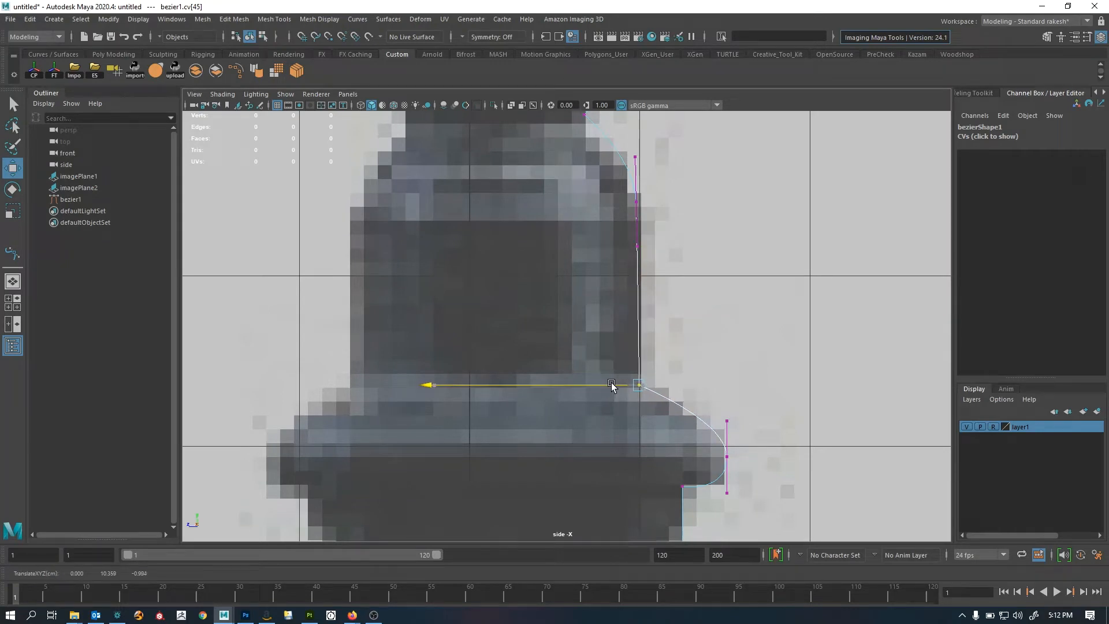
left_click_drag(667, 180, 621, 206)
Reposition the flange's outer Bezier point and shorten its tangent handles to match the flange's rounded edge
middle_click_drag(643, 330, 624, 207, "alt")
scroll(625, 206, "up", 1)
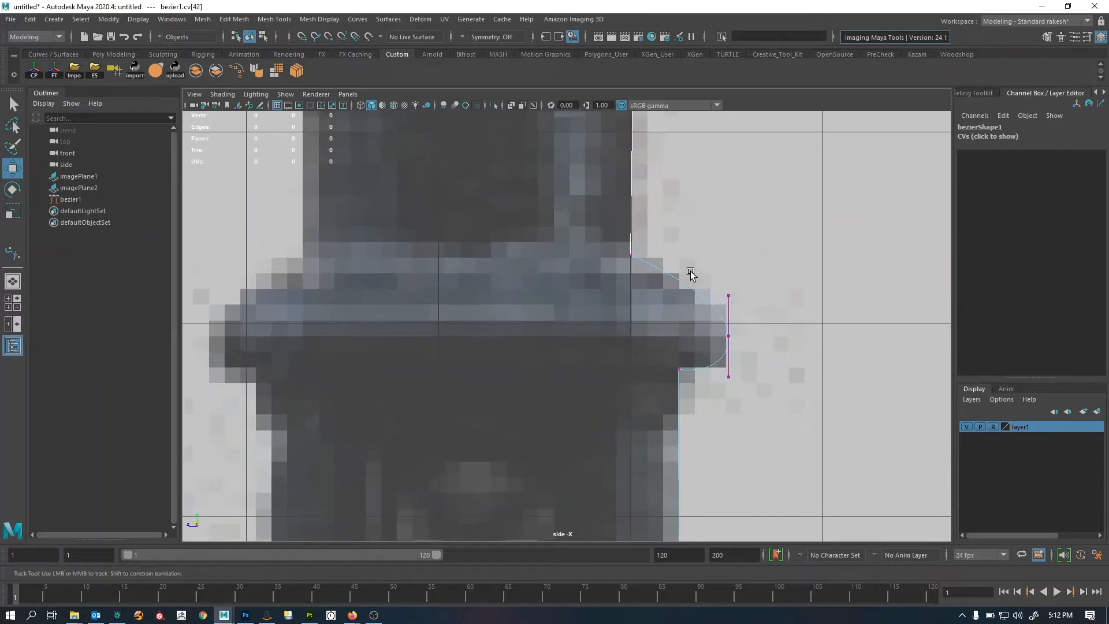
middle_click_drag(689, 269, 676, 259, "alt")
left_click(715, 282)
left_click_drag(715, 263, 714, 237)
left_click(715, 322)
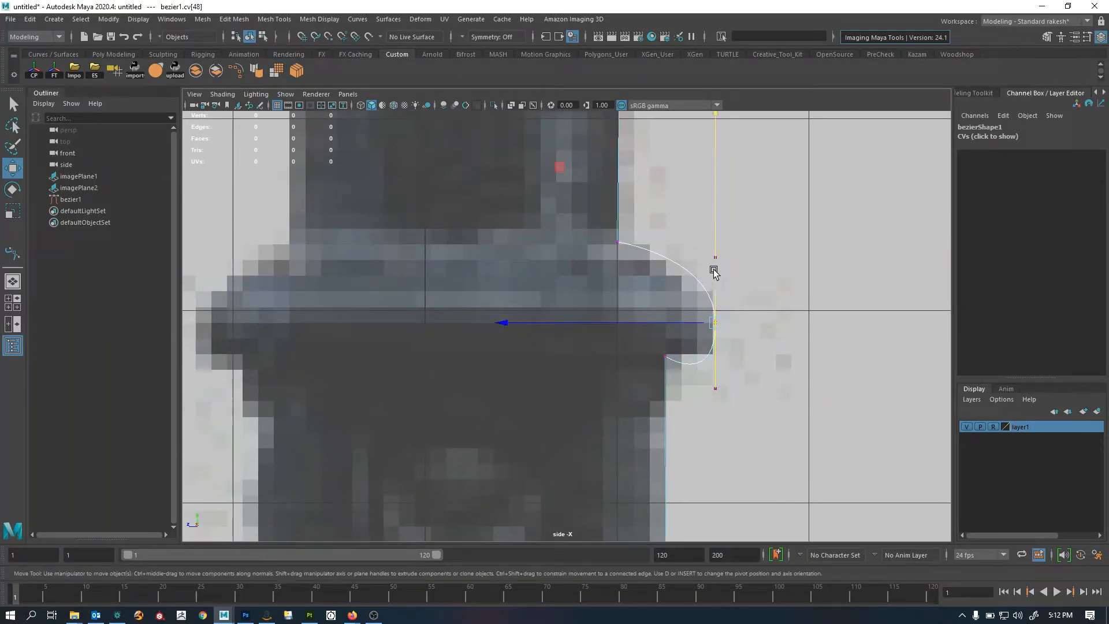
middle_click_drag(714, 272, 714, 248)
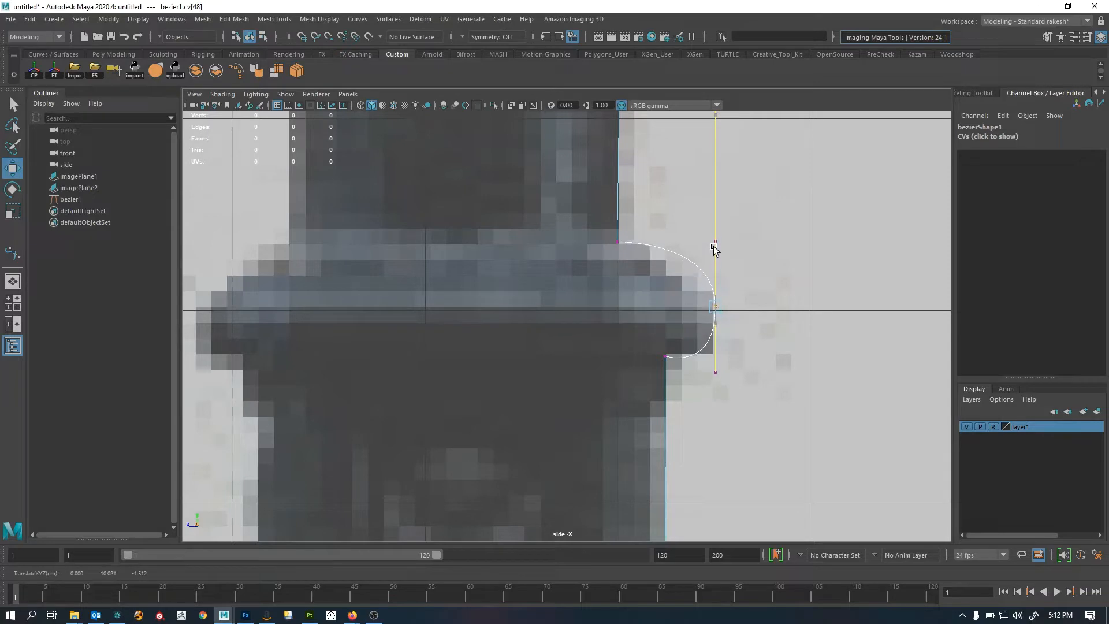
left_click(715, 241)
middle_click_drag(715, 203, 716, 224)
left_click(709, 300)
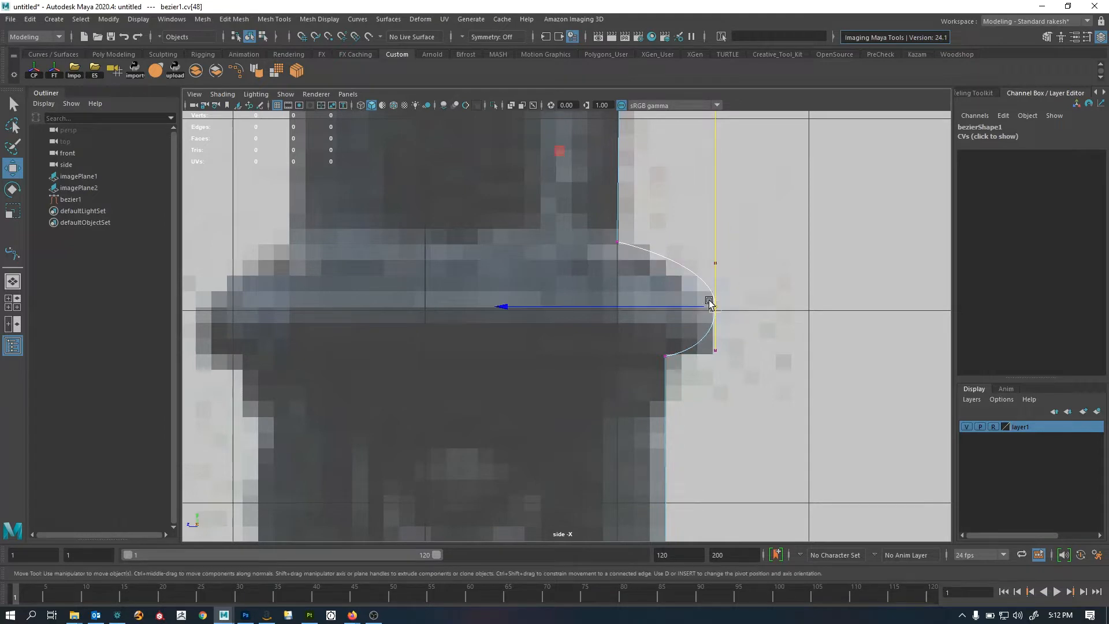
mouse_move(713, 230)
middle_mouse_down()
mouse_move(715, 252)
mouse_move(715, 241)
middle_mouse_up()
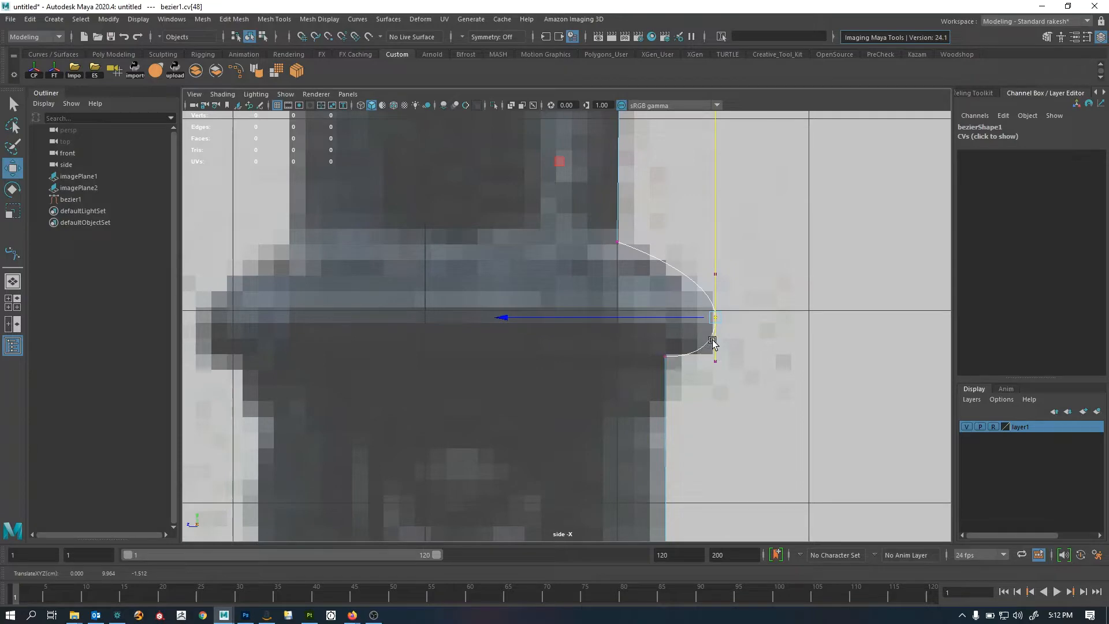
Shorten the tangent handles of the two upper stepped moulding points and move the points up to smooth the steps
right_click_drag(721, 364, 648, 378, "alt")
middle_click_drag(648, 379, 642, 308, "alt")
right_click_drag(641, 308, 631, 445, "alt")
middle_click_drag(631, 445, 601, 150, "alt")
right_click_drag(762, 347, 782, 329, "alt")
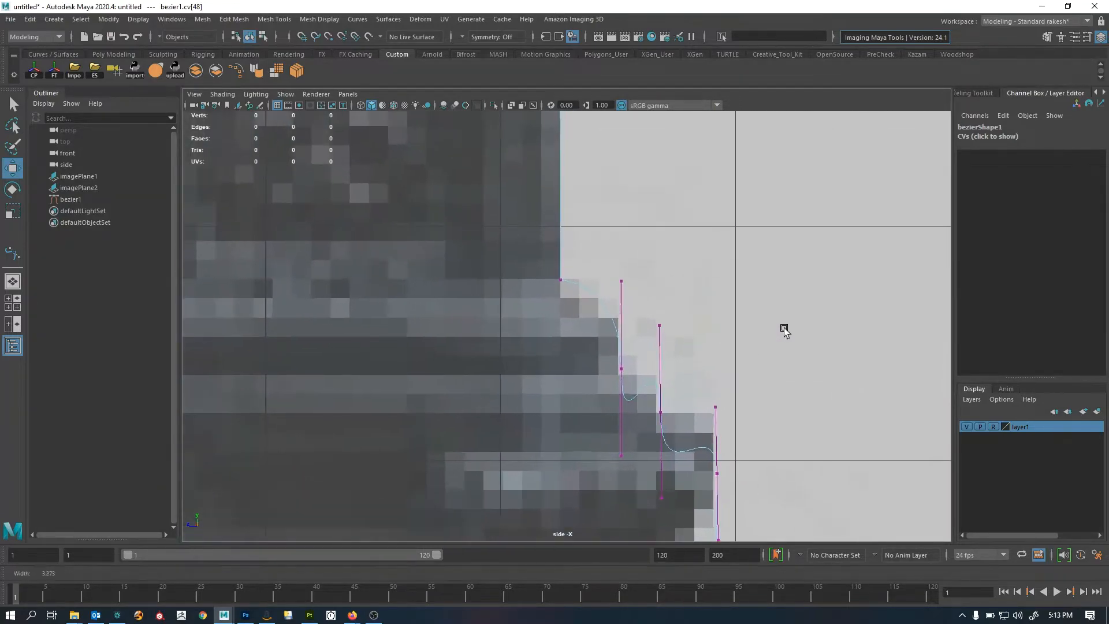
middle_click_drag(782, 330, 586, 324, "alt")
left_click_drag(594, 454, 623, 254)
left_click(621, 333)
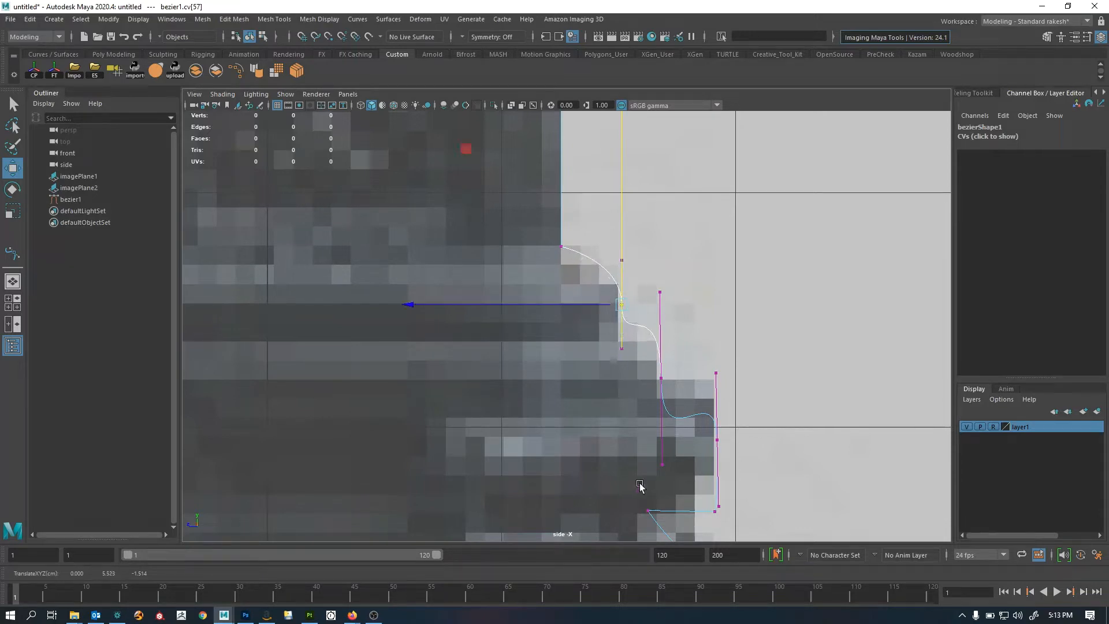
left_click_drag(640, 484, 662, 339)
Flatten the ledge beneath the stepped moulding by scaling its two points to the same height
middle_click_drag(712, 429, 686, 325, "alt")
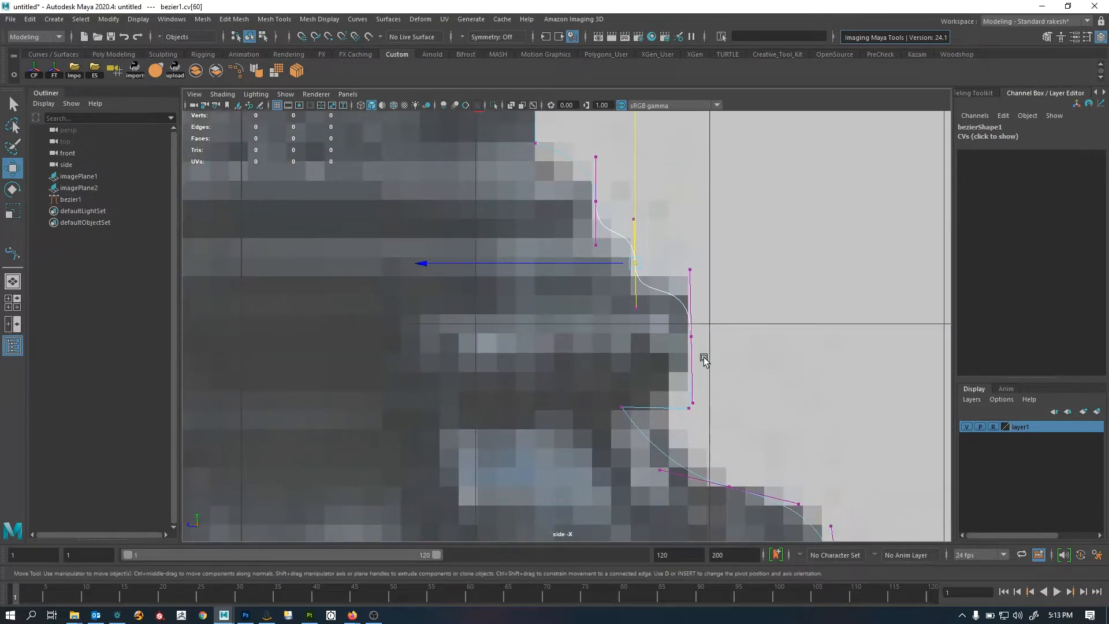
left_click_drag(620, 400, 699, 422)
key("r")
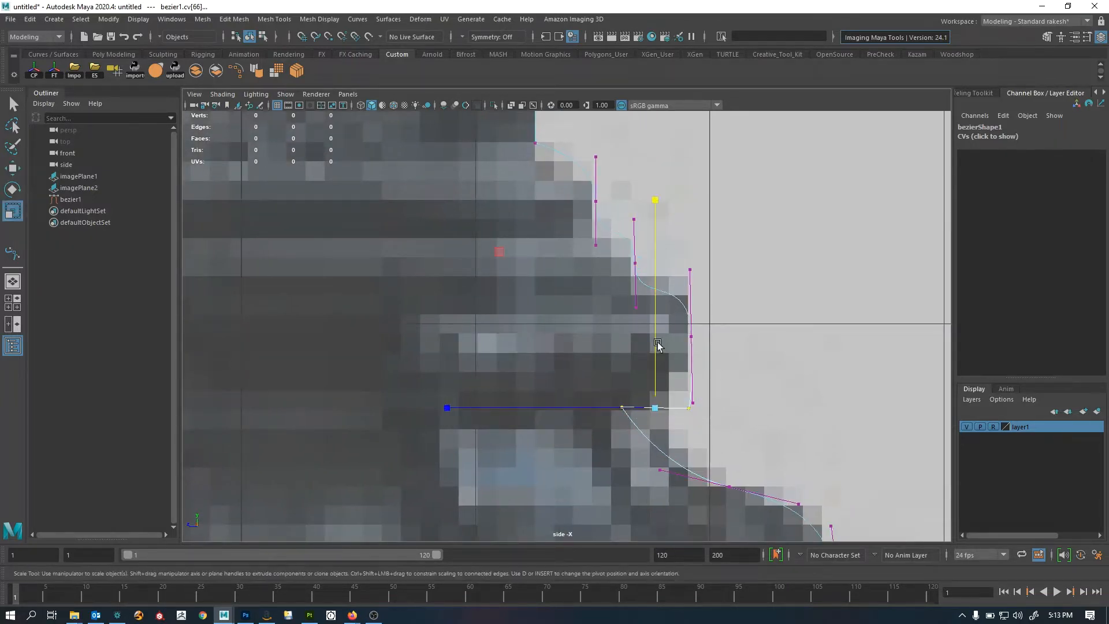
left_click_drag(659, 206, 663, 463)
Straighten the flared shoulder's lower side by scaling its points and tangent handles into a vertical line
middle_click_drag(697, 422, 664, 293, "alt")
middle_click_drag(761, 446, 730, 270, "alt")
middle_click_drag(787, 358, 753, 320, "alt")
left_click_drag(722, 359, 720, 337)
key("w")
left_click_drag(702, 400, 777, 230)
key("r")
left_click_drag(715, 297, 754, 272)
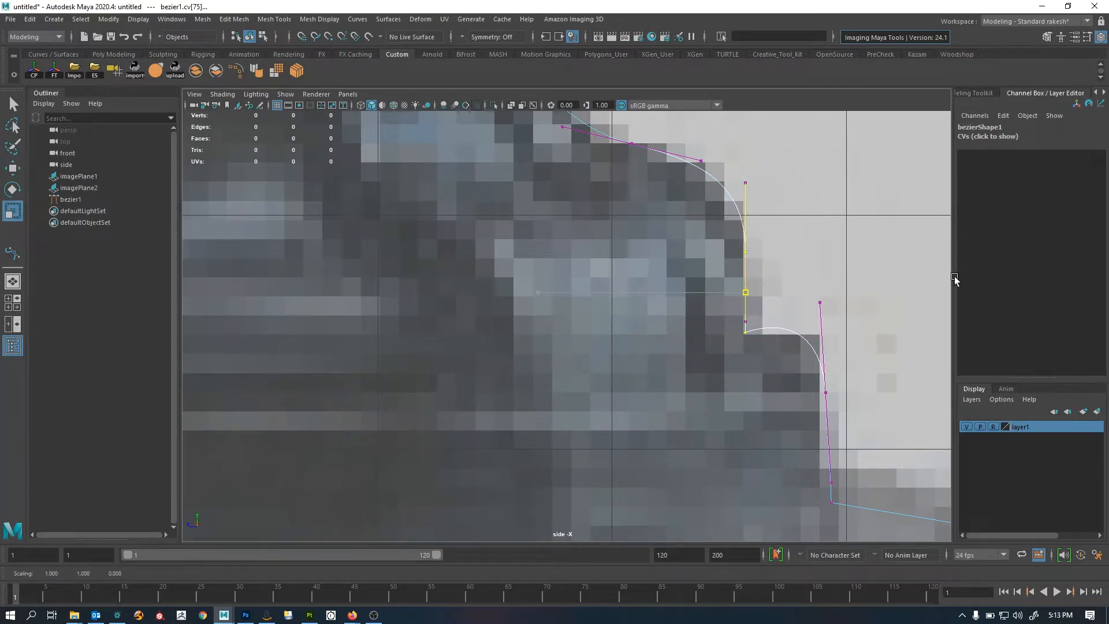
Shorten and align the tangent handle of the foot step's rounded edge, and straighten the vertical side beneath it
left_click(820, 302)
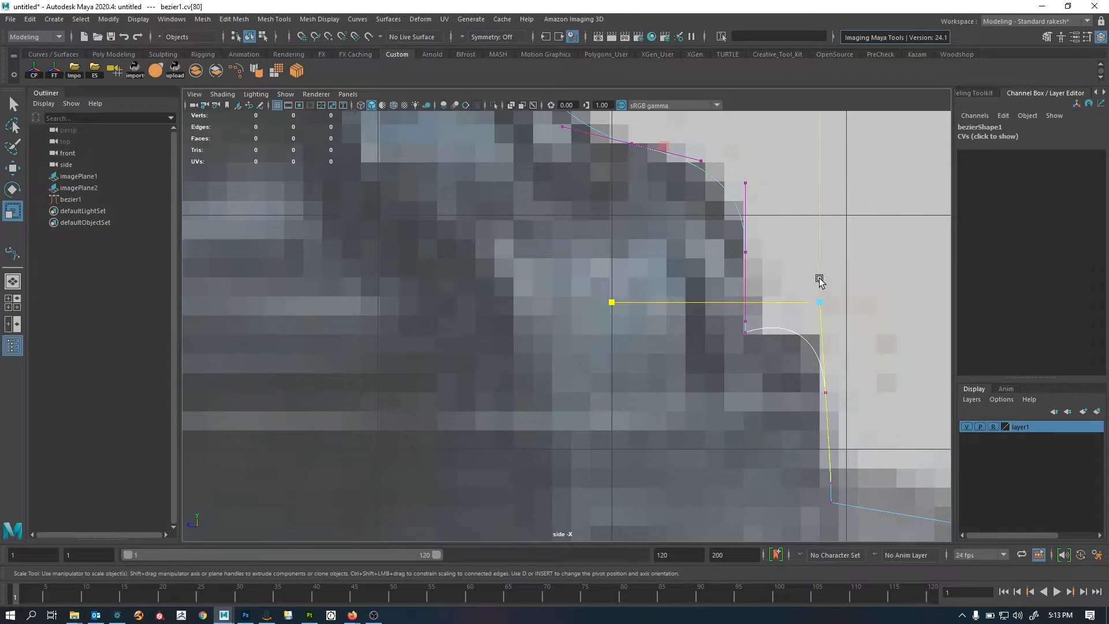
key("w")
left_click_drag(822, 268, 832, 288)
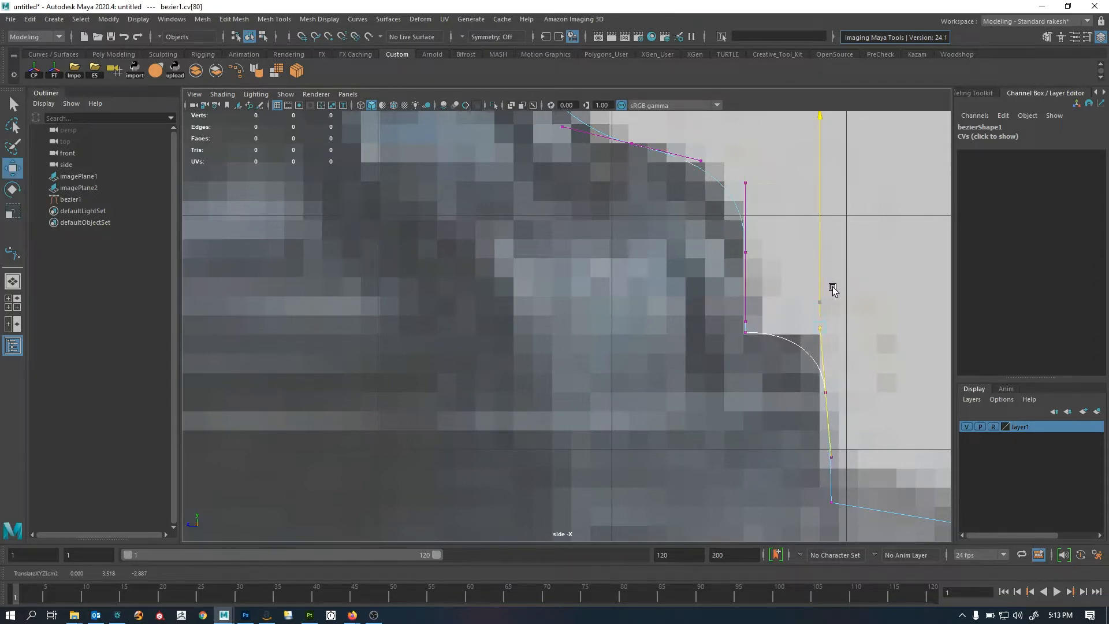
left_click_drag(793, 326, 801, 328)
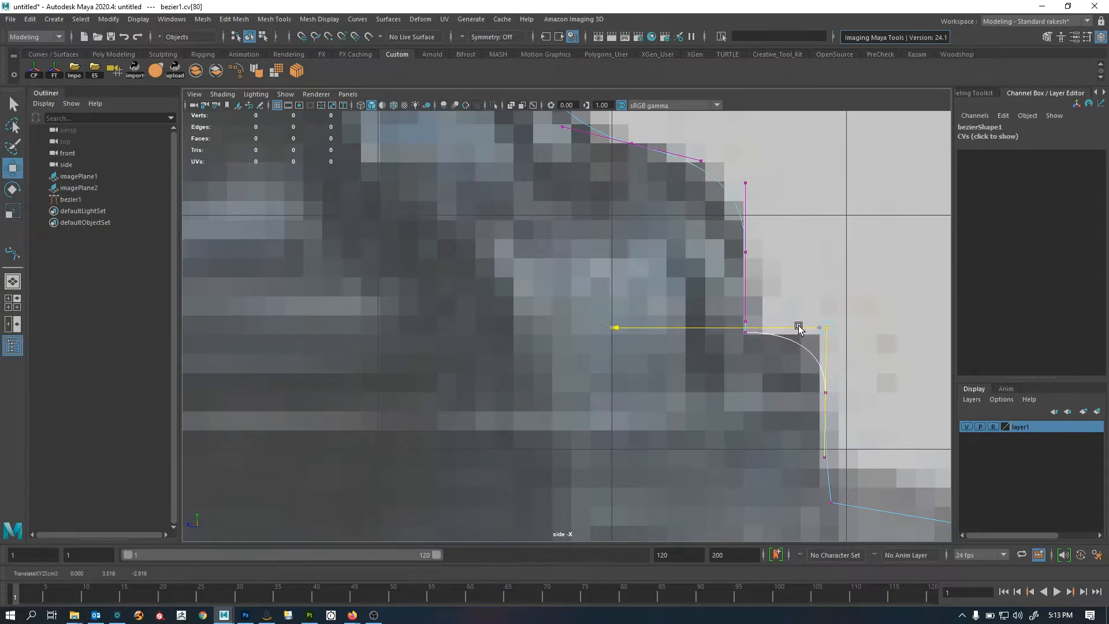
middle_click_drag(821, 397, 783, 304, "alt")
left_click_drag(730, 448, 825, 281)
key("r")
left_click_drag(701, 362, 917, 343)
Raise the round base's outer top corner and flatten its top edge level with the foot step's inner corner
middle_click_drag(771, 372, 636, 317, "alt")
left_click_drag(767, 441, 798, 338)
key("w")
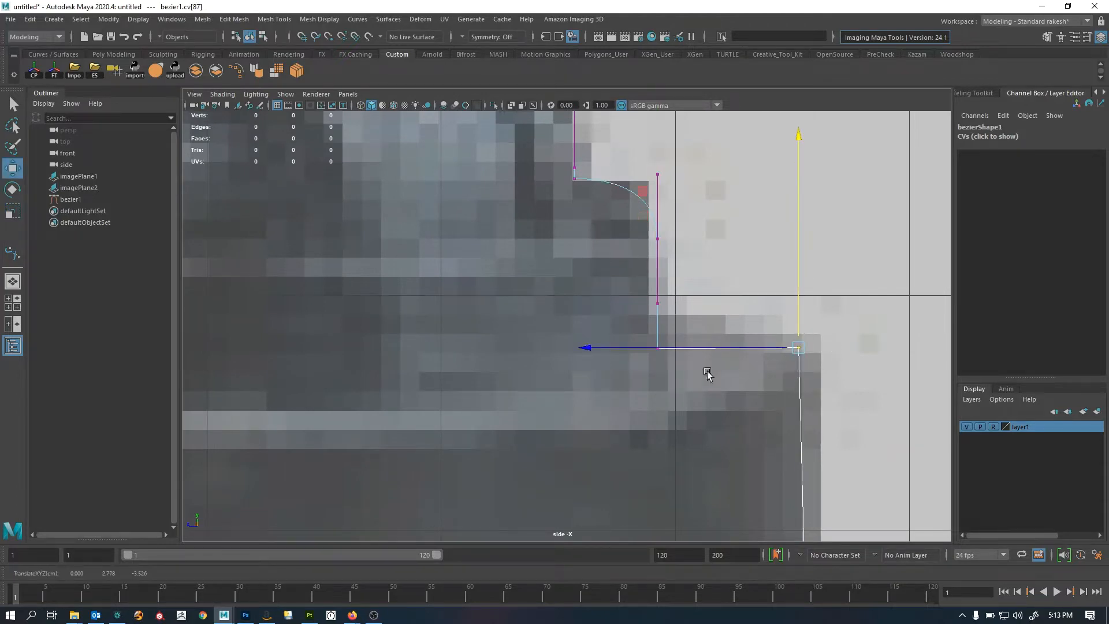
left_click_drag(619, 394, 804, 321)
key("r")
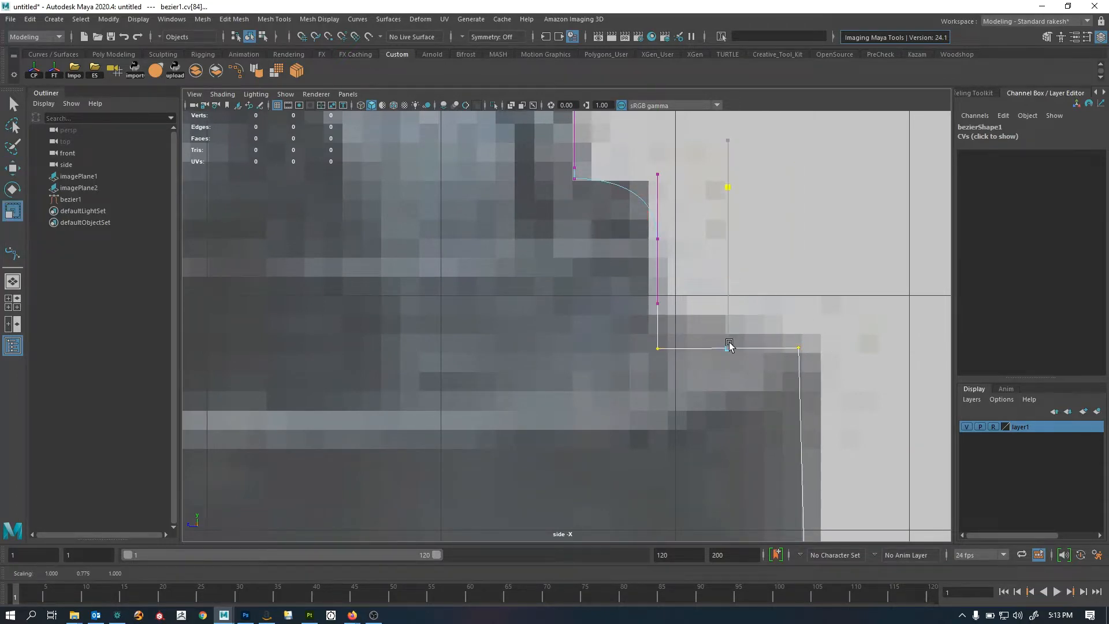
Scale the round base's two outer corner points into a vertical line and shift them onto the reference edge
scroll(673, 379, "down", 5)
left_click_drag(718, 202, 632, 520)
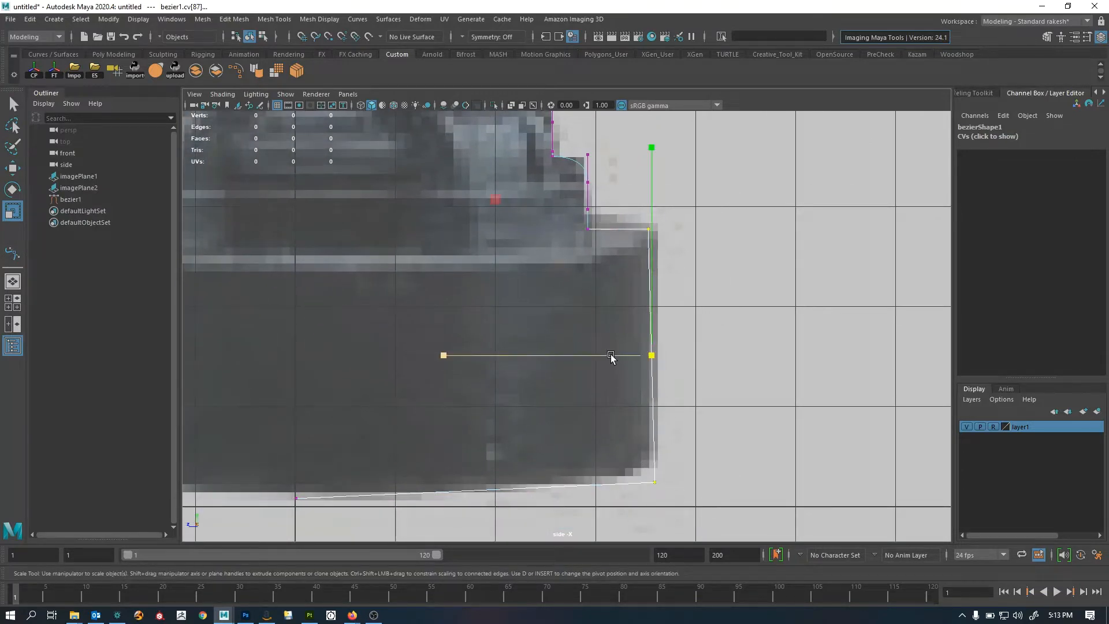
left_click_drag(611, 362, 849, 357)
key("w")
left_click_drag(625, 356, 629, 358)
Flatten the round base's underside by scaling its outer corner and centre-axis points to the same height
middle_click_drag(598, 439, 693, 341, "alt")
left_click_drag(366, 363, 820, 436)
key("r")
left_click_drag(573, 182, 582, 526)
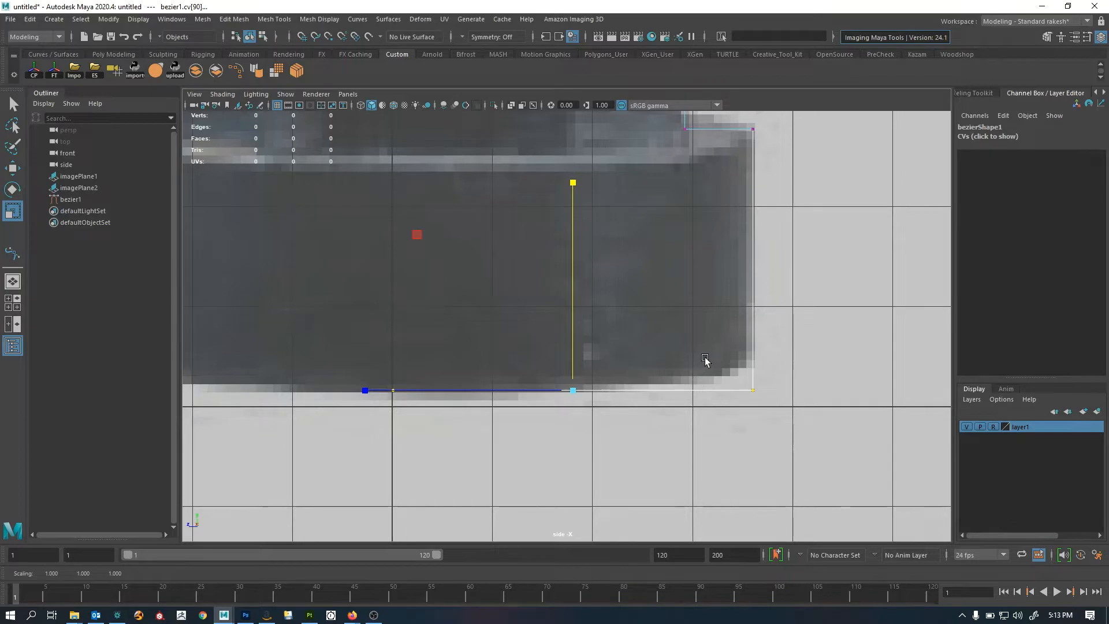
scroll(664, 387, "down", 6)
middle_click_drag(656, 262, 660, 453, "alt")
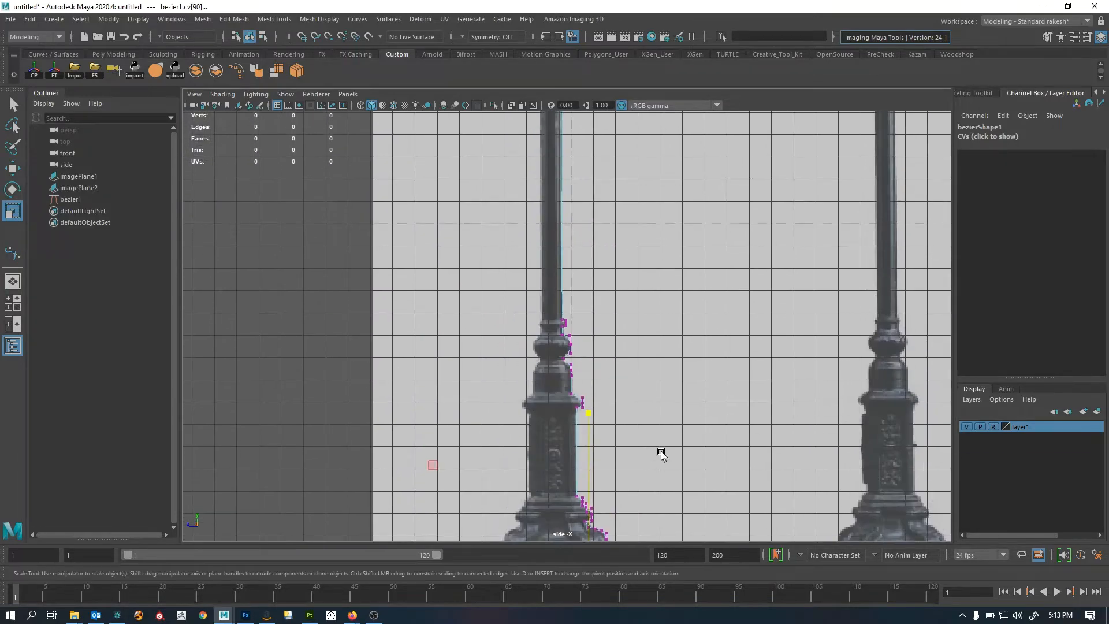
Switch from the side view to the perspective view and return the profile curve to object mode
right_click_drag(661, 453, 471, 328, "alt")
middle_click_drag(644, 177, 607, 412, "alt")
right_click_drag(607, 411, 537, 263, "alt")
middle_click_drag(544, 395, 525, 287, "alt")
right_click_drag(589, 364, 580, 370, "alt")
middle_click_drag(581, 369, 568, 324, "alt")
key("space")
key("space")
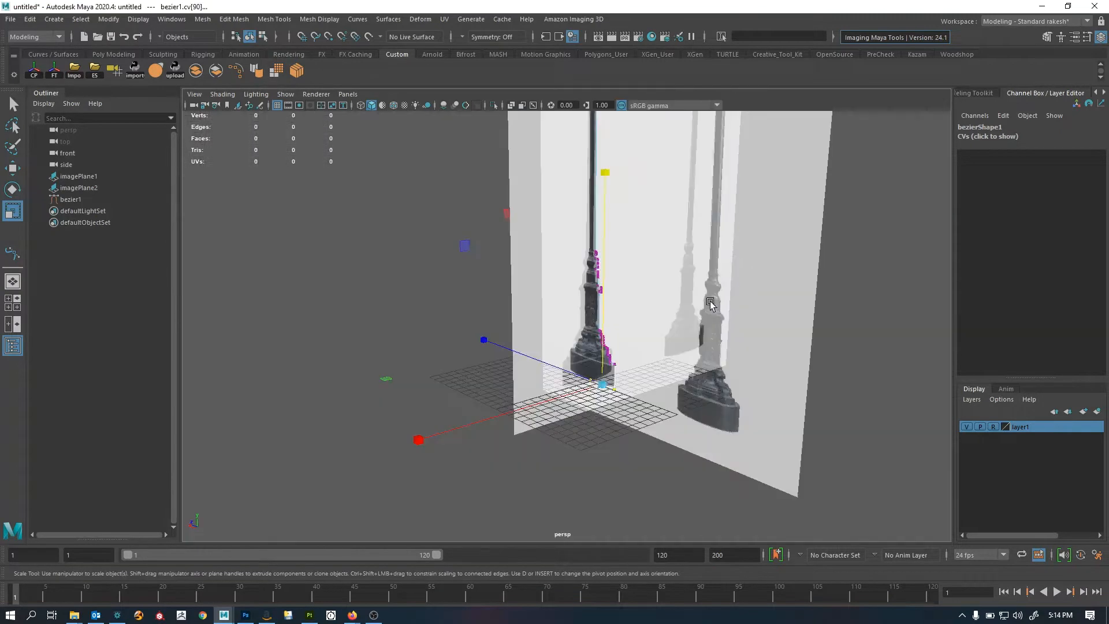
scroll(711, 305, "down", 3)
key("F8")
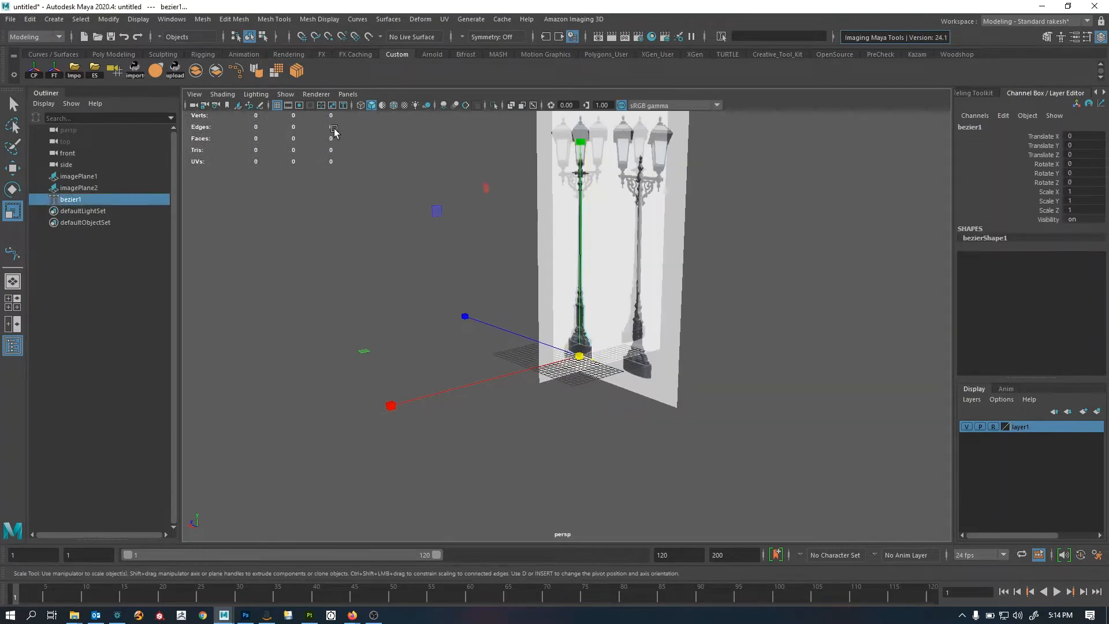
Hide the image planes in the perspective view and frame the profile curve
left_click(285, 94)
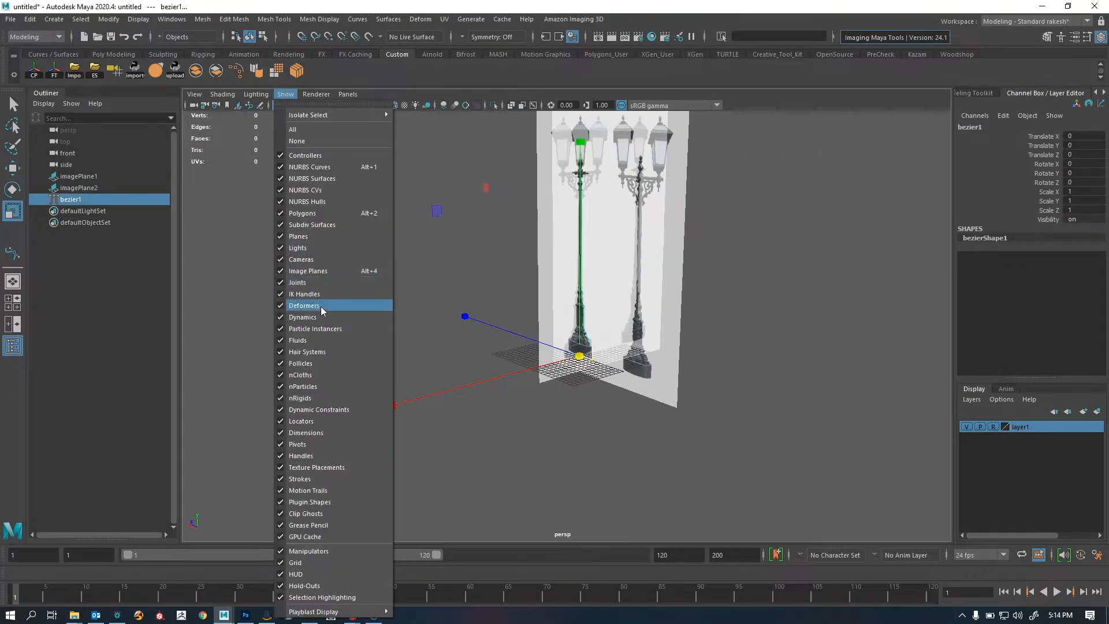
left_click(340, 271)
left_click(611, 326)
left_click_drag(611, 327, 543, 474, "alt")
scroll(612, 438, "up", 5)
key("f")
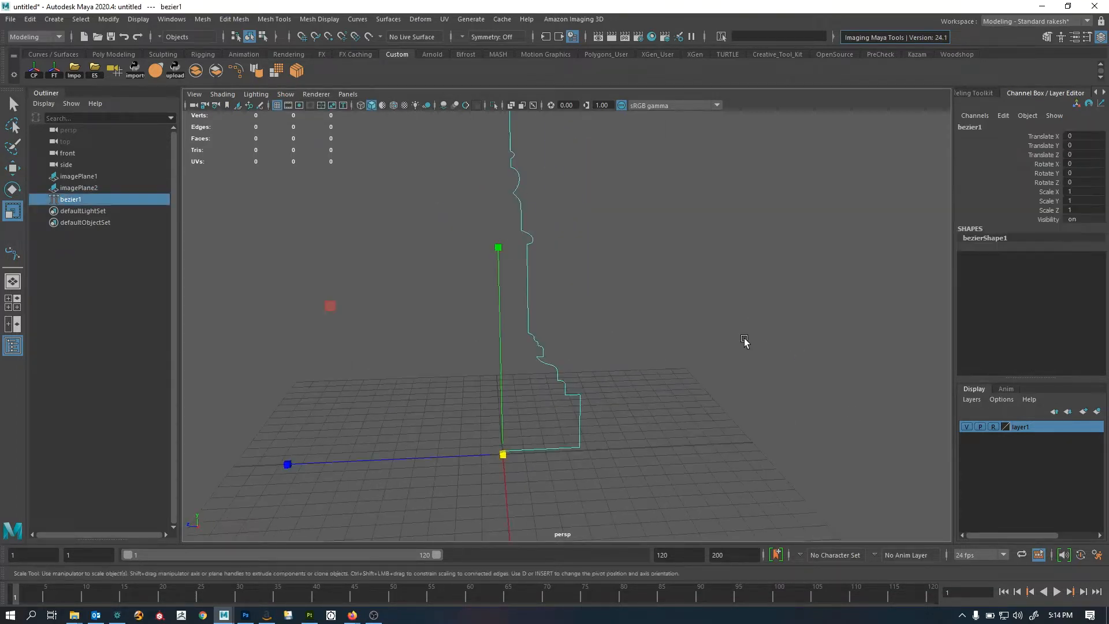
Revolve the profile curve into a full lamp post surface
key("w")
scroll(646, 352, "down", 5)
left_click_drag(634, 329, 695, 367, "alt")
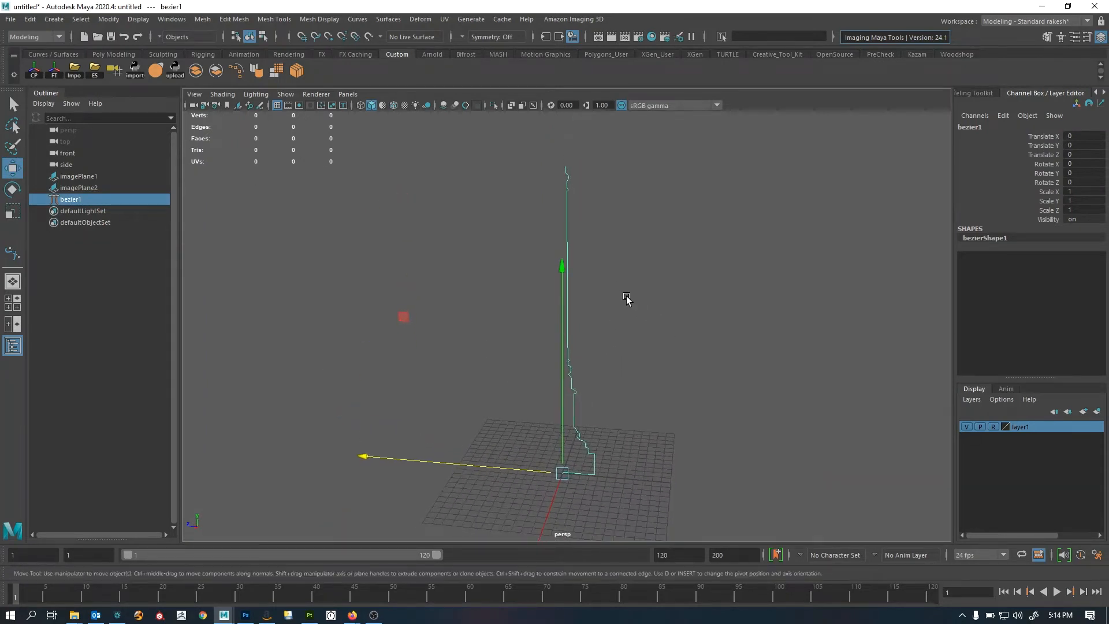
left_click(385, 19)
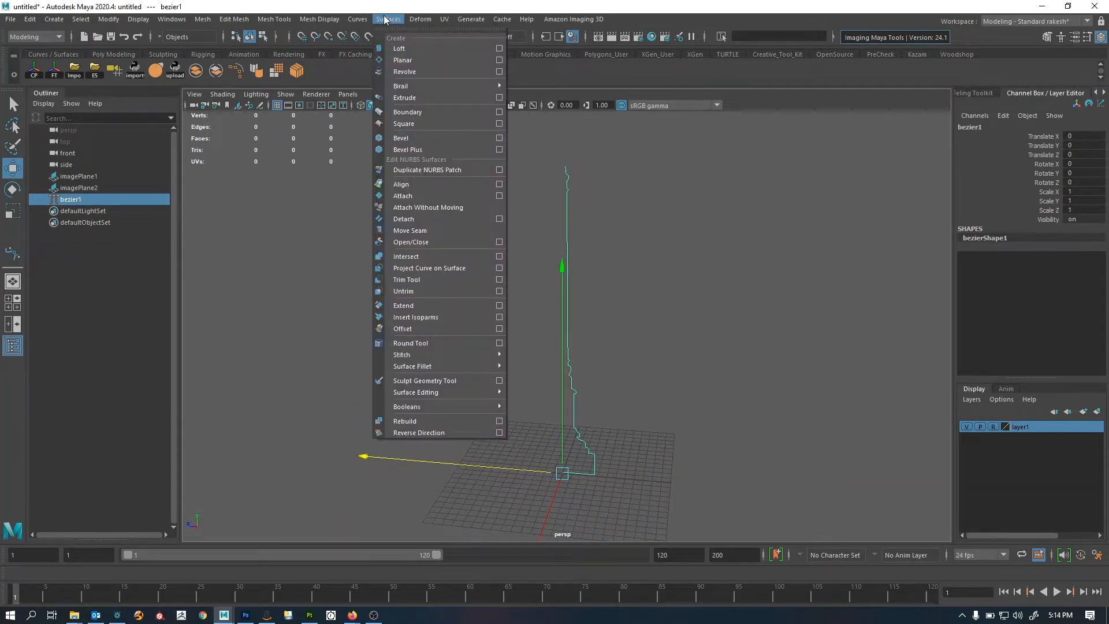
left_click(420, 73)
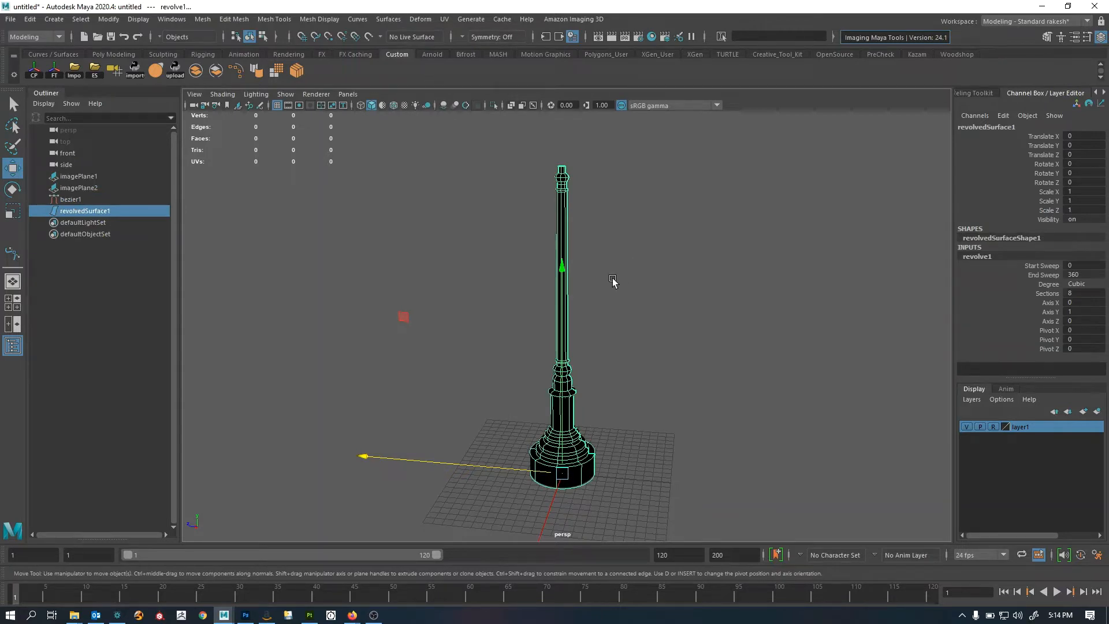
Examine the revolved post's top collar and shaft up close and in full height
left_click_drag(614, 282, 584, 282, "alt")
middle_click_drag(579, 226, 574, 277, "alt")
right_click_drag(574, 278, 825, 334, "alt")
middle_click_drag(537, 191, 549, 412, "alt")
right_click_drag(550, 411, 687, 404, "alt")
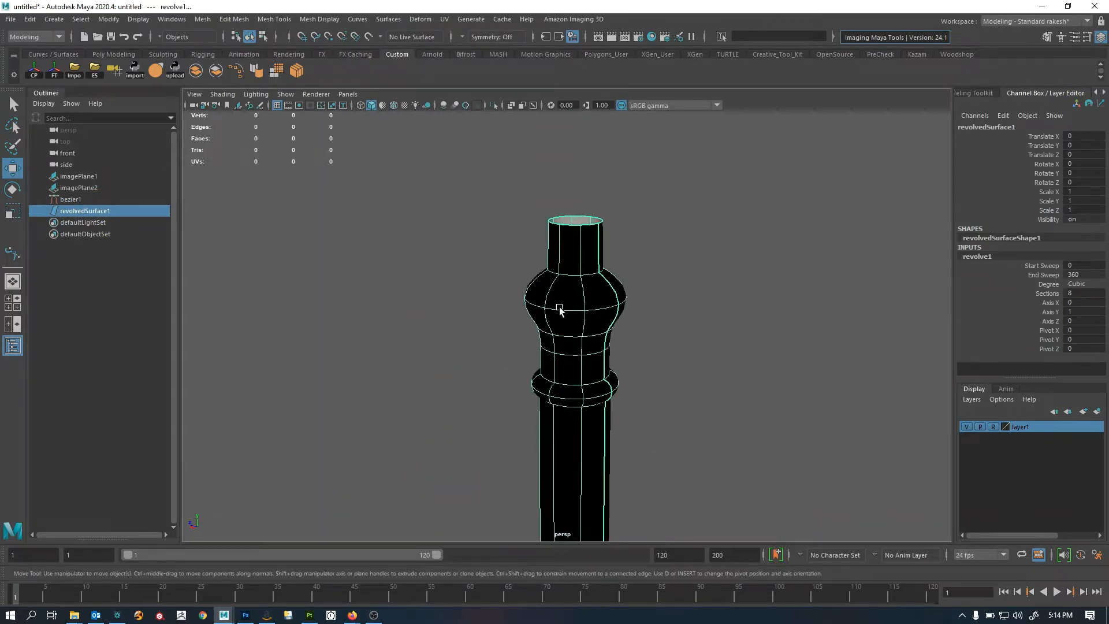
left_click_drag(559, 310, 557, 339, "alt")
middle_click_drag(555, 363, 557, 209, "alt")
right_click_drag(543, 283, 419, 303, "alt")
middle_click_drag(559, 405, 560, 258, "alt")
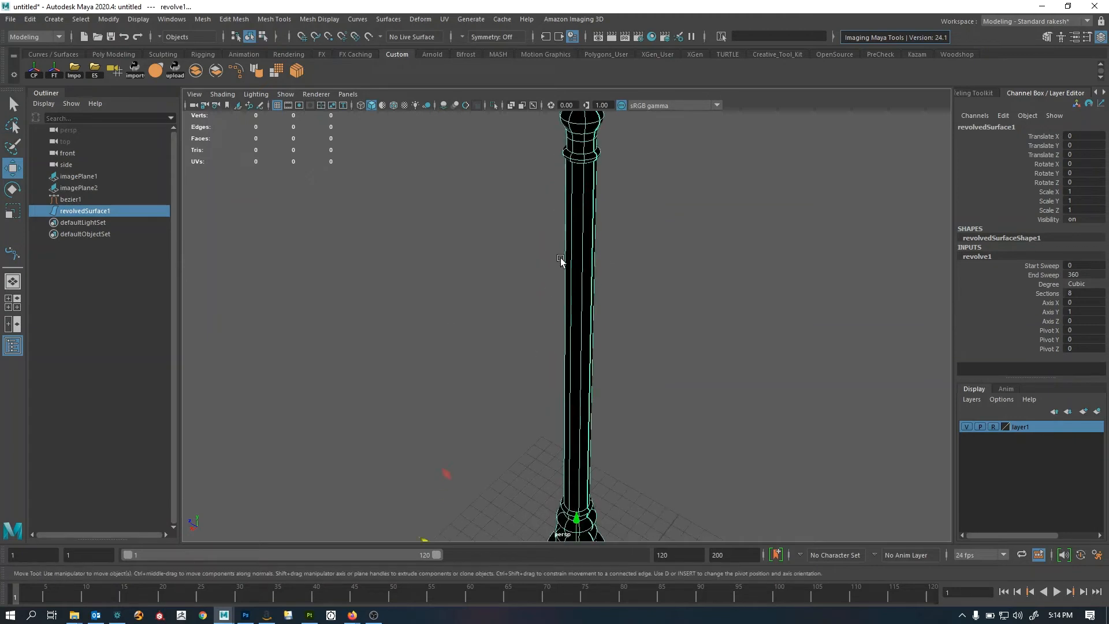
left_click_drag(576, 364, 590, 309, "alt")
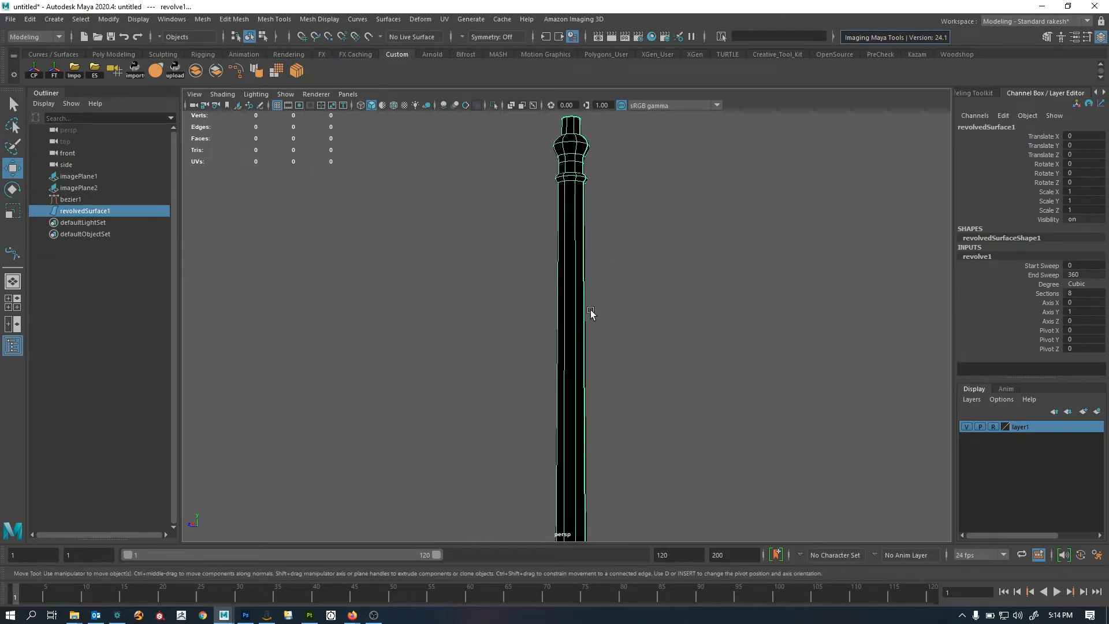
key("f")
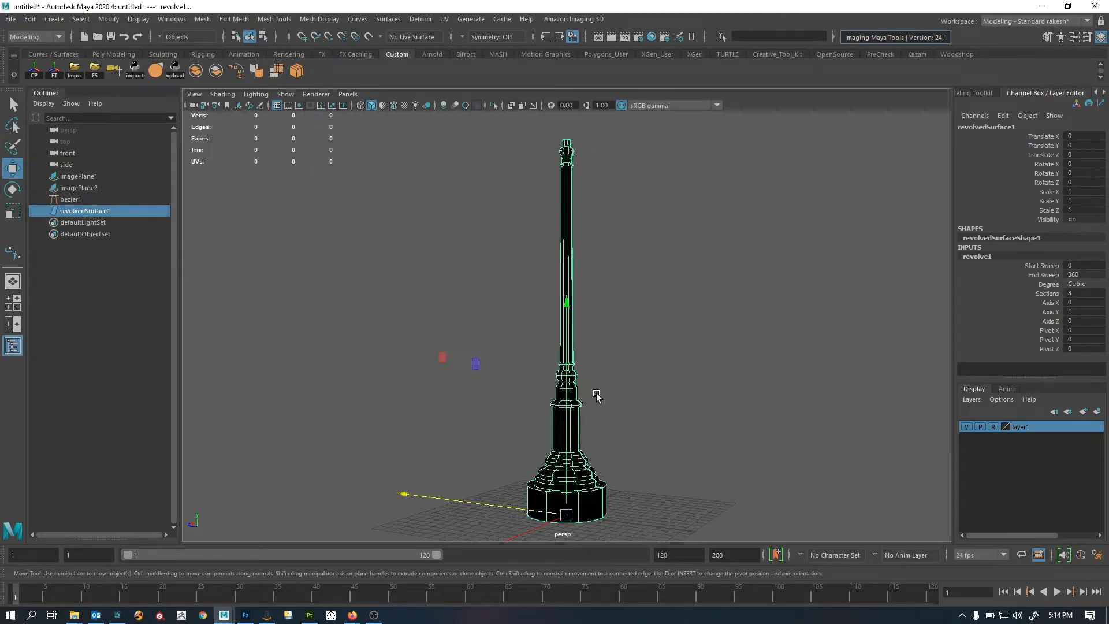
Examine the revolved post's stepped round base from several angles, including its underside
right_click_drag(643, 405, 677, 347, "alt")
left_click_drag(677, 346, 683, 403, "alt")
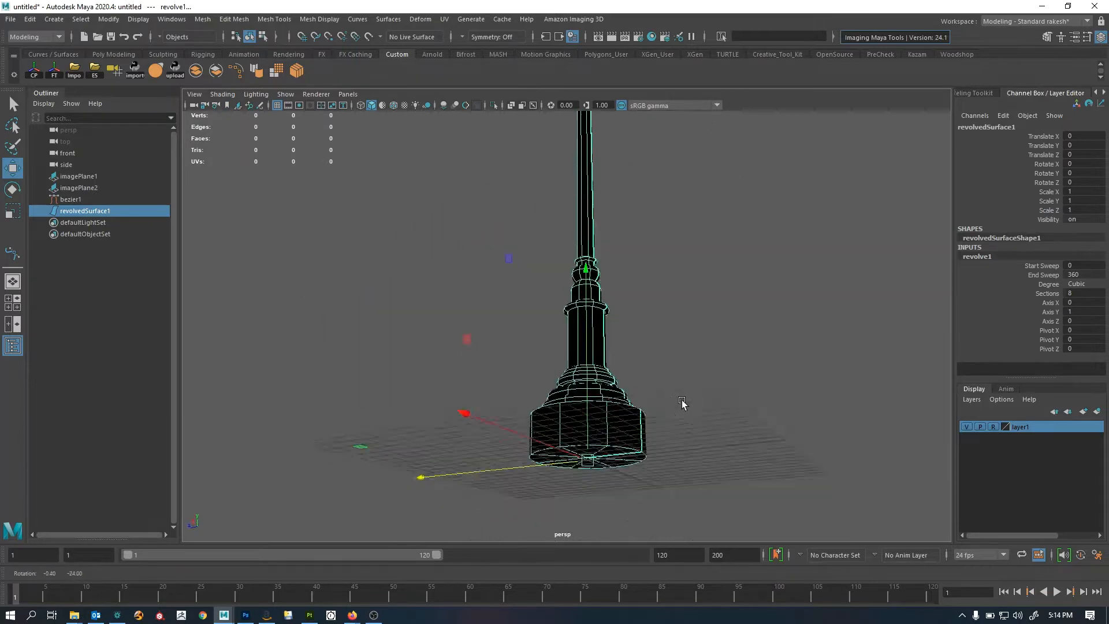
right_click_drag(684, 404, 550, 324, "alt")
left_click_drag(549, 324, 598, 349, "alt")
left_click(706, 300)
right_click_drag(599, 349, 968, 320, "alt")
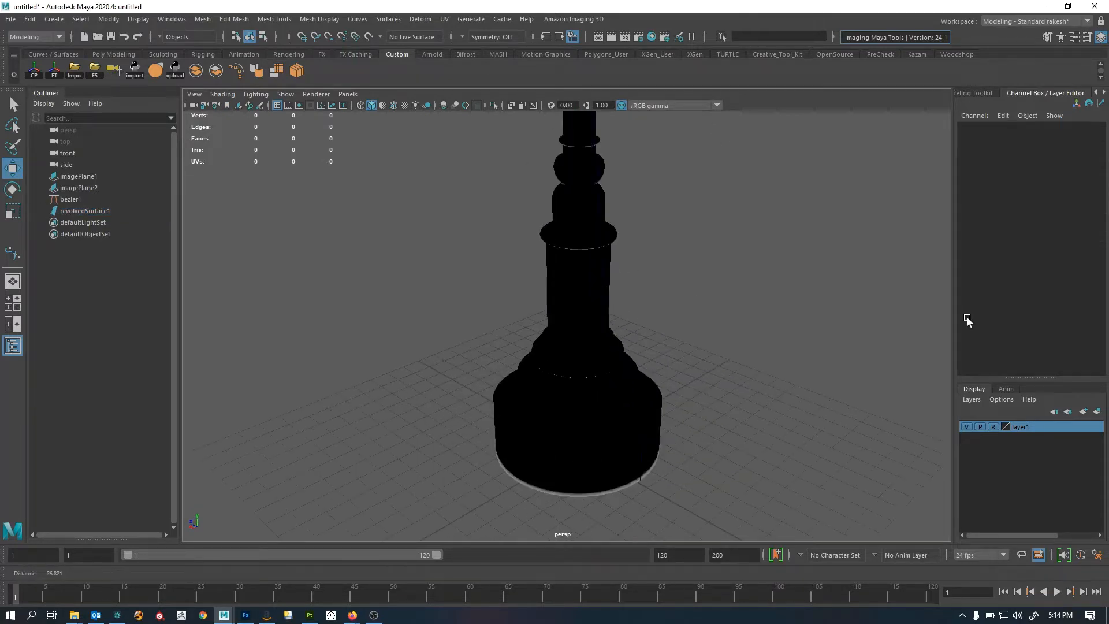
left_click_drag(768, 317, 631, 282, "alt")
left_click(635, 283)
right_click_drag(636, 283, 487, 288, "alt")
left_click_drag(487, 288, 686, 272, "alt")
middle_click_drag(686, 272, 664, 366, "alt")
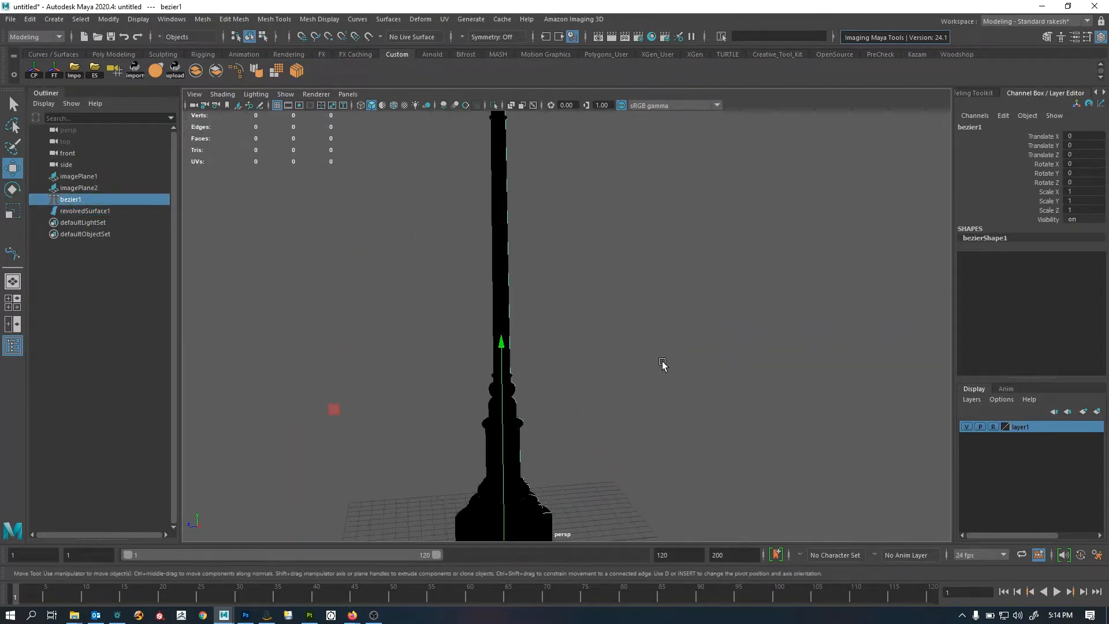
right_click_drag(663, 366, 569, 323, "alt")
Select the revolved lamp post surface and delete its construction history
left_click(525, 231)
right_click_drag(574, 283, 671, 289, "alt")
key("alt+shift+d")
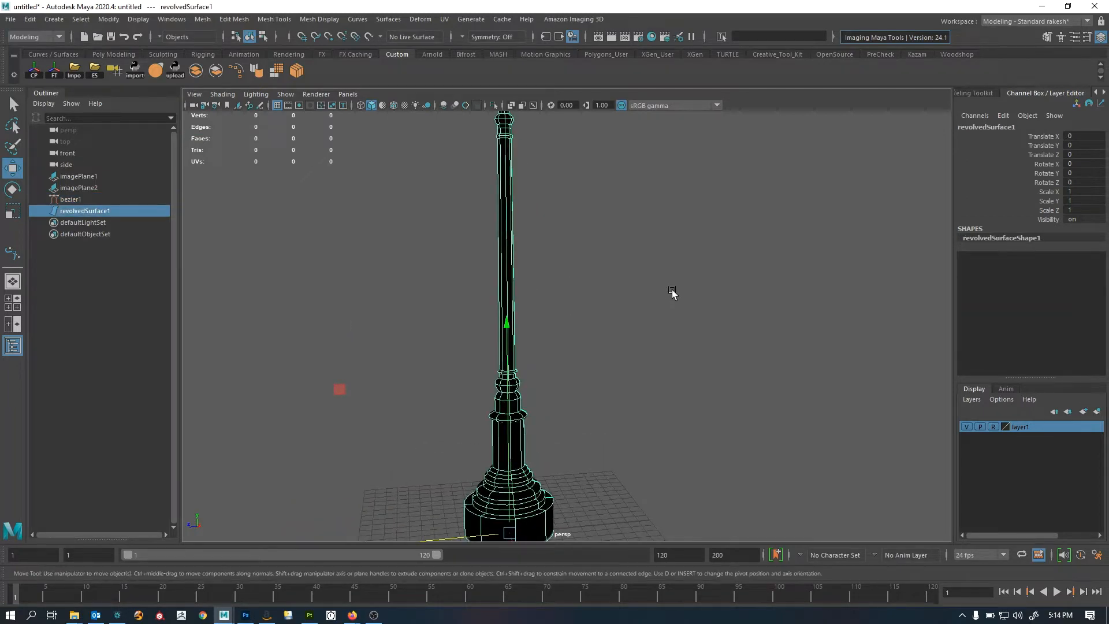
left_click(110, 19)
left_click(408, 218)
left_click_drag(411, 218, 548, 233)
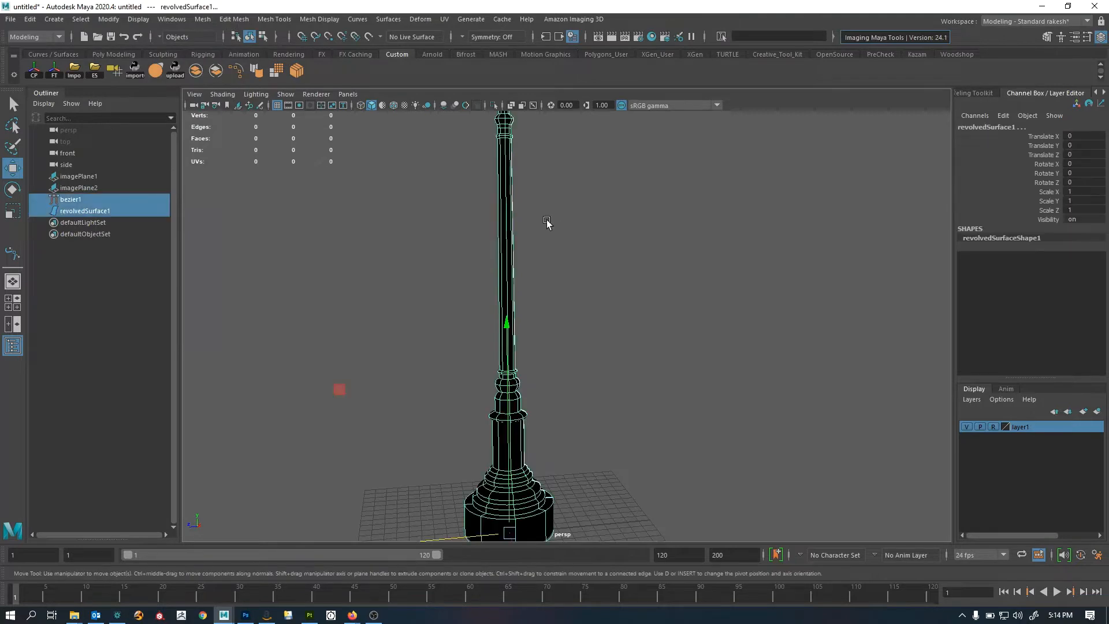
left_click(546, 220)
left_click(502, 202)
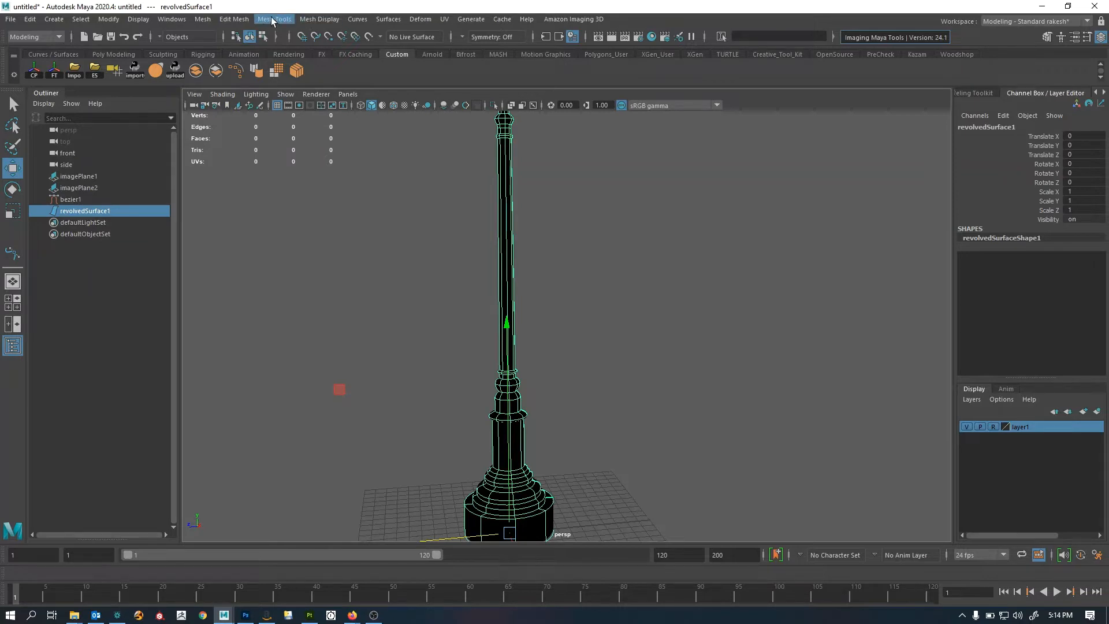
left_click(139, 19)
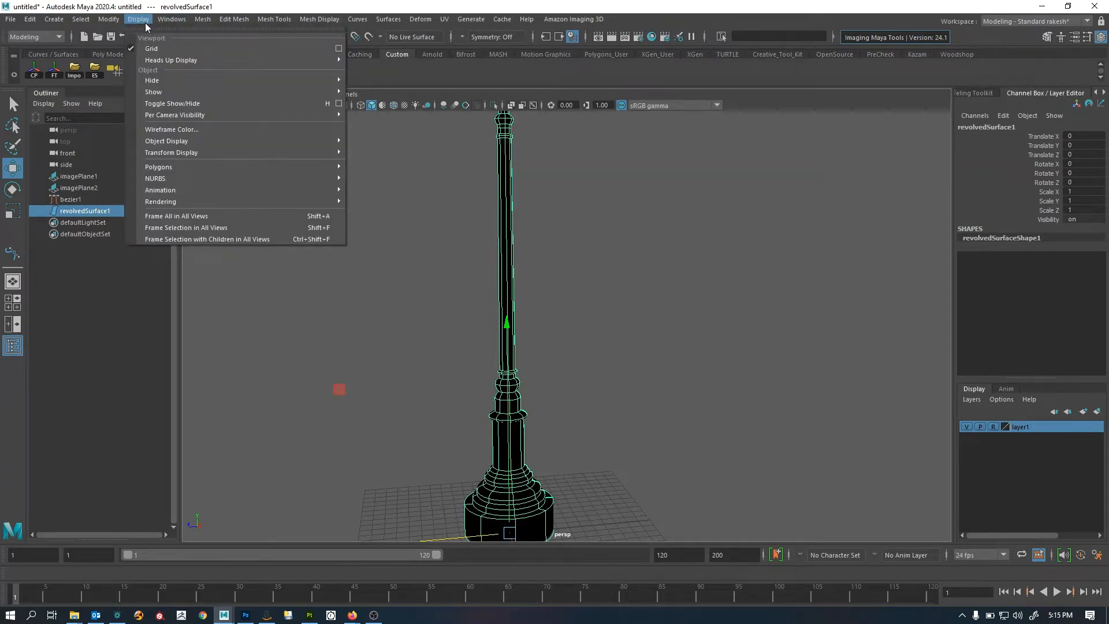
mouse_move(165, 21)
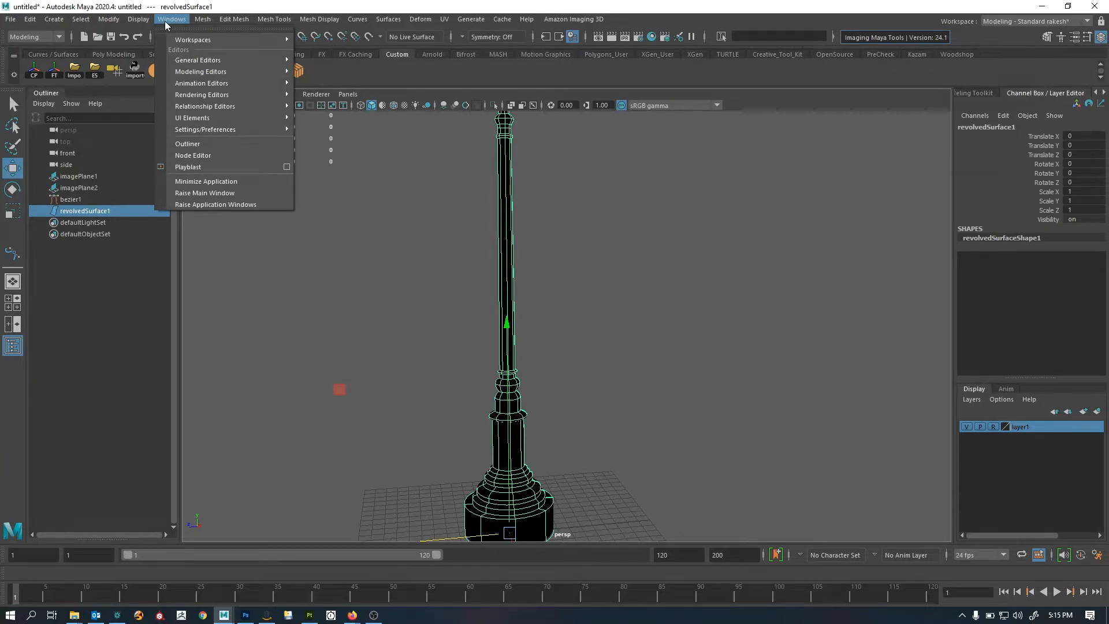
mouse_move(314, 20)
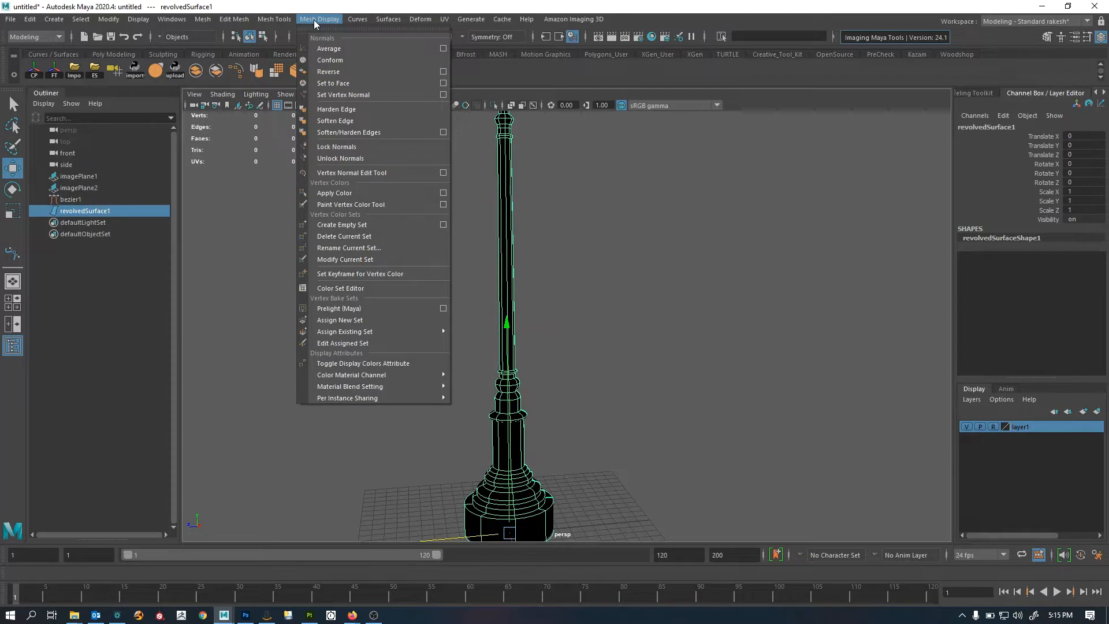
left_click(521, 154)
left_click(509, 166)
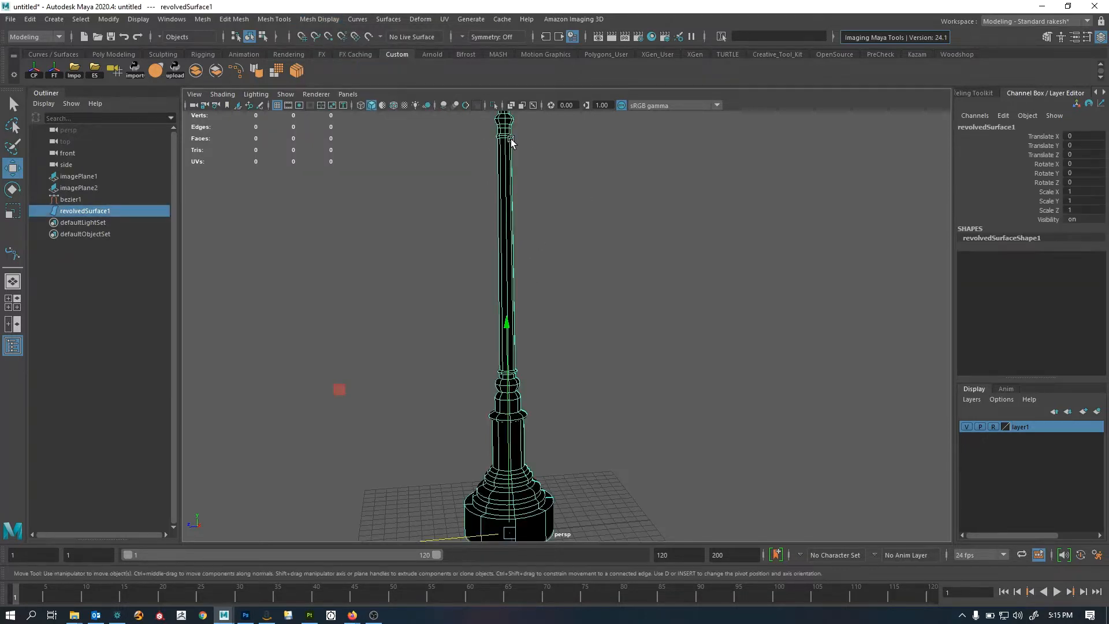
Convert the revolved NURBS lamp post surface to a polygon mesh
left_click(54, 19)
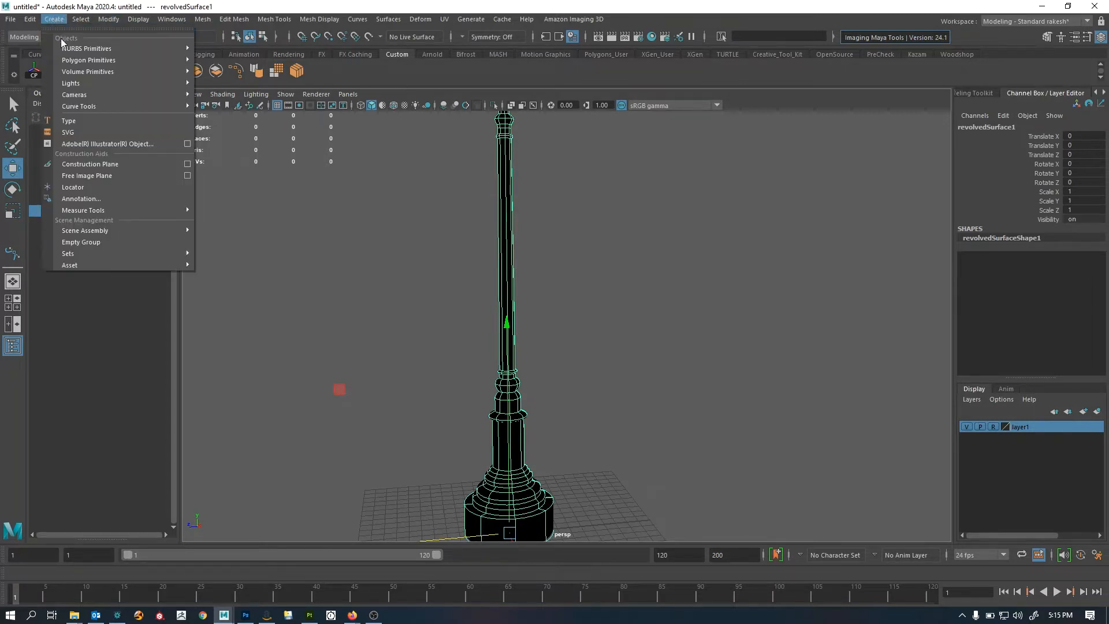
mouse_move(98, 49)
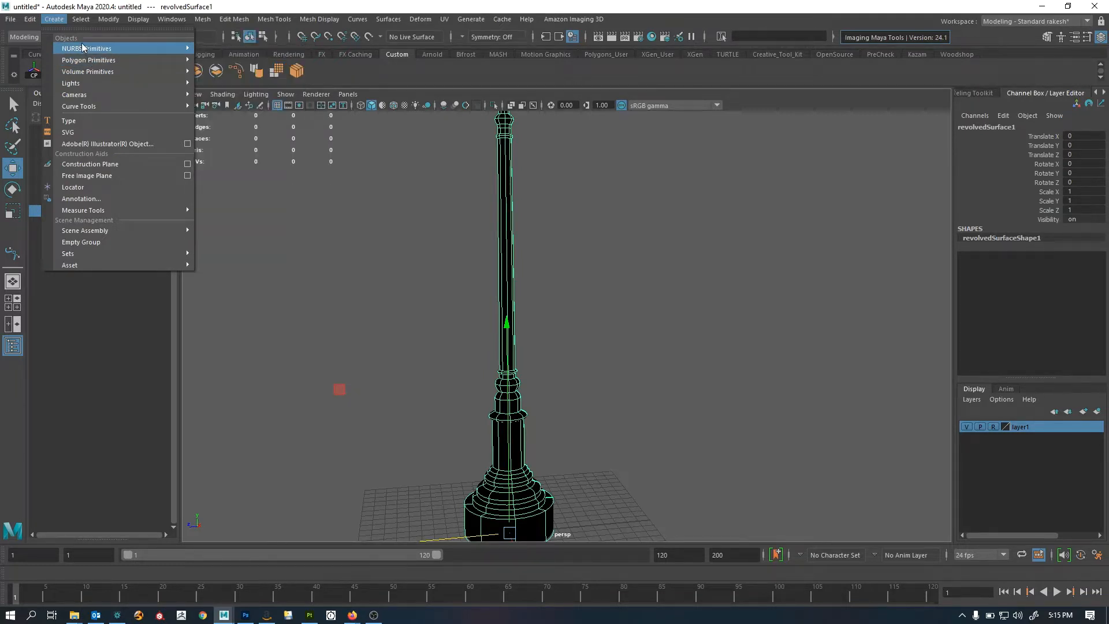
mouse_move(110, 21)
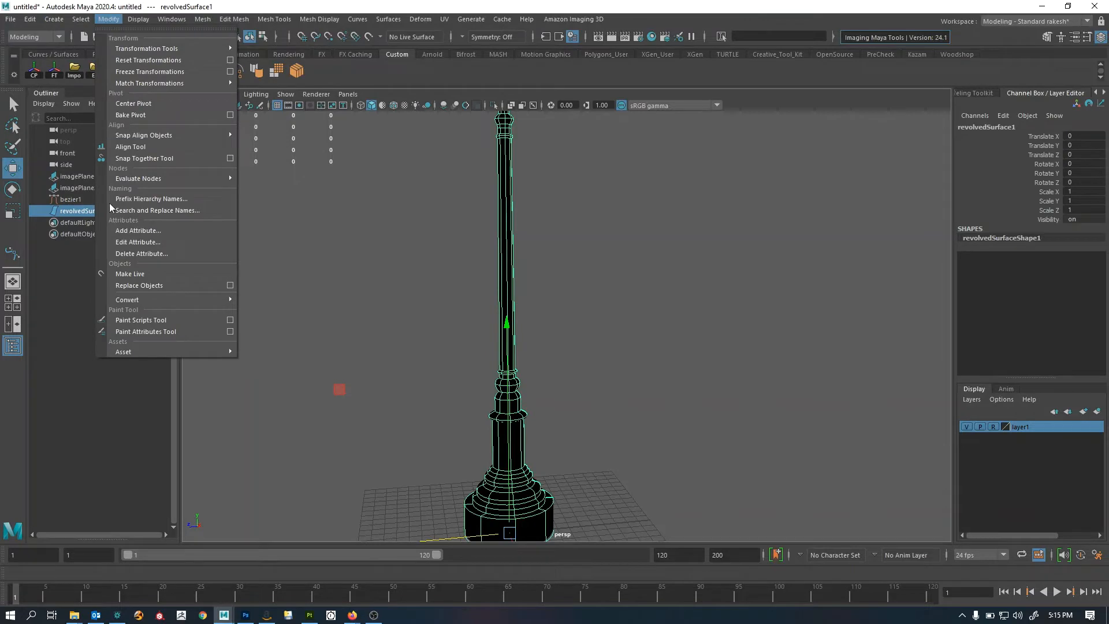
mouse_move(179, 302)
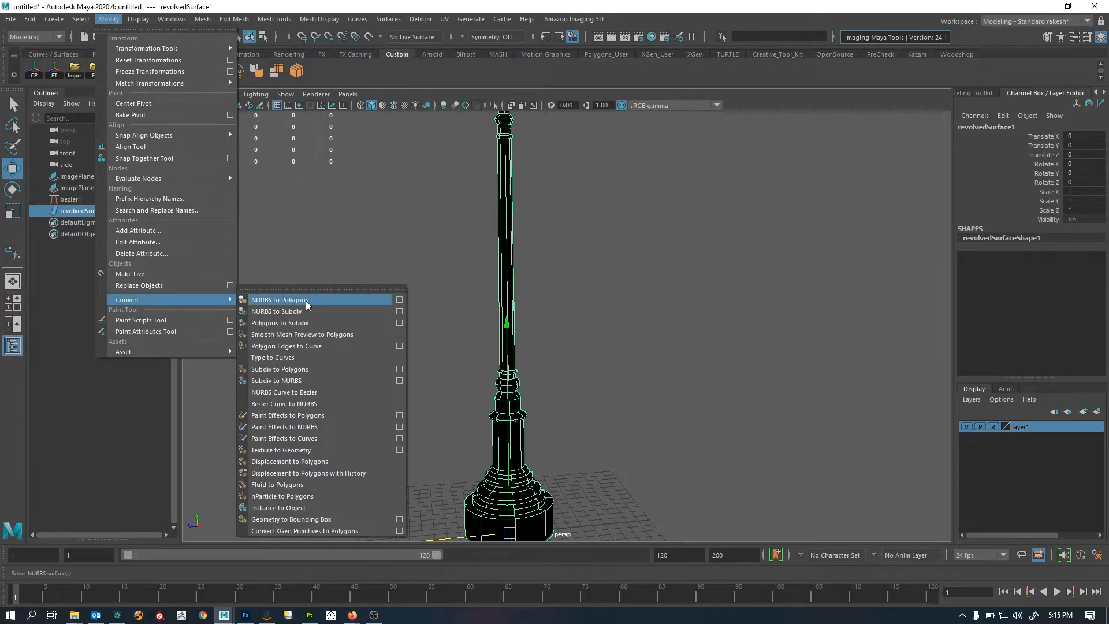
left_click(320, 297)
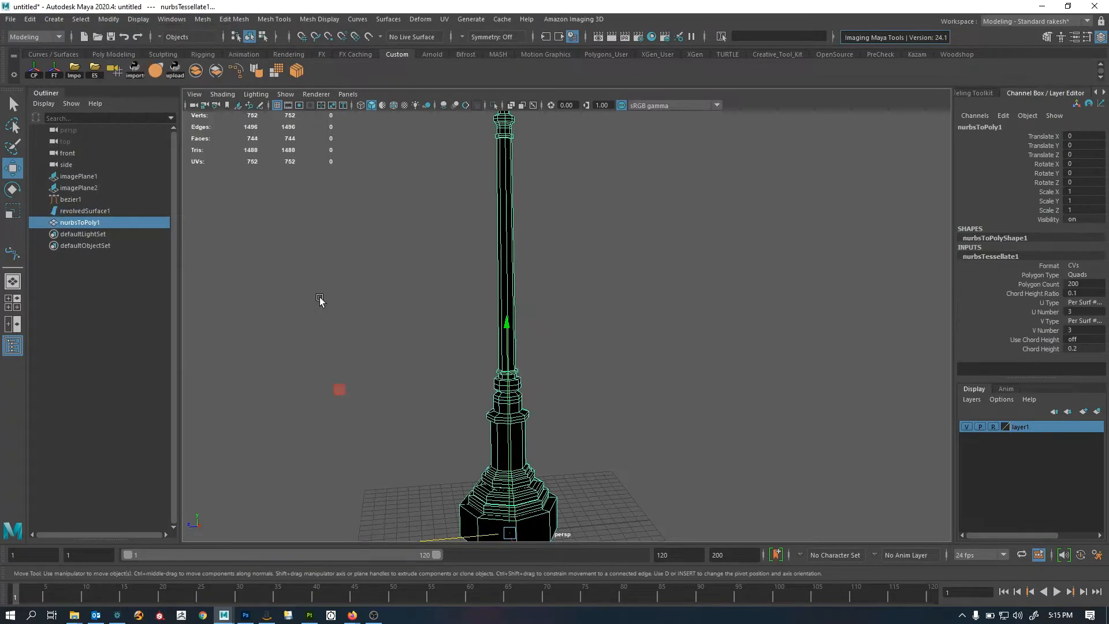
Delete the polygon post's construction history and move it about 9.23 units along Z, beside the revolved surface
left_click(556, 240)
left_click(510, 227)
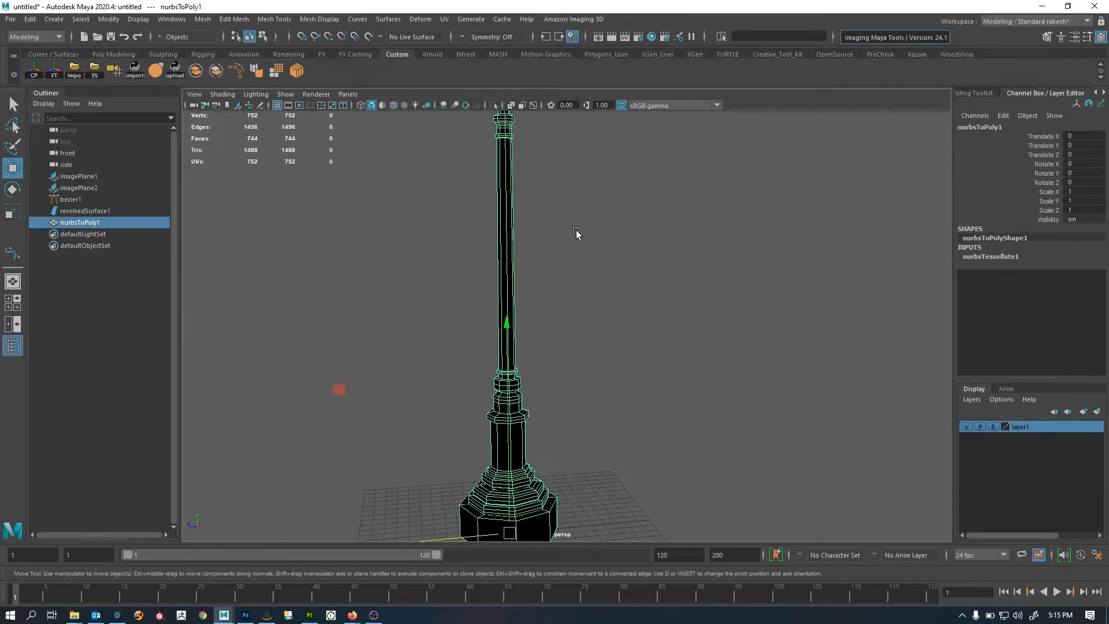
scroll(636, 344, "down", 5)
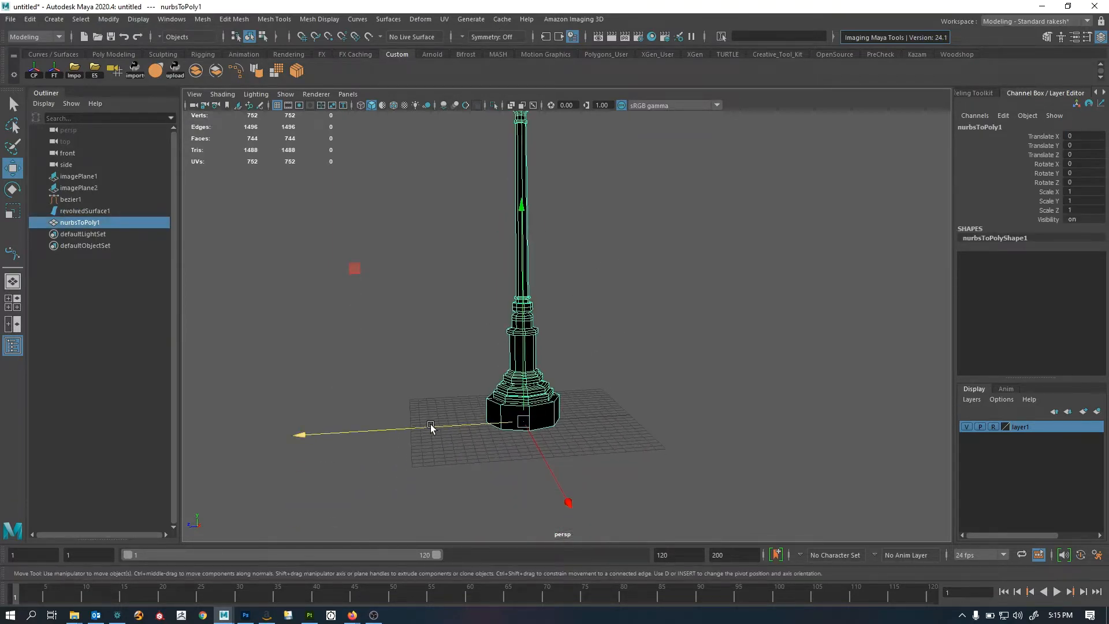
left_click_drag(430, 425, 340, 438)
middle_click_drag(407, 352, 414, 444, "alt")
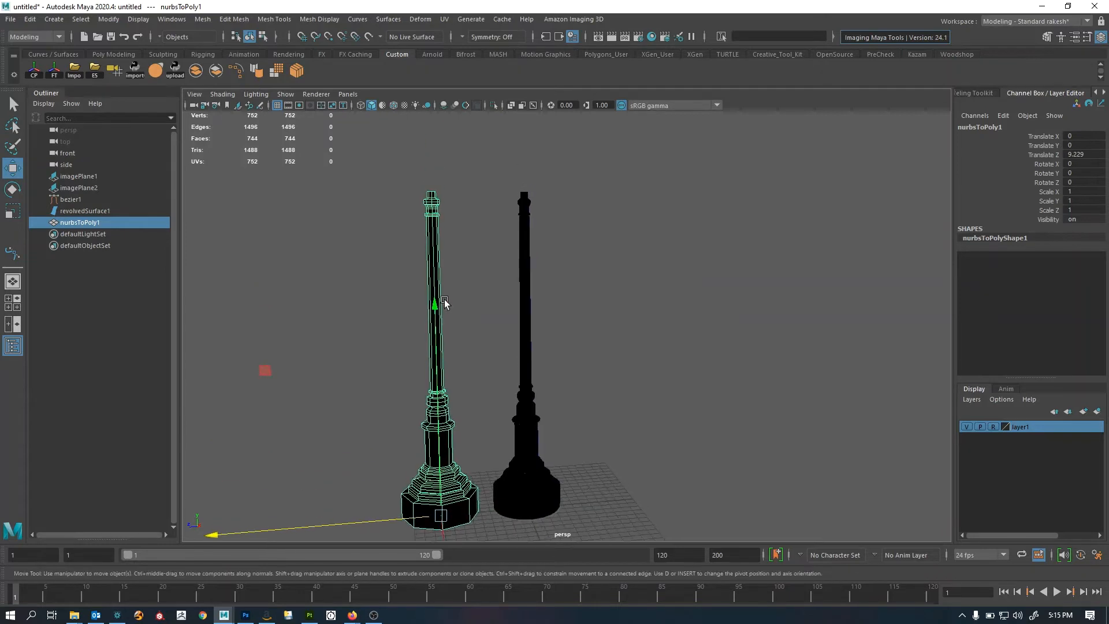
Compare the polygon post with the NURBS post, checking which component types each one offers
right_click_drag(445, 303, 524, 310, "alt")
middle_click_drag(524, 311, 537, 334, "alt")
left_click_drag(451, 329, 454, 330, "alt")
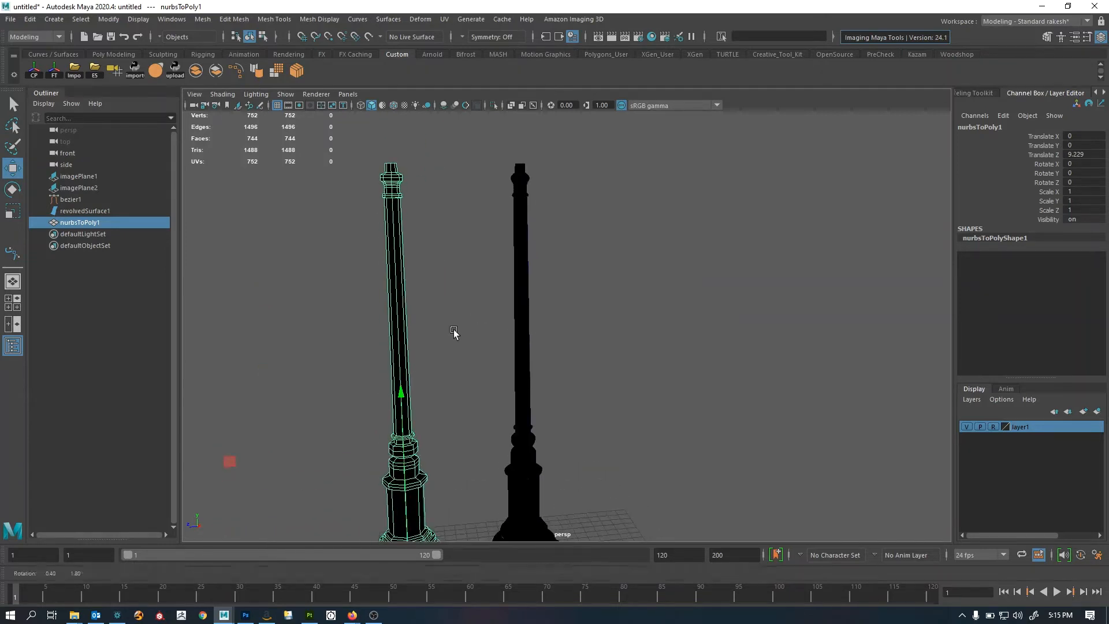
right_click(391, 203)
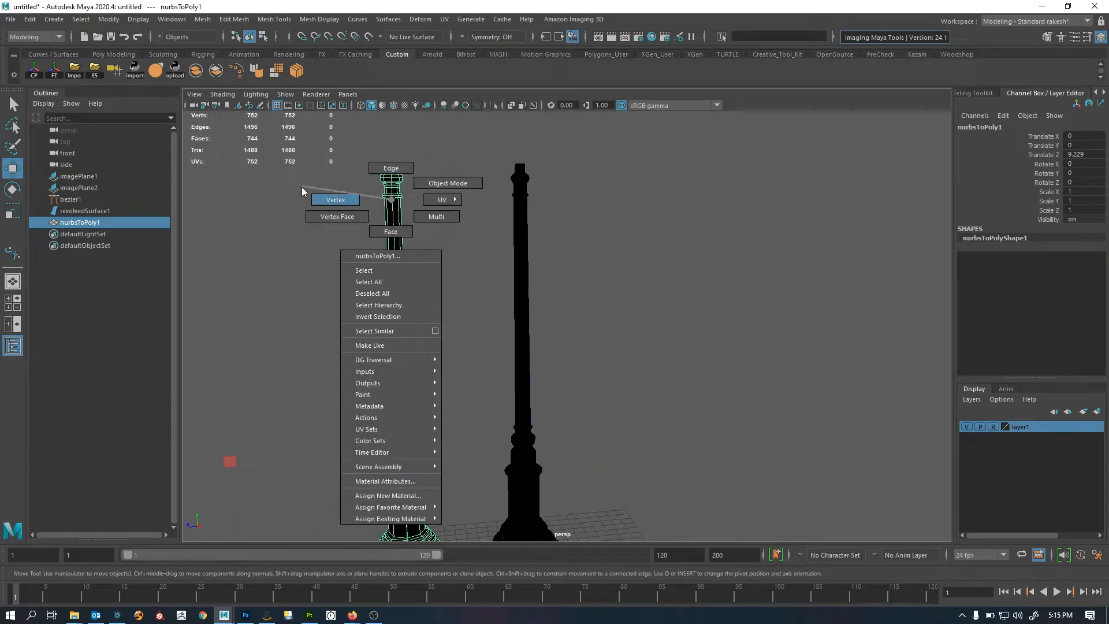
right_click_drag(392, 197, 447, 183)
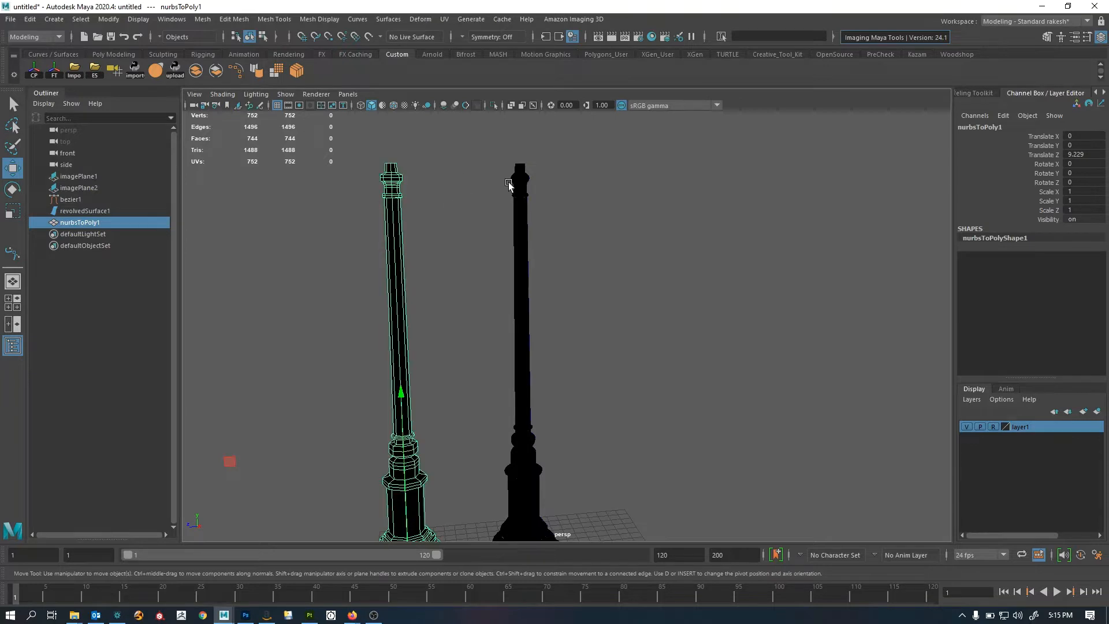
left_click(516, 174)
right_click(518, 177)
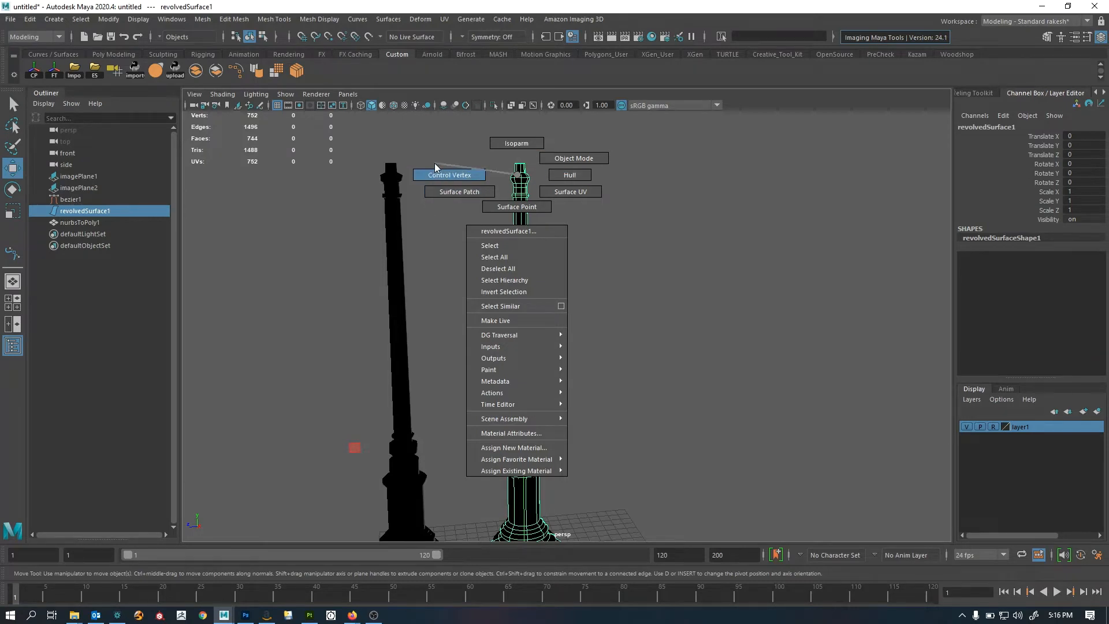
right_click_drag(438, 206, 520, 176)
left_click(427, 265)
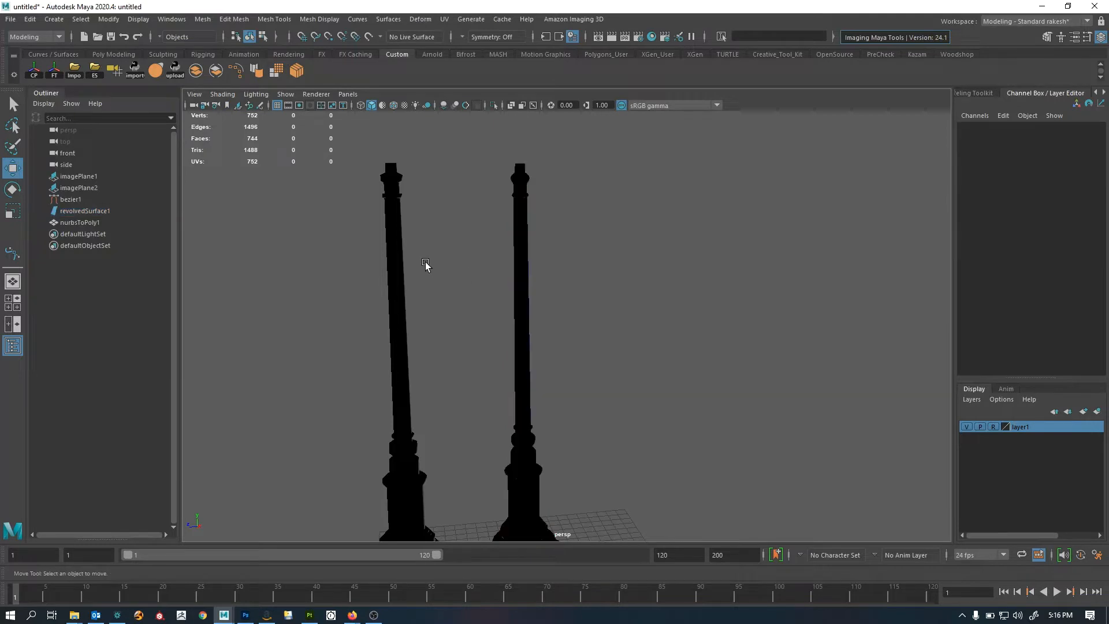
right_click_drag(536, 339, 453, 398, "alt")
middle_click_drag(453, 398, 465, 303, "alt")
right_click_drag(465, 303, 542, 260, "alt")
middle_click_drag(543, 260, 547, 382, "alt")
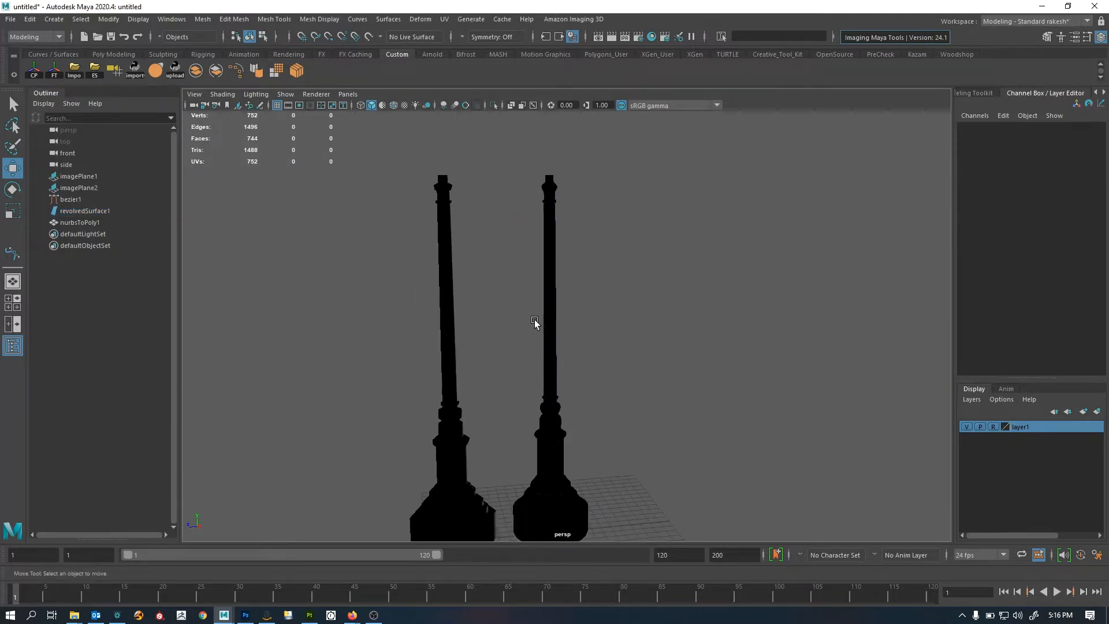
Delete the revolved NURBS surface, then assign the Bezier profile curve to a new display layer and hide that layer
left_click(550, 345)
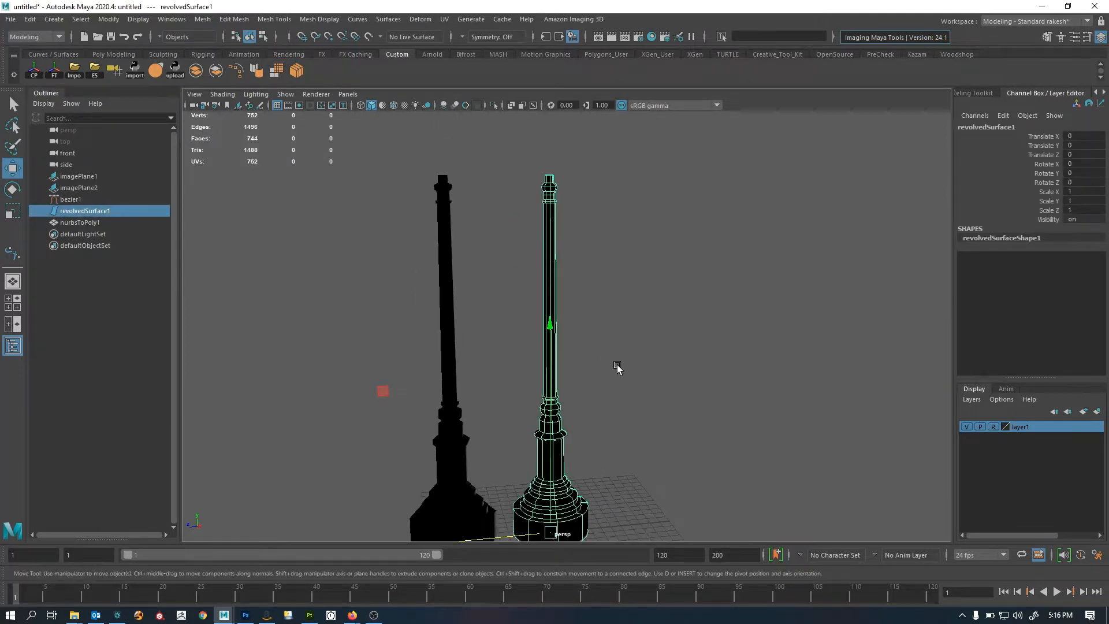
key("Delete")
left_click(547, 380)
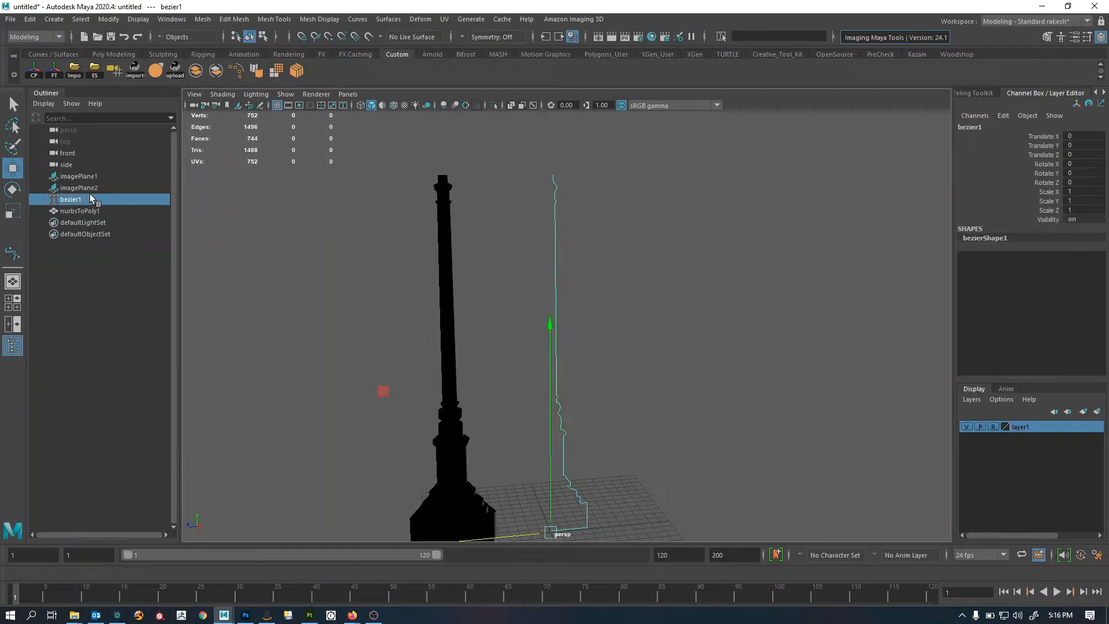
left_click(1084, 411)
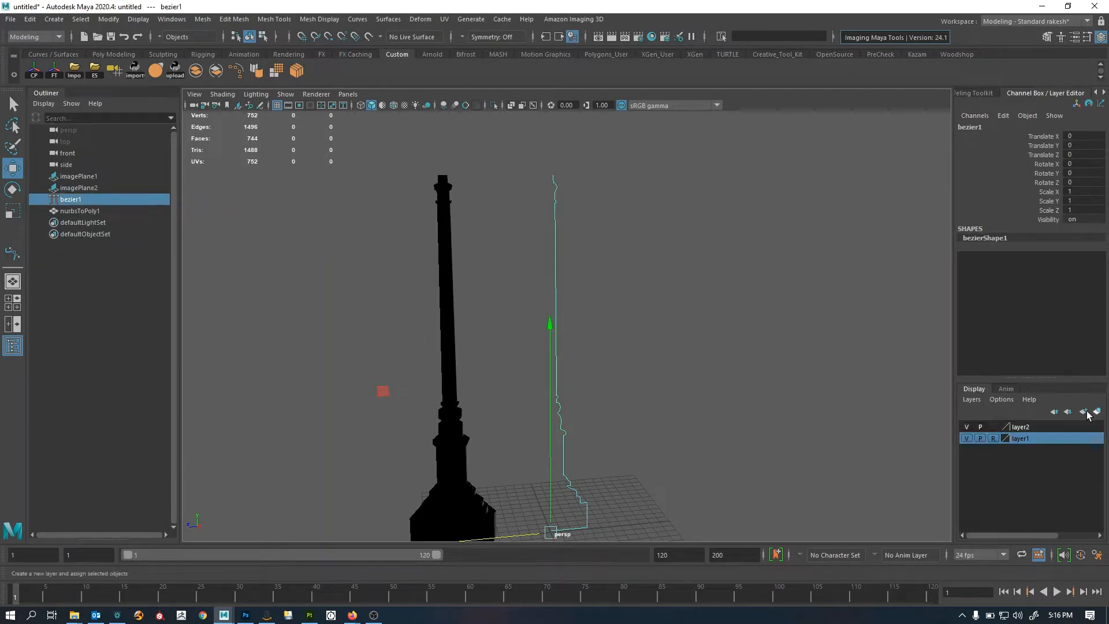
left_click(966, 427)
left_click(801, 386)
scroll(495, 406, "down", 4)
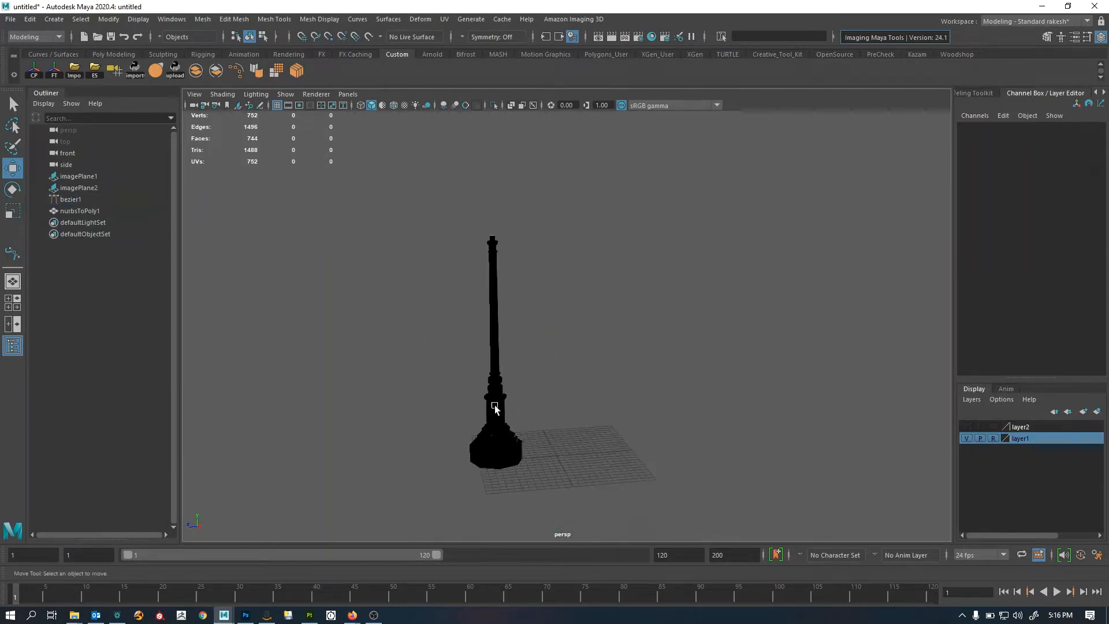
Set the polygon lamp post's Translate Z to 0
left_click(495, 407)
double_click(1088, 154)
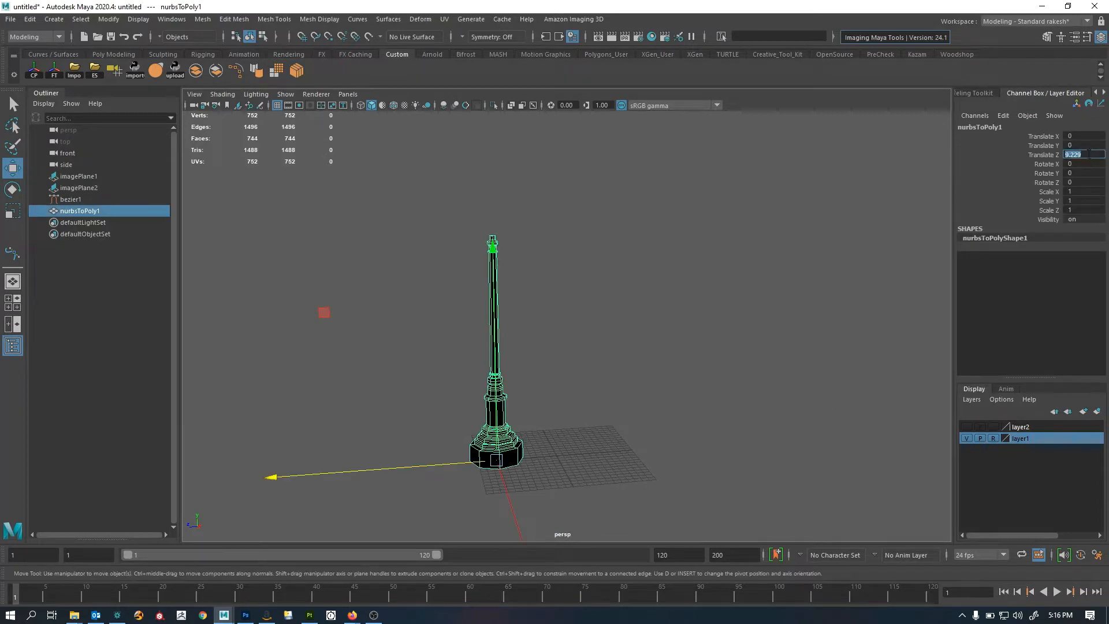
type("0")
key("Return")
left_click(758, 320)
Reverse the polygon lamp post's normals
left_click_drag(633, 361, 566, 389, "alt")
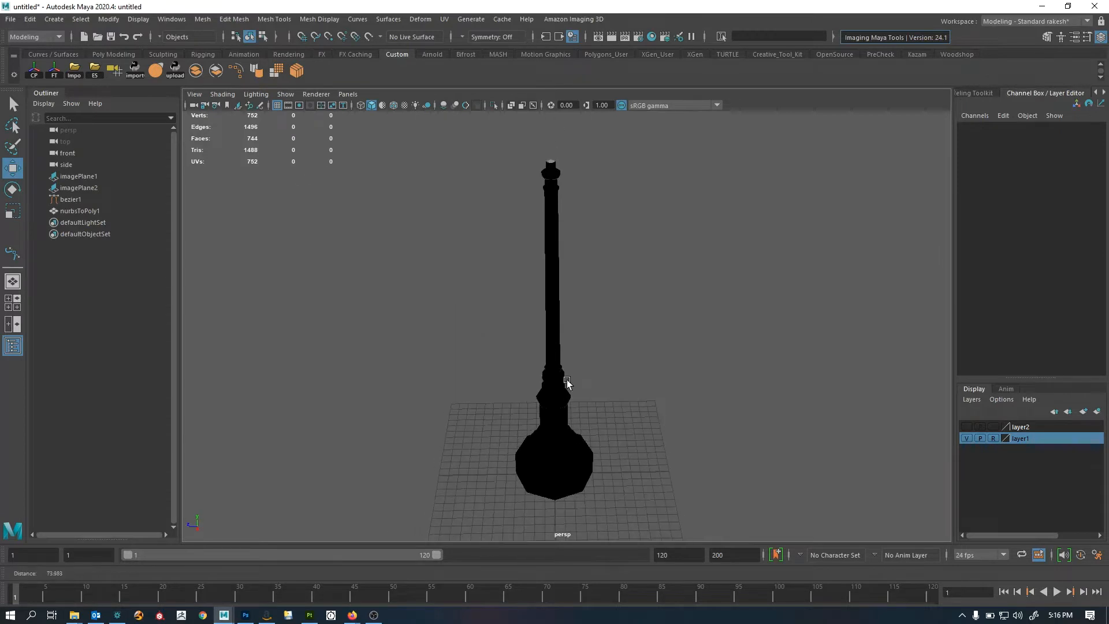
right_click_drag(567, 388, 658, 329, "alt")
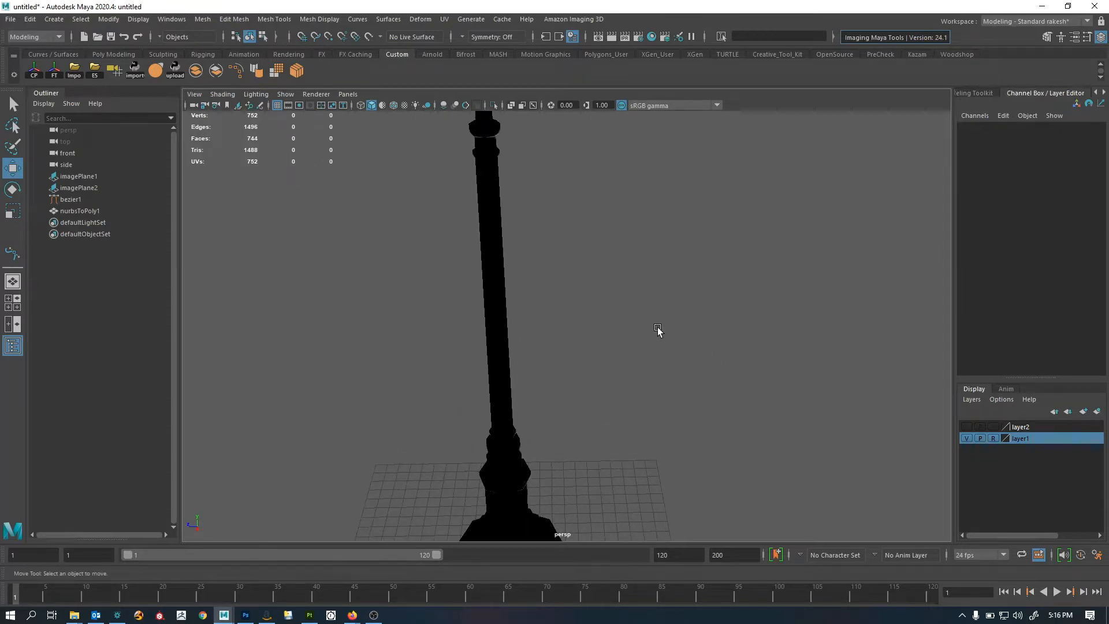
left_click(503, 247)
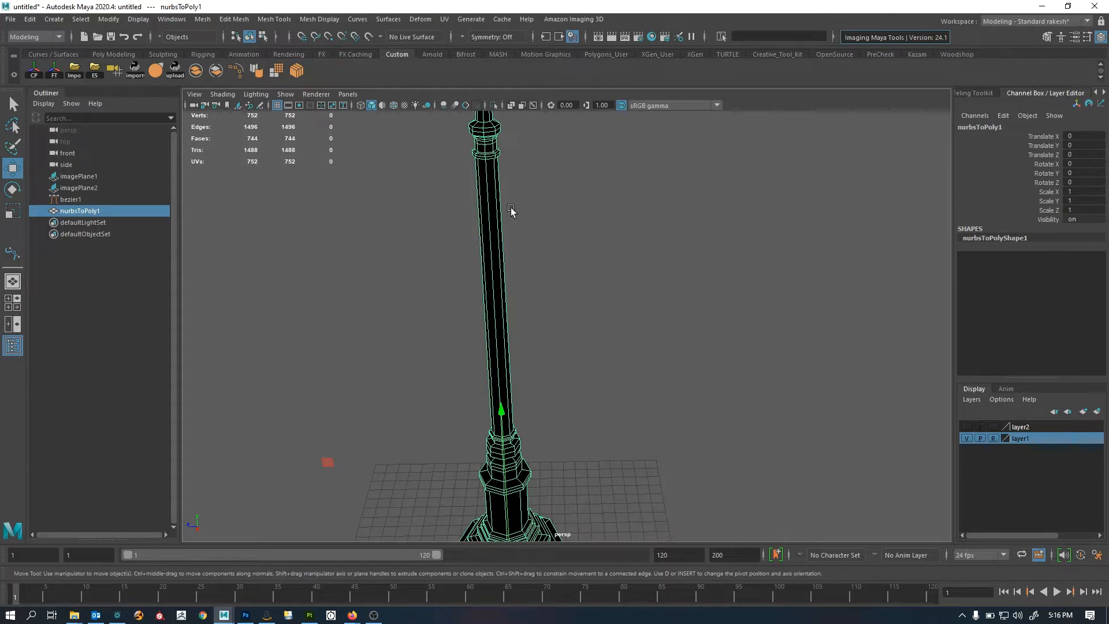
left_click_drag(512, 206, 532, 284, "alt")
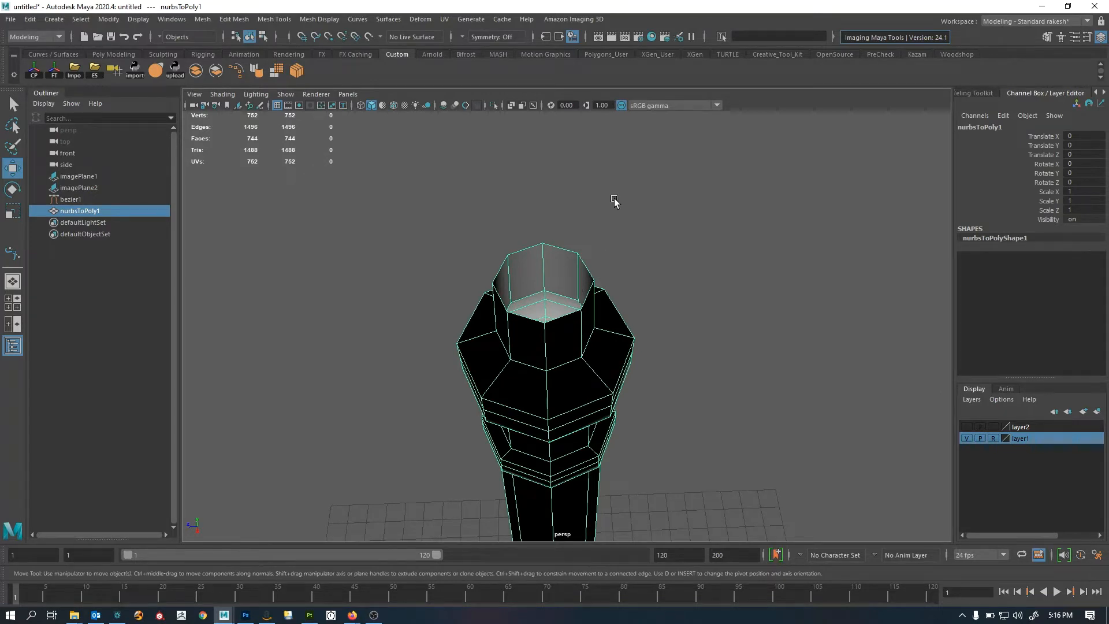
left_click(332, 21)
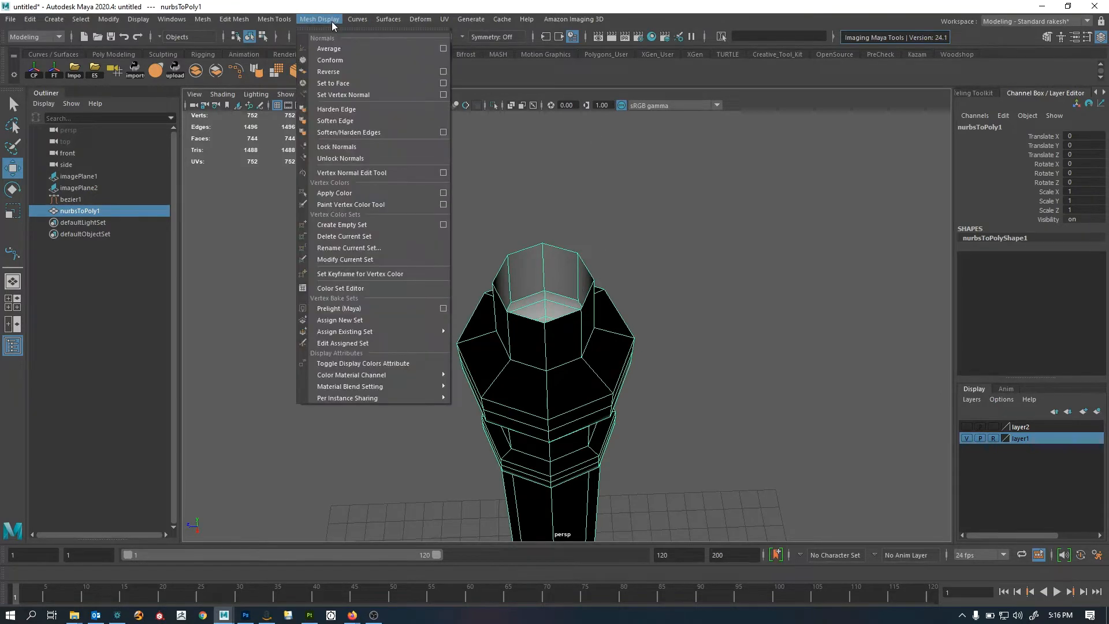
left_click(327, 72)
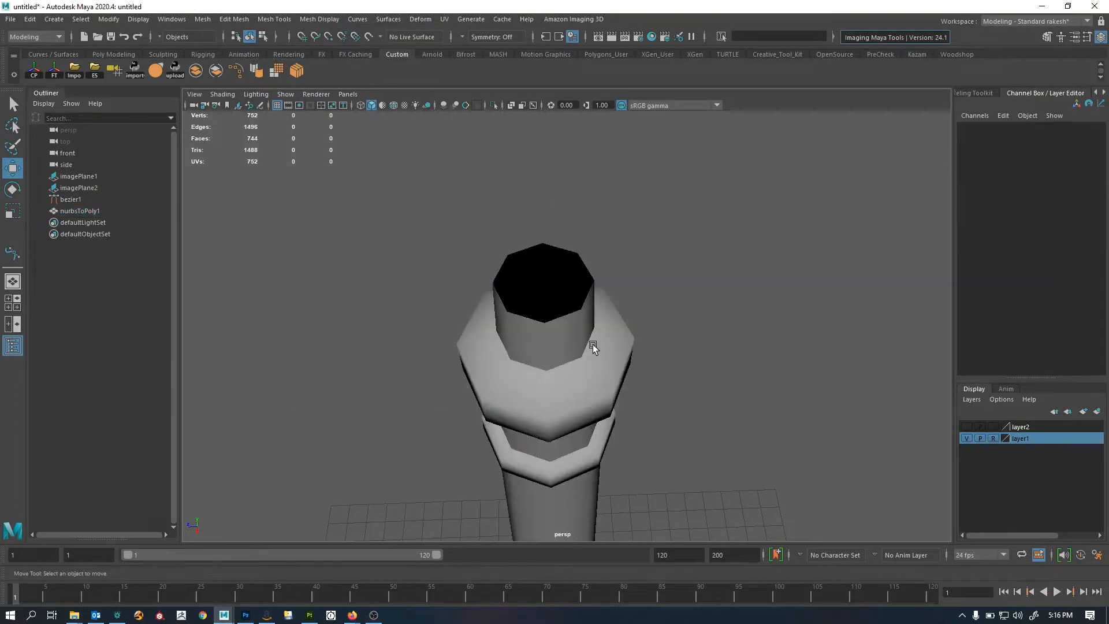
Inspect the polygon post's shading and edges from its top end down to the base
right_click_drag(744, 335, 398, 374, "alt")
left_click_drag(399, 374, 425, 317, "alt")
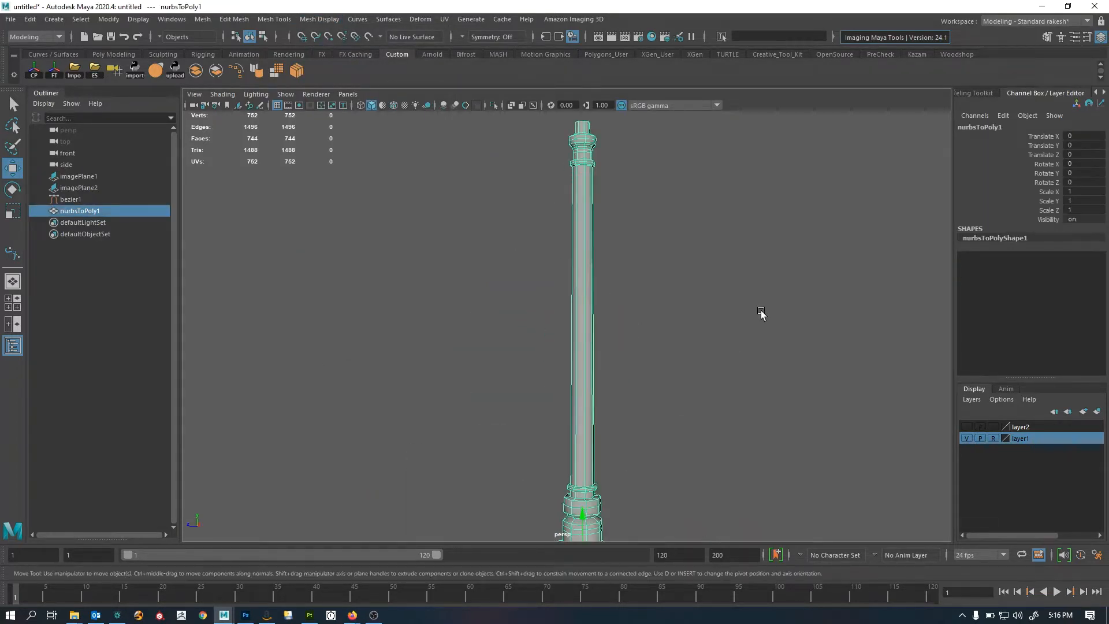
left_click(762, 314)
right_click_drag(763, 314, 626, 378, "alt")
left_click_drag(626, 377, 710, 363, "alt")
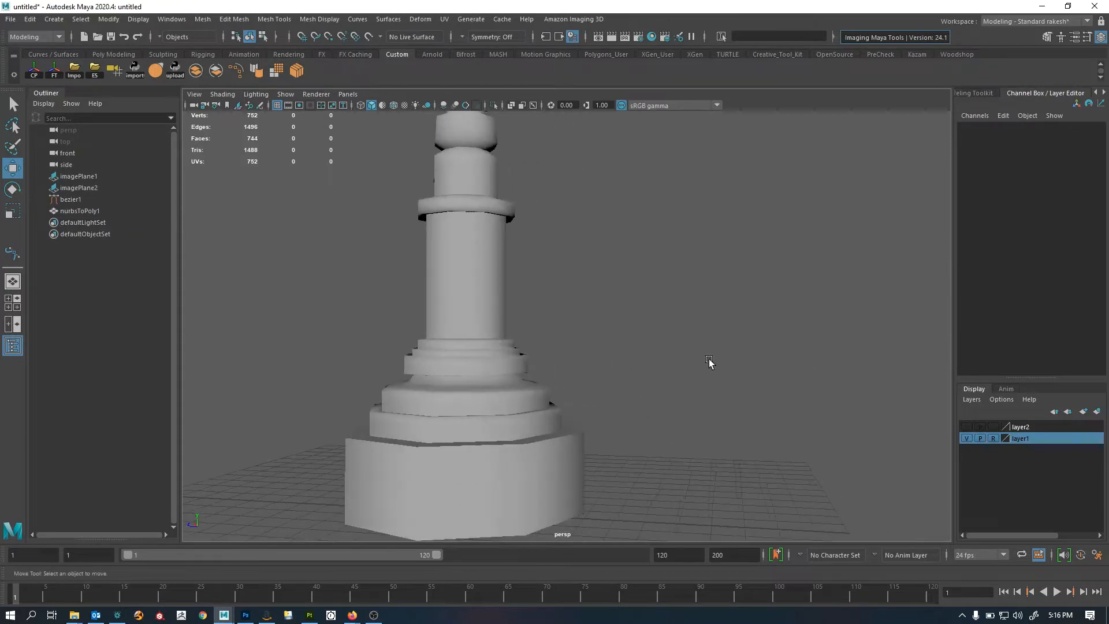
right_click_drag(710, 363, 644, 329, "alt")
left_click_drag(644, 329, 560, 382, "alt")
left_click(561, 382)
left_click_drag(678, 409, 754, 403, "alt")
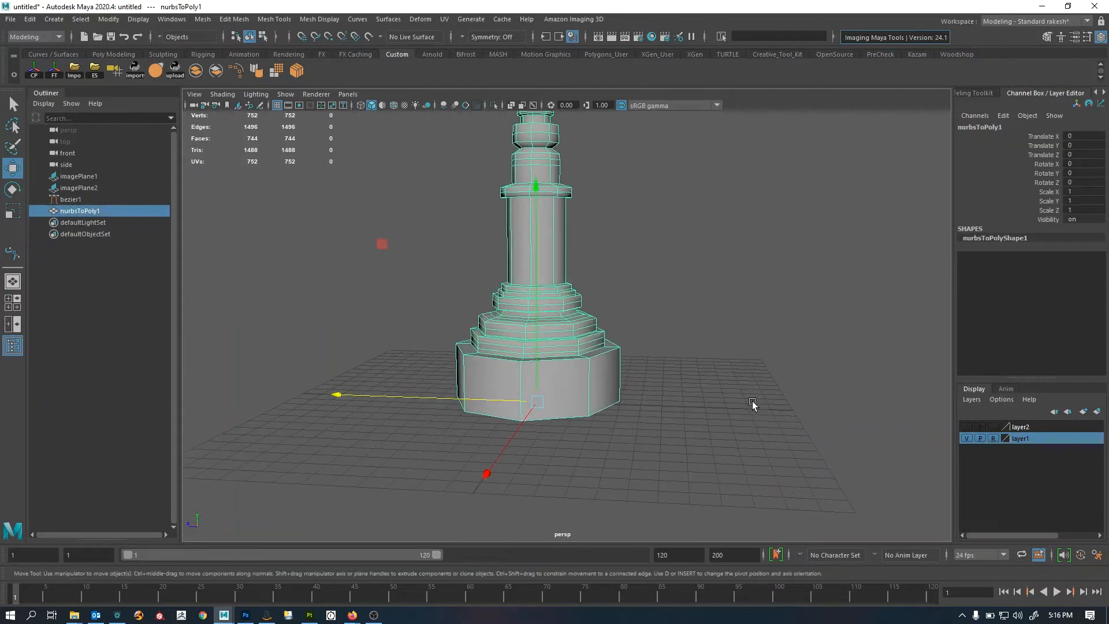
Display the side view in wireframe and compare the post's outline with the reference lamp from base to top collar
key("space")
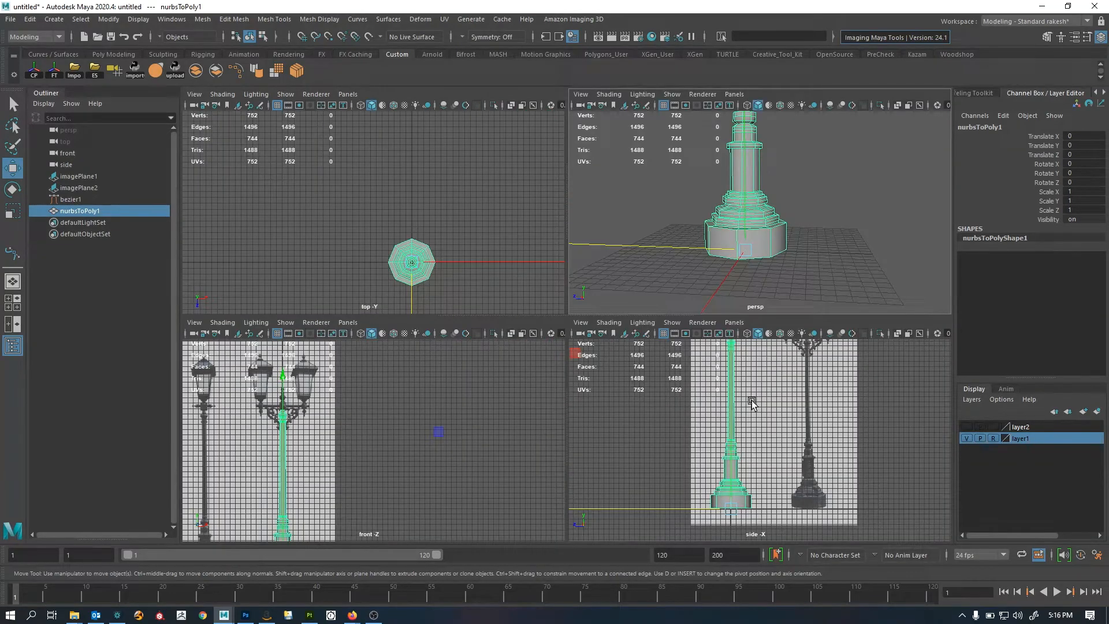
key("space")
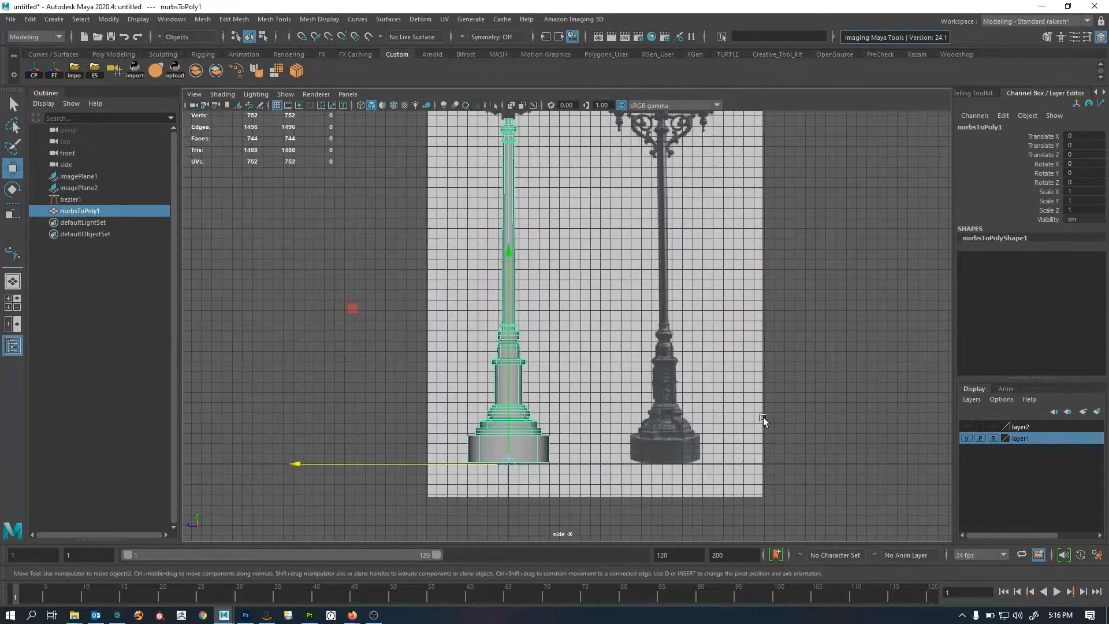
scroll(764, 417, "up", 3)
key("4")
scroll(587, 376, "up", 5)
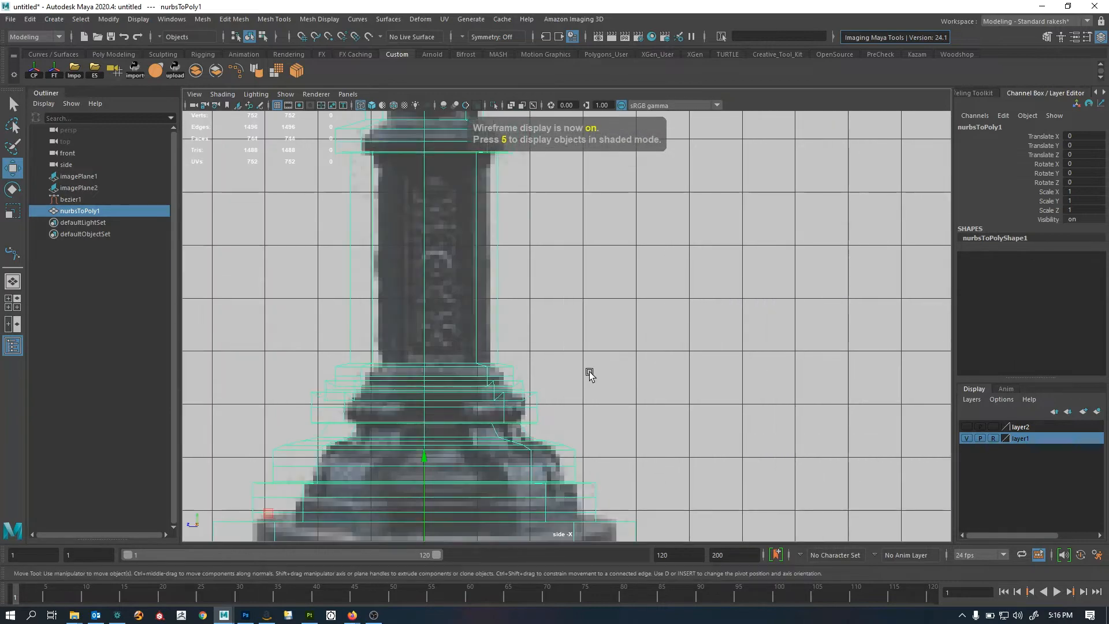
middle_click_drag(668, 355, 614, 542, "alt")
right_click_drag(643, 392, 464, 387, "alt")
middle_click_drag(545, 323, 546, 497, "alt")
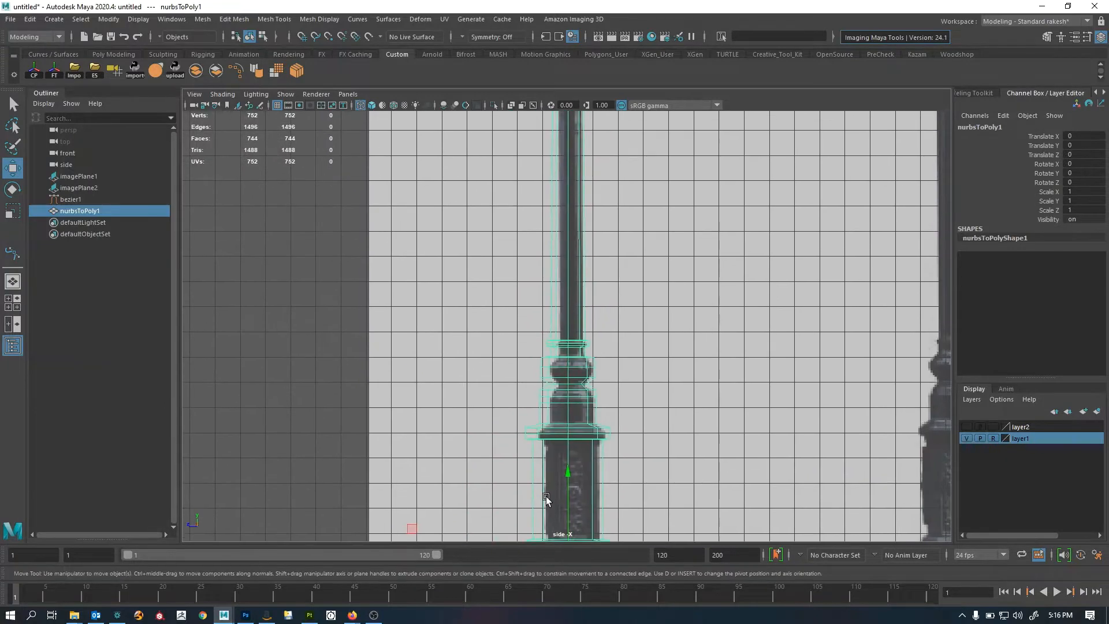
middle_click_drag(605, 231, 564, 470, "alt")
middle_click_drag(525, 167, 525, 317, "alt")
right_click_drag(525, 317, 696, 313, "alt")
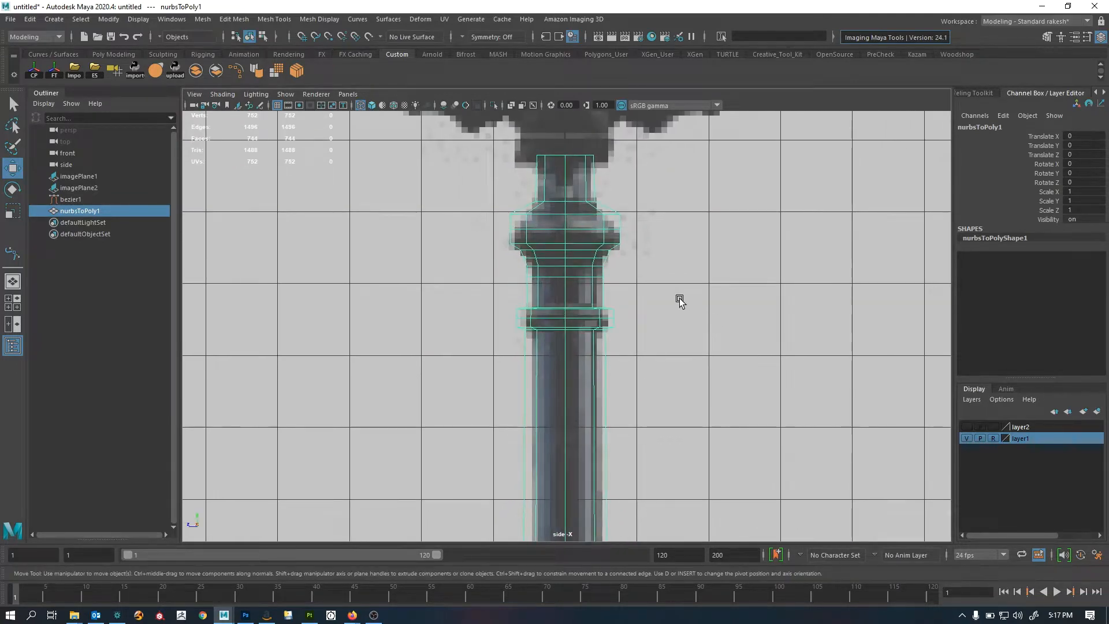
Check the post's middle rings and stepped base against the reference image in the side view
right_click_drag(562, 257, 614, 408, "alt")
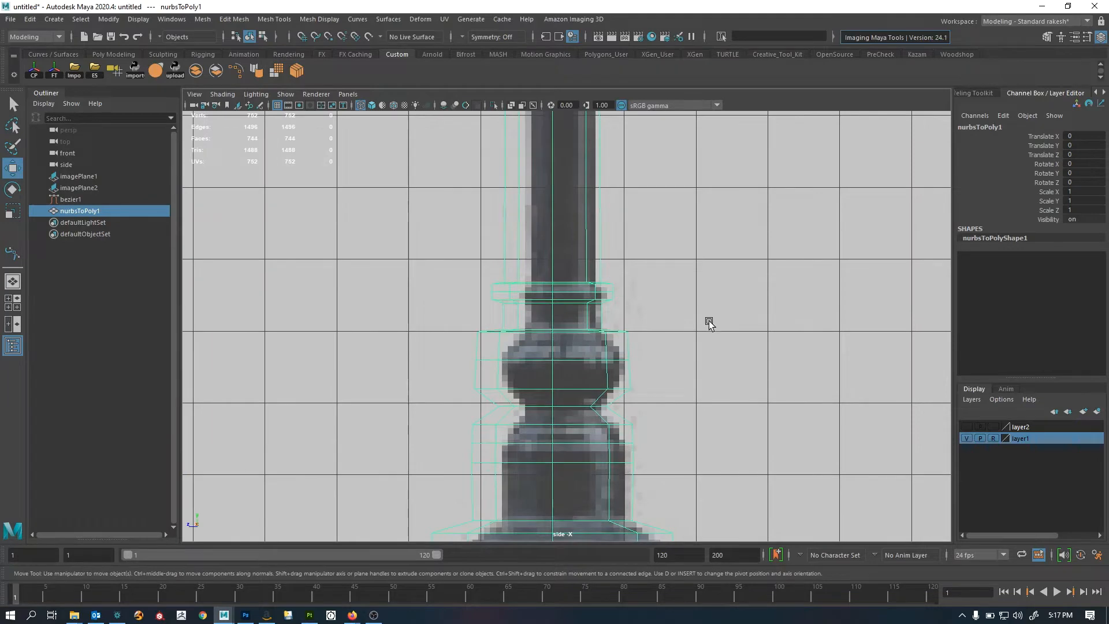
right_click_drag(709, 323, 306, 373, "alt")
middle_click_drag(619, 398, 579, 332, "alt")
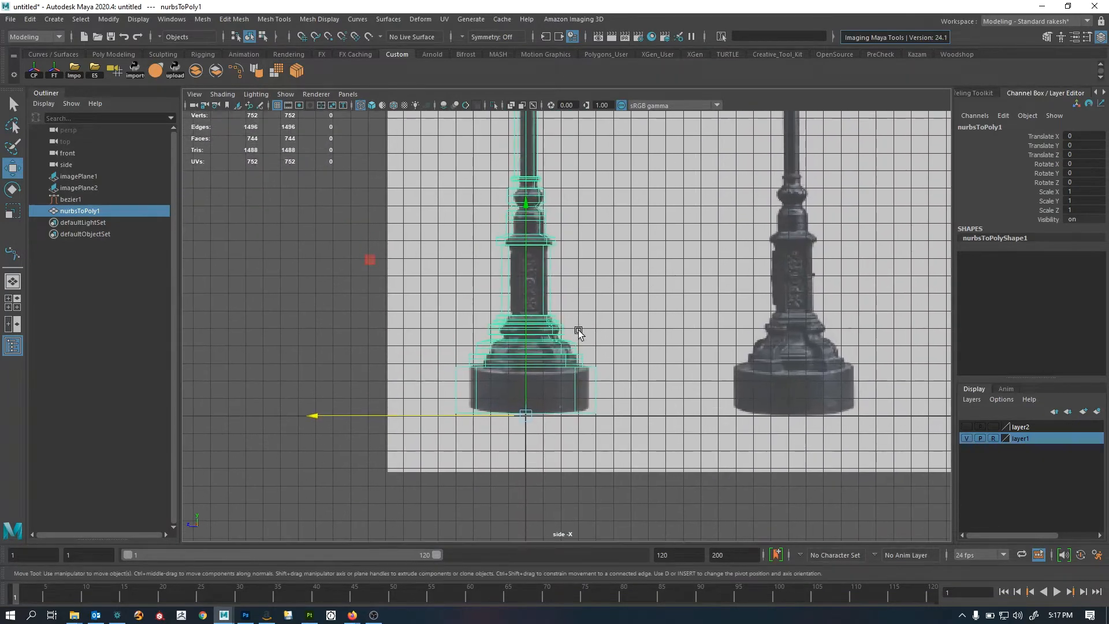
right_click_drag(578, 330, 151, 367, "alt")
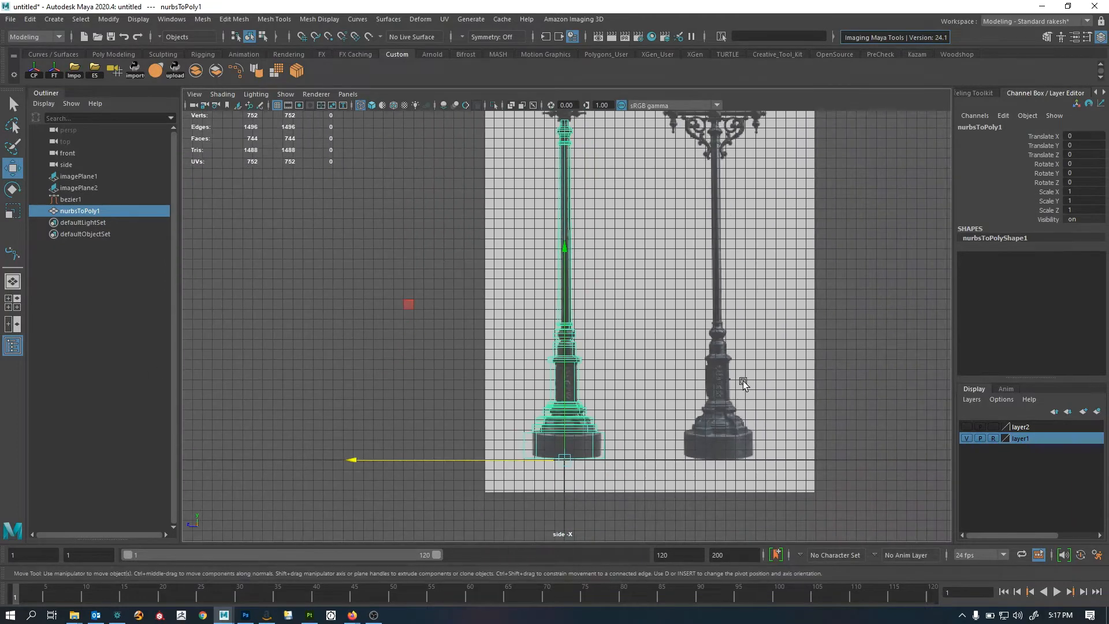
right_click_drag(742, 381, 681, 403, "alt")
middle_click_drag(681, 403, 587, 460, "alt")
left_click(713, 355)
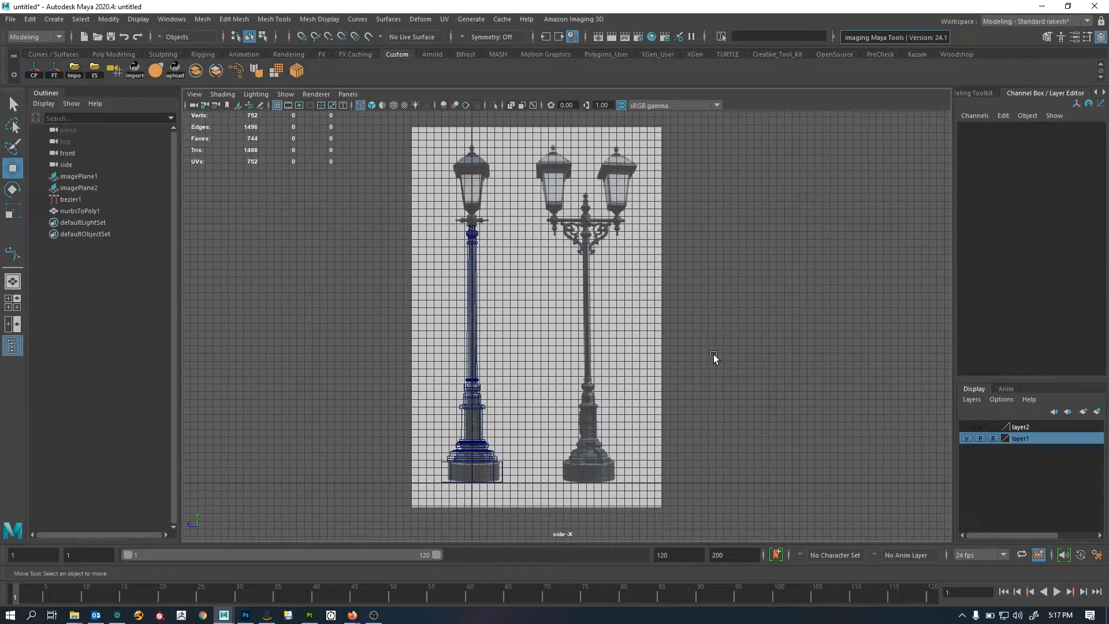
scroll(635, 341, "down", 1)
scroll(461, 354, "up", 4)
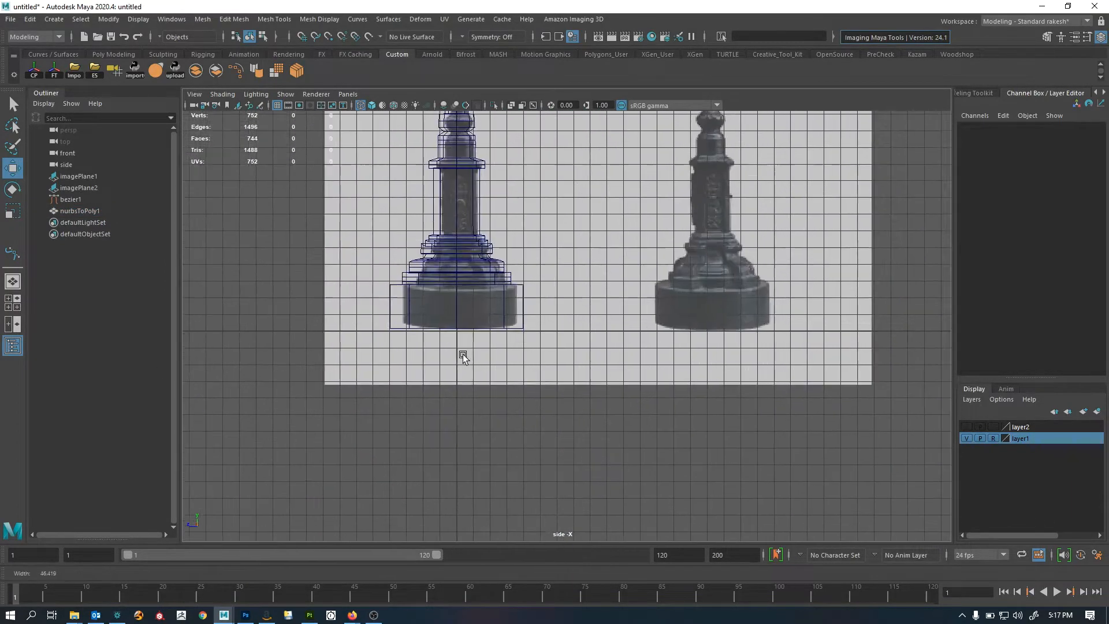
scroll(567, 457, "up", 2)
scroll(521, 338, "up", 1)
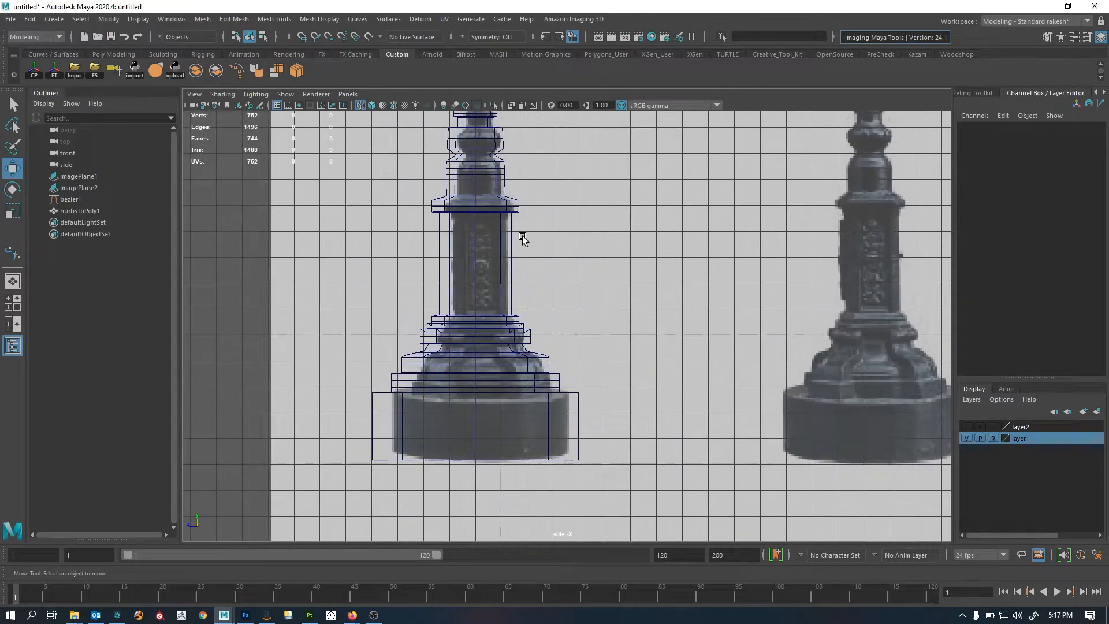
left_click(555, 397)
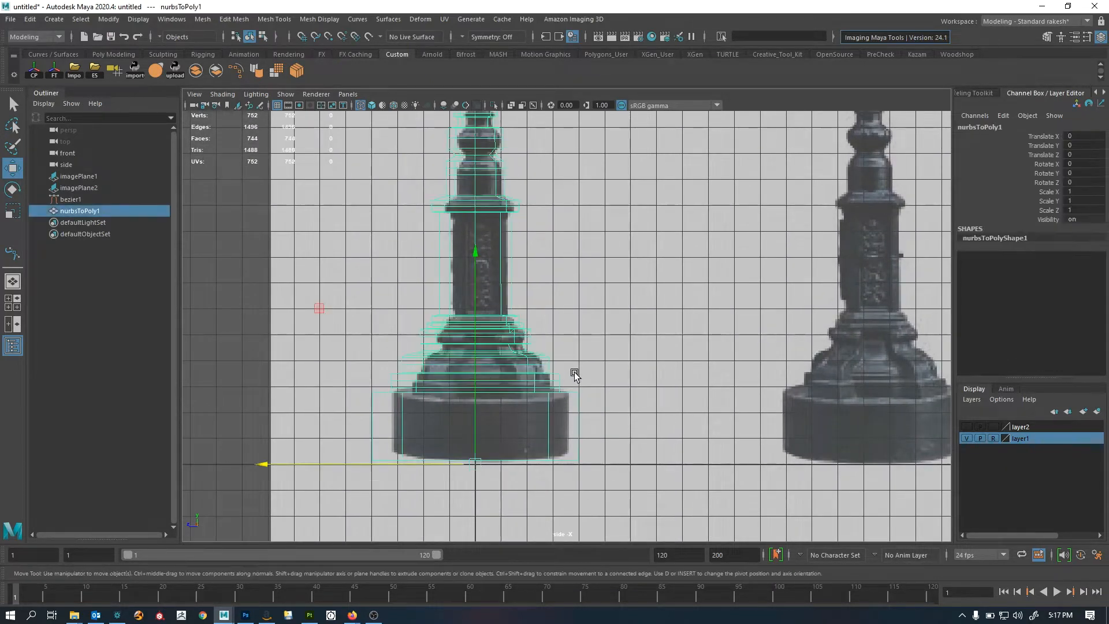
left_click(639, 368)
scroll(626, 388, "up", 4)
scroll(676, 351, "down", 5)
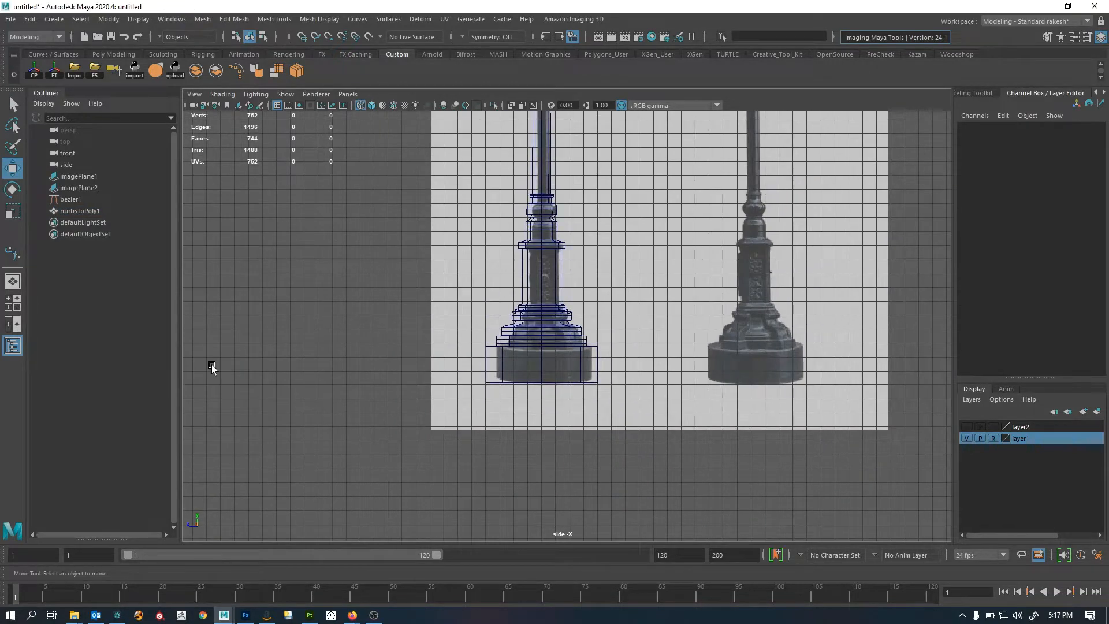
Examine the reference lamp's crossbar and scroll brackets above the top of the modelled post
scroll(648, 344, "down", 5)
key("space")
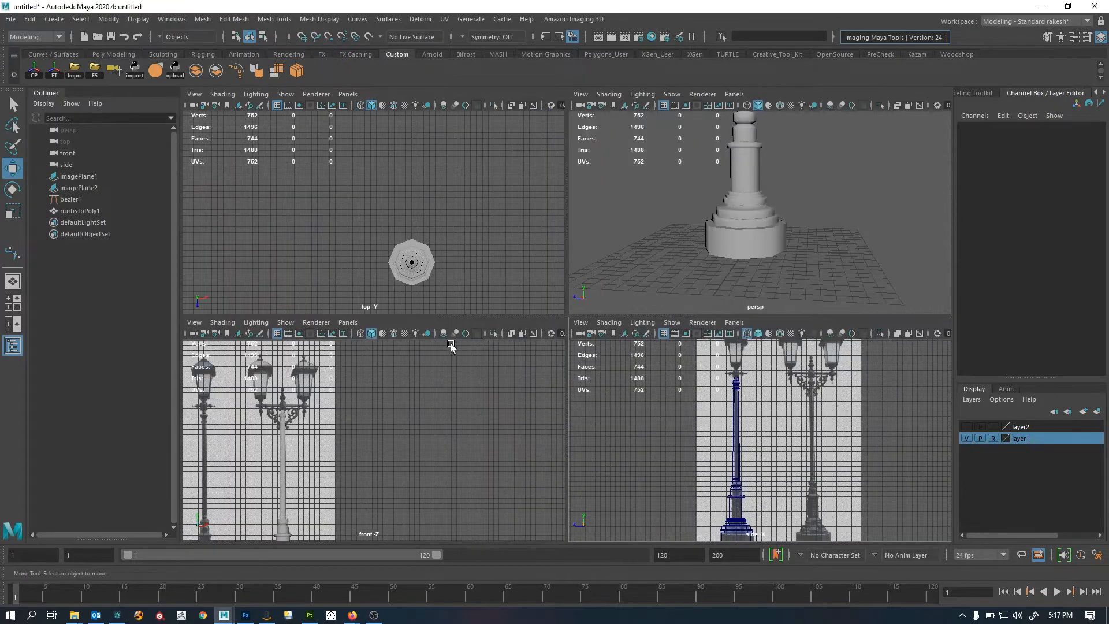
key("space")
scroll(696, 277, "up", 2)
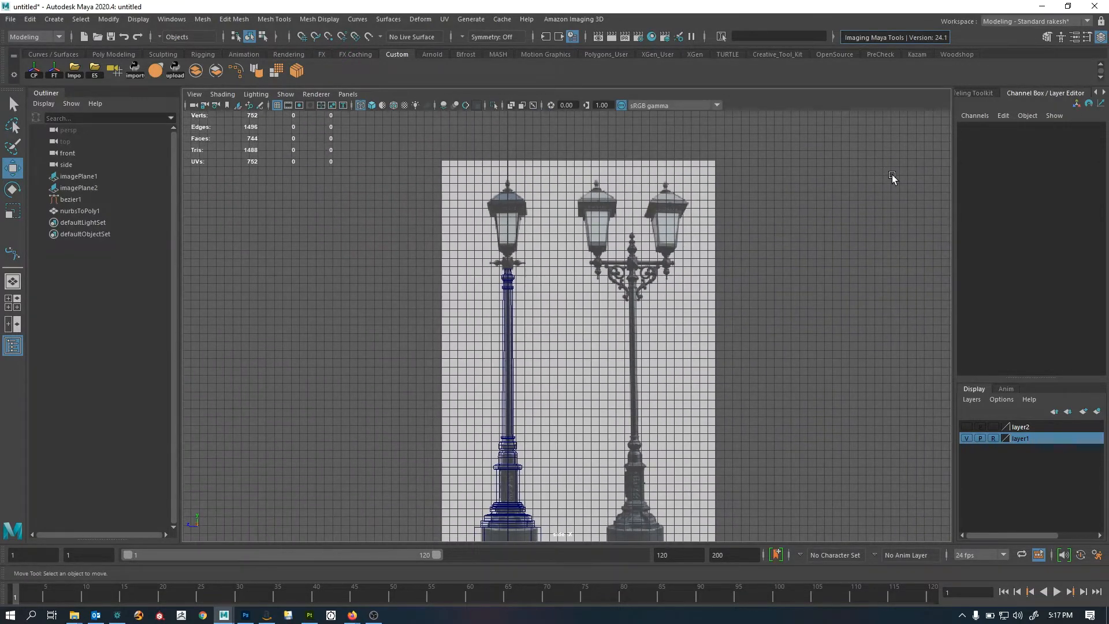
scroll(618, 439, "up", 5)
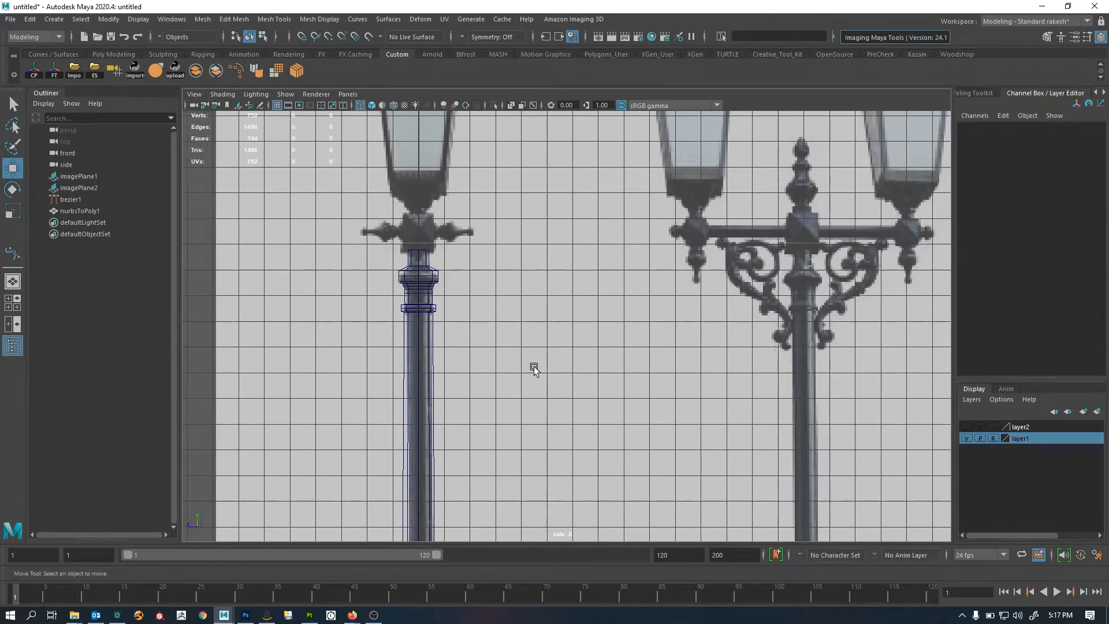
middle_click_drag(533, 366, 552, 391, "alt")
Turn on smooth mesh preview for the polygon lamp post in the perspective view
key("space")
key("space")
scroll(664, 302, "down", 5)
scroll(462, 339, "up", 5)
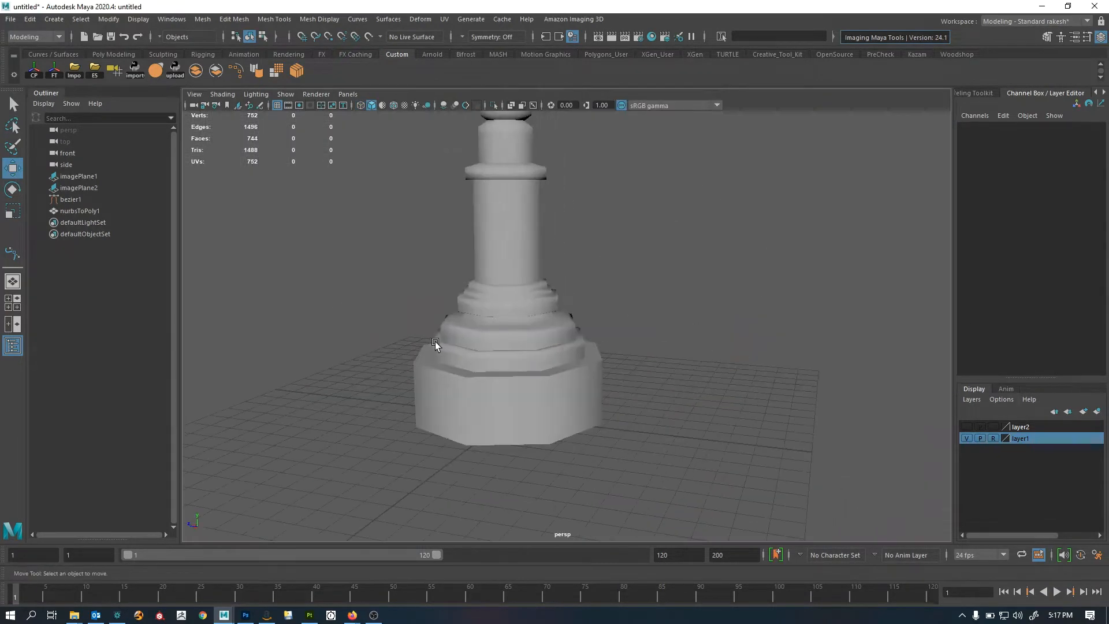
left_click_drag(435, 341, 462, 349, "alt")
left_click(483, 358)
scroll(484, 358, "up", 3)
left_click_drag(520, 369, 634, 383, "alt")
key("3")
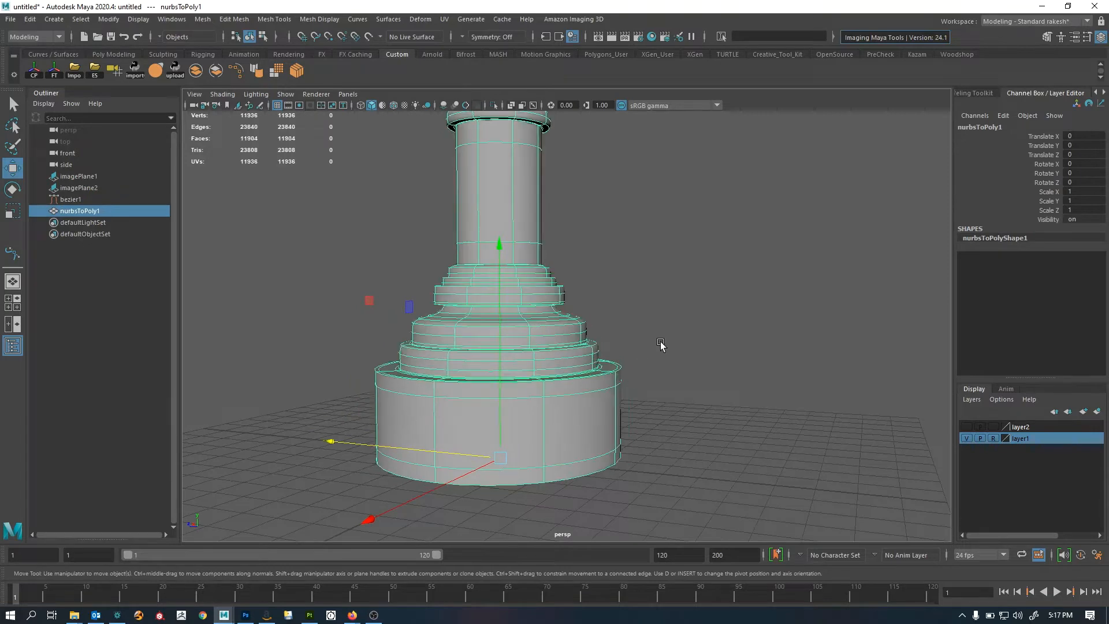
Inspect the smoothed lamp post from several angles, checking the base, the collars and the whole pole
left_click(772, 401)
scroll(508, 400, "down", 5)
left_click_drag(508, 401, 488, 399, "alt")
scroll(476, 337, "down", 2)
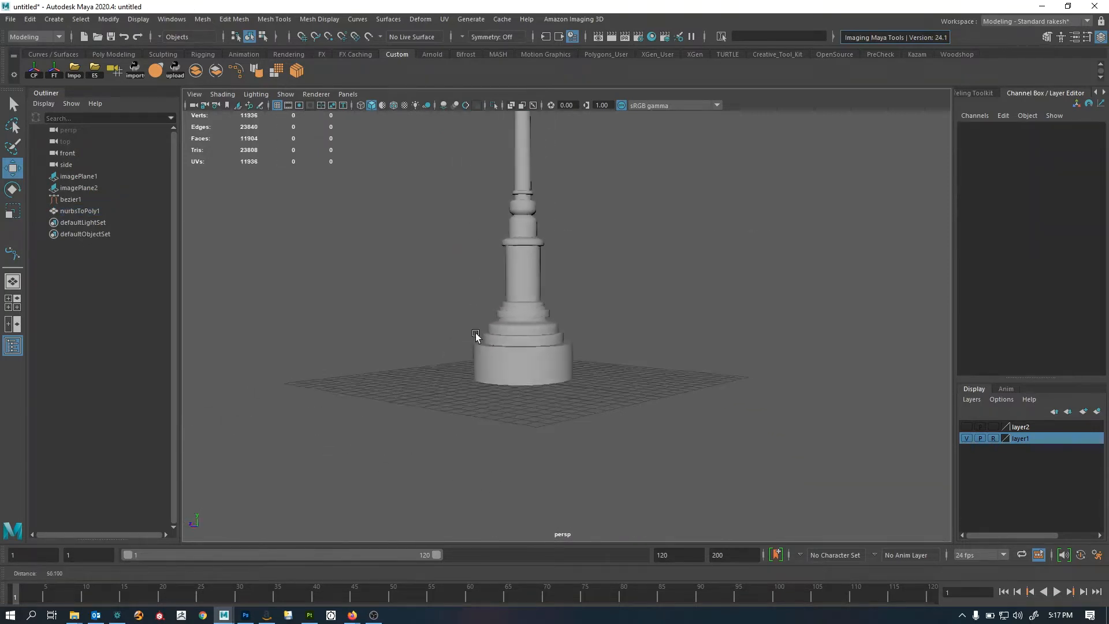
middle_click_drag(476, 332, 599, 398, "alt")
scroll(599, 399, "down", 4)
left_click_drag(508, 343, 520, 364, "alt")
scroll(559, 336, "up", 10)
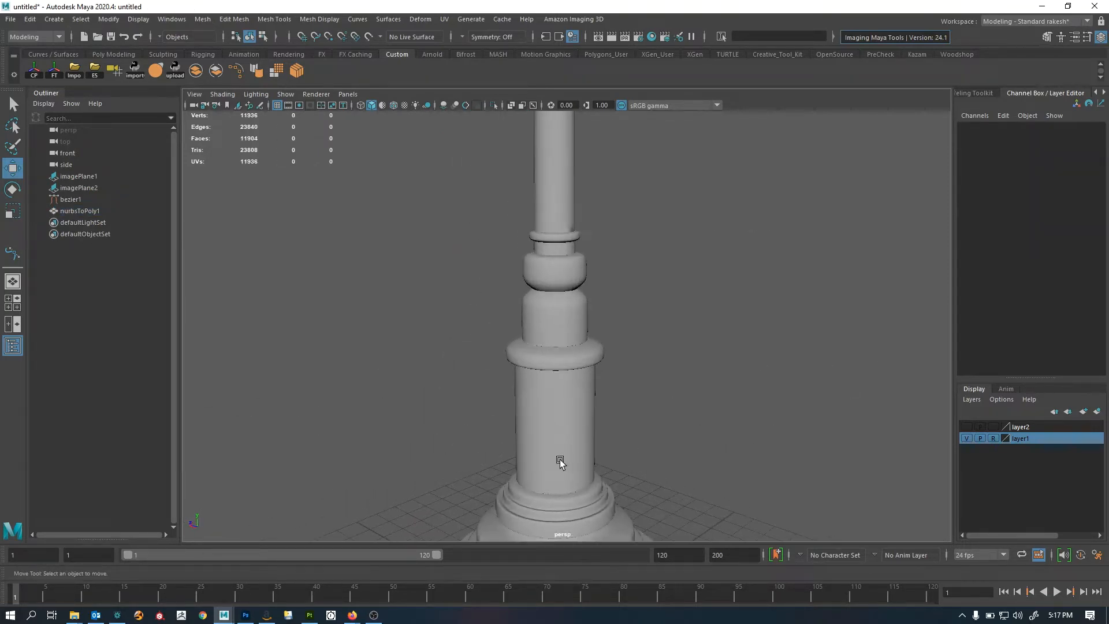
scroll(559, 459, "down", 4)
left_click_drag(587, 279, 638, 305, "alt")
left_click(525, 367)
left_click(705, 335)
scroll(528, 338, "down", 3)
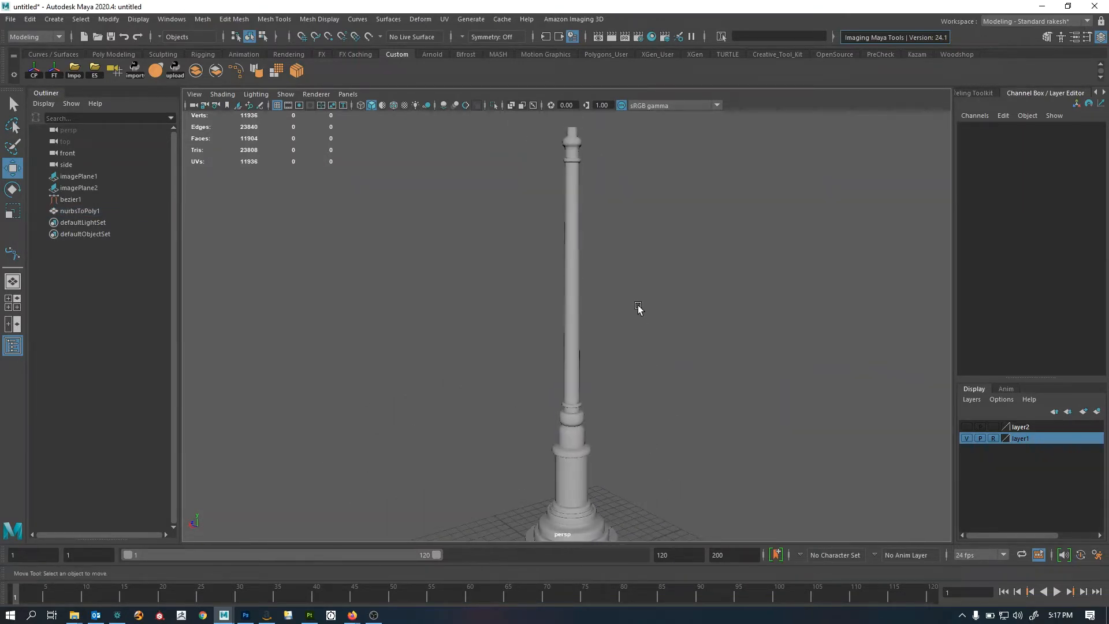
Compare the smoothed and unsmoothed mesh where the post's neck meets the top collar
scroll(637, 305, "up", 5)
left_click_drag(871, 381, 522, 455, "alt")
left_click(522, 455)
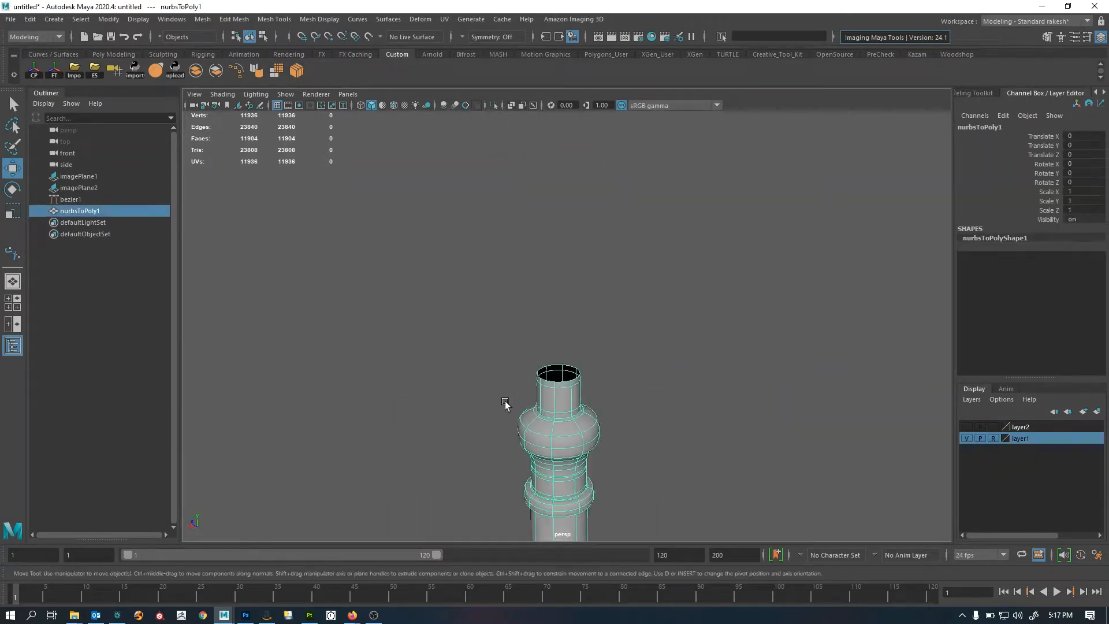
scroll(634, 327, "up", 6)
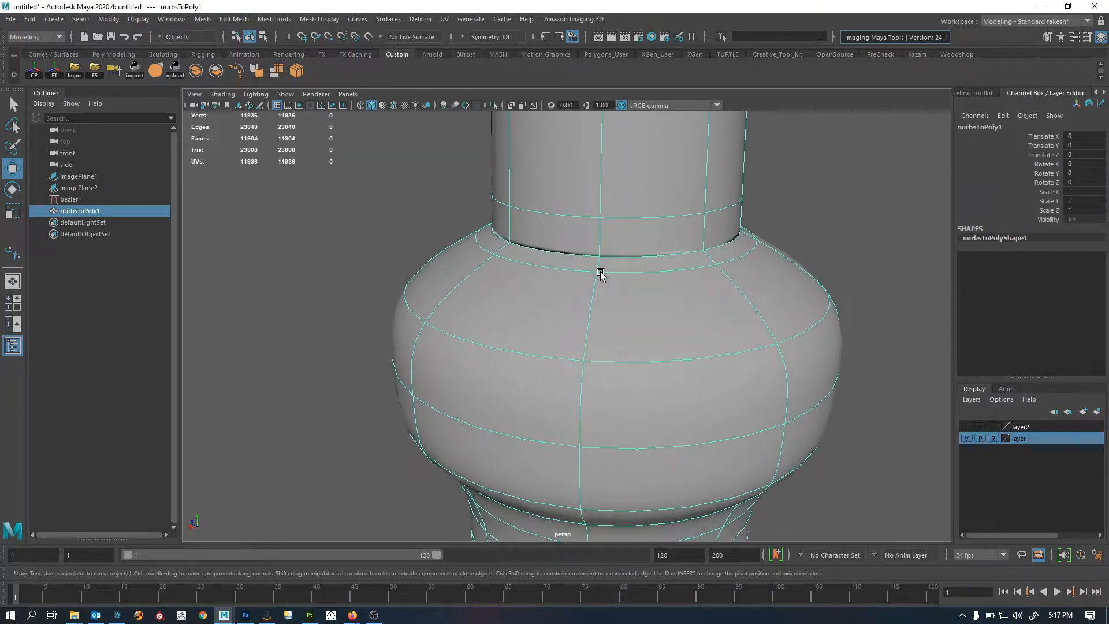
key("1")
scroll(583, 284, "down", 2)
scroll(614, 276, "up", 2)
Examine the edge loops at the joint of the neck and top collar in wireframe, both smoothed and unsmoothed
key("F10")
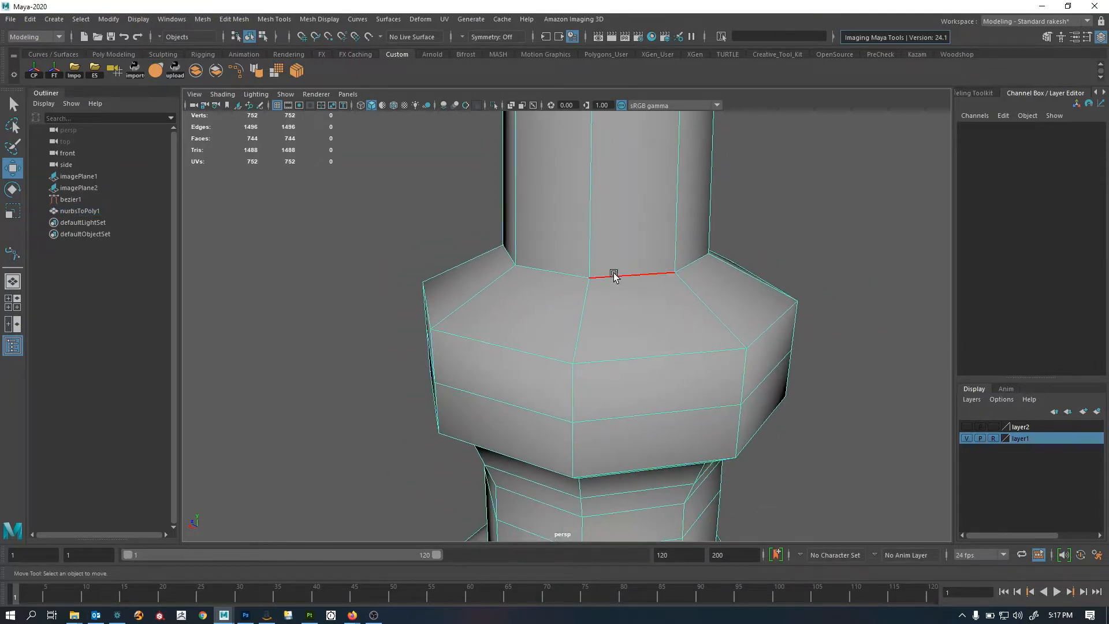
left_click(614, 276)
key("4")
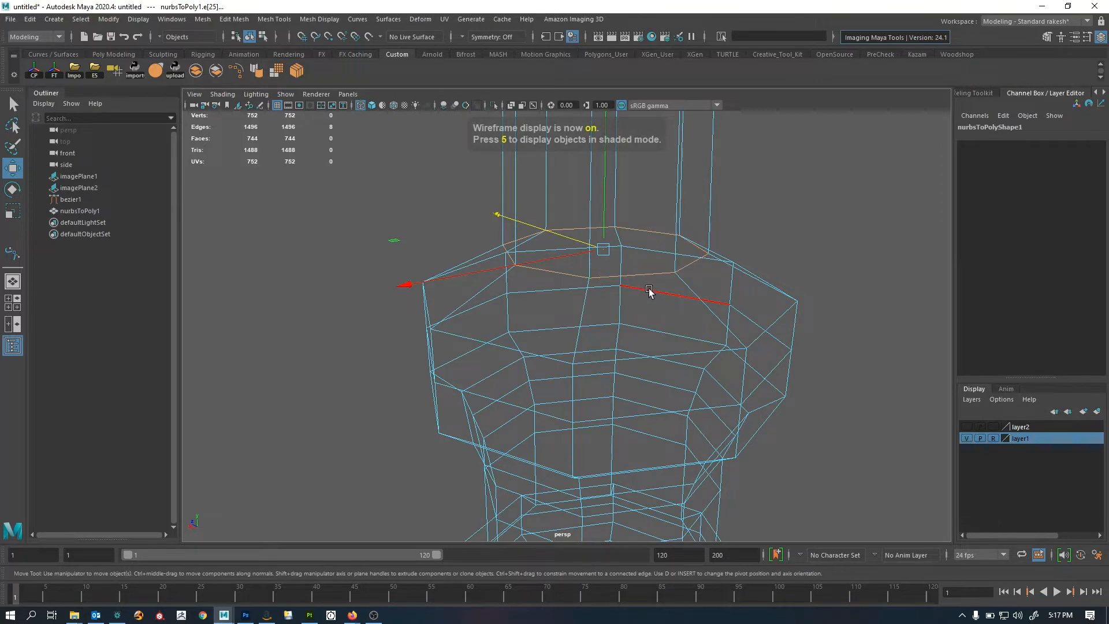
key("3")
left_click_drag(574, 281, 566, 277, "alt")
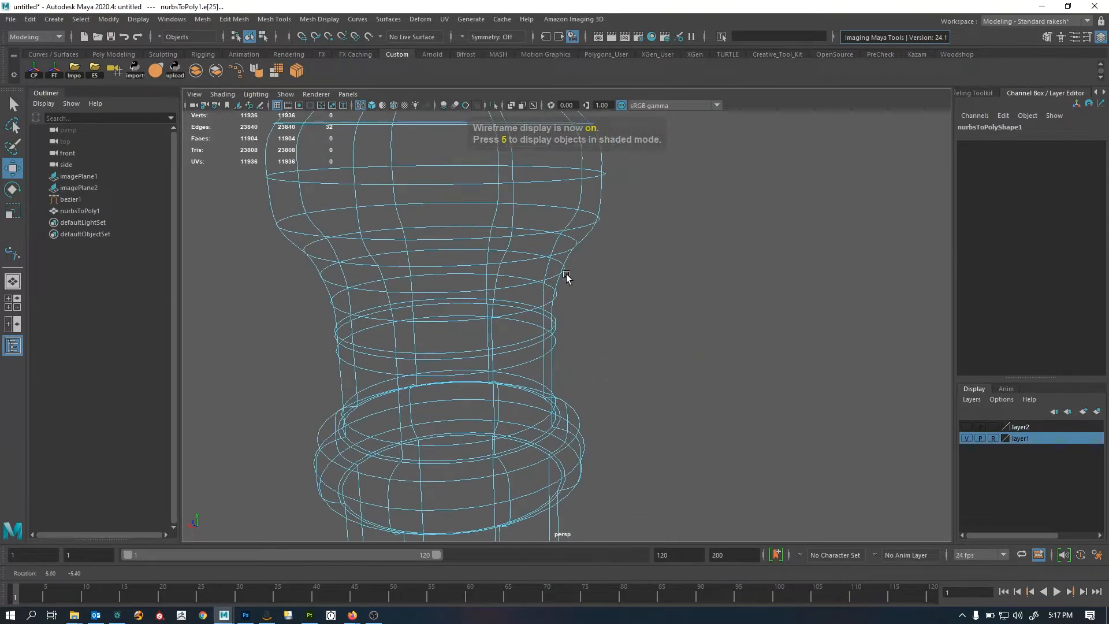
middle_click_drag(590, 293, 640, 343, "alt")
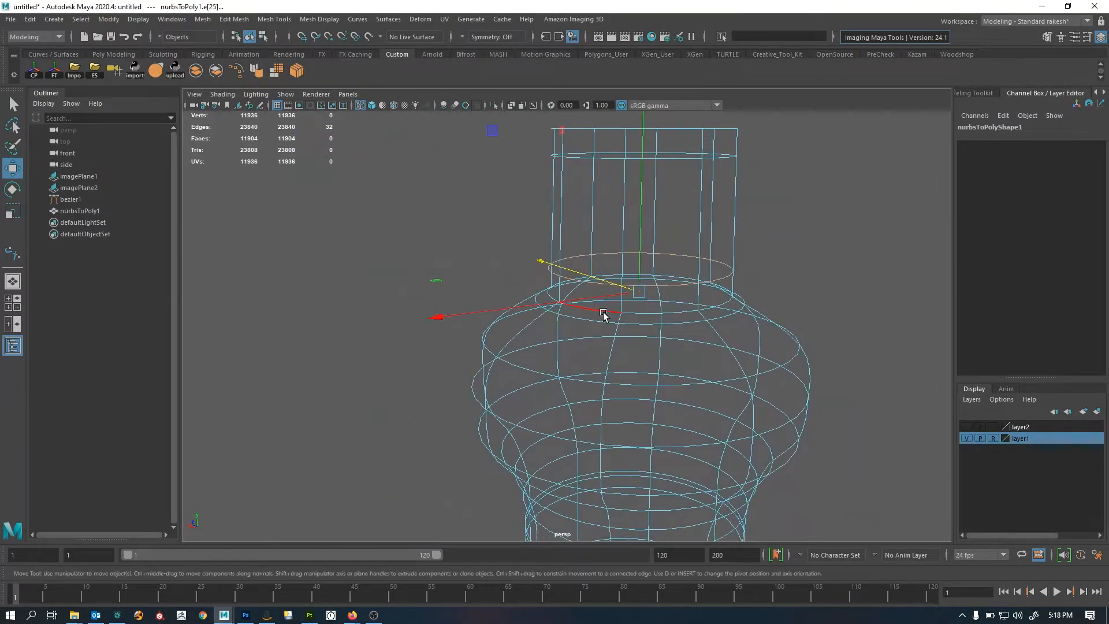
double_click(603, 314, "shift")
key("1")
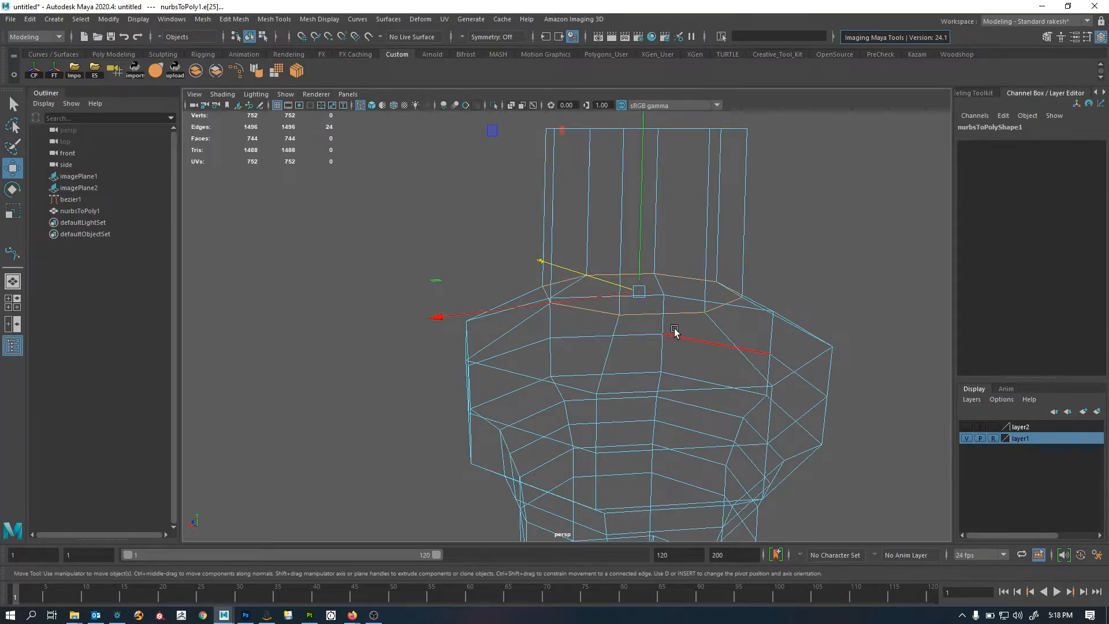
key("5")
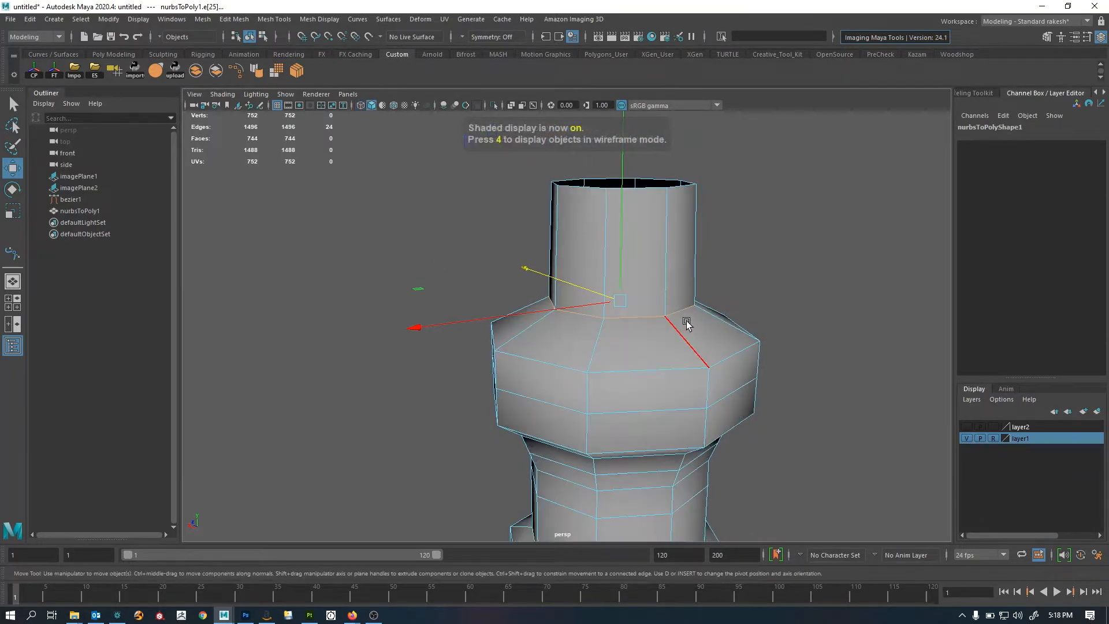
With smooth preview on, delete the doubled edge loop where the neck meets the top collar
scroll(718, 340, "up", 5)
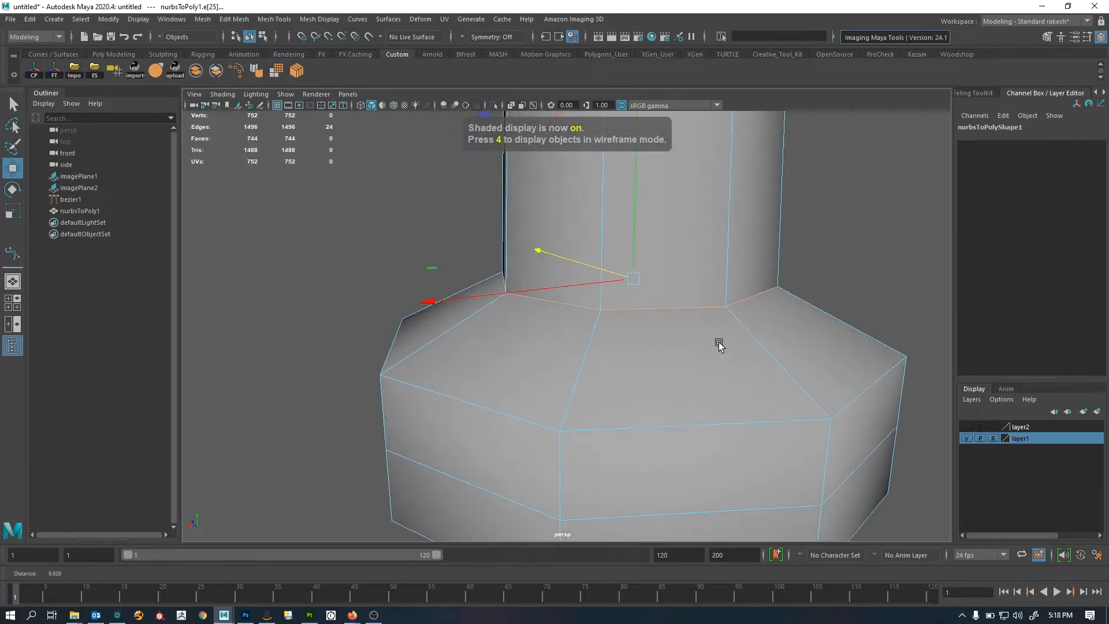
key("3")
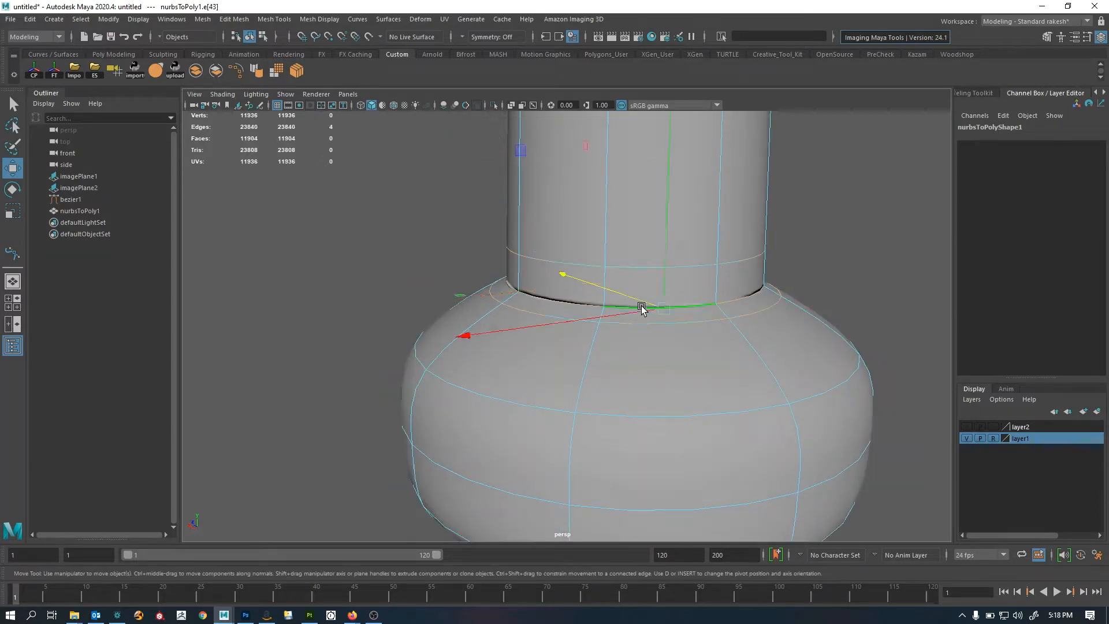
right_click_drag(774, 245, 731, 256, "shift")
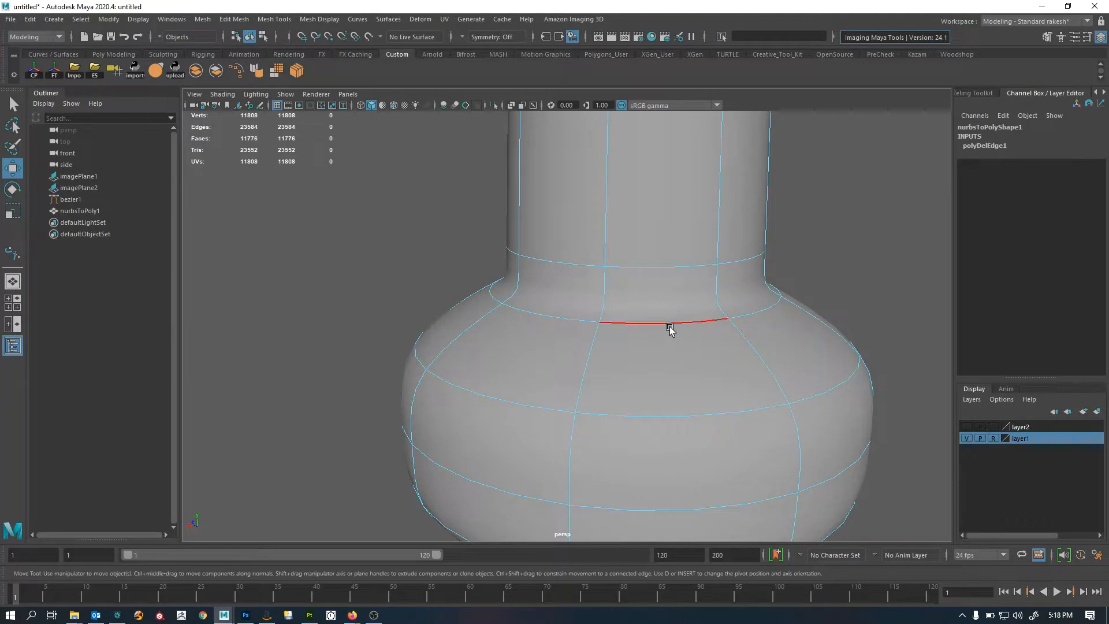
Leave edge editing, select the whole lamp post and return it to unsmoothed display
right_click_drag(669, 327, 745, 284)
left_click(842, 236)
right_click_drag(841, 235, 540, 368, "alt")
middle_click_drag(540, 367, 582, 339, "alt")
left_click_drag(582, 339, 621, 315, "alt")
left_click(670, 286)
key("1")
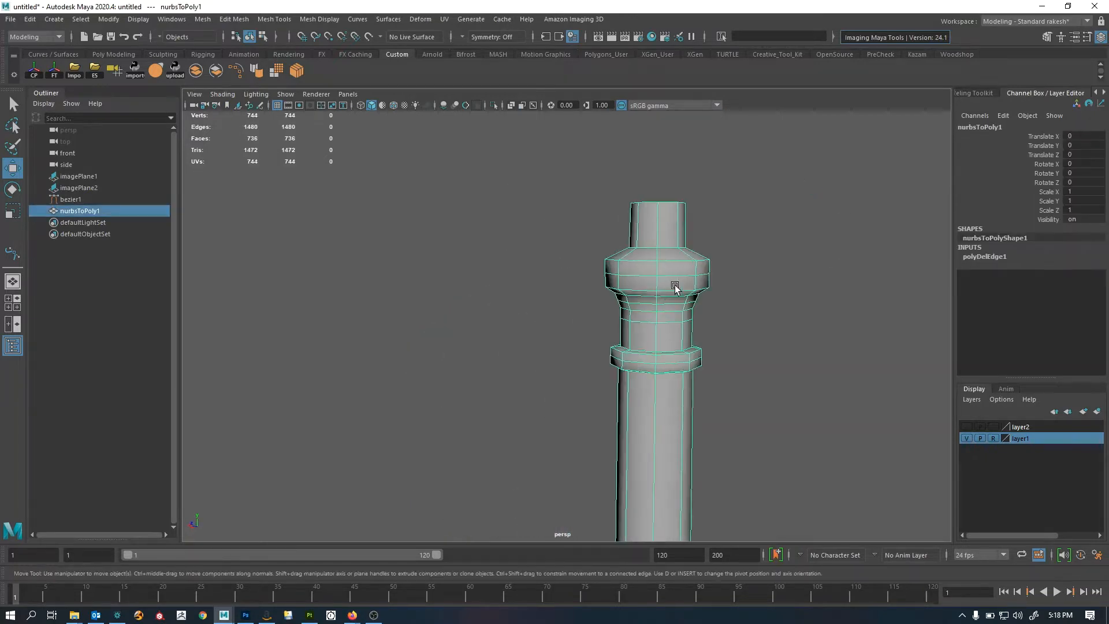
Raise the edge loop at the base of the neck slightly above the top collar
left_click_drag(656, 268, 626, 279, "alt")
right_click_drag(626, 280, 659, 324, "alt")
middle_click_drag(658, 324, 594, 349, "alt")
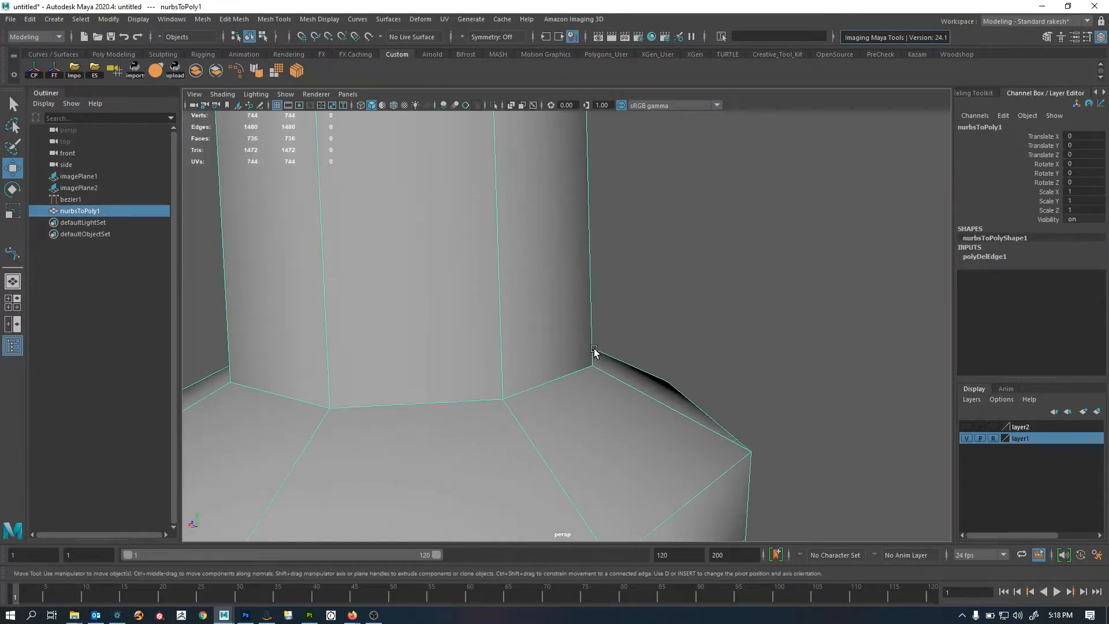
key("3")
right_click_drag(570, 386, 553, 353)
double_click(542, 333)
key("1")
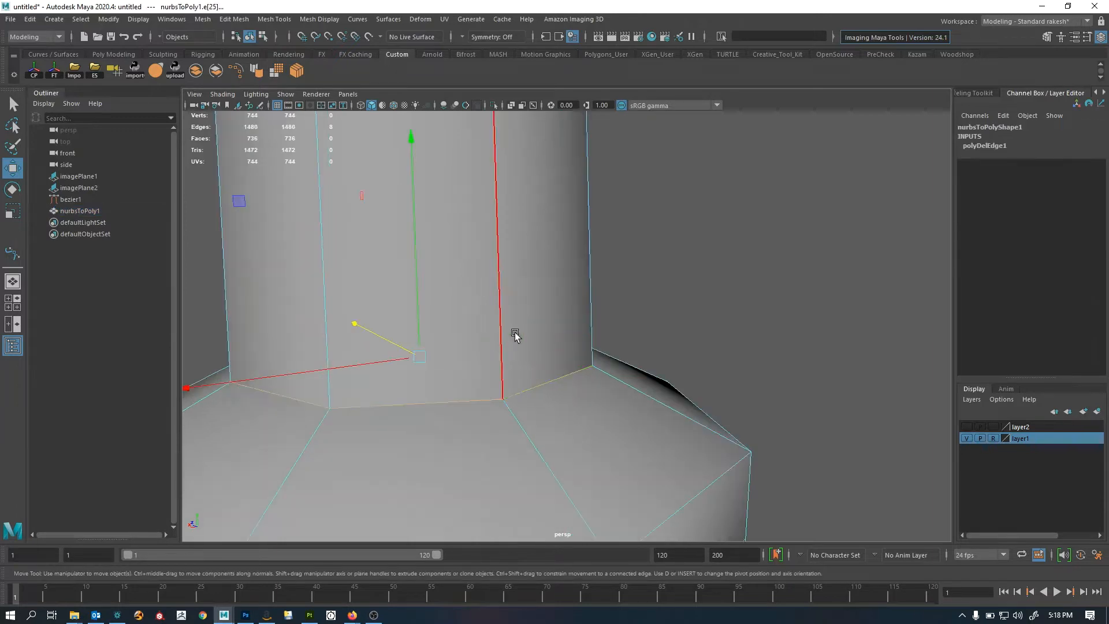
left_click_drag(410, 297, 418, 289)
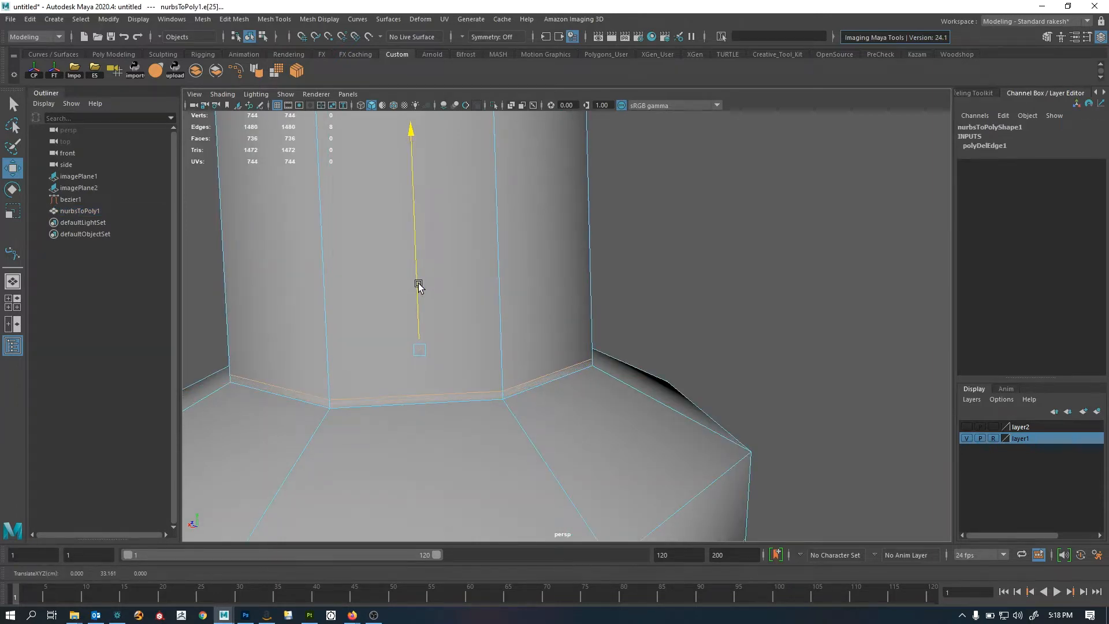
Inspect the area under the top collar and the upper joint of the ring below it in smooth preview
right_click_drag(523, 359, 473, 348, "alt")
middle_click_drag(476, 387, 510, 362, "alt")
right_click_drag(510, 362, 535, 359, "alt")
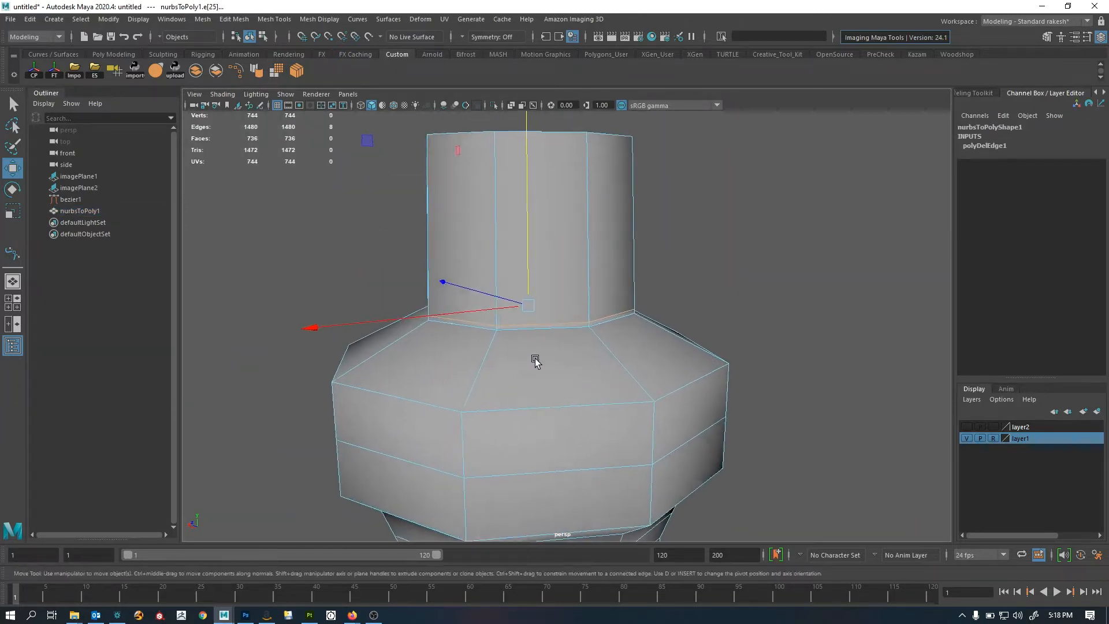
middle_click_drag(535, 359, 538, 325, "alt")
left_click_drag(538, 326, 537, 320, "alt")
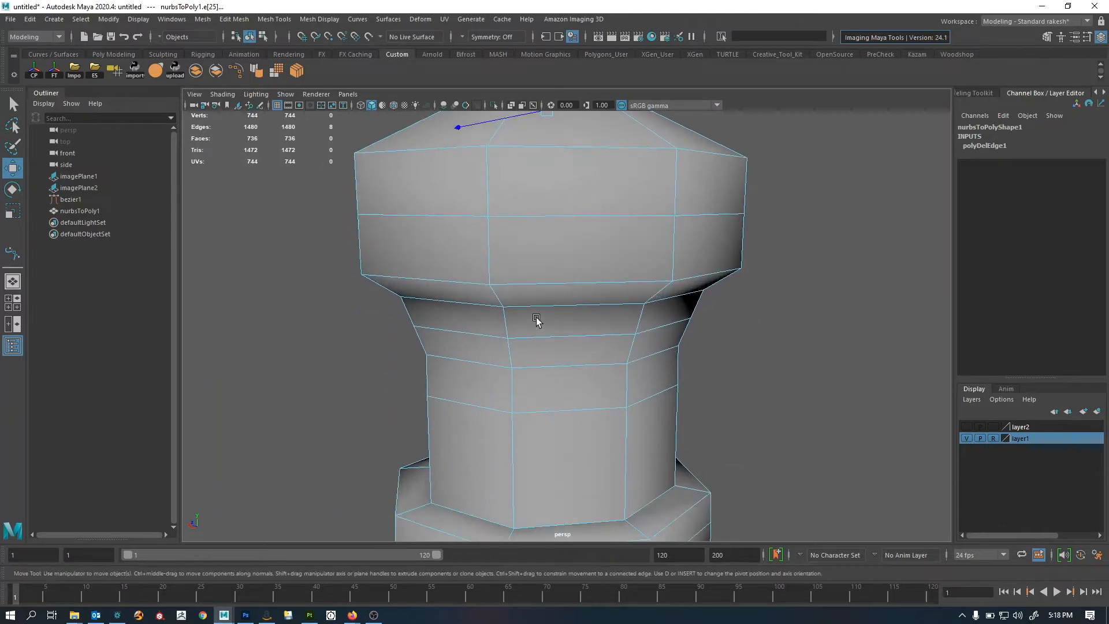
right_click_drag(706, 342, 641, 358, "alt")
middle_click_drag(571, 436, 570, 342, "alt")
right_click_drag(607, 304, 605, 304)
key("3")
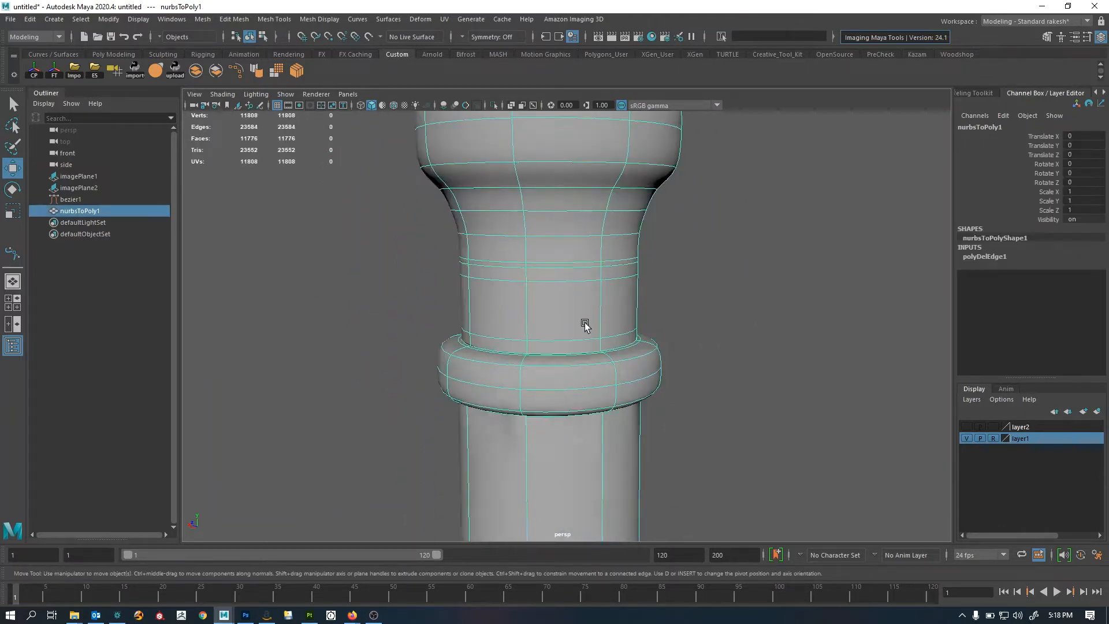
right_click_drag(565, 346, 643, 368, "alt")
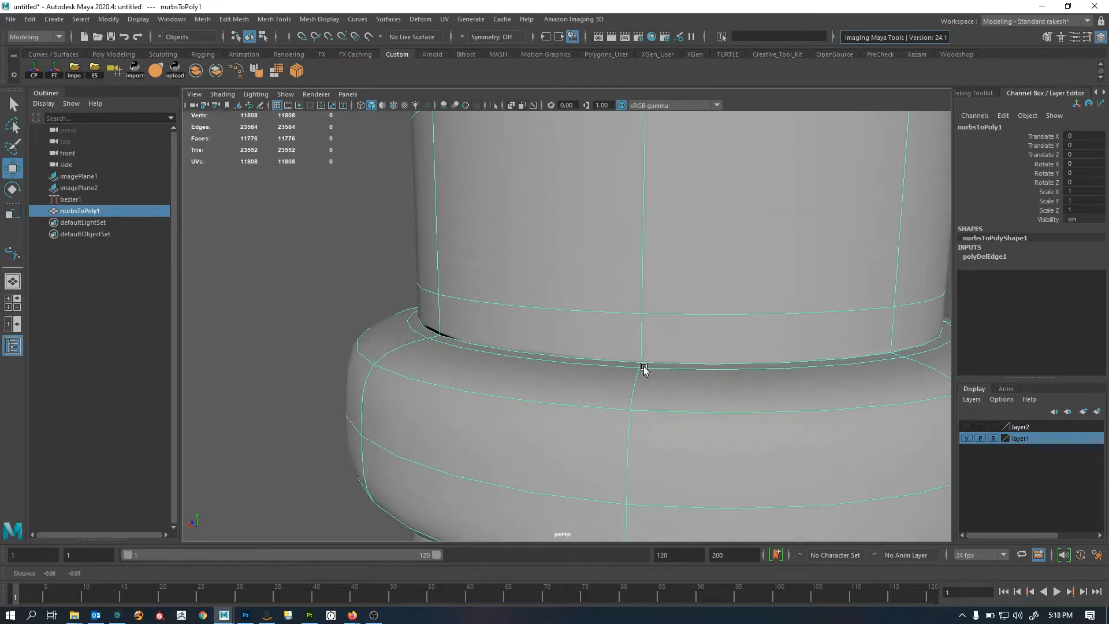
Delete the doubled edge loop where the upper shaft meets the top of the ring below the collar
right_click_drag(546, 399, 556, 355)
double_click(557, 354)
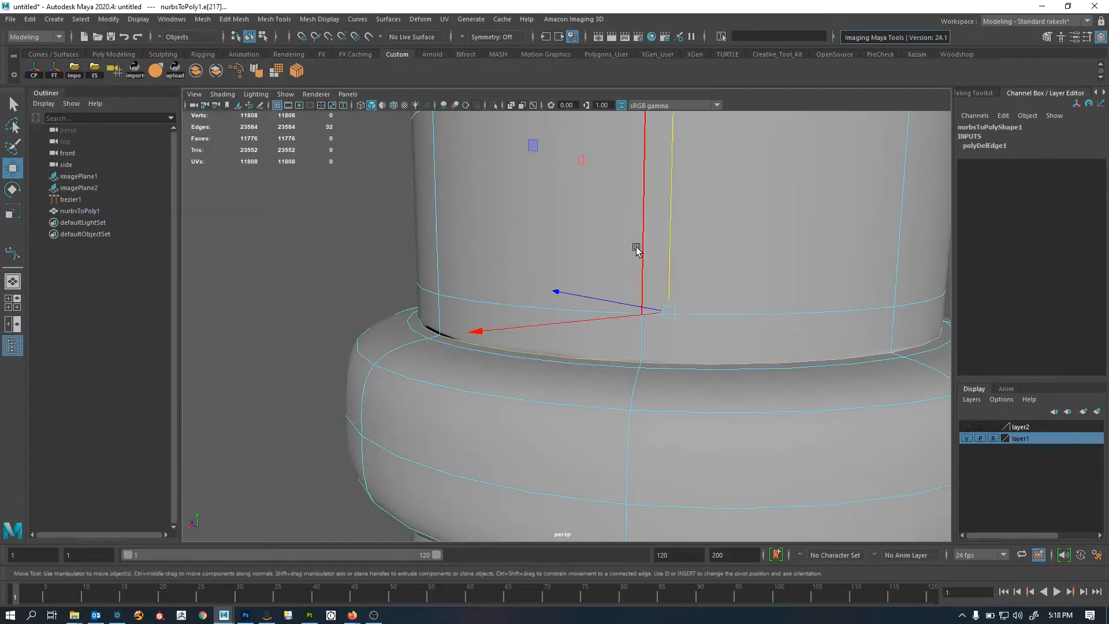
left_click_drag(668, 229, 670, 210)
key("ctrl+Delete")
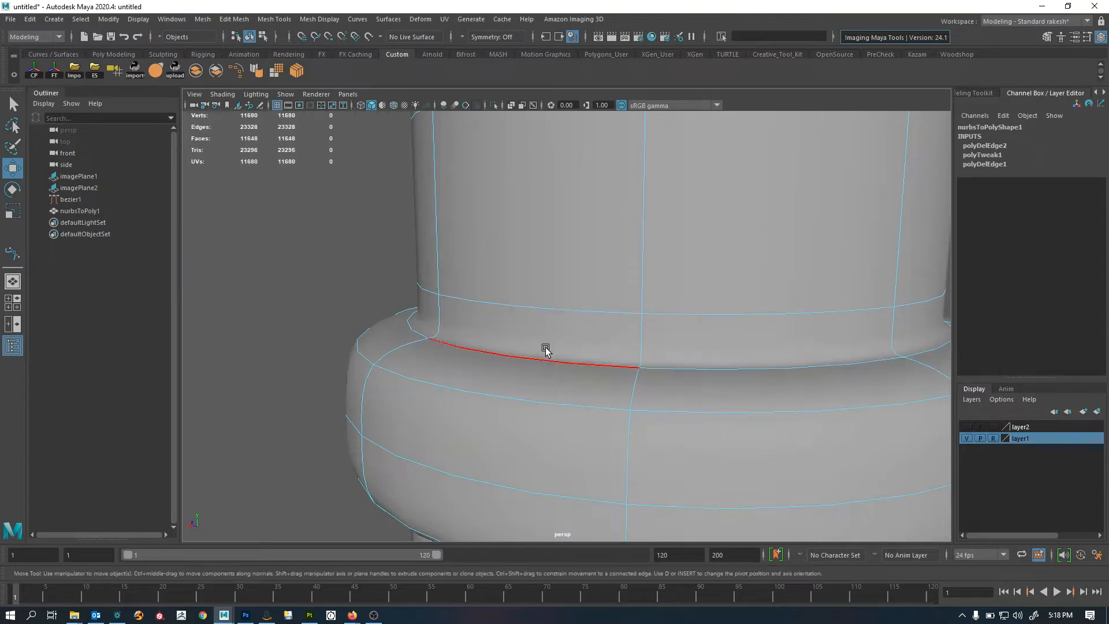
Raise the remaining shaft edge loop slightly above the ring in unsmoothed display
double_click(569, 313)
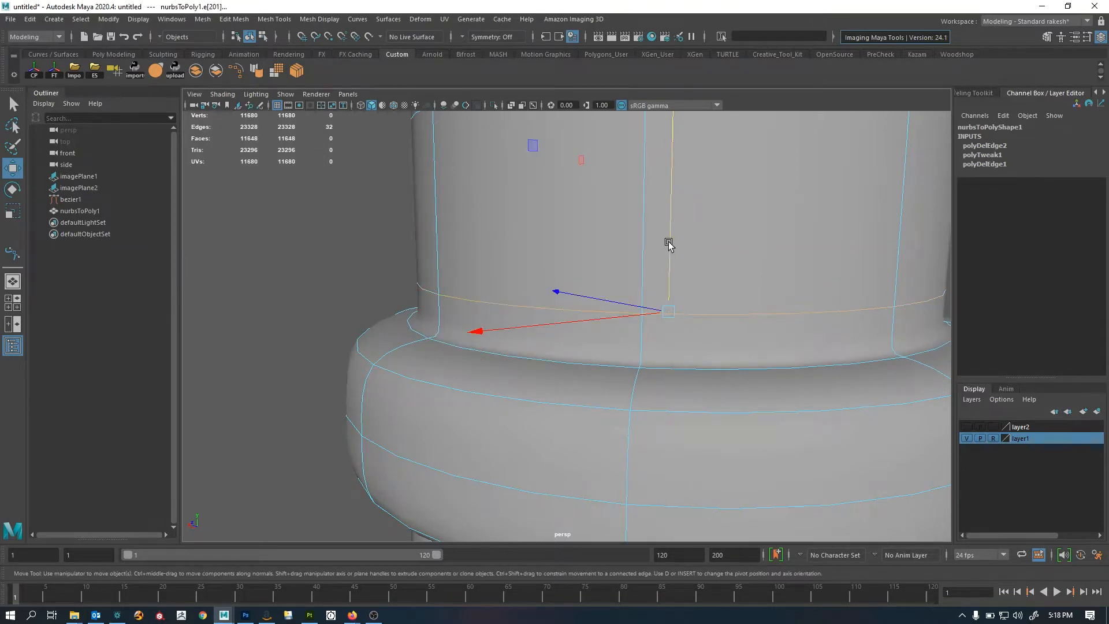
key("1")
left_click_drag(671, 261, 672, 250)
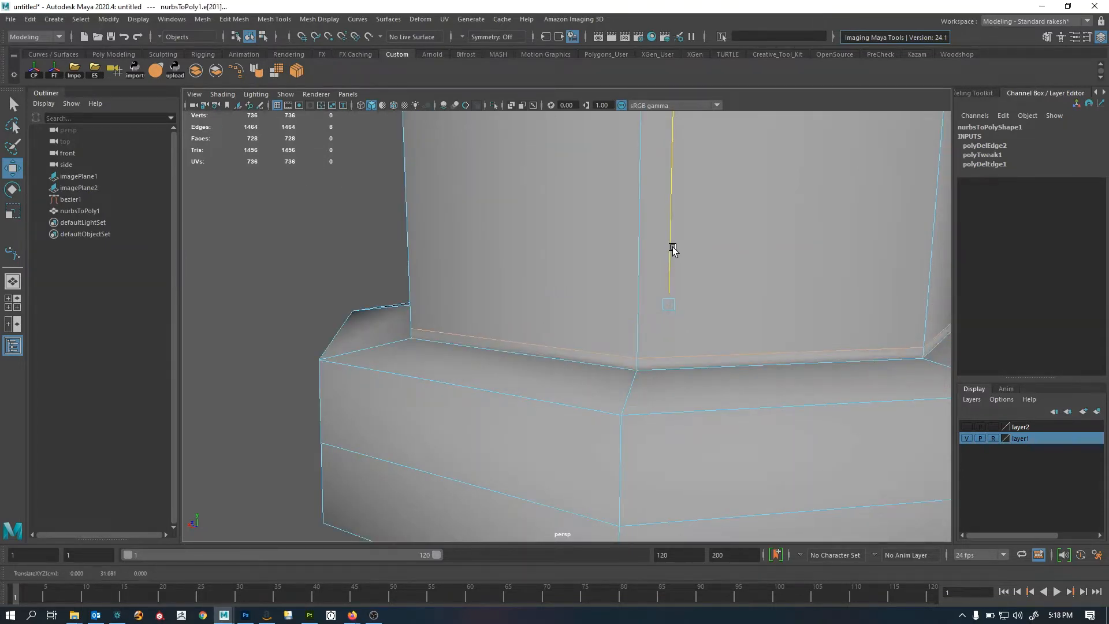
Delete the doubled edge loop where the ring's underside meets the main pole
left_click_drag(647, 376, 637, 326, "alt")
left_click_drag(618, 280, 587, 312, "alt")
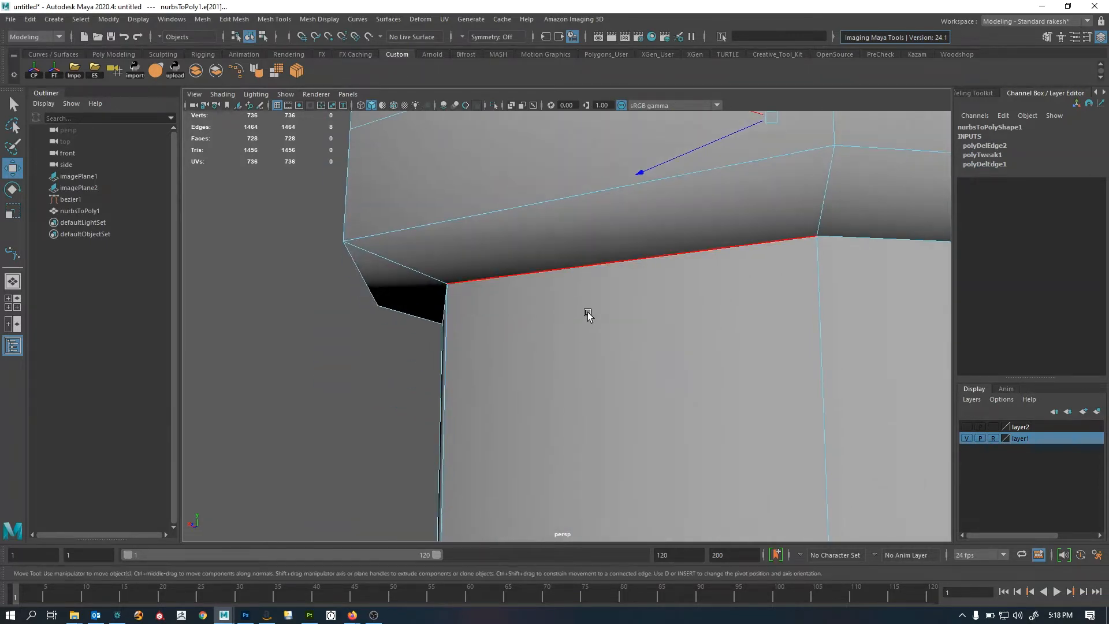
key("3")
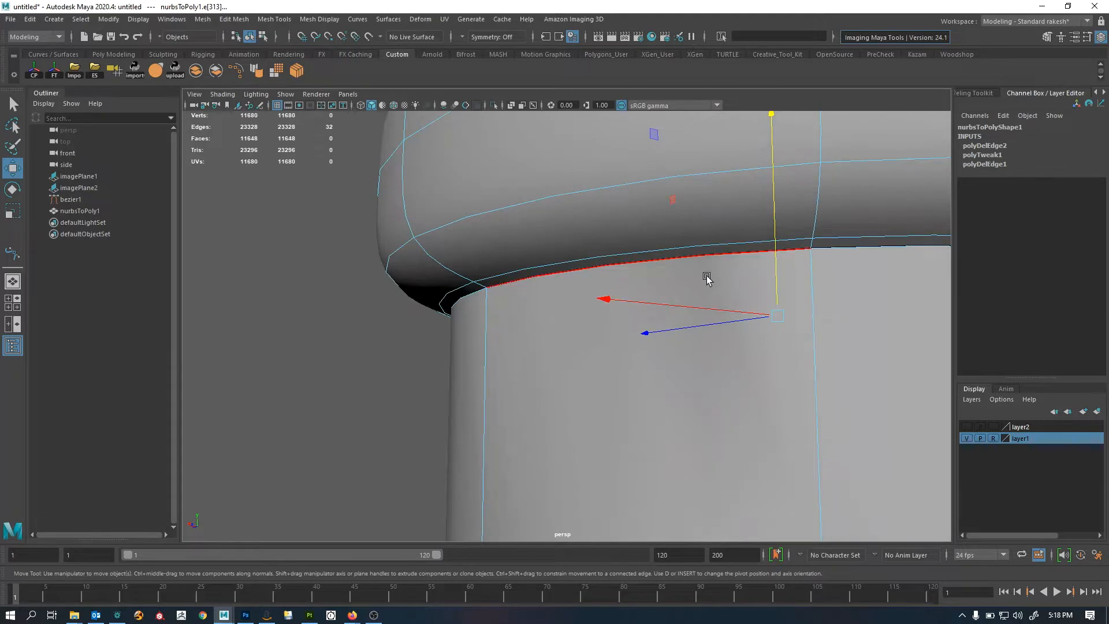
mouse_move(772, 222)
left_mouse_down()
mouse_move(778, 236)
mouse_move(778, 216)
left_mouse_up()
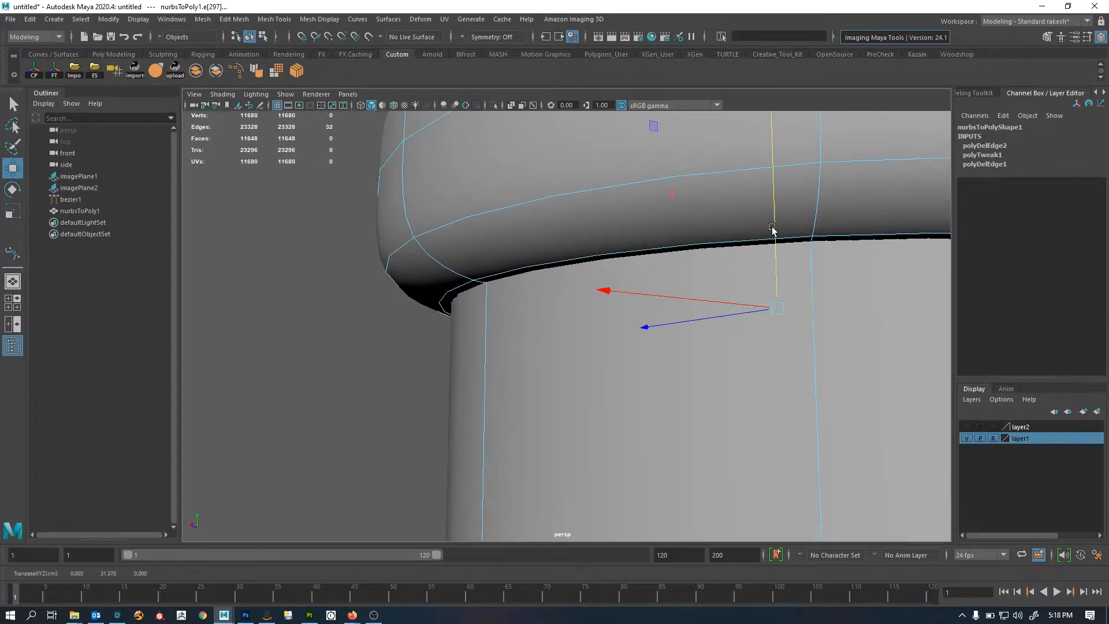
key("Delete")
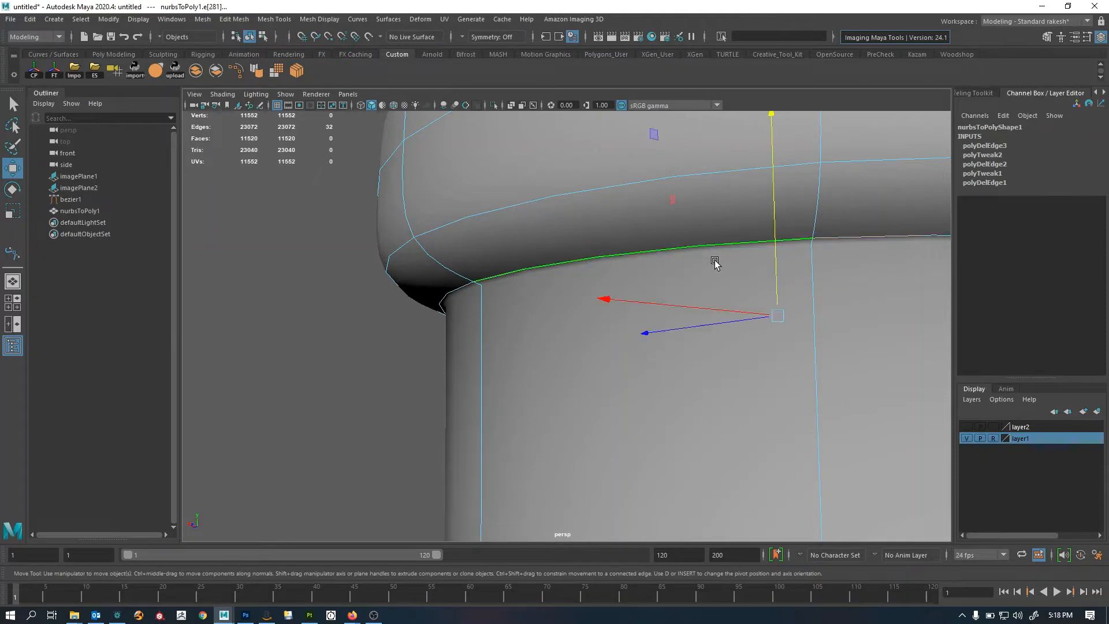
Examine the ring's underside and its surrounding edge loops in unsmoothed wireframe
scroll(712, 363, "down", 6)
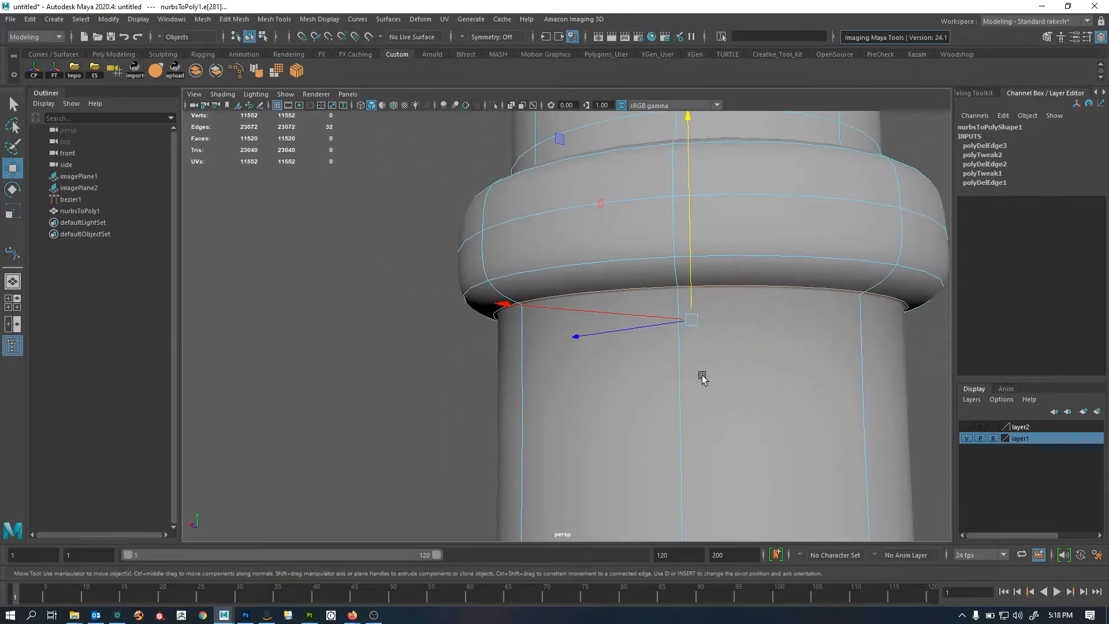
key("4")
mouse_move(656, 339)
left_mouse_down("alt")
mouse_move(663, 331)
mouse_move(601, 364)
mouse_move(523, 372)
mouse_move(553, 305)
mouse_move(492, 339)
left_mouse_up("alt")
key("f")
key("1")
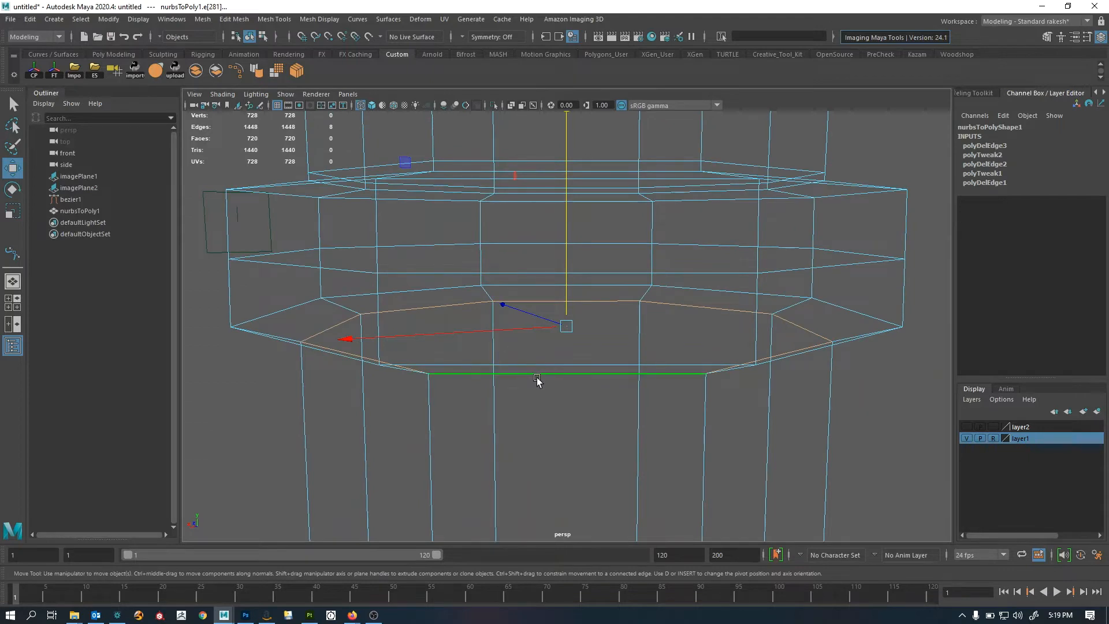
scroll(538, 378, "down", 6)
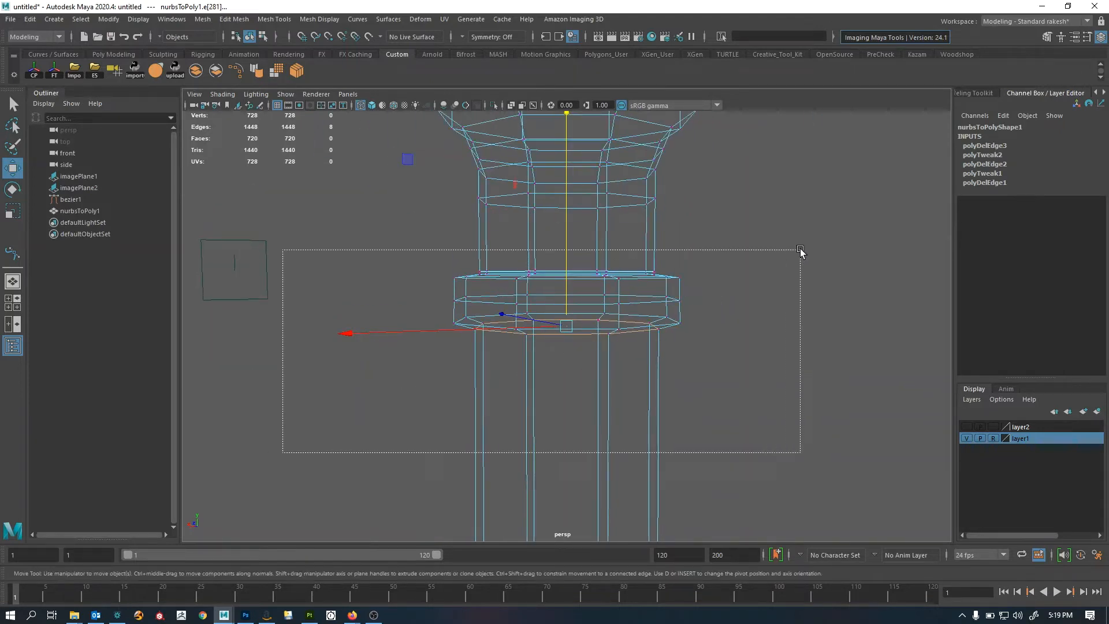
Select all vertices of the lamp post and merge them with a distance threshold of 0.01
left_click_drag(799, 250, 803, 254)
key("a")
key("F9")
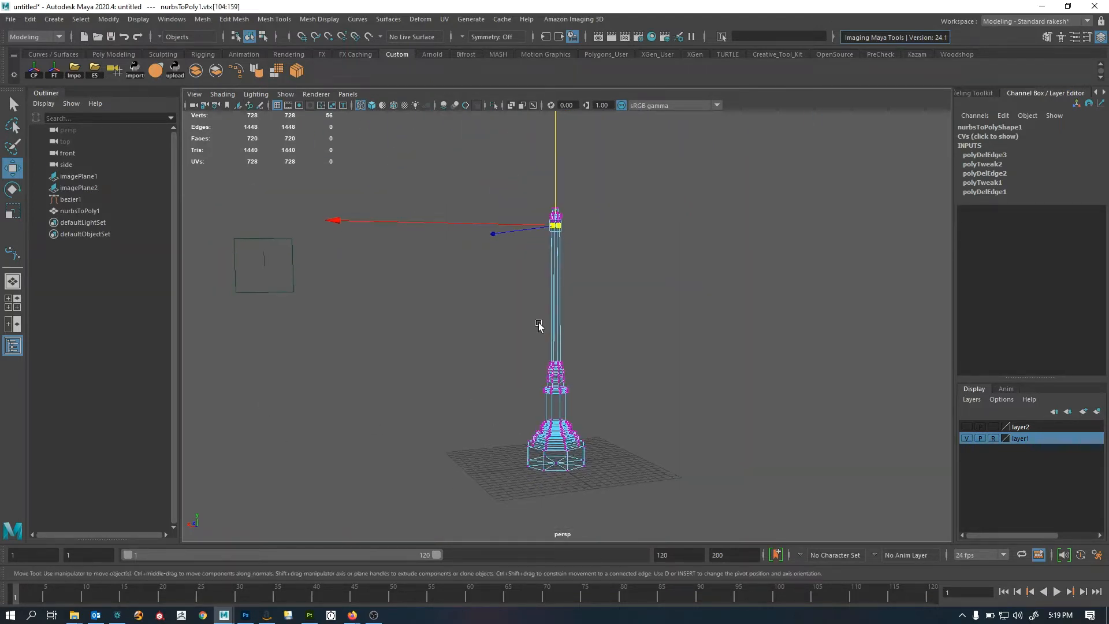
scroll(538, 323, "down", 5)
left_click_drag(393, 246, 391, 246)
scroll(868, 372, "up", 6)
middle_click_drag(675, 148, 685, 270, "alt")
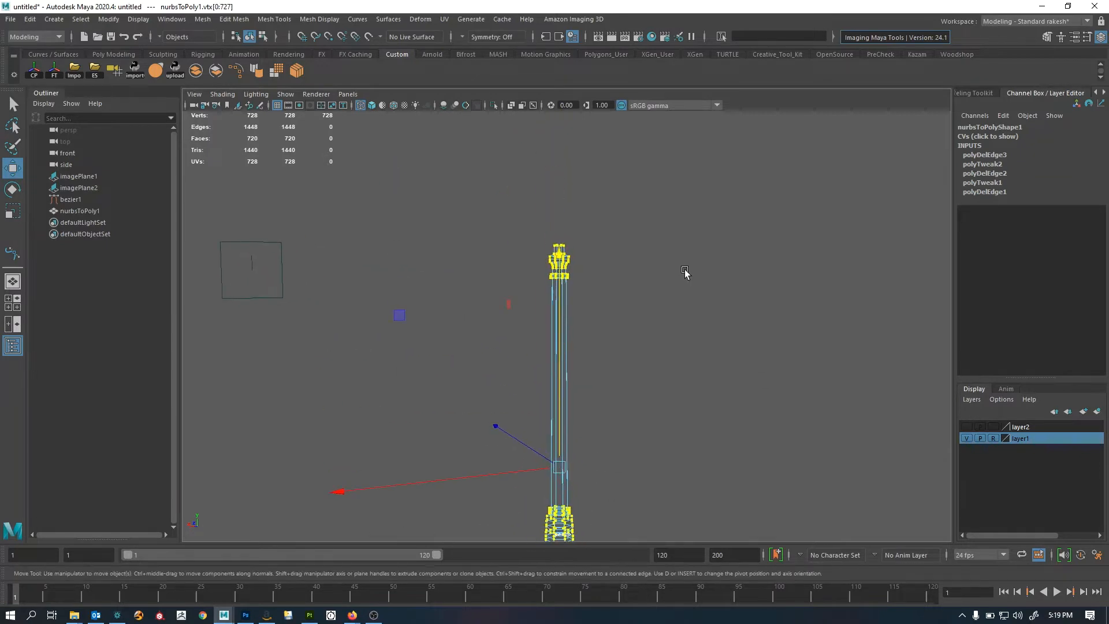
right_click_drag(741, 184, 742, 184, "shift")
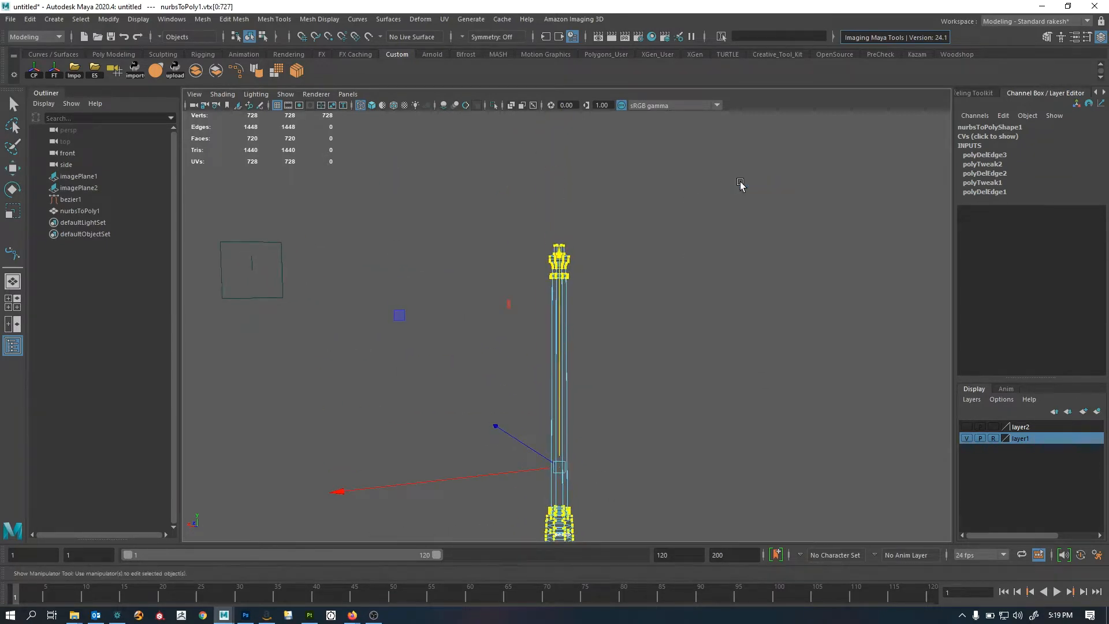
Check the merged vertices around the top collar and ring, and return the post to object mode in shaded display
right_click_drag(465, 263, 739, 249, "alt")
middle_click_drag(552, 235, 558, 380, "alt")
right_click_drag(507, 374, 776, 344, "alt")
middle_click_drag(571, 279, 573, 381, "alt")
key("F8")
key("q")
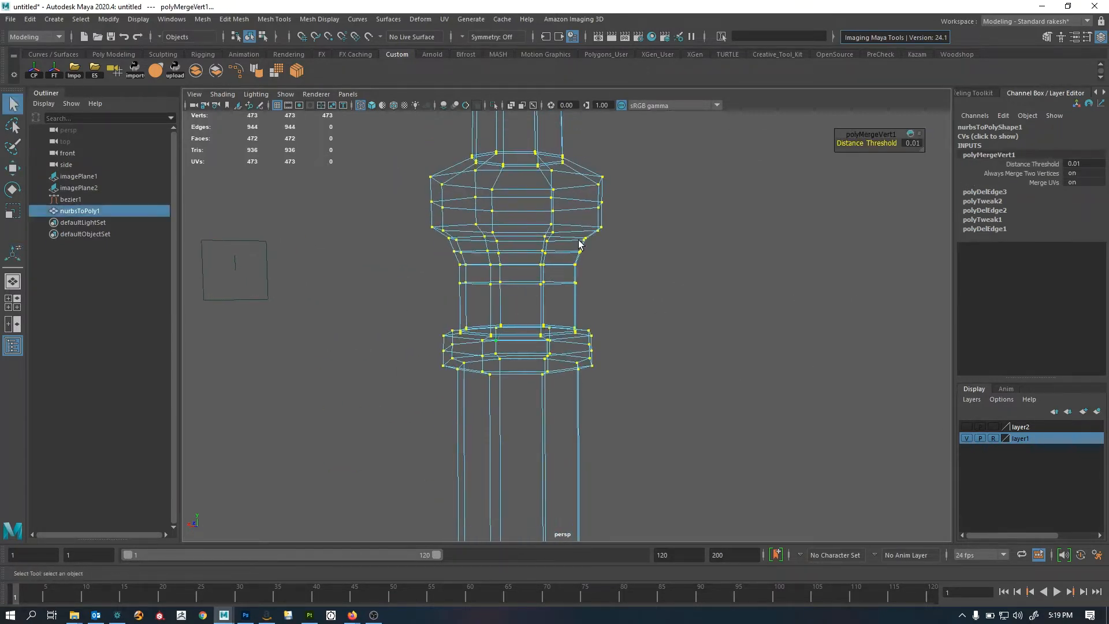
key("5")
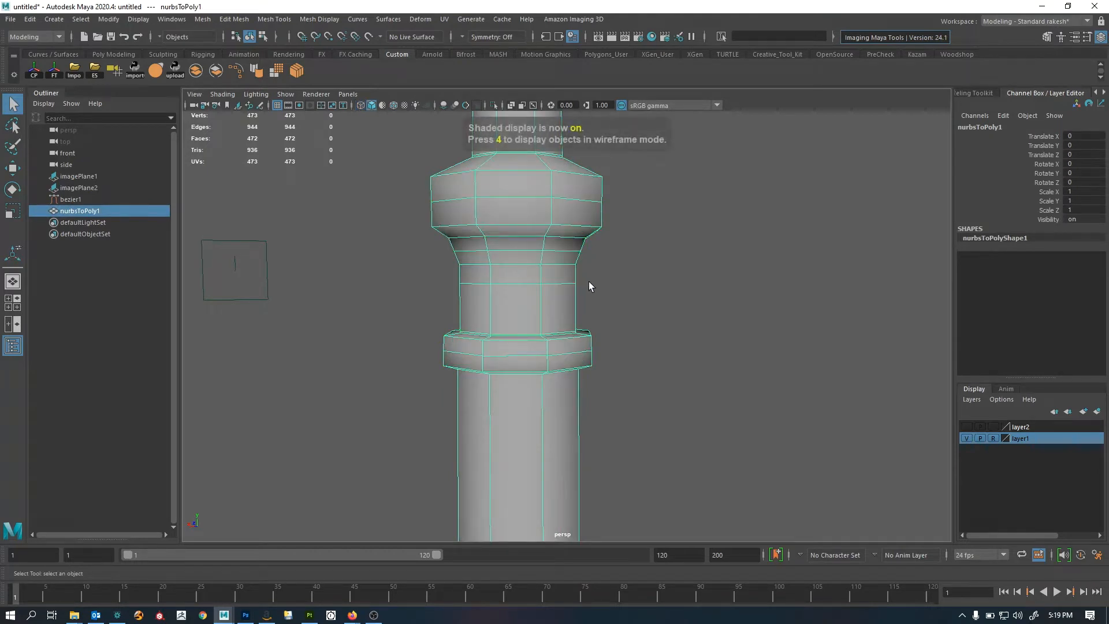
Compare the smoothed and unsmoothed display of the ring around the post and its underside
key("3")
left_click(602, 282)
middle_click_drag(542, 399, 542, 276, "alt")
left_click(542, 276)
scroll(590, 319, "up", 2)
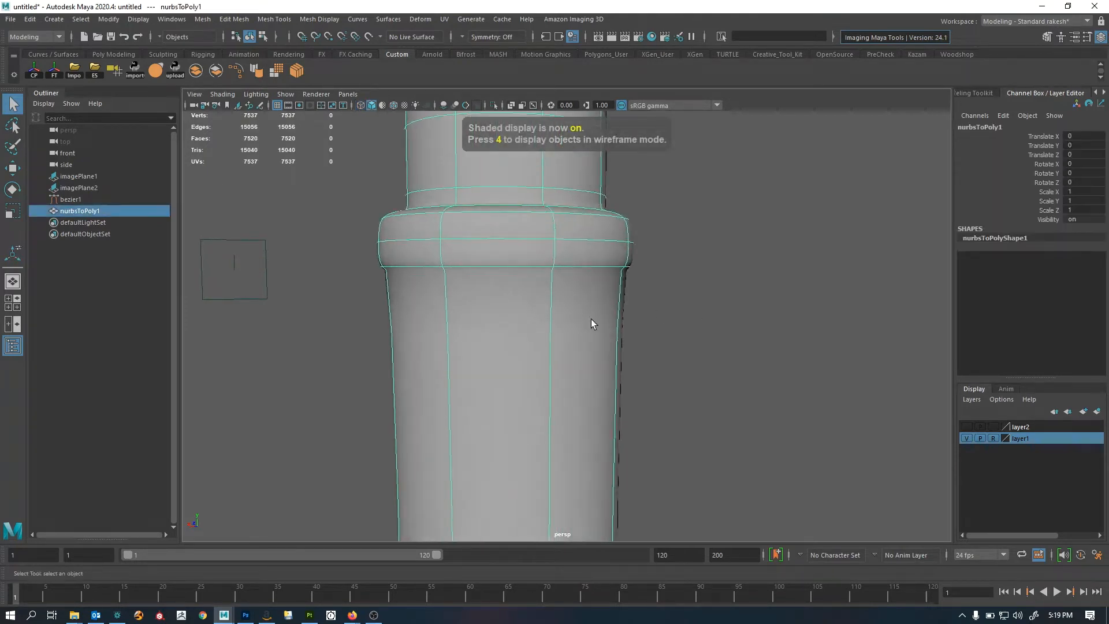
key("1")
scroll(510, 315, "up", 3)
scroll(501, 335, "up", 4)
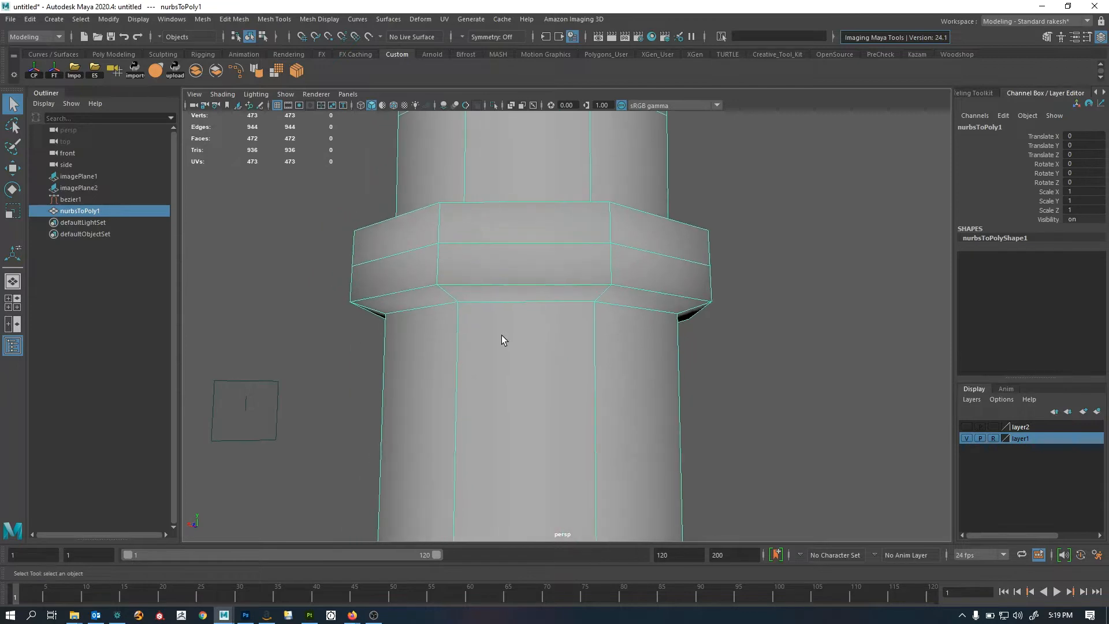
Insert an edge loop around the main pole just below the ring's underside, and return the post to object mode
right_click_drag(705, 306, 614, 314, "shift")
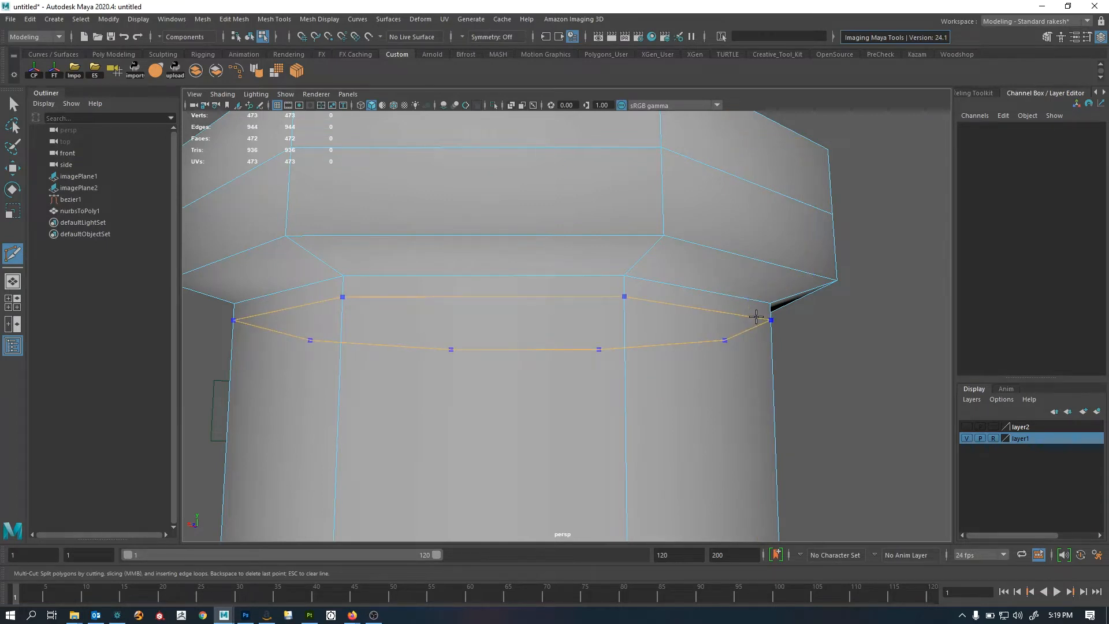
key("q")
right_click_drag(744, 320, 709, 267)
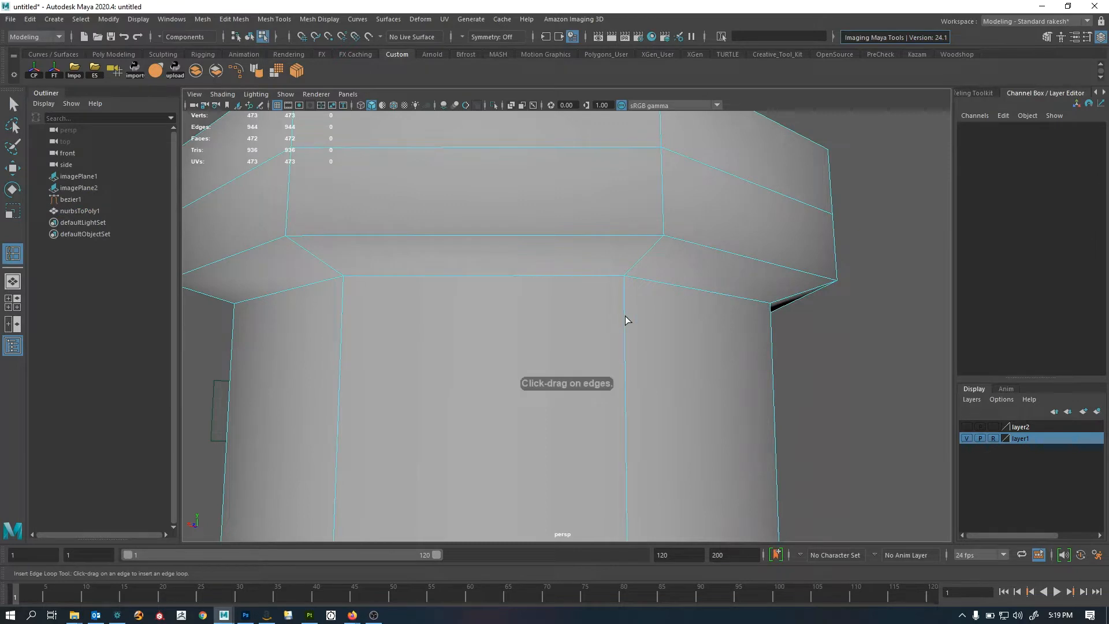
left_click_drag(625, 315, 626, 283)
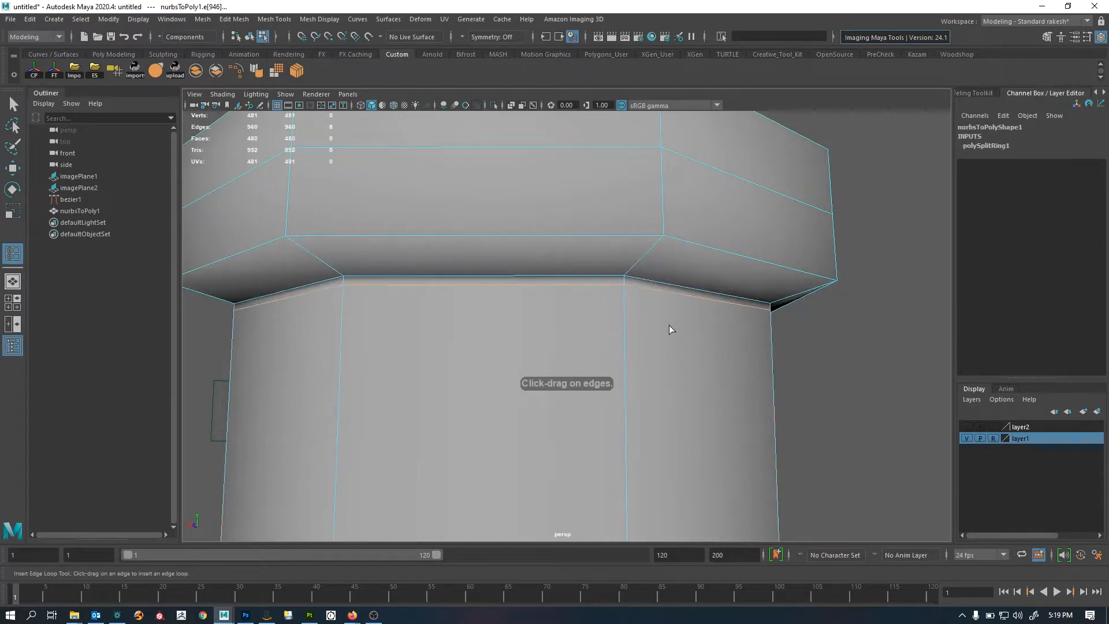
right_click_drag(689, 340, 569, 329, "alt")
right_click_drag(664, 245, 677, 232)
left_click(825, 244)
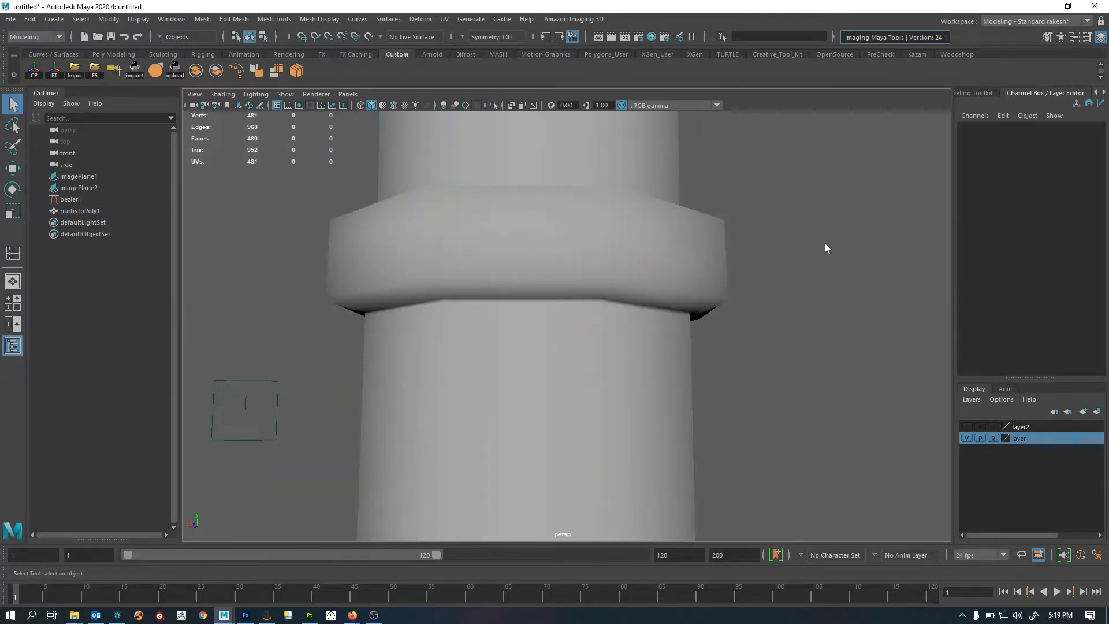
Inspect the post from the upper ring down to the lower collars and preview it smoothed
right_click_drag(825, 243, 705, 254, "alt")
left_click_drag(612, 318, 543, 340, "alt")
left_click(564, 374)
right_click_drag(705, 369, 376, 348, "alt")
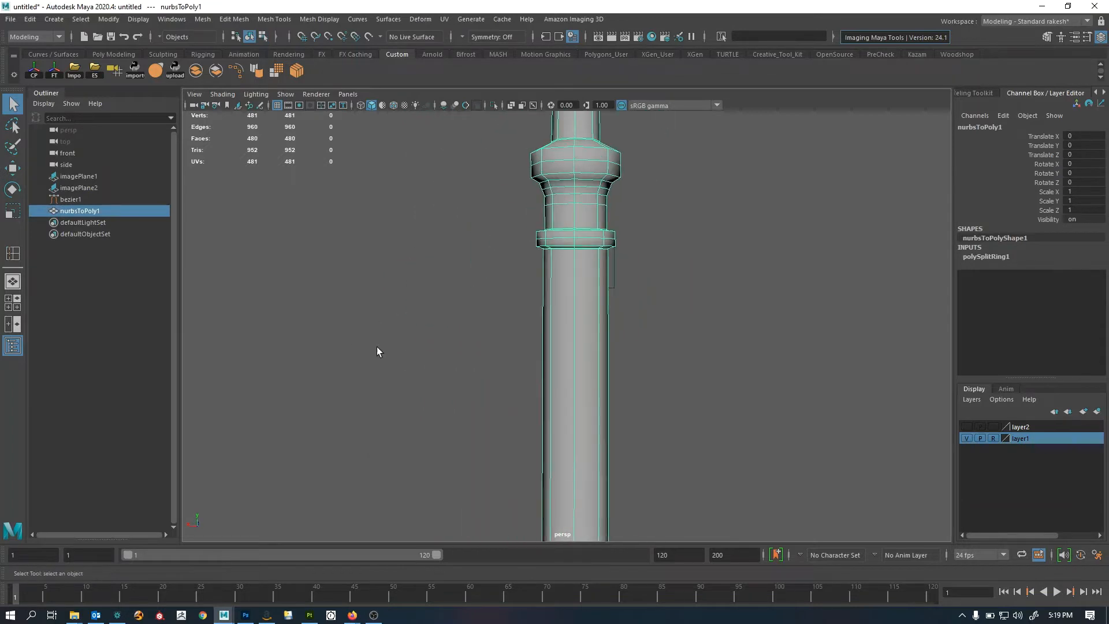
middle_click_drag(635, 416, 628, 255, "alt")
right_click_drag(718, 274, 567, 386, "alt")
middle_click_drag(621, 433, 622, 243, "alt")
right_click_drag(520, 370, 623, 370, "alt")
middle_click_drag(585, 420, 611, 358, "alt")
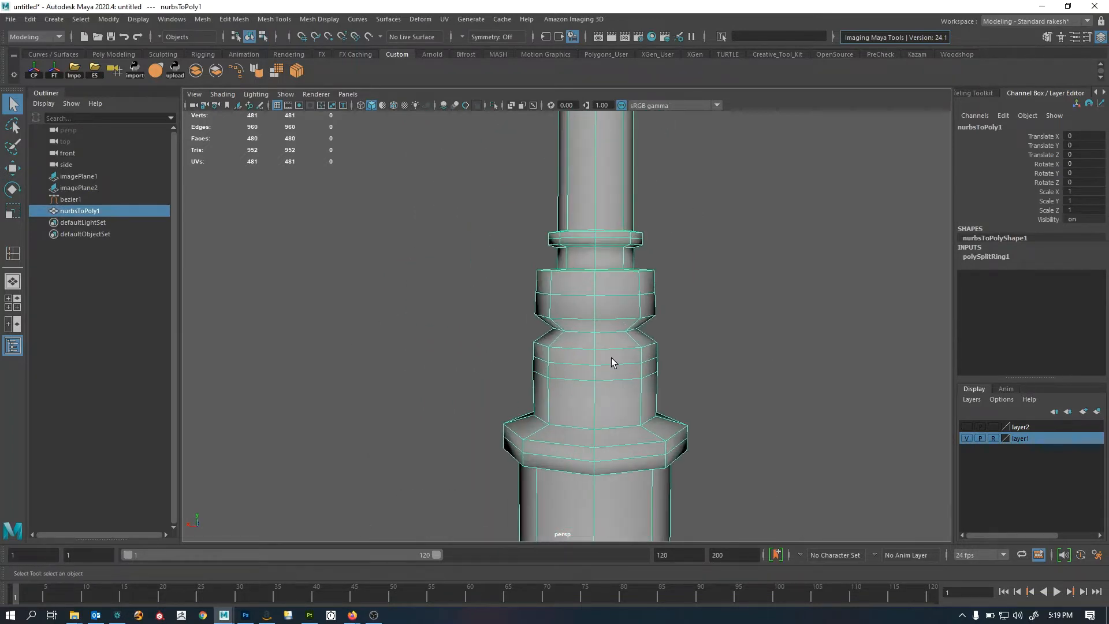
right_click_drag(566, 358, 641, 346, "alt")
middle_click_drag(593, 335, 542, 423, "alt")
right_click_drag(560, 341, 618, 311, "alt")
left_click_drag(589, 208, 571, 299, "alt")
key("3")
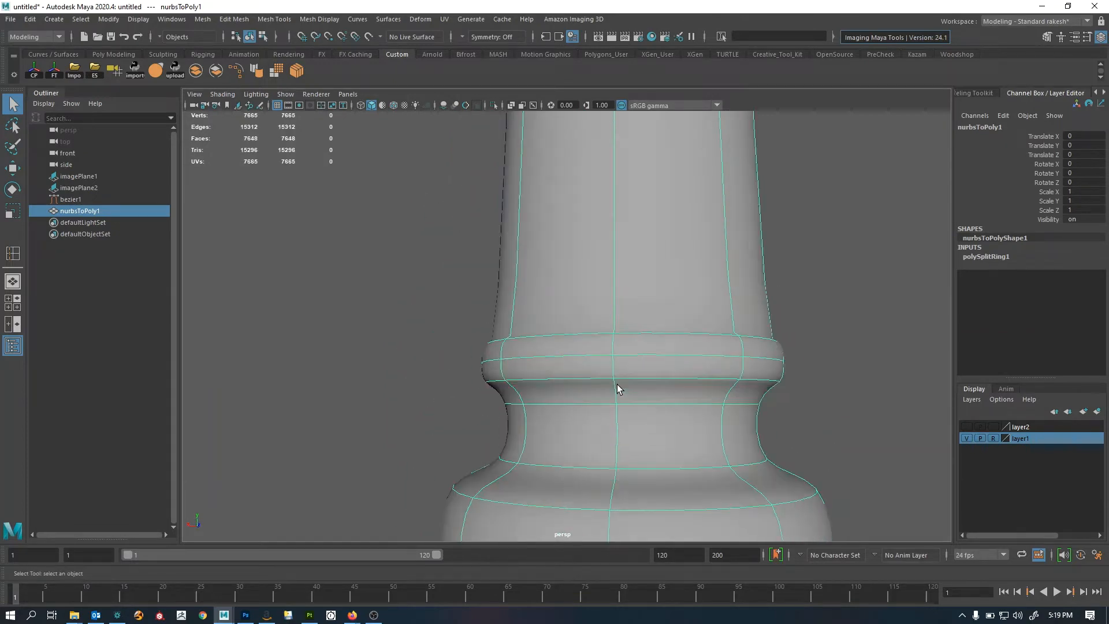
Select the edge loops in the creases beneath the small lower ring and around the collars directly below it
key("1")
right_click_drag(616, 384, 617, 349)
double_click(566, 393)
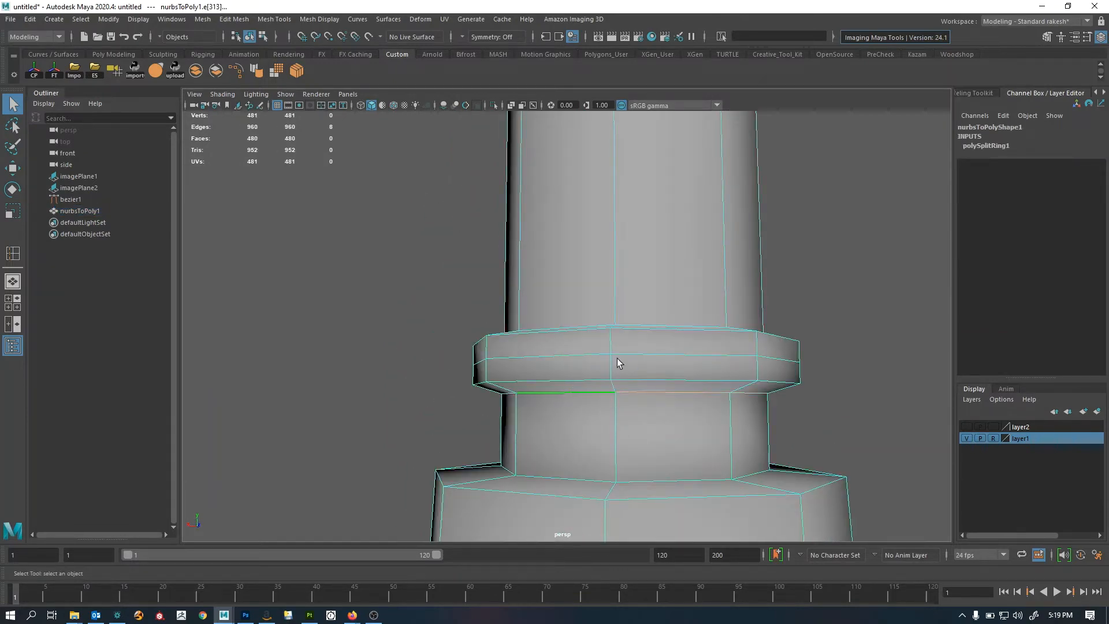
left_click_drag(619, 364, 591, 398, "alt")
middle_click_drag(590, 397, 593, 309, "alt")
right_click_drag(643, 295, 565, 323, "alt")
middle_click_drag(612, 369, 613, 309, "alt")
double_click(586, 303, "shift")
right_click_drag(709, 315, 601, 319, "alt")
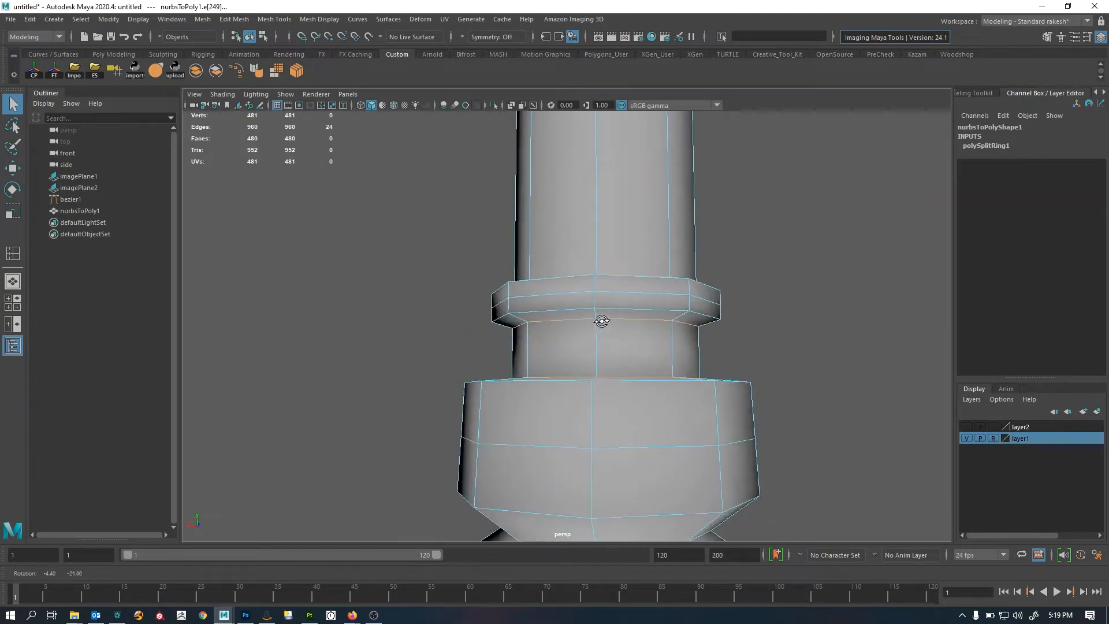
middle_click_drag(601, 319, 609, 286, "alt")
double_click(533, 403, "shift")
Add the crease loops at the wide lower collar and the column's foot to the edge selection
right_click_drag(767, 386, 630, 381, "alt")
middle_click_drag(631, 381, 650, 203, "alt")
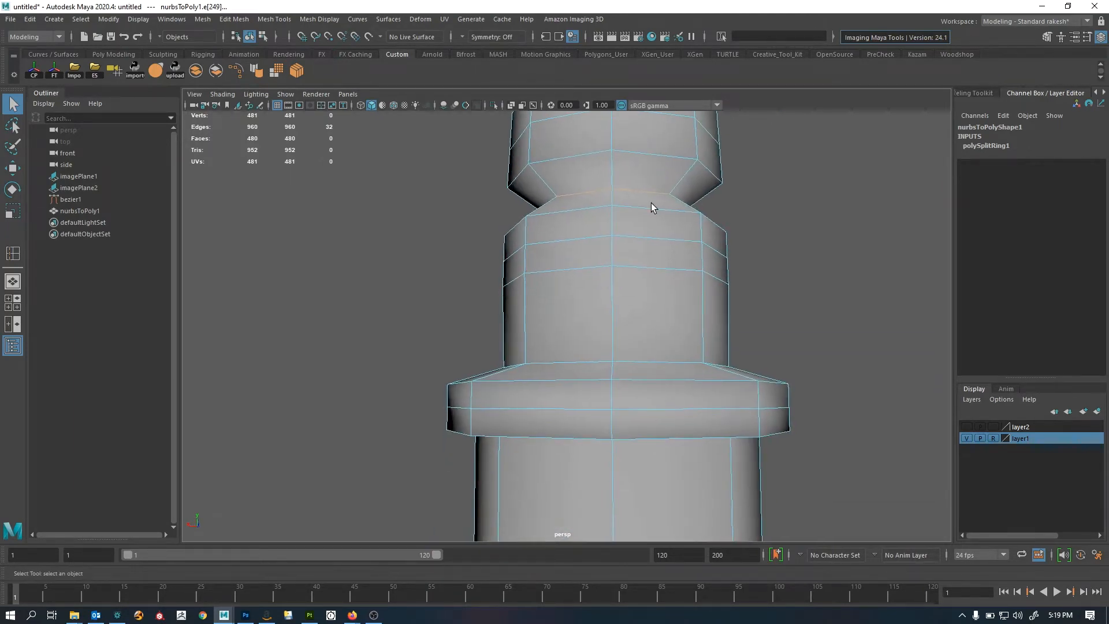
left_click_drag(614, 347, 617, 296, "alt")
double_click(567, 354, "shift")
middle_click_drag(618, 296, 618, 291, "alt")
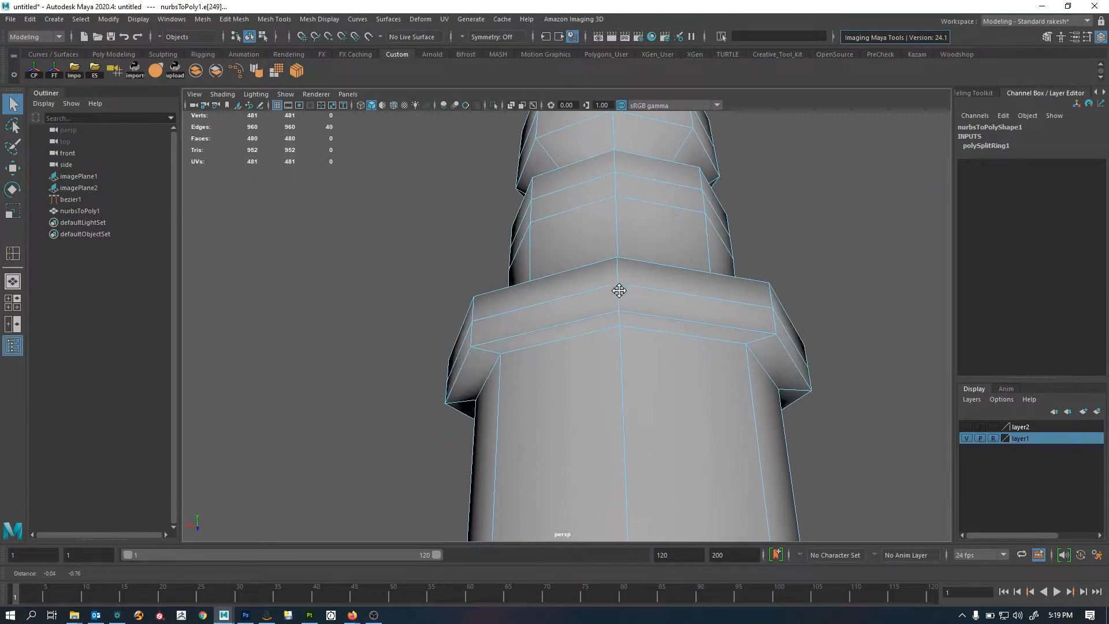
right_click_drag(616, 338, 560, 347, "alt")
left_click_drag(569, 358, 582, 441, "alt")
middle_click_drag(582, 453, 622, 295, "alt")
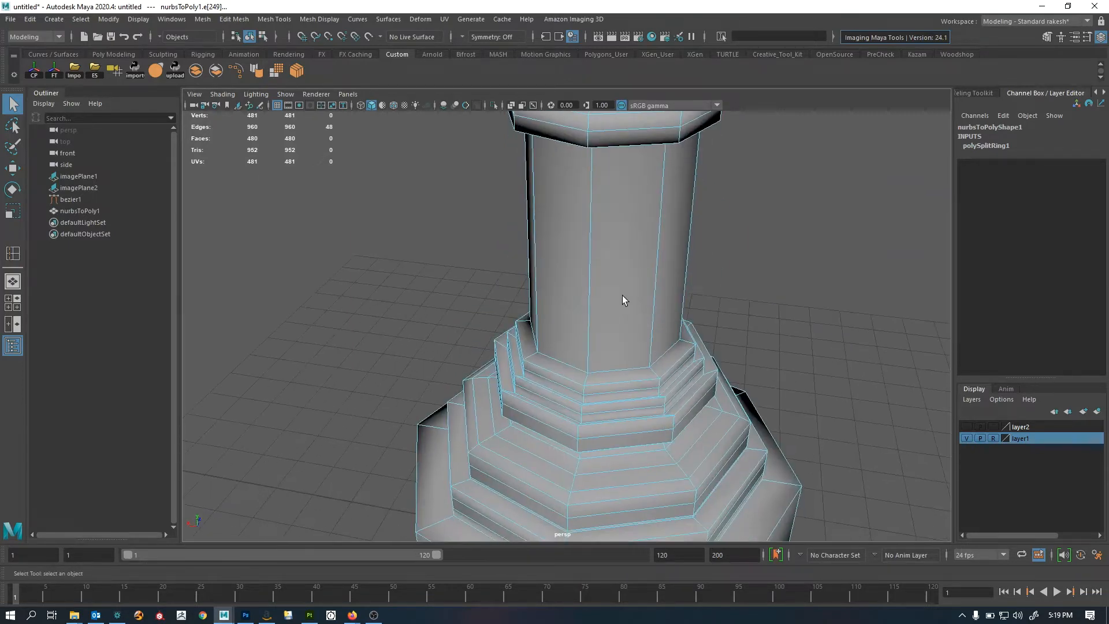
right_click_drag(622, 296, 682, 324, "alt")
middle_click_drag(581, 433, 614, 277, "alt")
double_click(607, 262, "shift")
Examine the stepped base's edge loops from several angles, unsmoothed and smoothed
left_click_drag(607, 262, 601, 297, "alt")
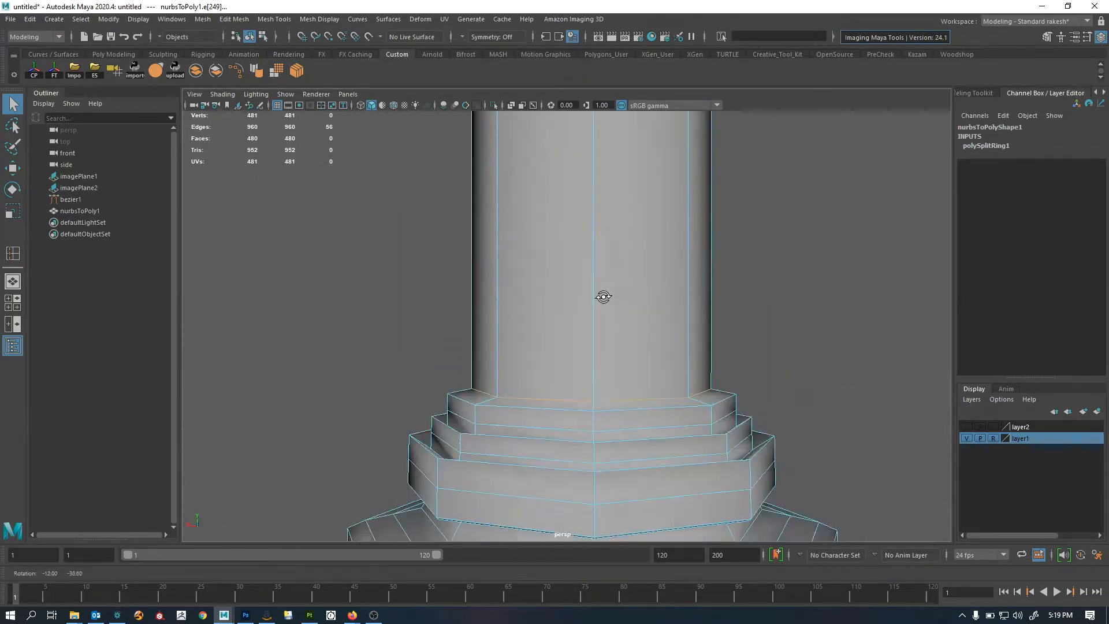
middle_click_drag(601, 297, 640, 253, "alt")
left_click_drag(639, 253, 612, 324, "alt")
middle_click_drag(612, 324, 601, 300, "alt")
middle_click_drag(635, 252, 635, 272, "alt")
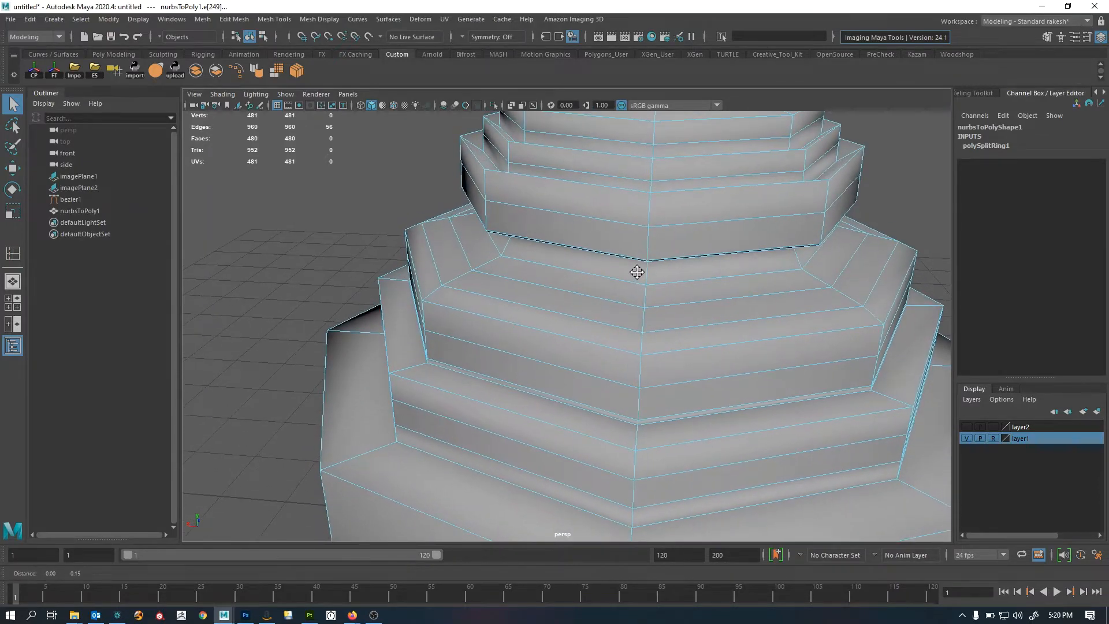
left_click_drag(636, 272, 646, 282, "alt")
right_click_drag(646, 282, 583, 281, "alt")
middle_click_drag(580, 281, 586, 333, "alt")
right_click_drag(586, 333, 550, 324, "alt")
left_click_drag(550, 324, 678, 331, "alt")
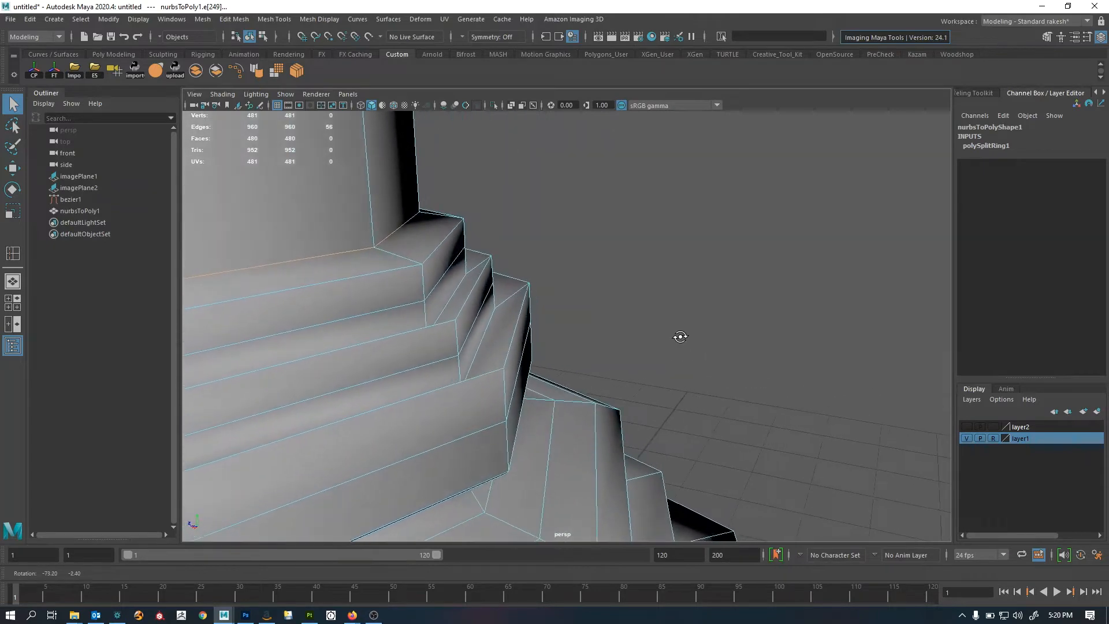
middle_click_drag(577, 329, 684, 324, "alt")
key("3")
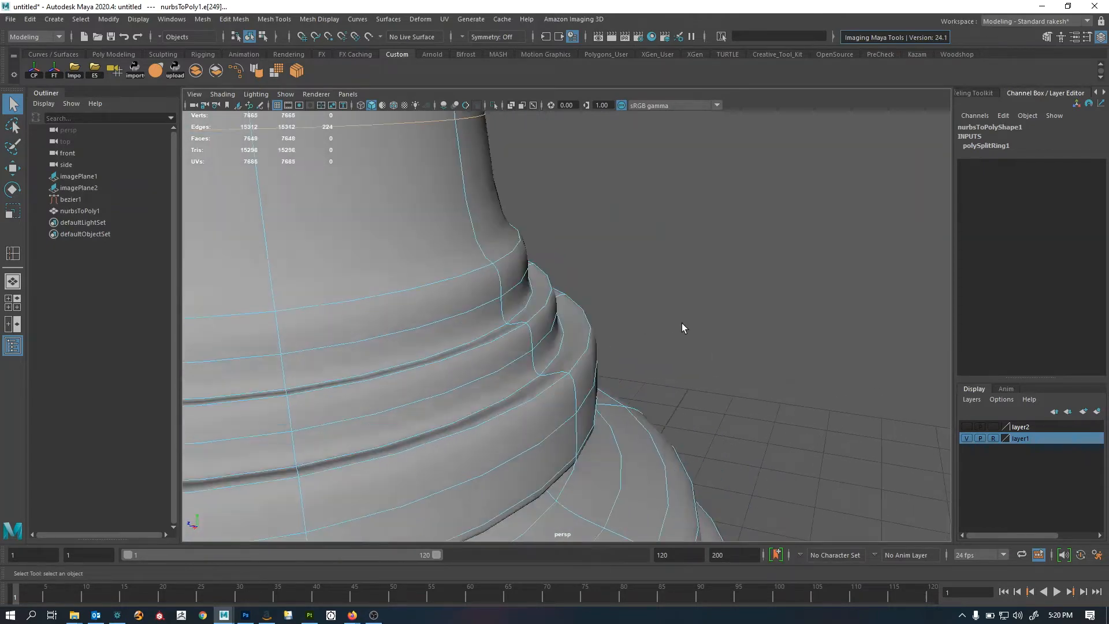
Bevel the selected crease edge loops on the unsmoothed post and clear the selection
right_click_drag(681, 323, 300, 319, "alt")
middle_click_drag(539, 292, 563, 399, "alt")
key("1")
right_click_drag(637, 381, 391, 303, "alt")
key("ctrl+b")
key("q")
left_click(730, 258)
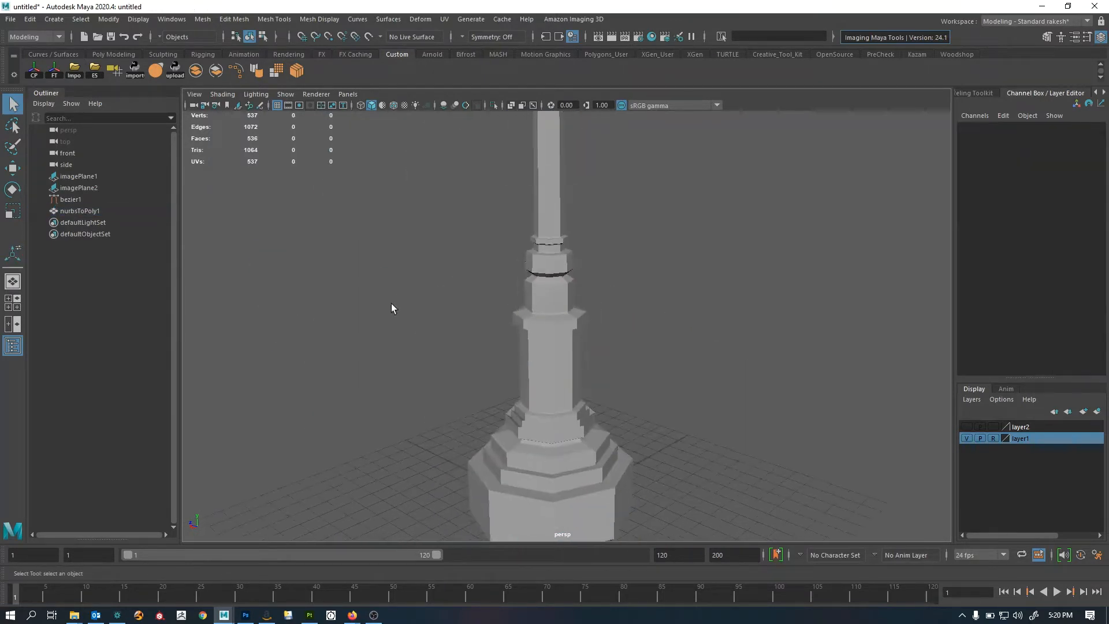
Bevel the edge loops around the top of the octagonal base block with a fraction of 0.2 and 1 segment
left_click(573, 314)
right_click_drag(576, 346, 716, 428, "alt")
left_click_drag(716, 427, 611, 281, "alt")
key("F10")
double_click(547, 320)
left_click_drag(547, 320, 548, 344, "alt")
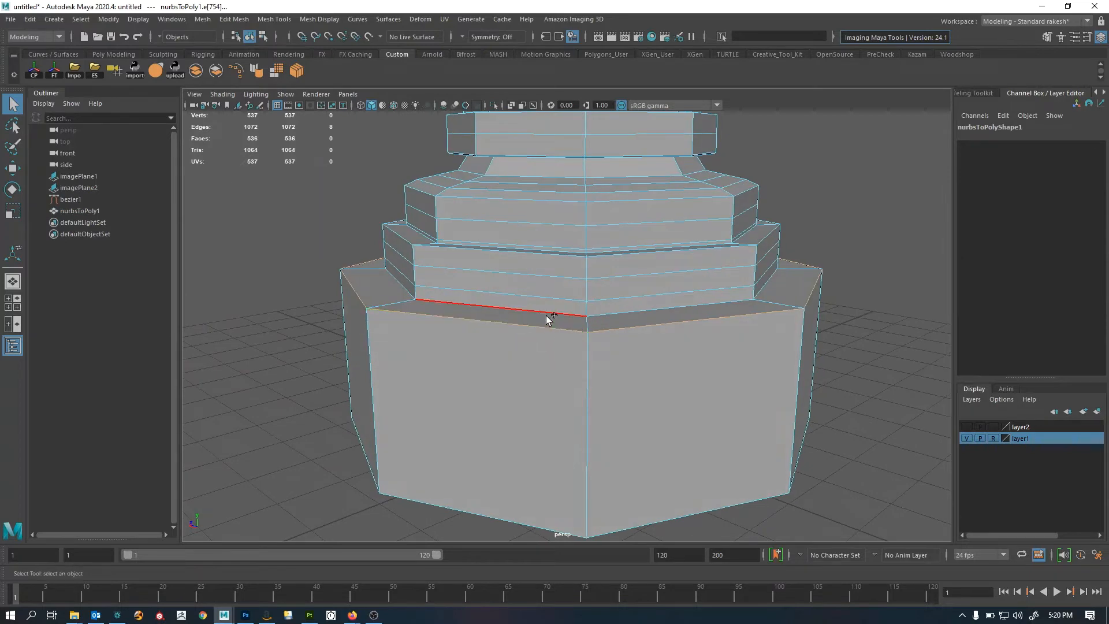
left_click_drag(544, 403, 488, 404, "alt")
key("ctrl+b")
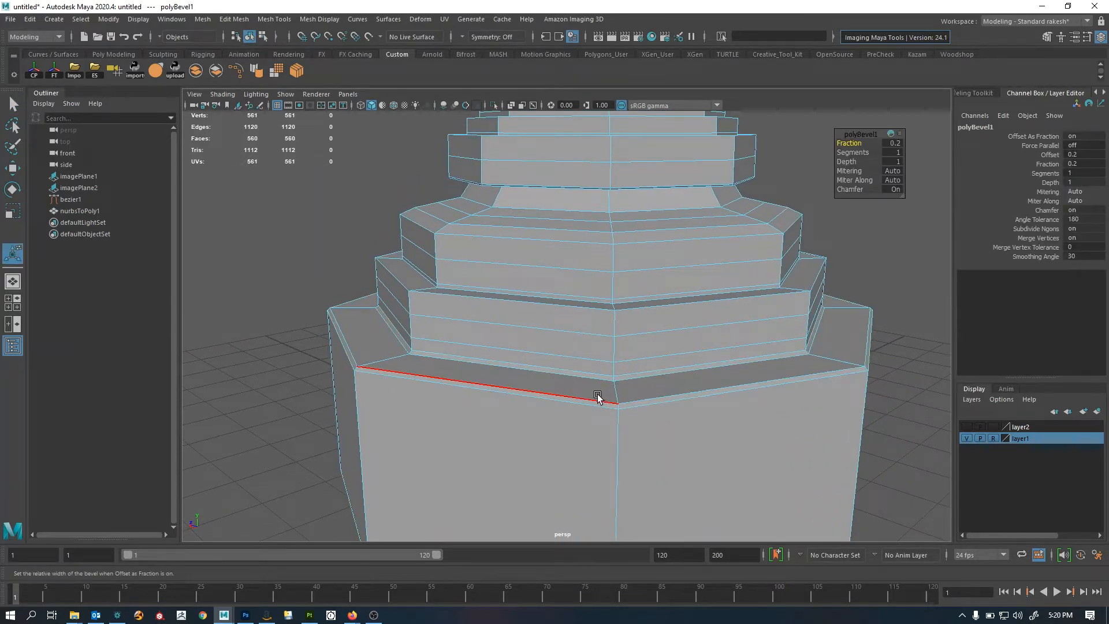
Collapse the surplus edges in the groove beneath the stepped ring of the smoothed base
right_click_drag(597, 397, 670, 307)
key("3")
right_click_drag(743, 381, 753, 250, "alt")
right_click_drag(611, 278, 630, 341, "alt")
middle_click_drag(598, 294, 587, 388, "alt")
left_click_drag(587, 388, 537, 347, "alt")
right_click_drag(537, 347, 762, 351, "alt")
left_click_drag(762, 351, 668, 311, "alt")
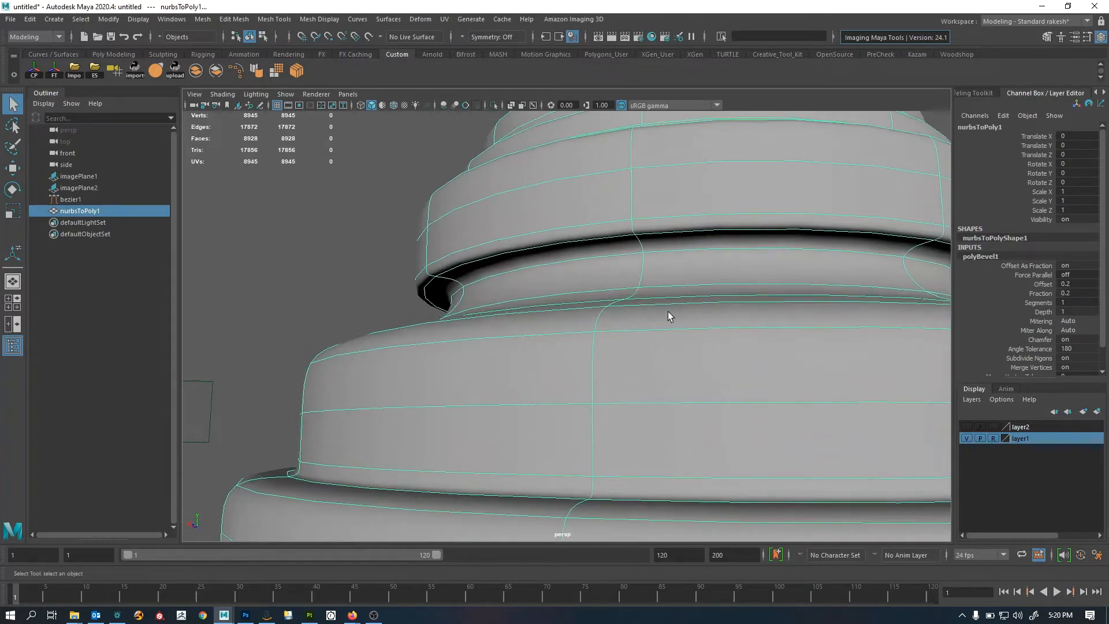
right_click_drag(668, 311, 582, 271)
left_click(642, 250)
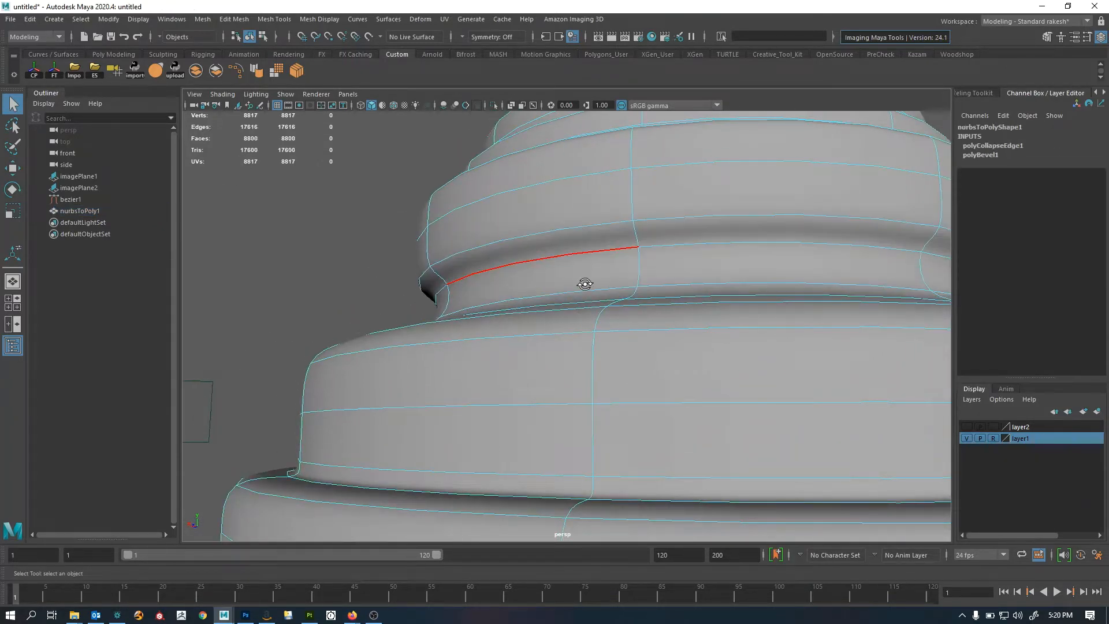
Delete an edge loop on the stepped base, return to object mode and select the whole post
left_click_drag(584, 285, 615, 310, "alt")
right_click_drag(615, 310, 784, 369, "alt")
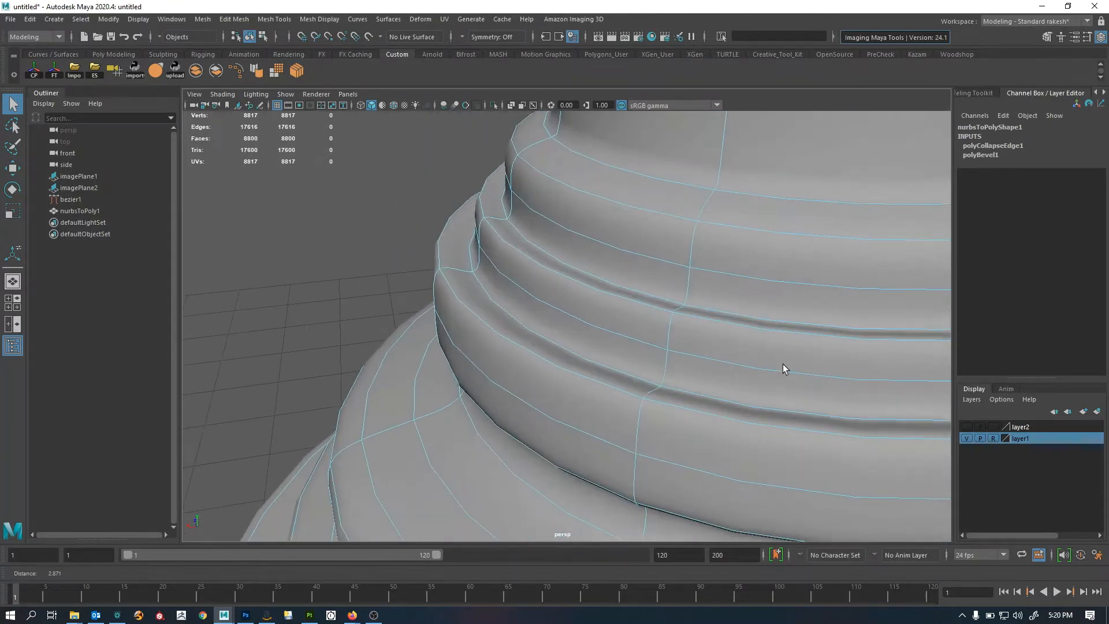
key("ctrl+Delete")
right_click_drag(612, 331, 546, 364, "alt")
left_click_drag(546, 363, 538, 318, "alt")
right_click_drag(736, 250, 788, 212)
left_click(797, 225)
right_click_drag(756, 289, 745, 303, "alt")
scroll(455, 227, "down", 8)
left_click_drag(620, 328, 497, 310, "alt")
scroll(577, 344, "up", 5)
left_click(576, 344)
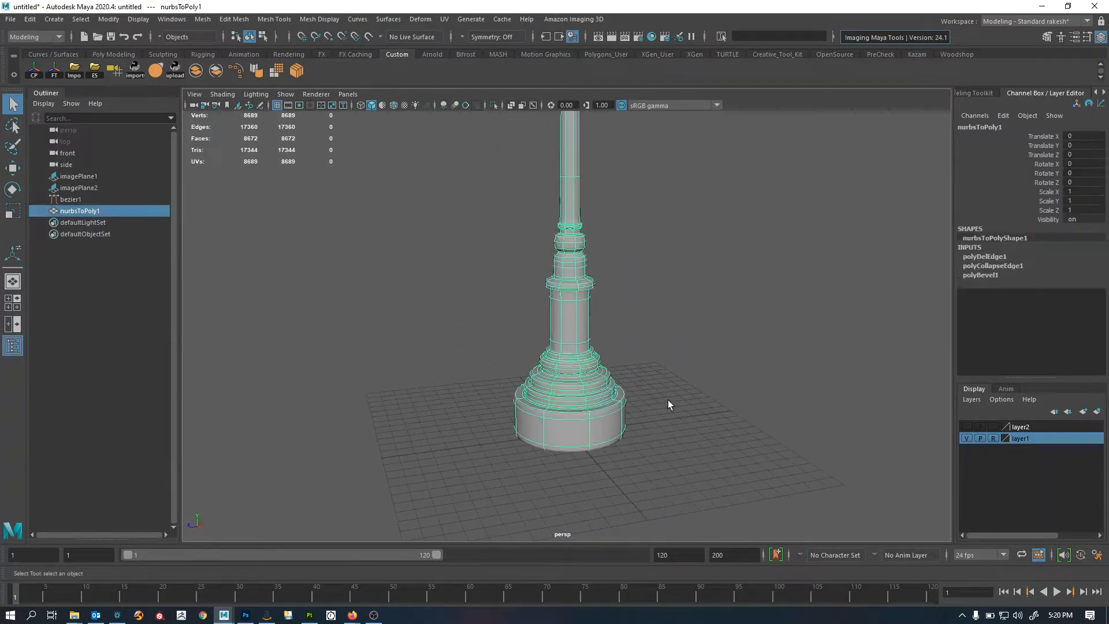
Start saving the scene, and create and open a new folder named streetLamp inside the desktop folder
key("ctrl+s")
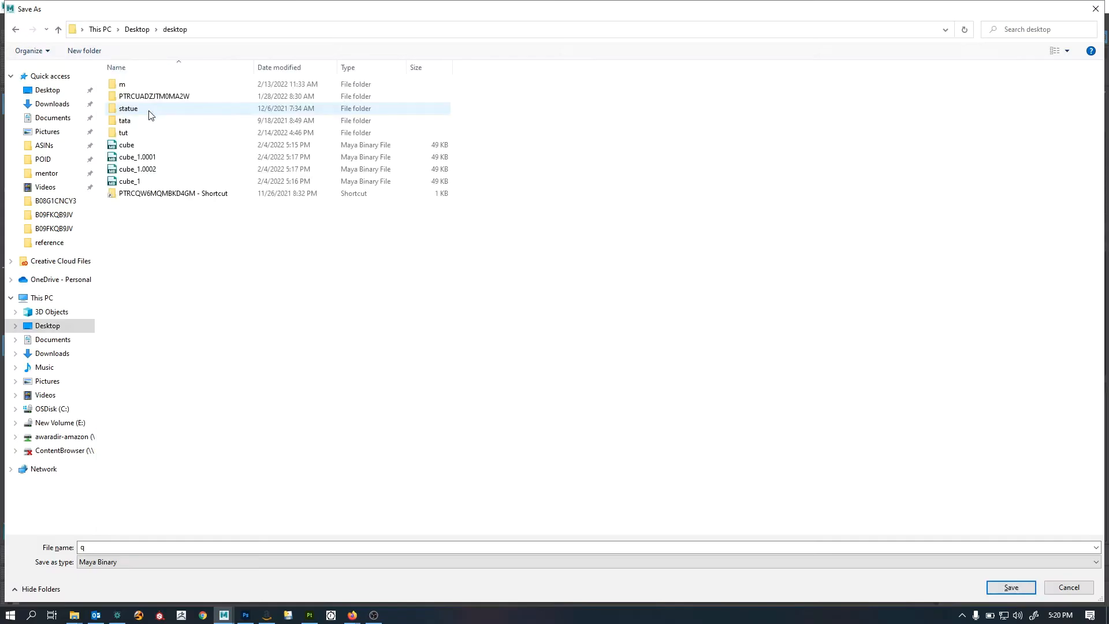
left_click(83, 50)
type("streetL")
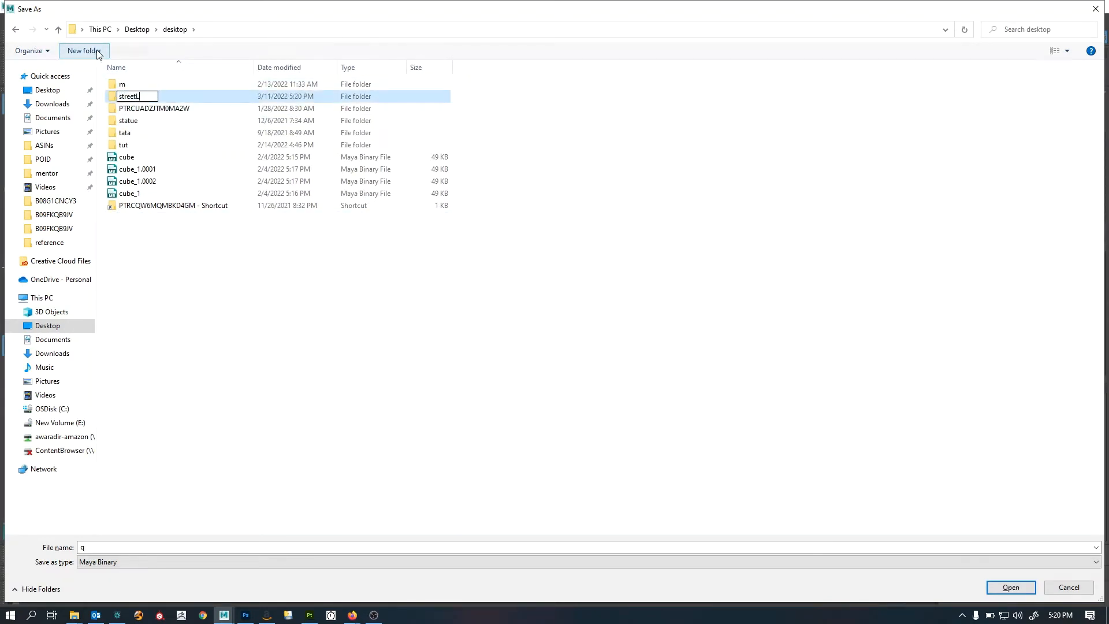
key("Return")
key("Return")
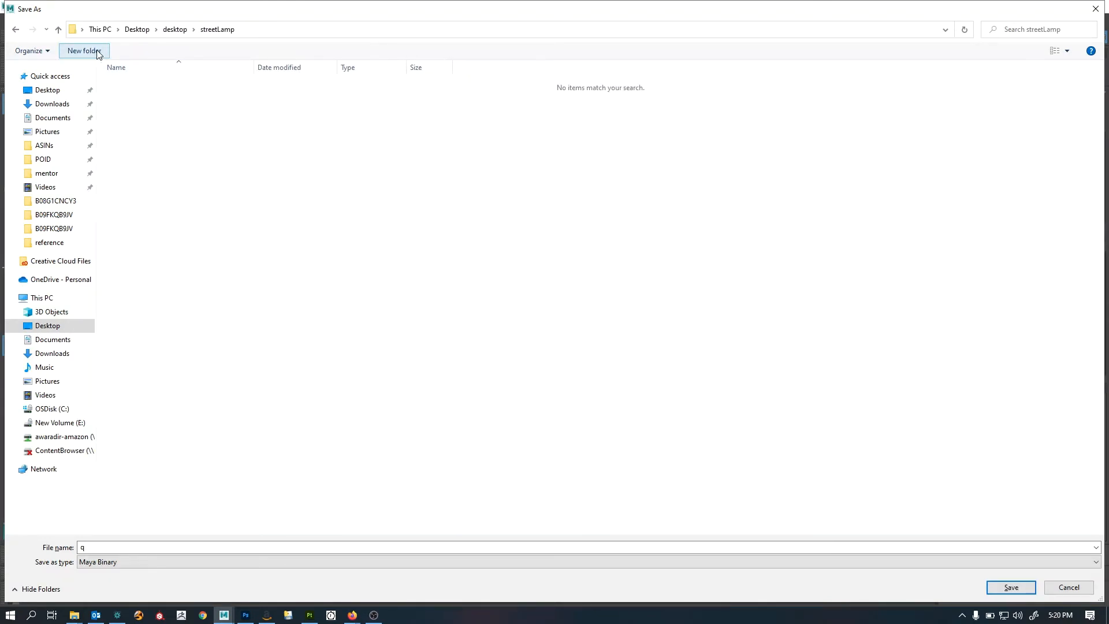
Save the scene under the file name lamp in Maya Binary format
key("Tab")
key("Tab")
type("lam")
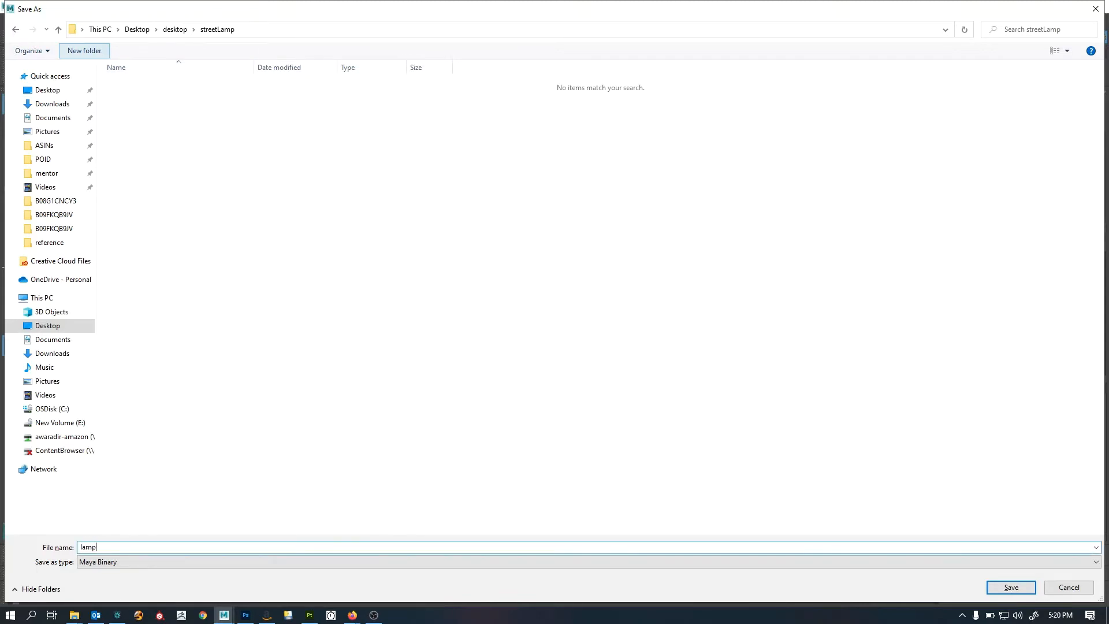
key("Return")
View the whole smoothed post, then show it over the reference image in the side view
left_click(344, 278)
scroll(349, 275, "down", 5)
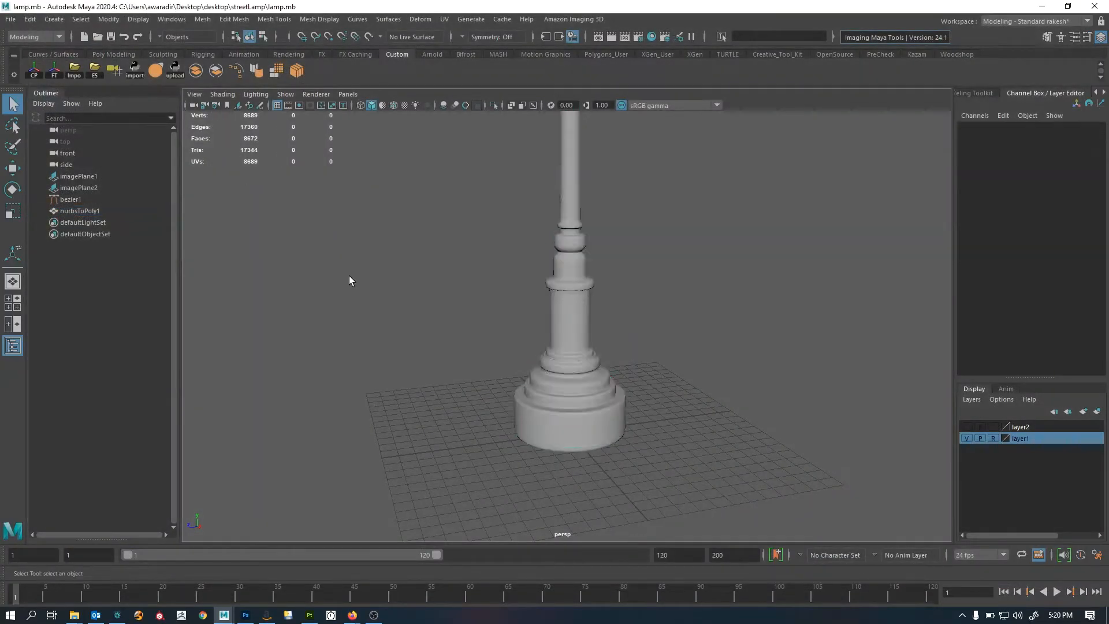
left_click_drag(632, 296, 497, 330, "alt")
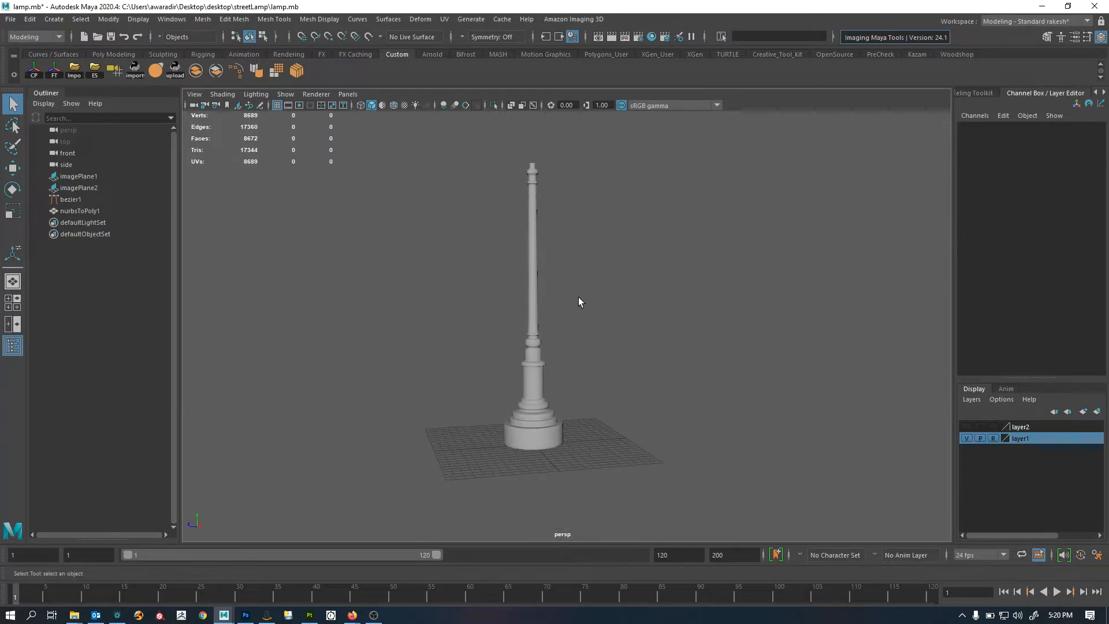
key("space")
key("space")
right_click_drag(751, 388, 462, 419, "alt")
middle_click_drag(550, 438, 597, 310, "alt")
left_click(535, 441)
middle_click_drag(535, 440, 588, 390, "alt")
Examine the reference image's base in the side view, comparing its stepped profile and curved corner supports with the modelled base
right_click_drag(588, 390, 779, 347, "alt")
middle_click_drag(779, 346, 440, 317, "alt")
right_click_drag(440, 317, 635, 471, "alt")
middle_click_drag(635, 470, 730, 388, "alt")
right_click_drag(730, 386, 682, 385, "alt")
mouse_move(682, 386)
middle_mouse_down("alt")
mouse_move(708, 392)
mouse_move(680, 397)
middle_mouse_up("alt")
right_click_drag(679, 397, 618, 385, "alt")
middle_click_drag(618, 385, 656, 381, "alt")
right_click_drag(656, 381, 742, 404, "alt")
middle_click_drag(743, 404, 751, 396, "alt")
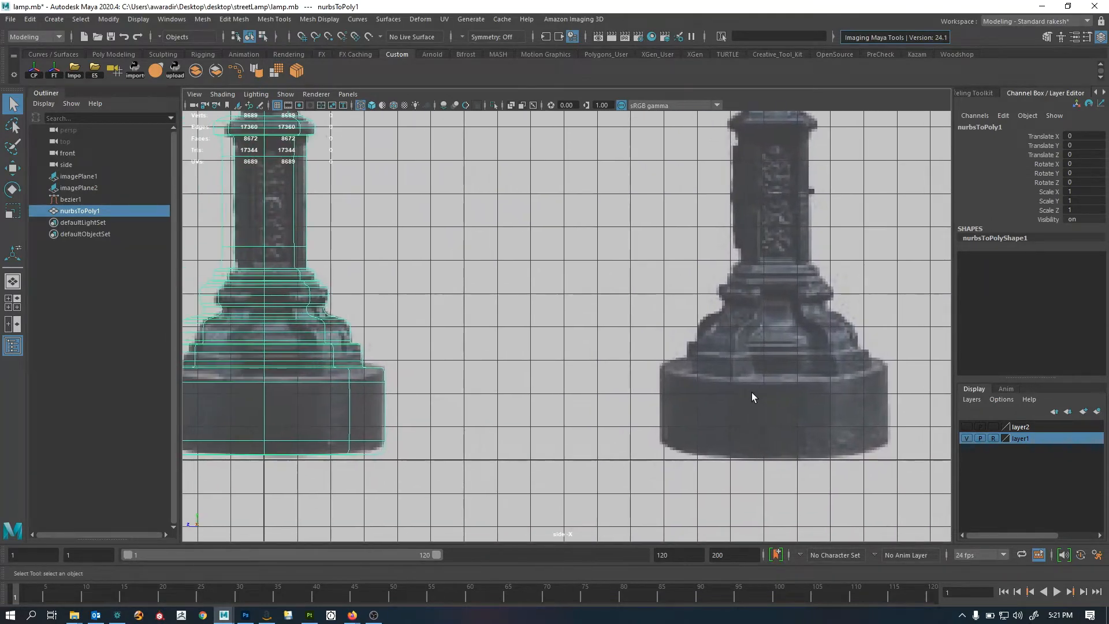
right_click_drag(750, 396, 775, 398, "alt")
middle_click_drag(775, 398, 723, 283, "alt")
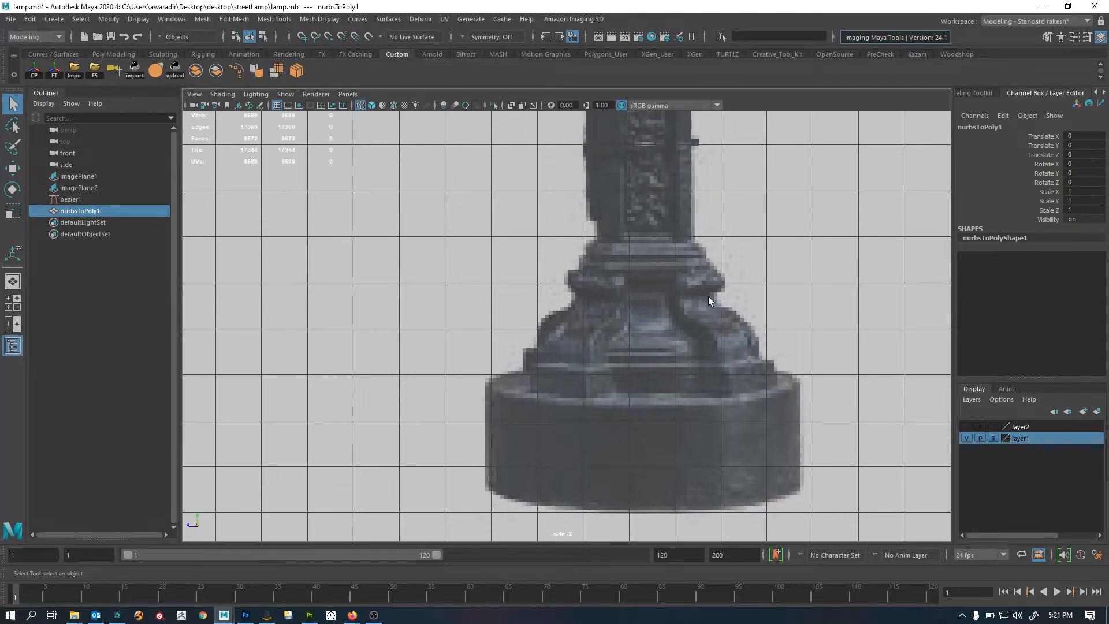
right_click_drag(708, 296, 326, 343, "alt")
middle_click_drag(326, 343, 431, 317, "alt")
right_click_drag(652, 355, 596, 376, "alt")
left_click(692, 442)
middle_click_drag(659, 388, 617, 351, "alt")
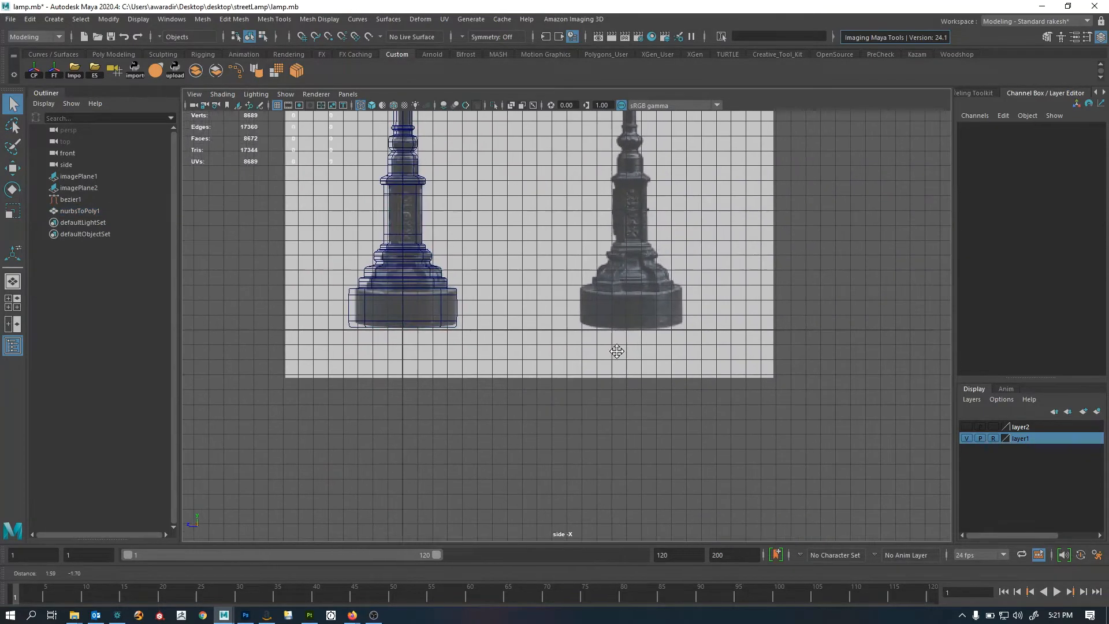
scroll(617, 351, "up", 6)
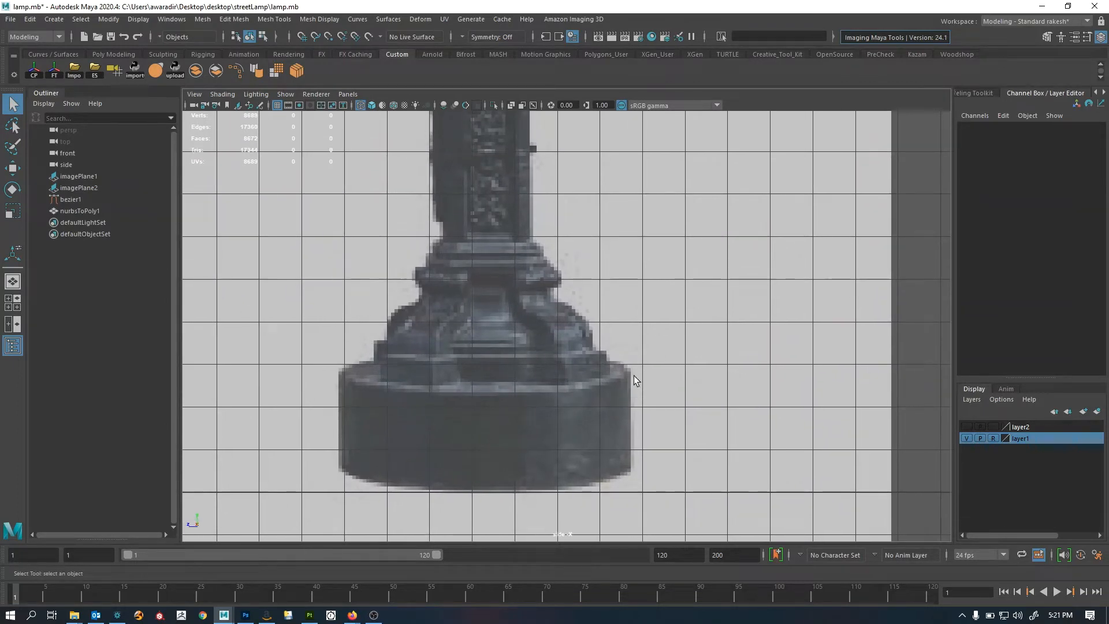
Select the post mesh and inspect the reference base's outline and curved supports beside it in the side view
scroll(573, 334, "up", 3)
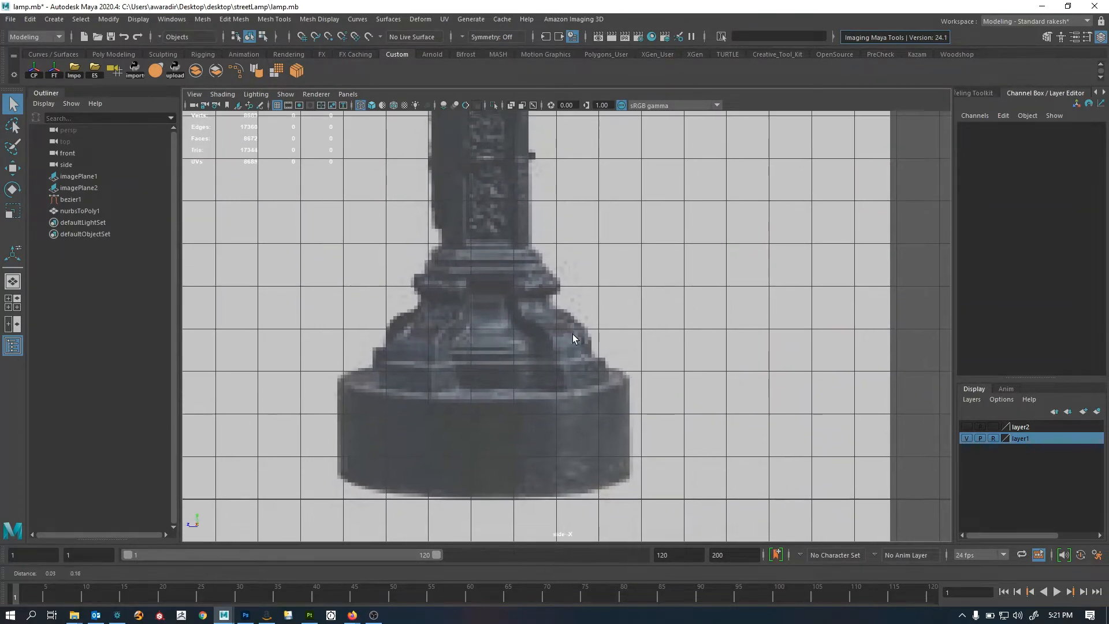
scroll(600, 370, "up", 1)
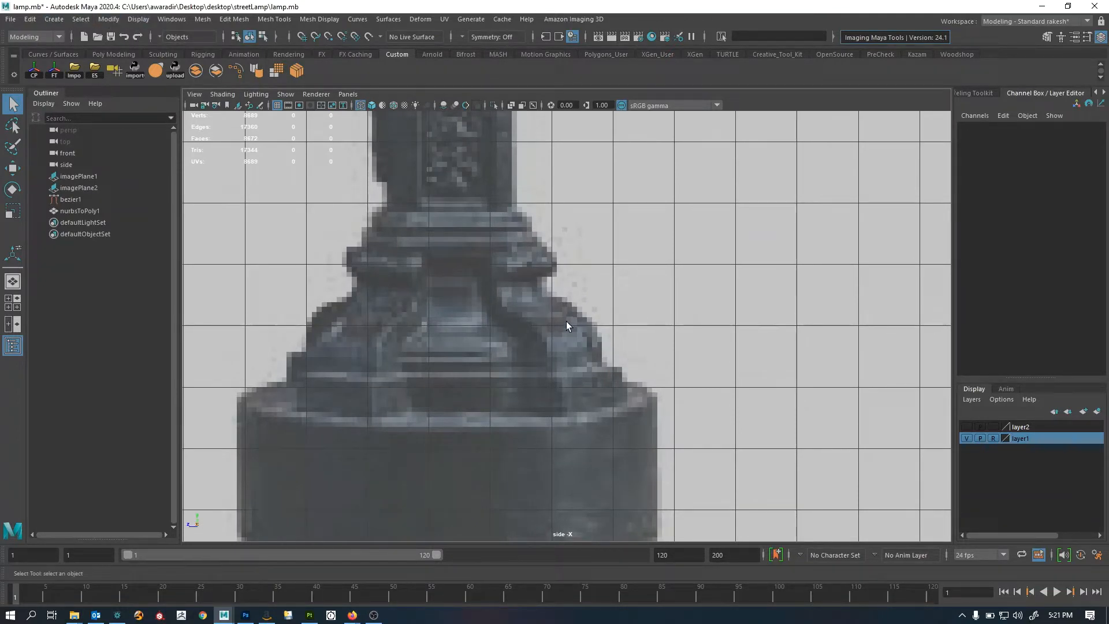
scroll(542, 324, "down", 4)
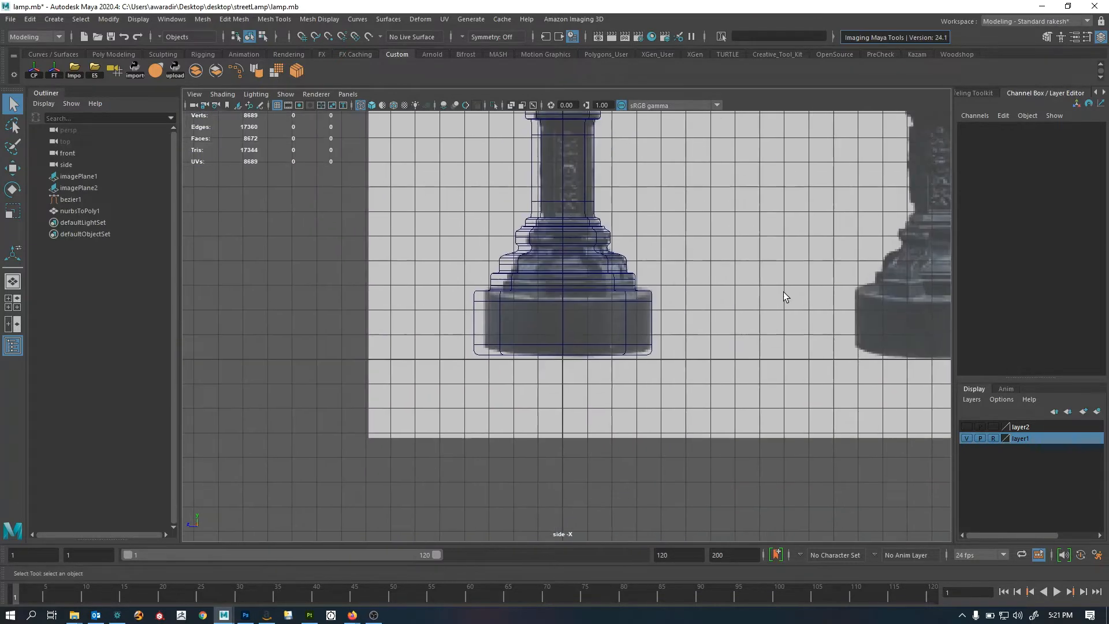
left_click(510, 314)
key("f")
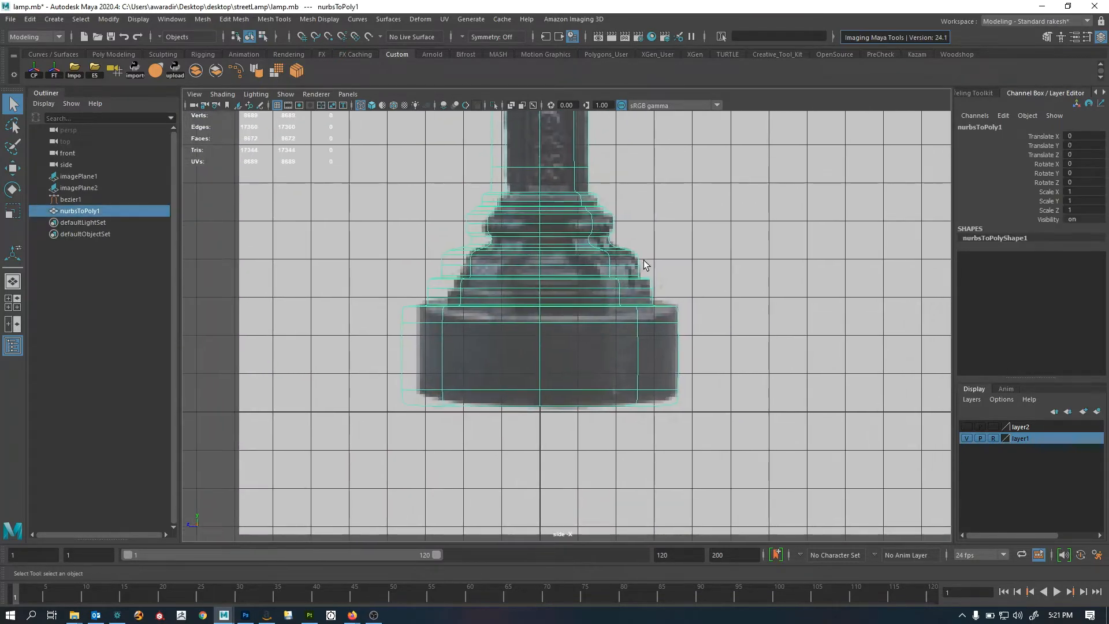
scroll(670, 359, "down", 3)
middle_click_drag(788, 345, 500, 361, "alt")
middle_click_drag(912, 363, 738, 388, "alt")
scroll(737, 389, "up", 4)
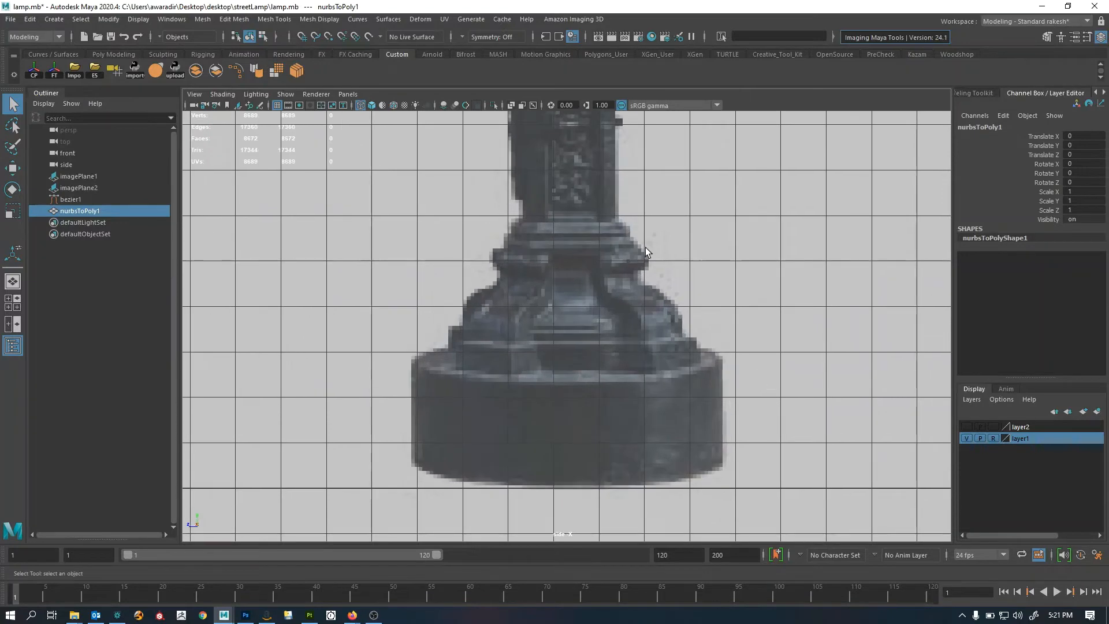
scroll(647, 324, "down", 3)
Compare the modelled base with the reference base in the front view, studying where the curved corner supports meet the steps and neck
key("space")
key("space")
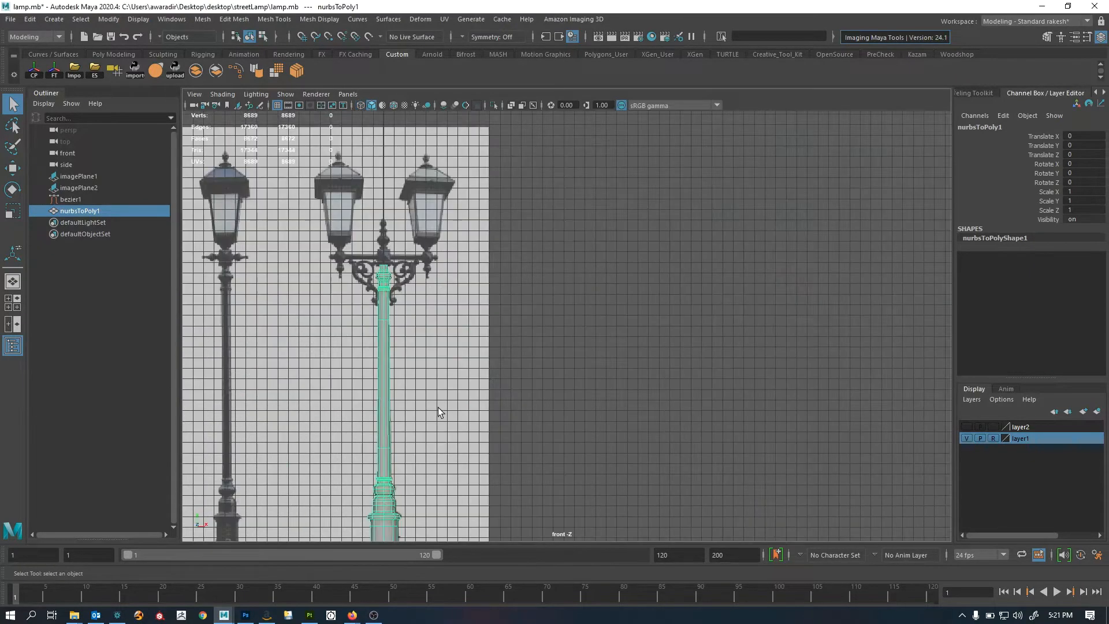
scroll(520, 301, "up", 2)
scroll(521, 302, "up", 5)
middle_click_drag(486, 412, 782, 413, "alt")
middle_click_drag(572, 459, 665, 339, "alt")
middle_click_drag(550, 374, 491, 361, "alt")
middle_click_drag(593, 373, 736, 386, "alt")
right_click_drag(471, 378, 628, 401, "alt")
middle_click_drag(630, 400, 576, 389, "alt")
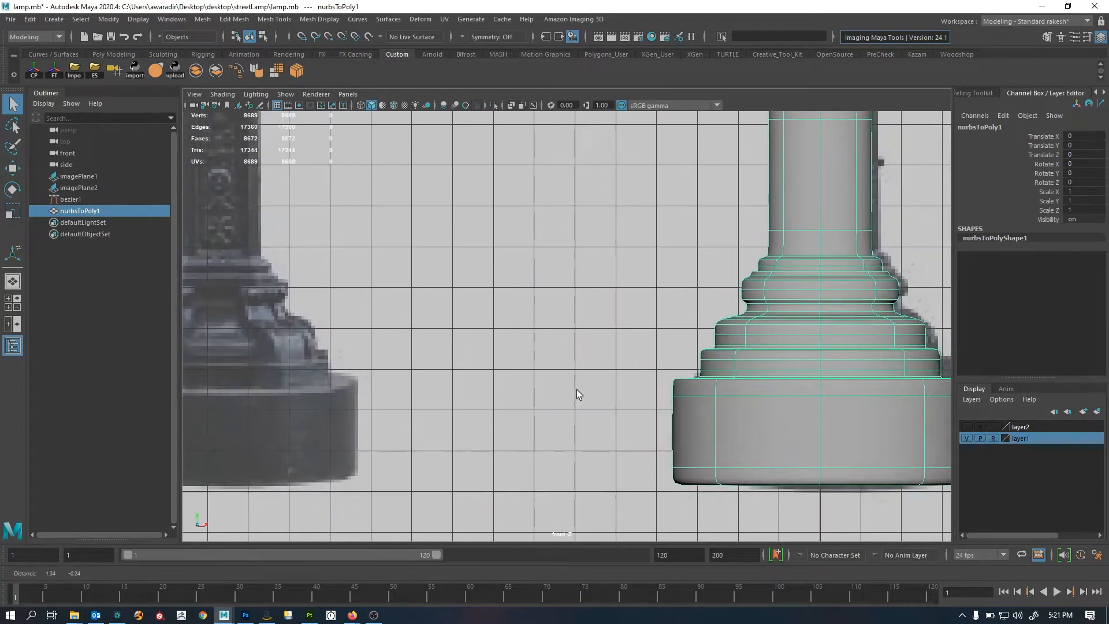
right_click_drag(710, 381, 614, 376, "alt")
middle_click_drag(614, 376, 725, 368, "alt")
right_click_drag(478, 364, 515, 362, "alt")
middle_click_drag(596, 348, 618, 367, "alt")
right_click_drag(563, 357, 528, 361, "alt")
middle_click_drag(584, 374, 358, 379, "alt")
right_click_drag(534, 375, 452, 372, "alt")
middle_click_drag(526, 389, 674, 361, "alt")
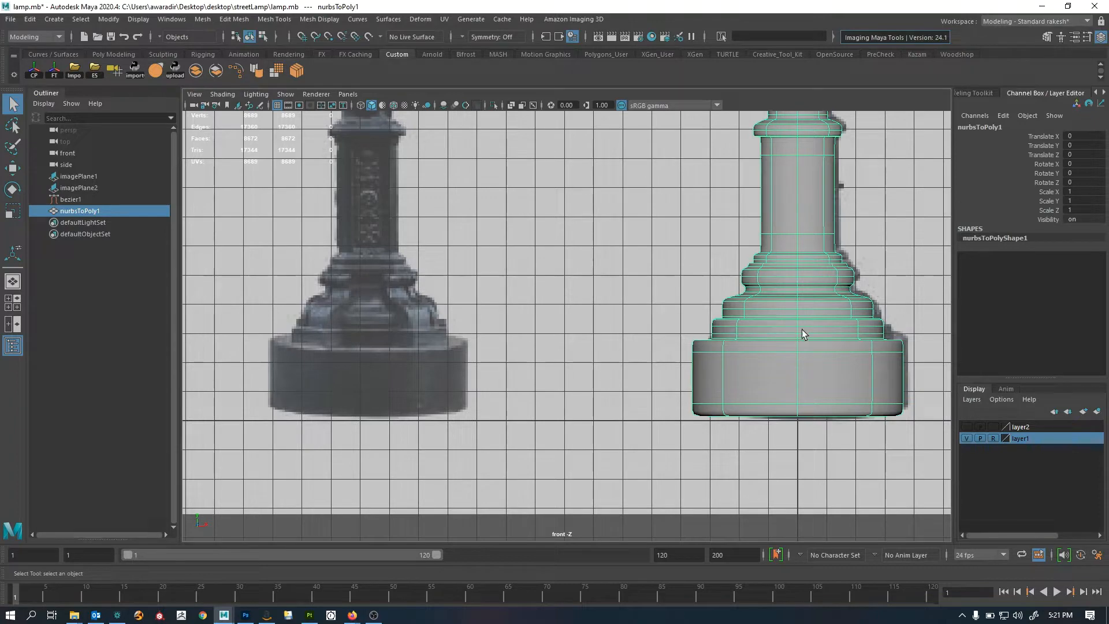
left_click(616, 292)
middle_click_drag(698, 347, 494, 367, "alt")
right_click_drag(566, 368, 867, 369, "alt")
left_click(688, 355)
middle_click_drag(688, 369, 709, 323, "alt")
right_click_drag(693, 340, 742, 352, "alt")
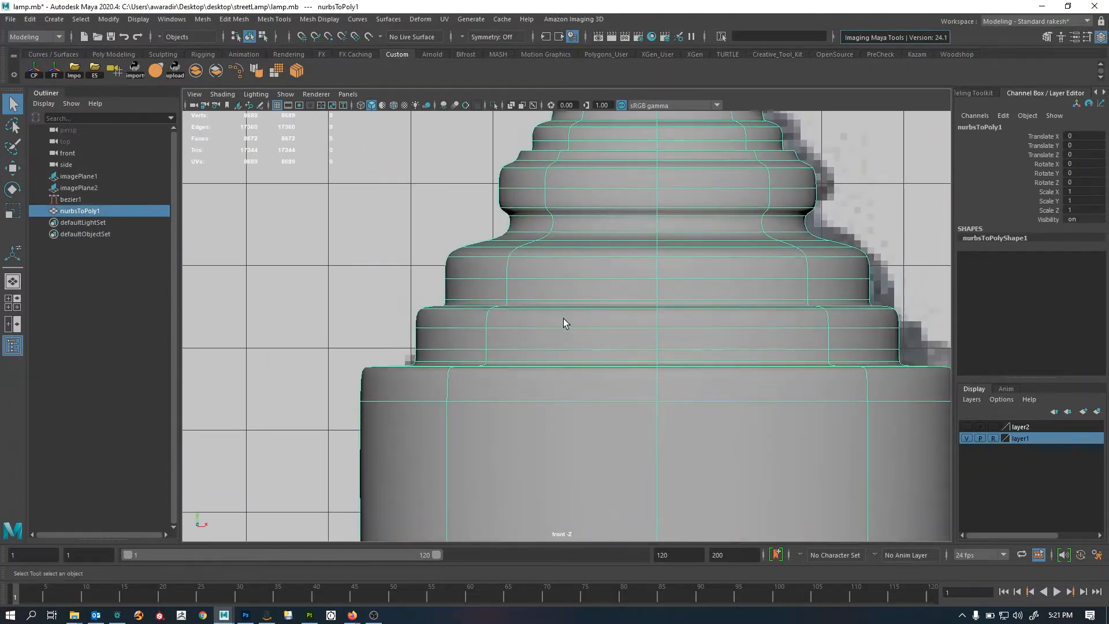
right_click_drag(588, 293, 478, 308, "alt")
middle_click_drag(477, 308, 665, 304, "alt")
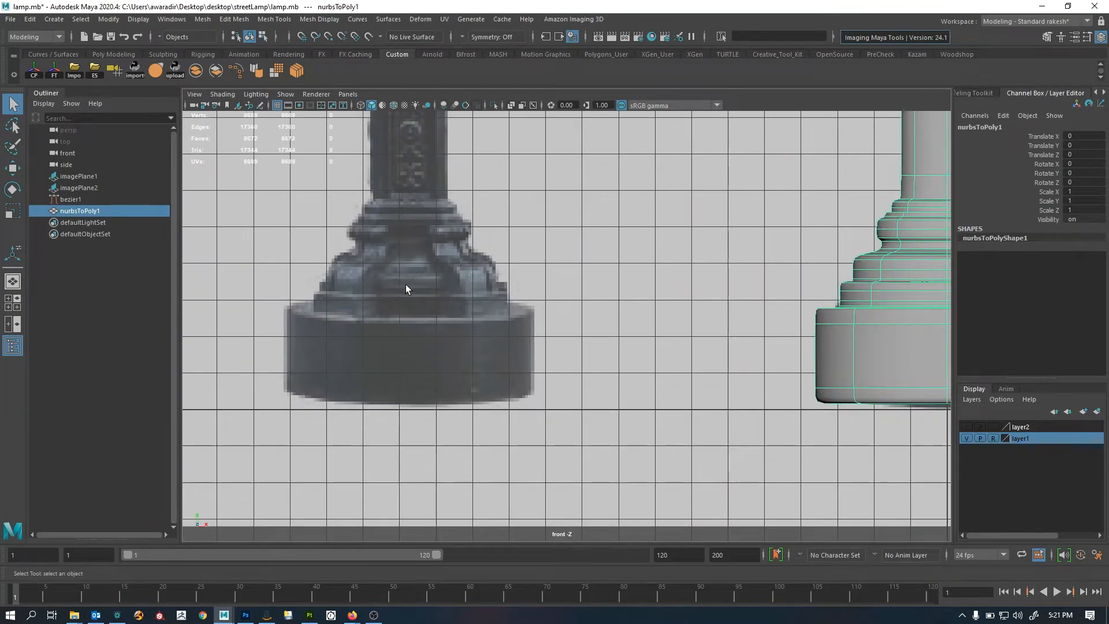
middle_click_drag(858, 279, 840, 294, "alt")
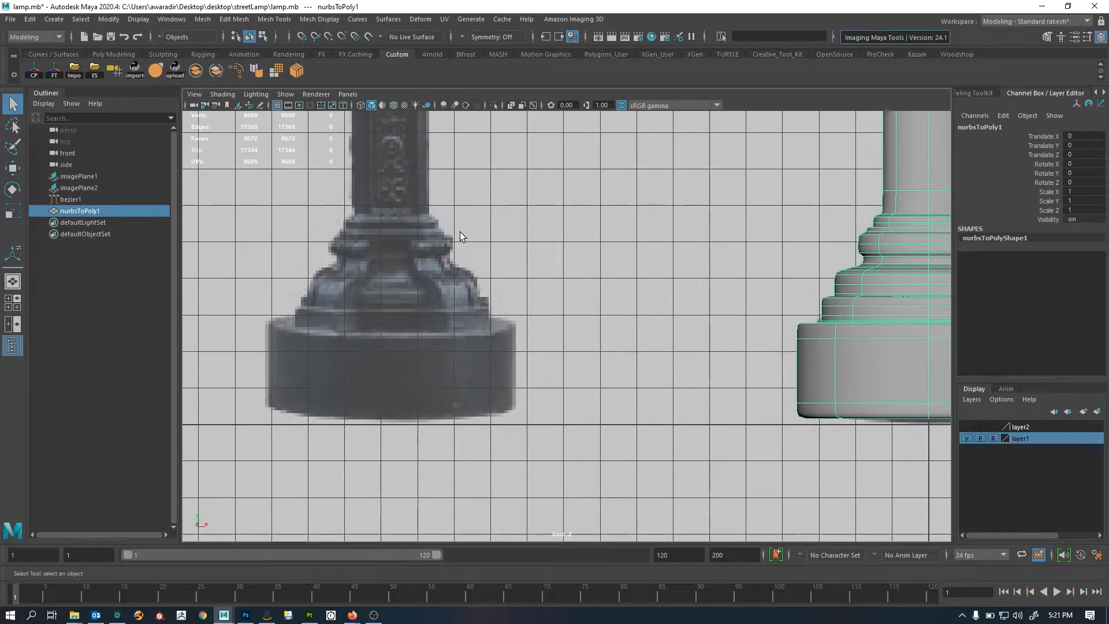
right_click_drag(743, 311, 282, 320, "alt")
left_click(283, 320)
right_click_drag(427, 338, 734, 348, "alt")
middle_click_drag(491, 345, 690, 383, "alt")
right_click_drag(577, 369, 633, 380, "alt")
middle_click_drag(633, 380, 351, 388, "alt")
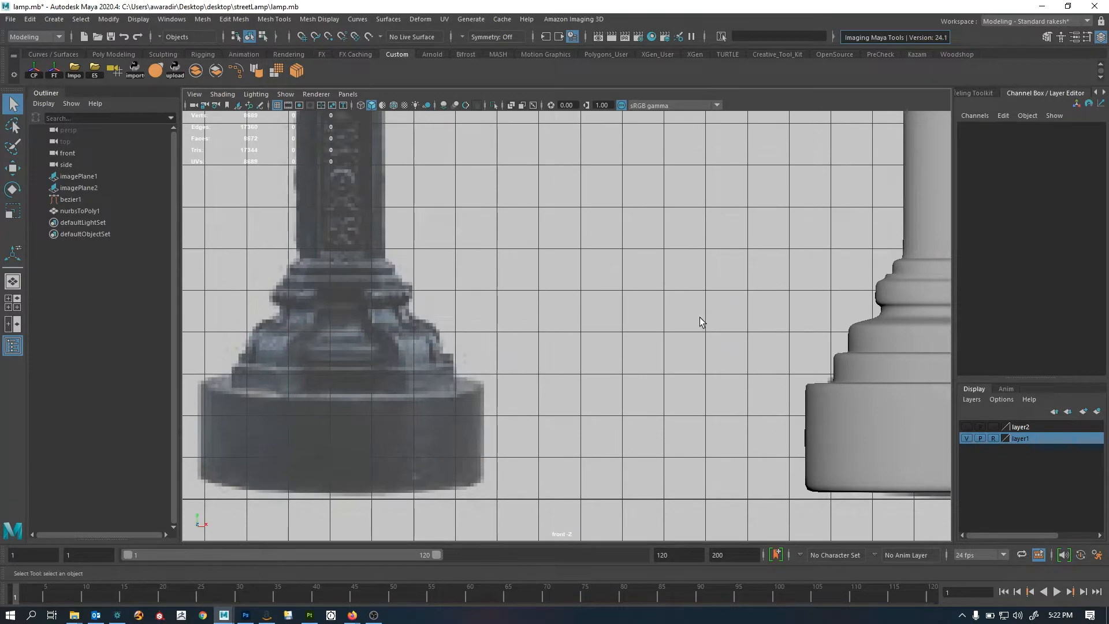
middle_click_drag(698, 317, 513, 319, "alt")
right_click_drag(563, 325, 427, 325, "alt")
left_click(728, 342)
right_click_drag(772, 341, 828, 343, "alt")
middle_click_drag(693, 346, 681, 342, "alt")
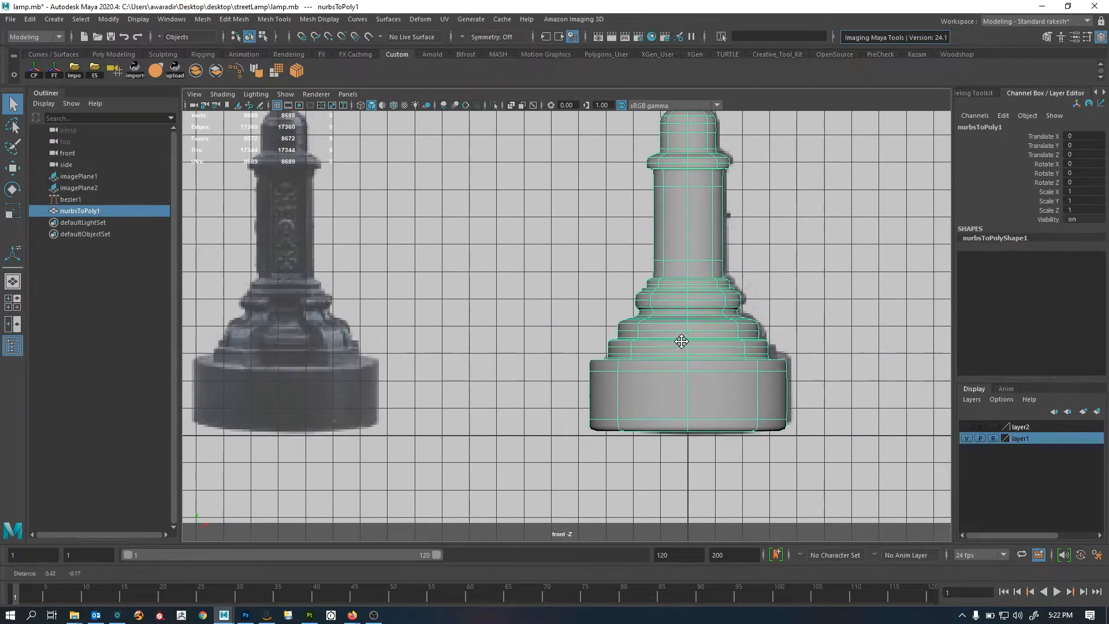
Duplicate the two adjacent columns of base faces, from the drum's upper edge to the narrow neck, as a separate mesh
key("space")
key("space")
left_click_drag(545, 426, 579, 474, "alt")
middle_click_drag(580, 473, 557, 359, "alt")
right_click_drag(557, 359, 1049, 421, "alt")
middle_click_drag(547, 388, 611, 282, "alt")
right_click_drag(611, 283, 660, 390, "alt")
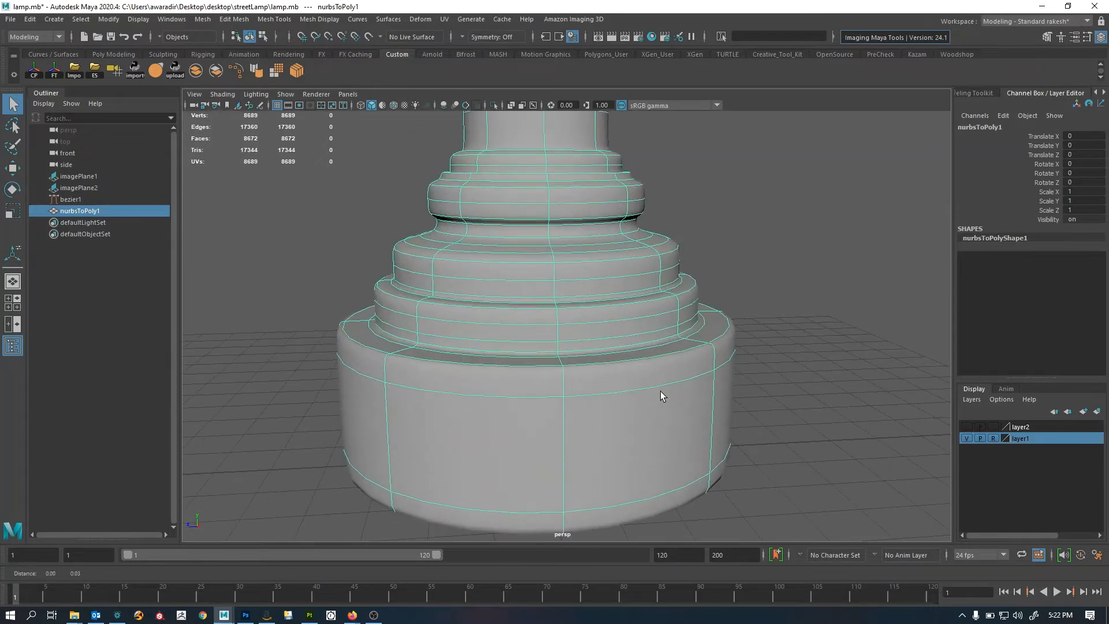
right_click_drag(563, 474, 569, 394)
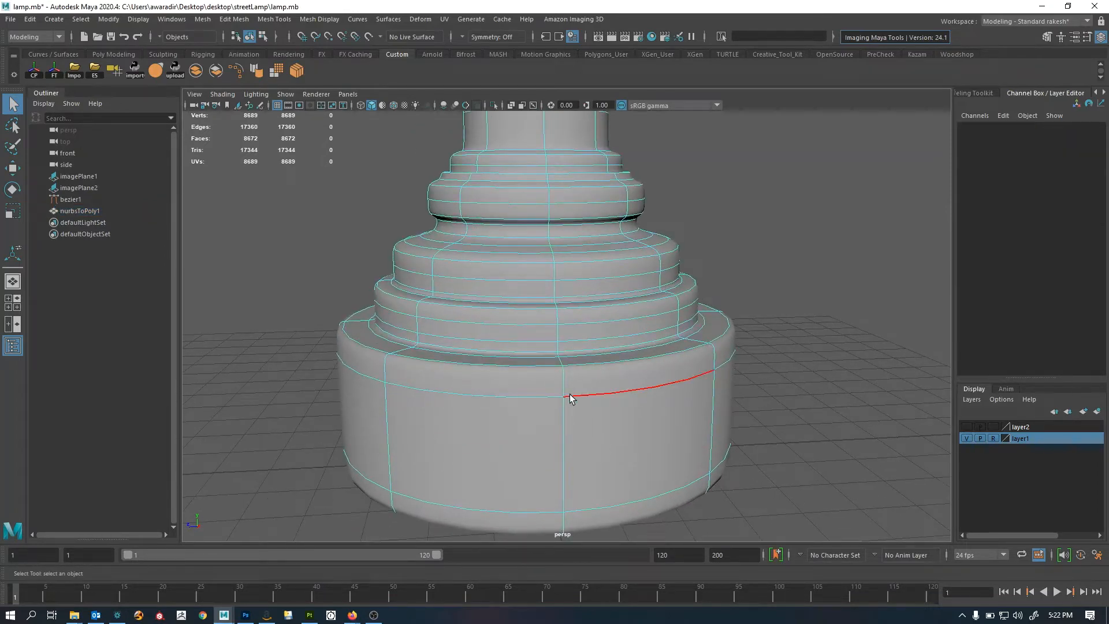
left_click(564, 383)
left_click(549, 235)
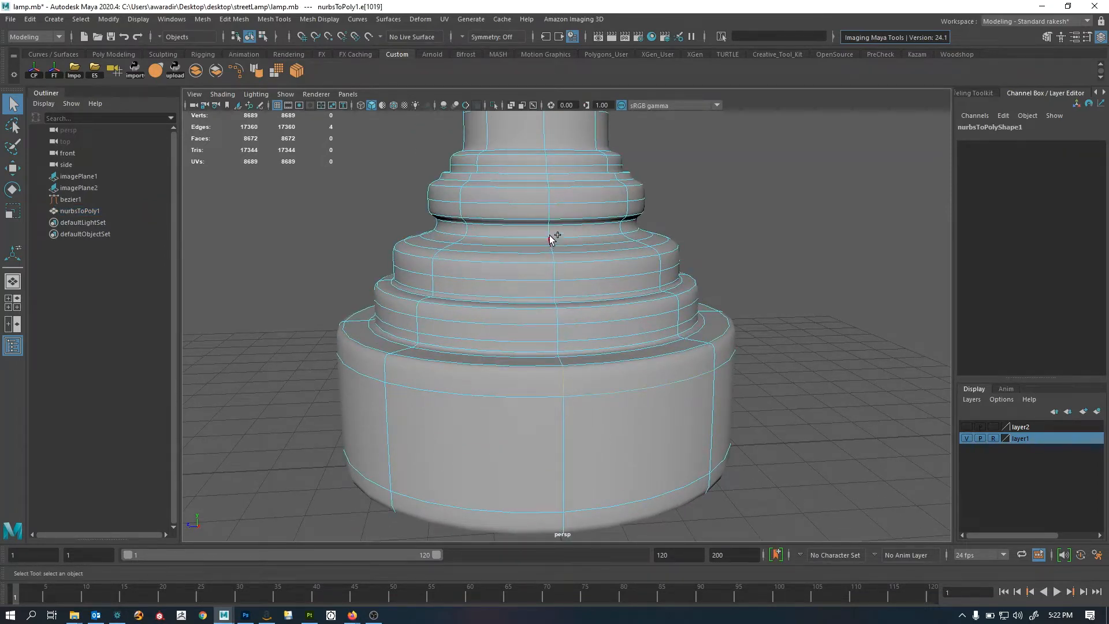
left_click_drag(570, 407, 673, 451, "alt")
right_click_drag(762, 321, 773, 446, "ctrl")
right_click_drag(693, 442, 587, 430, "alt")
left_click_drag(684, 407, 613, 401, "alt")
middle_click_drag(612, 401, 551, 461, "alt")
left_click_drag(552, 461, 621, 478, "alt")
right_click_drag(621, 478, 676, 462, "alt")
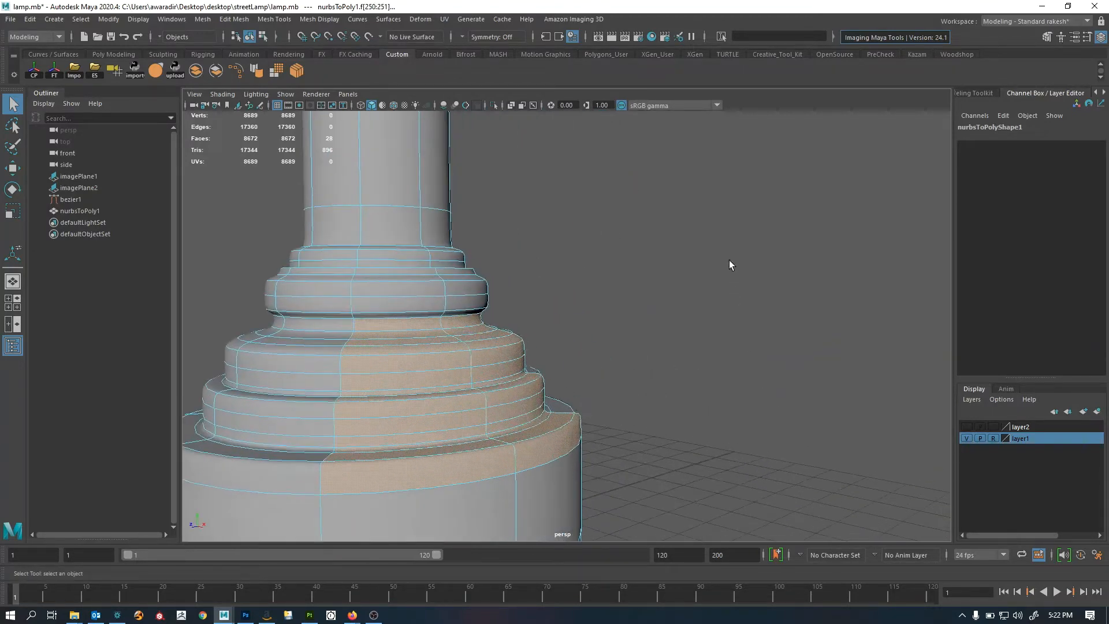
right_click_drag(730, 261, 735, 462, "shift")
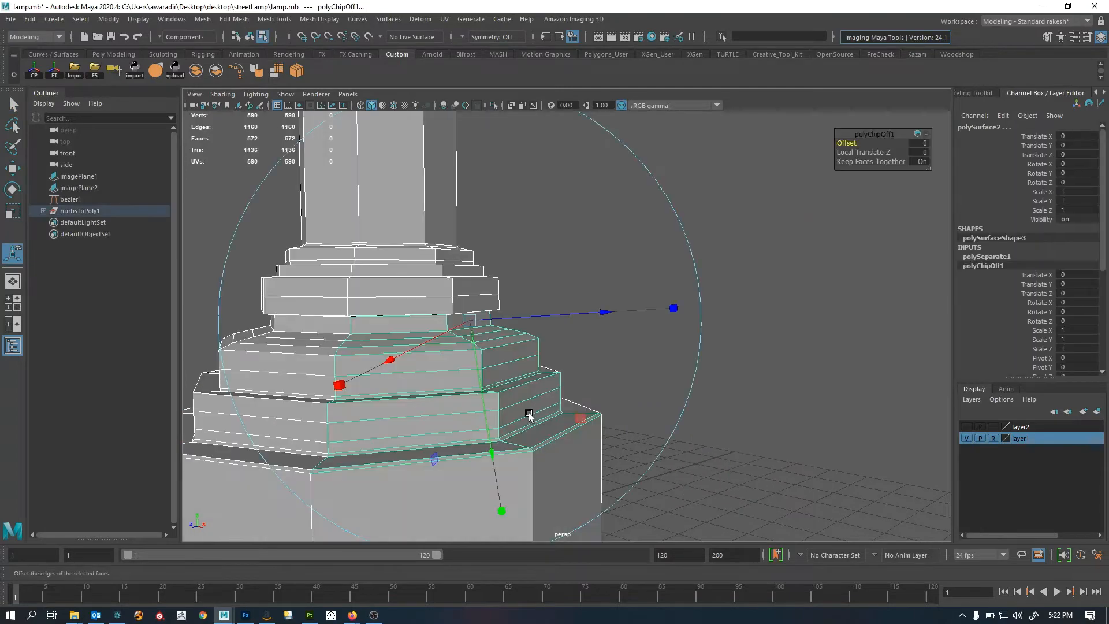
key("F8")
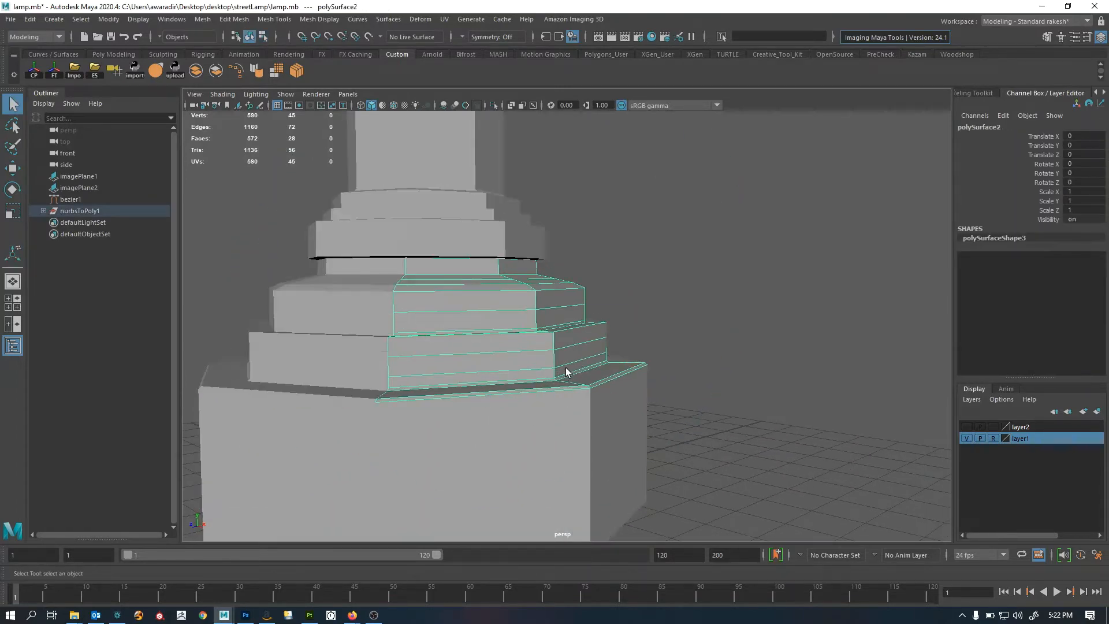
Isolate the duplicated face strip and frame it in the top view
left_click_drag(661, 370, 537, 434, "alt")
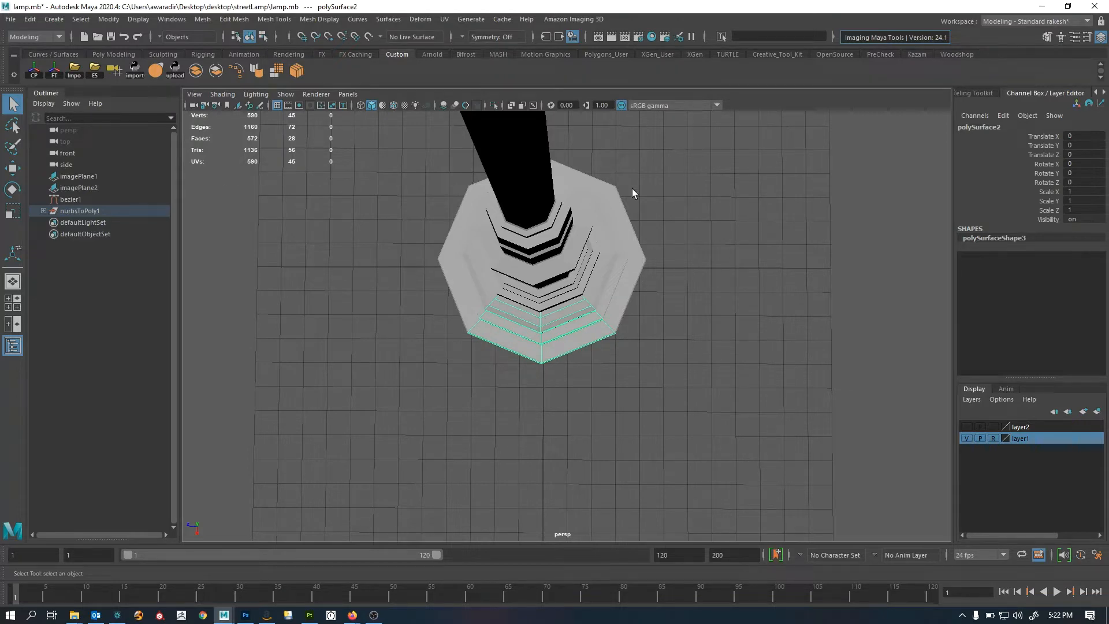
left_click_drag(566, 392, 621, 384, "alt")
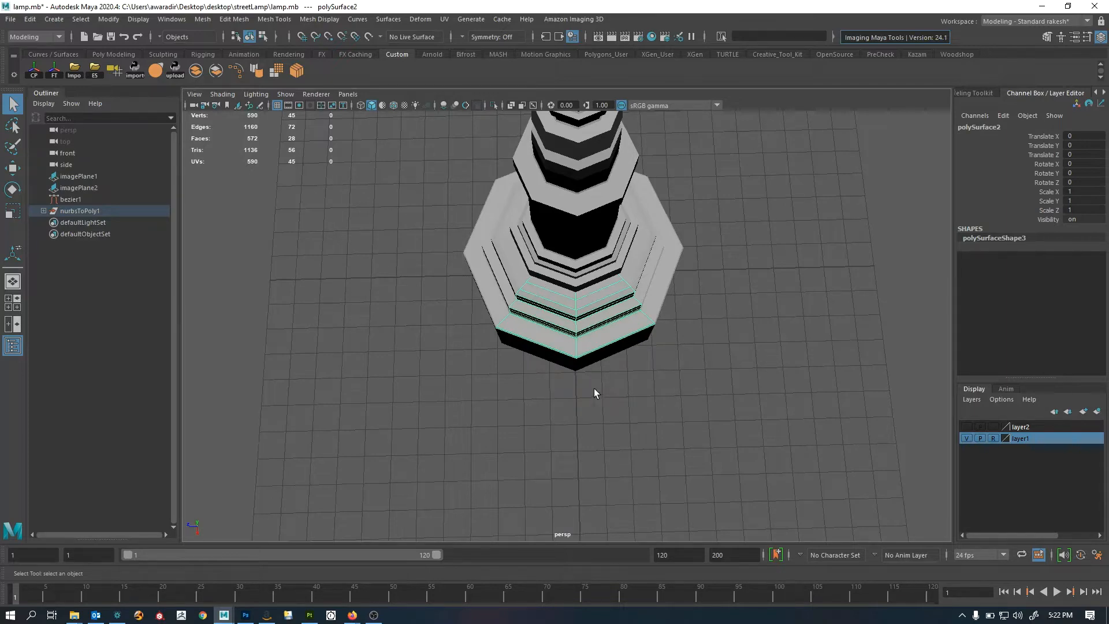
left_click_drag(594, 388, 622, 425, "alt")
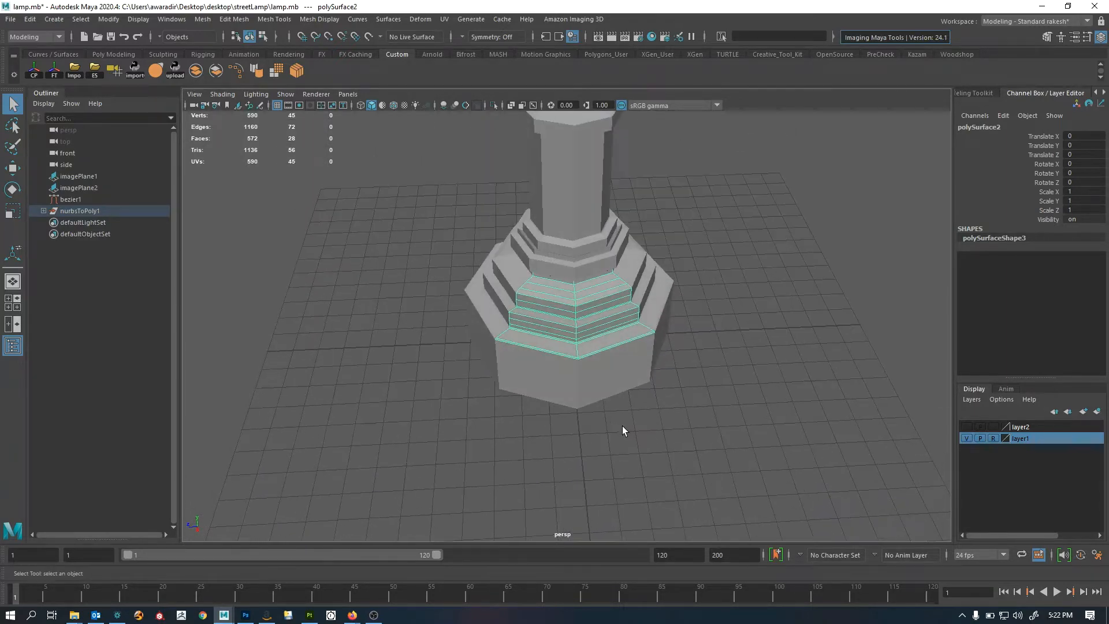
key("ctrl+1")
key("space")
left_click_drag(606, 369, 525, 367)
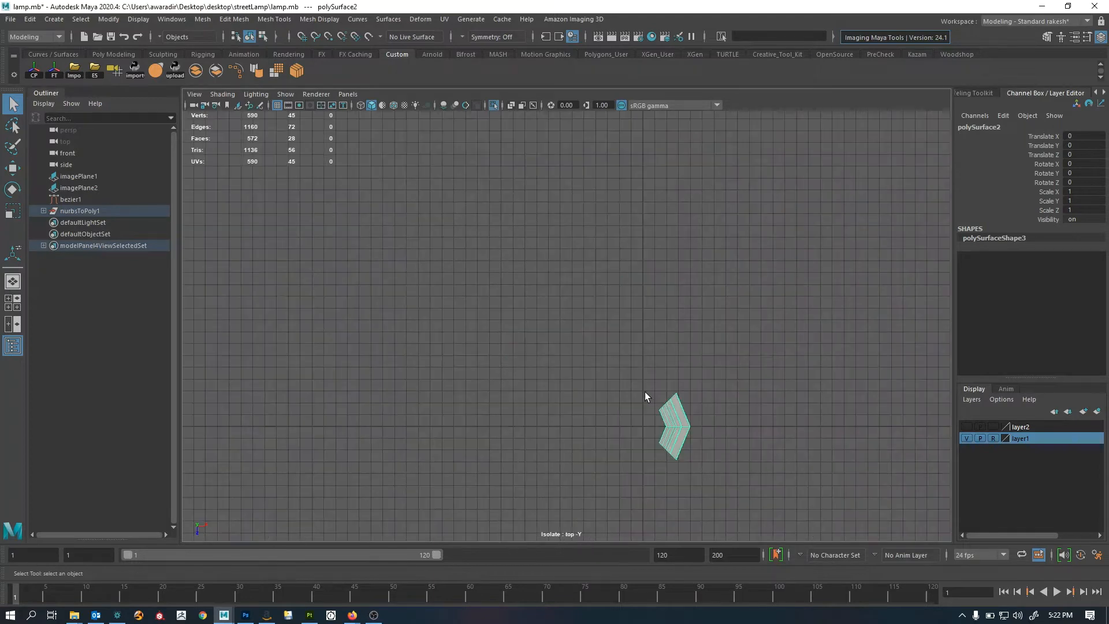
key("f")
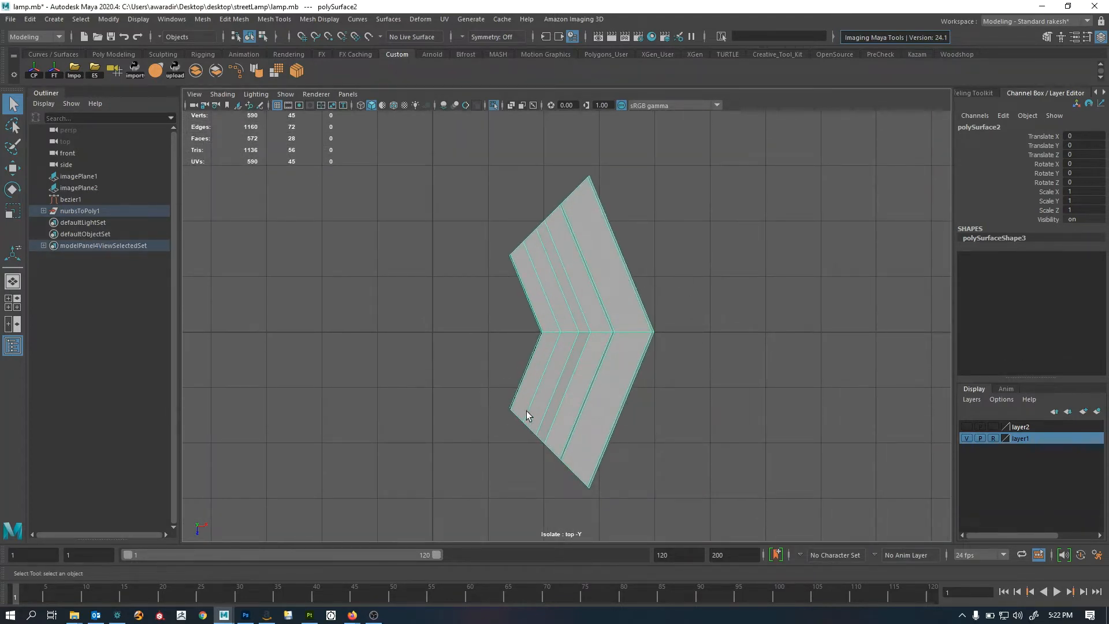
Delete the half of the duplicated strip on the near side of its centre line, leaving a single column of faces
scroll(665, 392, "up", 2)
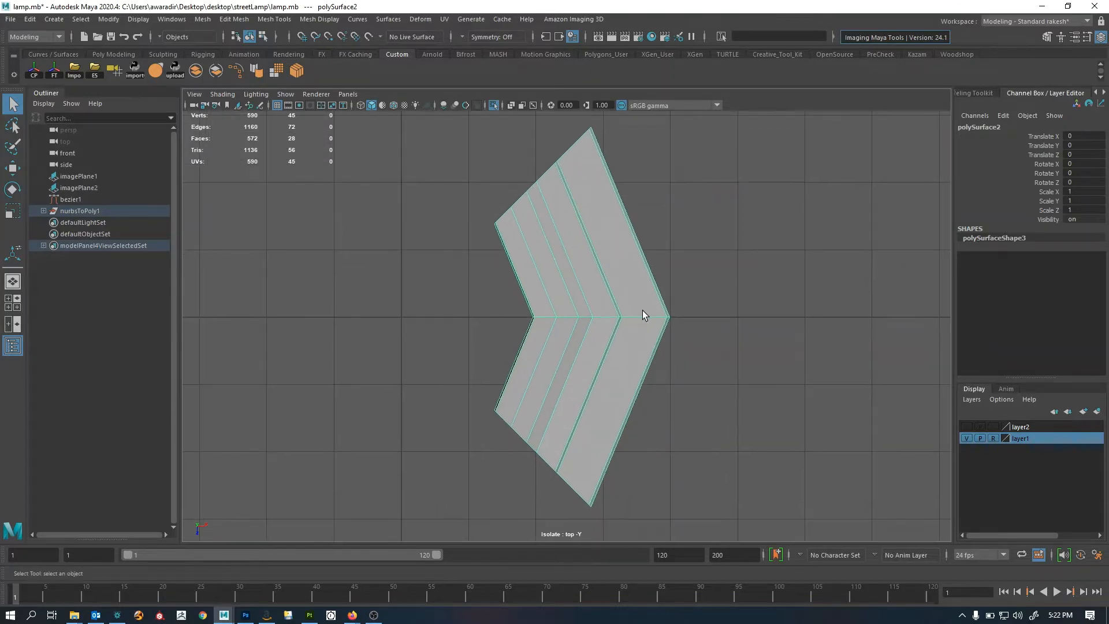
left_click_drag(490, 424, 645, 517)
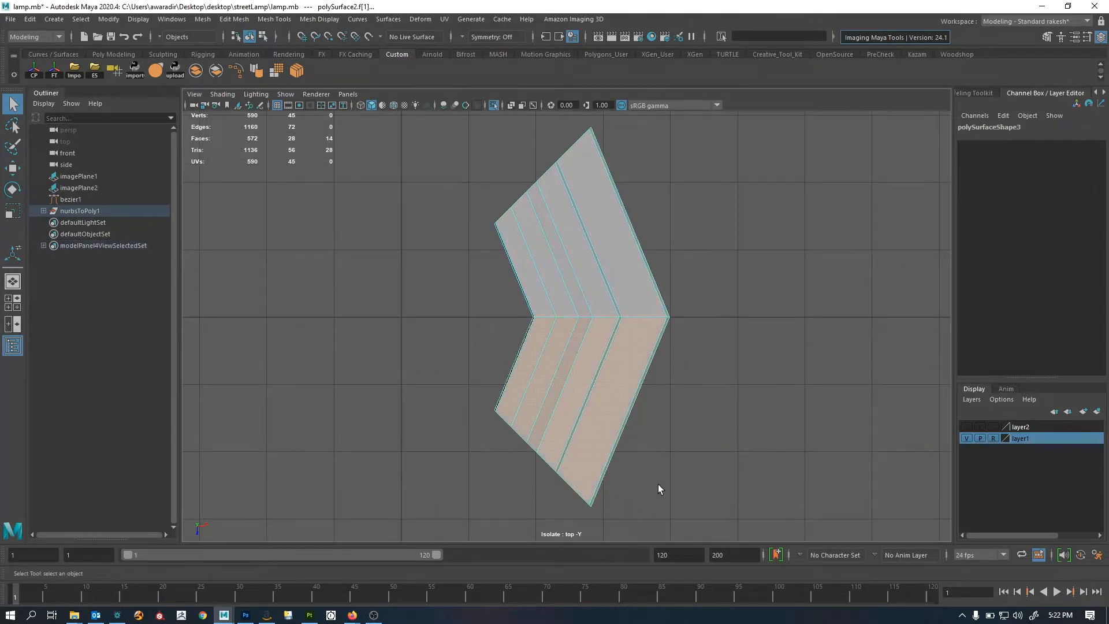
key("Delete")
middle_click_drag(602, 263, 605, 328, "alt")
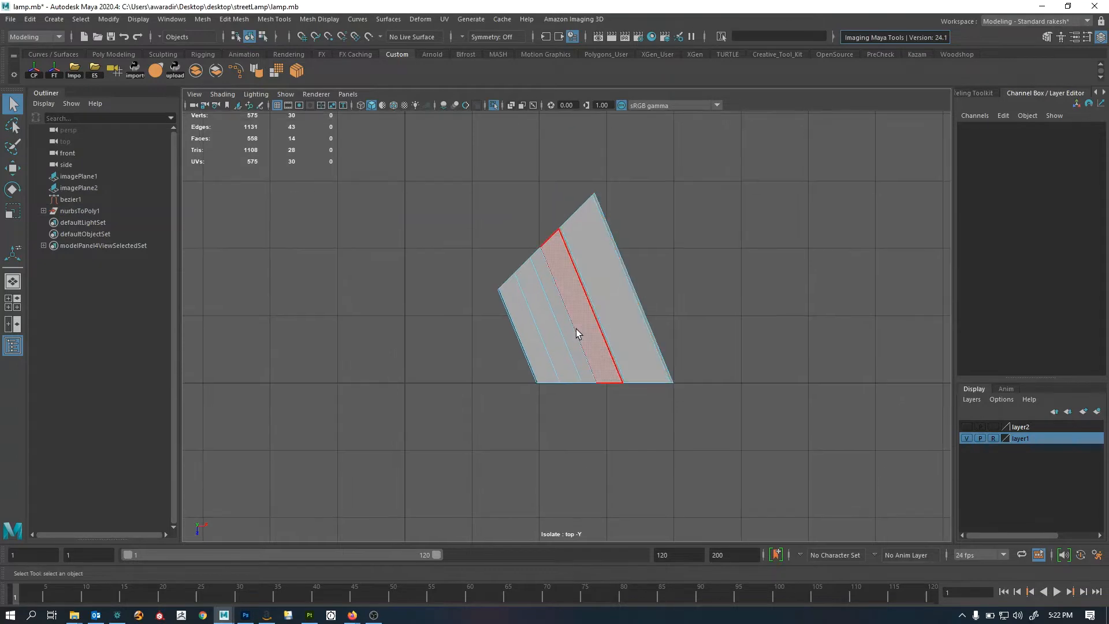
Slice two closely spaced parallel cuts straight across the remaining faces with Multi-Cut, parallel to the strip's straight centre edge
right_click_drag(576, 328, 635, 283)
right_click_drag(692, 241, 584, 245, "shift")
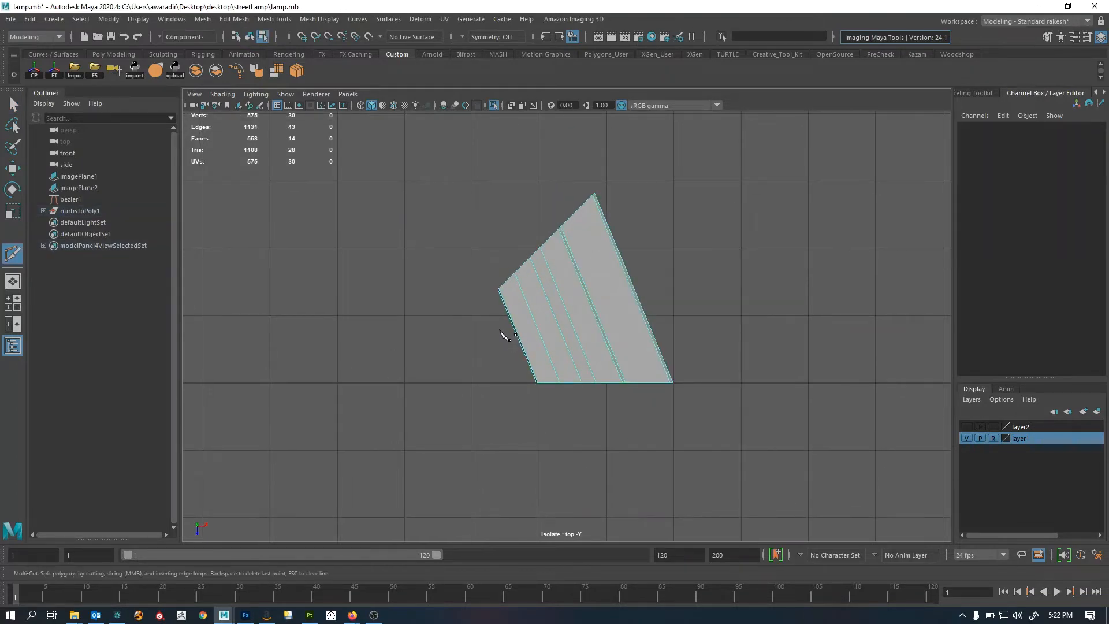
left_click(500, 331)
left_click(498, 316)
key("Return")
key("q")
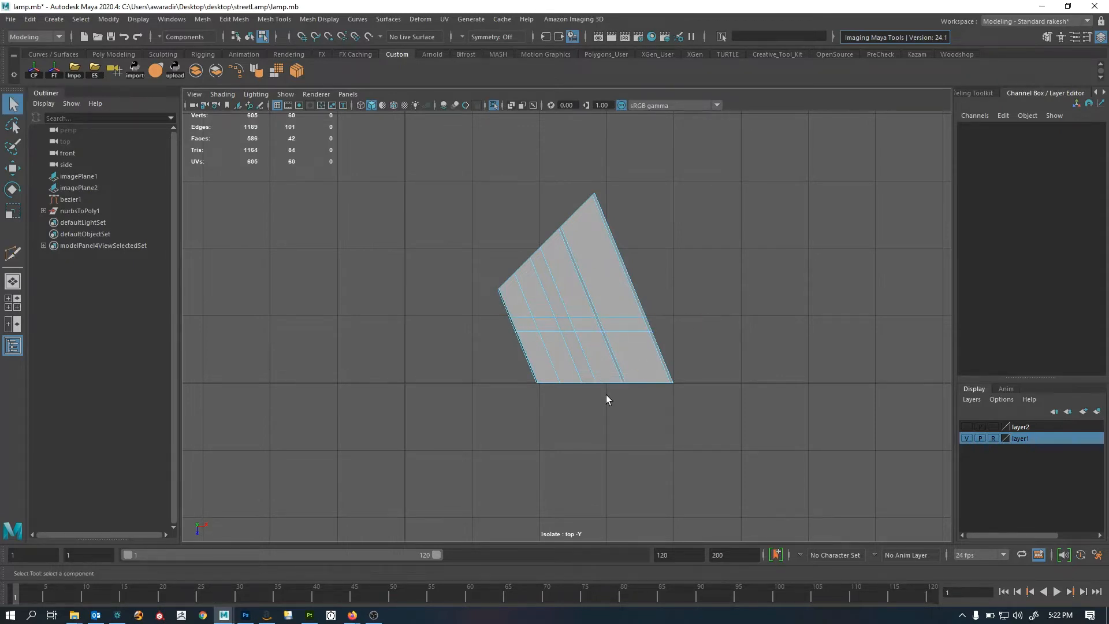
Delete the wedge faces above the horizontal cuts in the top view, keeping only the narrow strip along the X axis
left_click(622, 332)
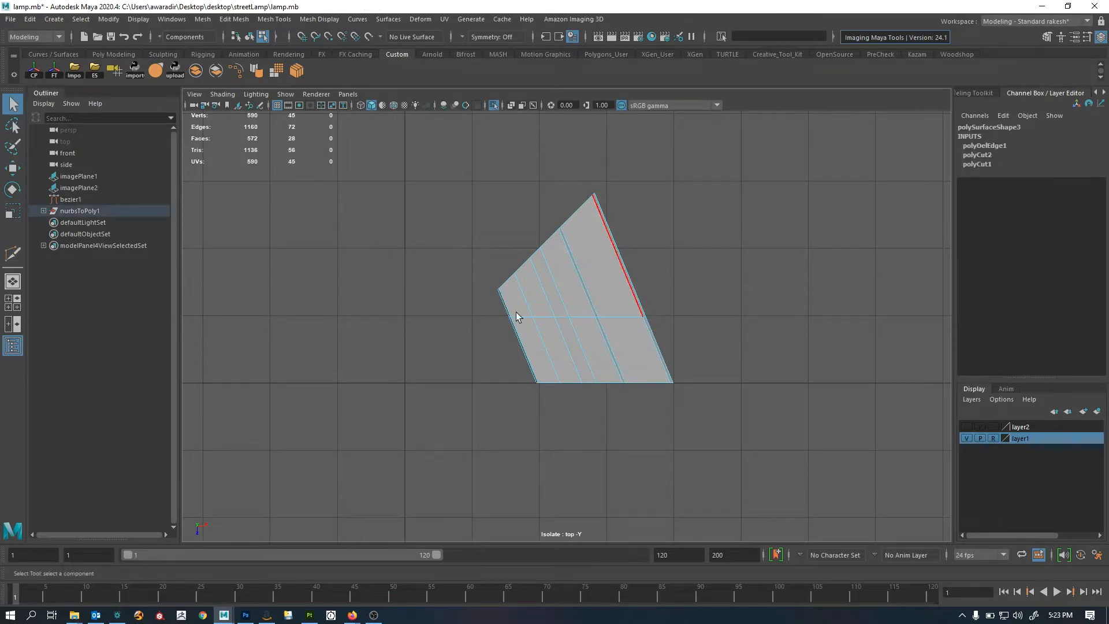
left_click_drag(483, 314, 855, 186)
key("Delete")
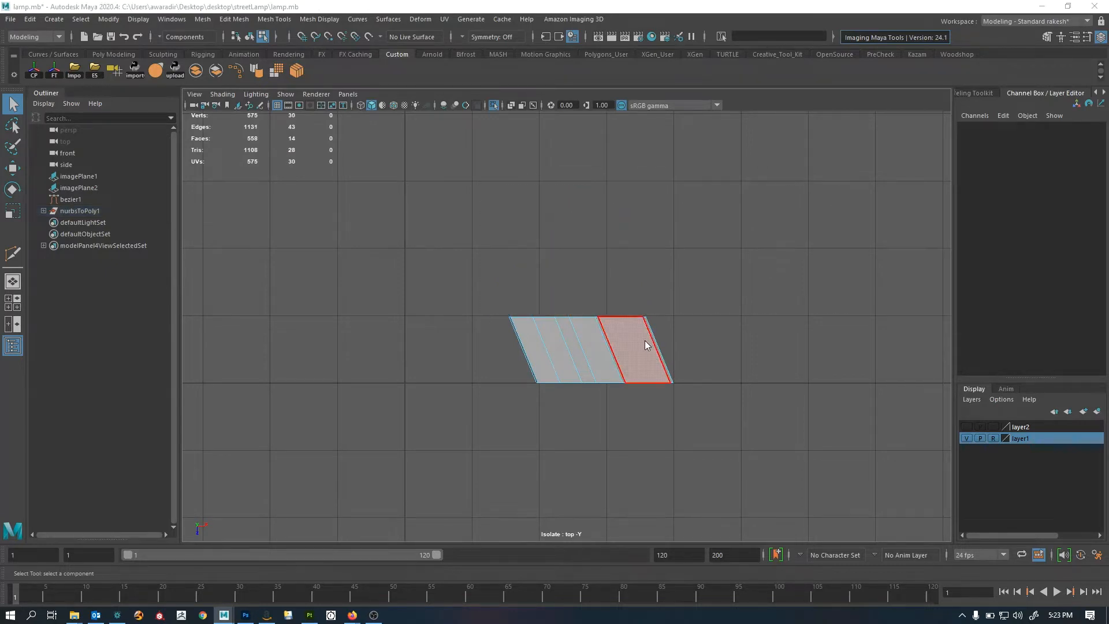
Delete the strip's history, duplicate it, and mirror the copy across the axis with a Scale Z of -1
key("space")
left_click_drag(644, 341, 636, 234)
key("f")
left_click_drag(739, 359, 734, 318, "alt")
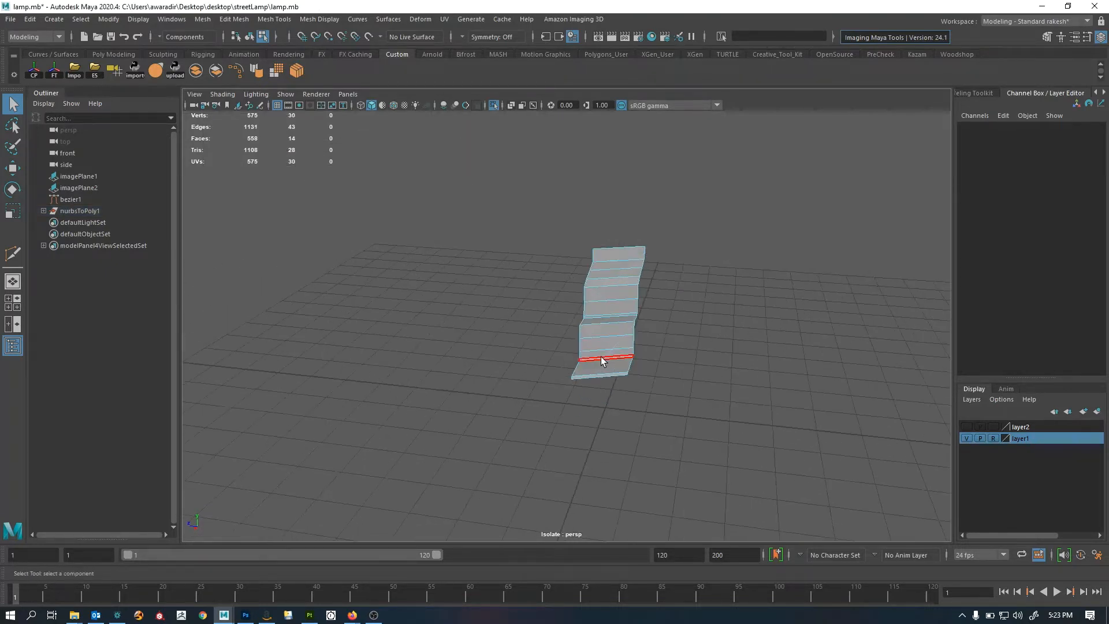
right_click_drag(602, 359, 648, 295)
key("alt+shift+d")
left_click_drag(663, 386, 667, 442, "alt")
key("w")
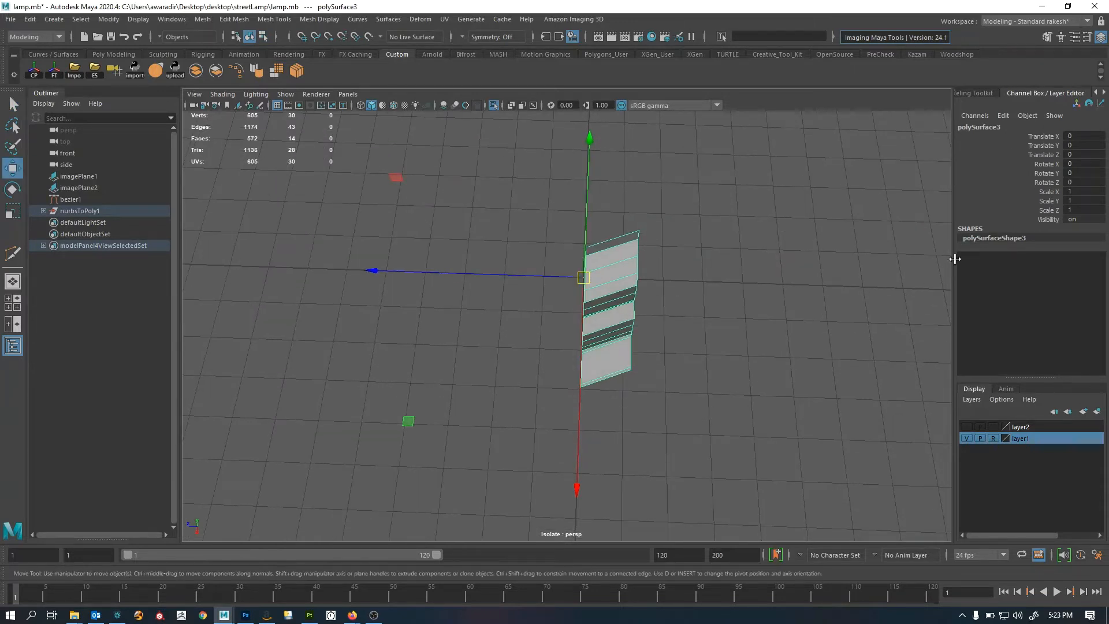
left_click(1078, 211)
type("-1")
key("Return")
Combine the two strip halves into one mesh and merge the vertices along their shared centre seam
left_click_drag(664, 321, 657, 371, "alt")
left_click(621, 370, "shift")
left_click(195, 71)
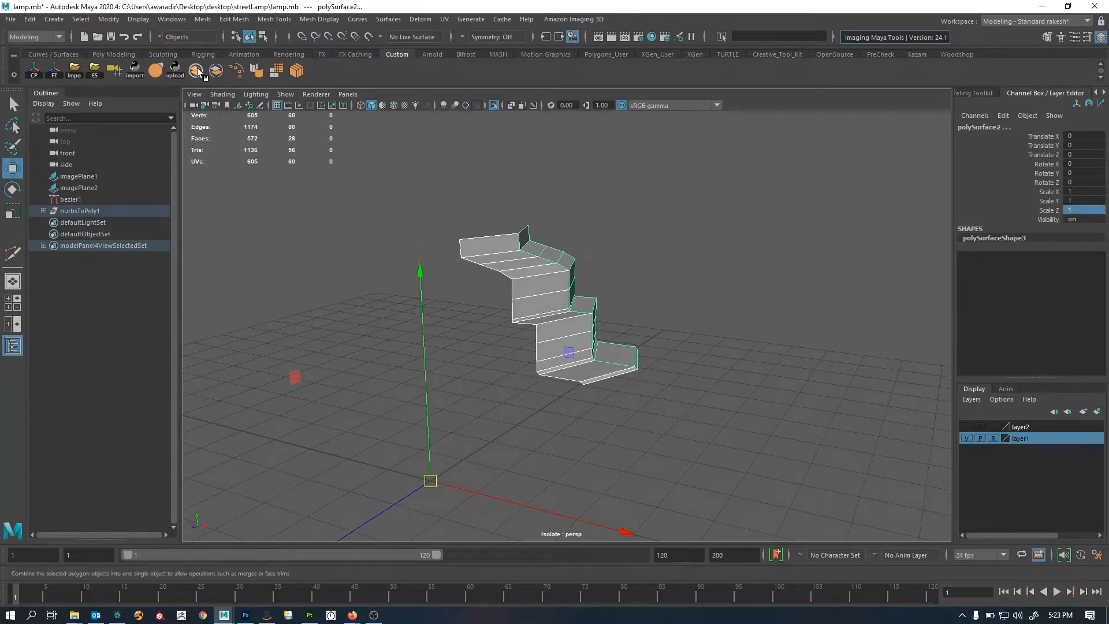
left_click_drag(358, 171, 736, 518)
right_click_drag(754, 363, 787, 233, "shift")
key("q")
right_click_drag(592, 190, 624, 159)
left_click_drag(541, 350, 641, 391, "alt")
left_click(750, 331)
Preview the combined strip with smoothing and examine its stepped shape from several angles beside the reference views
key("space")
middle_click_drag(839, 449, 751, 440, "alt")
right_click_drag(750, 441, 849, 460, "alt")
middle_click_drag(849, 460, 755, 513, "alt")
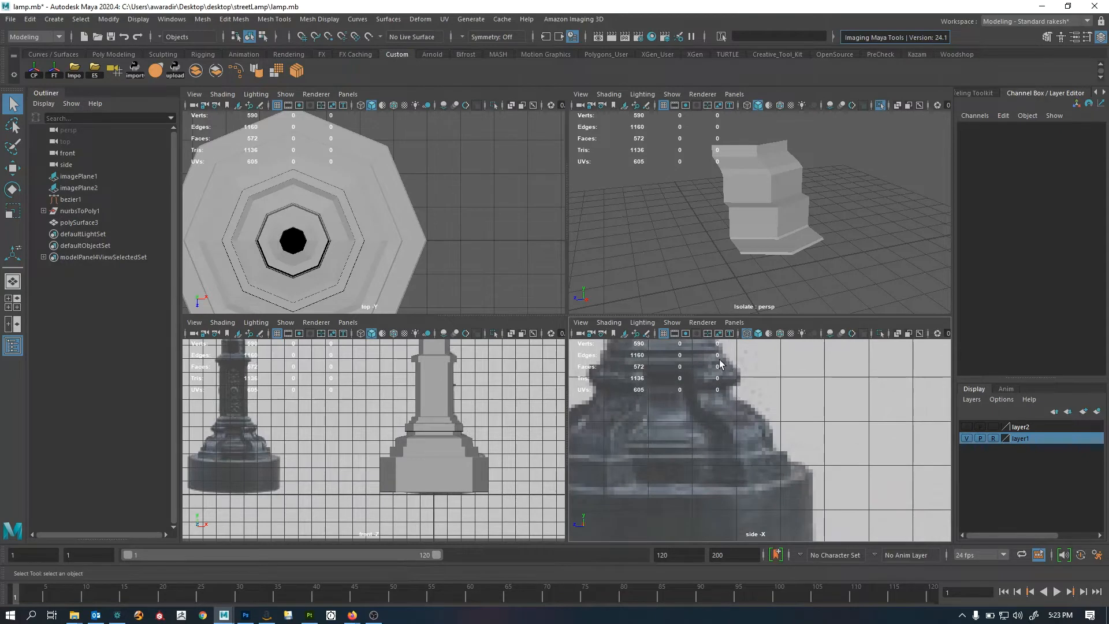
left_click_drag(803, 271, 833, 240, "alt")
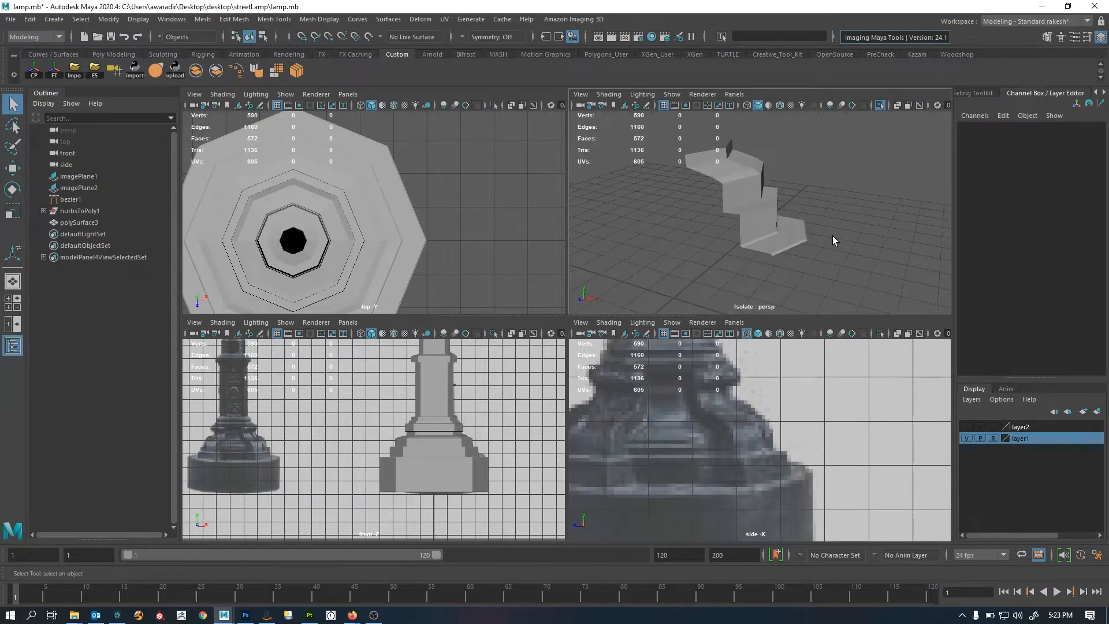
left_click(797, 234)
key("3")
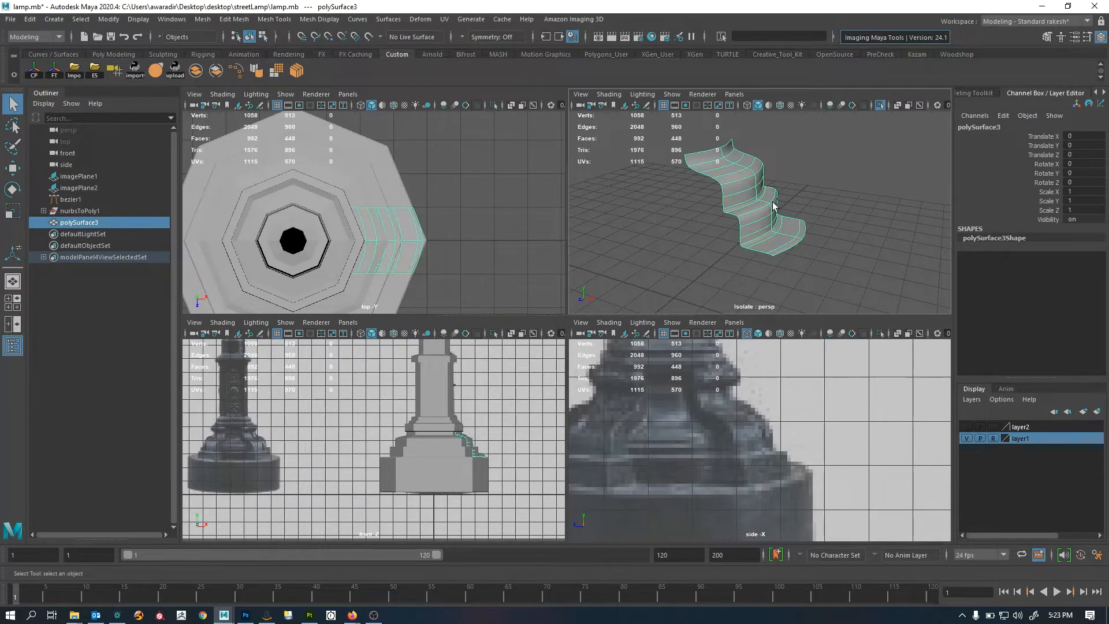
left_click_drag(774, 205, 837, 193, "alt")
left_click(838, 193)
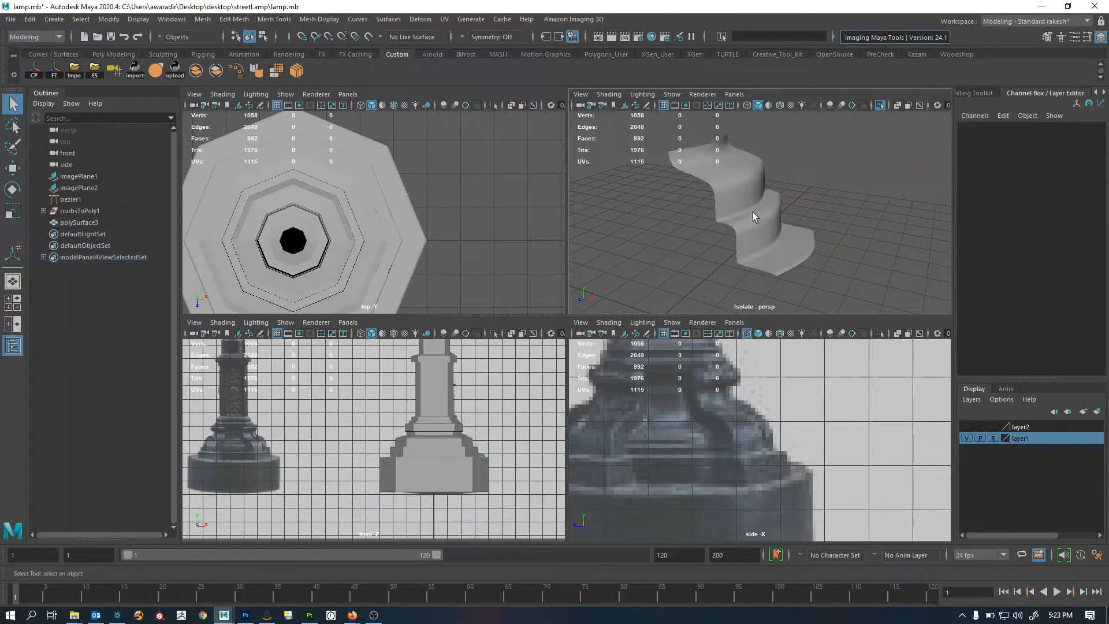
left_click(753, 214)
mouse_move(775, 227)
left_mouse_down("alt")
mouse_move(802, 193)
mouse_move(811, 250)
mouse_move(780, 231)
mouse_move(765, 173)
mouse_move(765, 211)
left_mouse_up("alt")
left_click(838, 203)
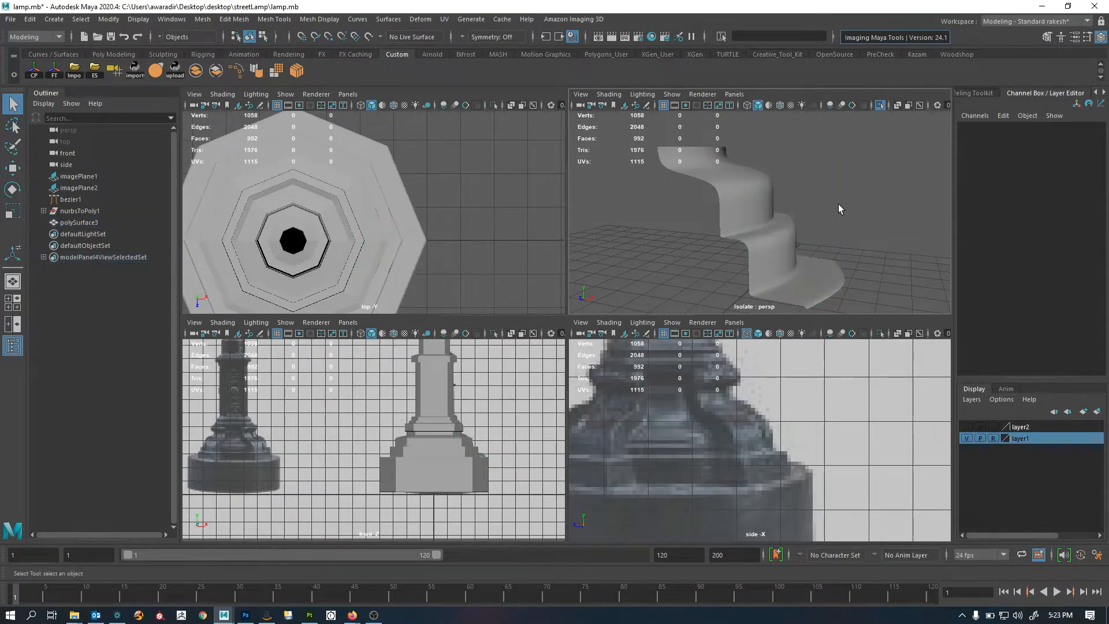
Show the whole lamp base again and display the front view in wireframe over the reference image
key("ctrl+1")
left_click(720, 239)
left_click_drag(816, 254, 787, 256, "alt")
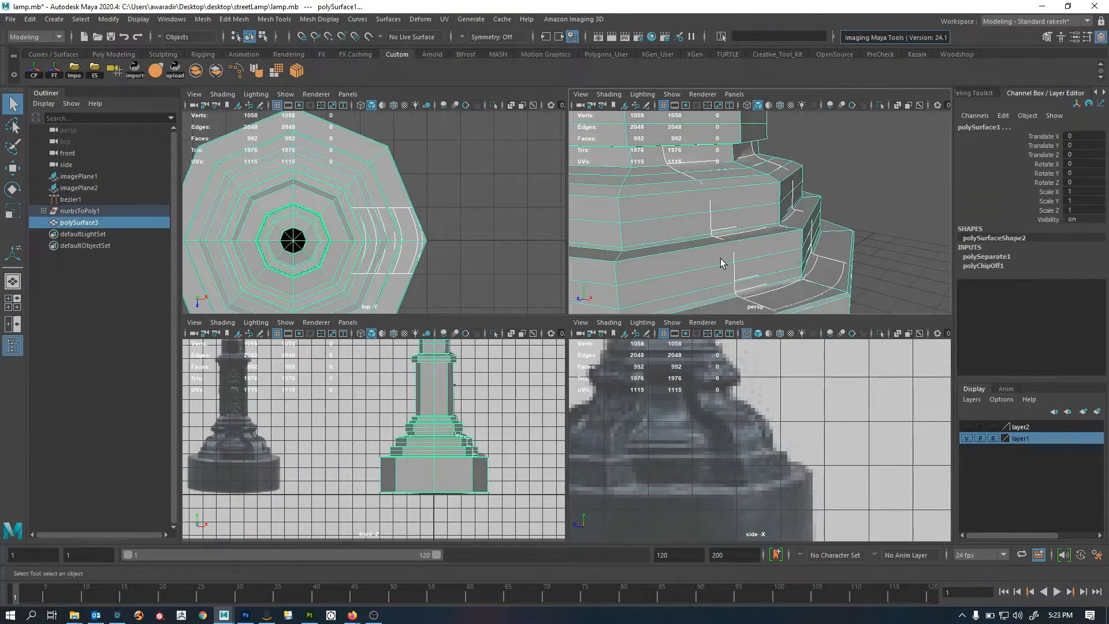
middle_click_drag(236, 458, 325, 442, "alt")
right_click_drag(324, 441, 373, 441, "alt")
middle_click_drag(373, 442, 296, 452, "alt")
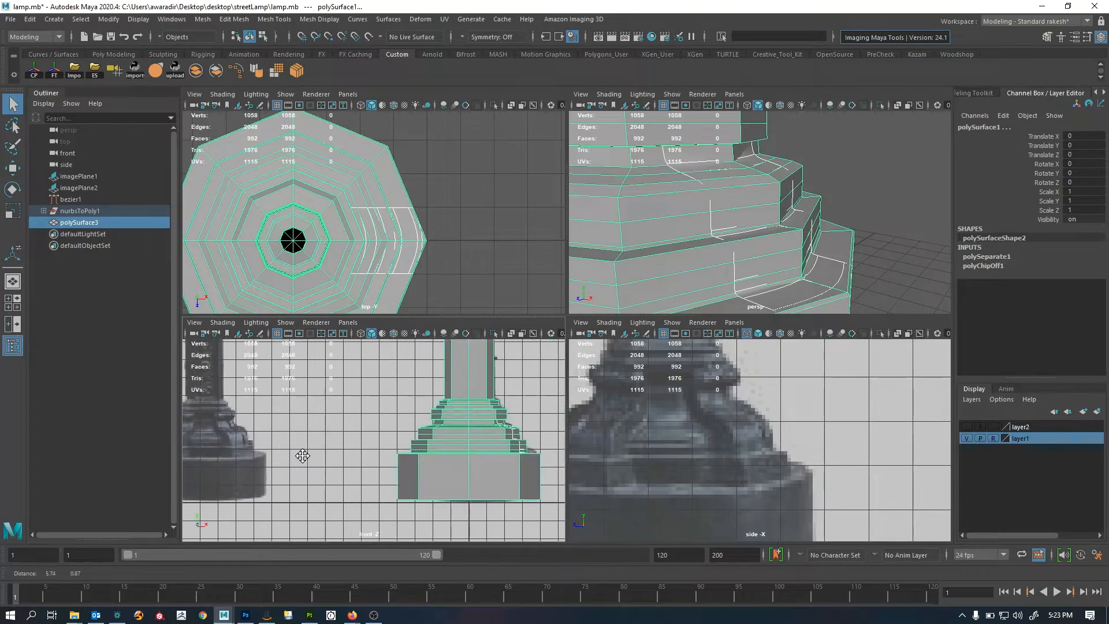
left_click(500, 368)
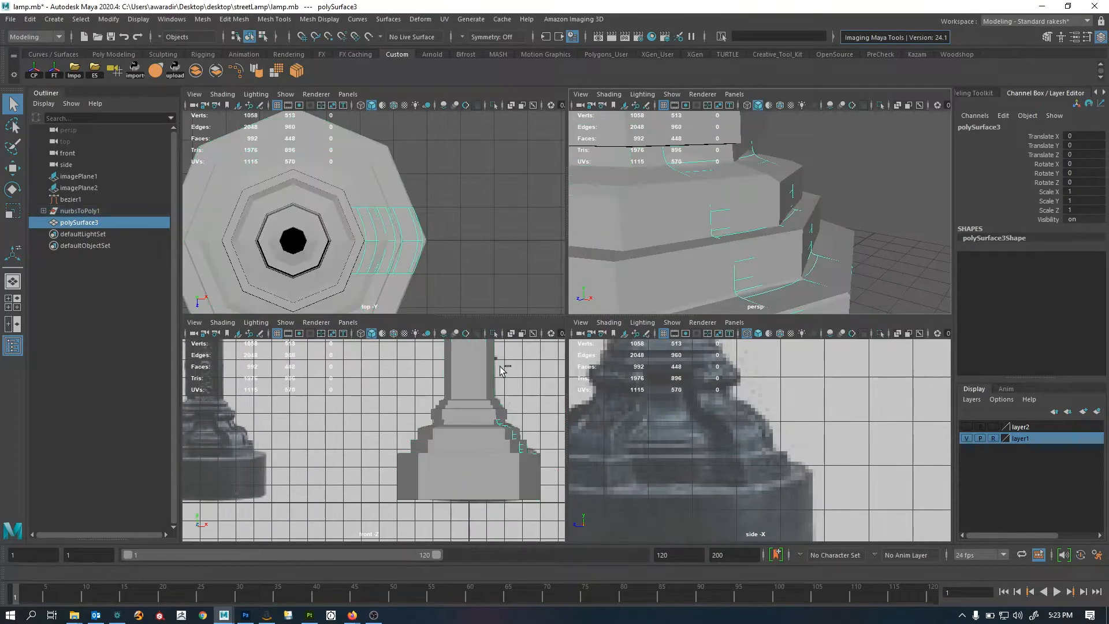
key("4")
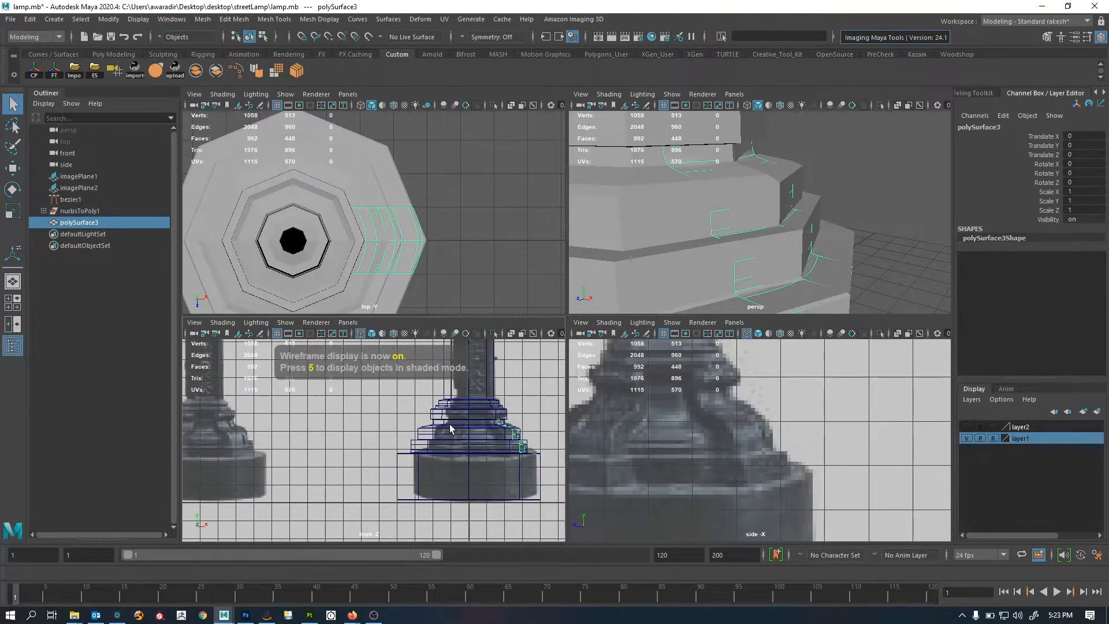
Compare the strip's stepped profile with the lamp base in the front reference image
middle_click_drag(451, 428, 499, 417, "alt")
scroll(491, 407, "up", 1)
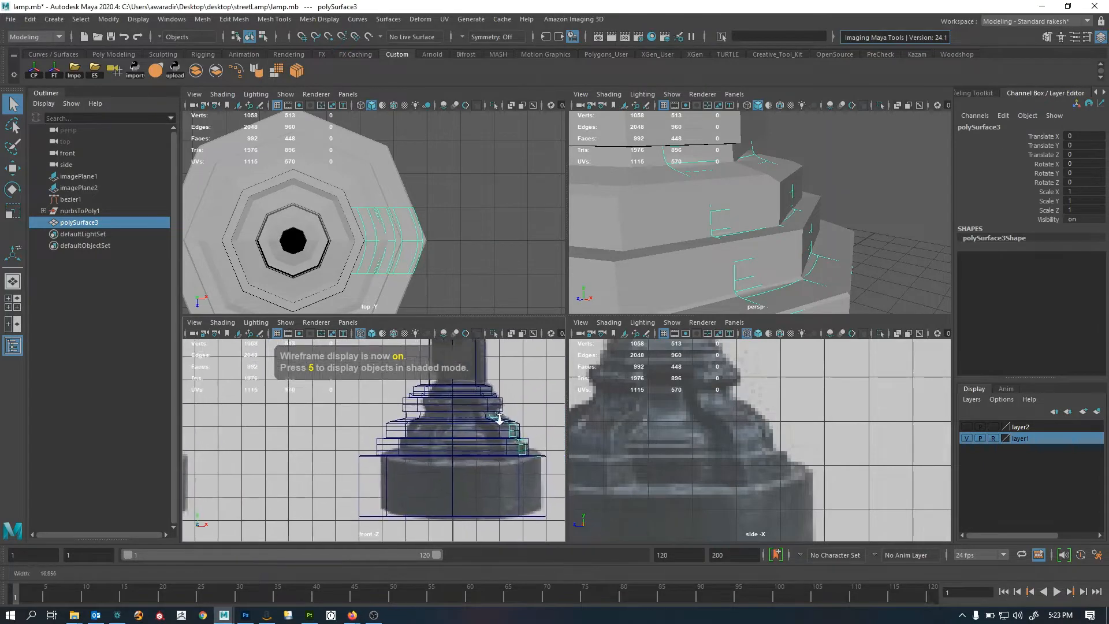
scroll(501, 411, "up", 1)
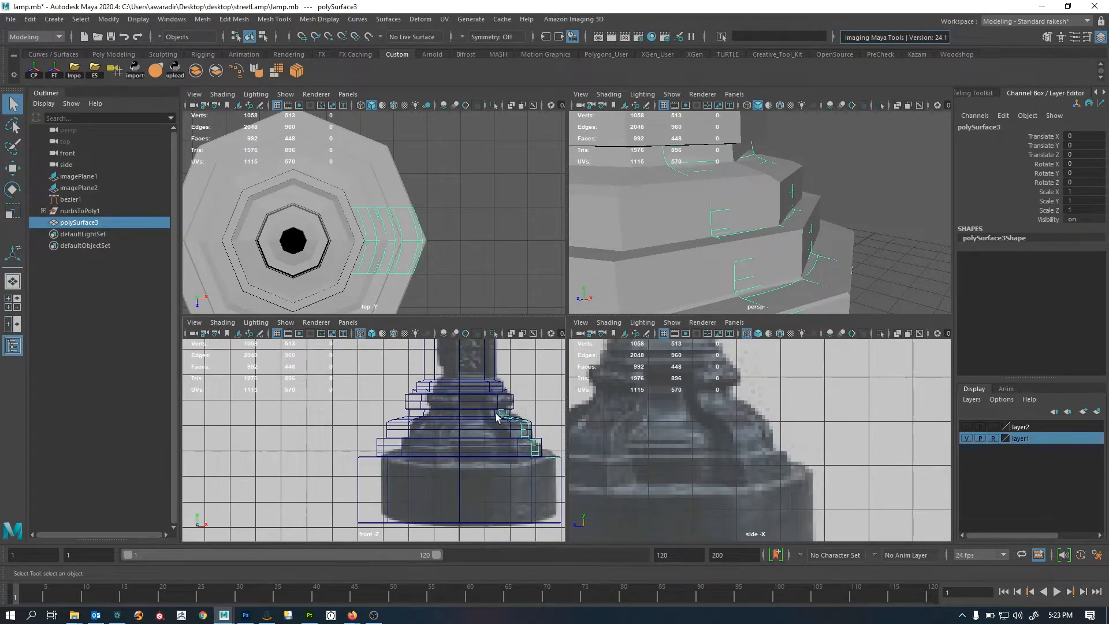
scroll(496, 416, "down", 3)
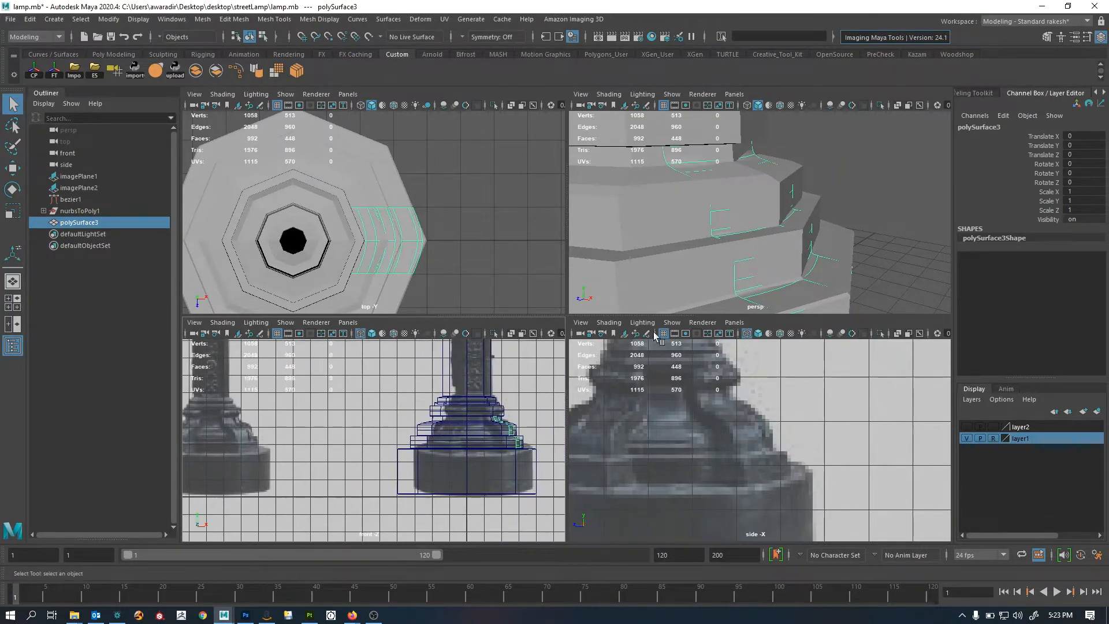
scroll(341, 441, "up", 1)
key("space")
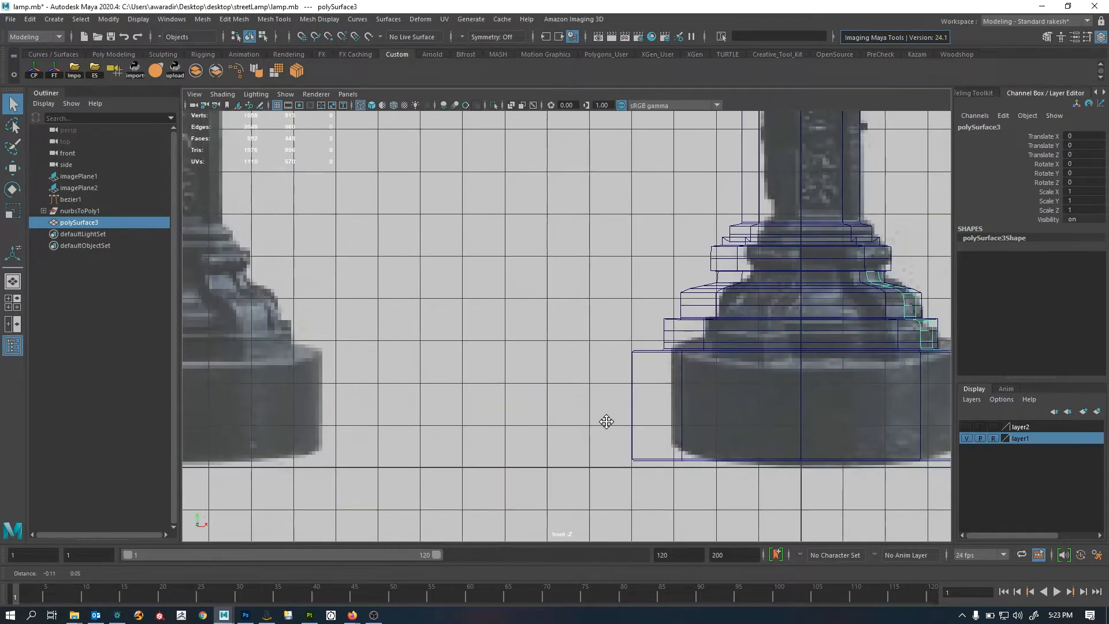
scroll(483, 384, "down", 3)
scroll(495, 389, "up", 1)
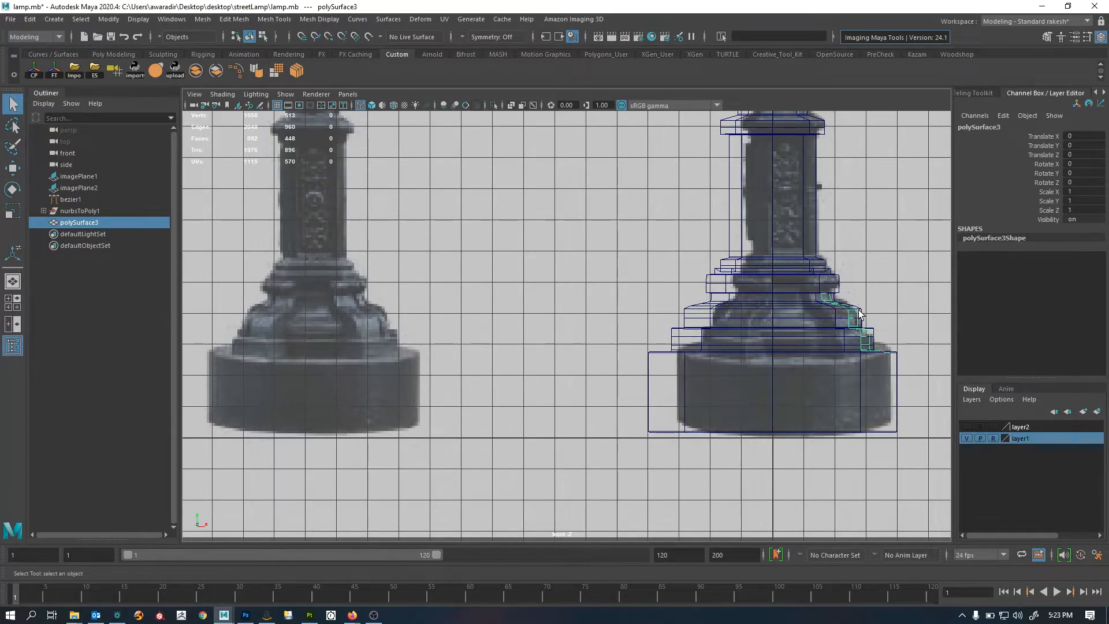
Turn off the strip's smoothed preview and isolate the strip in the perspective view
key("space")
key("space")
scroll(723, 297, "up", 3)
left_click_drag(630, 304, 626, 259, "alt")
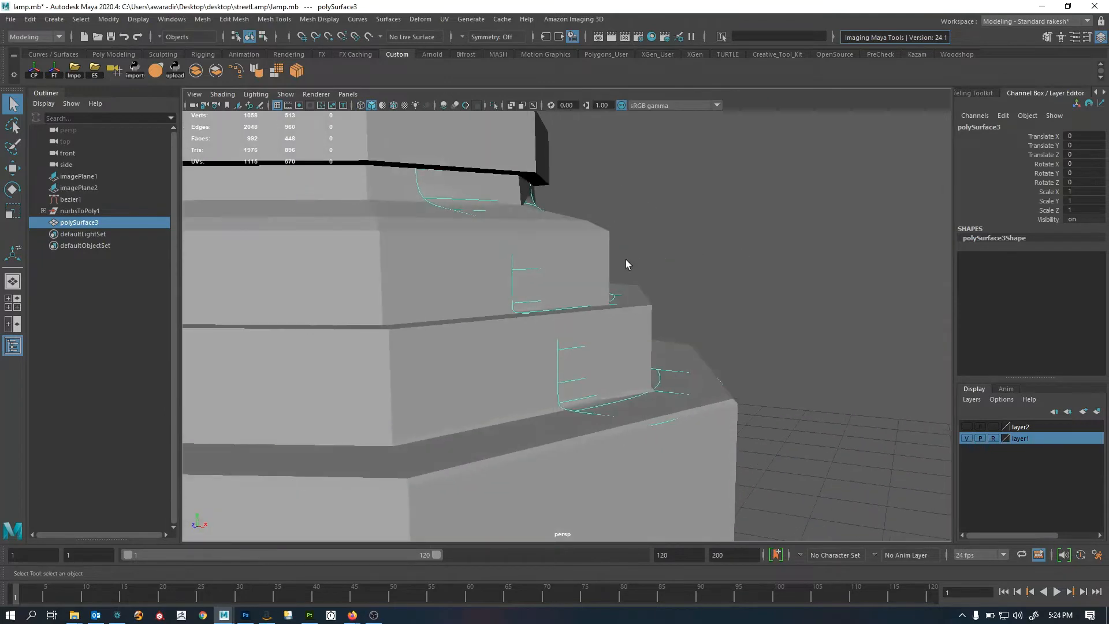
key("ctrl+z")
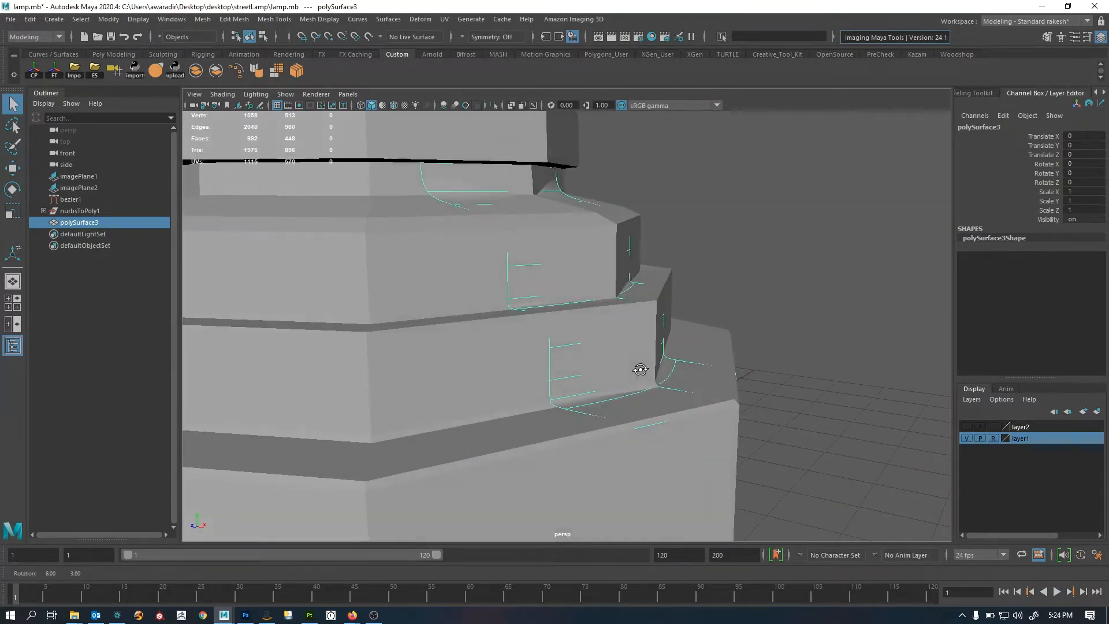
key("ctrl+1")
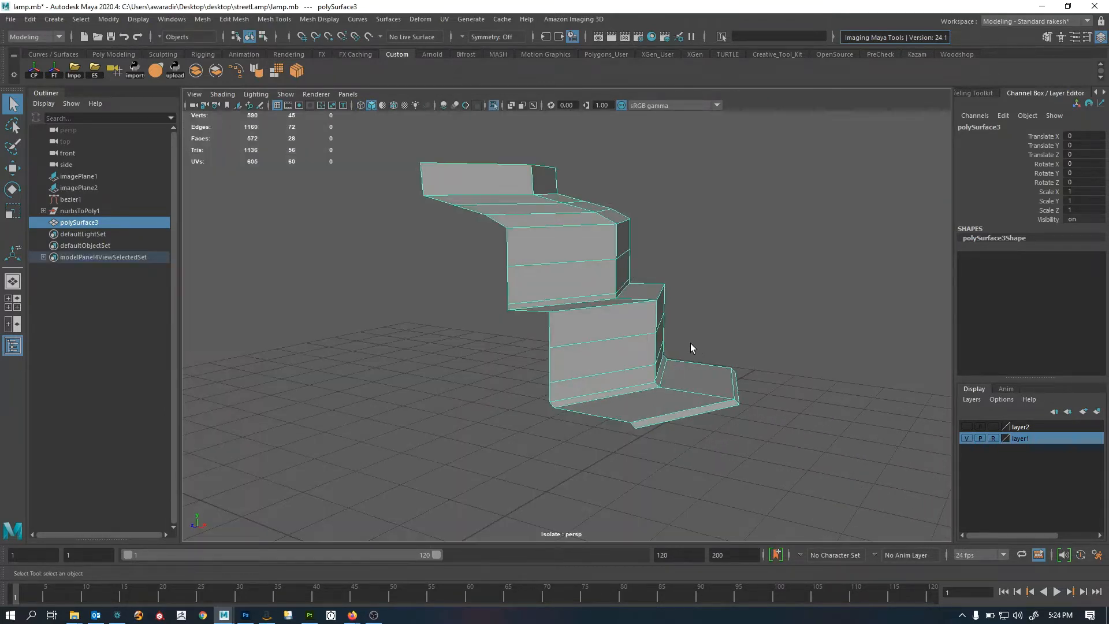
Delete the horizontal edge loops on the upper riser and its inner corner, so a single slope joins the lower riser
left_click_drag(664, 372, 617, 222, "alt")
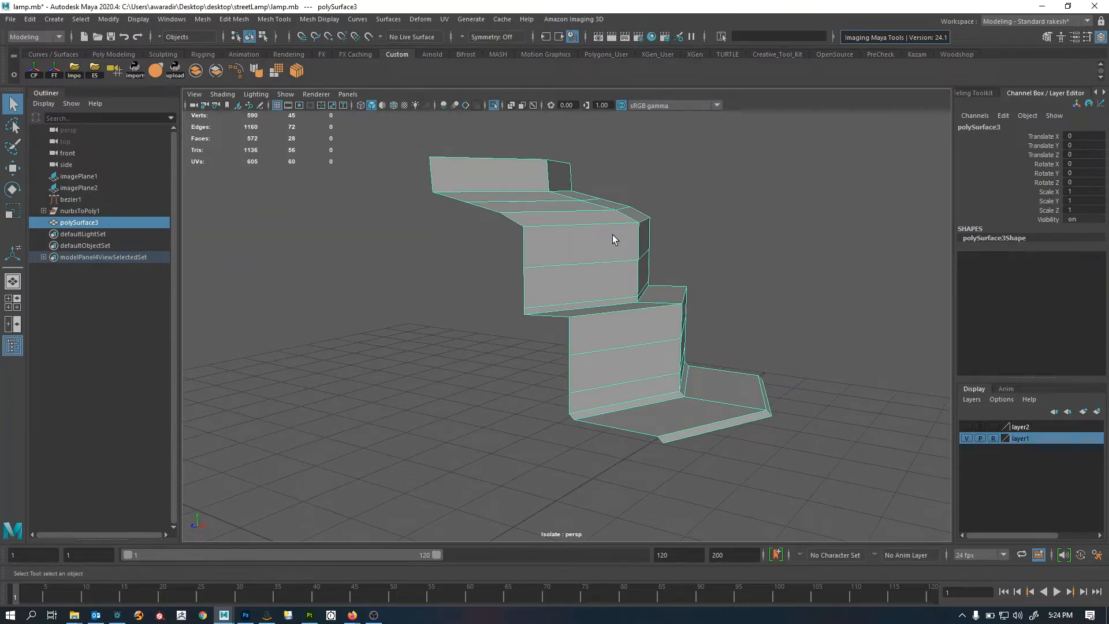
right_click_drag(773, 352, 489, 342, "alt")
key("space")
left_click_drag(489, 343, 491, 381)
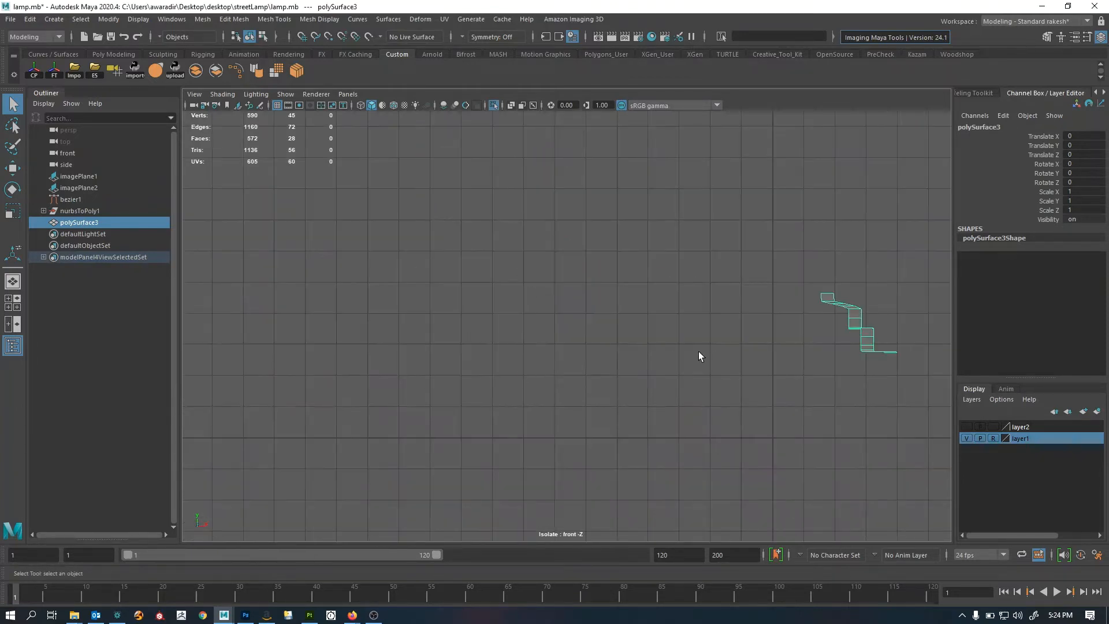
middle_click_drag(875, 368, 693, 353, "alt")
right_click_drag(693, 354, 904, 384, "alt")
middle_click_drag(904, 385, 641, 425, "alt")
right_click_drag(641, 424, 707, 394, "alt")
middle_click_drag(708, 394, 720, 419, "alt")
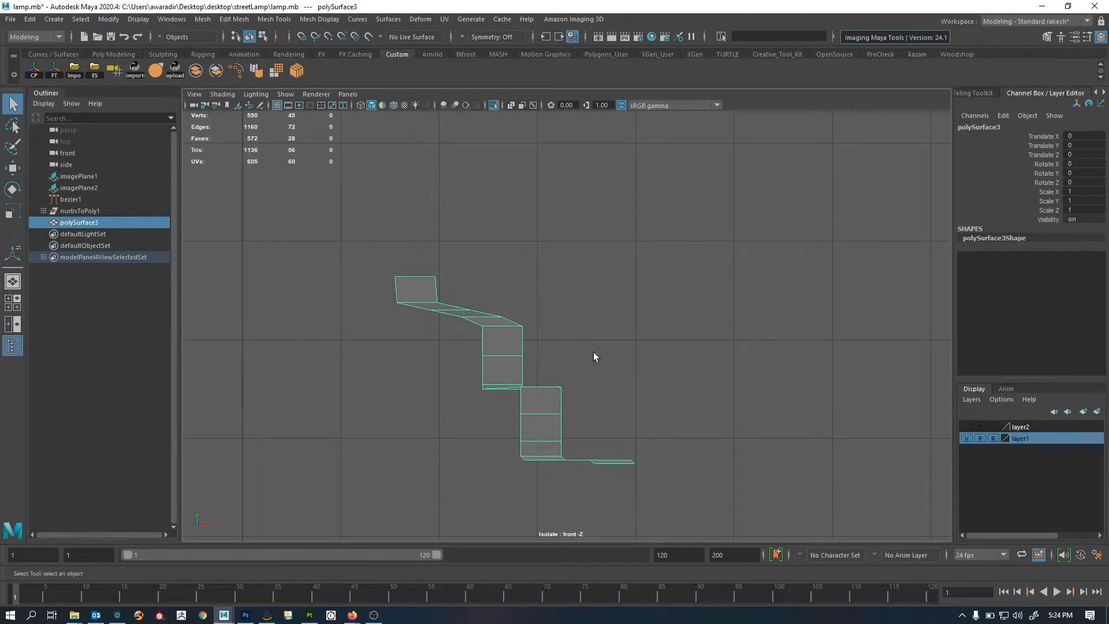
scroll(508, 349, "up", 2)
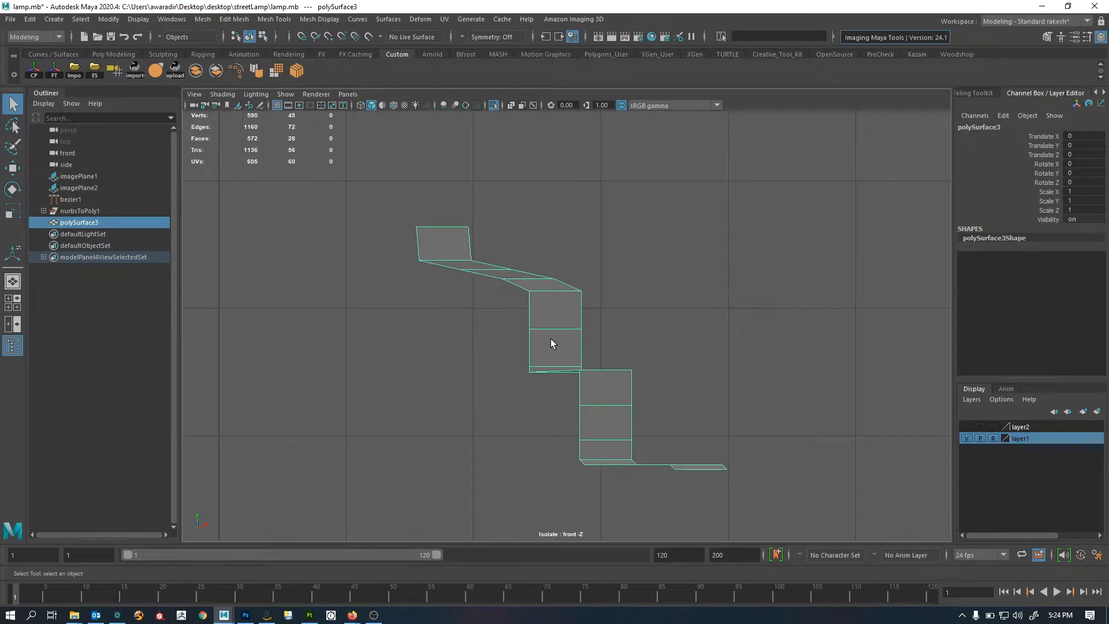
key("F10")
double_click(561, 323)
key("space")
left_click_drag(566, 323, 571, 253)
scroll(565, 353, "up", 4)
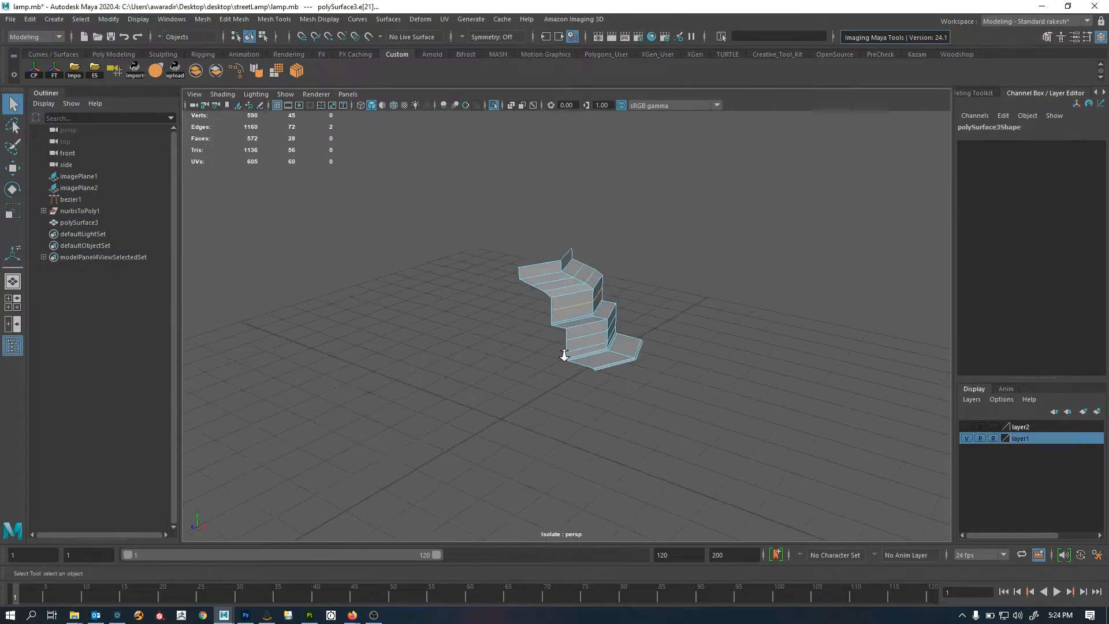
left_click_drag(566, 351, 655, 342, "alt")
scroll(616, 346, "up", 2)
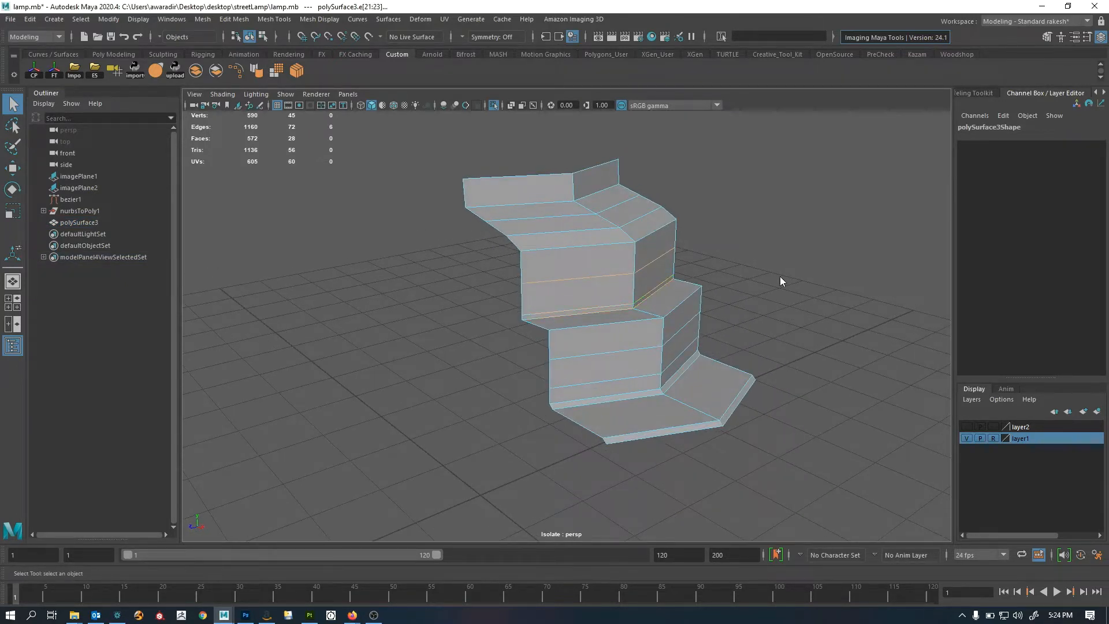
key("Delete")
Insert an edge loop across the middle of the long sloped faces and curve it with Edit Edge Flow set to 1
left_click_drag(780, 277, 650, 324, "alt")
left_click_drag(837, 391, 681, 346, "alt")
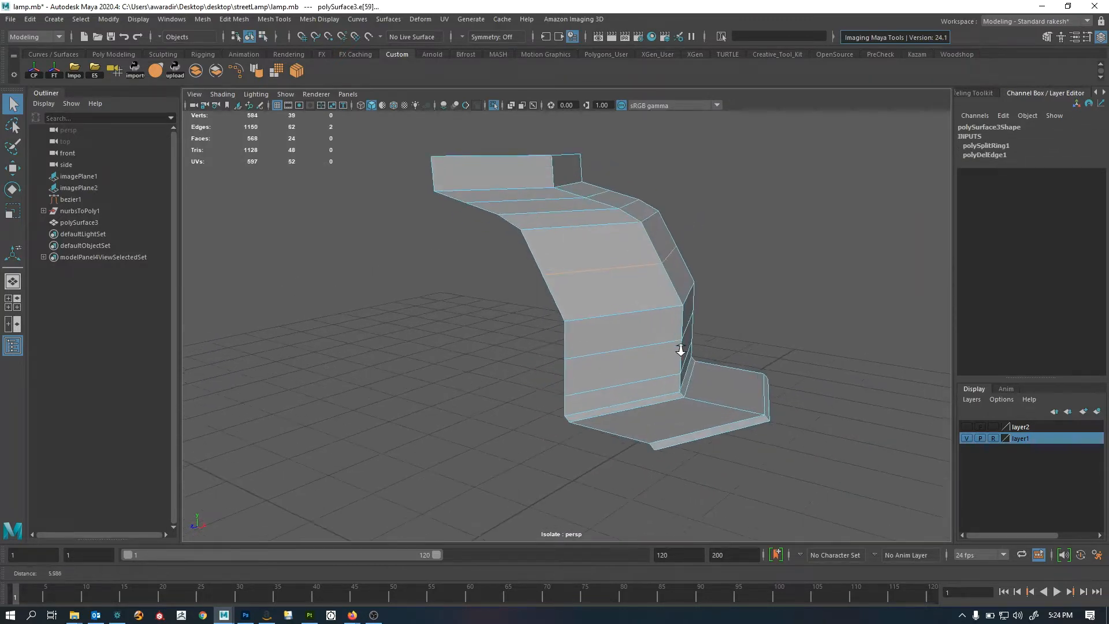
left_click(602, 275)
right_click(718, 187, "shift")
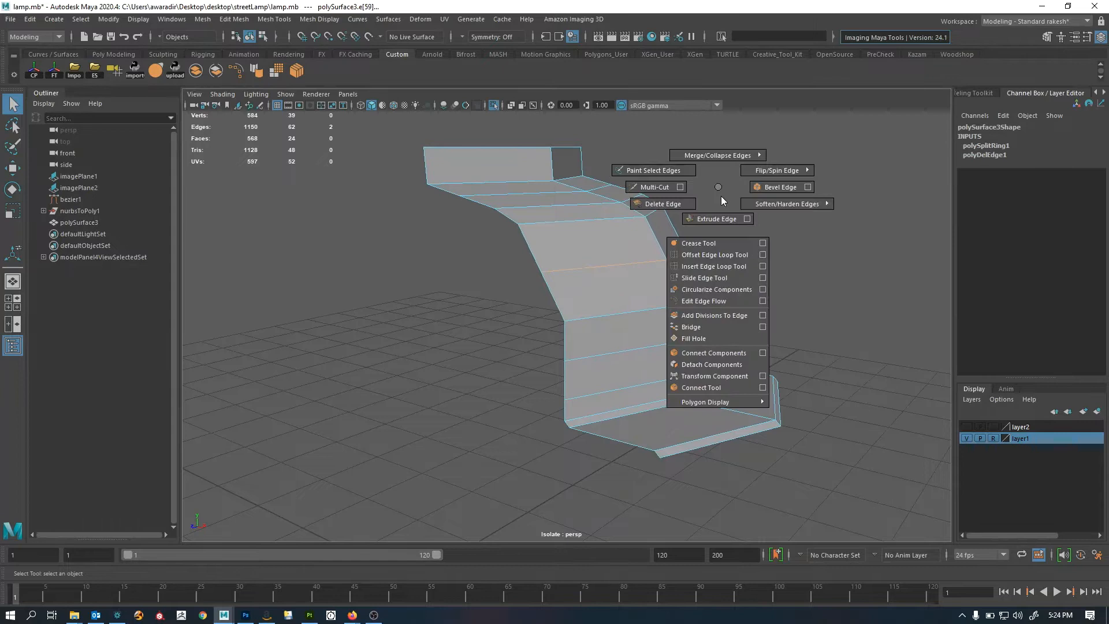
left_click(734, 303)
left_click_drag(733, 303, 655, 322, "alt")
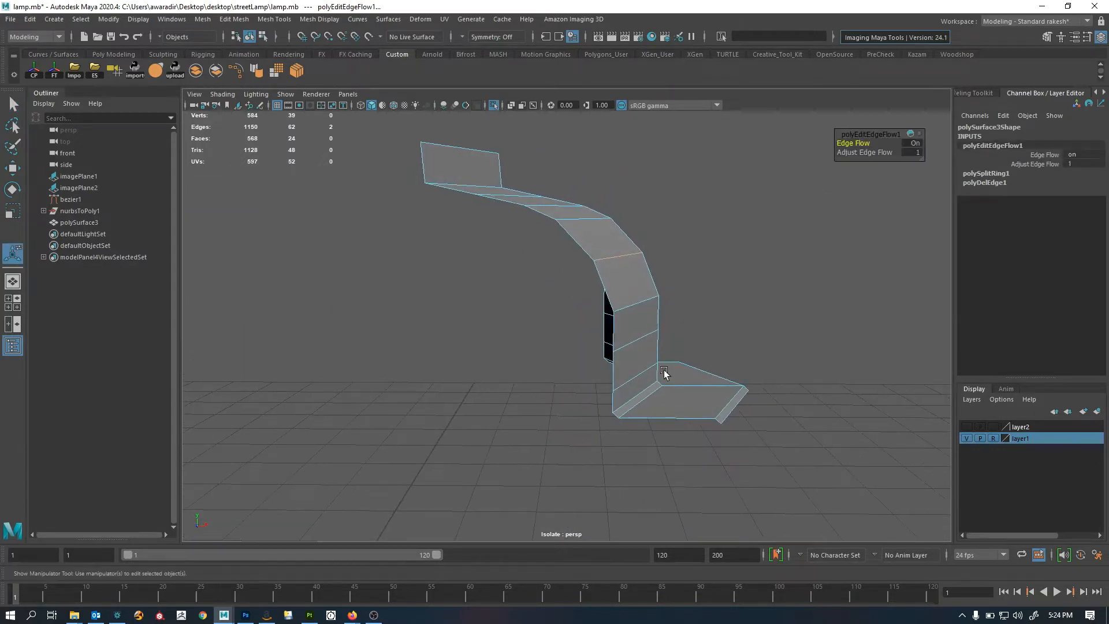
left_click_drag(656, 388, 648, 371, "alt")
left_click(723, 335)
Delete the faces of the flat flange and its outer lip at the bottom of the strip
key("space")
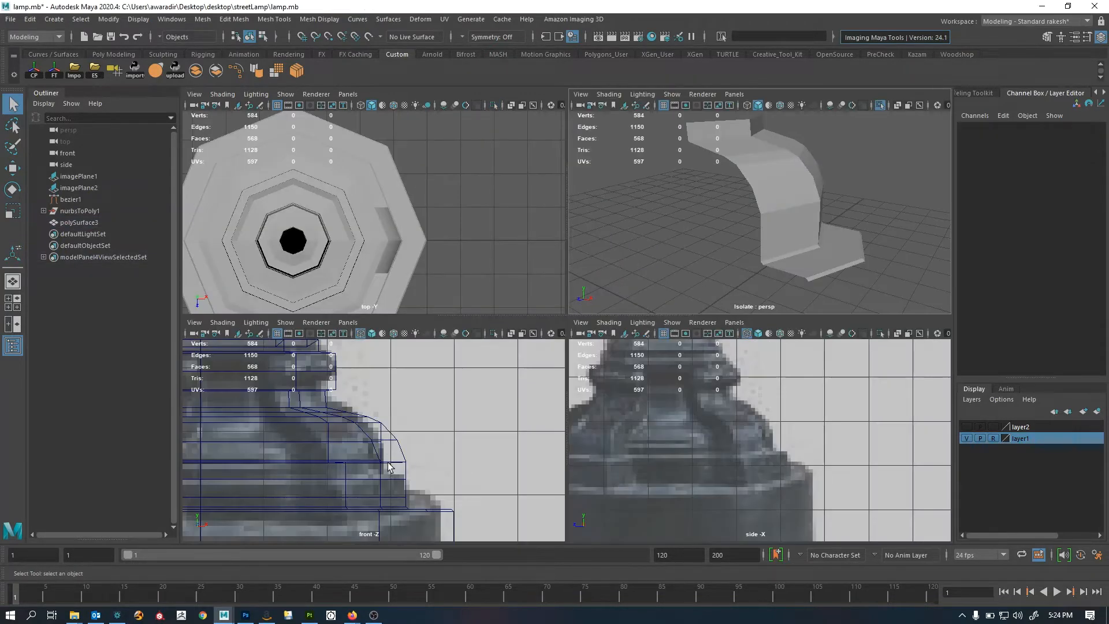
right_click_drag(455, 444, 400, 469, "alt")
middle_click_drag(400, 469, 428, 454, "alt")
right_click_drag(428, 455, 457, 473, "alt")
middle_click_drag(446, 462, 445, 449, "alt")
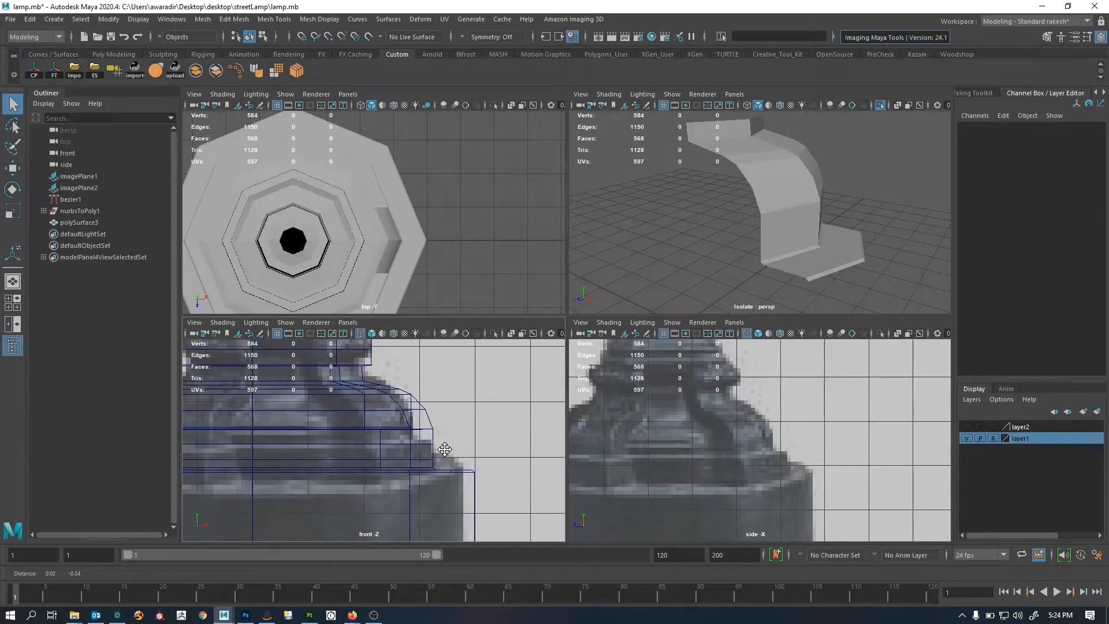
left_click(808, 229)
scroll(811, 248, "up", 3)
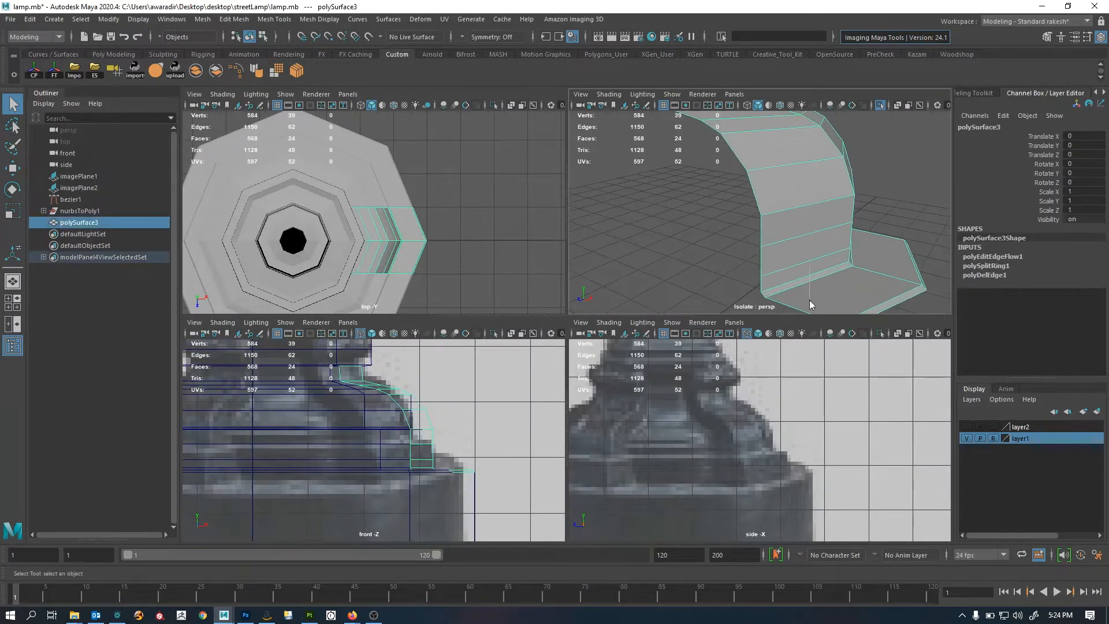
key("F11")
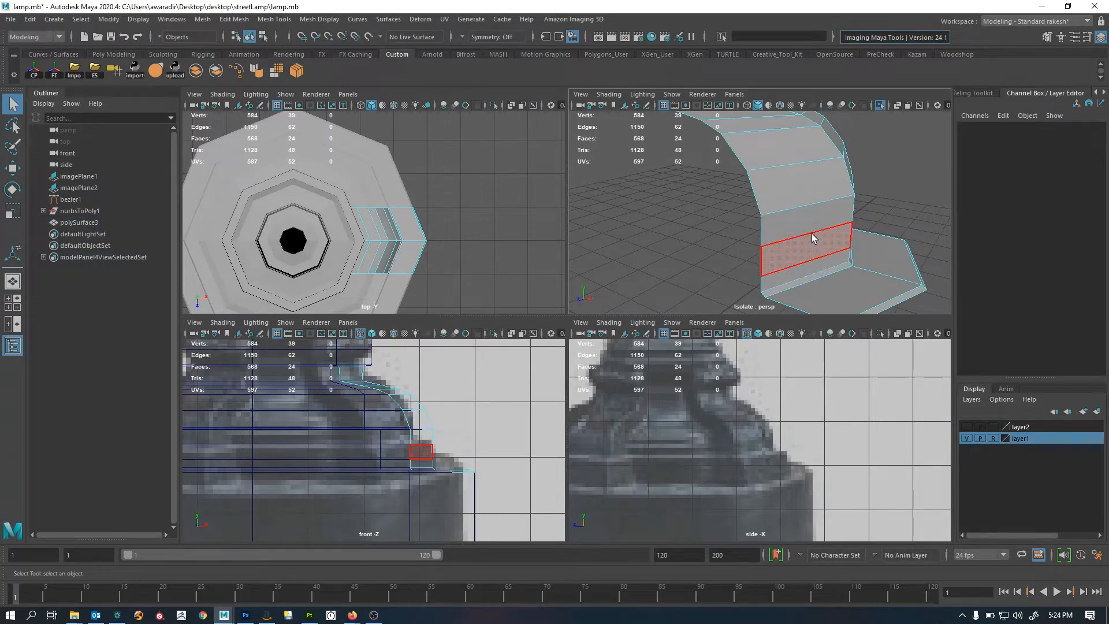
scroll(814, 249, "up", 3)
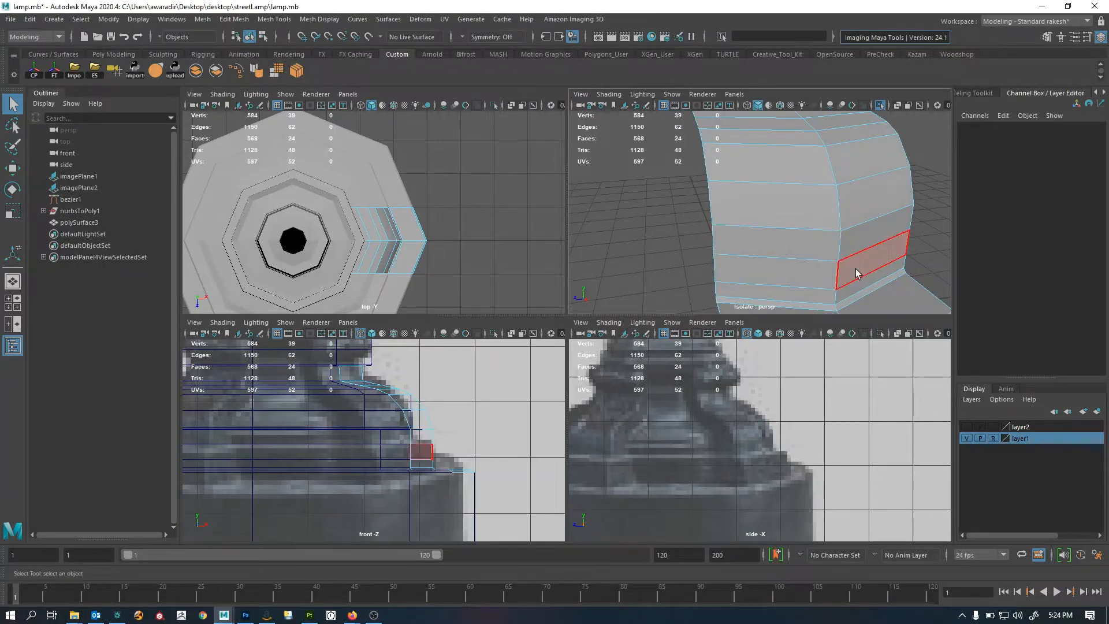
left_click_drag(856, 296, 840, 236, "alt")
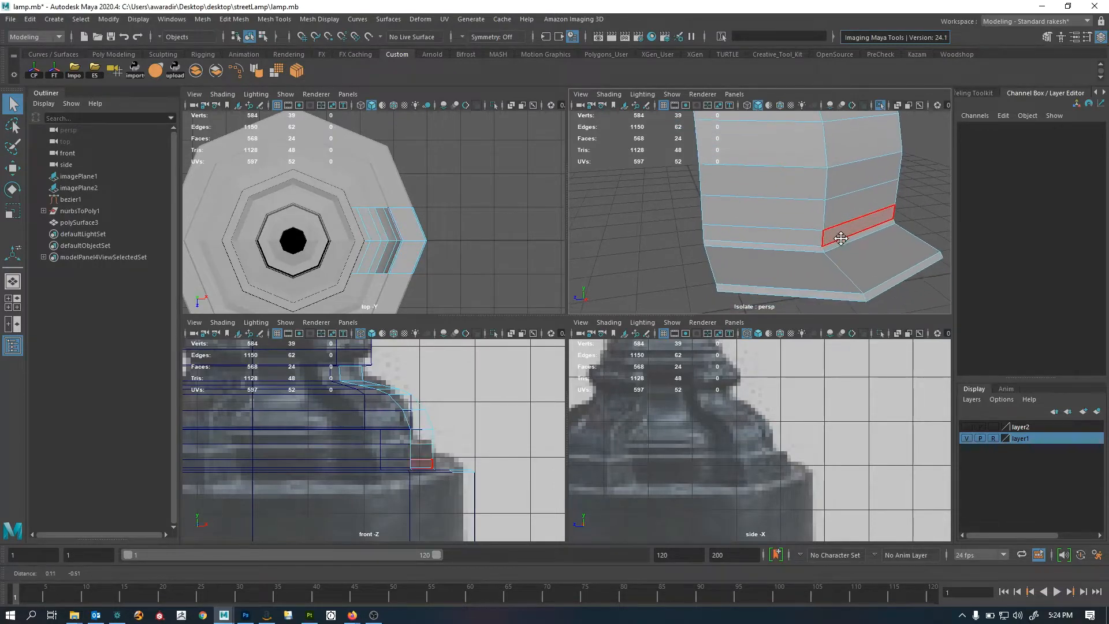
double_click(841, 287)
key("Delete")
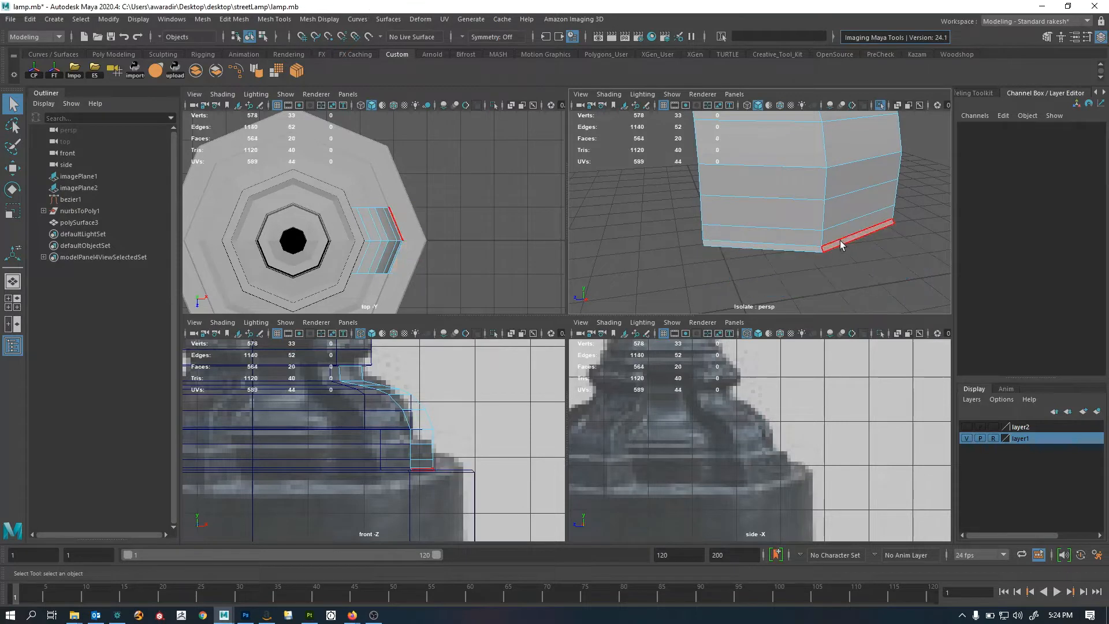
Delete the two narrow faces along the bottom edge of the strip's riser
left_click(837, 243)
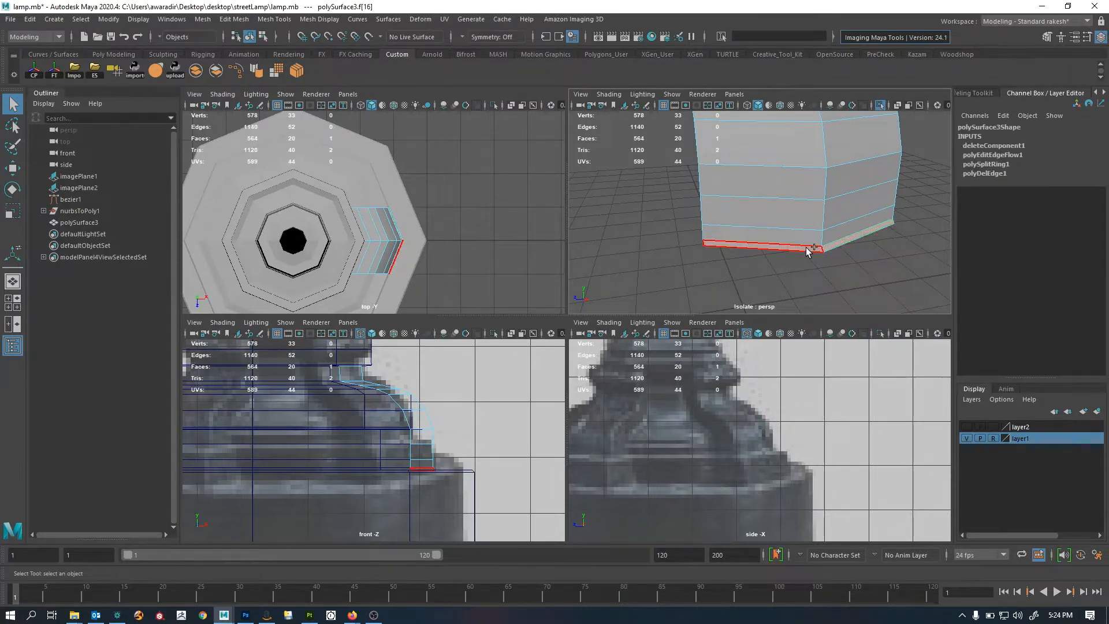
left_click(807, 250, "shift")
left_click_drag(808, 250, 866, 253, "alt")
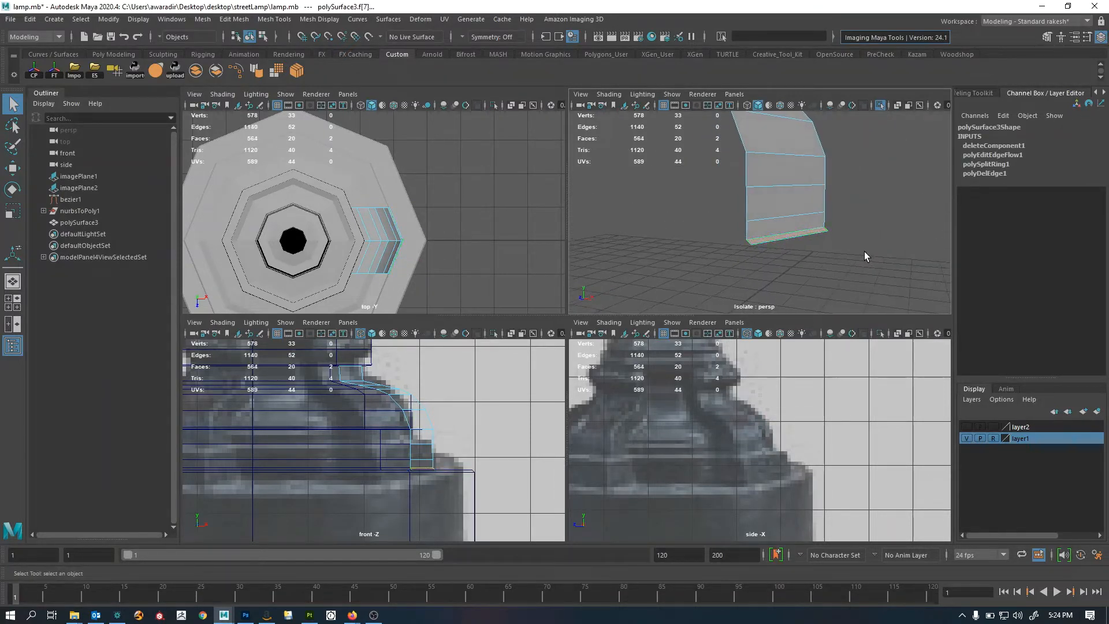
key("Delete")
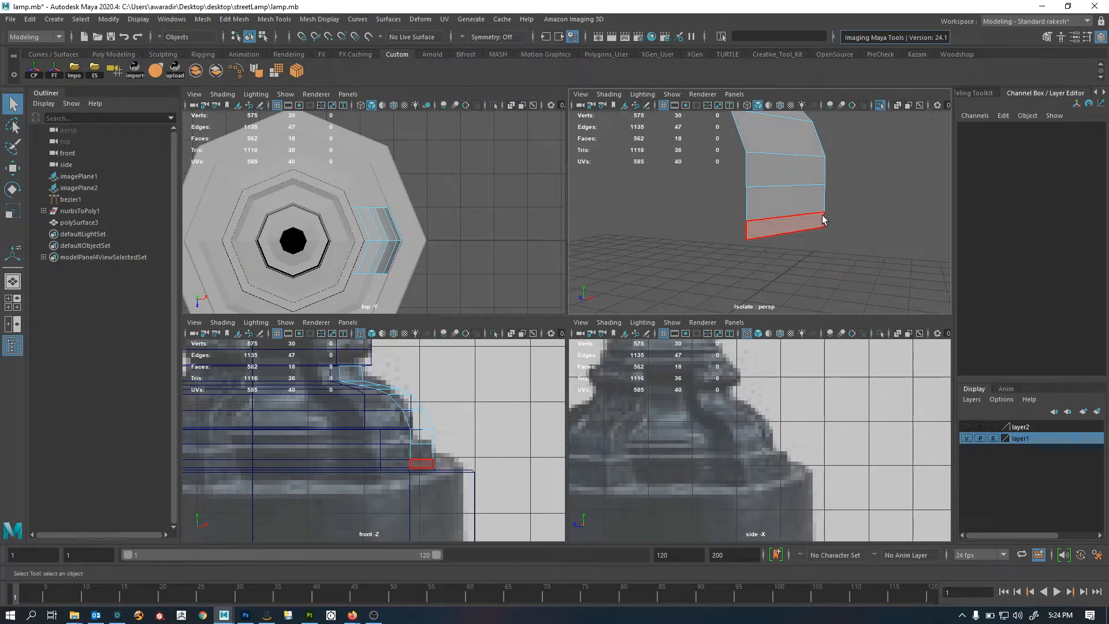
Bevel the horizontal edge loop across the lower riser and move the faces below it outward to form a step
left_click(819, 208)
key("f")
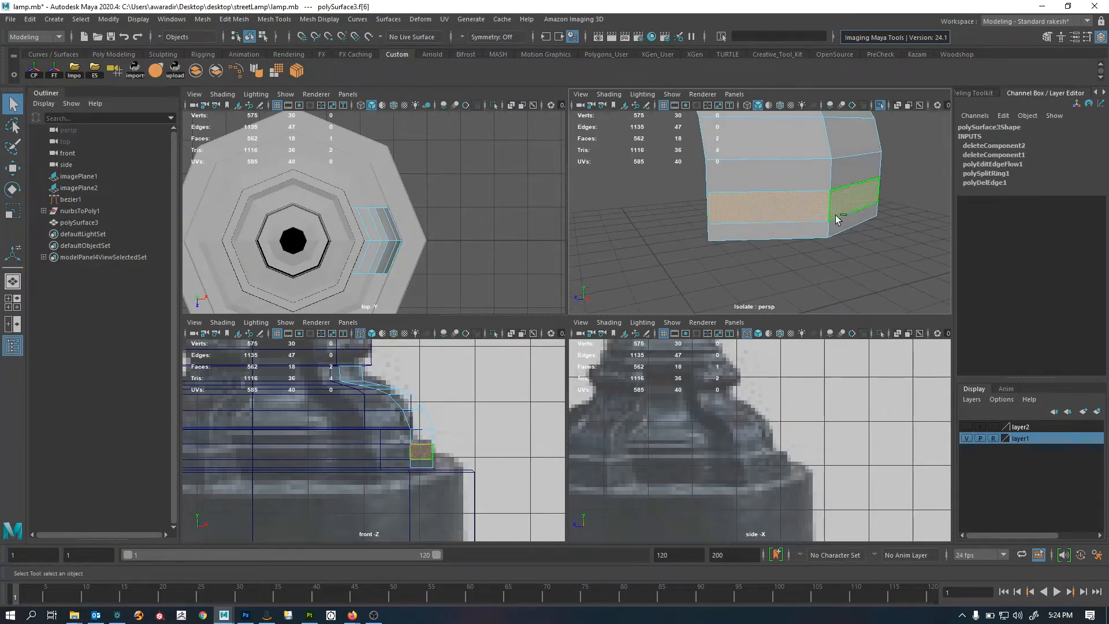
left_click(800, 238, "shift")
left_click_drag(837, 274, 809, 247, "alt")
right_click_drag(809, 247, 777, 231, "alt")
key("F10")
left_click(784, 218)
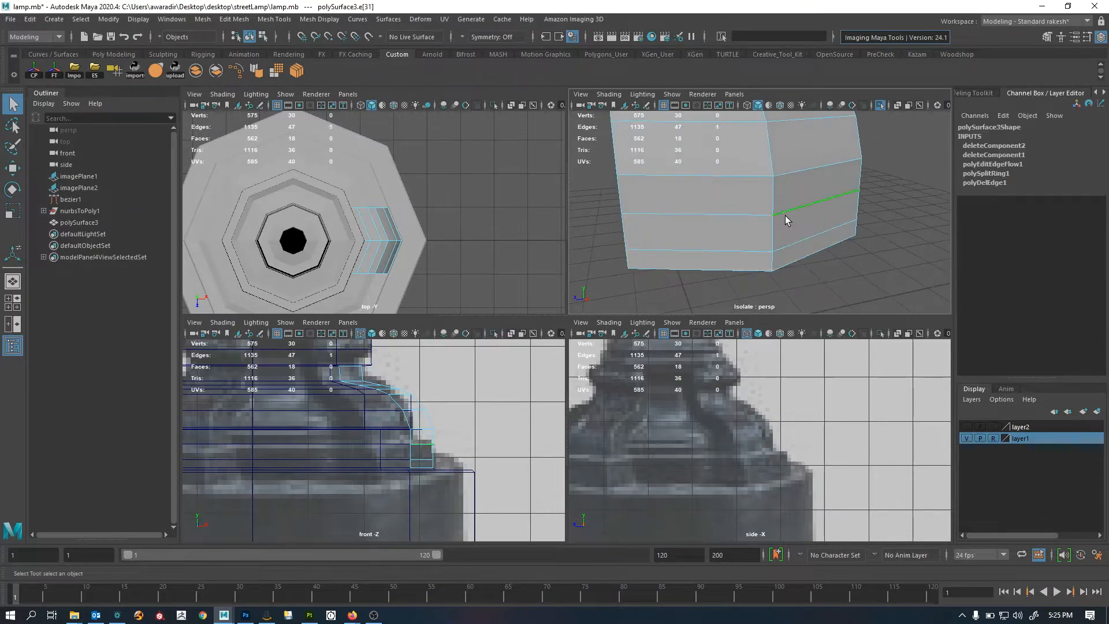
key("ctrl+b")
left_click_drag(848, 213, 818, 282)
key("q")
key("F11")
key("w")
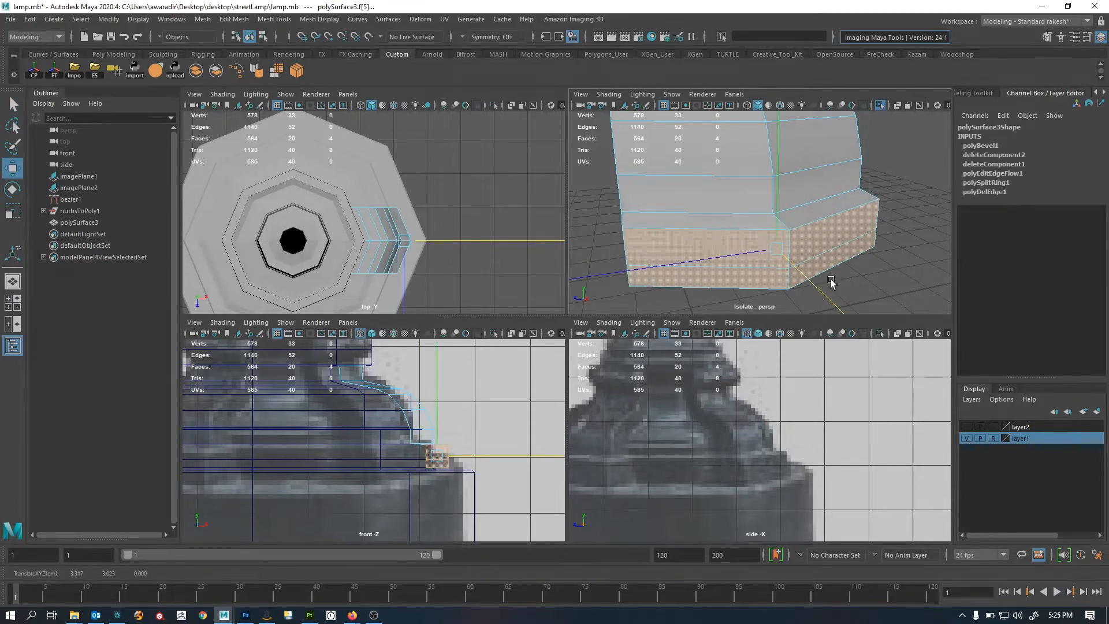
Examine the strip's new lower step and compare the profile with the lamp base in the front reference image
right_click_drag(832, 282, 779, 265, "alt")
left_click_drag(780, 266, 806, 299, "alt")
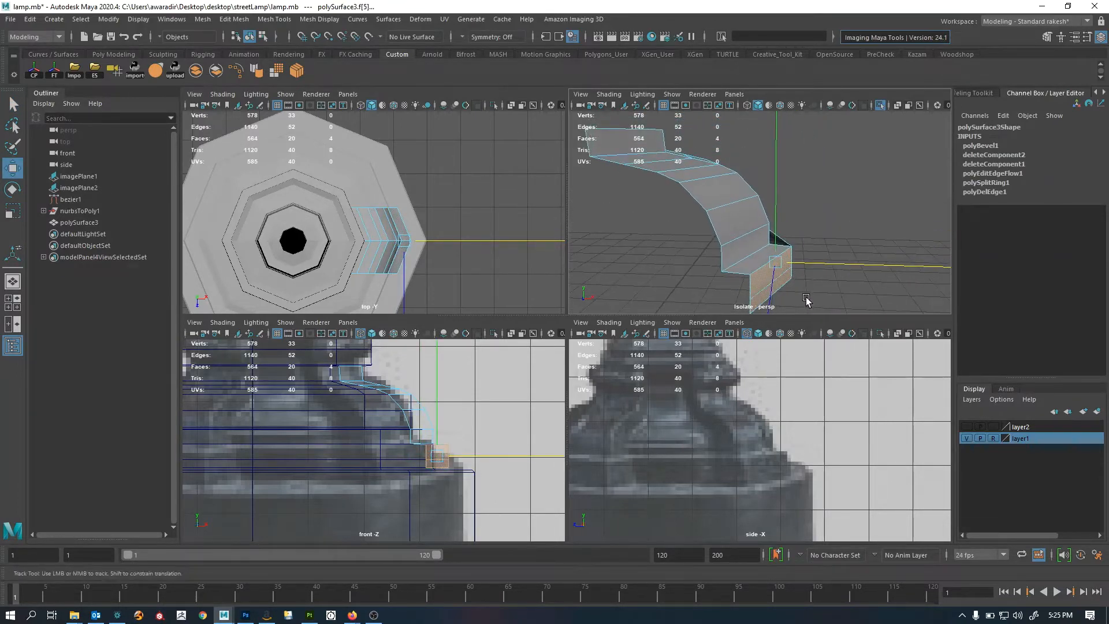
middle_click_drag(807, 300, 803, 273, "alt")
right_click_drag(802, 273, 857, 279, "alt")
left_click_drag(856, 280, 792, 293, "alt")
left_click(736, 261)
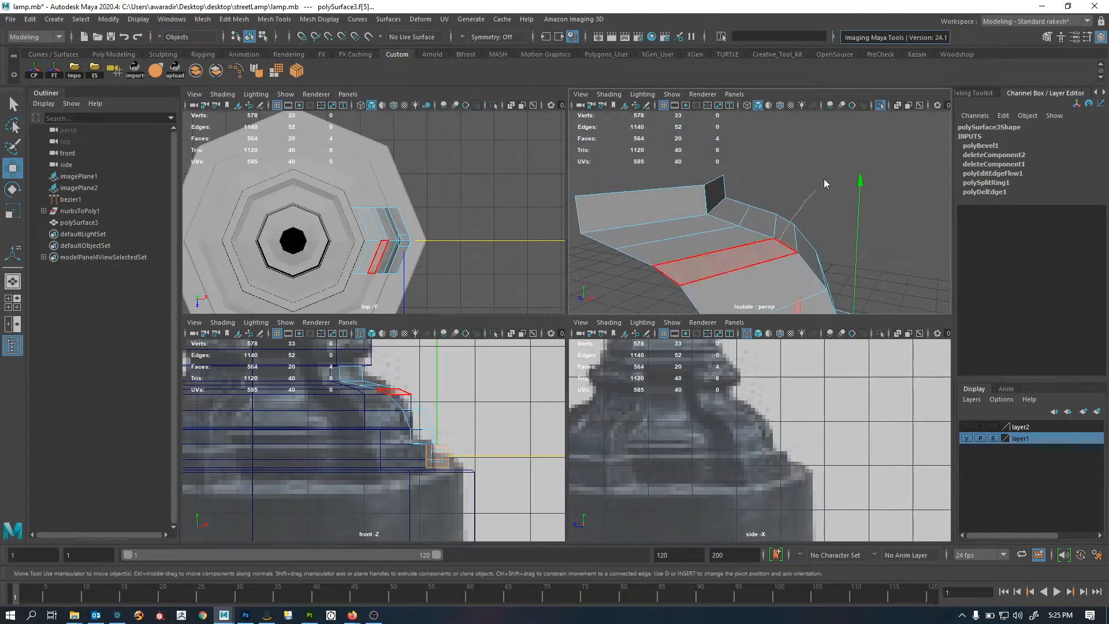
right_click_drag(824, 180, 830, 173)
middle_click_drag(437, 409, 463, 462, "alt")
mouse_move(401, 446)
middle_mouse_down("alt")
mouse_move(431, 414)
mouse_move(466, 424)
middle_mouse_up("alt")
key("space")
key("space")
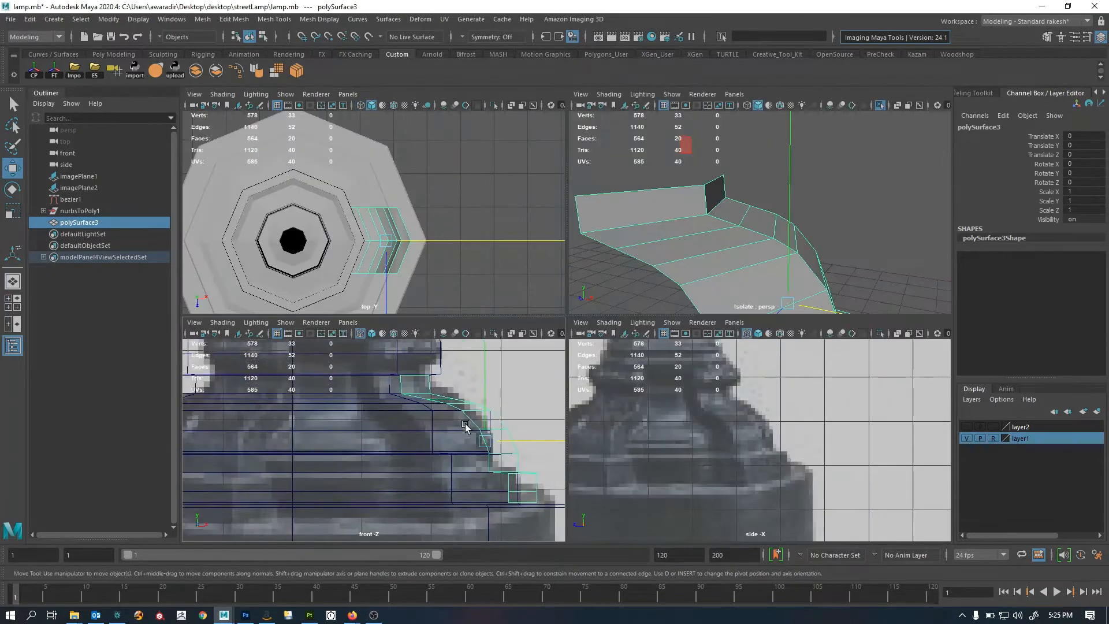
right_click_drag(465, 427, 553, 461, "alt")
middle_click_drag(548, 349, 538, 384, "alt")
Extrude the strip's top edges upward to the top of the lamp's collar and raise the edge loop below slightly
right_click_drag(800, 240, 693, 193, "alt")
left_click(692, 189)
left_click(723, 187, "shift")
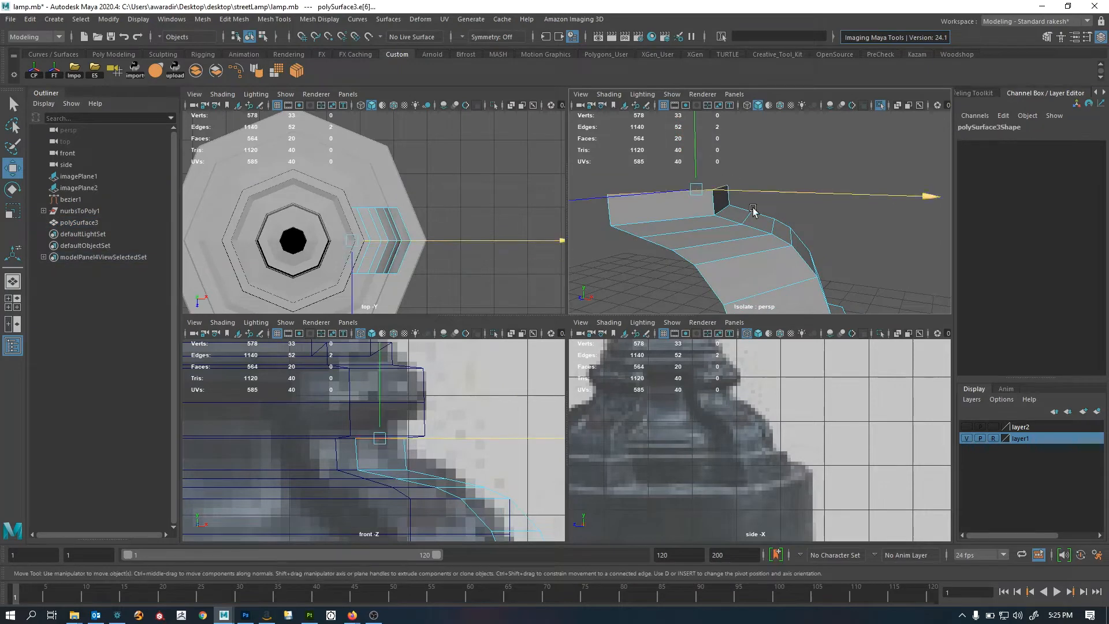
right_click_drag(781, 268, 781, 267, "shift")
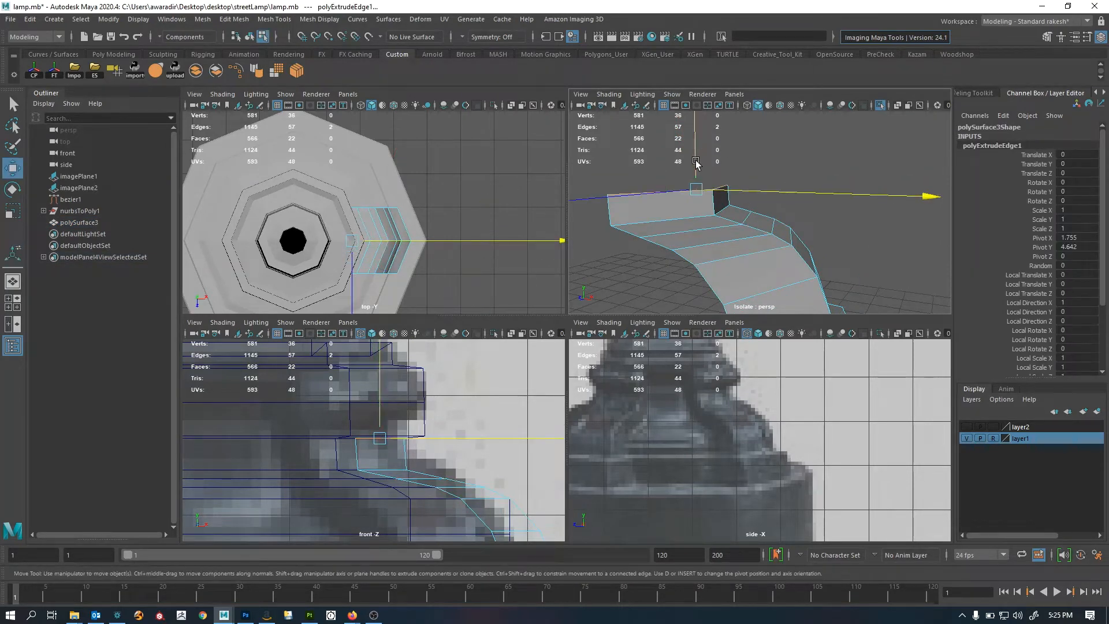
left_click_drag(696, 162, 699, 101)
right_click_drag(435, 421, 391, 441, "alt")
middle_click_drag(391, 440, 364, 453, "alt")
right_click_drag(364, 452, 440, 443, "alt")
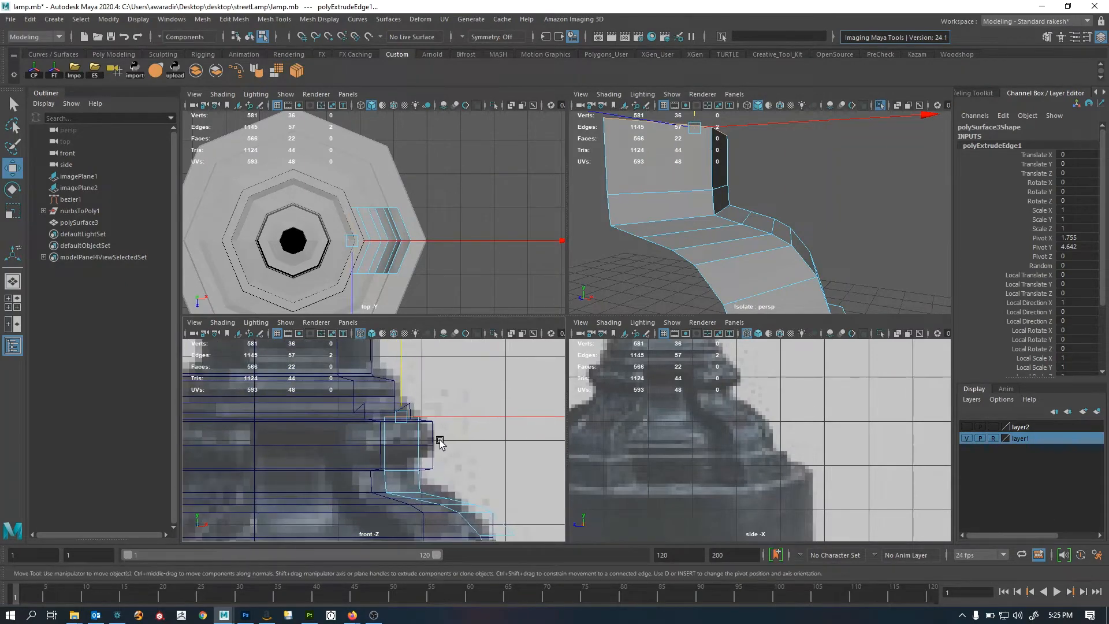
left_click(695, 193)
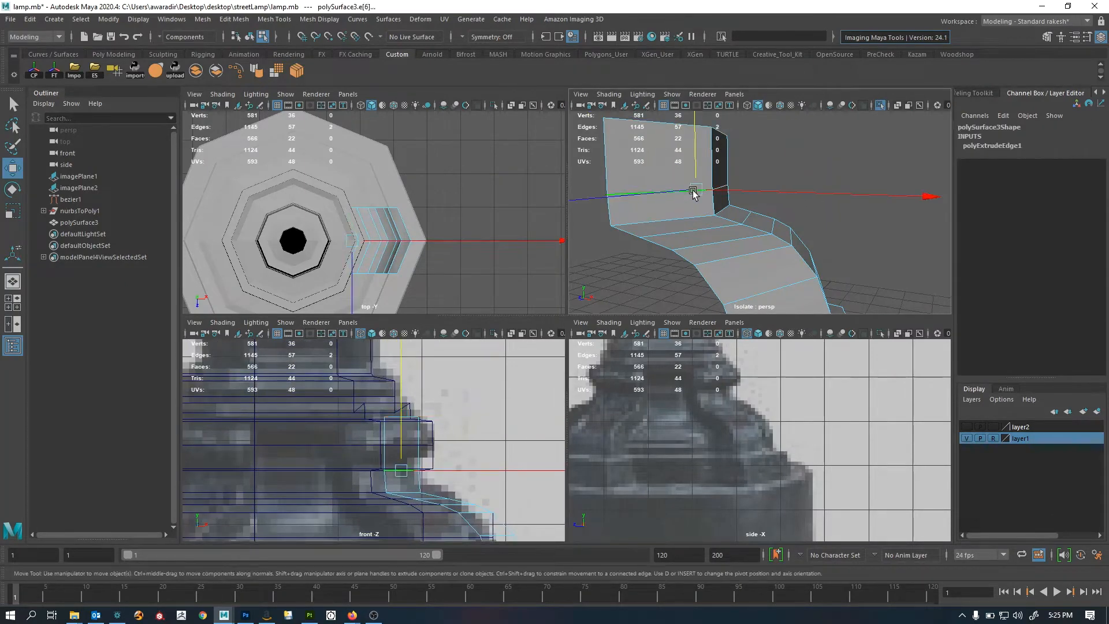
middle_click_drag(717, 258, 717, 243)
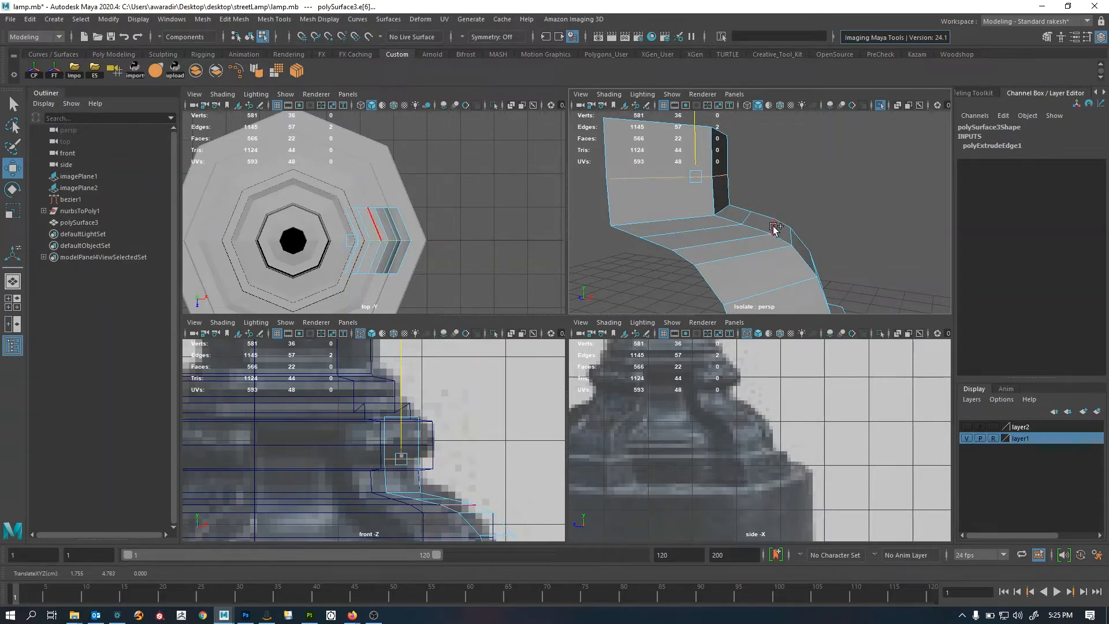
Extrude the two uppermost faces of the strip and move them outward past the collar in the front view
right_click_drag(728, 244, 729, 269)
left_click(722, 168)
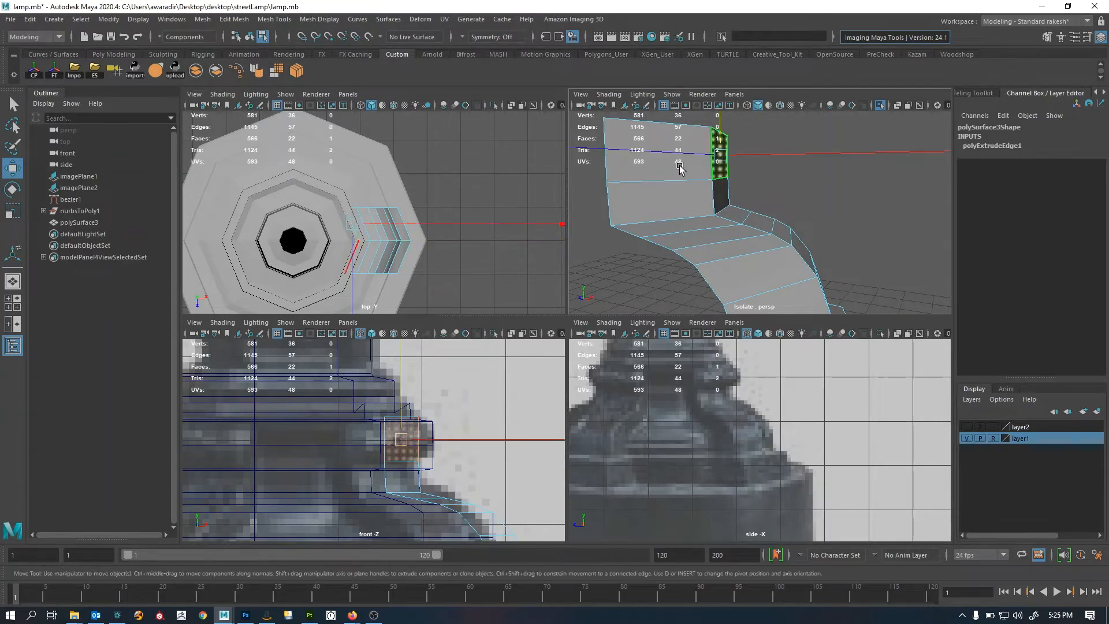
left_click(665, 169, "shift")
key("ctrl+e")
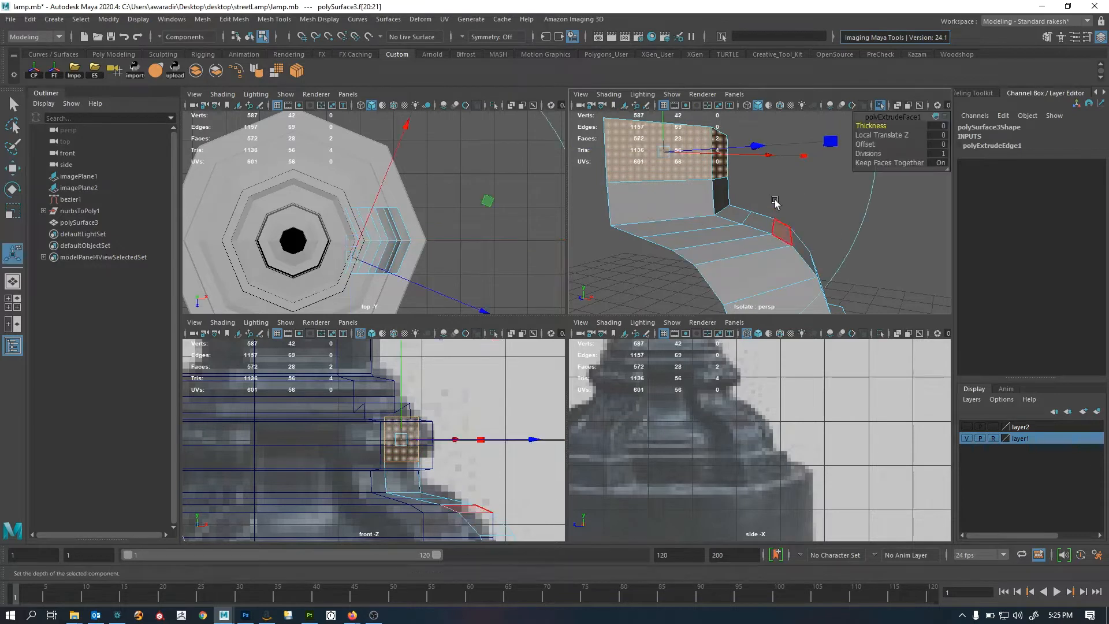
key("w")
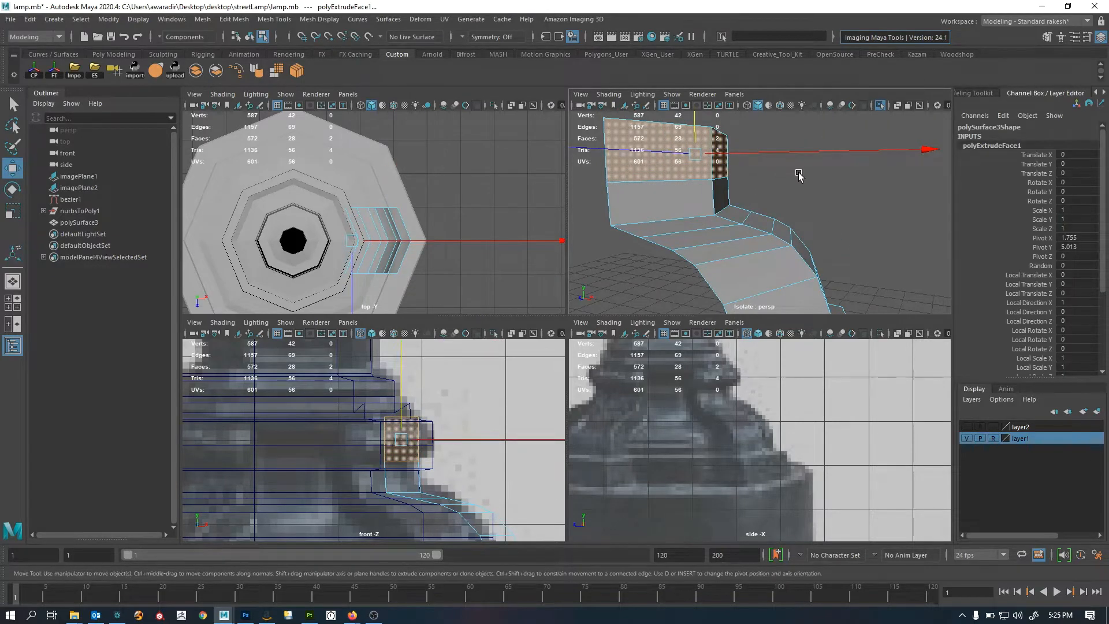
left_click_drag(809, 152, 857, 149)
scroll(690, 238, "down", 5)
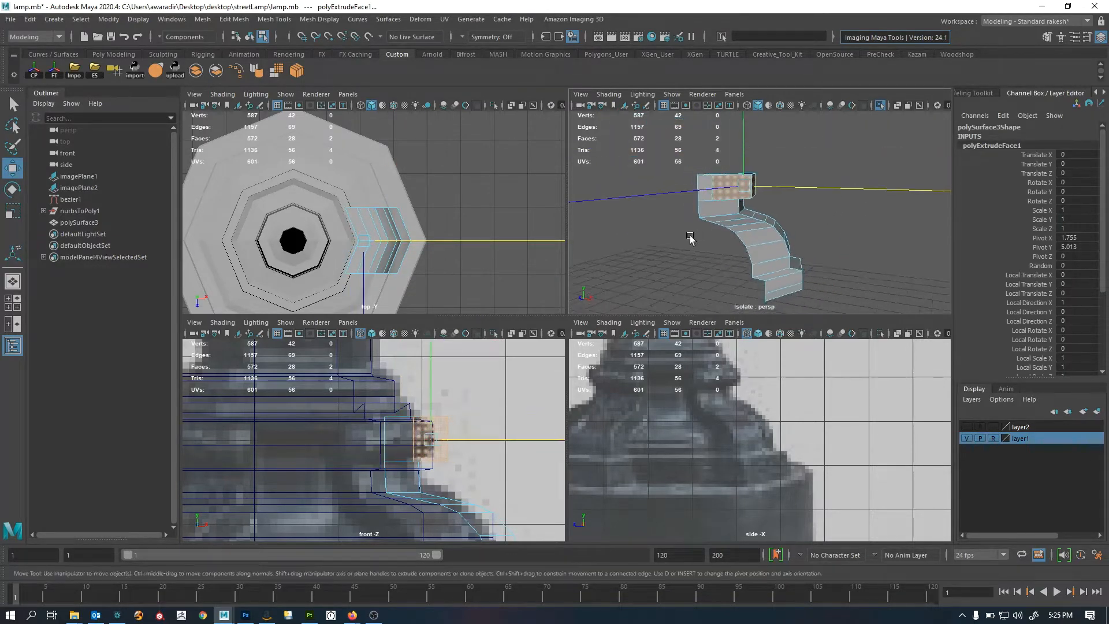
left_click_drag(690, 237, 769, 251, "alt")
scroll(787, 254, "up", 4)
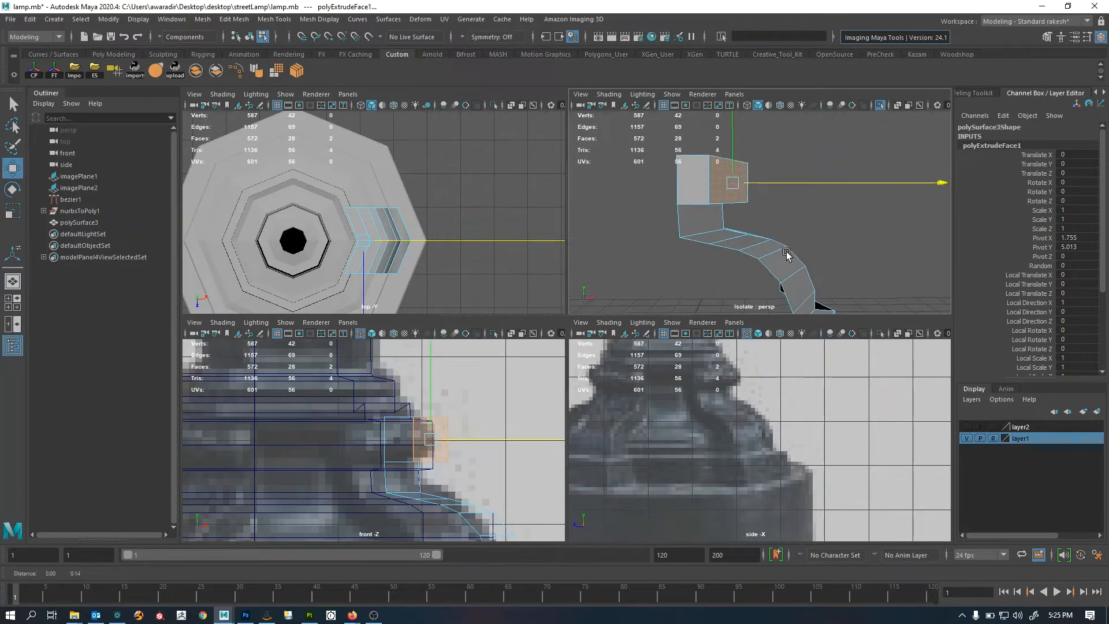
mouse_move(786, 252)
middle_mouse_down("alt")
mouse_move(787, 262)
mouse_move(799, 250)
middle_mouse_up("alt")
left_click_drag(799, 248, 800, 271, "alt")
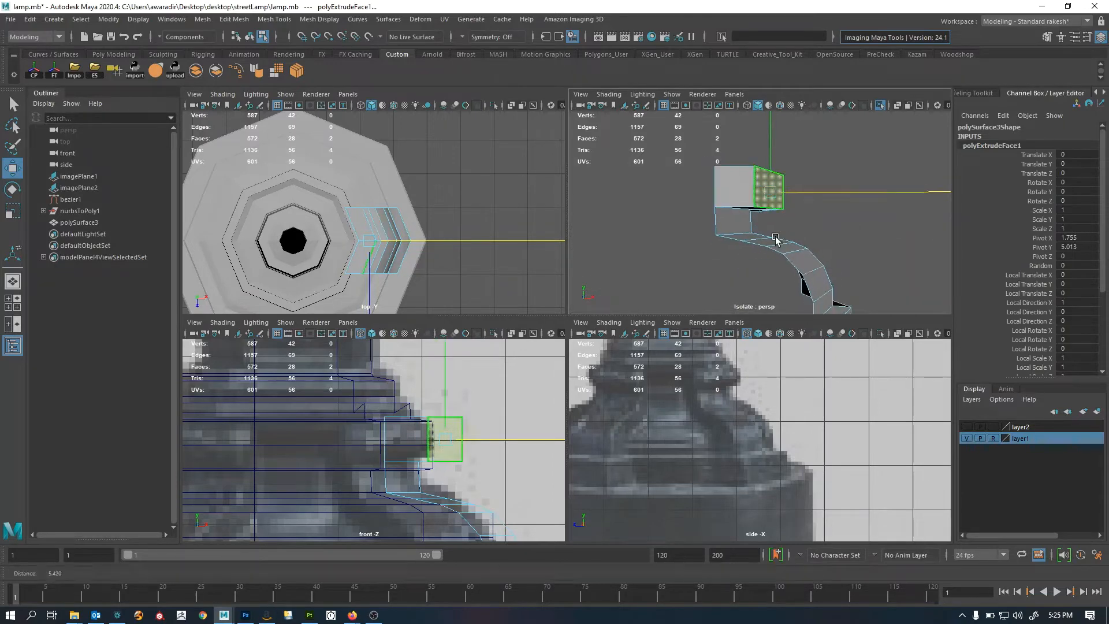
Delete the two side end faces of the extruded block at the top of the strip
right_click_drag(776, 240, 724, 240, "alt")
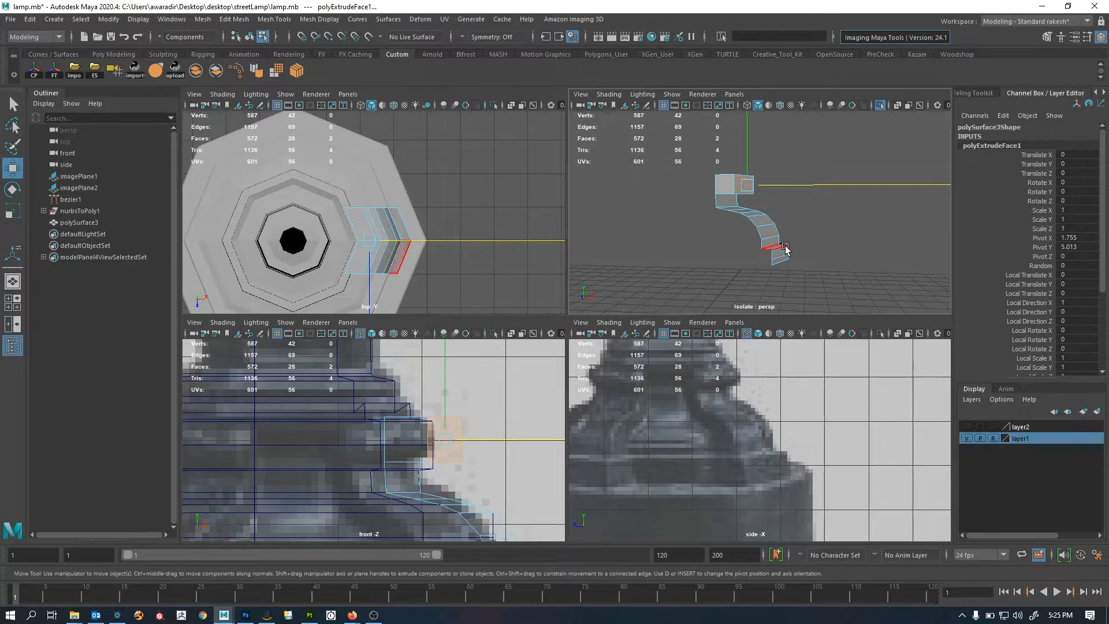
left_click_drag(758, 217, 722, 212, "alt")
right_click_drag(722, 212, 785, 243, "alt")
left_click_drag(785, 243, 772, 235, "alt")
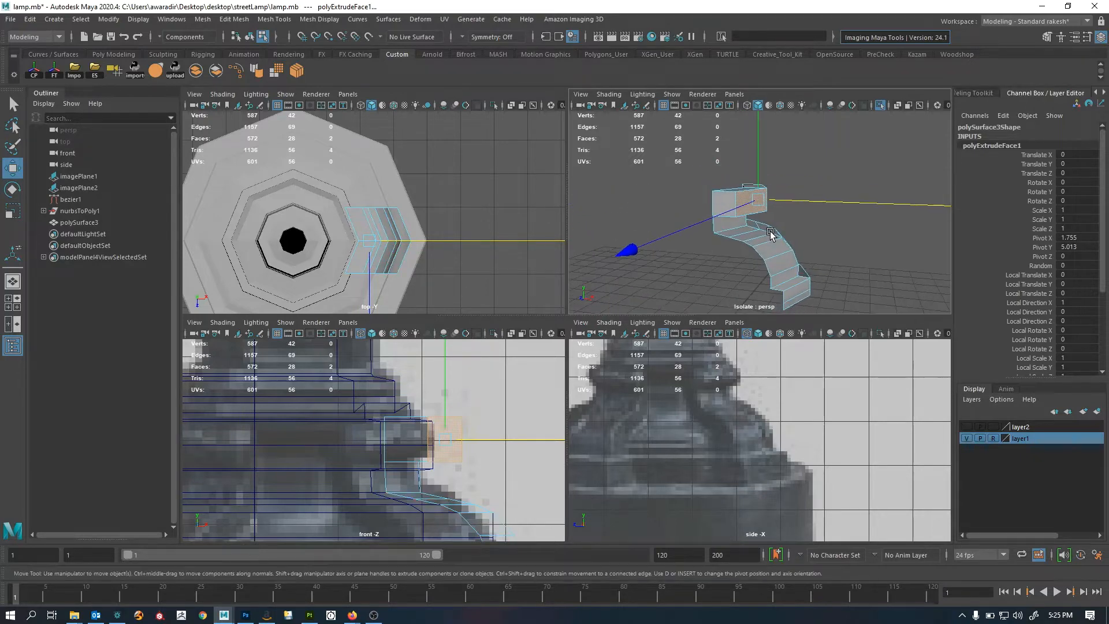
key("space")
right_click_drag(663, 270, 804, 269, "alt")
left_click_drag(805, 270, 782, 287, "alt")
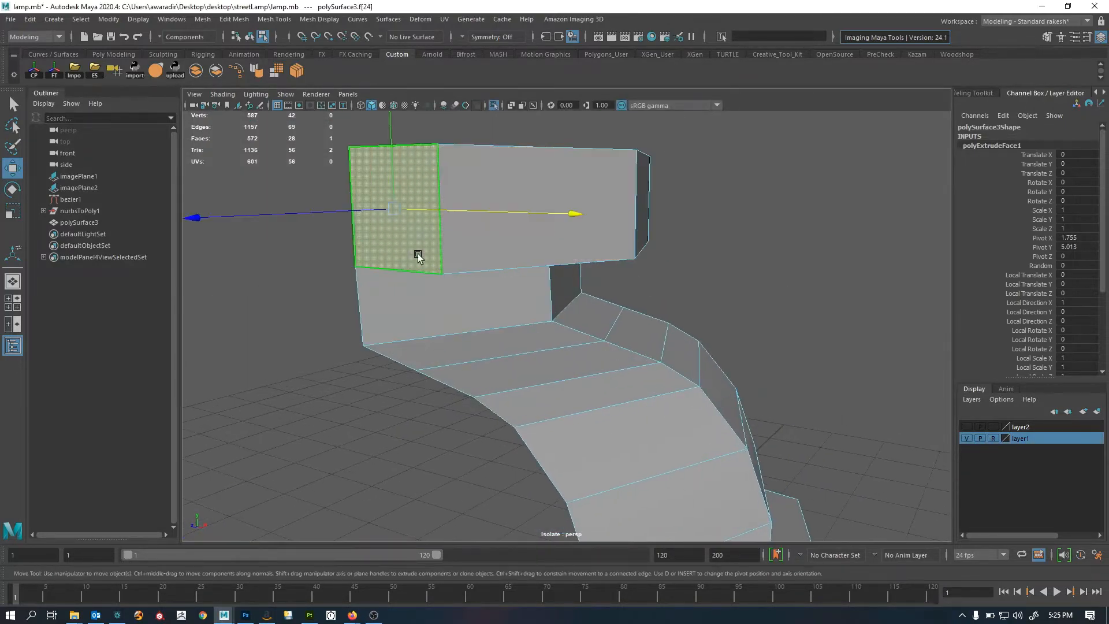
left_click(416, 250)
left_click_drag(416, 250, 693, 304, "alt")
left_click(691, 306, "shift")
key("Delete")
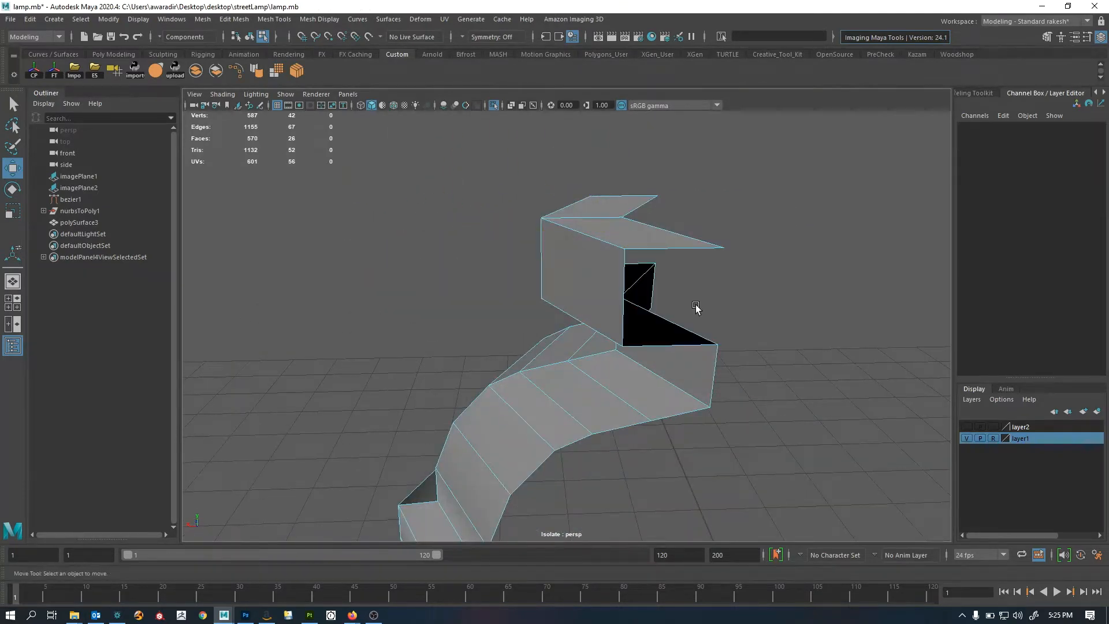
Insert edge loops across the block's front, top and underside, and round its front corners with Edit Edge Flow
mouse_move(632, 325)
left_mouse_down("alt")
mouse_move(735, 330)
mouse_move(629, 327)
left_mouse_up("alt")
left_click(614, 245)
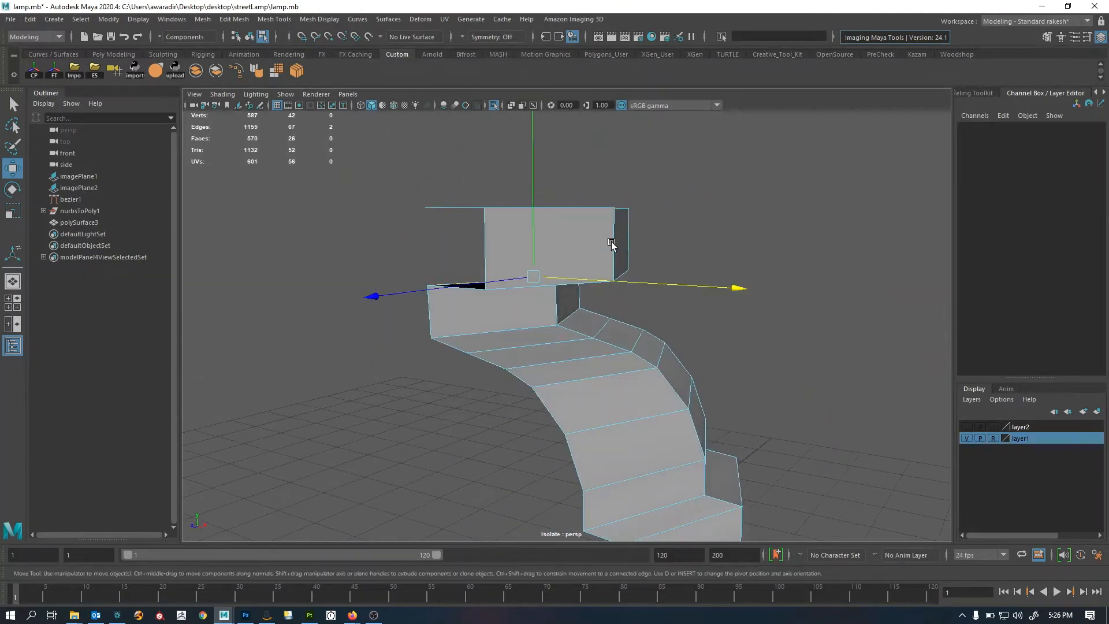
right_click_drag(580, 388, 815, 327, "ctrl")
left_click_drag(652, 330, 646, 369, "alt")
right_click_drag(584, 224, 584, 220, "ctrl")
left_click_drag(584, 220, 569, 328, "alt")
right_click_drag(588, 341, 594, 314, "ctrl")
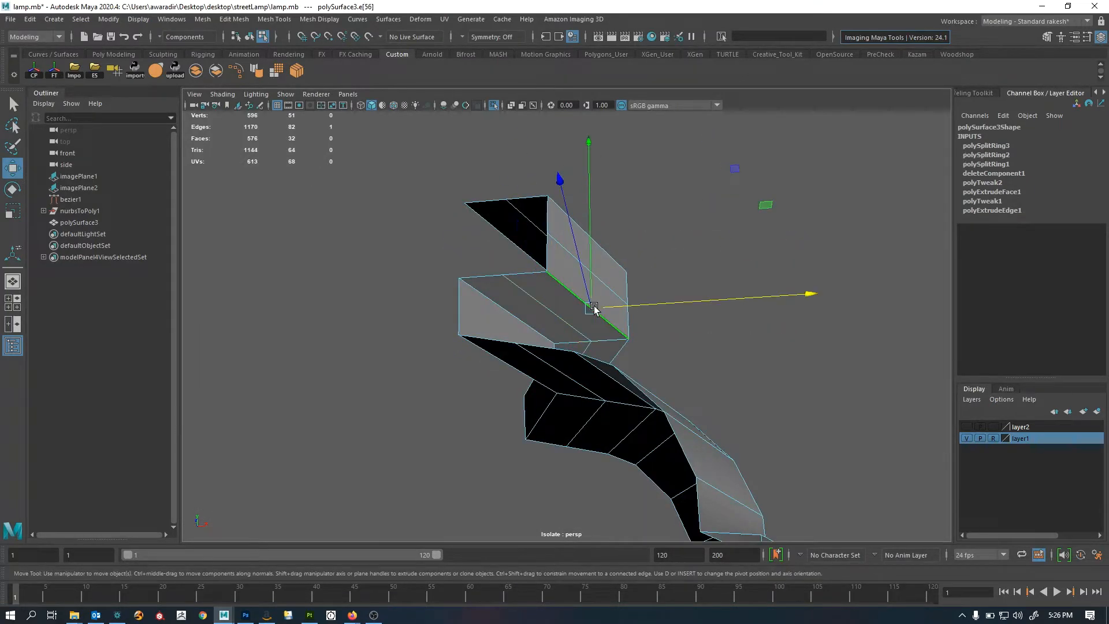
right_click(734, 192, "shift")
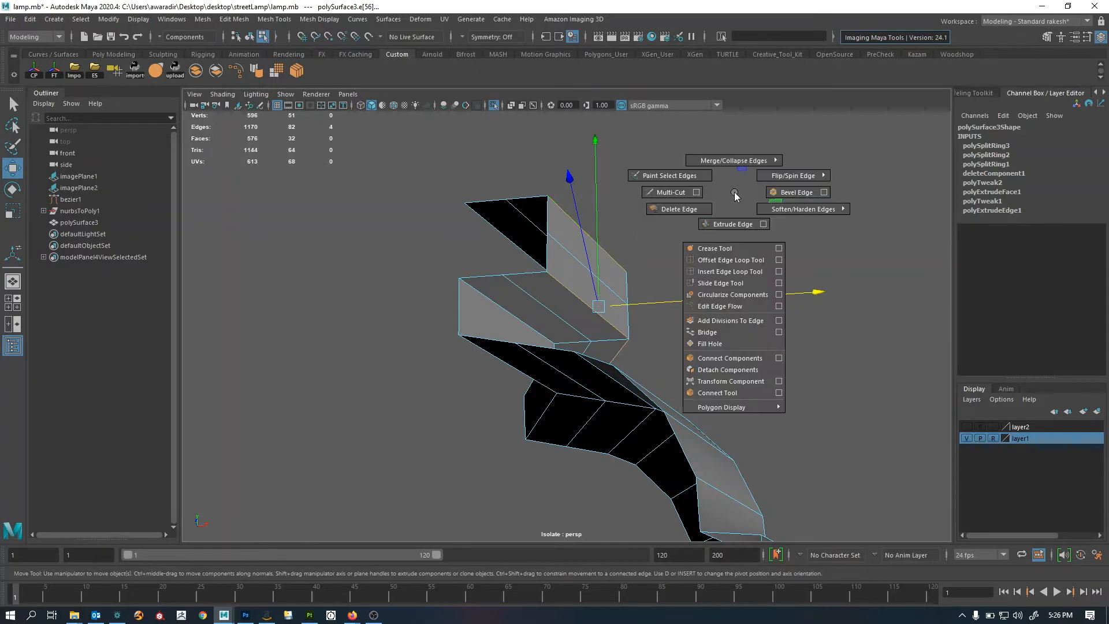
left_click(745, 306)
Apply Edit Edge Flow to the lengthwise centre edge loop of the strip and return to object selection
left_click_drag(745, 306, 572, 287, "alt")
double_click(601, 282)
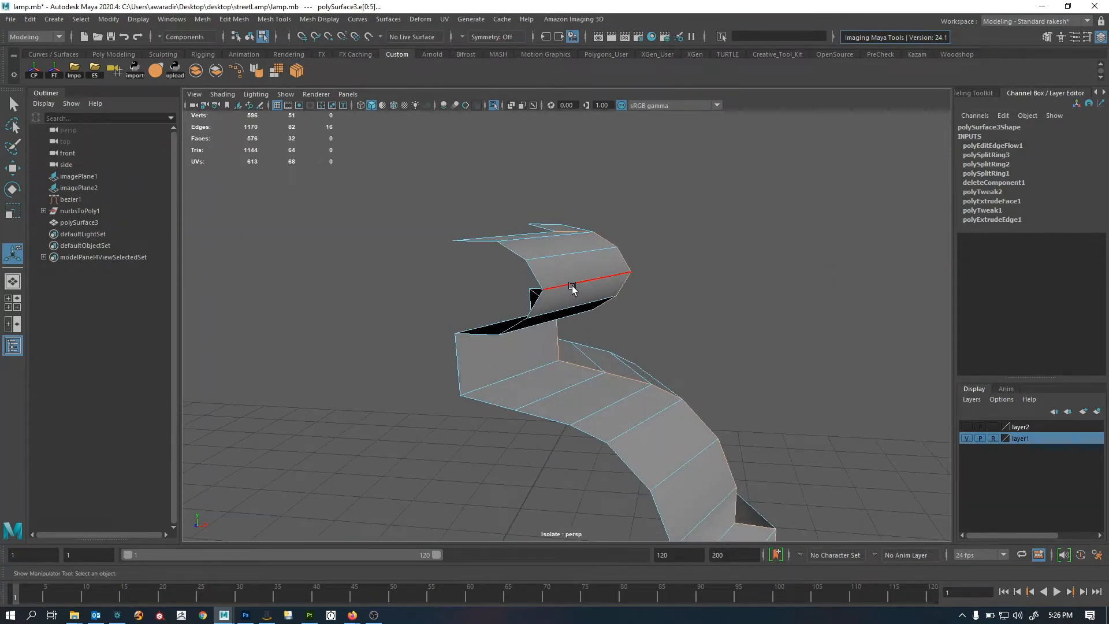
key("g")
left_click_drag(629, 316, 598, 378, "alt")
left_click(693, 336)
left_click_drag(693, 337, 555, 377, "alt")
left_click(555, 377)
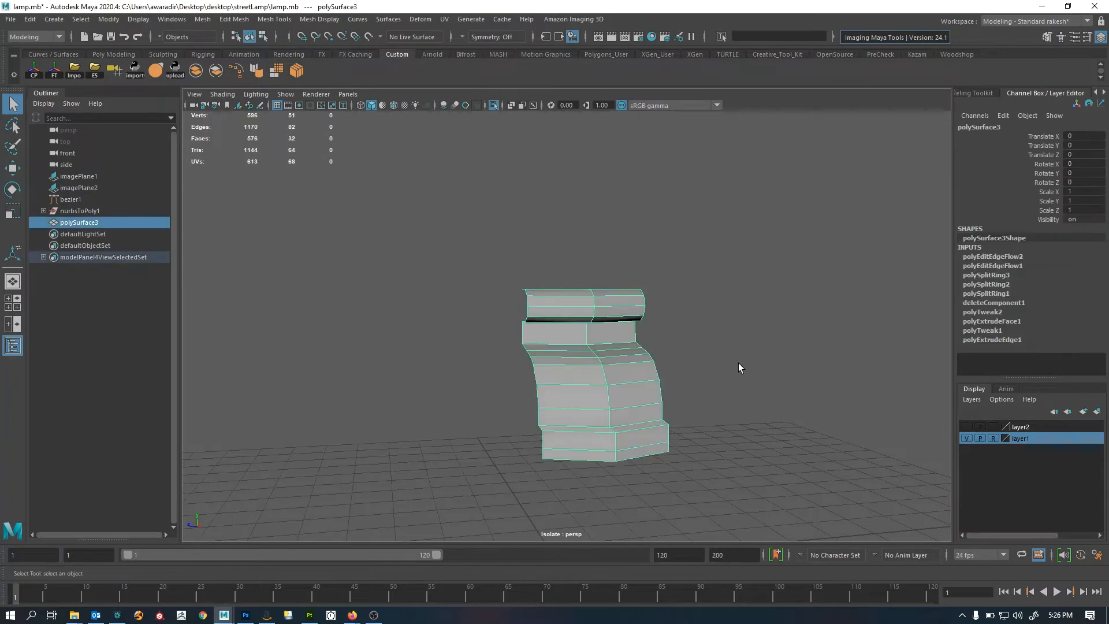
Compare the strip with the reference image in the four views and examine its smooth preview from several angles
key("space")
right_click_drag(409, 476, 350, 431, "alt")
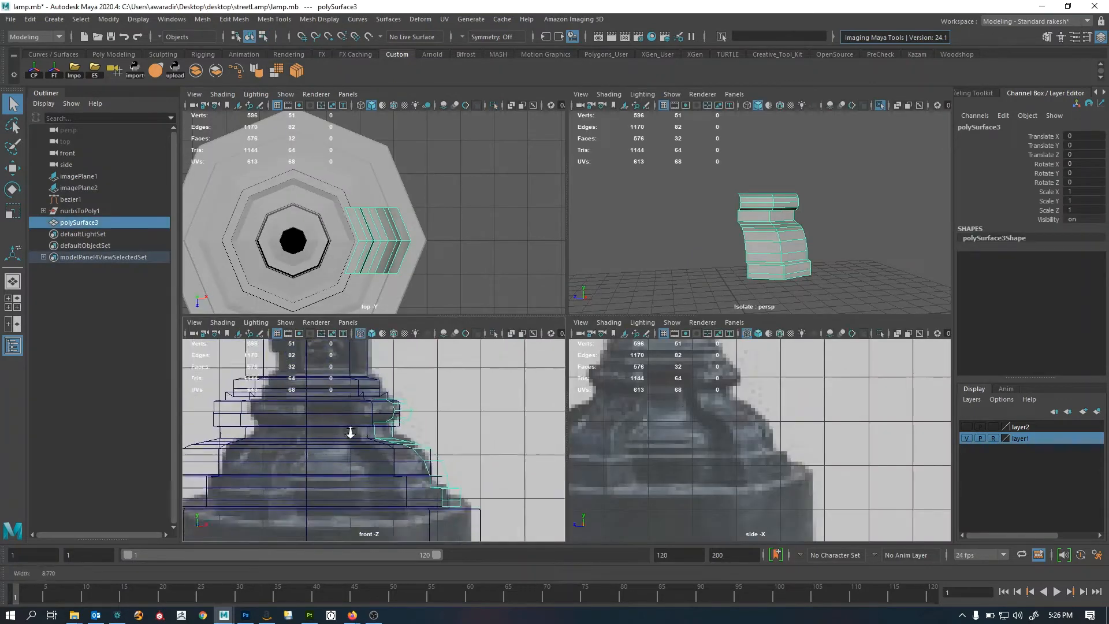
middle_click_drag(350, 431, 358, 404, "alt")
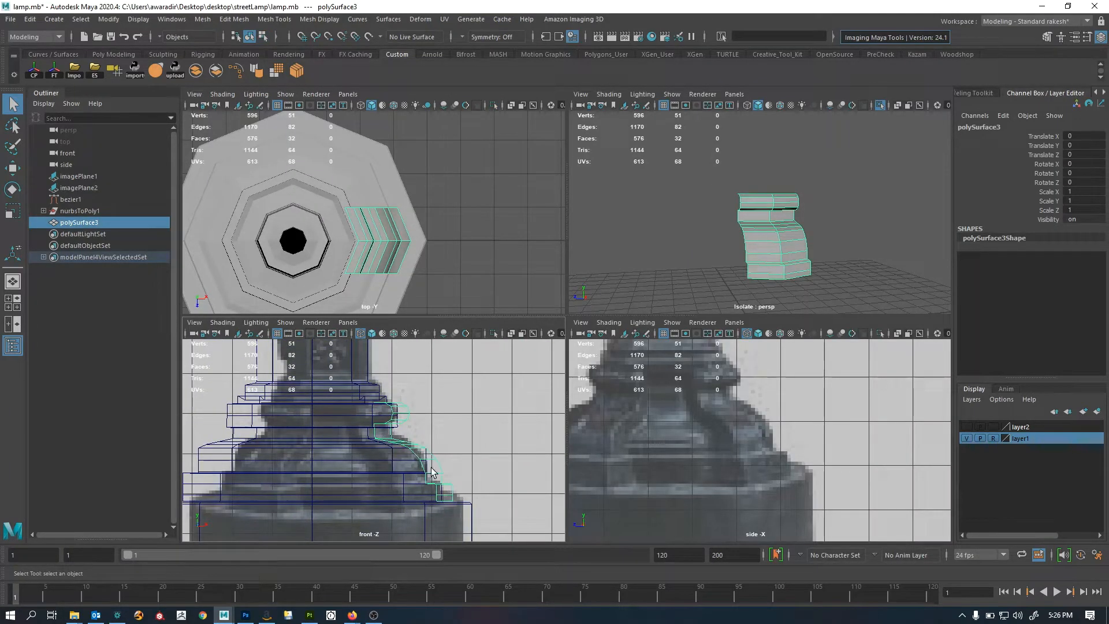
key("space")
left_click_drag(749, 231, 703, 377, "alt")
key("3")
left_click(735, 314)
right_click_drag(704, 377, 465, 378, "alt")
left_click_drag(465, 378, 755, 331, "alt")
key("space")
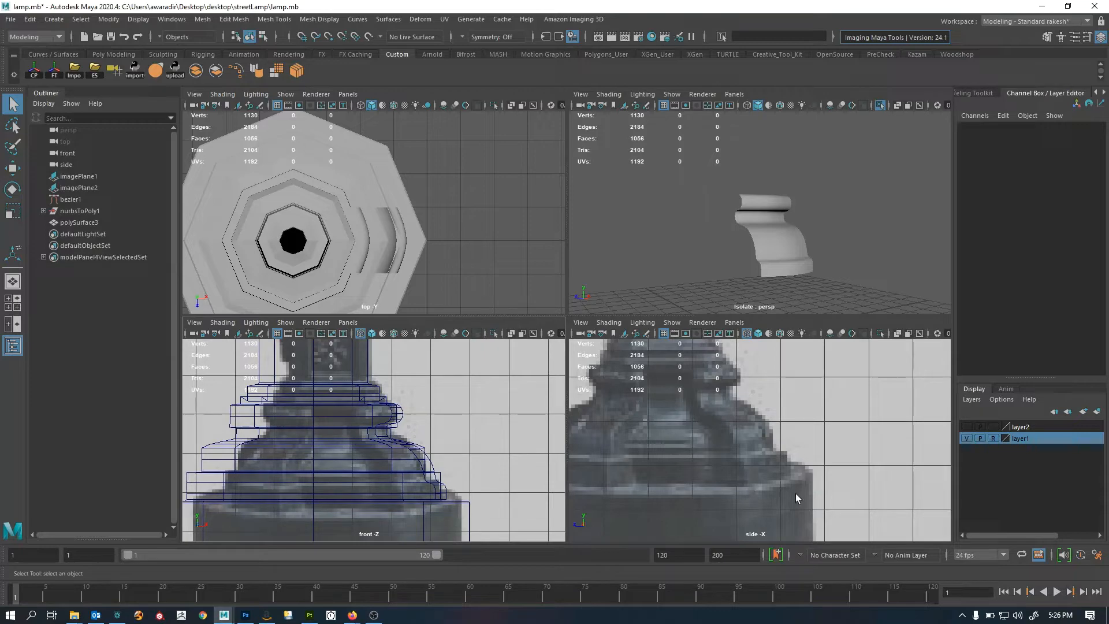
left_click_drag(772, 273, 835, 223, "alt")
key("space")
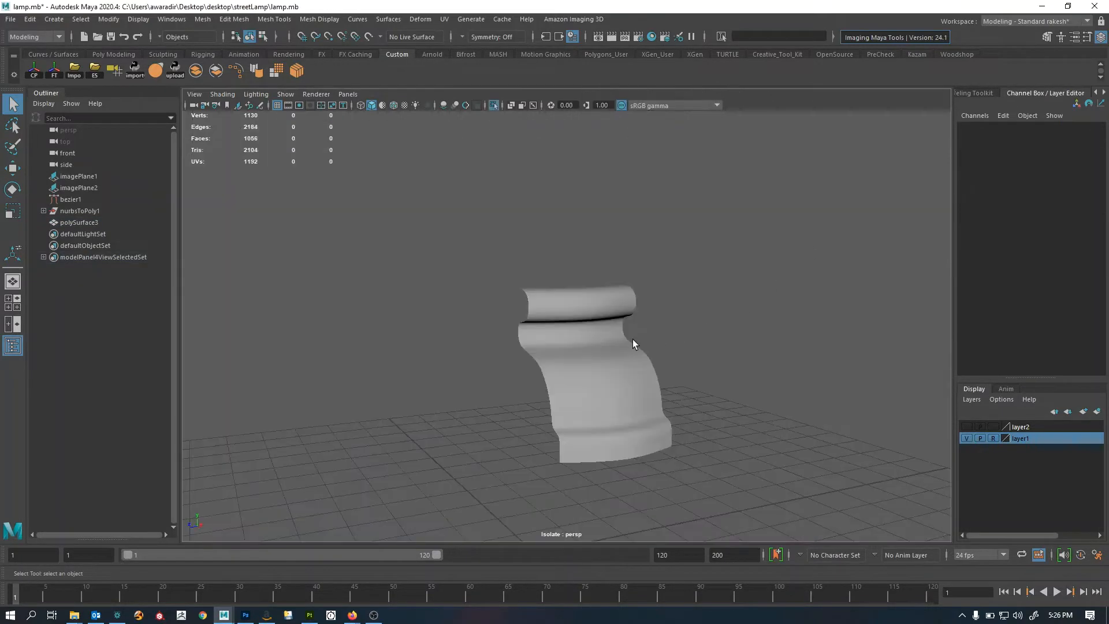
right_click_drag(632, 338, 764, 369, "alt")
left_click_drag(764, 369, 575, 409, "alt")
left_click(614, 337)
key("1")
Extrude the strip's open border edges inward into the lamp body and flatten them into a straight back plane
right_click_drag(575, 409, 575, 375)
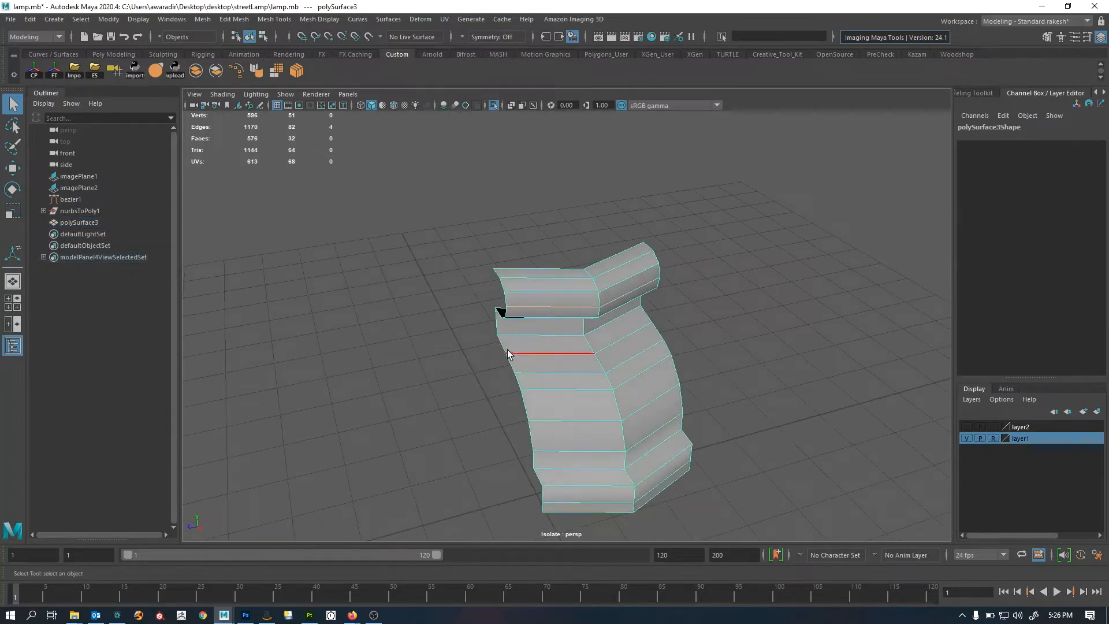
double_click(507, 349)
left_click_drag(503, 343, 610, 357, "alt")
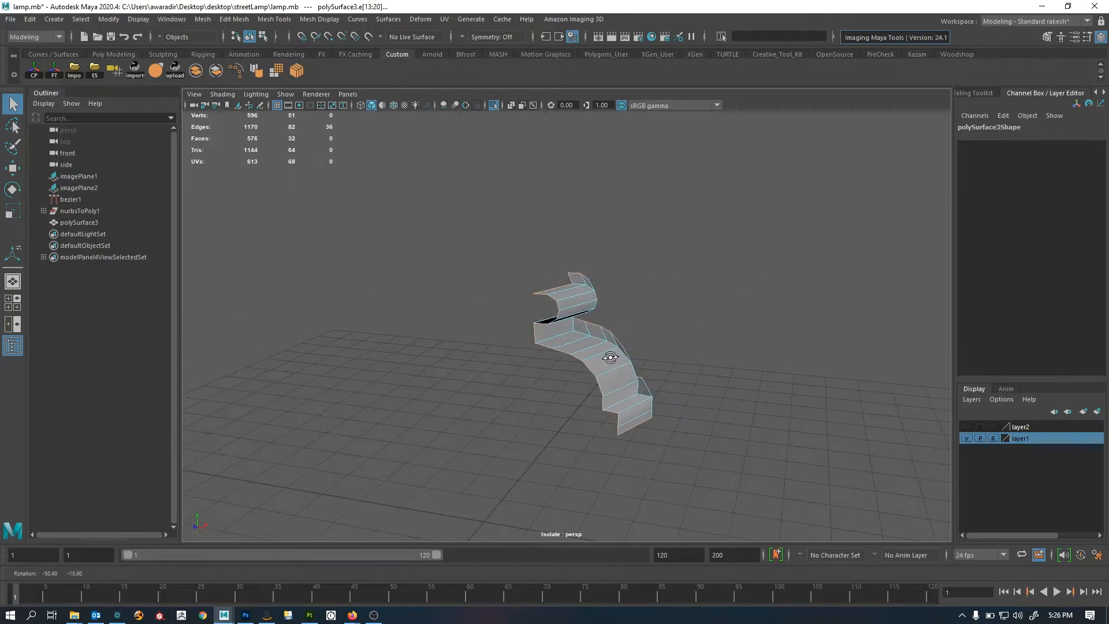
key("ctrl+e")
key("w")
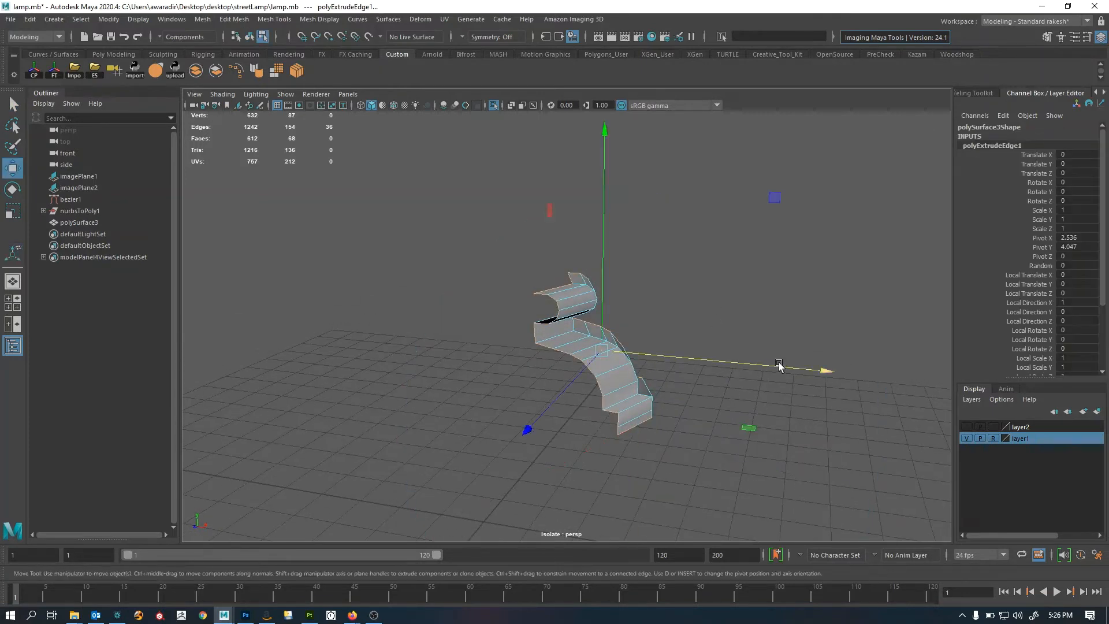
left_click_drag(778, 366, 474, 358)
key("r")
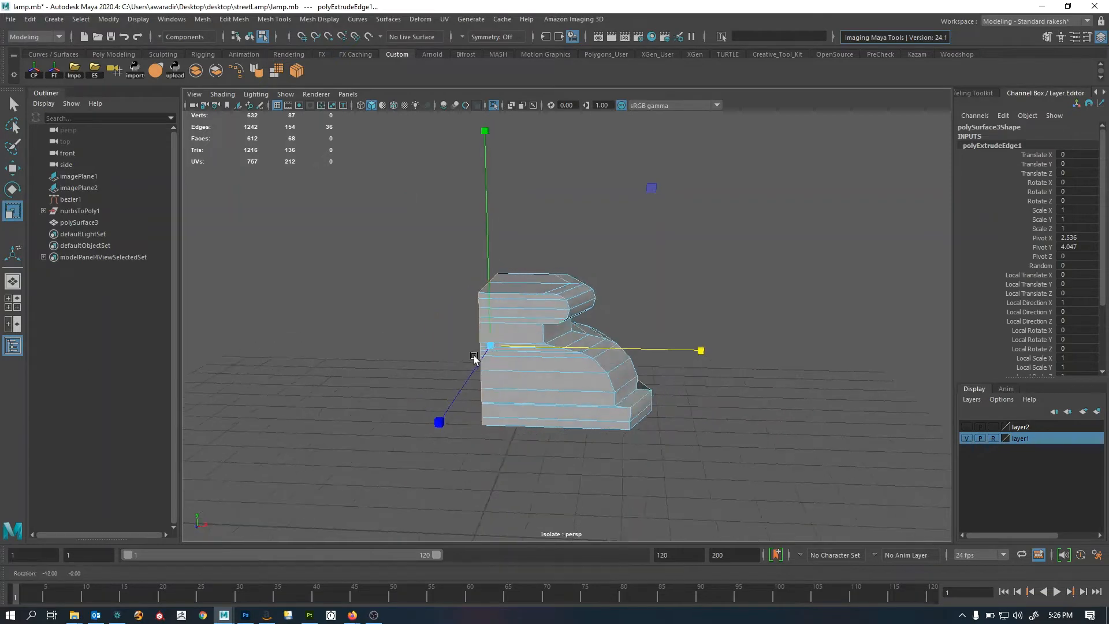
key("q")
scroll(473, 357, "up", 2)
left_click(600, 370)
key("w")
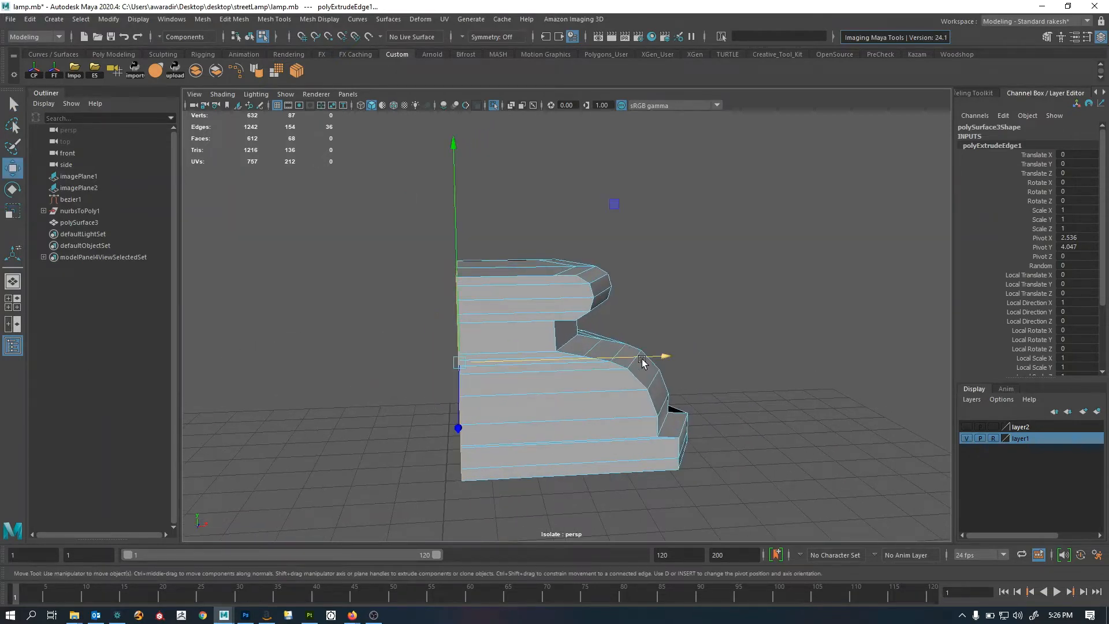
left_click_drag(657, 361, 477, 378)
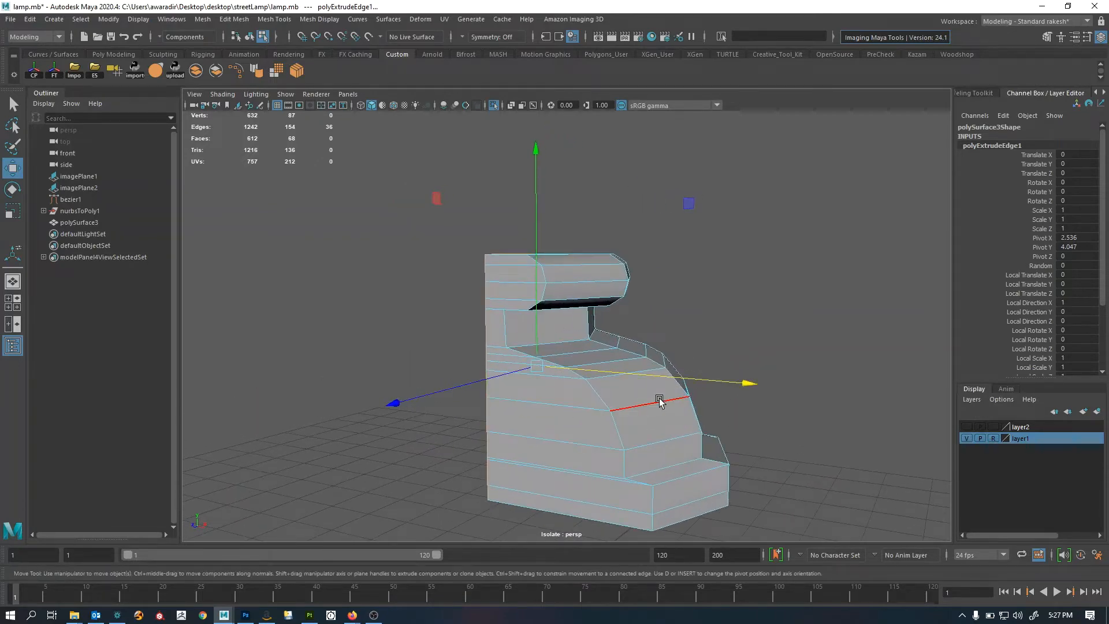
key("space")
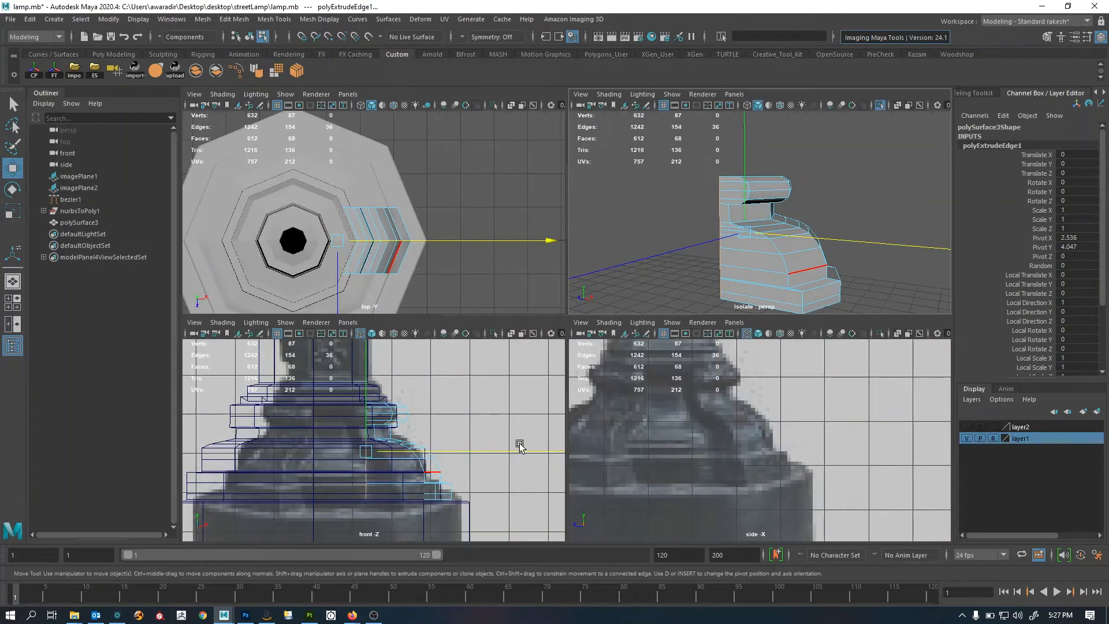
key("space")
Examine the deepened strip with and without smooth preview, in perspective and in the four views
left_click_drag(671, 315, 722, 312, "alt")
key("F8")
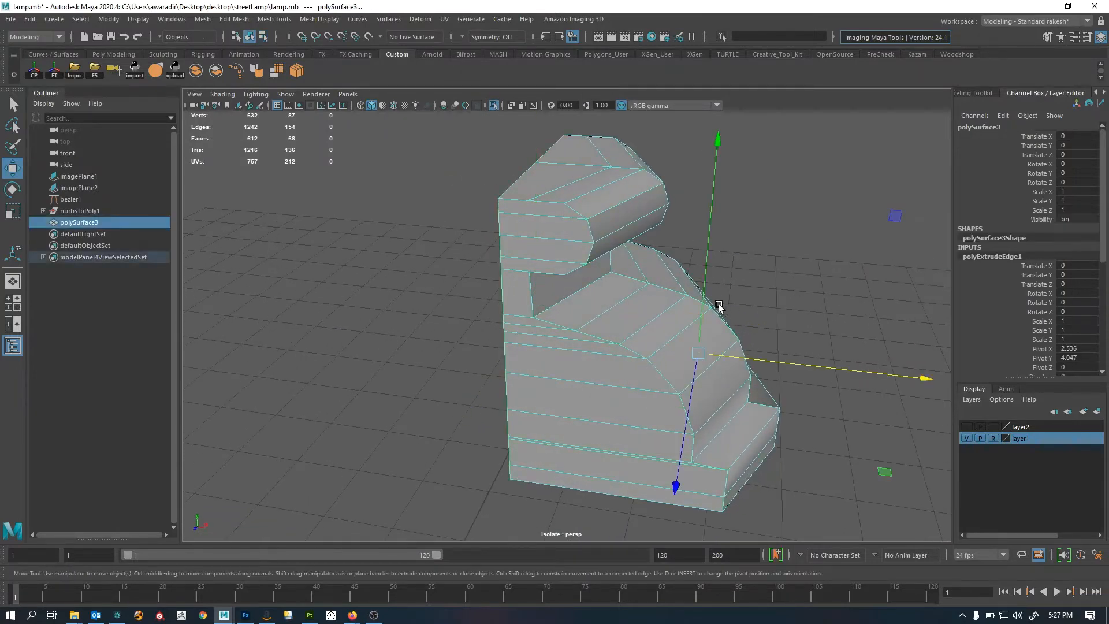
key("3")
left_click(810, 301)
left_click_drag(809, 301, 539, 313, "alt")
left_click(611, 322)
key("1")
left_click_drag(616, 321, 656, 321, "alt")
key("space")
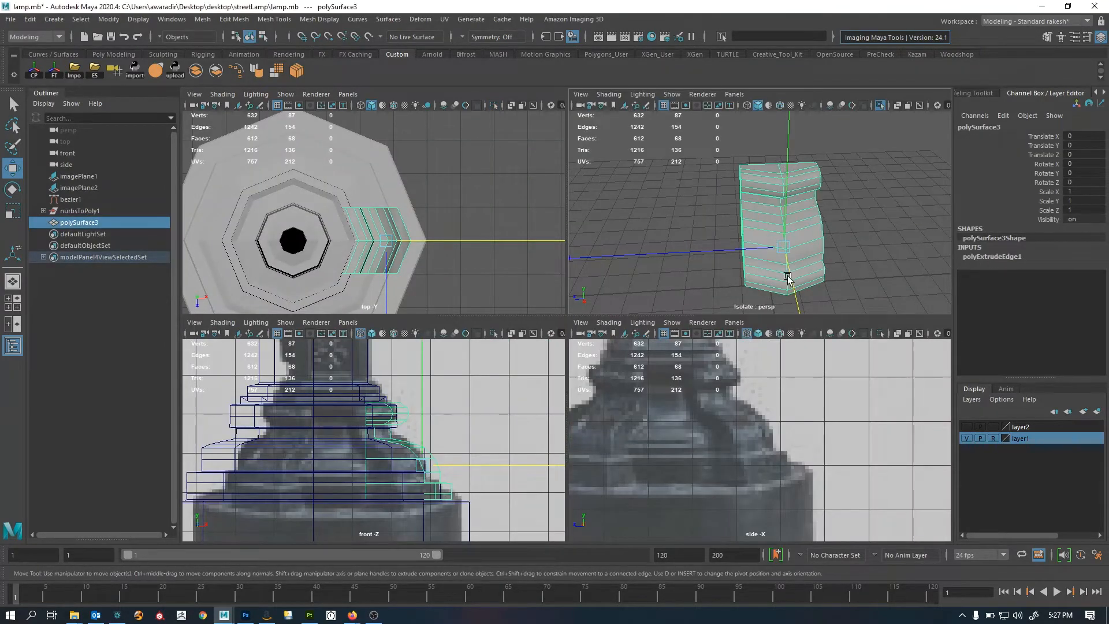
key("space")
left_click_drag(787, 278, 668, 307, "alt")
left_click_drag(644, 413, 745, 393, "alt")
left_click(768, 366)
right_click_drag(768, 366, 604, 388, "alt")
left_click_drag(603, 388, 582, 397, "alt")
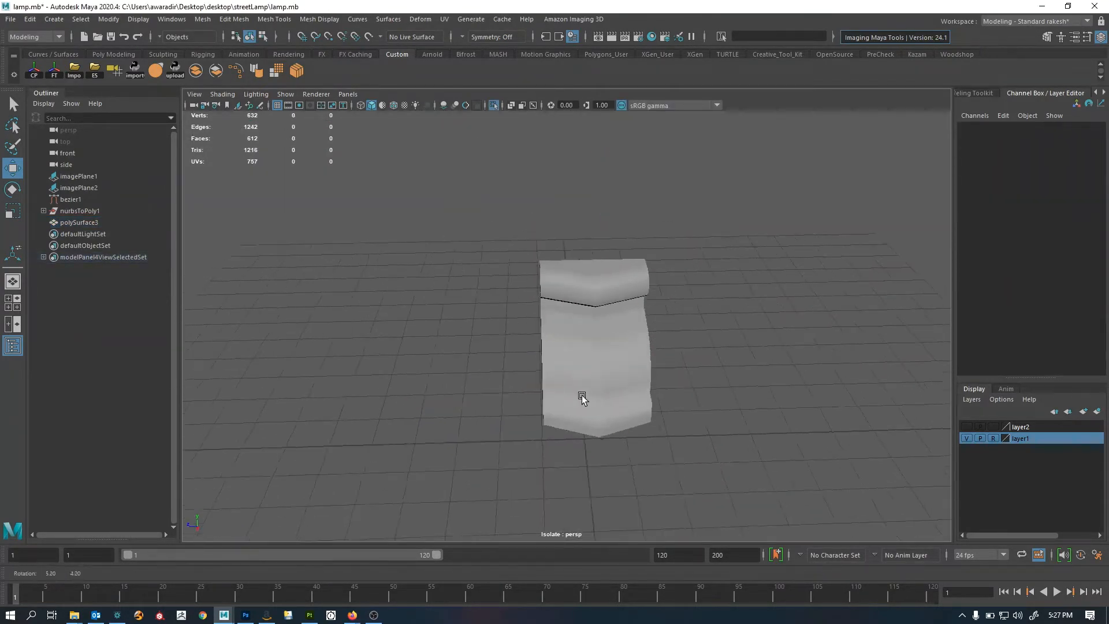
left_click(611, 358)
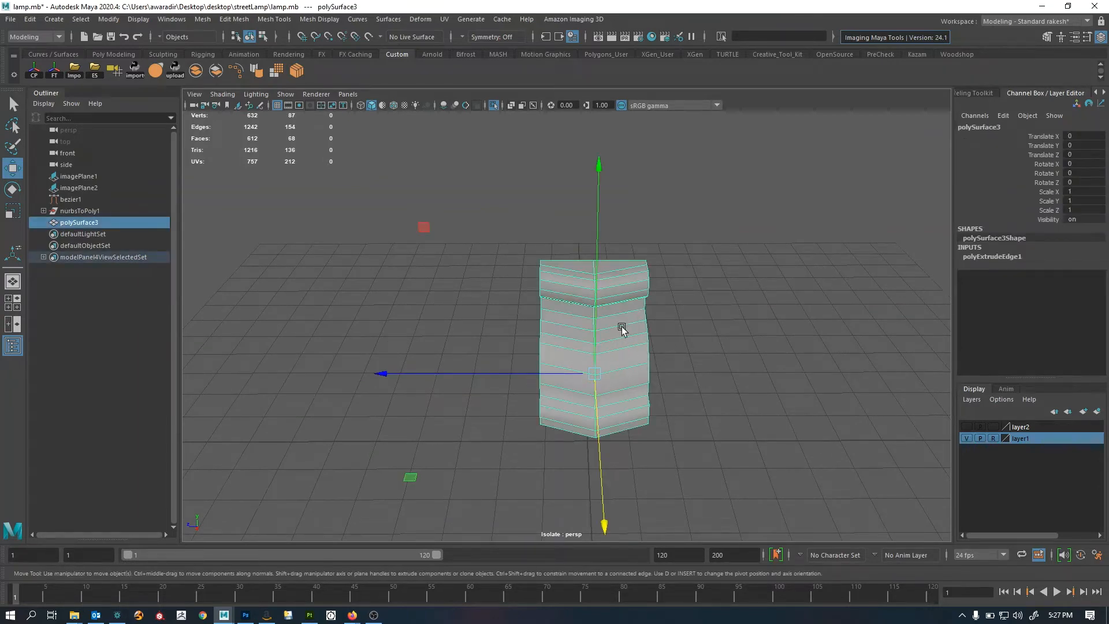
Turn off isolation to show the whole lamp and display the lamp body in smooth preview
left_click(750, 333)
right_click_drag(750, 333, 725, 336, "alt")
key("ctrl+1")
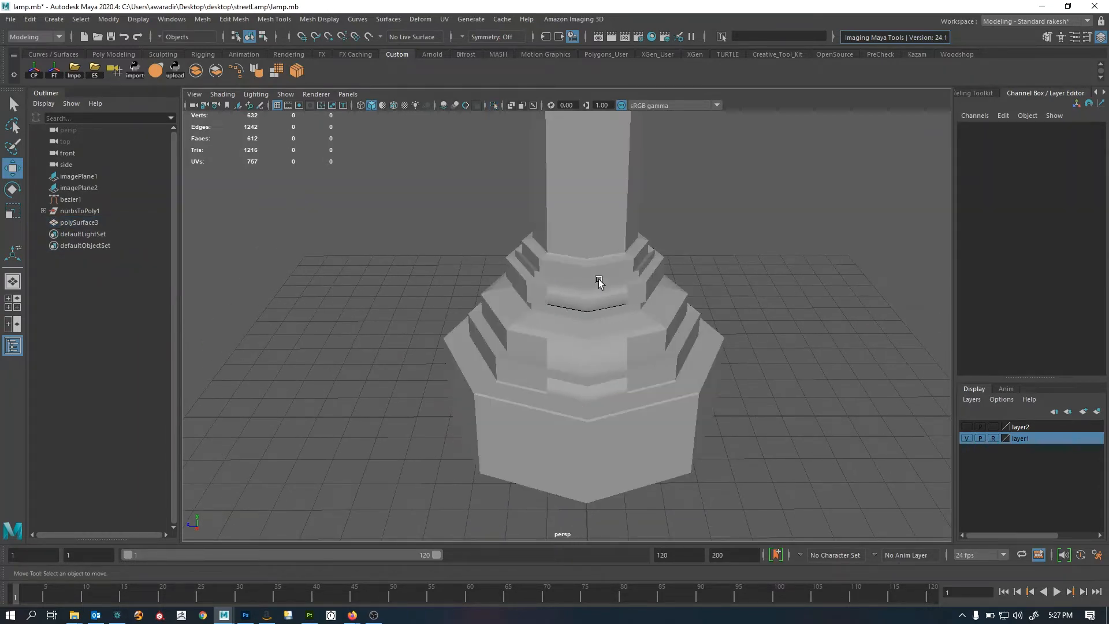
left_click(567, 201)
left_click_drag(632, 383, 650, 389, "alt")
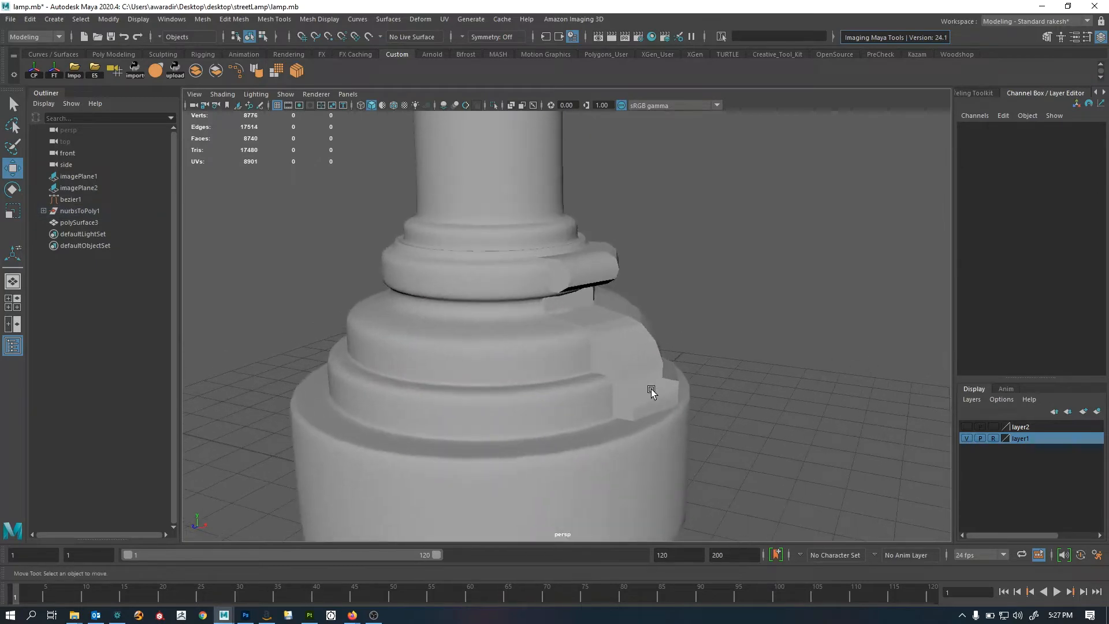
Select the strip on the lamp base and move its pivot to the centre of the lamp at the world origin
left_click(642, 369)
key("f")
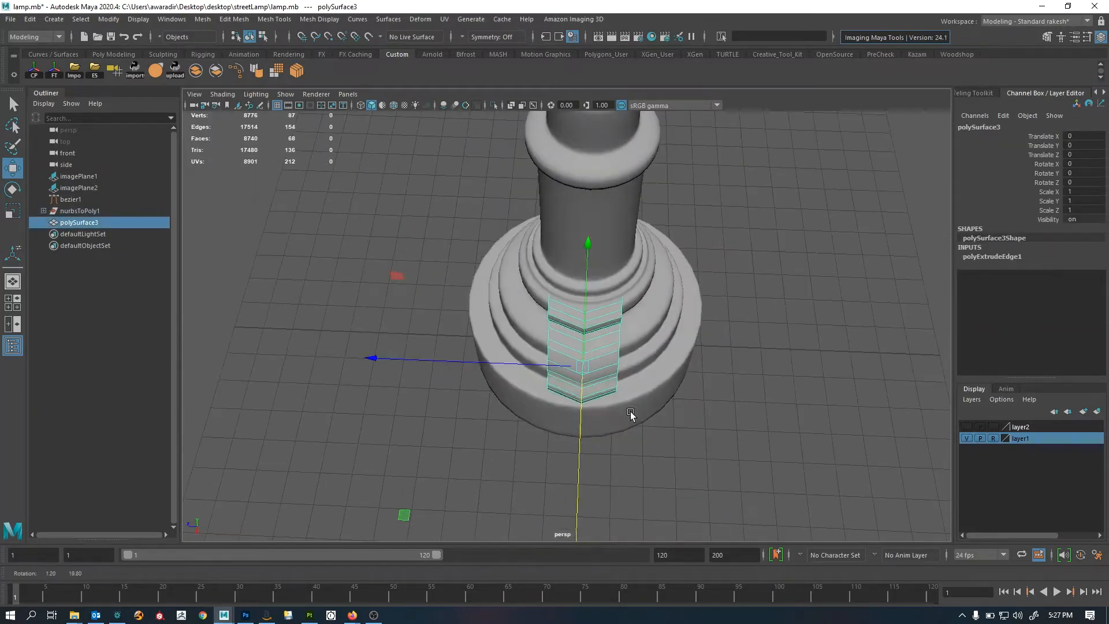
left_click_drag(631, 407, 725, 365, "alt")
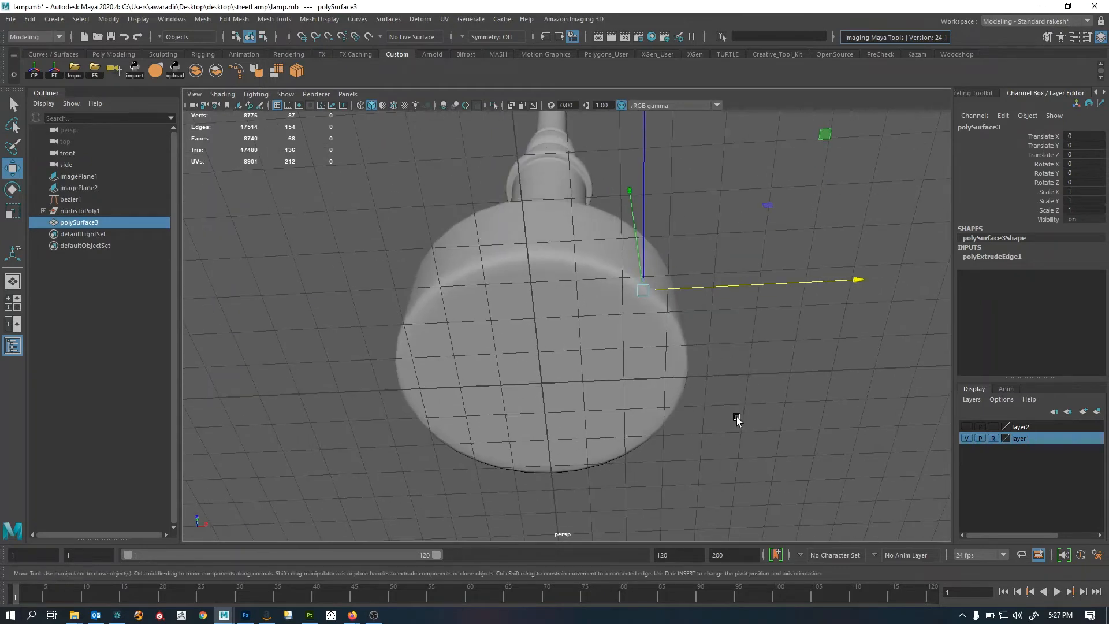
left_click_drag(736, 420, 768, 397, "alt")
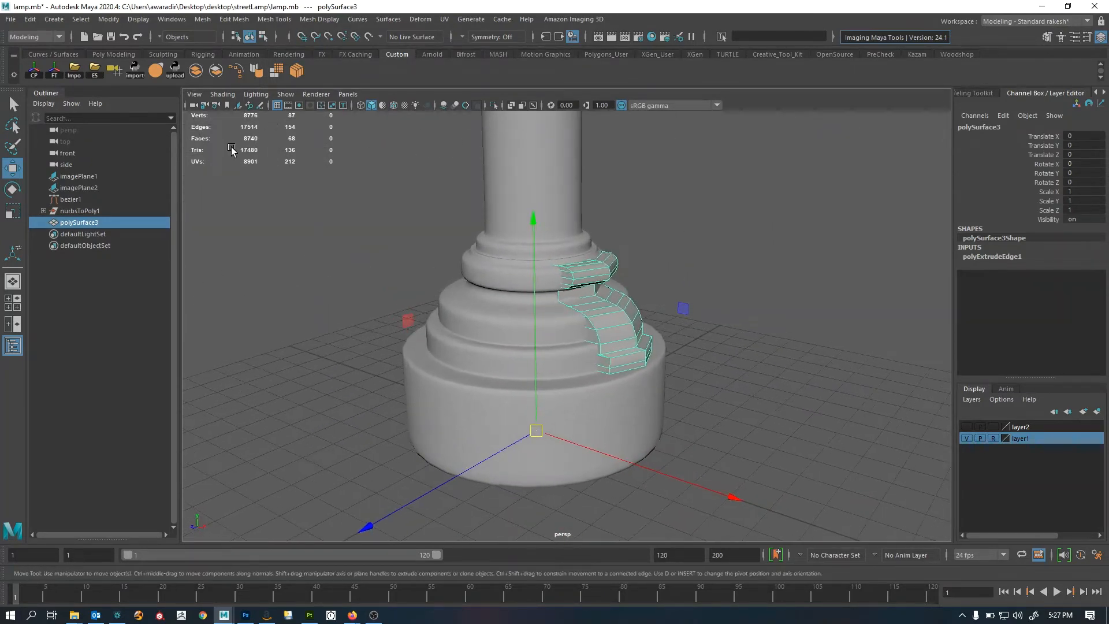
Duplicate the strip with Duplicate Special as three instances, using a Y rotation of 90 and an X scale of -1
left_click(44, 22)
mouse_move(33, 22)
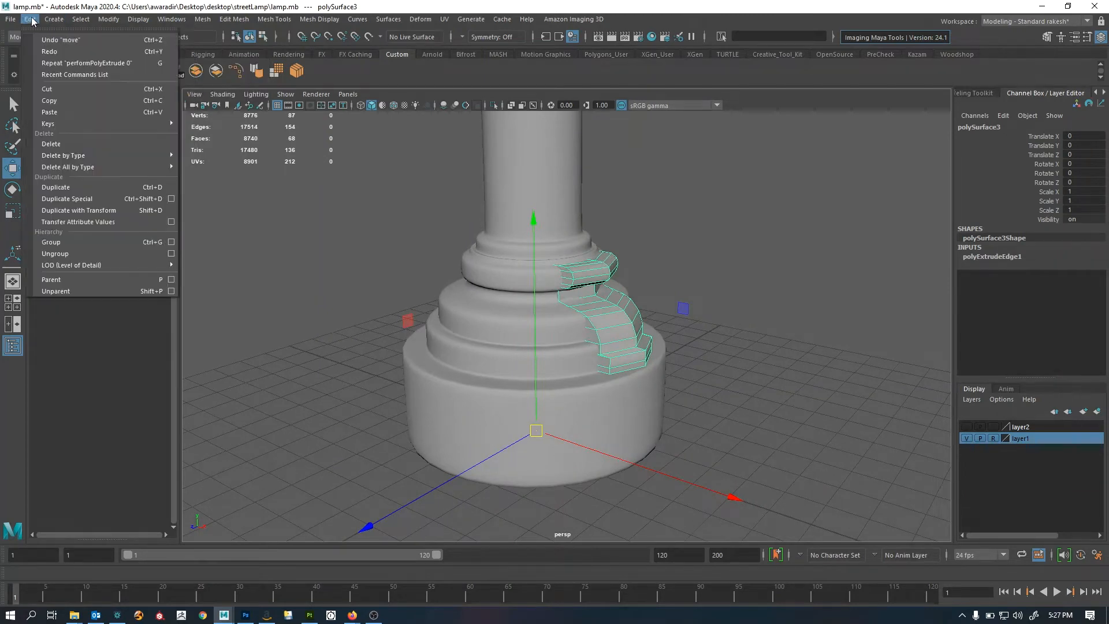
left_click(172, 199)
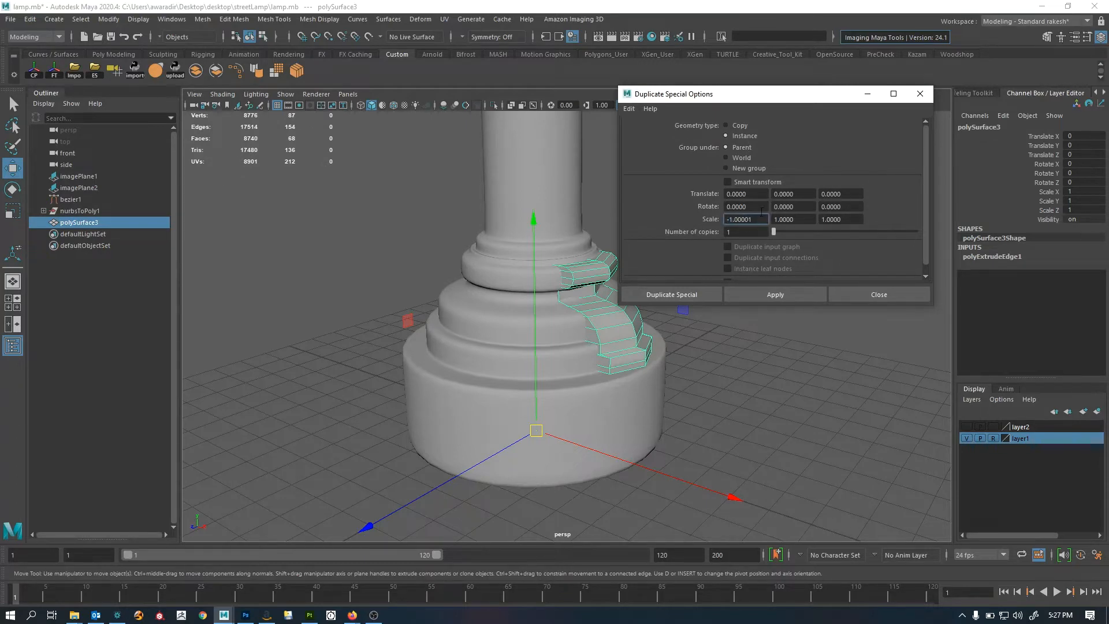
left_click(806, 209)
key("ctrl+a")
type("90")
left_click(742, 233)
left_click(691, 296)
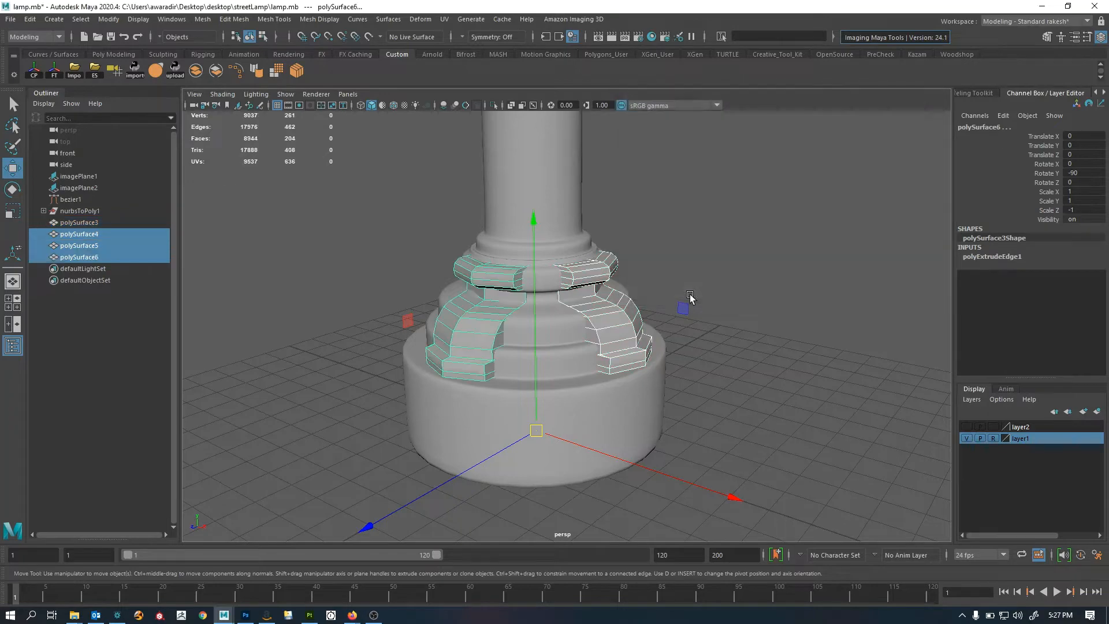
Check the three instanced strips in wireframe, delete them and return to shaded display
left_click_drag(546, 322, 537, 347, "alt")
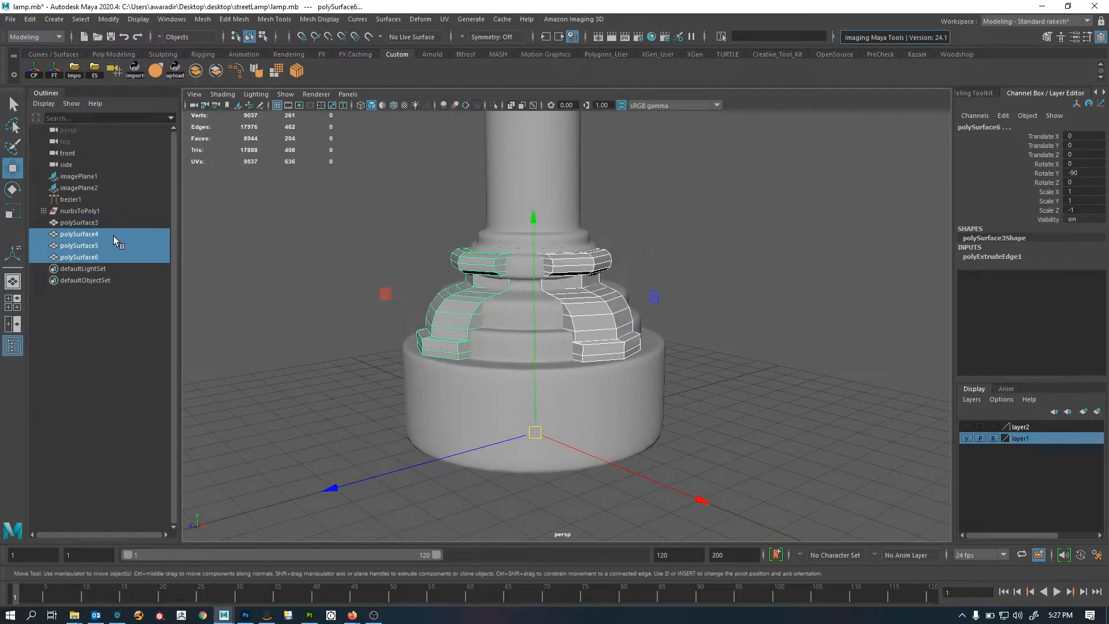
left_click_drag(547, 292, 587, 327, "alt")
key("4")
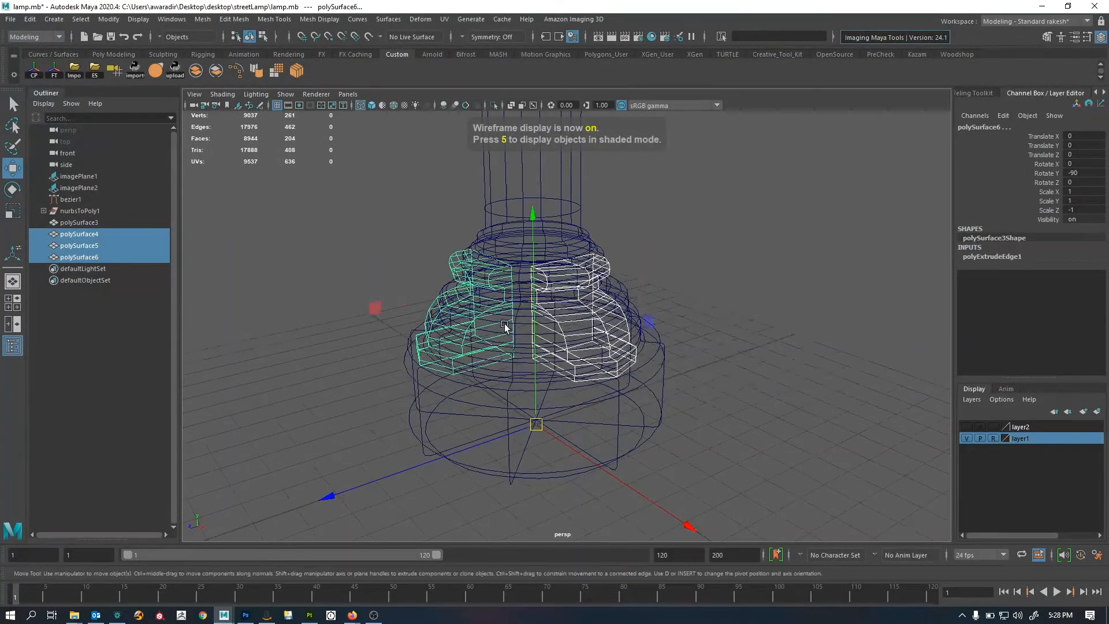
left_click(124, 237)
left_click(111, 244)
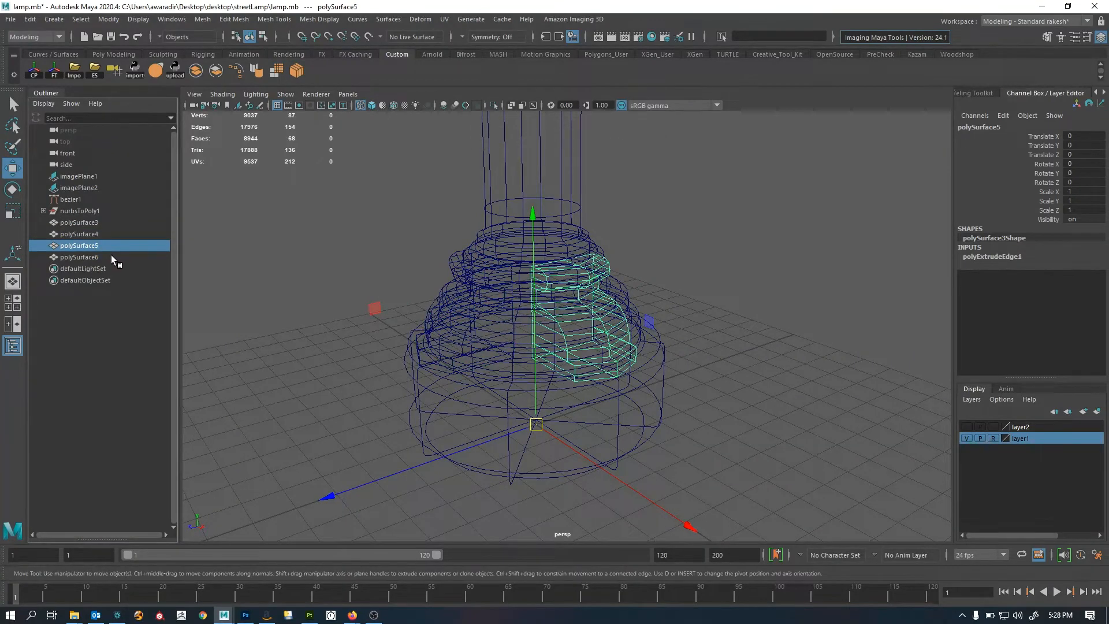
left_click(111, 254)
left_click(113, 234, "shift")
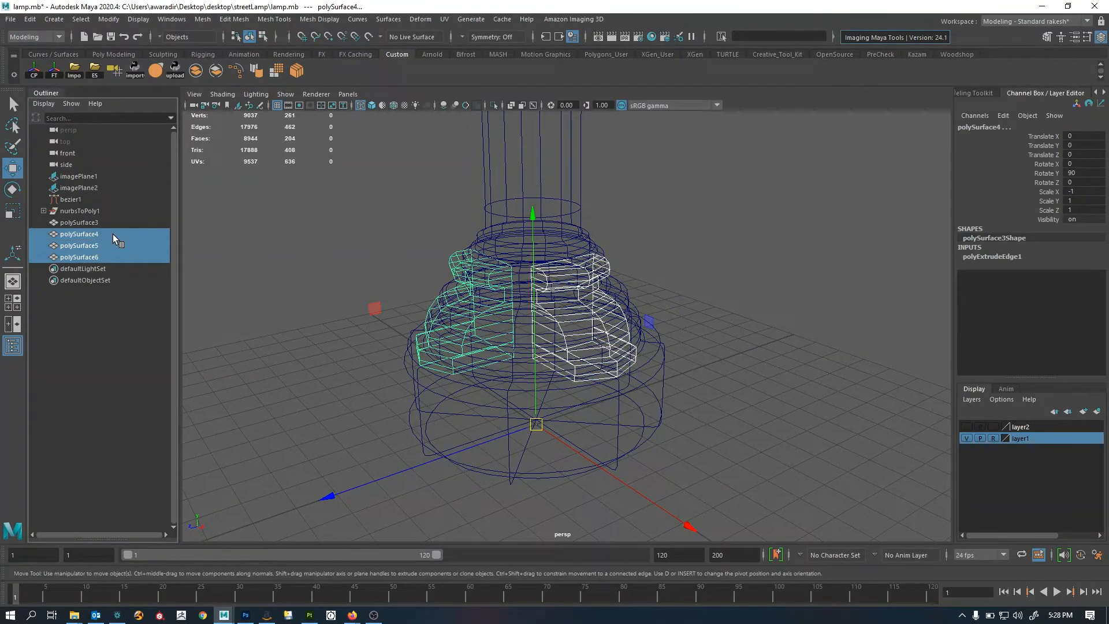
key("Delete")
key("5")
Duplicate the base strip with Duplicate Special as three instances, using a Y rotation of 90 and an X scale of 1
left_click(585, 316)
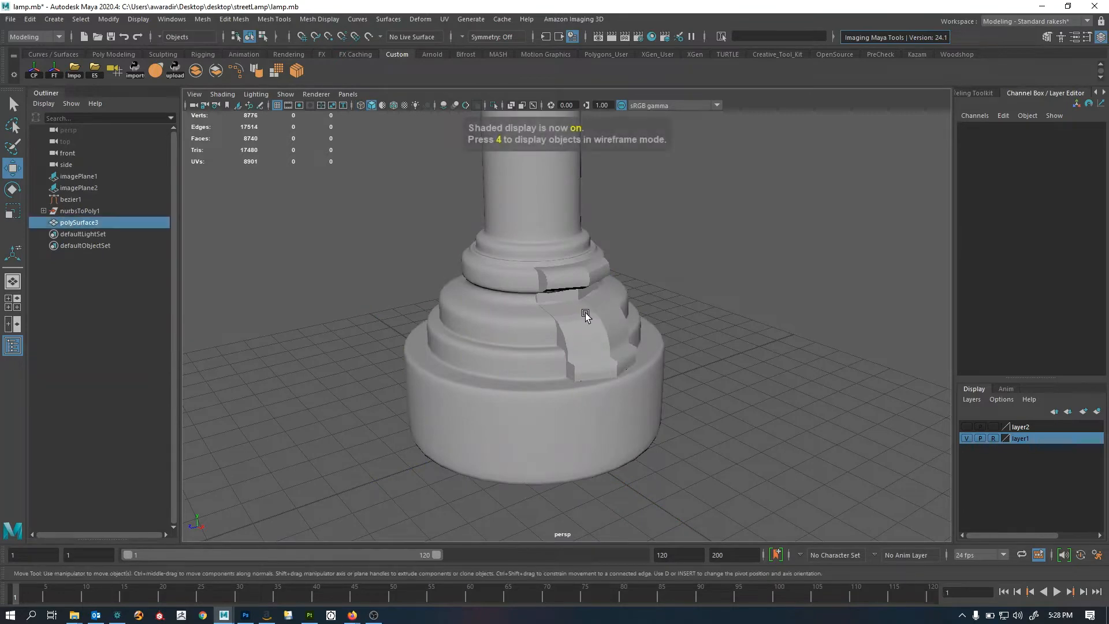
left_click_drag(586, 316, 515, 320, "alt")
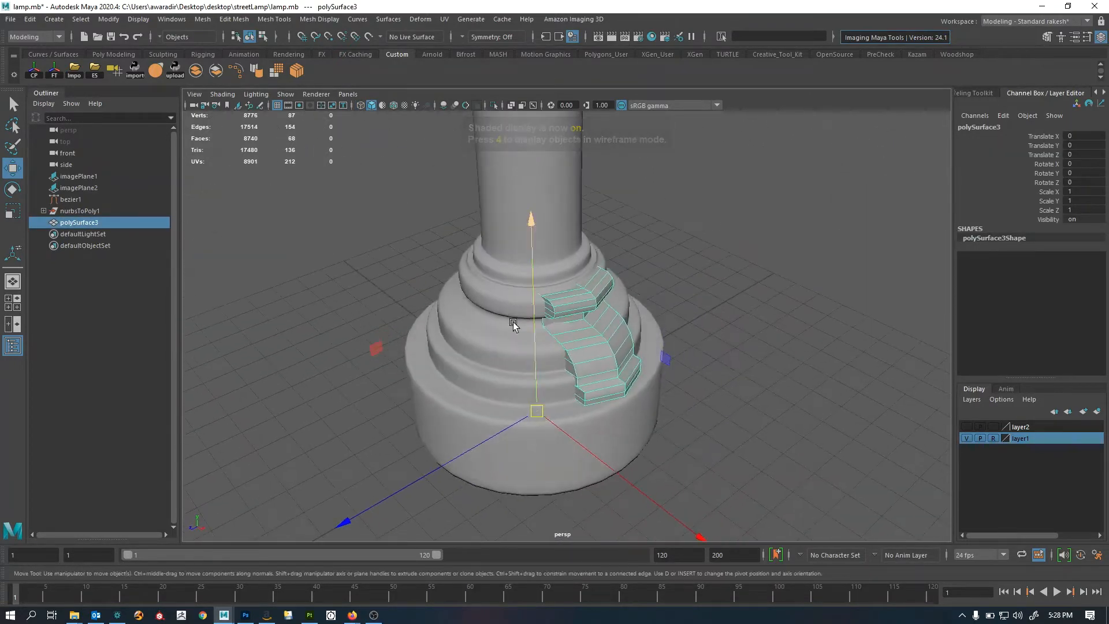
left_click(31, 23)
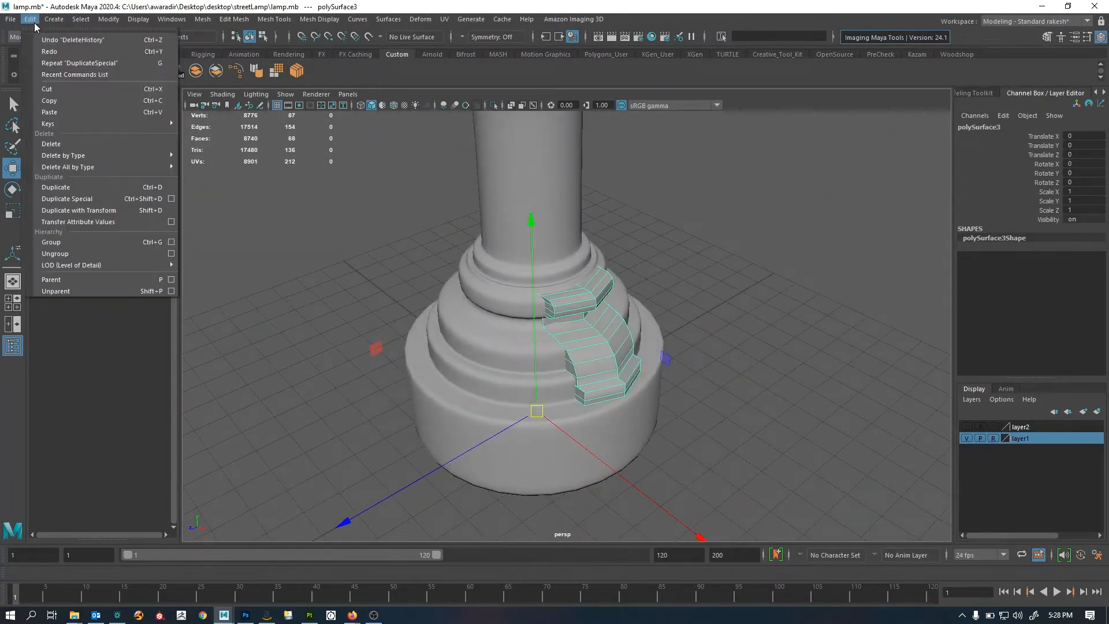
left_click(172, 199)
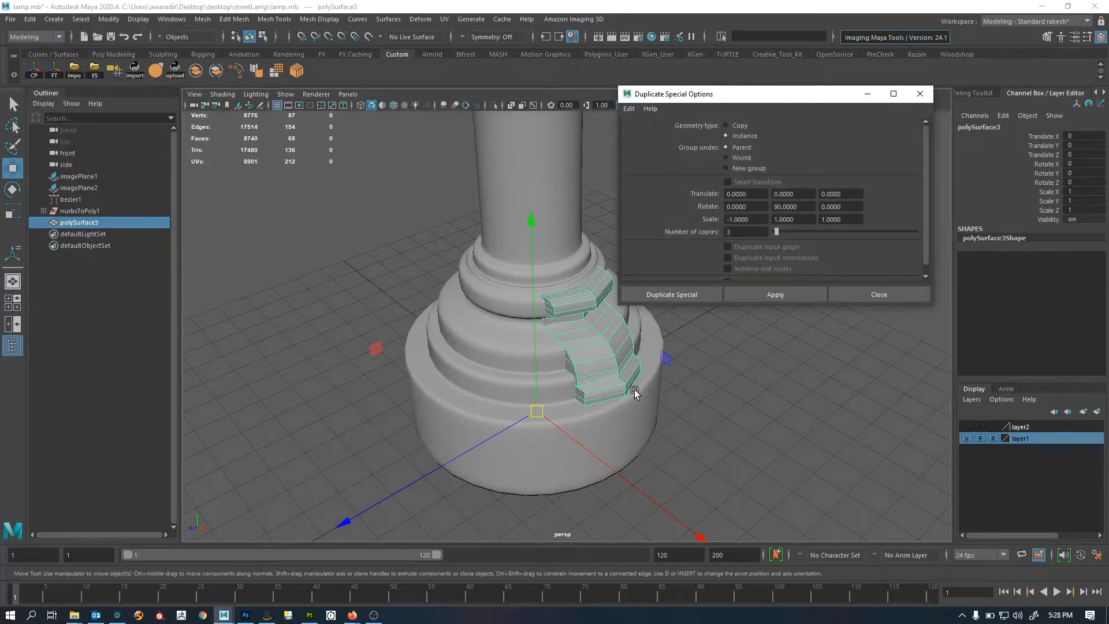
right_click_drag(634, 389, 627, 392, "alt")
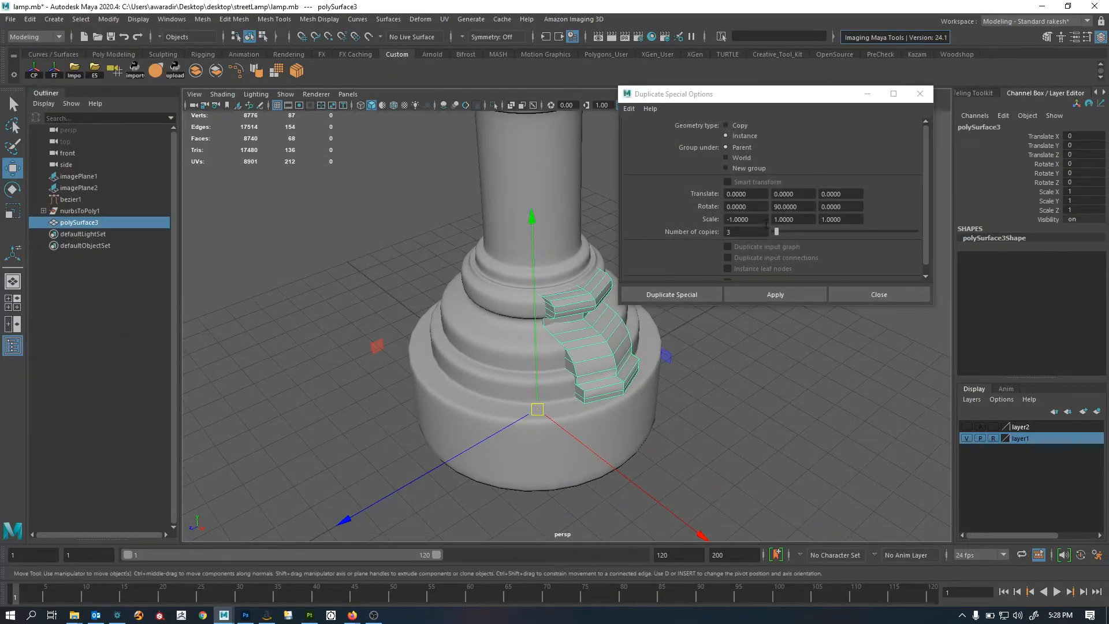
left_click_drag(767, 224, 714, 230)
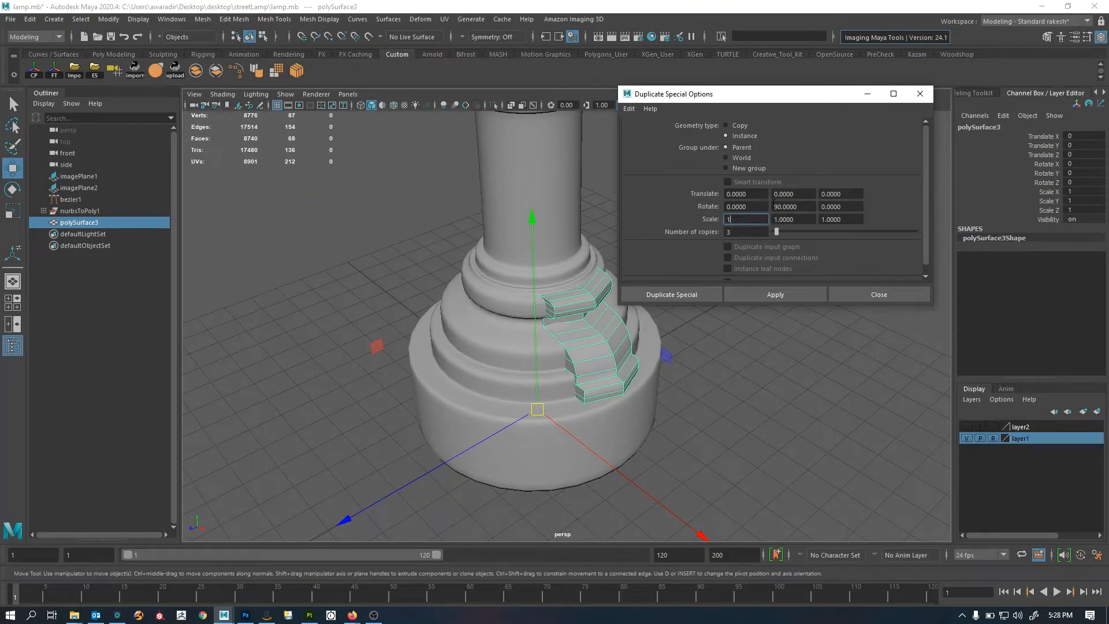
type("1")
left_click(805, 206)
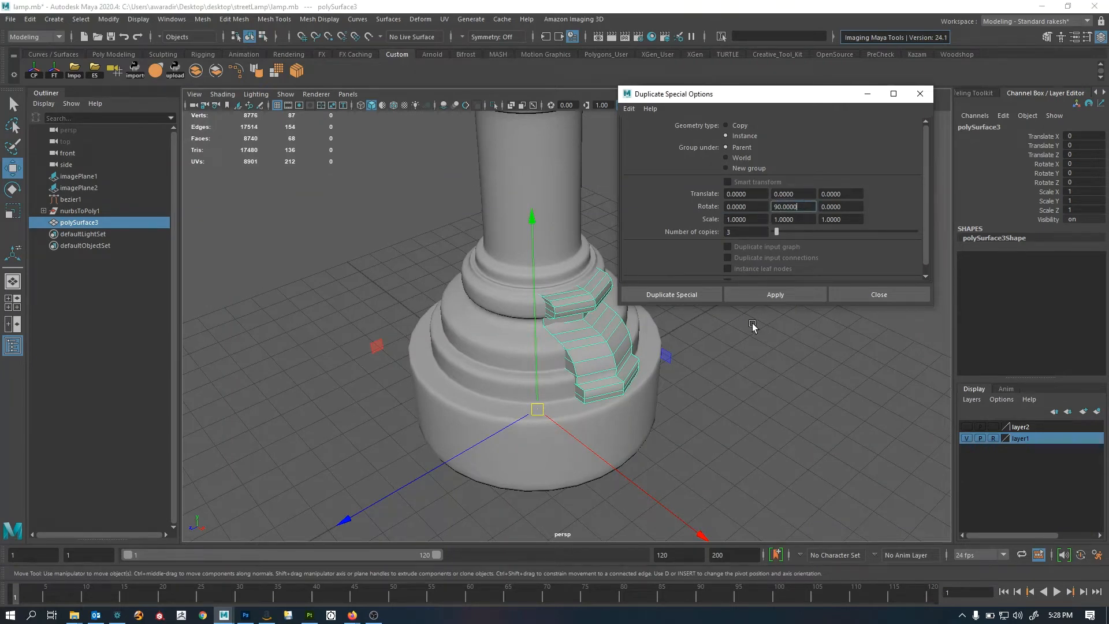
left_click(693, 299)
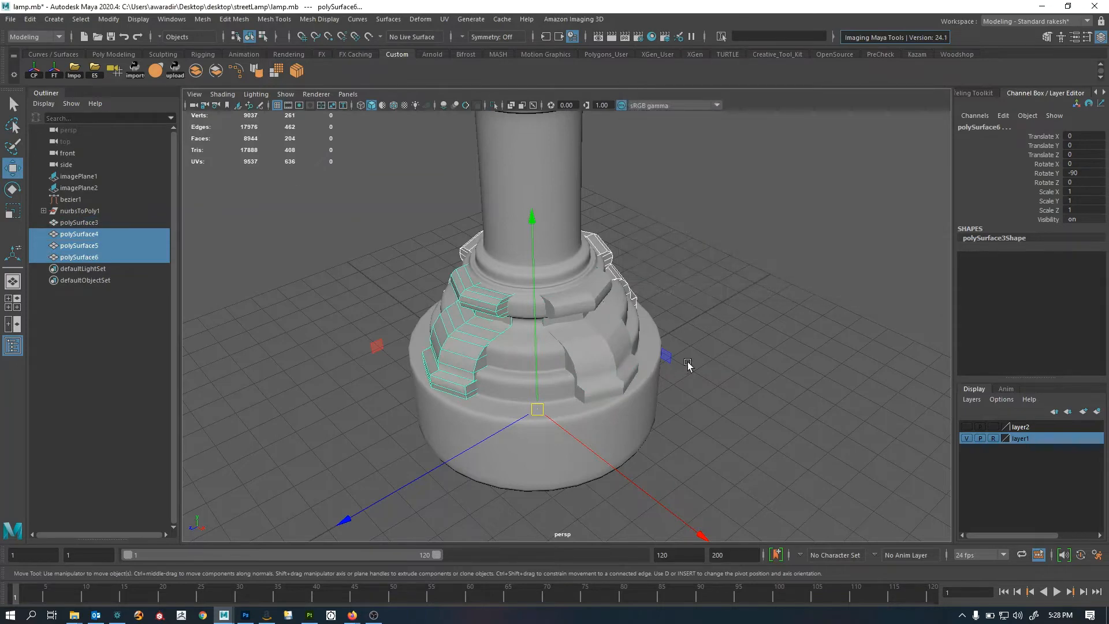
left_click_drag(688, 367, 693, 281, "alt")
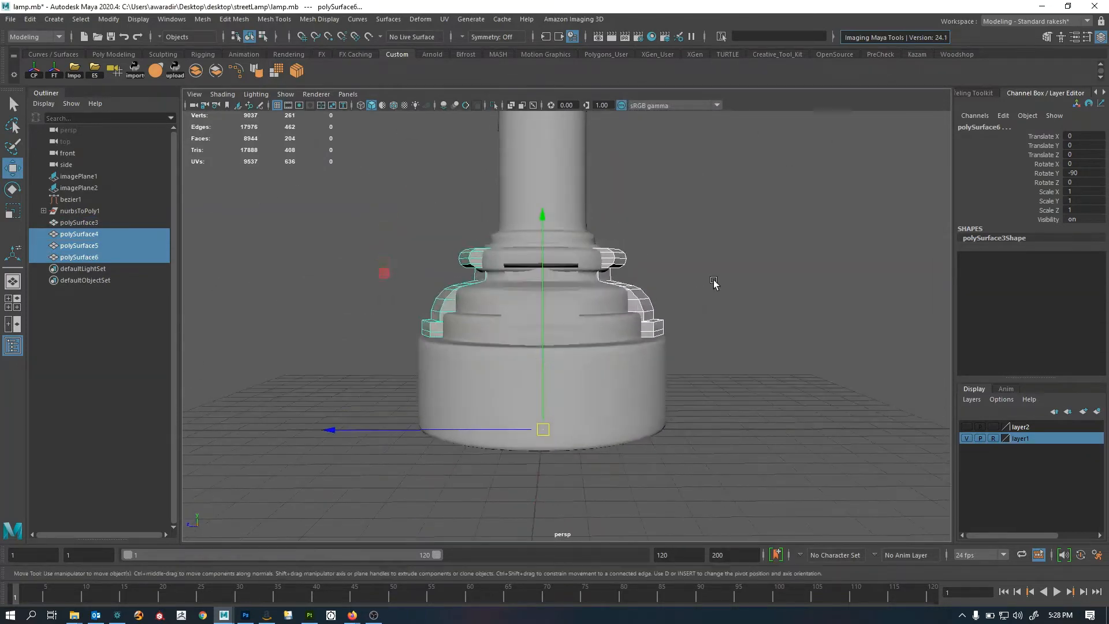
left_click(714, 279)
Convert the edges near the top of the original strip's lower curve to faces and raise those faces slightly
scroll(717, 282, "up", 3)
left_click_drag(733, 315, 702, 354, "alt")
left_click(639, 327)
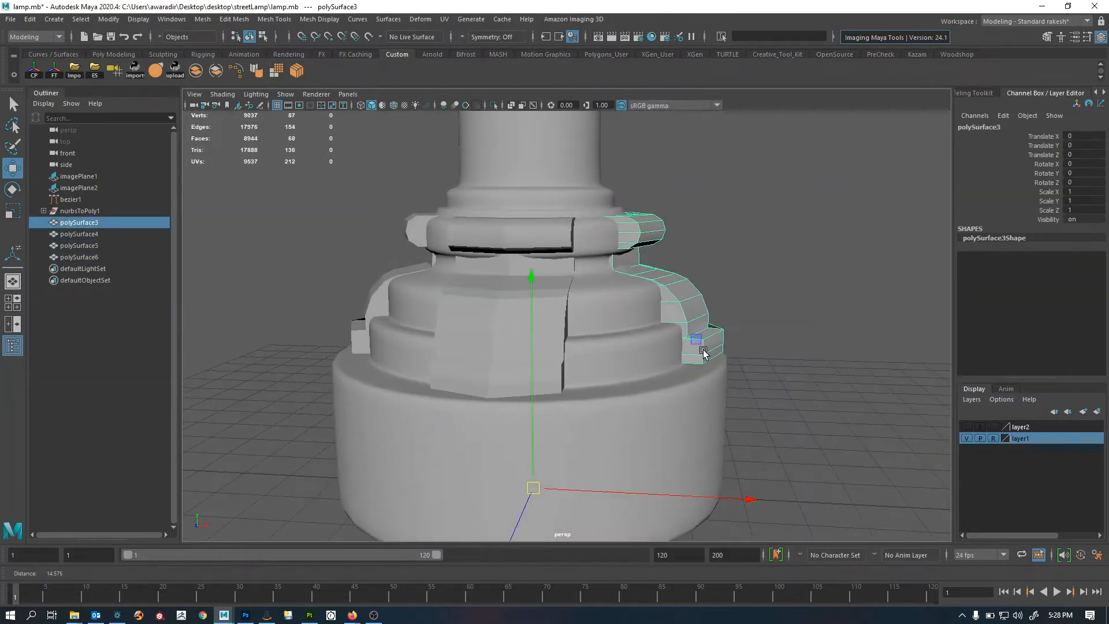
scroll(716, 354, "up", 1)
middle_click_drag(732, 352, 639, 351, "alt")
left_click_drag(683, 363, 691, 362, "alt")
left_click_drag(611, 316, 602, 381, "alt")
key("F10")
left_click(569, 302)
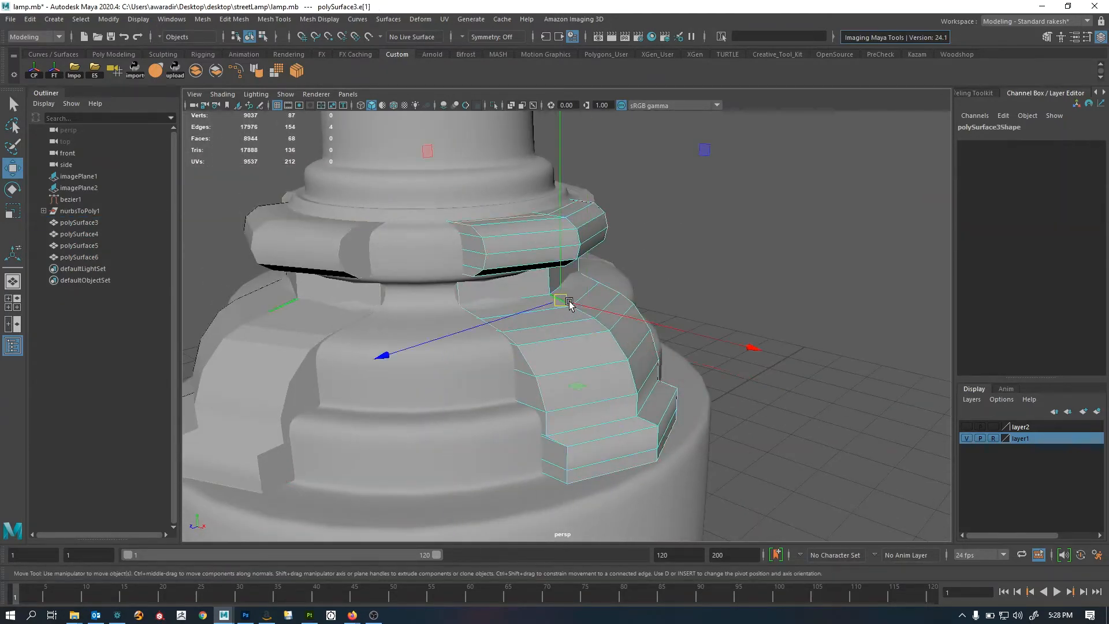
left_click(581, 312, "shift")
left_click_drag(552, 318, 570, 317, "alt")
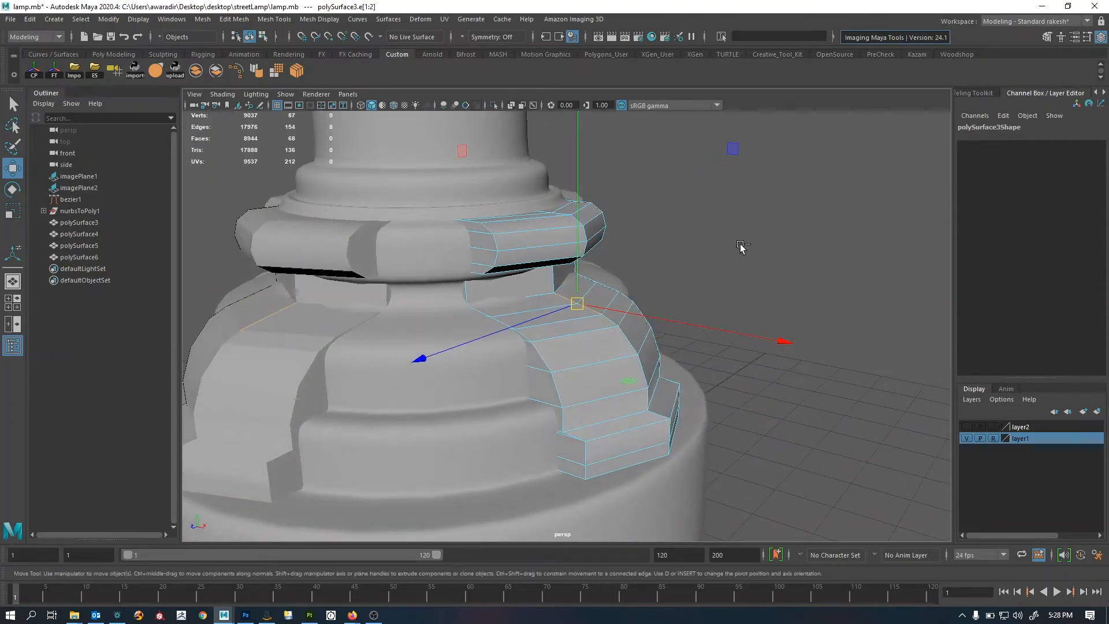
right_click_drag(740, 246, 742, 307, "ctrl")
left_click_drag(742, 309, 629, 372, "alt")
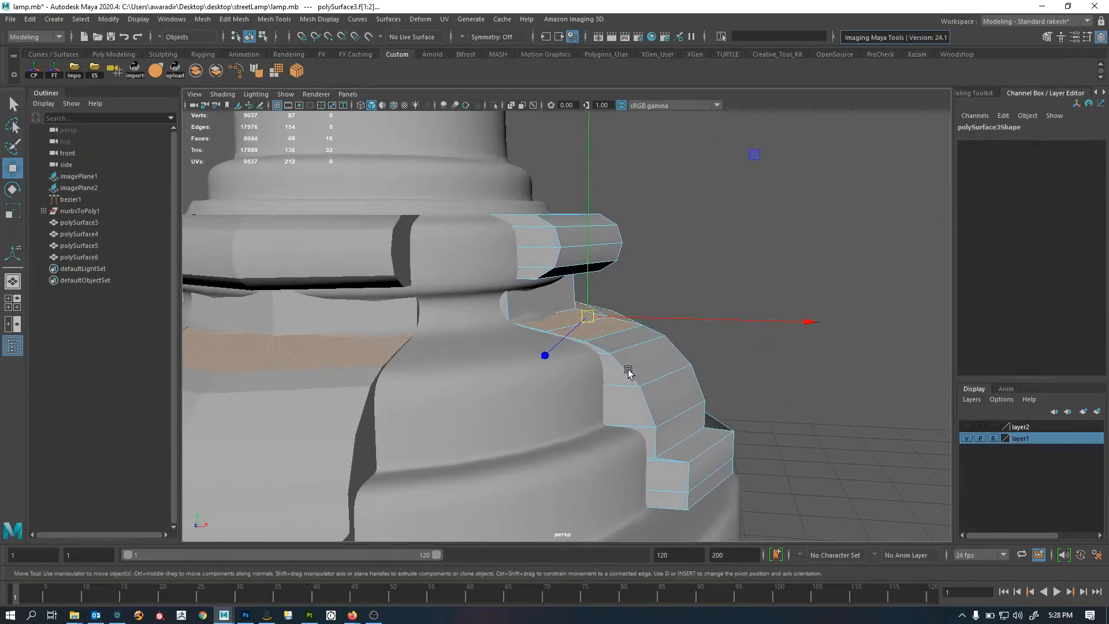
left_click_drag(587, 261, 588, 250)
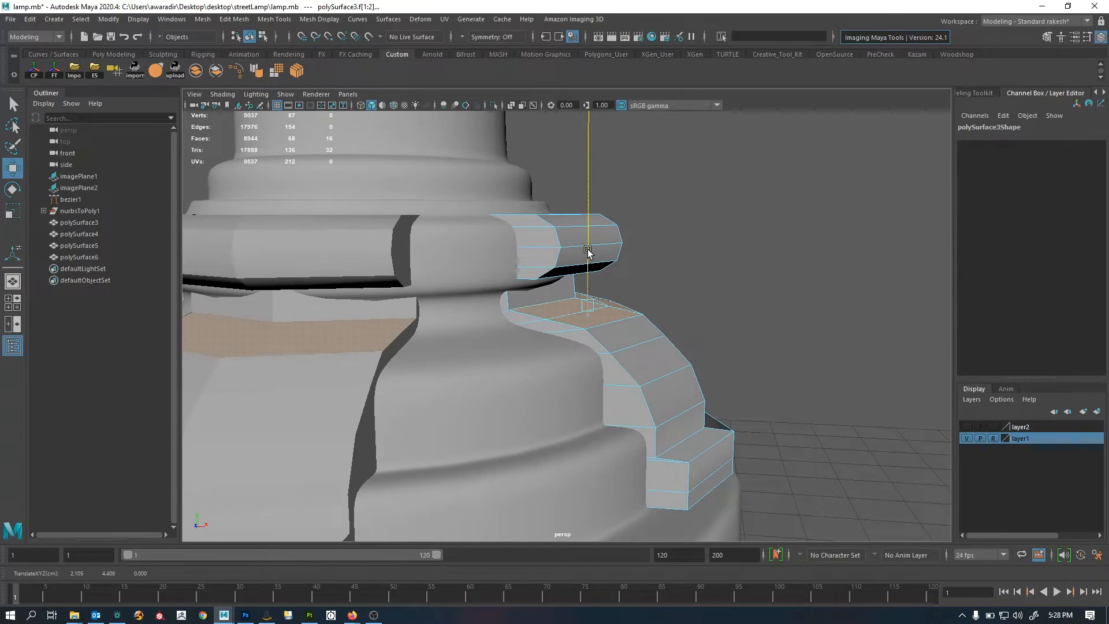
Select the vertical recess faces beneath the strip's upper moulding, adjust them along X and return to object mode
left_click_drag(555, 308, 735, 314, "alt")
left_click(525, 292)
left_click(543, 283, "shift")
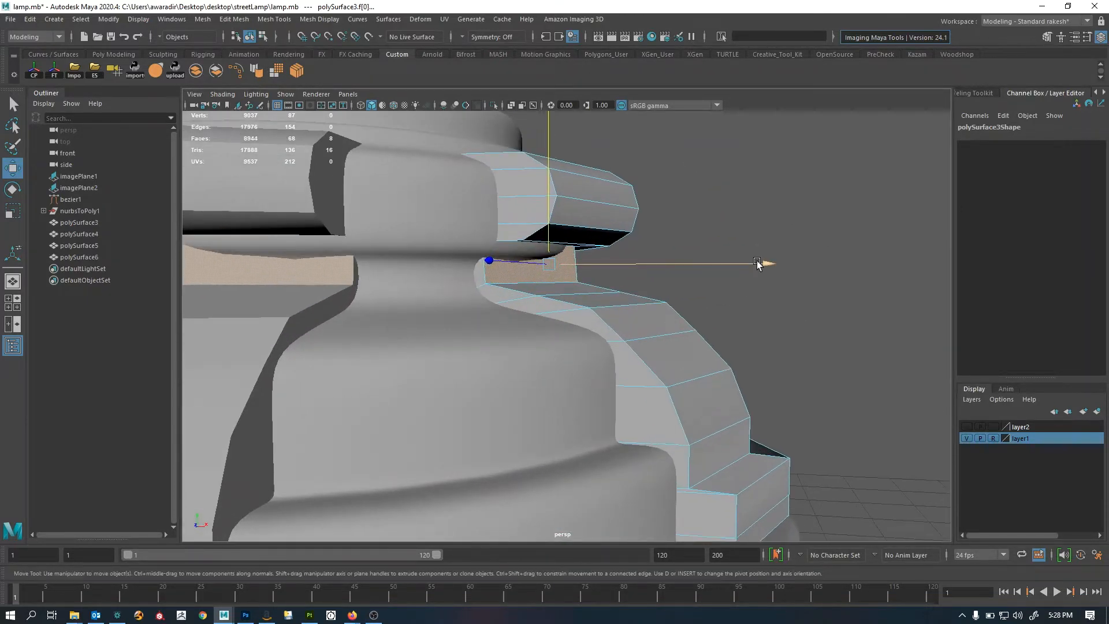
mouse_move(765, 265)
left_mouse_down()
mouse_move(777, 272)
mouse_move(765, 265)
left_mouse_up()
key("F8")
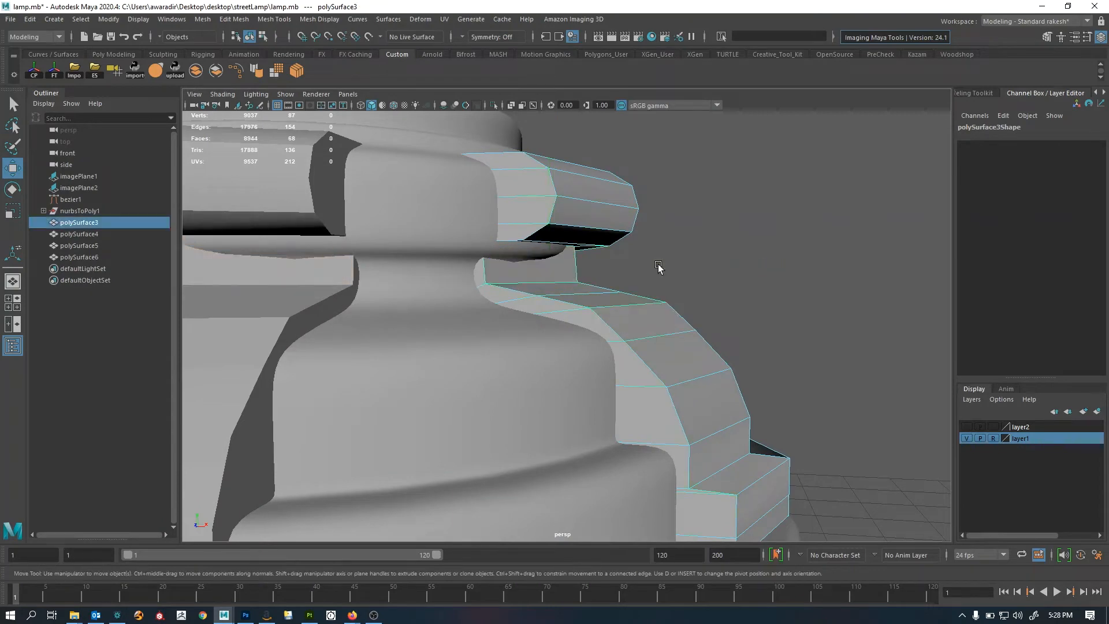
Isolate the strip and select its recess faces together with the adjoining faces under the upper moulding
key("ctrl+1")
left_click_drag(560, 277, 616, 332, "alt")
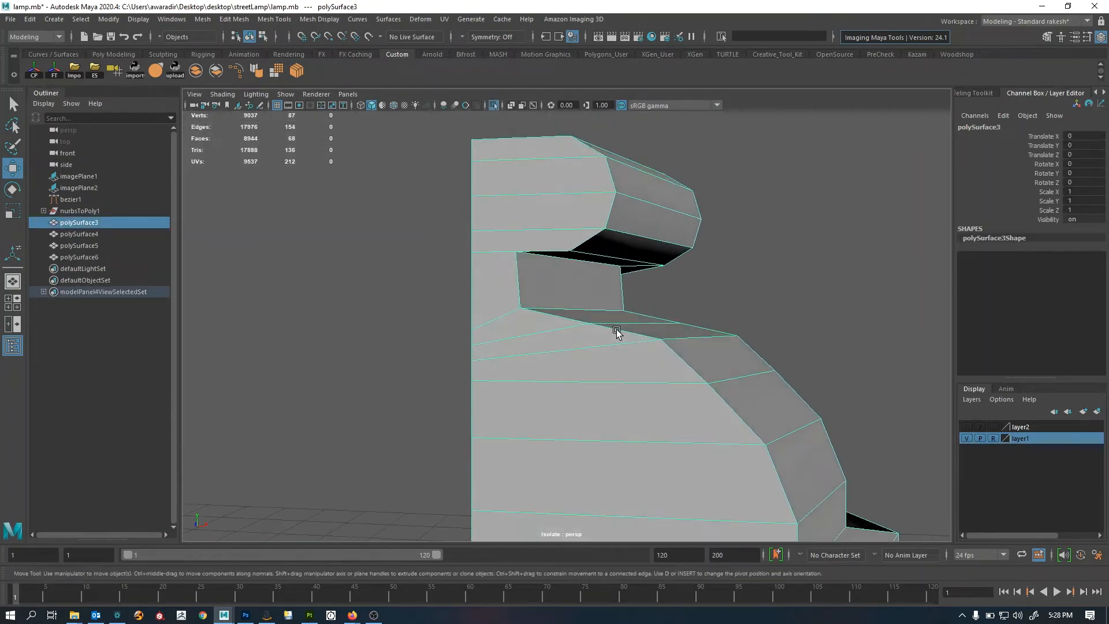
key("F11")
double_click(595, 289)
left_click_drag(594, 290, 520, 255, "alt")
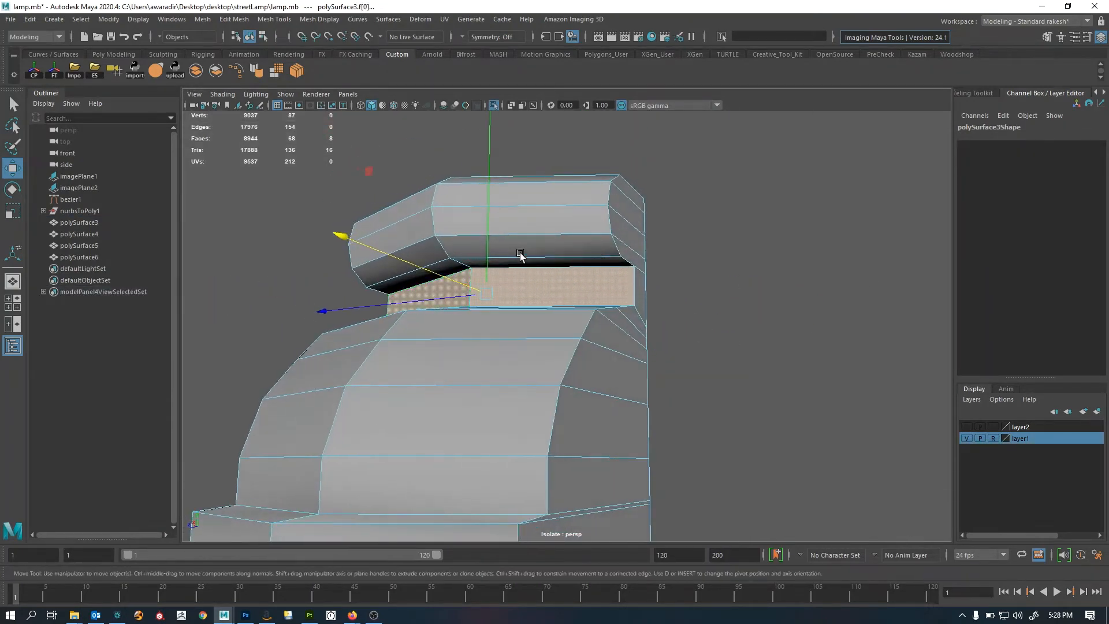
double_click(453, 267, "shift")
left_click_drag(483, 292, 486, 322, "alt")
Select the edges across the top of the strip's lower curve, just below the recess, and raise them slightly
right_click_drag(460, 330, 463, 304)
left_click_drag(471, 323, 693, 362, "alt")
double_click(601, 382)
left_click_drag(602, 380, 663, 267, "alt")
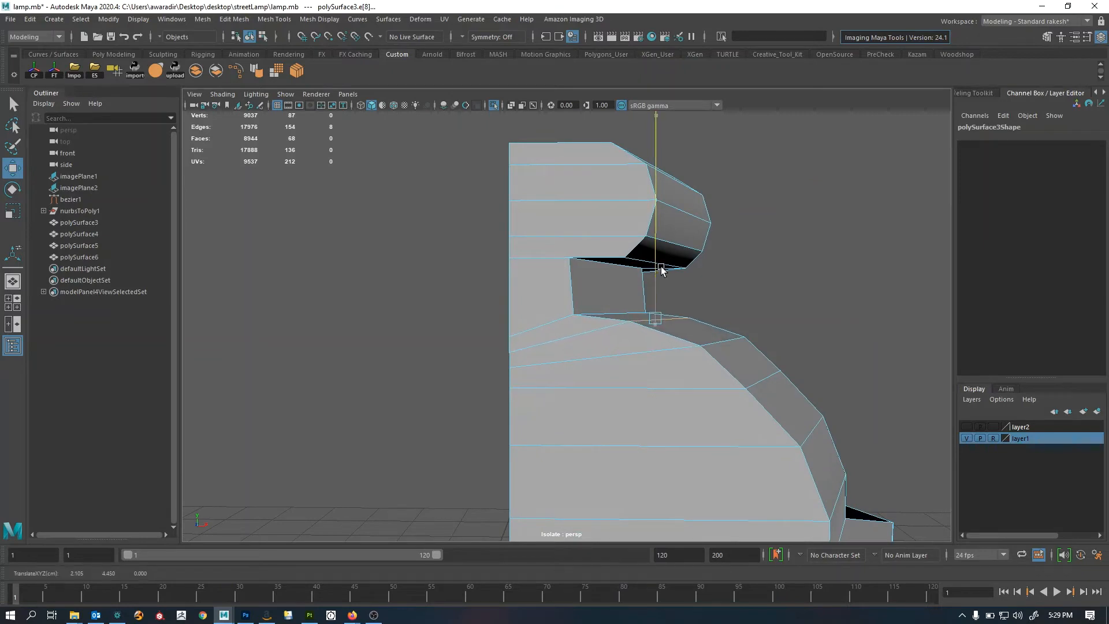
left_click(585, 307)
Leave component editing, turn off isolation and reselect the original strip on the whole lamp
right_click_drag(791, 384, 434, 378, "alt")
left_click_drag(433, 379, 592, 314, "alt")
right_click_drag(593, 307, 689, 185)
left_click_drag(649, 318, 653, 283, "alt")
left_click(759, 303)
key("ctrl+1")
left_click(527, 317)
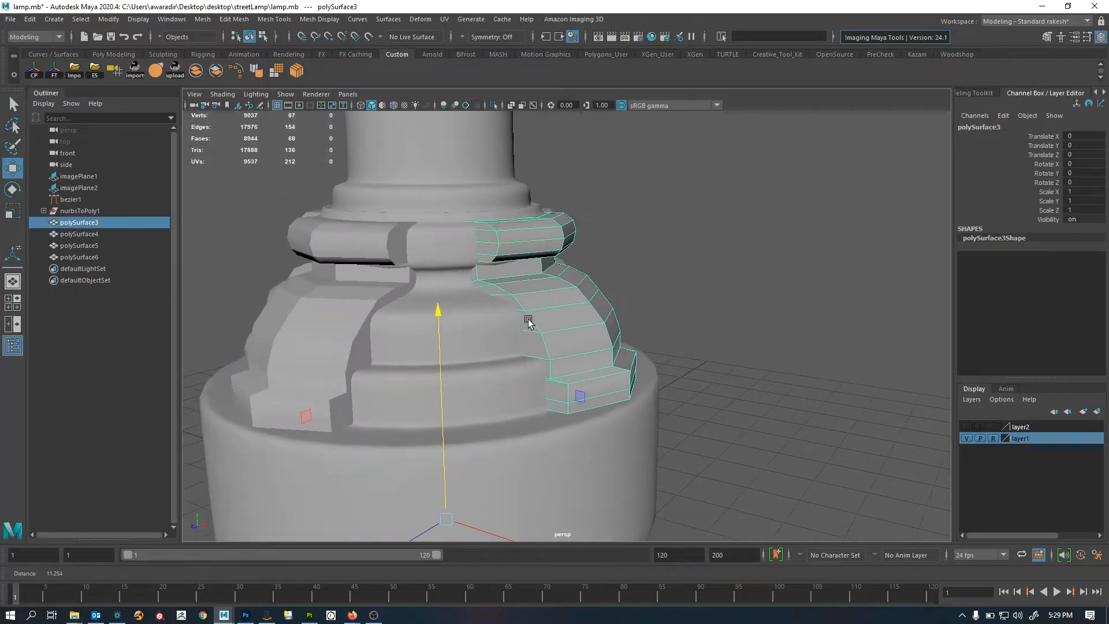
left_click_drag(527, 317, 477, 339, "alt")
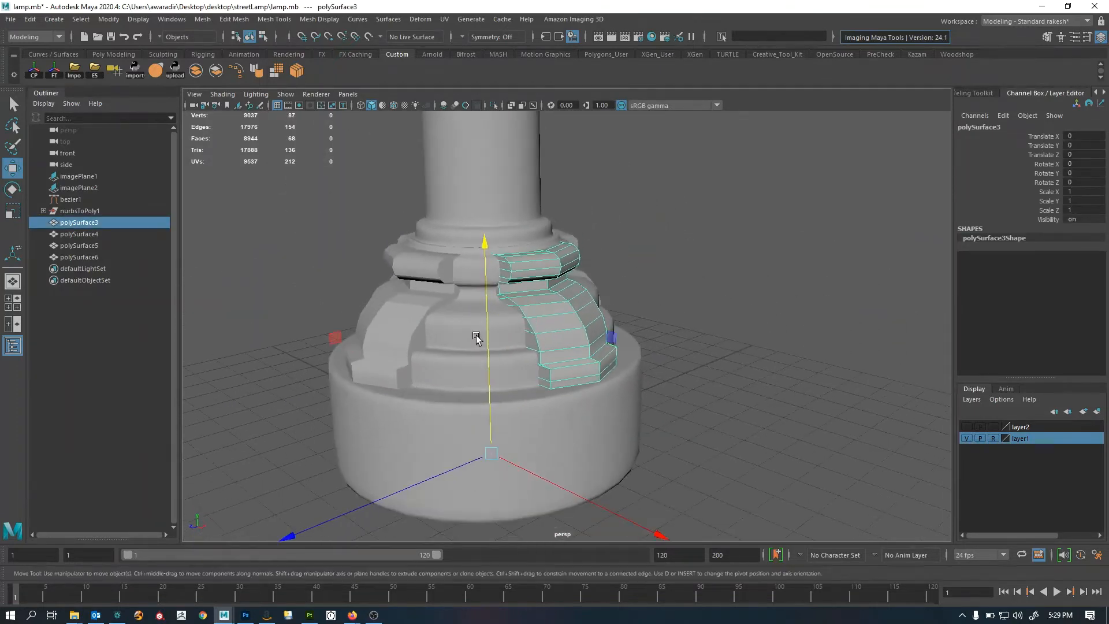
Examine the strip's shape on the lamp base against the reference image in the side view
key("space")
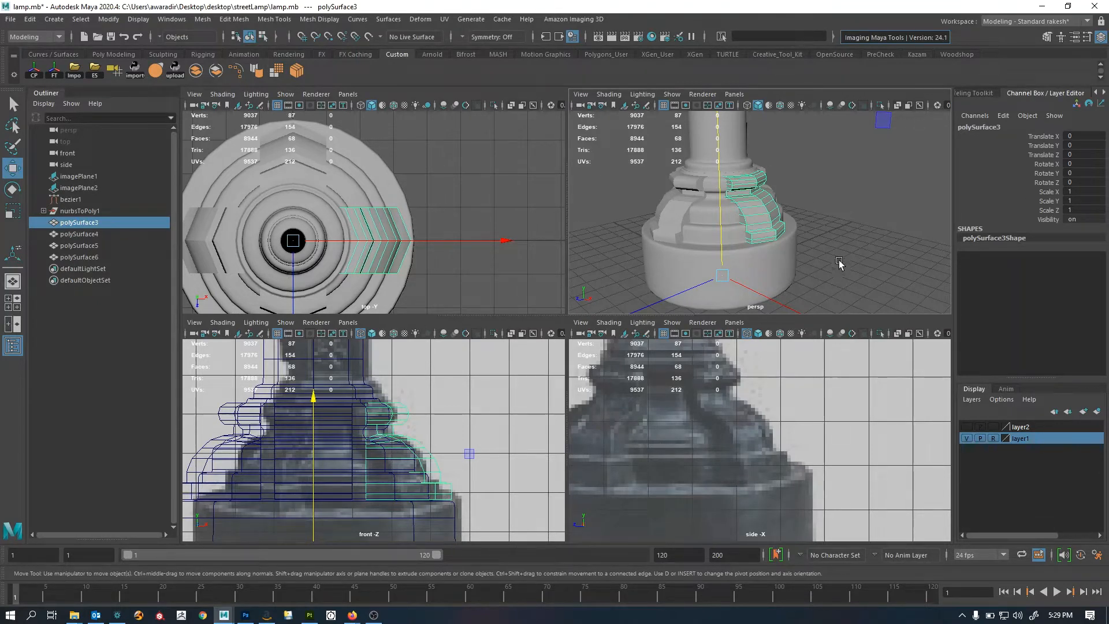
left_click_drag(839, 263, 803, 269, "alt")
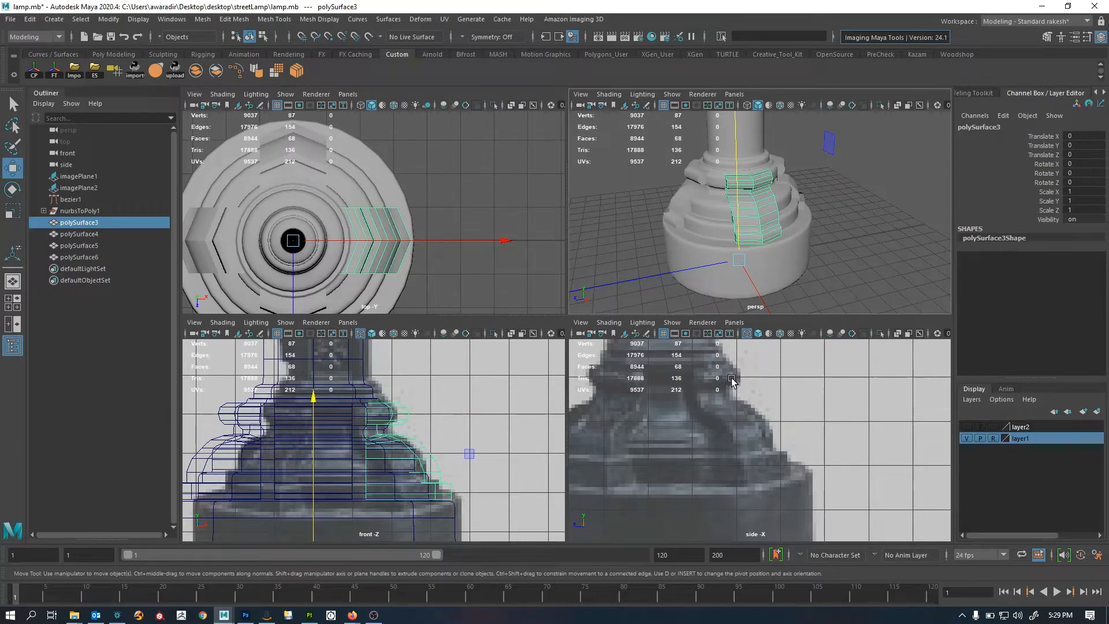
key("space")
middle_click_drag(503, 231, 599, 293, "alt")
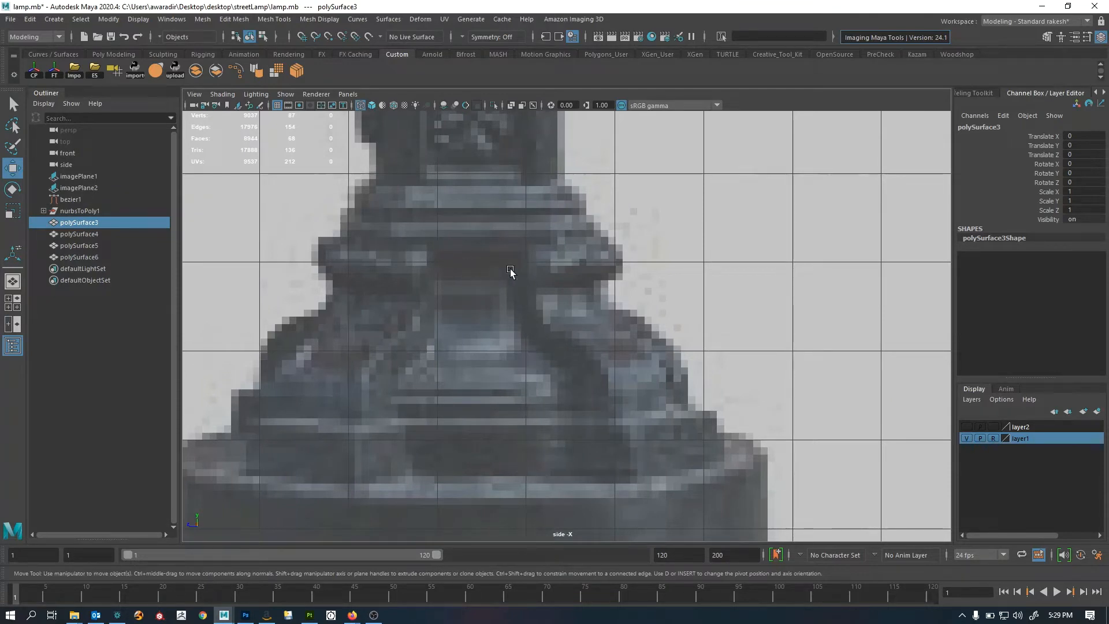
scroll(518, 370, "down", 6)
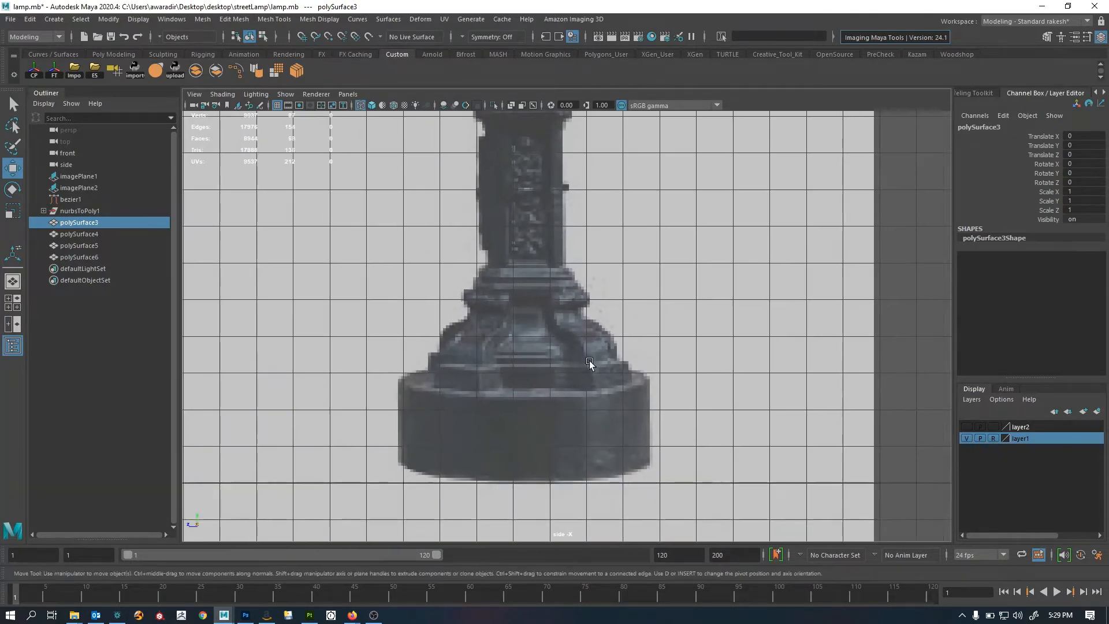
scroll(547, 365, "down", 1)
middle_click_drag(564, 350, 569, 429, "alt")
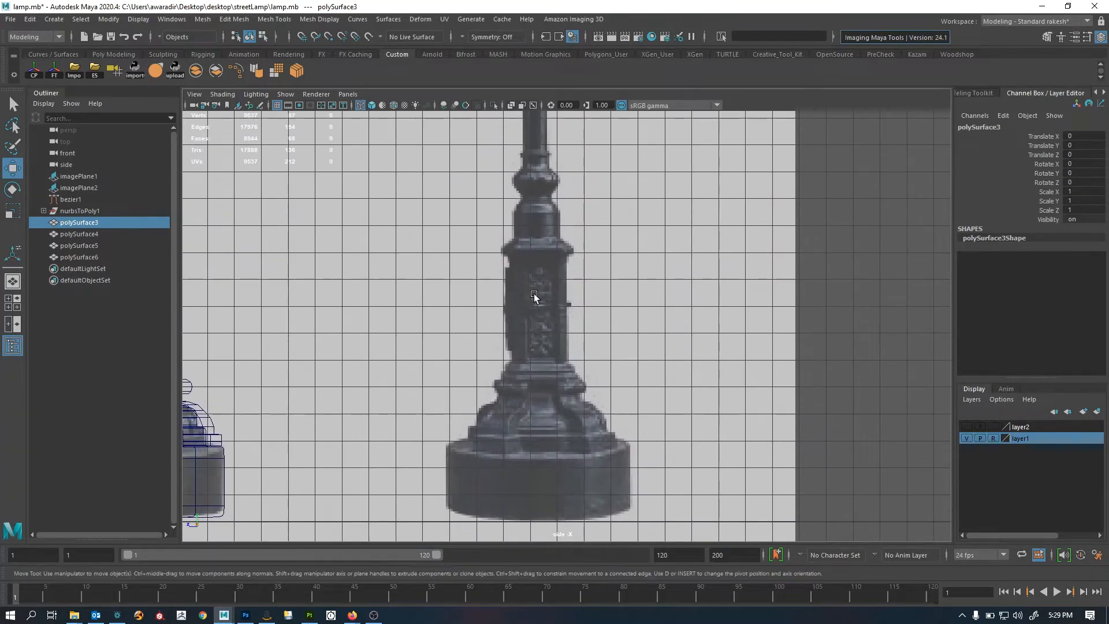
scroll(605, 361, "up", 2)
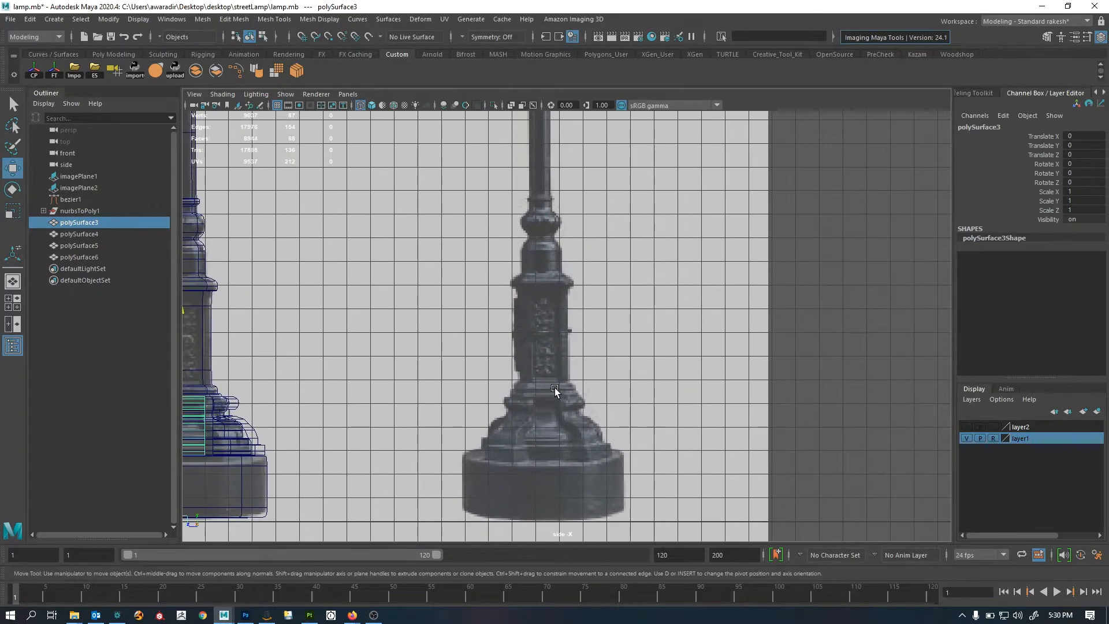
key("space")
key("space")
Insert a lengthwise edge loop on each half of the strip and round both loops with Edit Edge Flow
left_click_drag(593, 323, 572, 389, "alt")
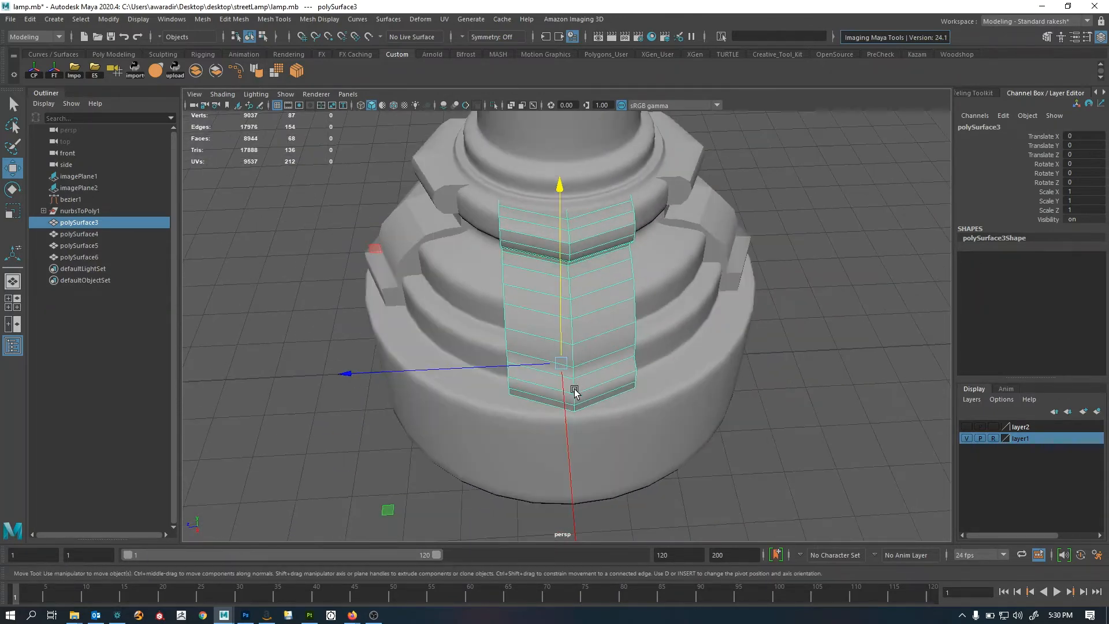
right_click_drag(572, 388, 539, 294)
left_click(611, 302)
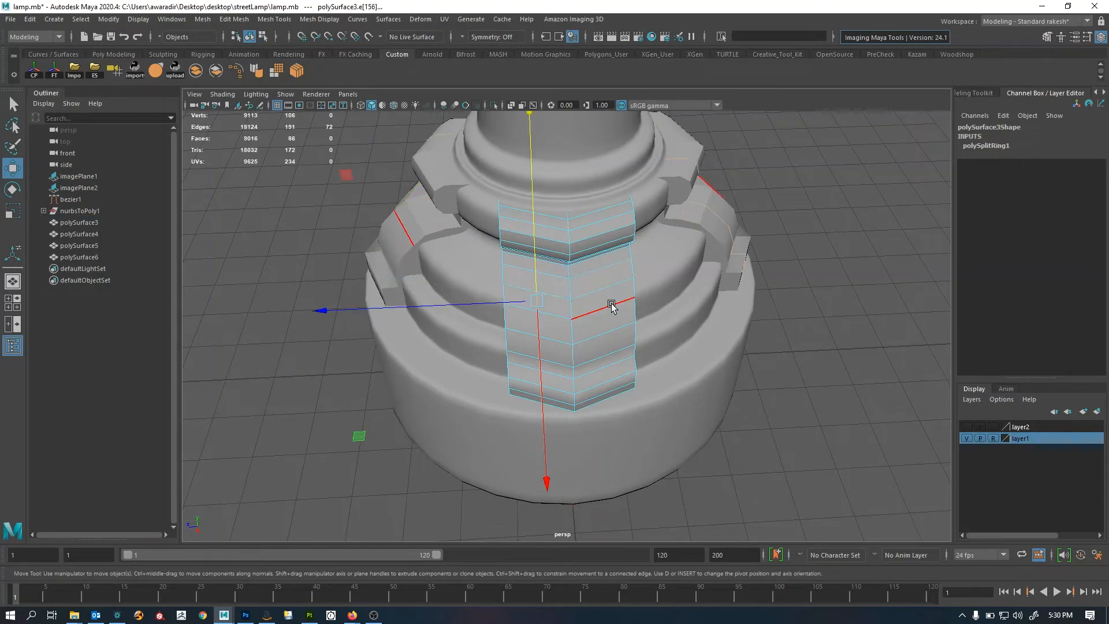
left_click(611, 302)
left_click_drag(611, 301, 686, 300, "alt")
double_click(636, 255, "shift")
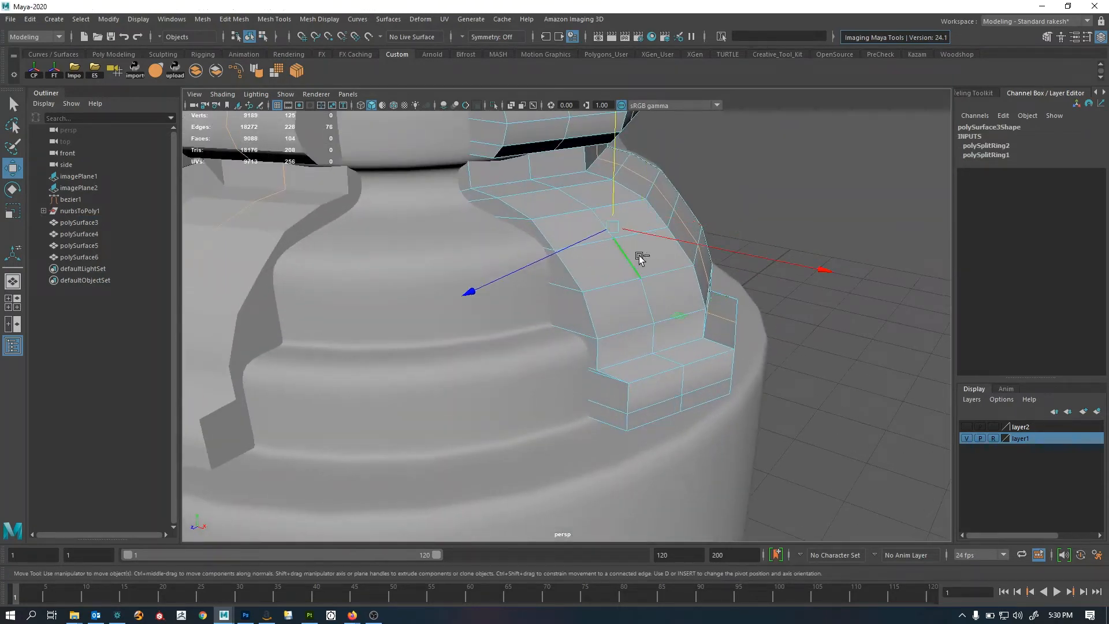
left_click(235, 71)
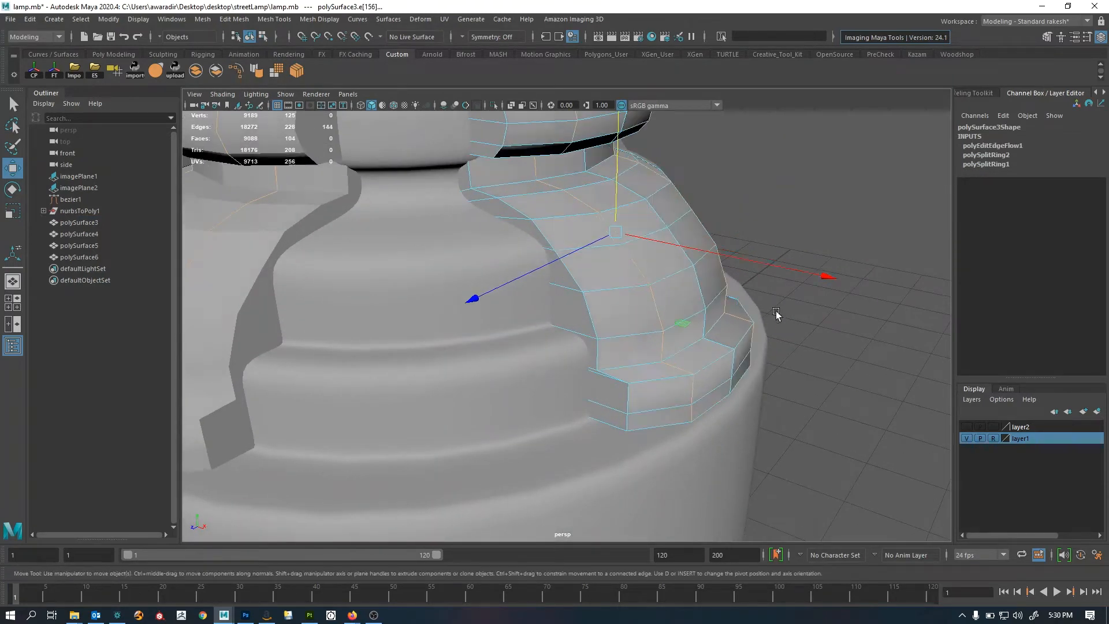
Preview the rounded strip in smooth display from several angles and return it to unsmoothed display
left_click_drag(745, 303, 562, 303, "alt")
key("f")
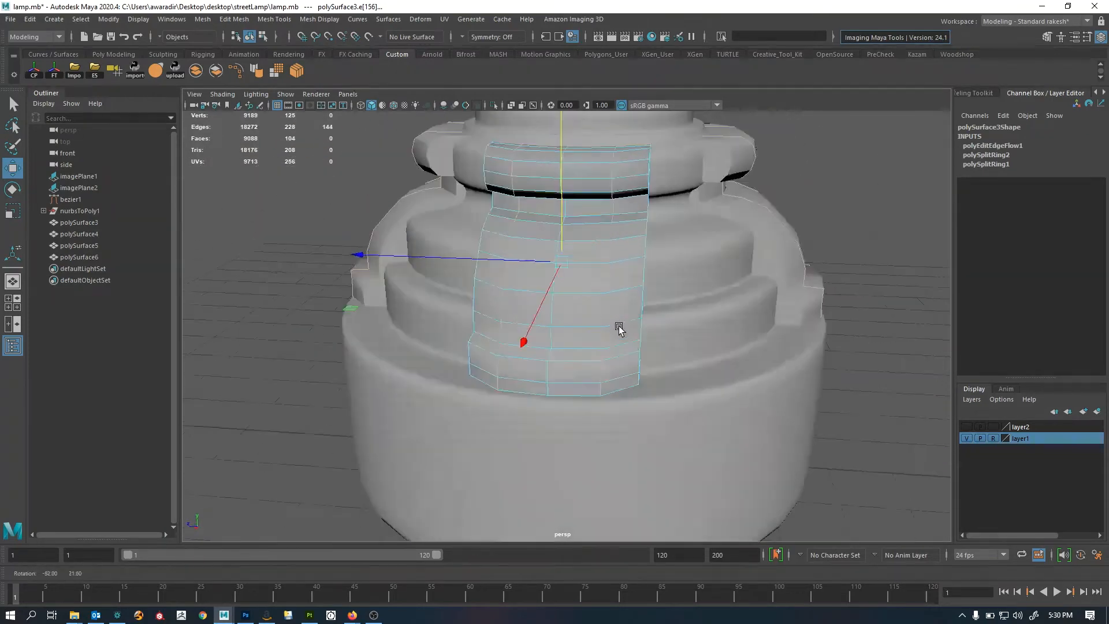
left_click_drag(616, 327, 623, 376, "alt")
right_click_drag(624, 372, 631, 336)
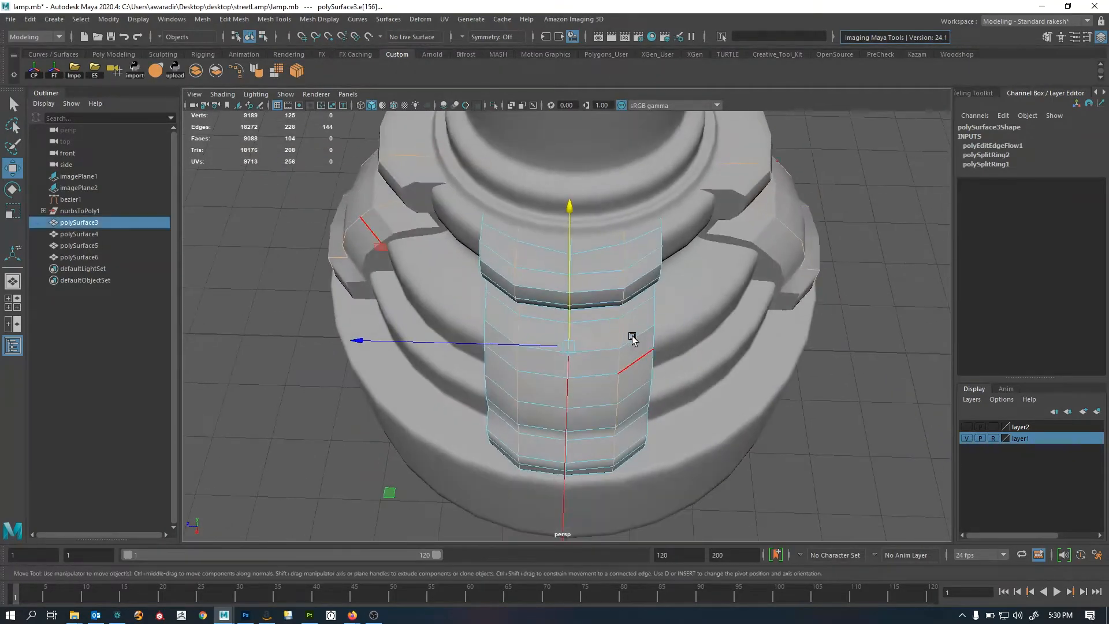
key("3")
left_click(801, 403)
right_click_drag(801, 403, 533, 391, "alt")
left_click_drag(534, 394, 604, 348, "alt")
right_click_drag(604, 349, 599, 322, "alt")
left_click(600, 327)
key("1")
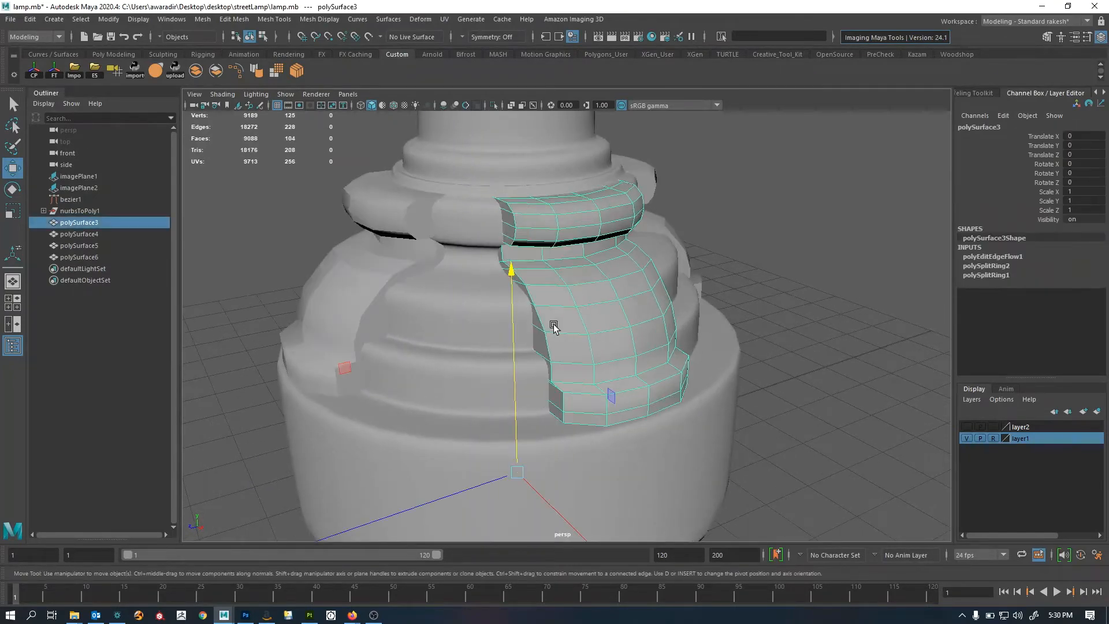
Isolate the original strip and switch to edge selection
left_click_drag(555, 321, 584, 396, "alt")
key("ctrl+1")
key("F10")
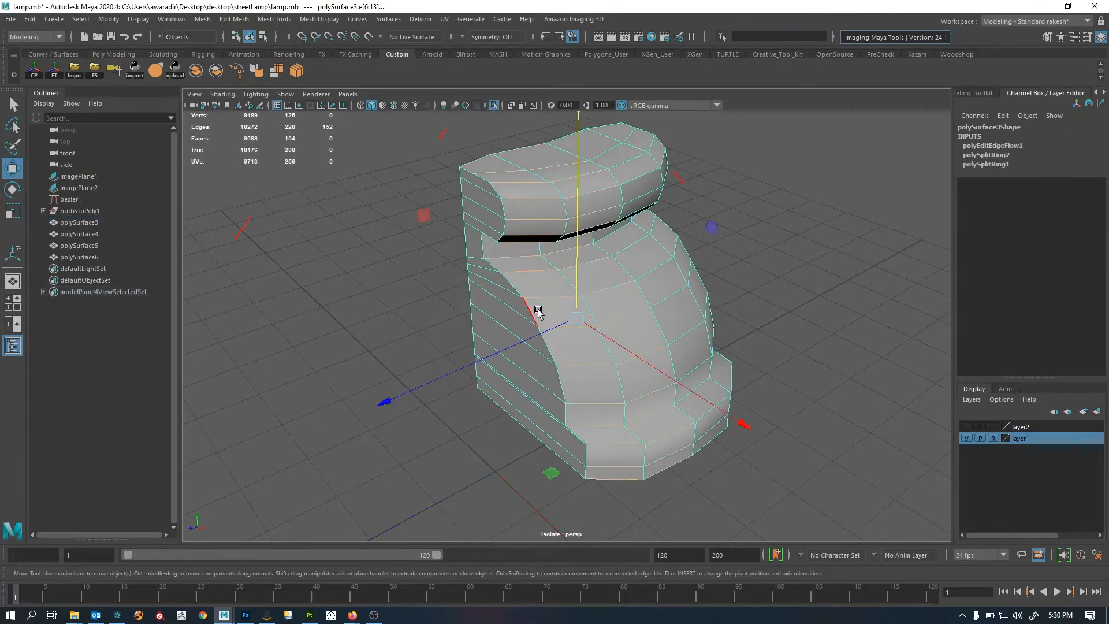
Select the outline edge loops around both side faces of the isolated strip, including its top and bottom borders
double_click(538, 310)
left_click_drag(640, 301, 683, 166, "alt")
double_click(598, 283, "shift")
double_click(688, 173, "shift")
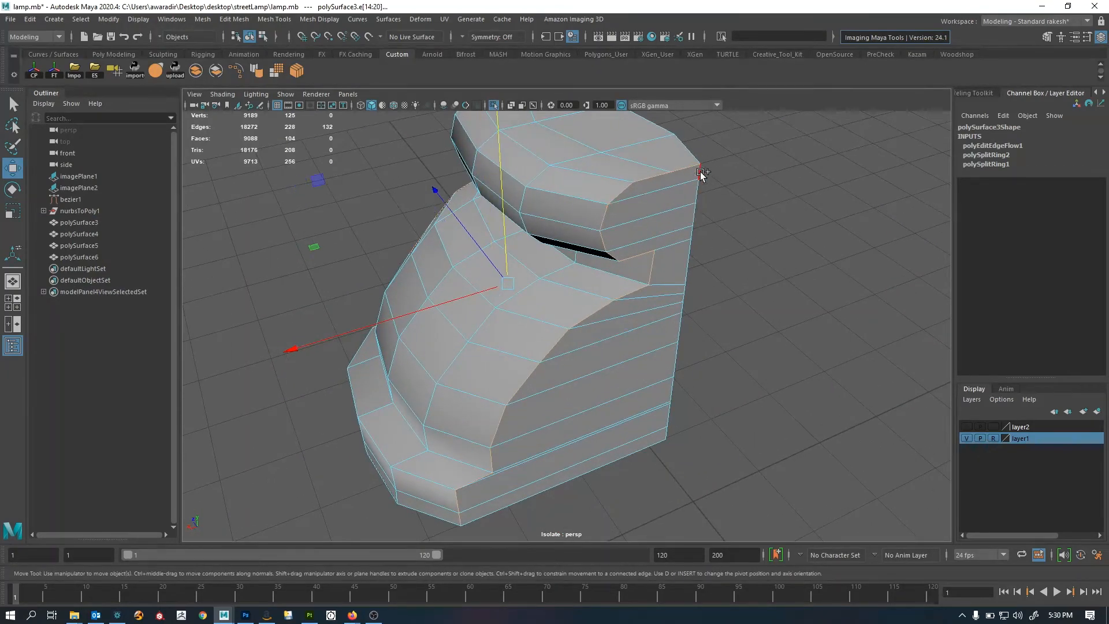
double_click(700, 282, "shift")
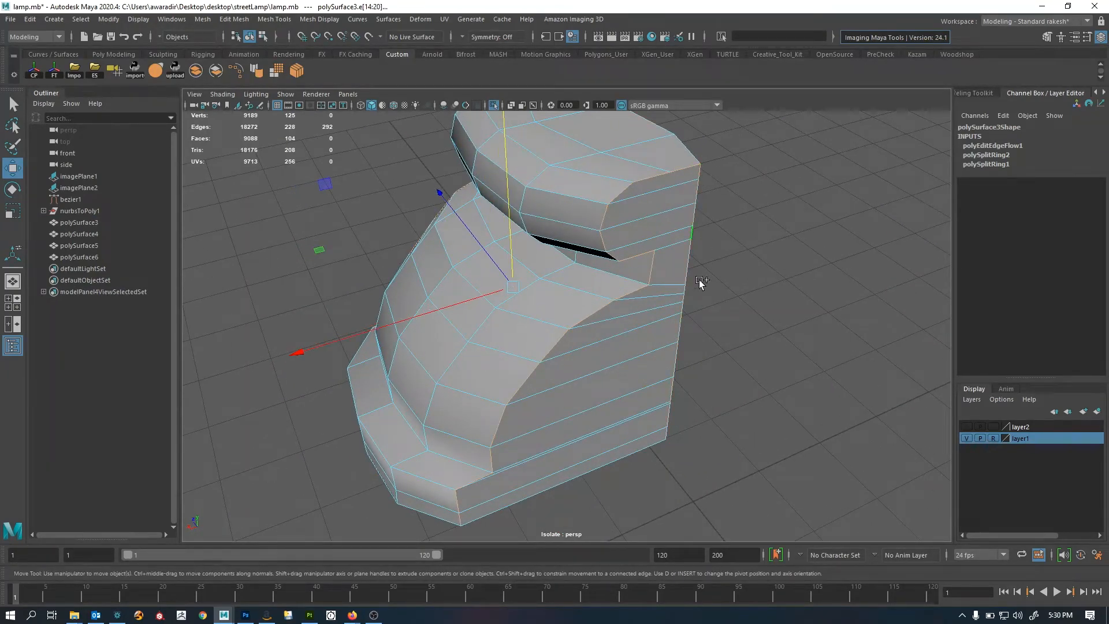
double_click(594, 467, "shift")
left_click_drag(595, 468, 626, 382, "alt")
double_click(627, 383, "shift")
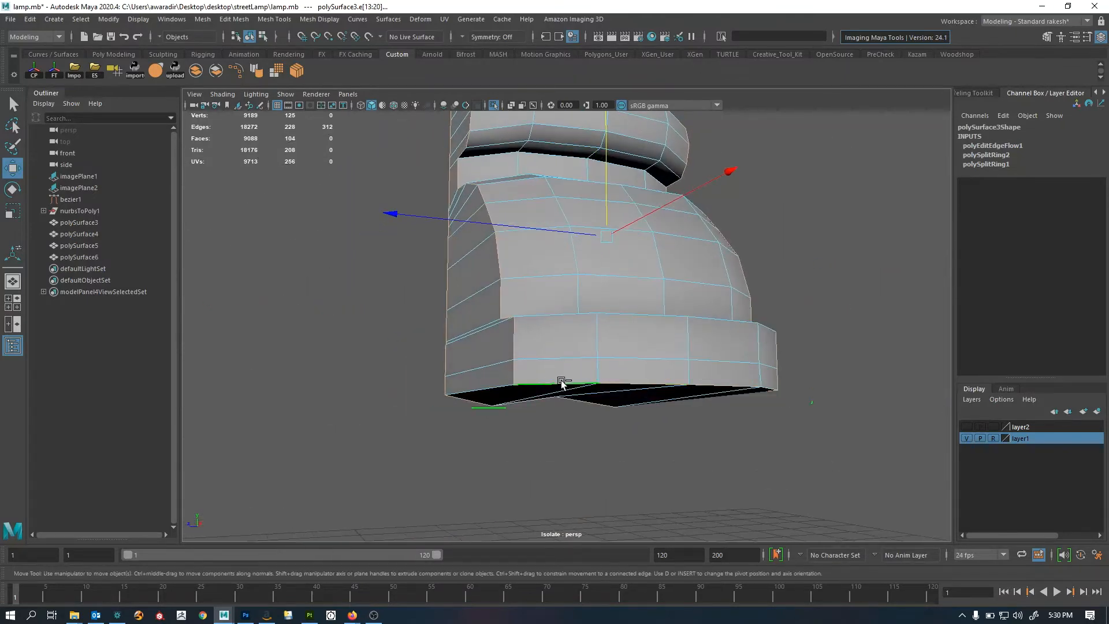
left_click_drag(534, 392, 633, 391, "alt")
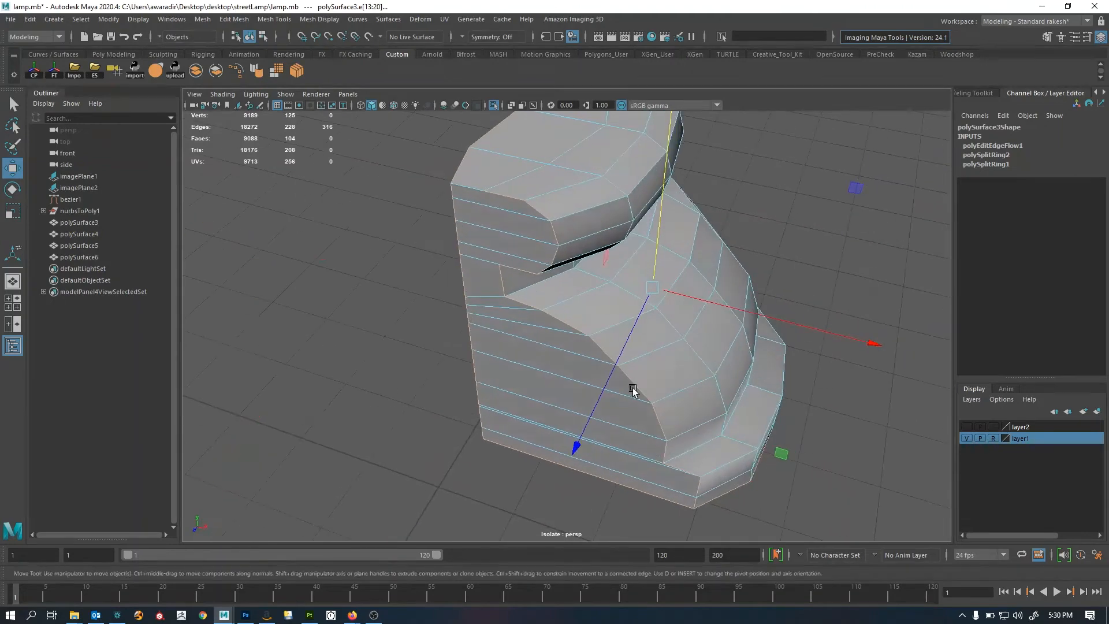
double_click(473, 181, "shift")
left_click_drag(700, 278, 660, 268, "alt")
left_click_drag(579, 314, 783, 302, "alt")
right_click_drag(783, 303, 500, 342, "alt")
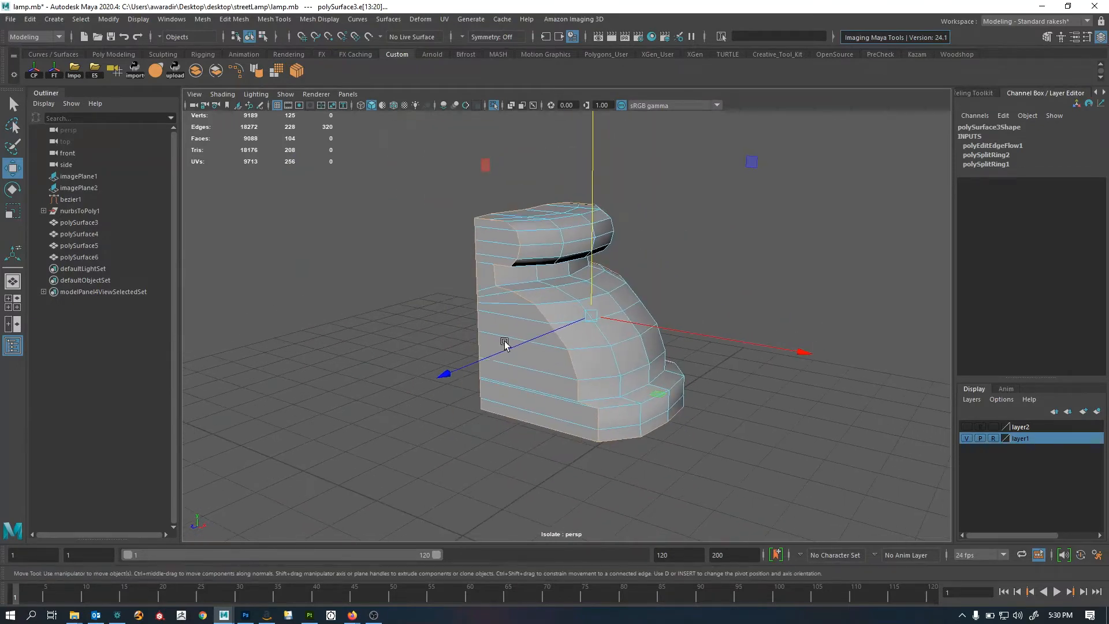
Try to bevel the selected outline edges of the strip and undo it
key("ctrl+b")
right_click_drag(759, 288, 670, 361, "alt")
right_click_drag(739, 302, 584, 317, "alt")
key("ctrl+z")
key("ctrl+z")
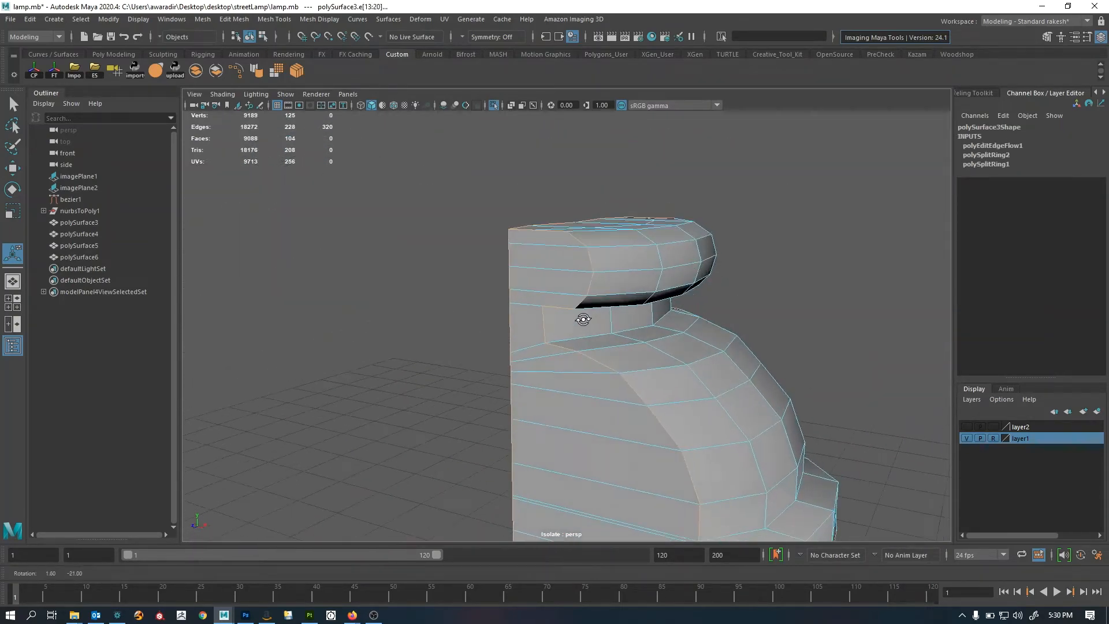
left_click_drag(583, 317, 668, 310, "alt")
right_click_drag(668, 309, 628, 333, "alt")
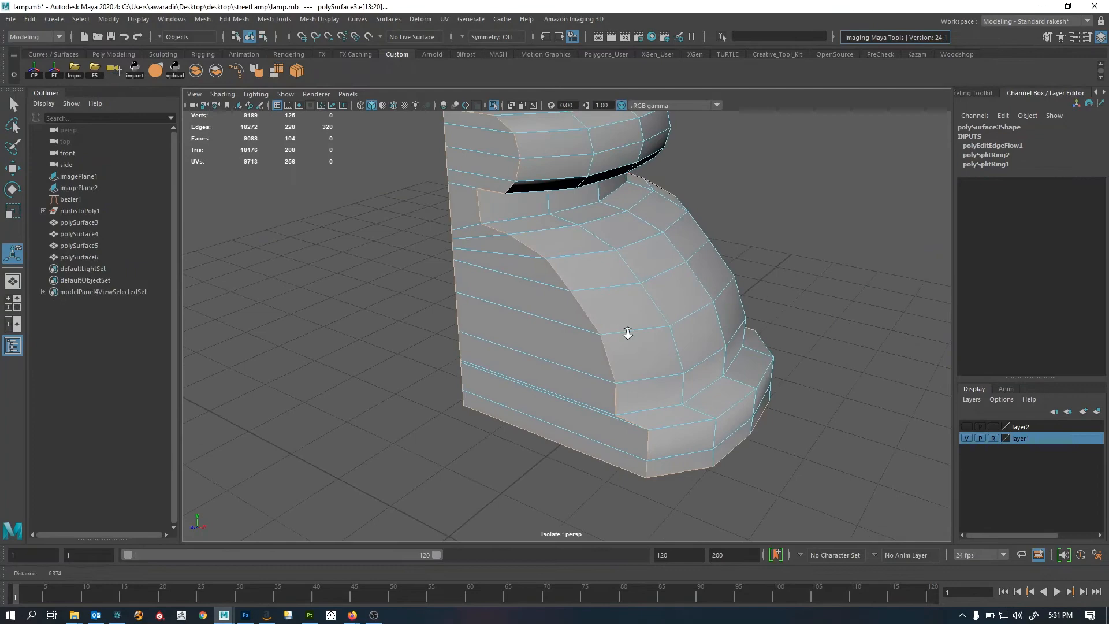
Bevel the strip's selected outline edges again and inspect a corner up close
right_click(730, 204, "shift")
left_click(769, 205)
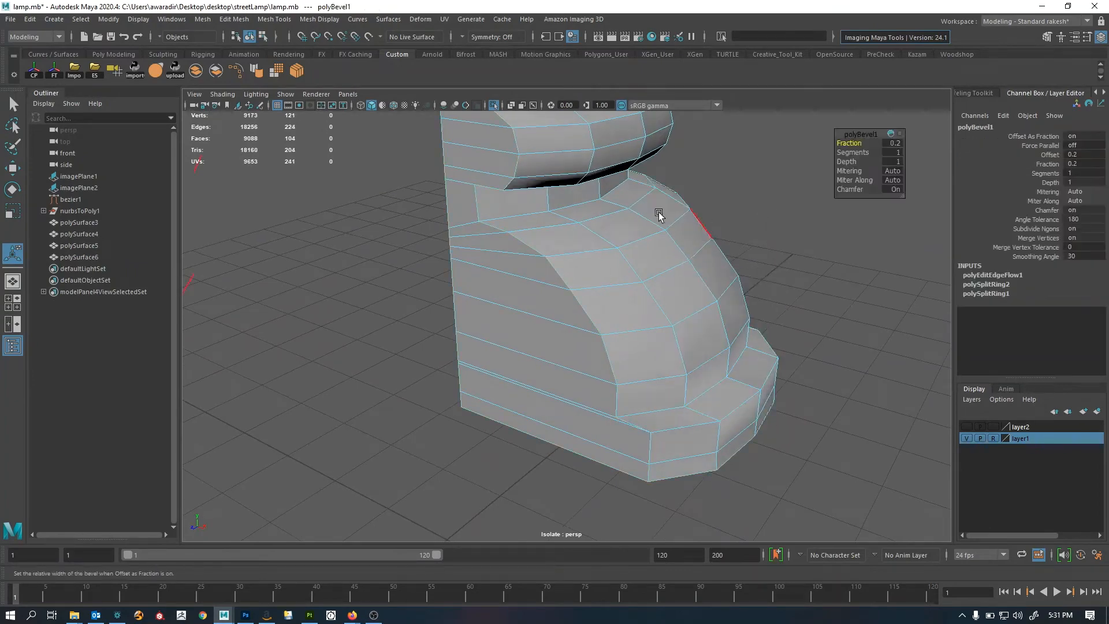
scroll(564, 341, "up", 6)
scroll(563, 354, "up", 5)
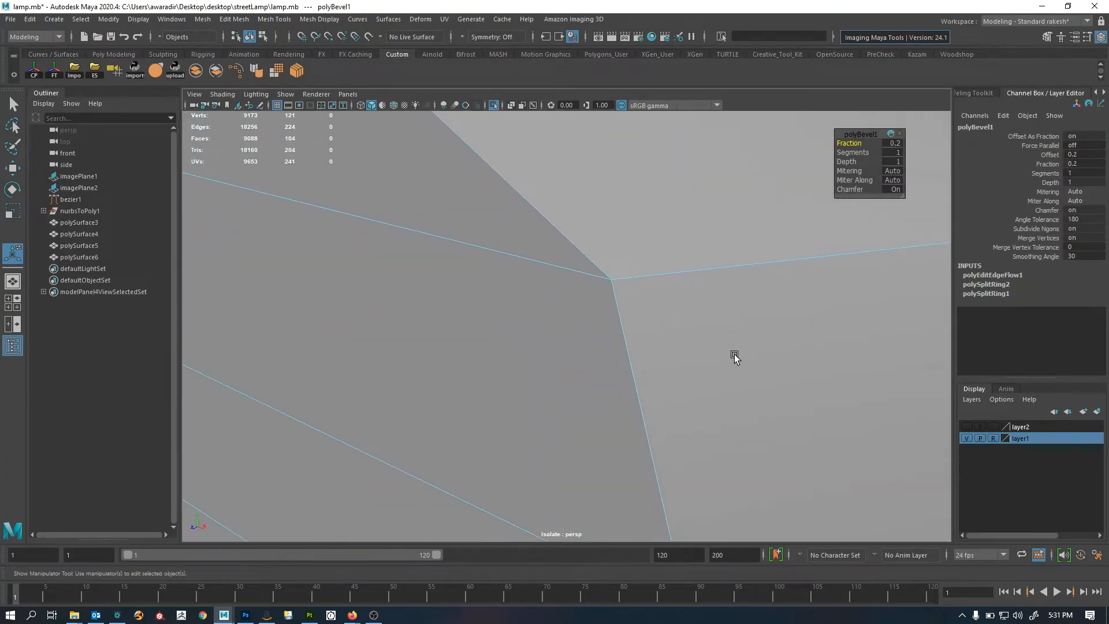
scroll(510, 312, "down", 3)
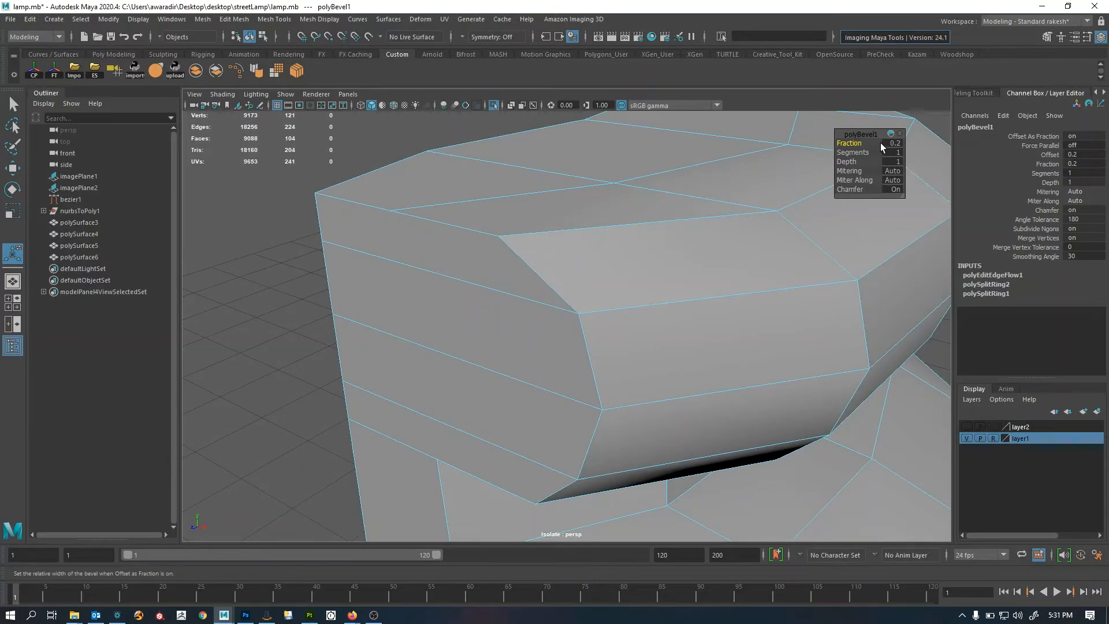
Try bevel fractions of 1, 10 and 0.2 on the strip, then undo the bevel
left_click_drag(849, 143, 931, 139)
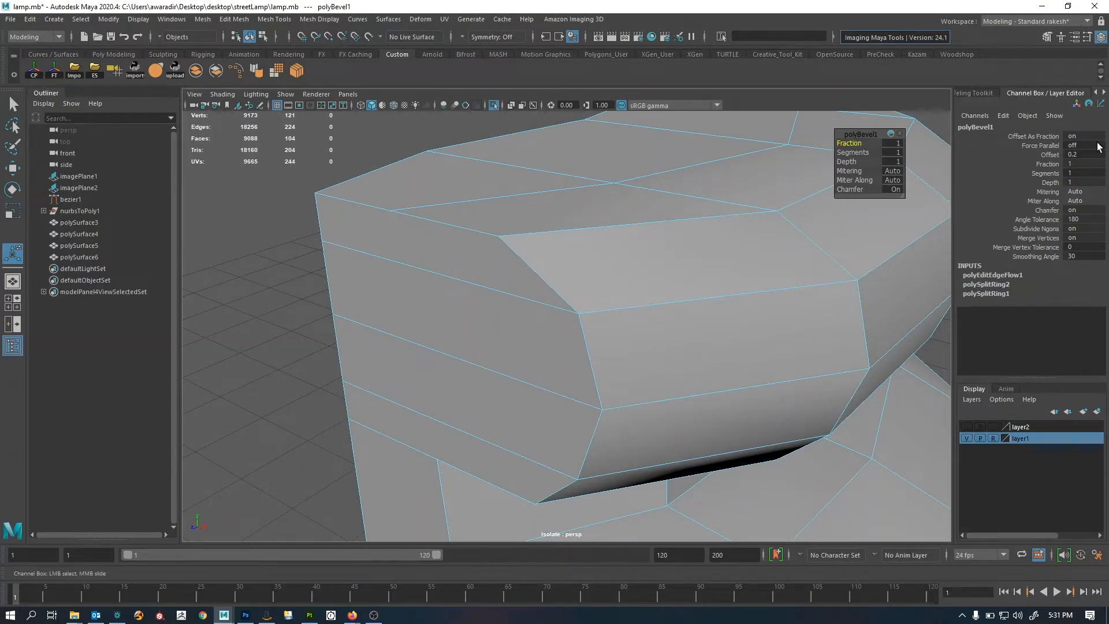
left_click(894, 144)
key("Return")
right_click_drag(747, 278, 723, 331, "alt")
left_click_drag(723, 331, 674, 284, "alt")
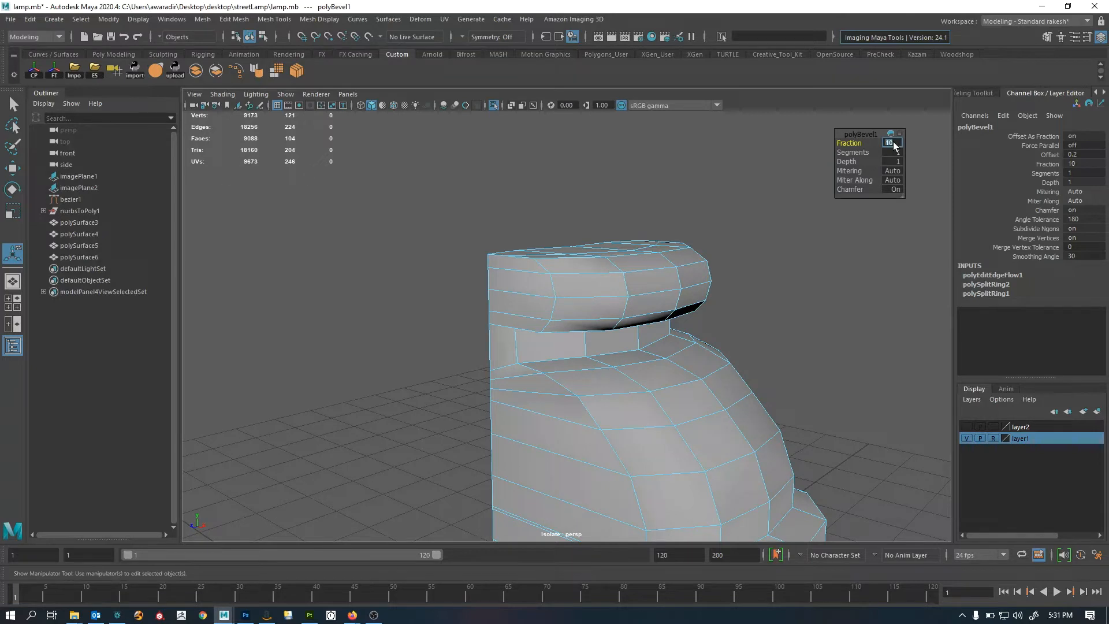
key("Return")
right_click_drag(751, 220, 587, 285, "alt")
left_click_drag(587, 285, 647, 316, "alt")
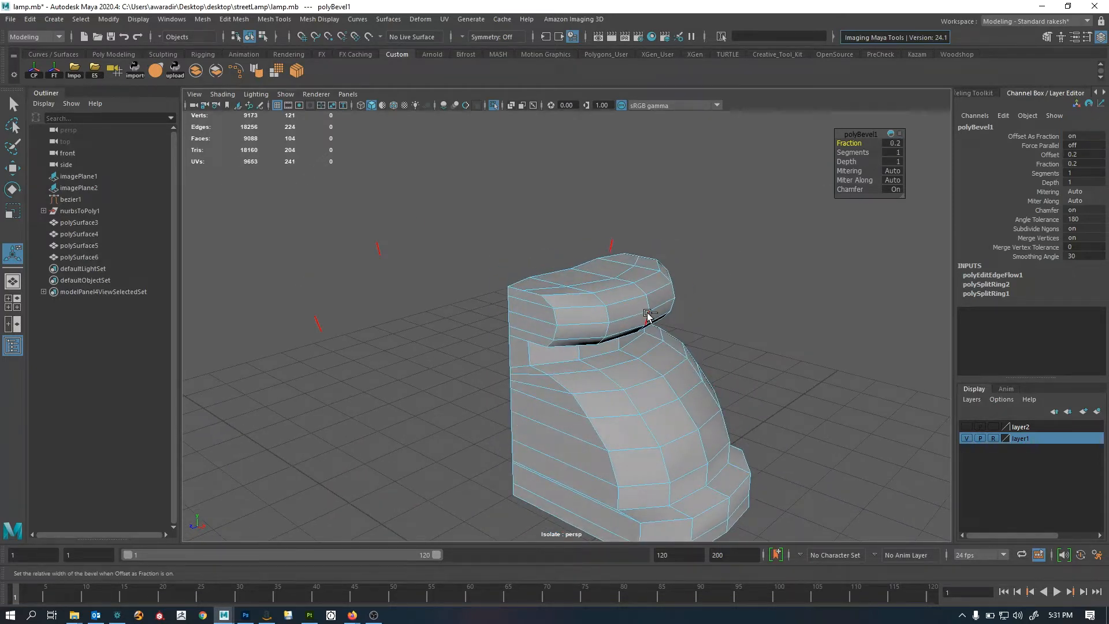
key("ctrl+z")
Return to object selection and briefly preview the strip in smooth display
mouse_move(626, 318)
left_mouse_down("alt")
mouse_move(664, 227)
mouse_move(700, 302)
mouse_move(666, 310)
mouse_move(663, 347)
mouse_move(647, 301)
mouse_move(590, 300)
mouse_move(640, 319)
left_mouse_up("alt")
key("F8")
key("q")
key("3")
key("1")
Insert an edge loop close to each side border of the strip with Multi-Cut
right_click(807, 193, "shift")
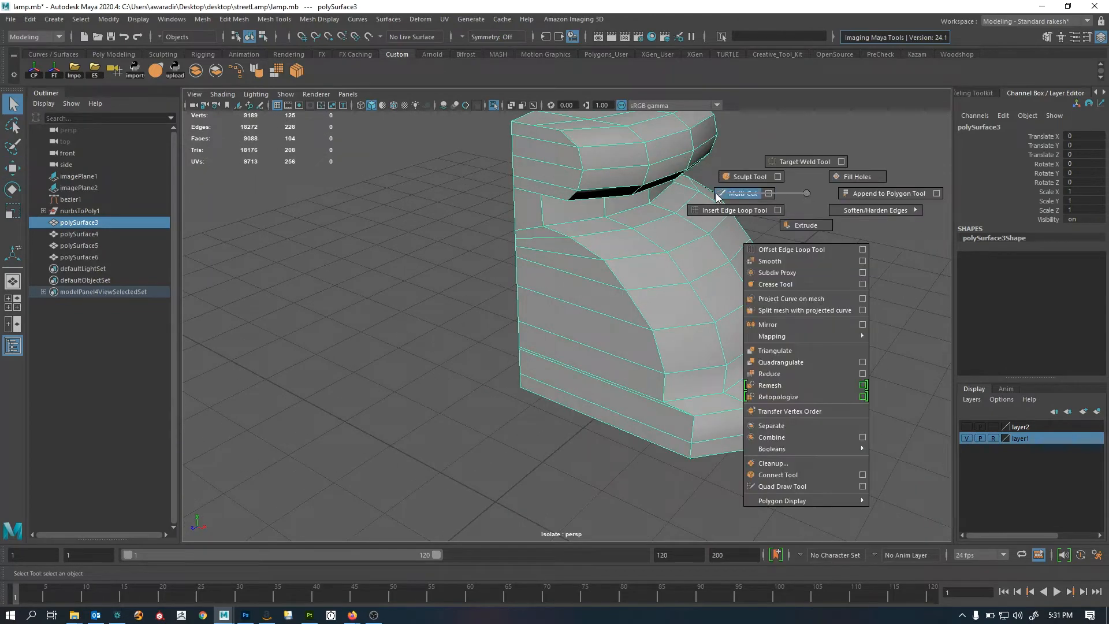
left_click(742, 194)
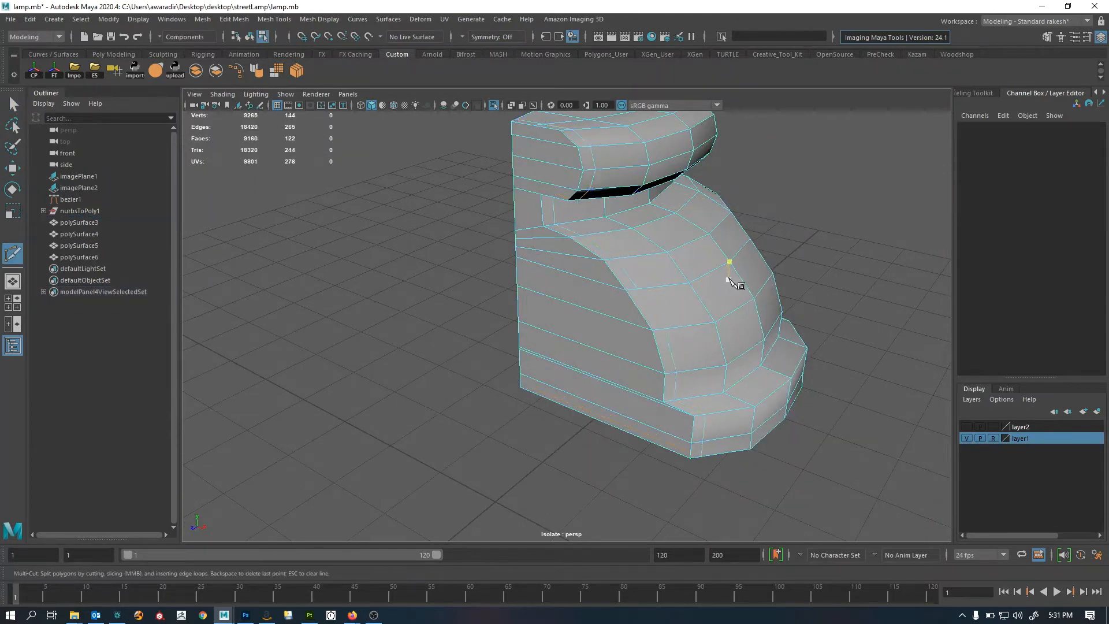
left_click_drag(728, 280, 683, 361, "alt")
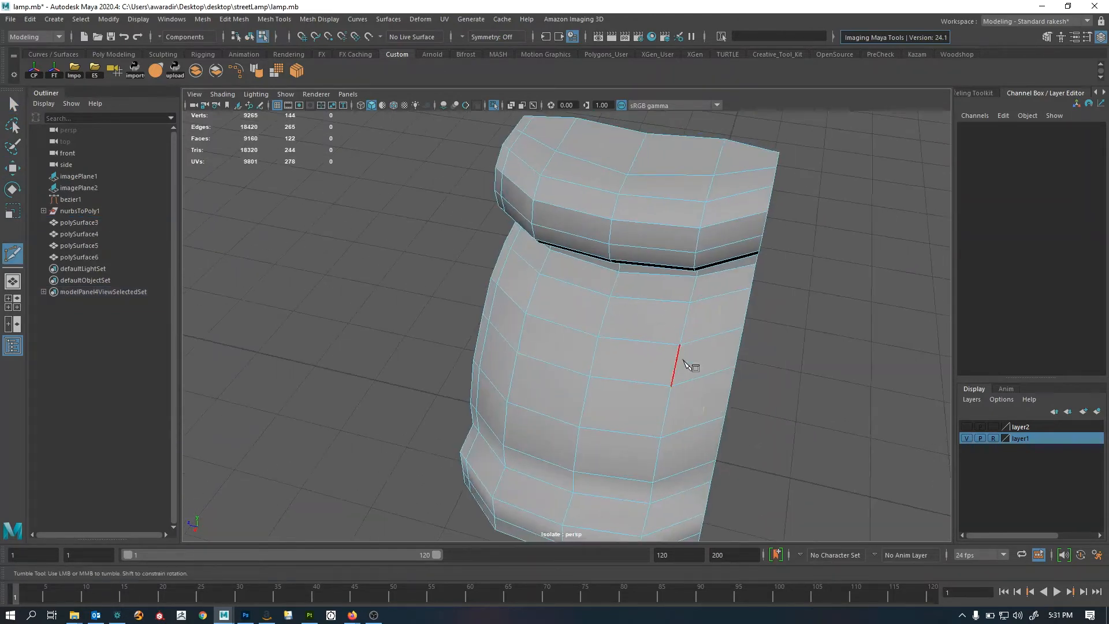
left_click(734, 332, "ctrl")
left_click_drag(733, 331, 652, 359, "alt")
key("q")
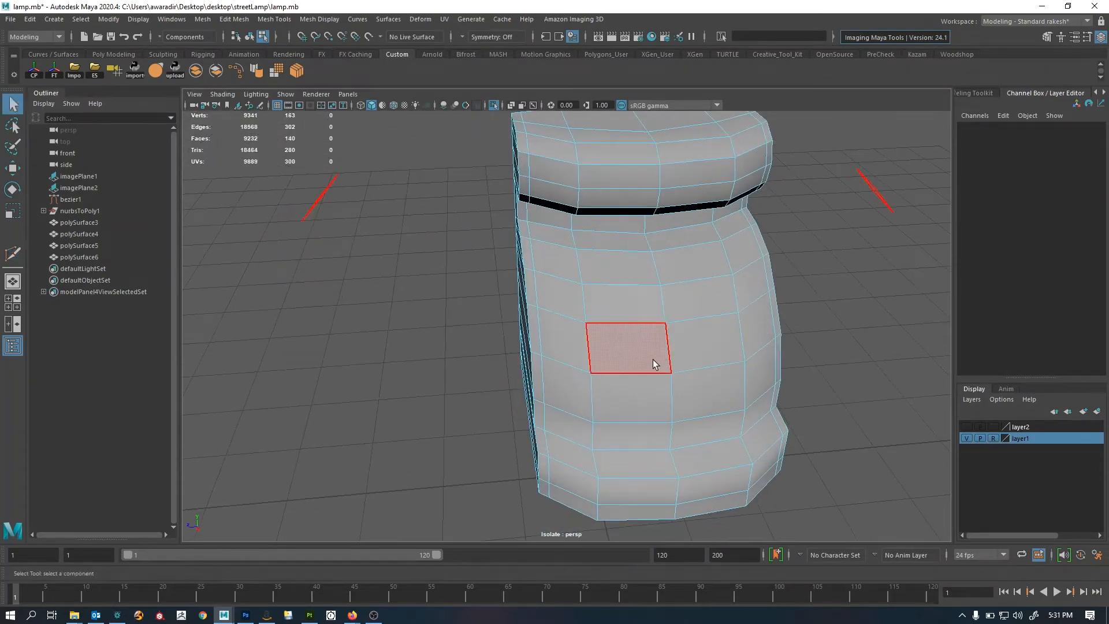
Leave component editing, show the strip in smooth display and turn off isolation to view the whole lamp base
right_click_drag(653, 359, 744, 320)
key("3")
left_click(830, 284)
scroll(829, 284, "down", 5)
left_click_drag(830, 284, 673, 306, "alt")
key("ctrl+1")
right_click_drag(741, 269, 364, 336, "alt")
left_click_drag(364, 337, 445, 267, "alt")
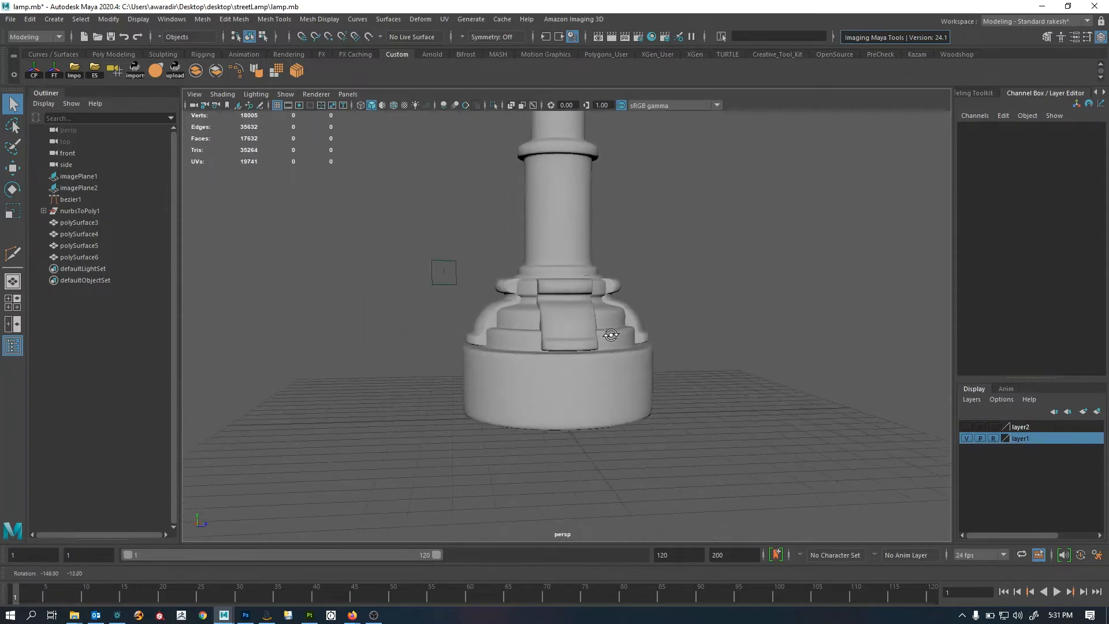
right_click_drag(445, 266, 841, 334, "alt")
left_click_drag(842, 334, 582, 366, "alt")
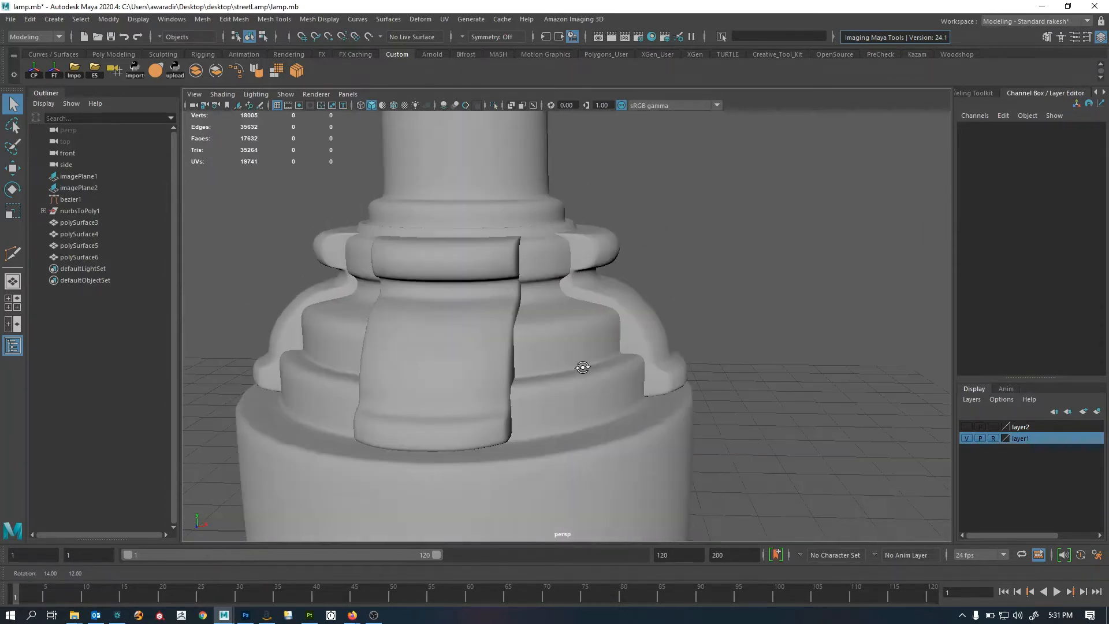
right_click_drag(581, 366, 681, 299, "alt")
Select the face loop in the groove beneath the strip's upper band
left_click(728, 323)
left_click_drag(727, 323, 584, 280, "alt")
right_click_drag(584, 280, 753, 265, "alt")
right_click_drag(612, 203, 607, 245)
left_click(554, 180)
left_click_drag(650, 188, 468, 215, "alt")
left_click_drag(755, 199, 577, 322, "alt")
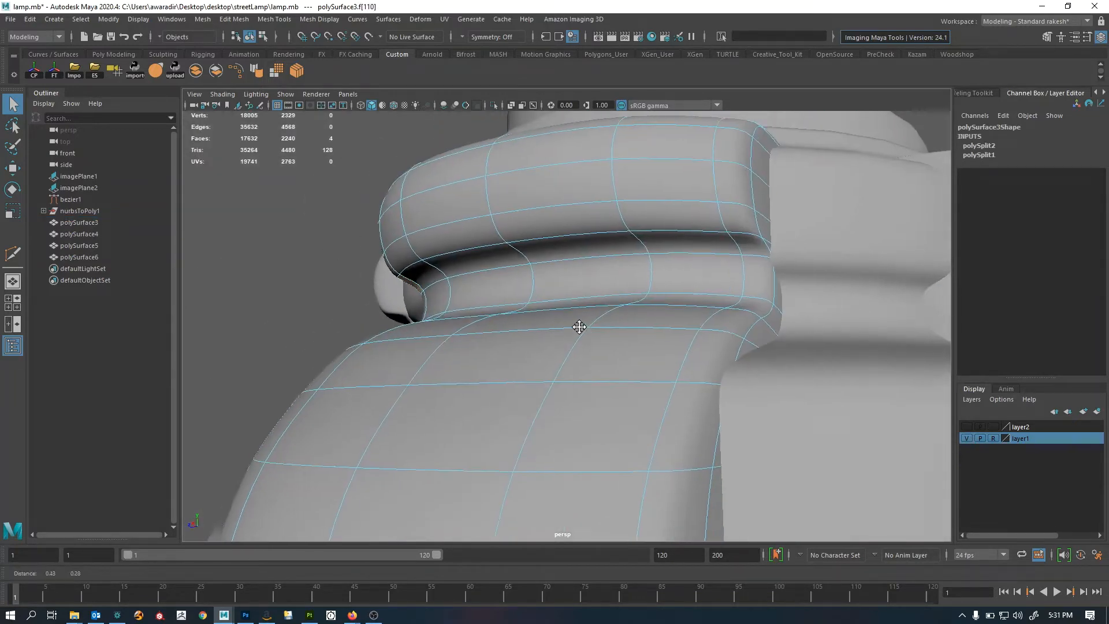
double_click(742, 240, "shift")
right_click_drag(742, 239, 384, 328, "alt")
left_click_drag(383, 328, 604, 380, "alt")
middle_click_drag(605, 380, 611, 309, "alt")
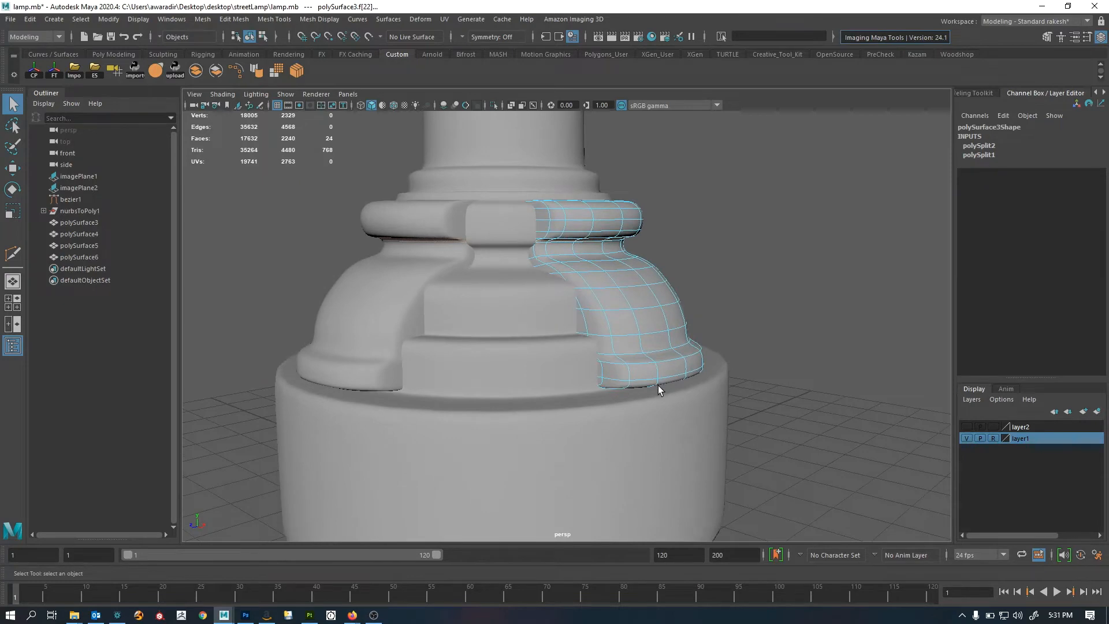
Compare the strip with the lamp base in the side reference image using the four-view layout
left_click_drag(657, 386, 638, 372, "alt")
key("space")
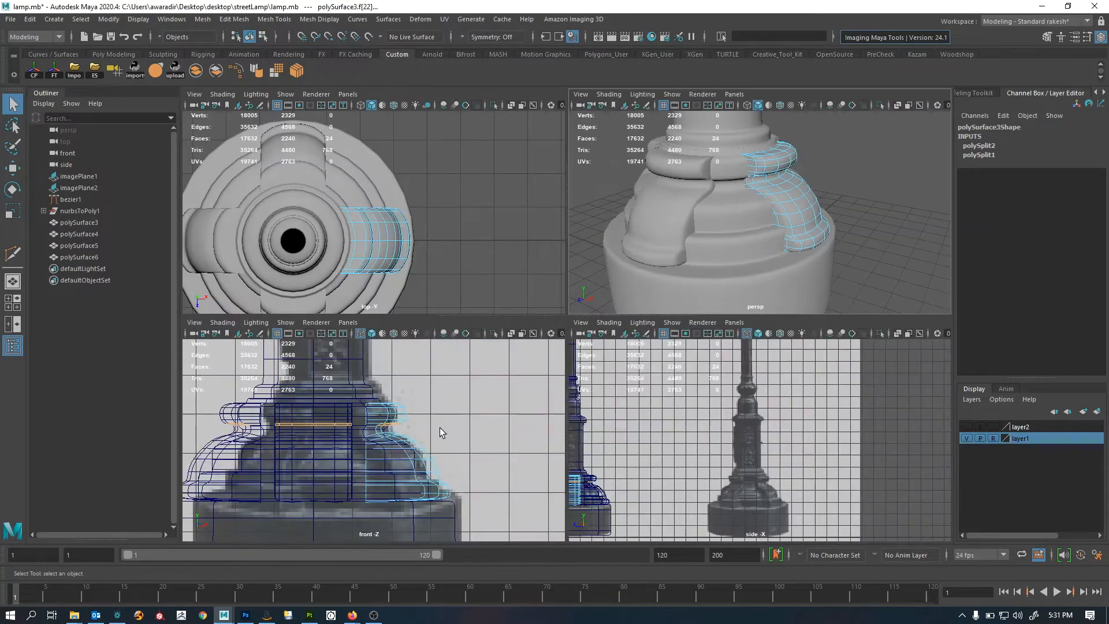
scroll(737, 439, "up", 6)
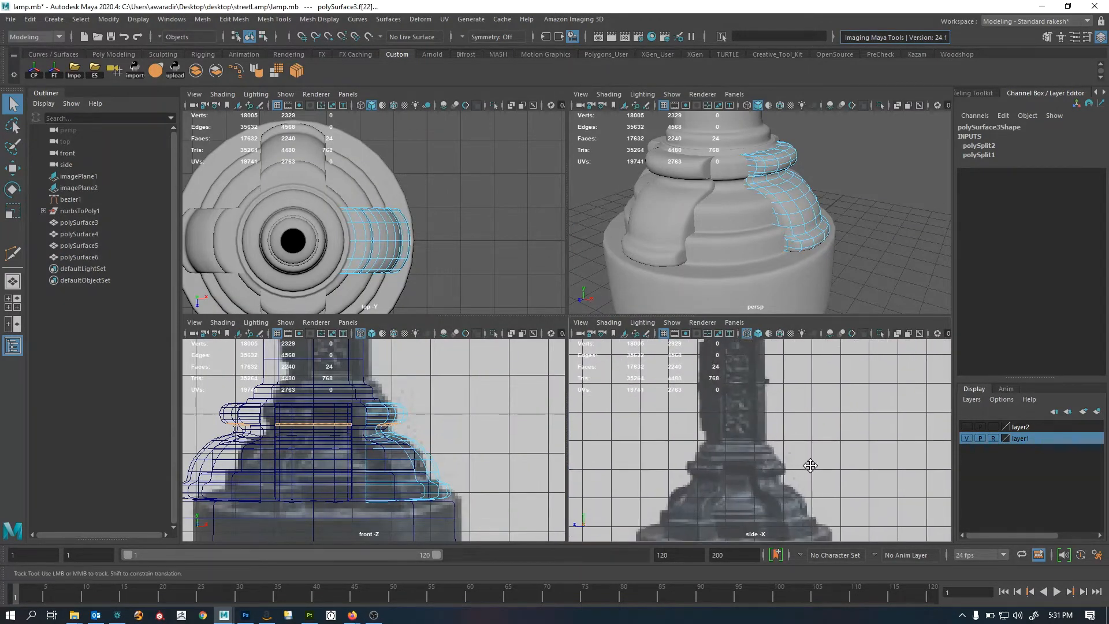
mouse_move(805, 252)
left_mouse_down("alt")
mouse_move(817, 240)
mouse_move(798, 255)
left_mouse_up("alt")
middle_click_drag(804, 246, 762, 267, "alt")
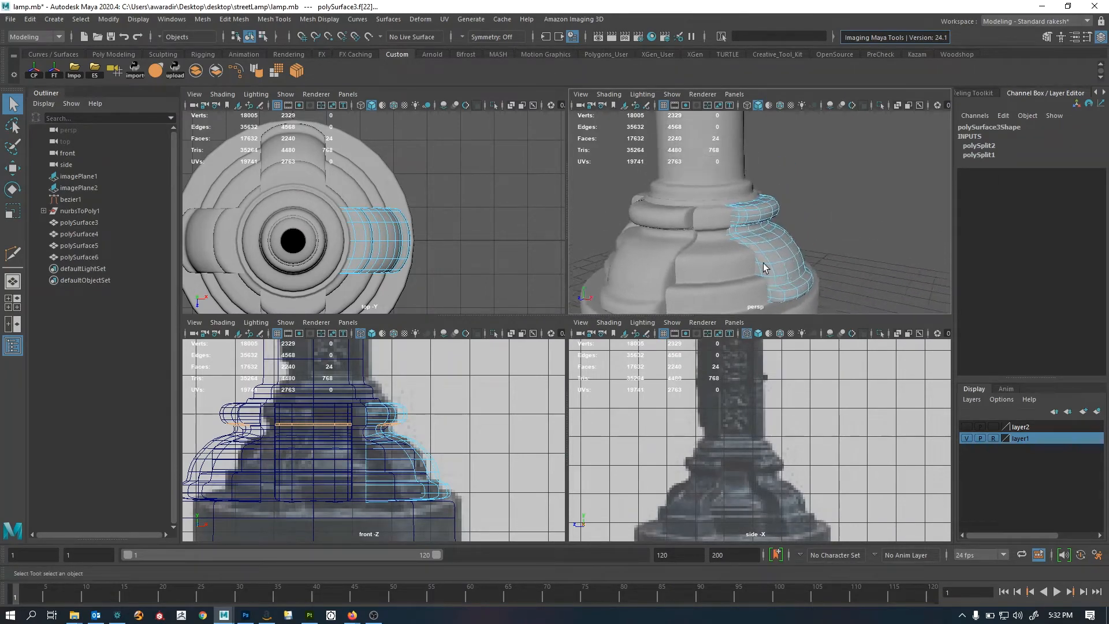
Move the selected groove faces slightly down and return to object selection
scroll(764, 265, "up", 5)
left_click_drag(787, 226, 789, 218, "alt")
key("w")
left_click(753, 189)
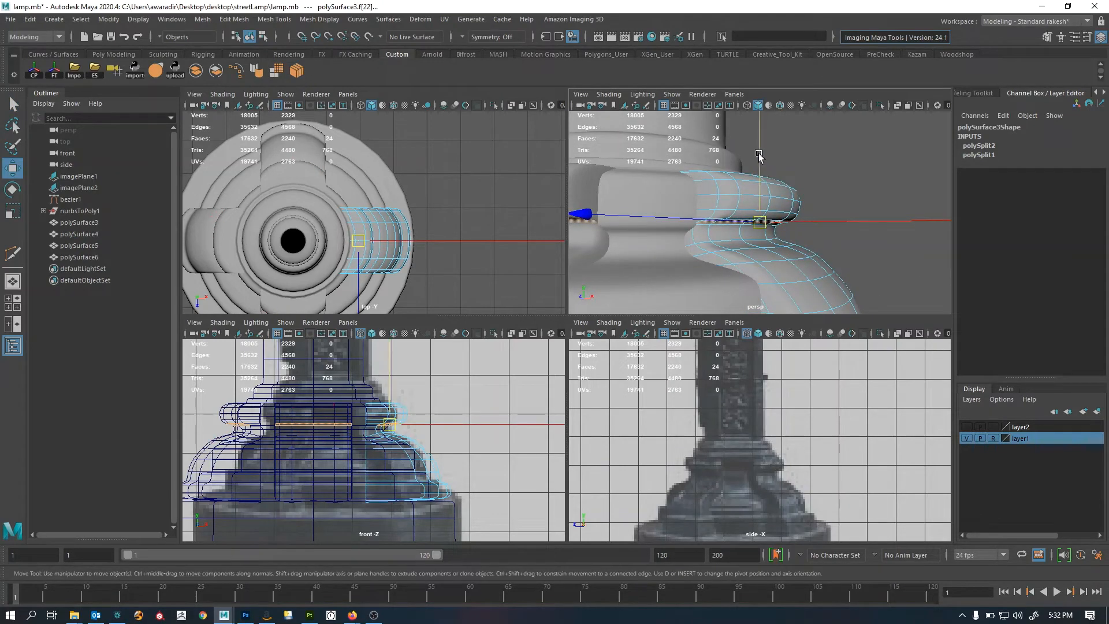
left_click_drag(758, 156, 759, 160)
key("F8")
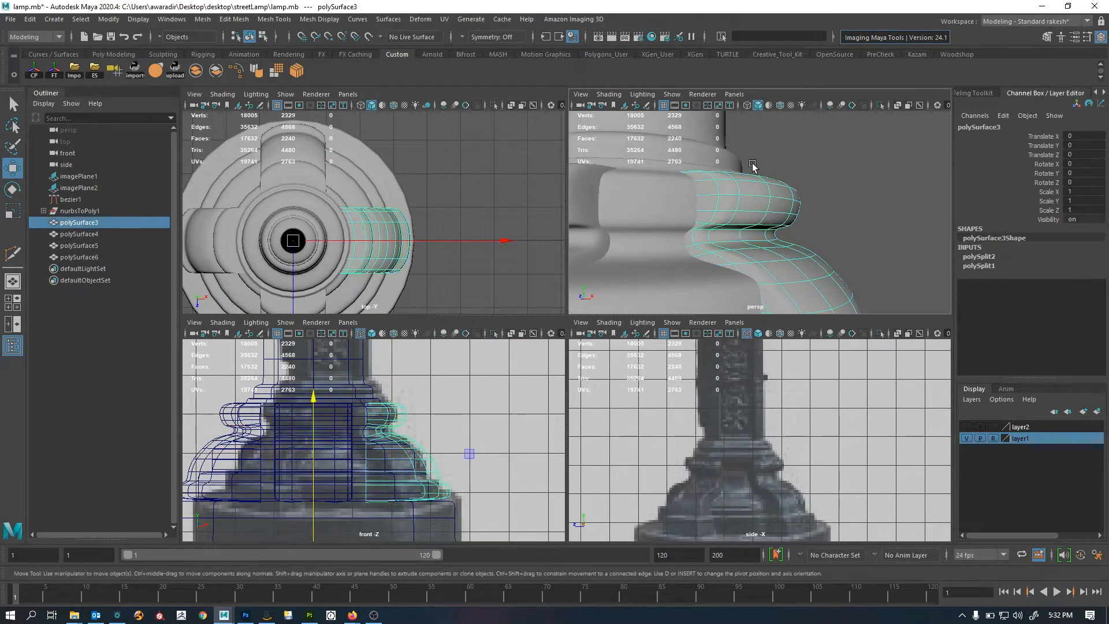
Lower the whole strip to Translate Y -0.051 and check how its foot meets the base
left_click_drag(831, 218, 722, 233, "alt")
middle_click_drag(761, 221, 817, 230)
scroll(817, 230, "down", 6)
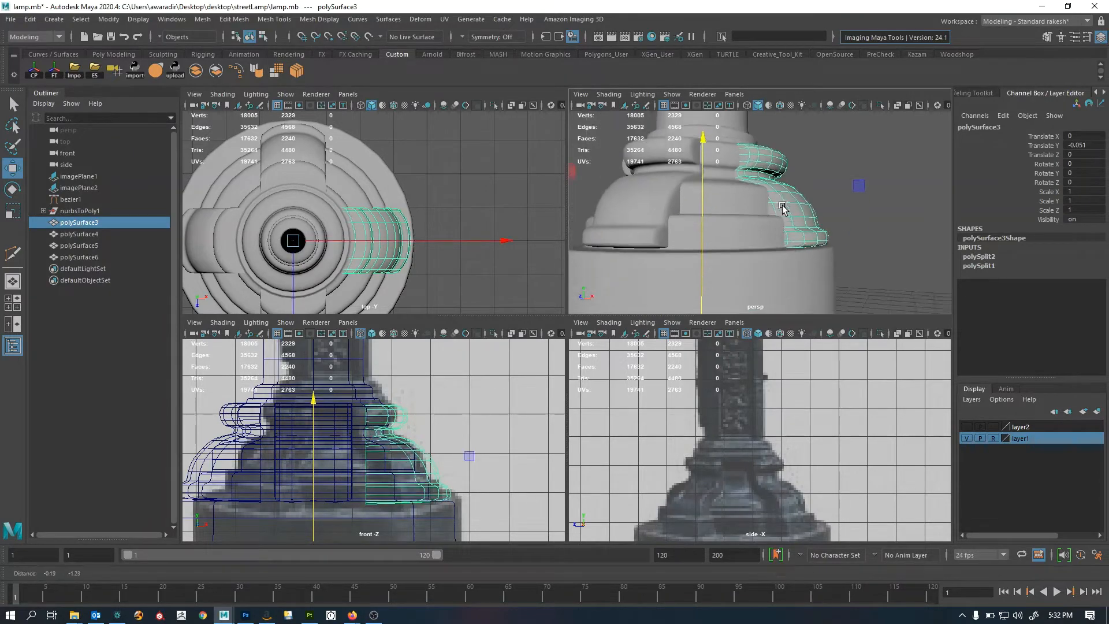
left_click_drag(782, 208, 790, 235, "alt")
scroll(791, 238, "up", 5)
middle_click_drag(795, 245, 812, 203, "alt")
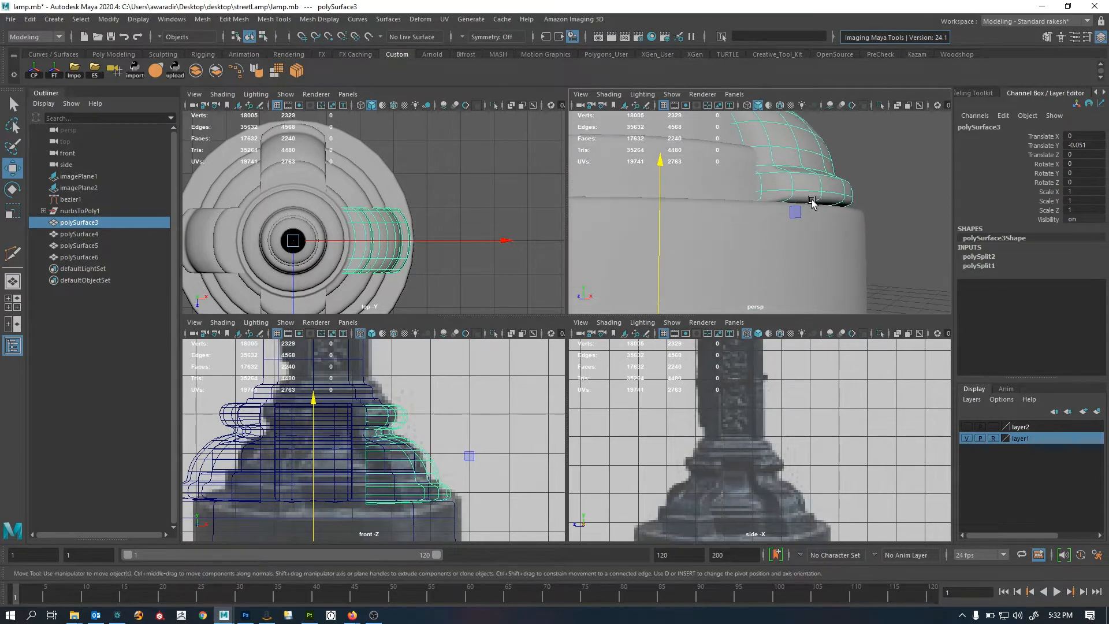
left_click_drag(812, 202, 818, 201, "alt")
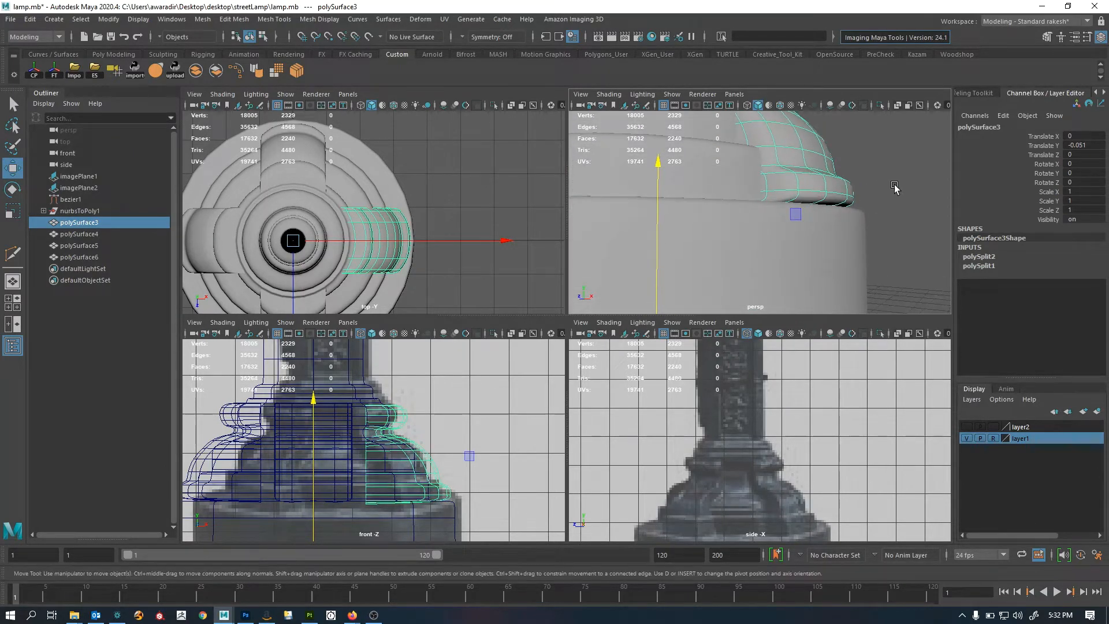
right_click_drag(893, 185, 893, 221)
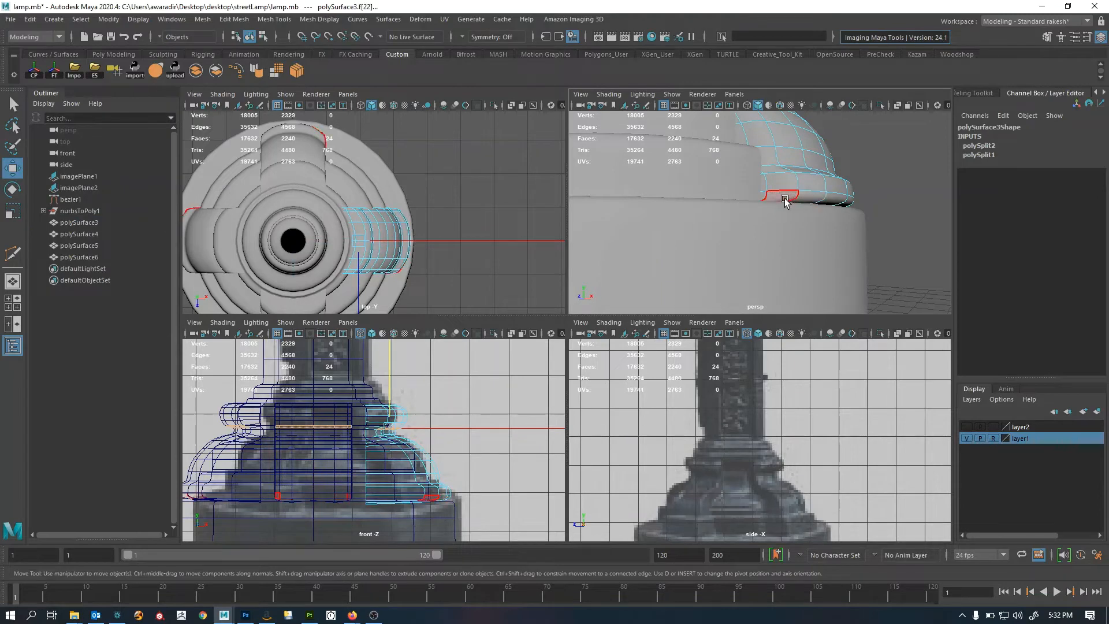
left_click_drag(784, 199, 700, 222)
double_click(851, 208)
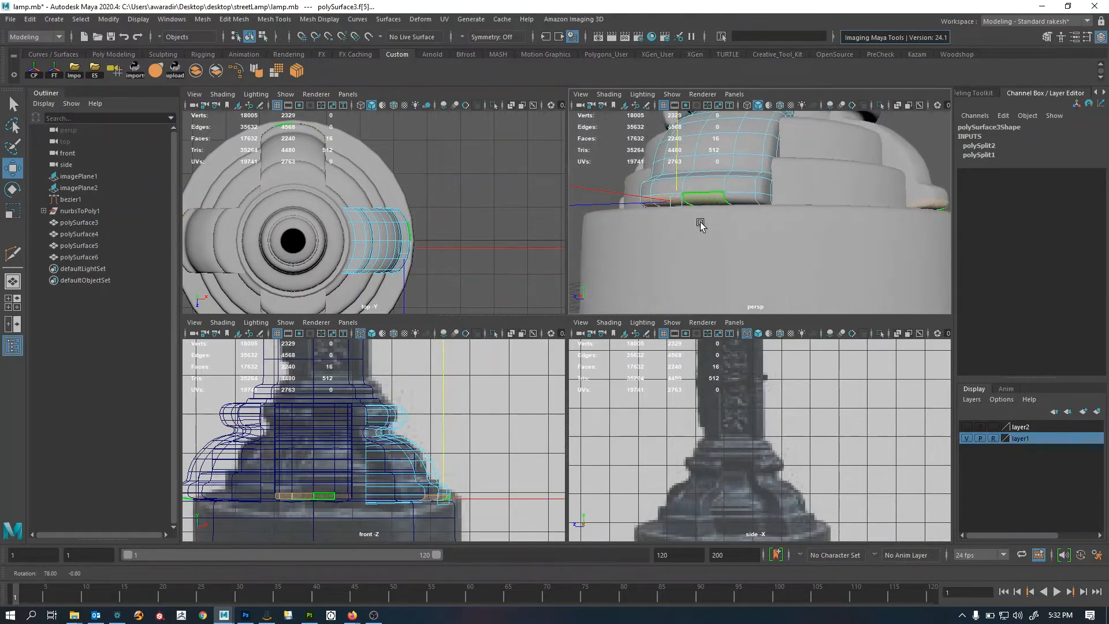
left_click_drag(760, 250, 795, 256, "alt")
right_click_drag(794, 256, 839, 198)
key("alt+d")
Enlarge the perspective view and examine the lowered strip on the whole lamp base
scroll(834, 220, "down", 5)
left_click_drag(834, 222, 774, 245, "alt")
key("space")
left_click(663, 263)
right_click_drag(774, 244, 430, 278, "alt")
left_click_drag(669, 283, 601, 324, "alt")
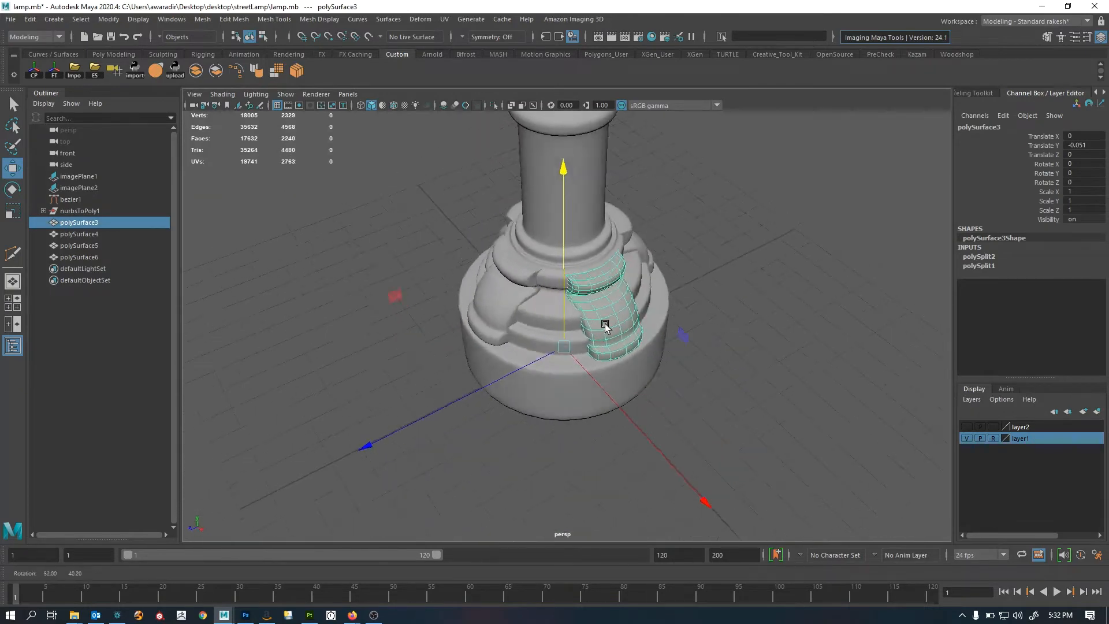
Smooth the selected edge loop across the strip's curved shoulder with Edit Edge Flow and return to object selection
right_click_drag(602, 325, 728, 302, "alt")
left_click_drag(728, 302, 799, 292, "alt")
right_click_drag(800, 292, 808, 320, "alt")
middle_click_drag(809, 320, 762, 358, "alt")
left_click_drag(762, 358, 745, 332, "alt")
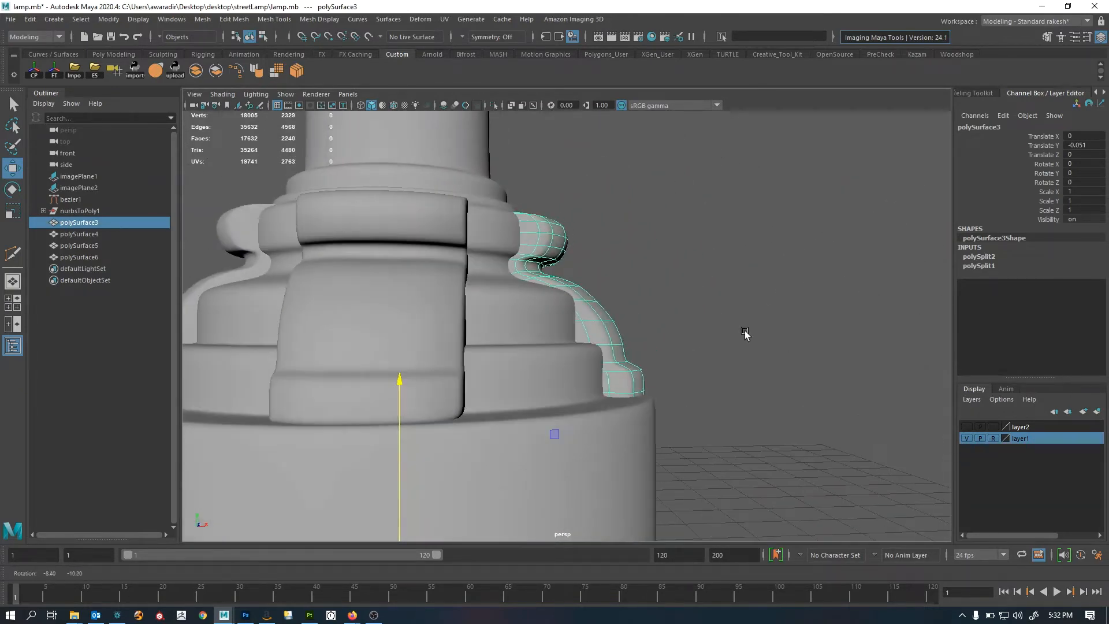
right_click_drag(745, 332, 811, 338, "alt")
right_click_drag(700, 252, 701, 252)
double_click(598, 288)
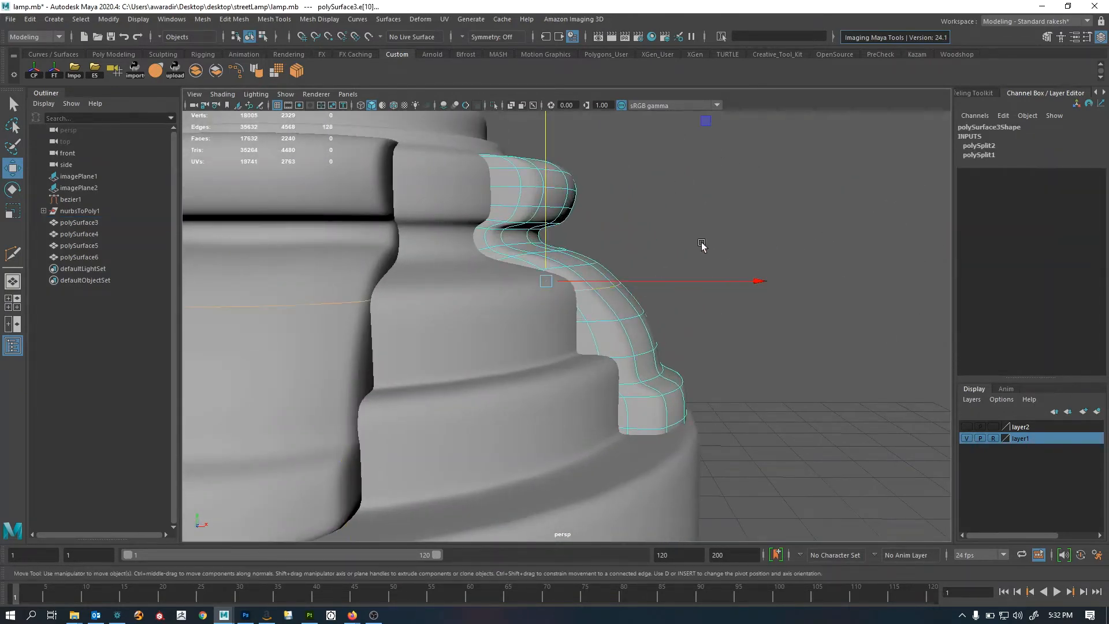
left_click(237, 71)
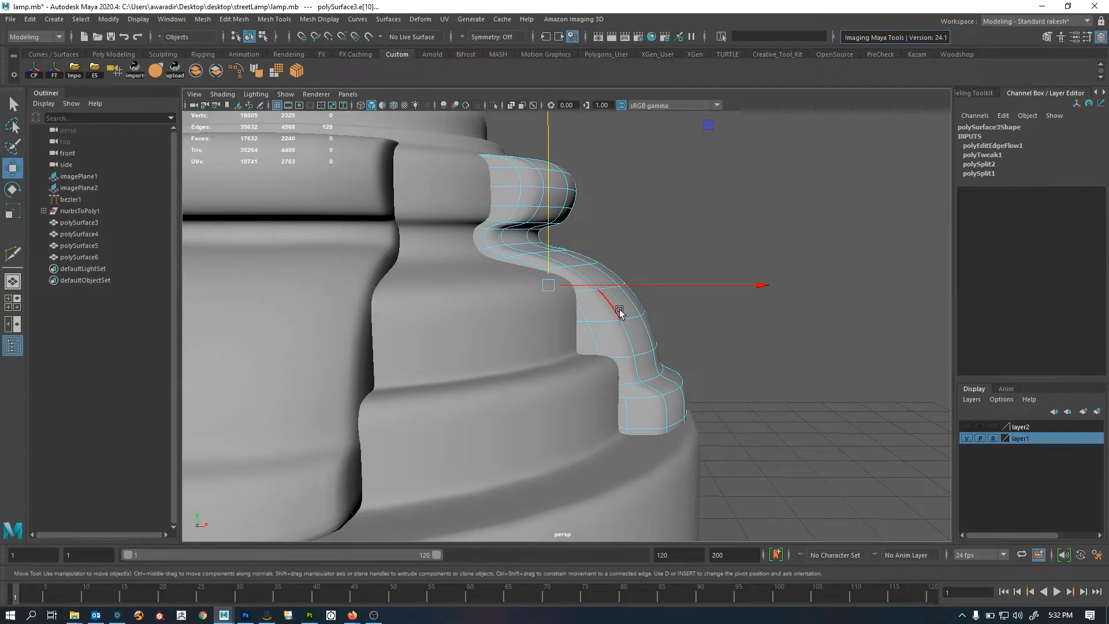
left_click_drag(619, 311, 598, 331, "alt")
right_click_drag(597, 332, 670, 236)
left_click(674, 228)
Examine the strips on the lamp base from several angles and compare them with the side reference image in the four-view layout
right_click_drag(675, 277, 631, 309, "alt")
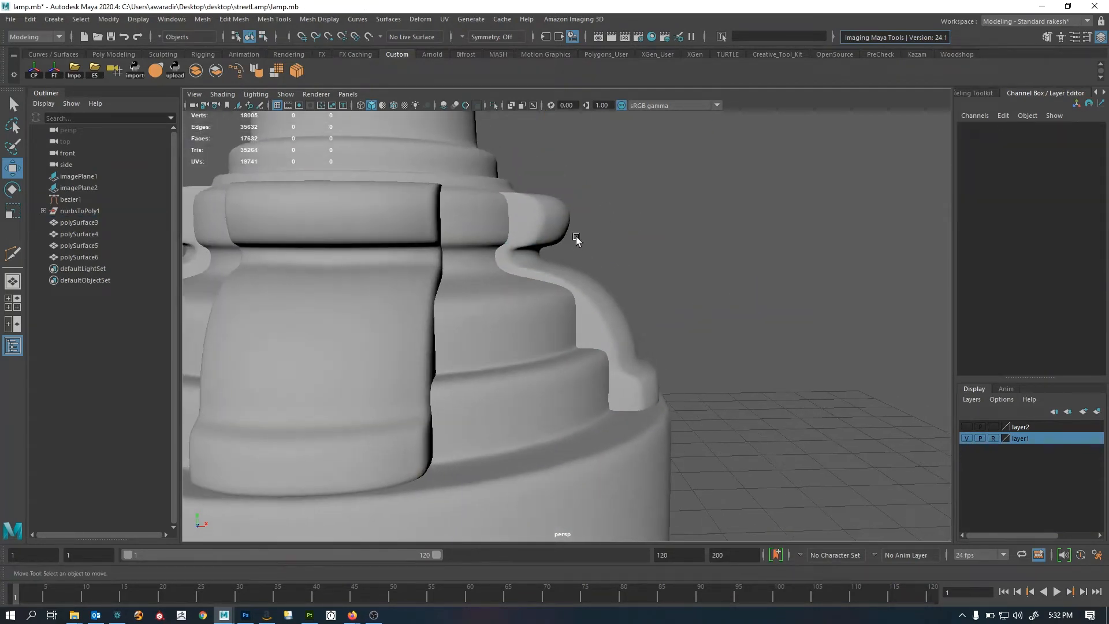
left_click_drag(580, 271, 560, 306, "alt")
right_click_drag(560, 306, 313, 307, "alt")
left_click_drag(313, 307, 595, 292, "alt")
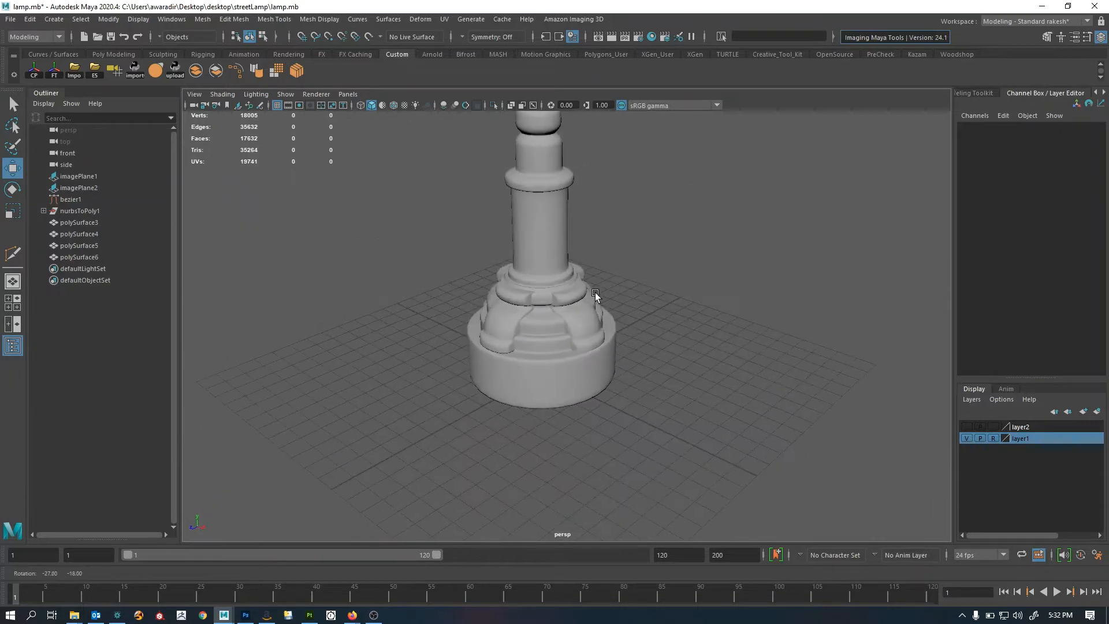
right_click_drag(594, 292, 689, 331, "alt")
left_click_drag(688, 331, 658, 300, "alt")
scroll(658, 303, "up", 3)
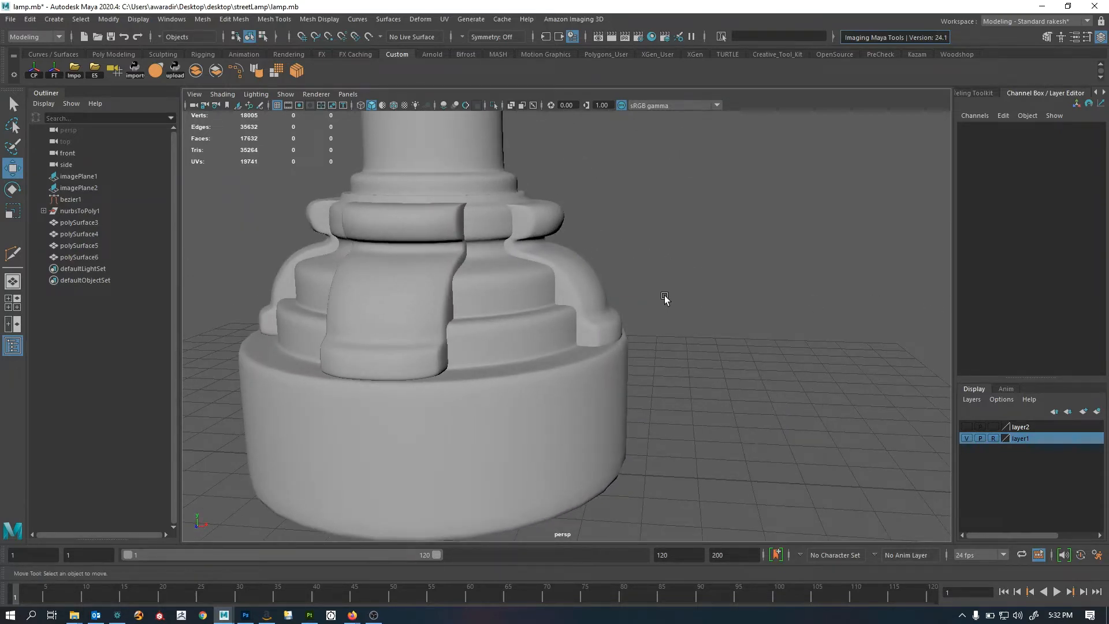
left_click(523, 276)
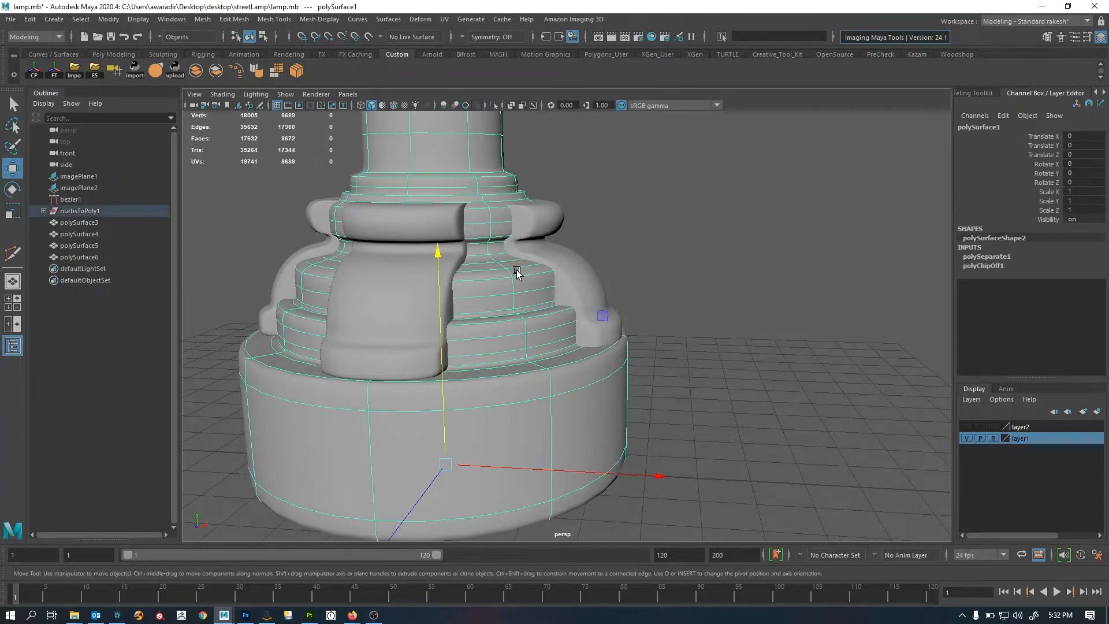
left_click(663, 250)
key("space")
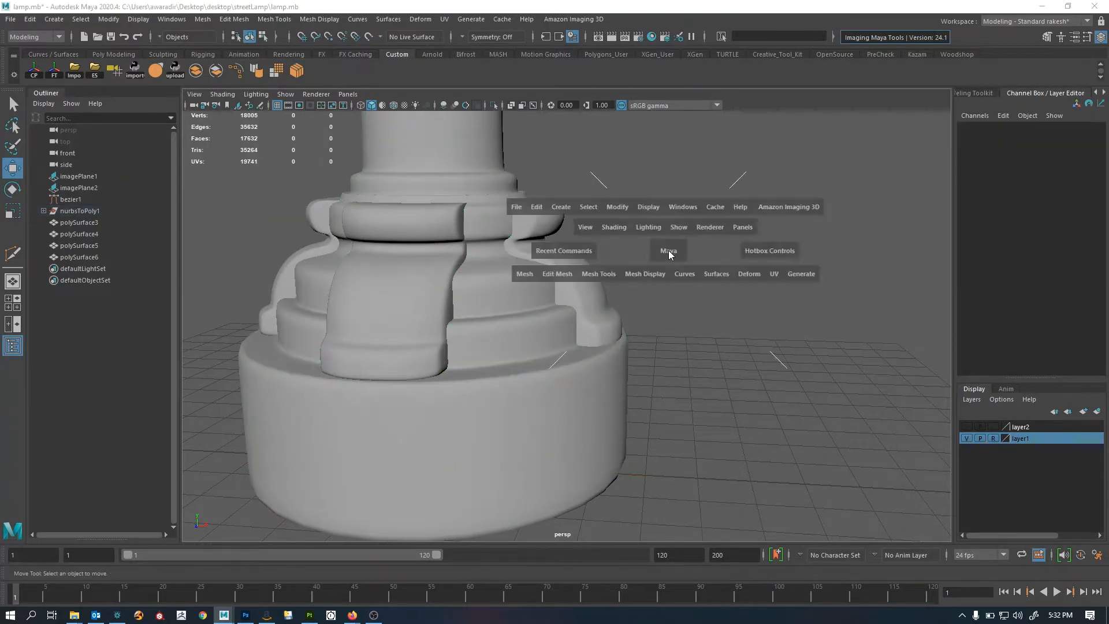
middle_click_drag(773, 485, 774, 461, "alt")
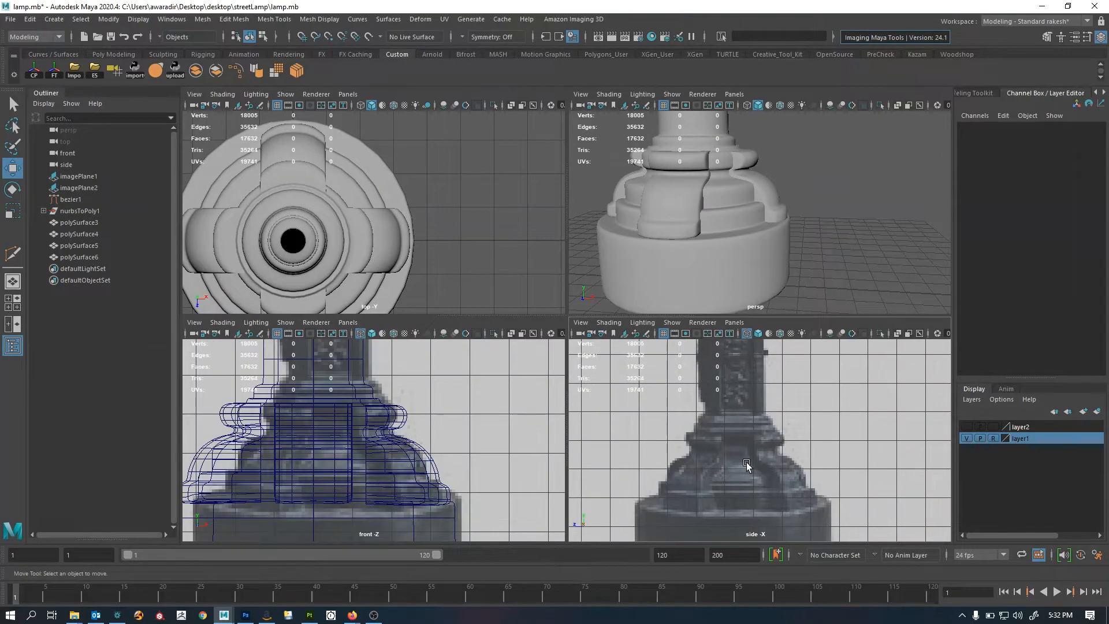
Delete the horizontal edge loop at the upper rim of the lamp body's stepped tier, between the strips
left_click(722, 196)
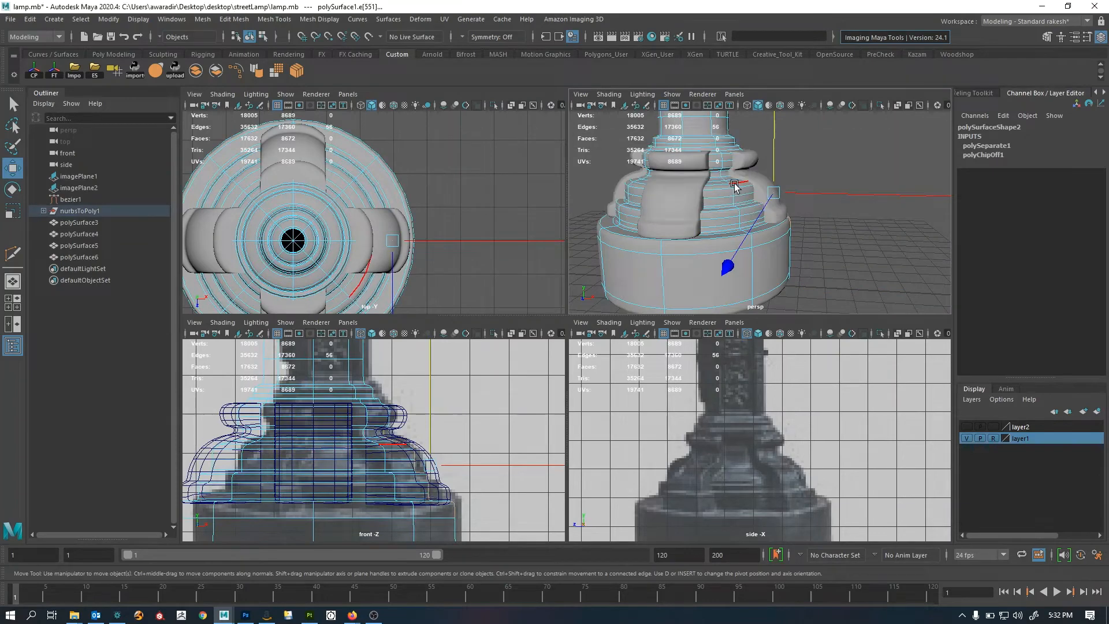
key("space")
right_click_drag(735, 186, 508, 325, "alt")
middle_click_drag(508, 325, 582, 341, "alt")
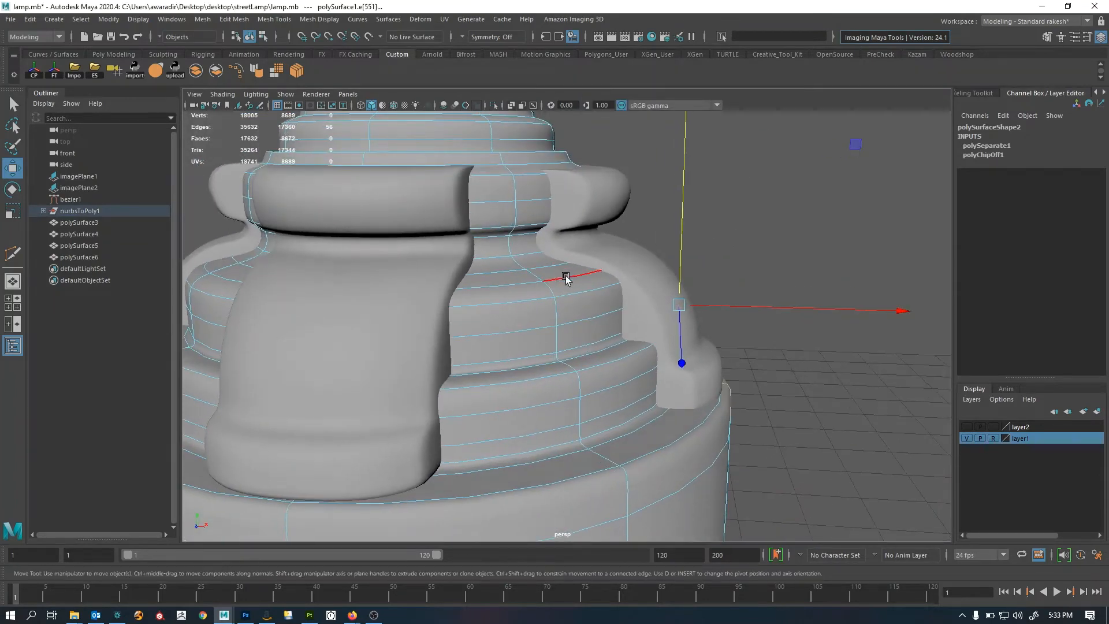
double_click(599, 294)
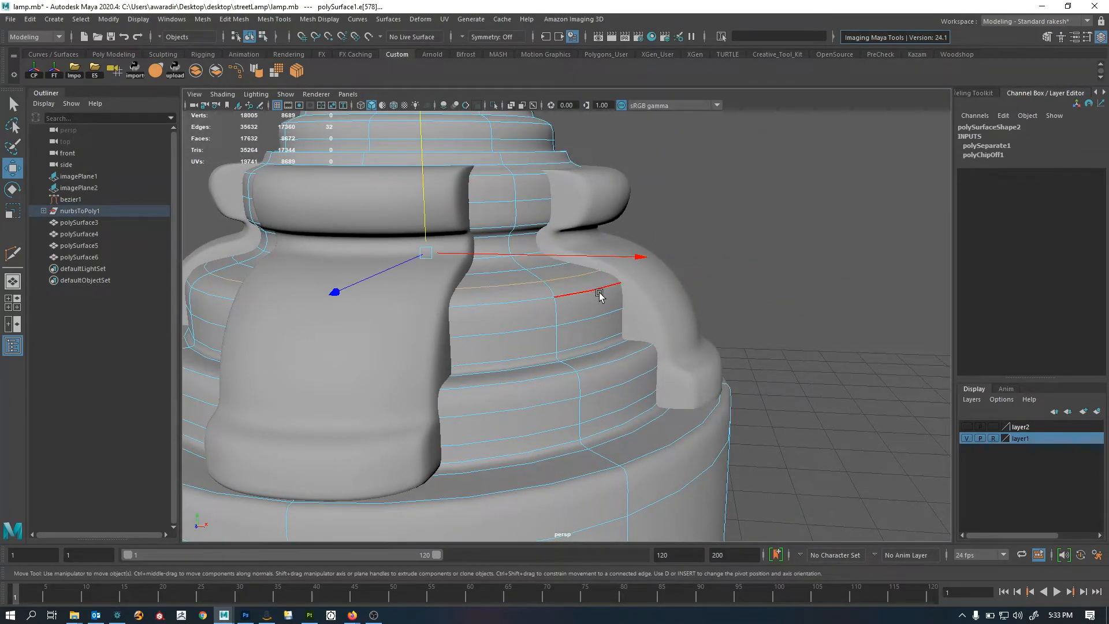
key("ctrl+Delete")
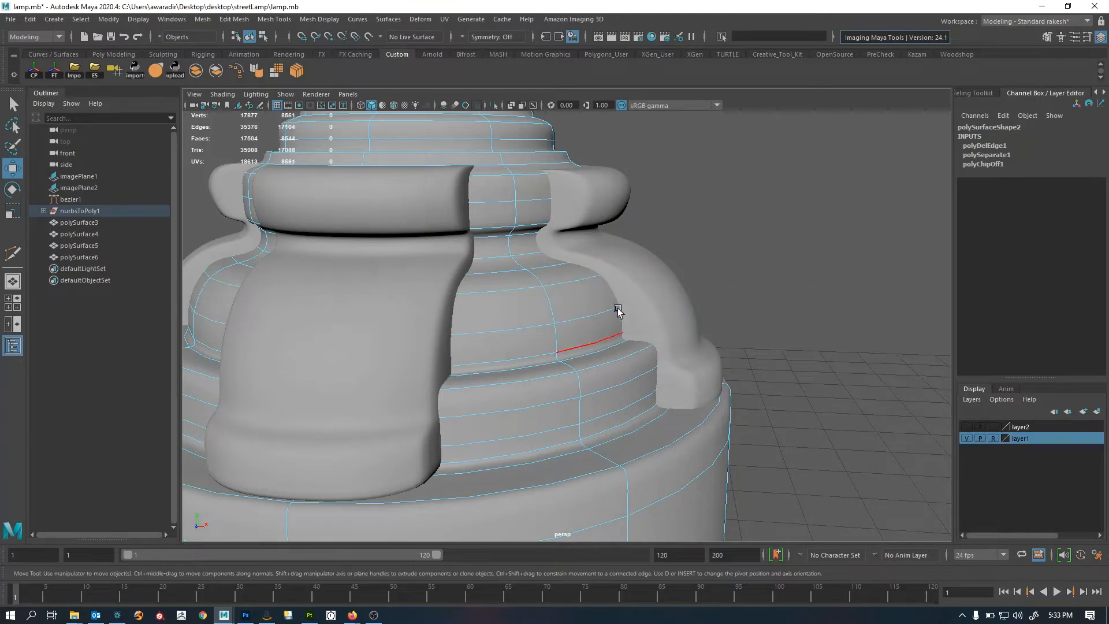
Collapse one edge ring on the lamp body's upper tier and delete the horizontal edge loop below the neck
left_click(624, 266)
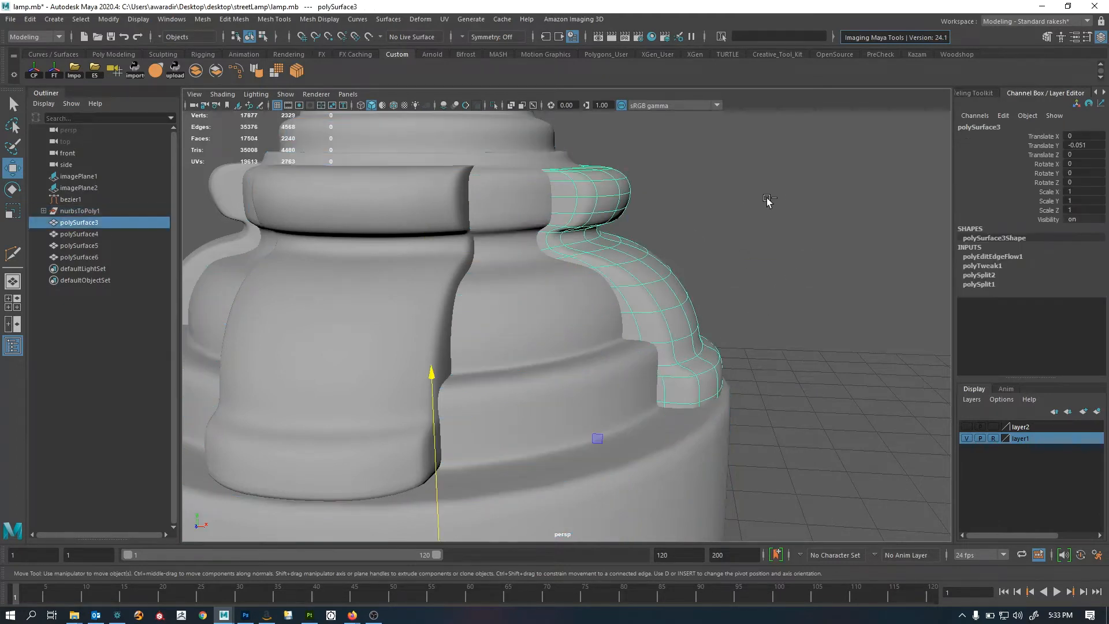
left_click(557, 311)
key("F10")
left_click(548, 302)
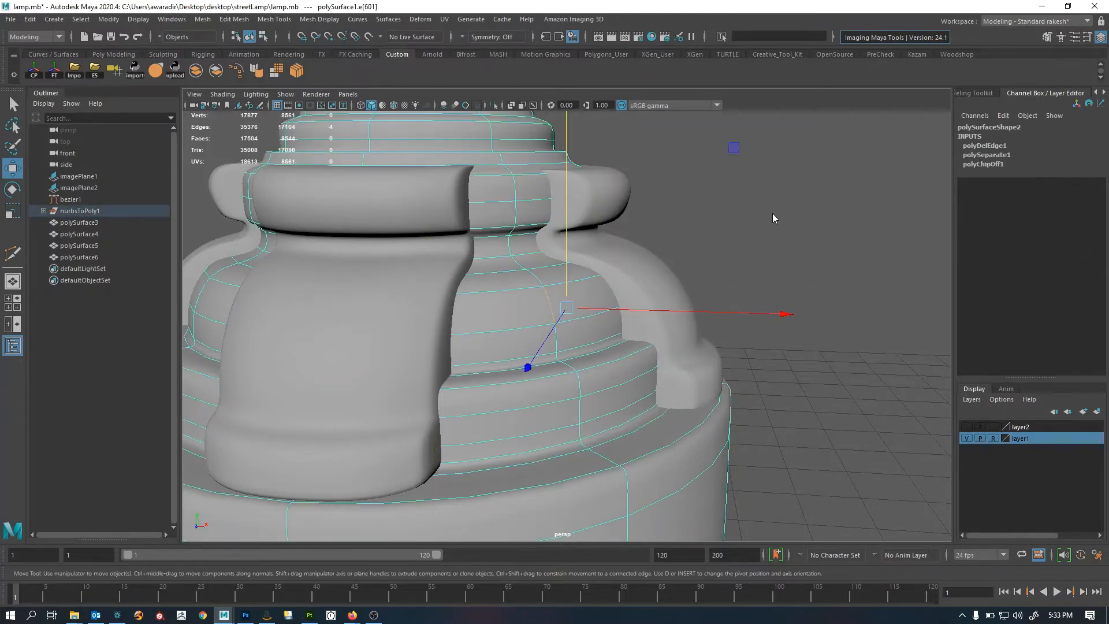
mouse_move(772, 214)
right_mouse_down("ctrl")
mouse_move(739, 241)
mouse_move(701, 213)
right_mouse_up("ctrl")
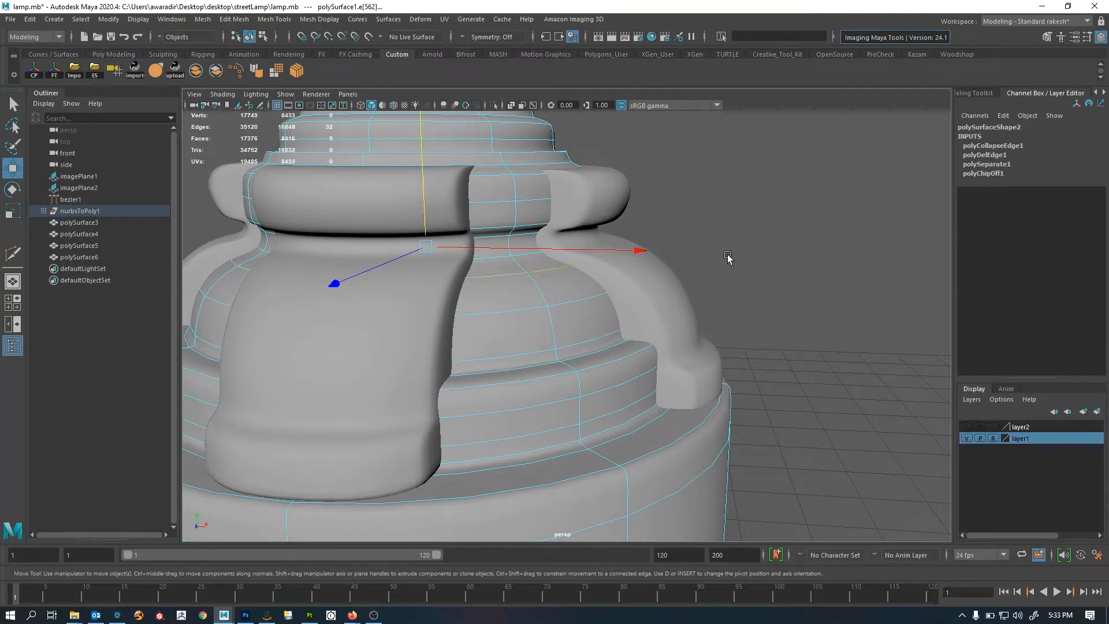
right_click_drag(800, 220, 745, 238, "shift")
Lower the remaining edge loop under the lamp body's neck slightly and scale it outward to about 1.029 in X and Z
left_click_drag(645, 361, 574, 312, "alt")
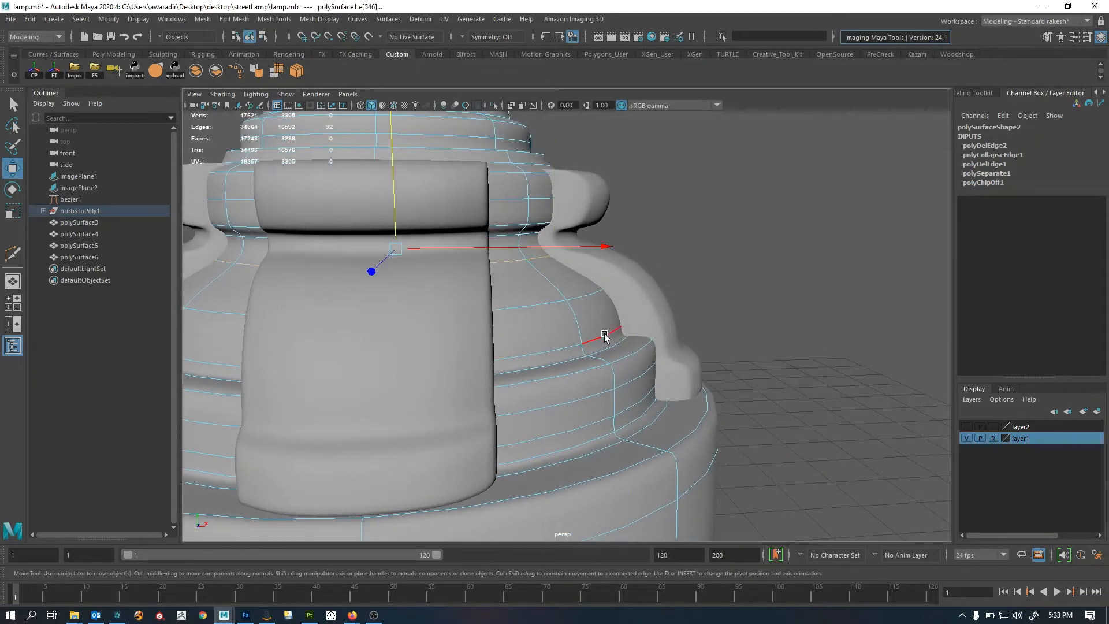
key("r")
left_click_drag(404, 255, 394, 267)
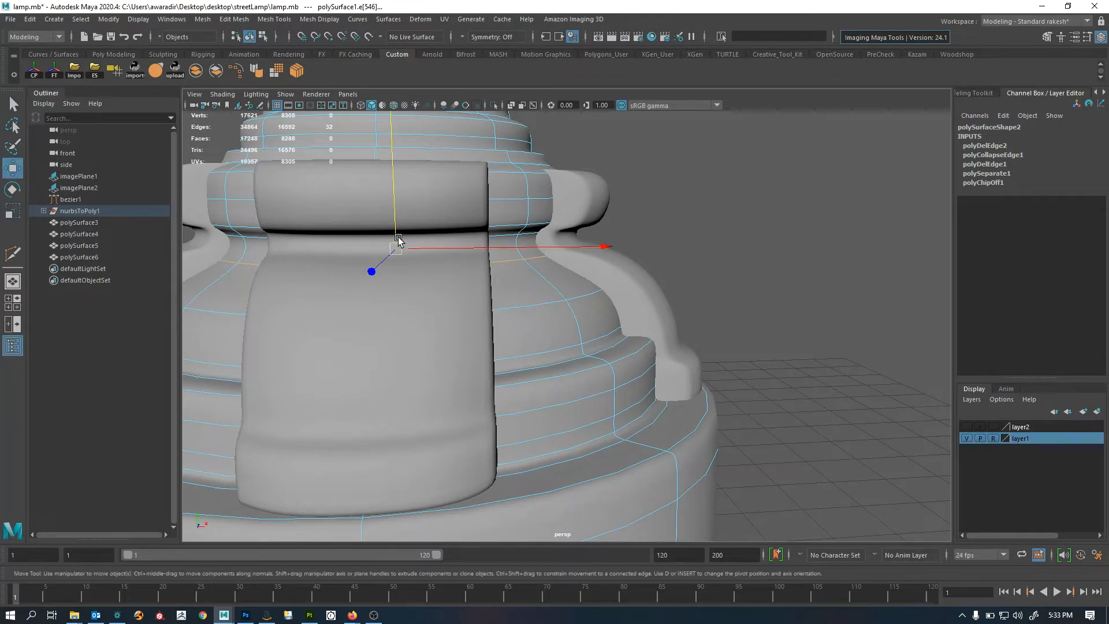
key("w")
key("r")
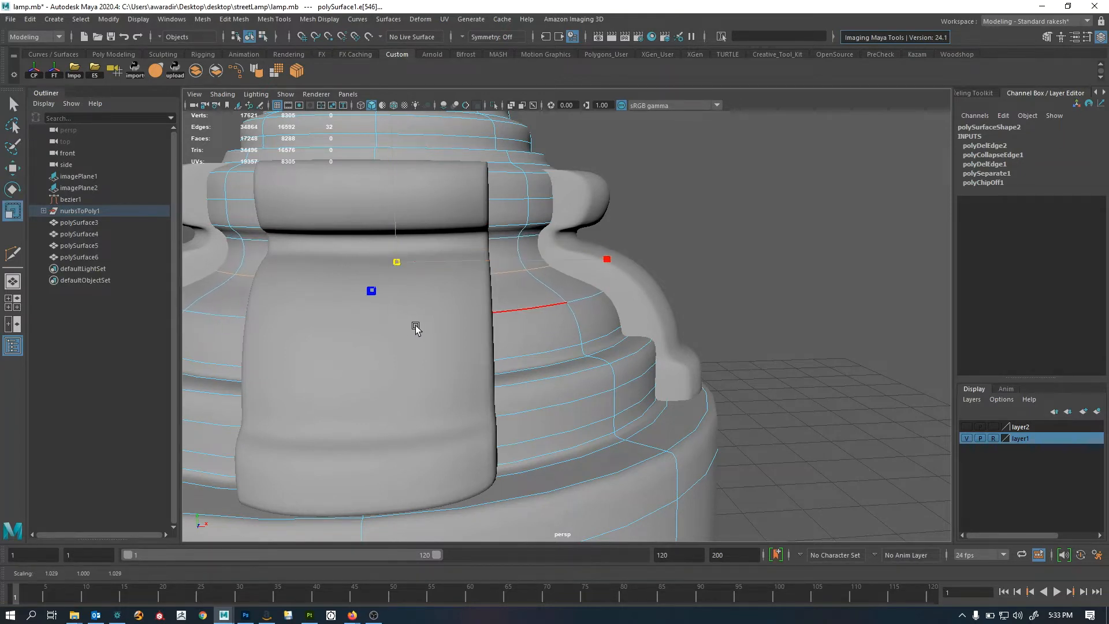
left_click(698, 214)
Examine the rounded tier between the strips from several sides of the whole lamp base
scroll(656, 292, "down", 6)
middle_click_drag(396, 303, 517, 283, "alt")
left_click_drag(513, 276, 618, 299, "alt")
scroll(725, 287, "down", 8)
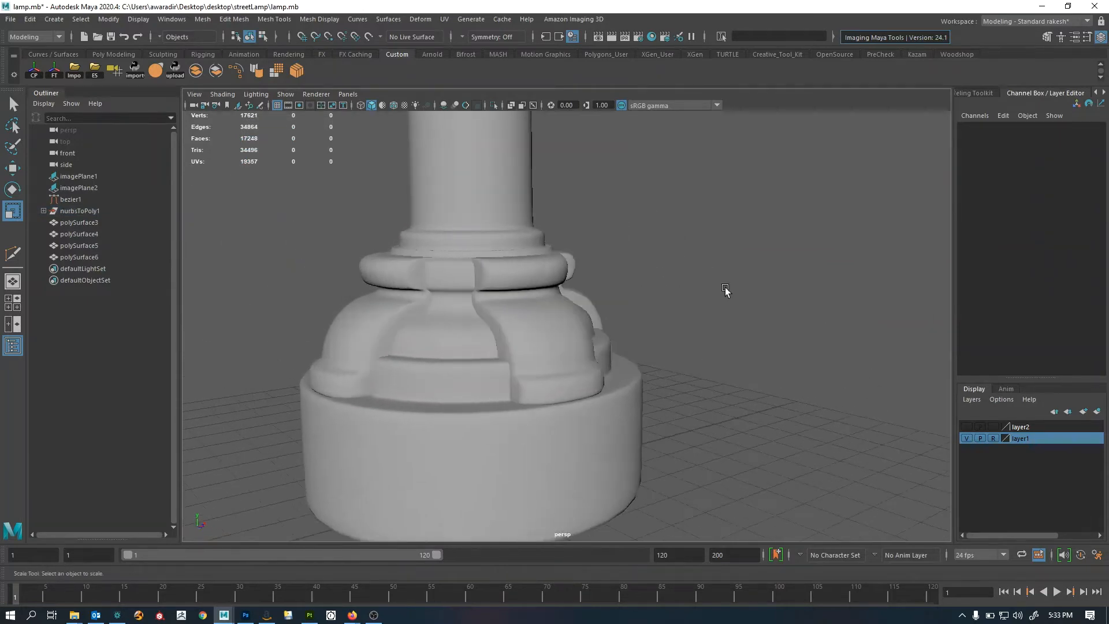
scroll(693, 323, "up", 8)
scroll(766, 319, "down", 5)
left_click_drag(383, 255, 705, 434)
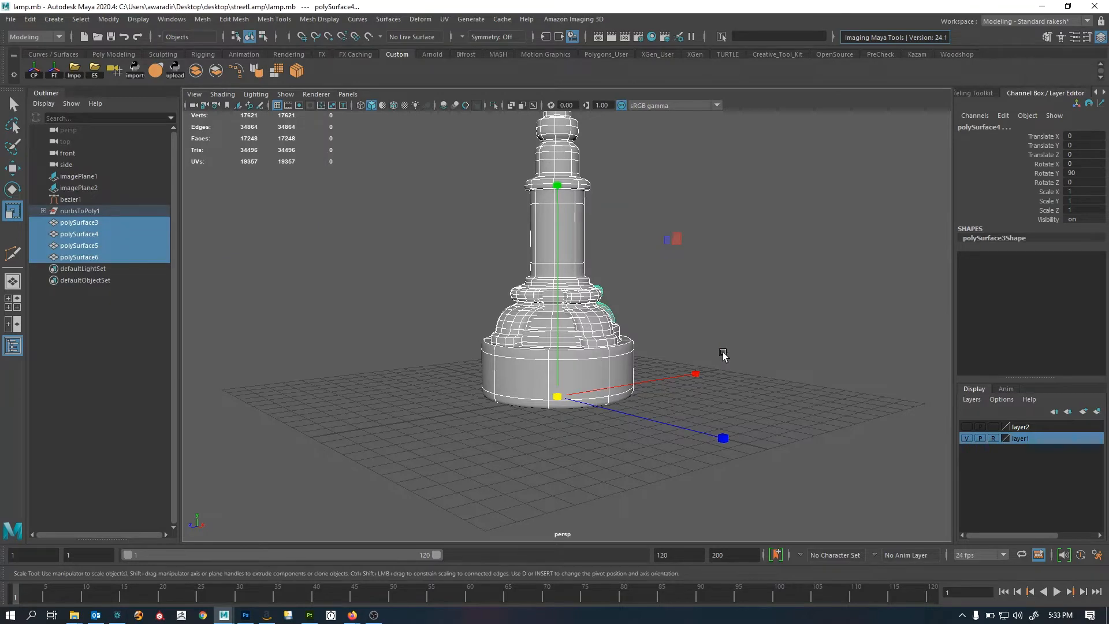
key("q")
left_click(732, 343)
left_click_drag(579, 391, 688, 398, "alt")
scroll(506, 388, "down", 3)
scroll(506, 388, "up", 3)
mouse_move(598, 397)
left_mouse_down("alt")
mouse_move(764, 387)
mouse_move(623, 401)
mouse_move(726, 378)
mouse_move(734, 391)
left_mouse_up("alt")
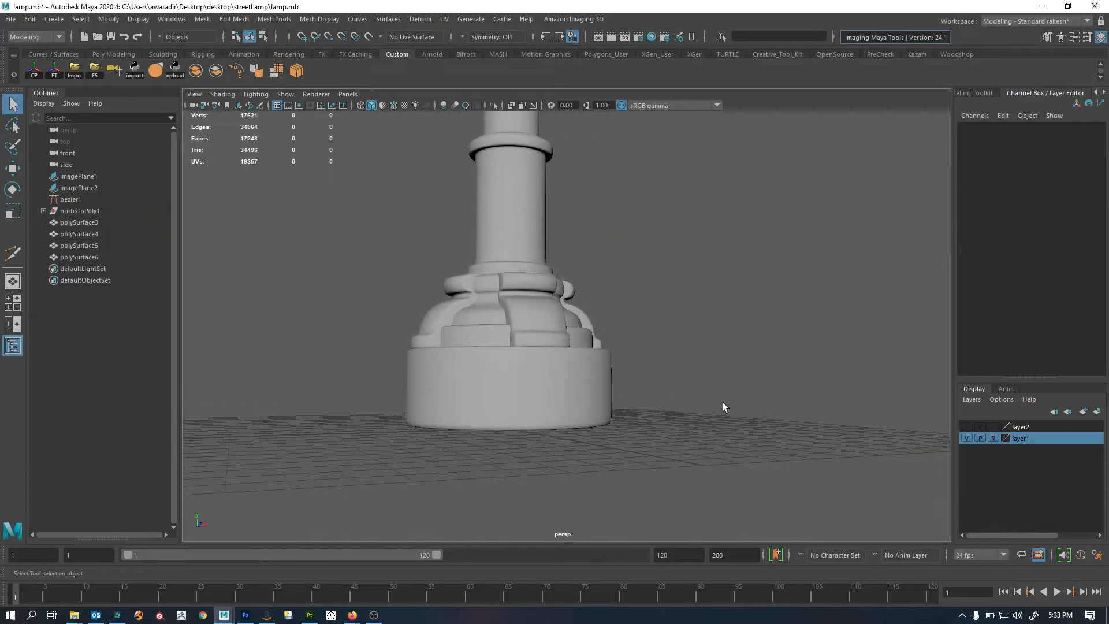
Study the base of the lamp in the side reference image, close up and at full size, and return to the perspective view
key("space")
key("space")
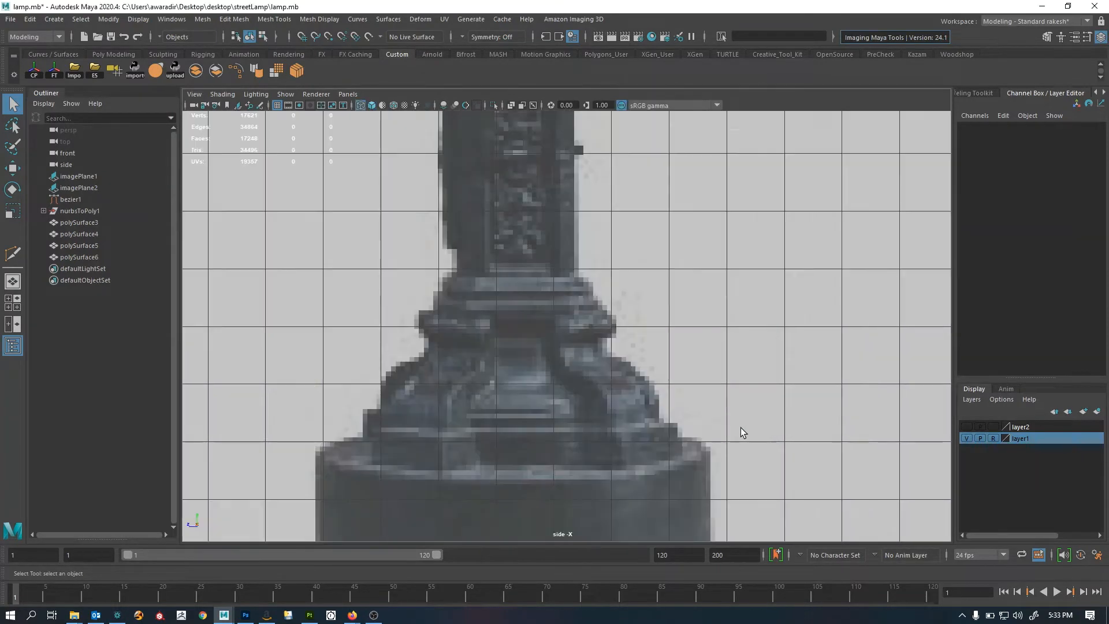
scroll(559, 404, "up", 2)
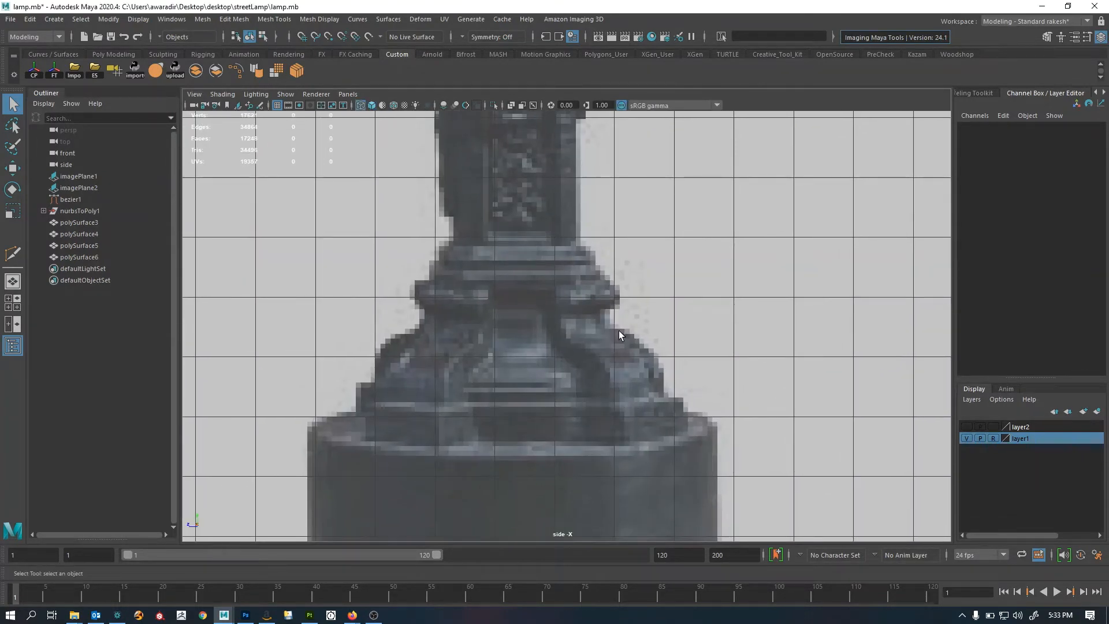
scroll(650, 383, "down", 4)
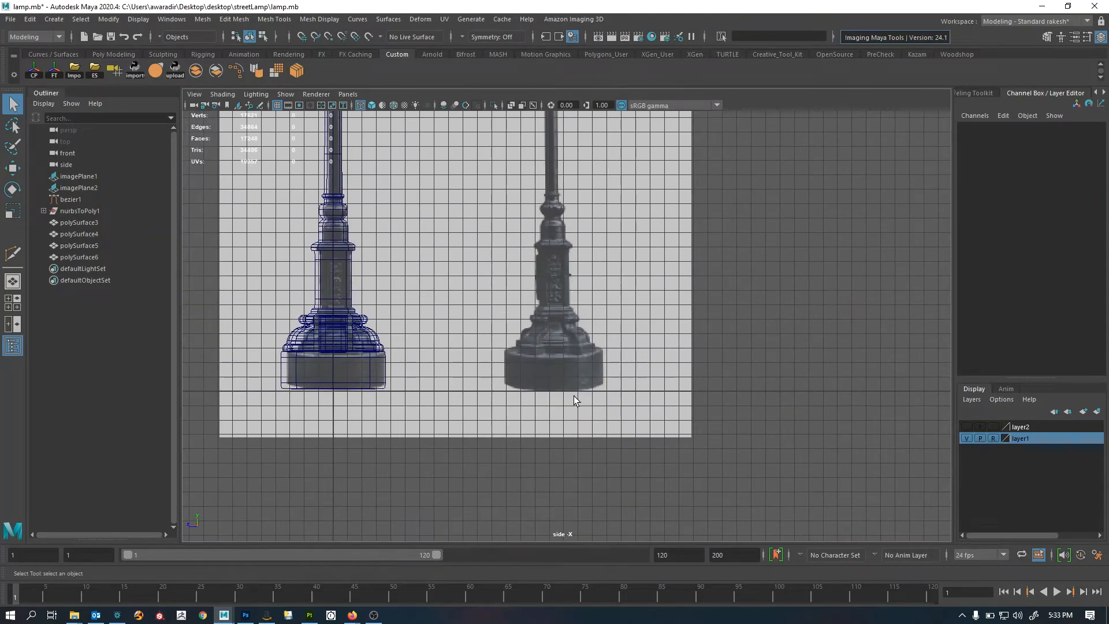
key("space")
key("space")
Bevel the two edge loops along the strip foot's upper ledge with a fraction of 1 and preview the strip smoothed
left_click_drag(680, 333, 639, 339, "alt")
left_click(649, 351)
right_click_drag(649, 352, 624, 353, "alt")
left_click_drag(624, 352, 618, 378, "alt")
right_click_drag(618, 378, 612, 341)
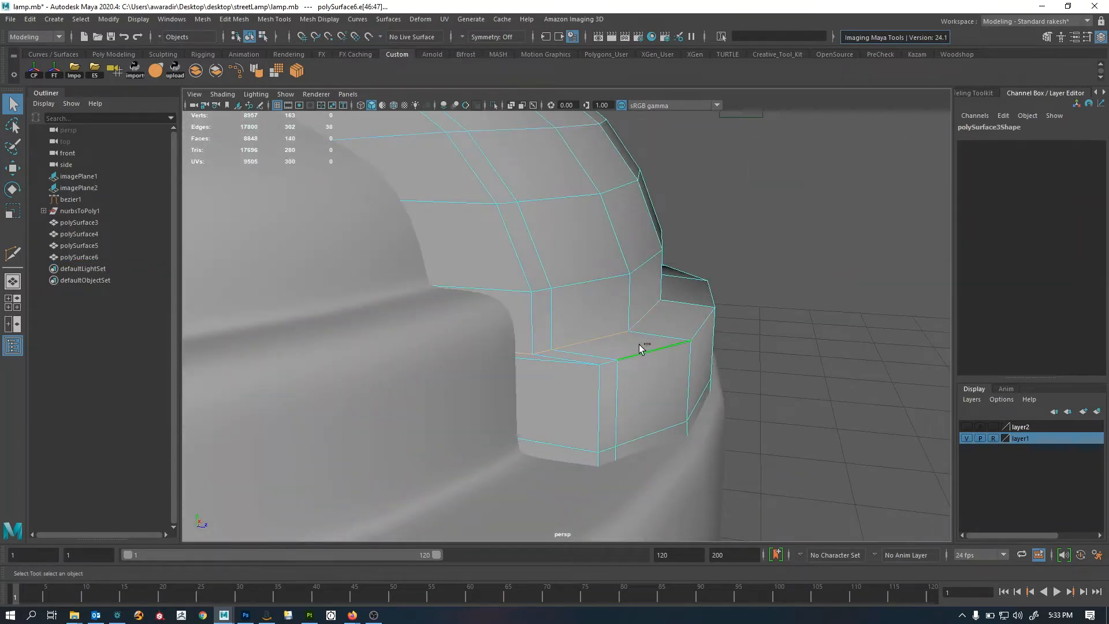
double_click(639, 344, "shift")
right_click_drag(852, 321, 852, 321, "shift")
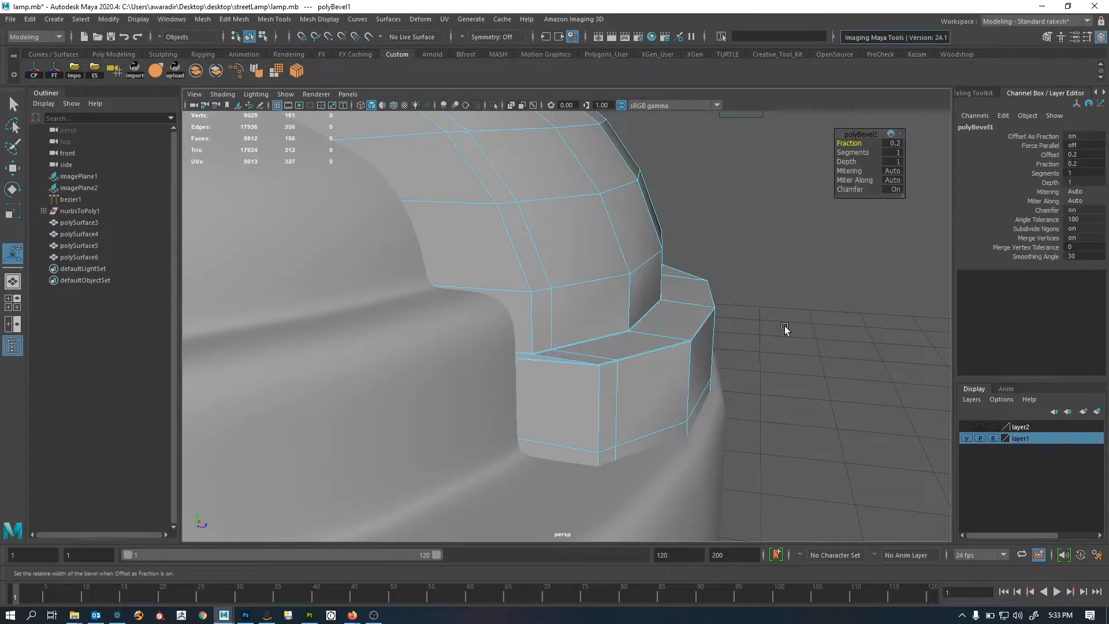
middle_click_drag(784, 326, 820, 332)
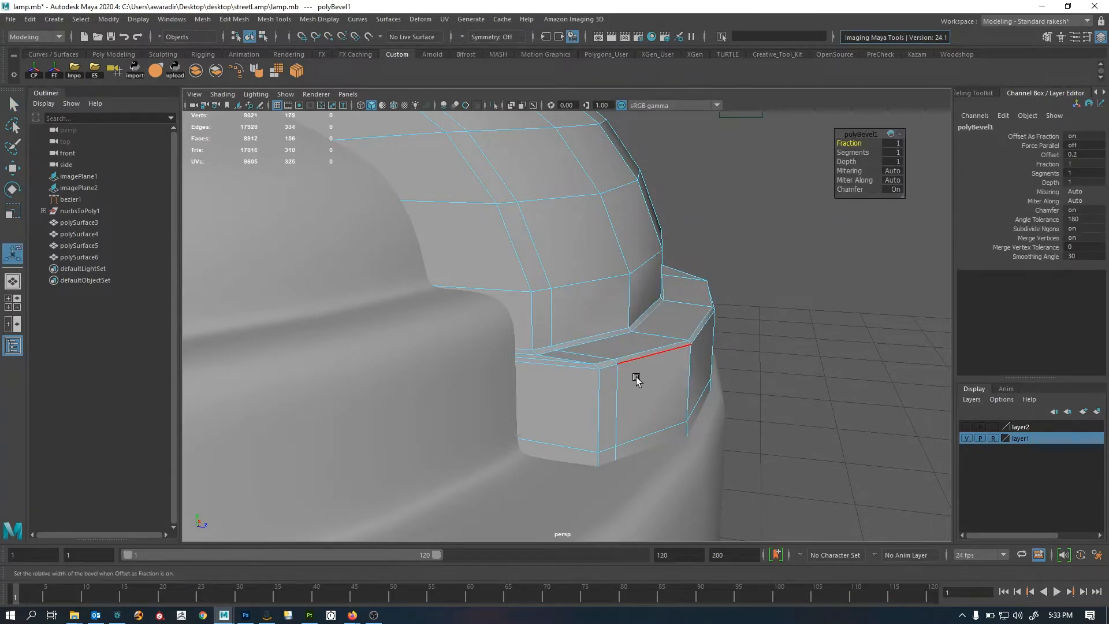
right_click_drag(637, 380, 674, 335)
key("3")
left_click(800, 261)
Isolate the unsmoothed strip, select the faces on the underside of its foot, and flatten them by scaling vertically
right_click_drag(801, 261, 496, 330, "alt")
left_click_drag(500, 322, 604, 311, "alt")
key("1")
left_click(632, 346)
key("ctrl+1")
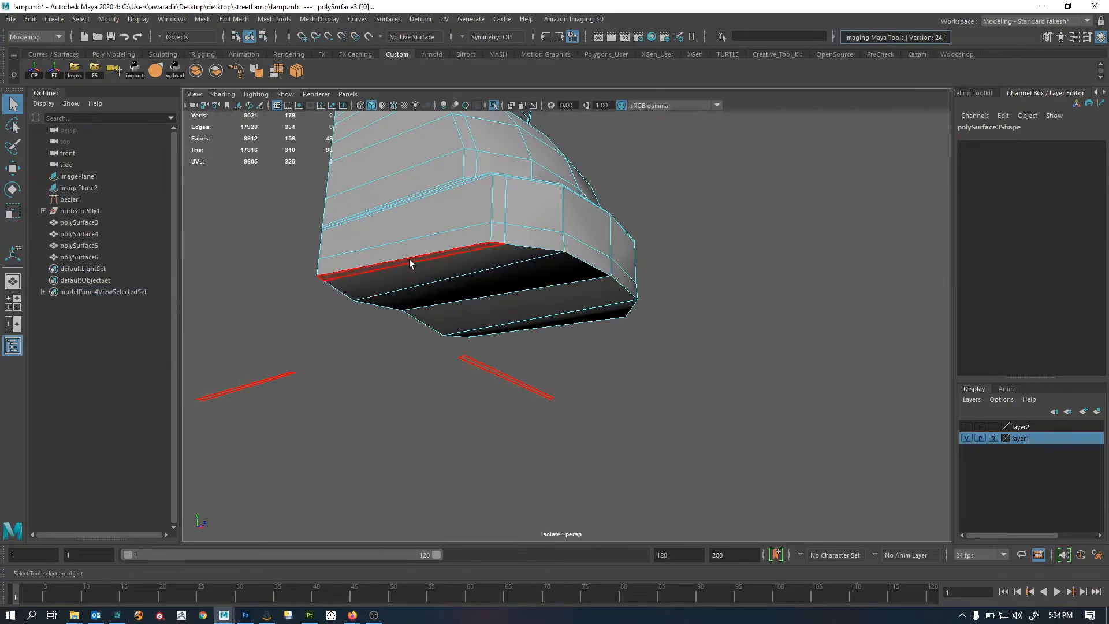
double_click(578, 320)
left_click_drag(579, 320, 549, 372, "alt")
double_click(526, 319, "shift")
right_click_drag(664, 367, 522, 329, "alt")
key("r")
left_click_drag(492, 162, 594, 470)
Move the selected underside faces of the strip's foot slightly down
right_click_drag(594, 470, 605, 461, "alt")
left_click_drag(605, 461, 580, 463, "alt")
right_click_drag(580, 464, 638, 466, "alt")
left_click_drag(638, 466, 660, 365, "alt")
key("w")
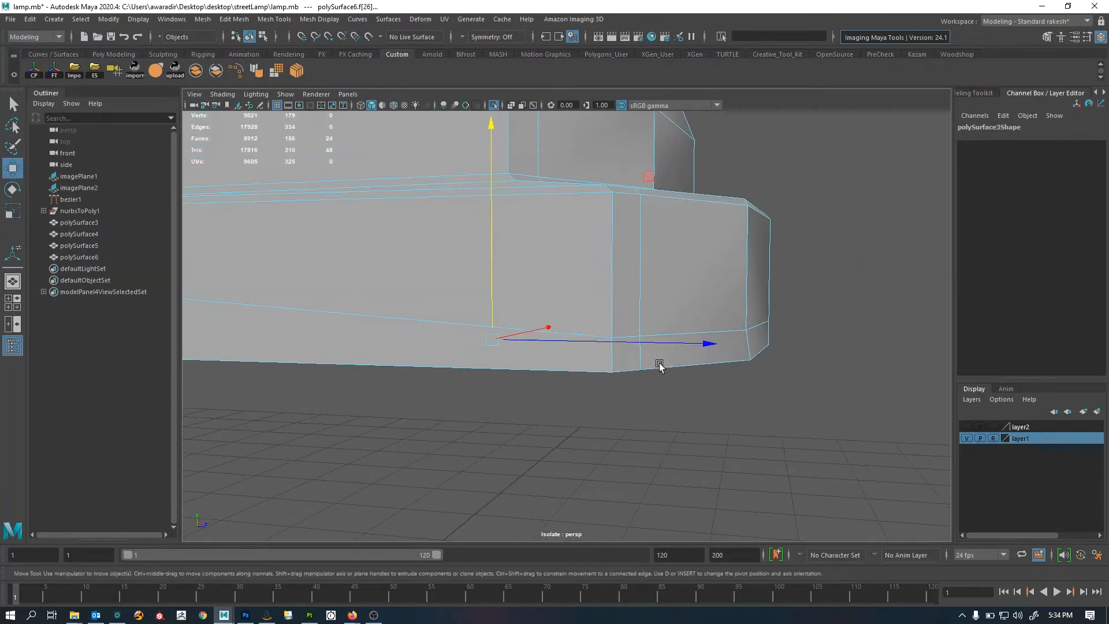
left_click_drag(493, 127, 494, 132)
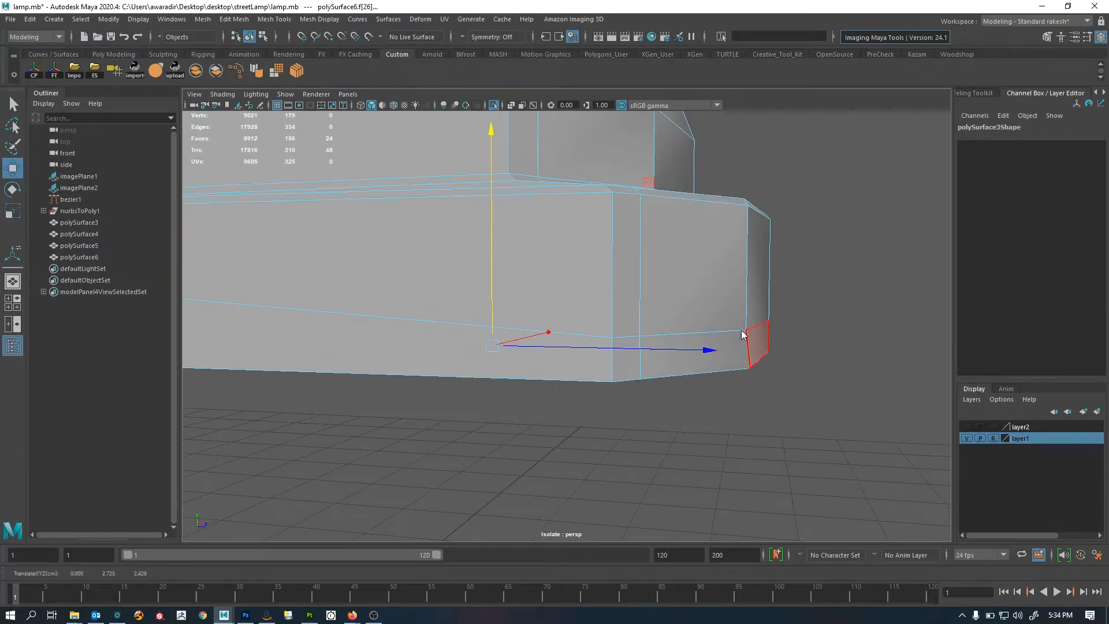
Insert an edge loop around the foot just above its bottom edge and return the strip to smooth preview
key("F8")
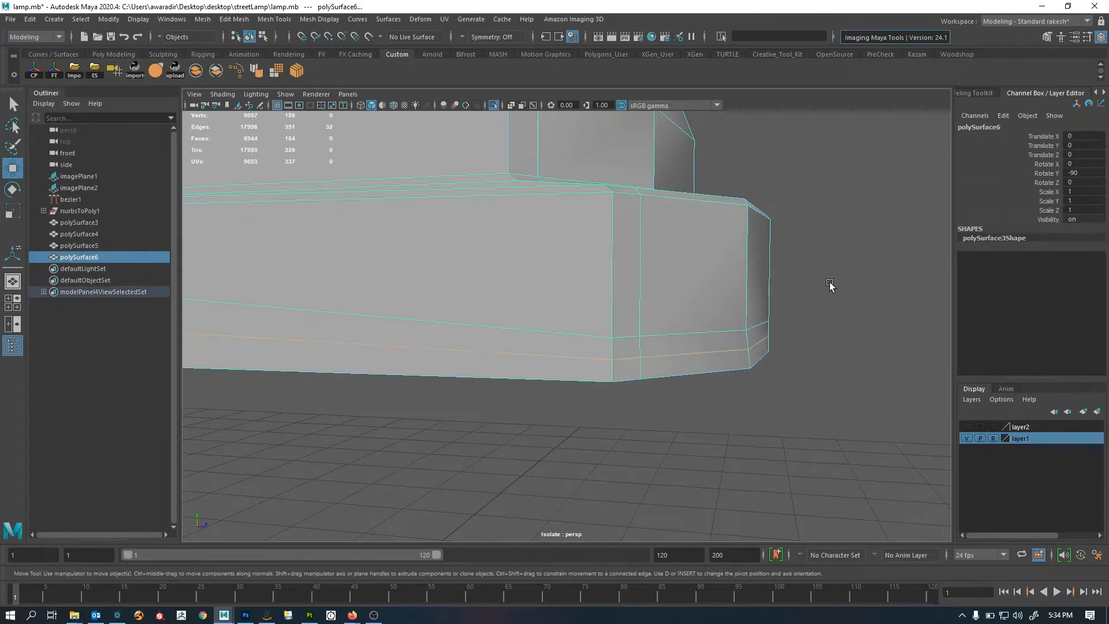
key("3")
left_click(835, 289)
right_click_drag(768, 330, 607, 361, "alt")
left_click_drag(607, 362, 721, 341, "alt")
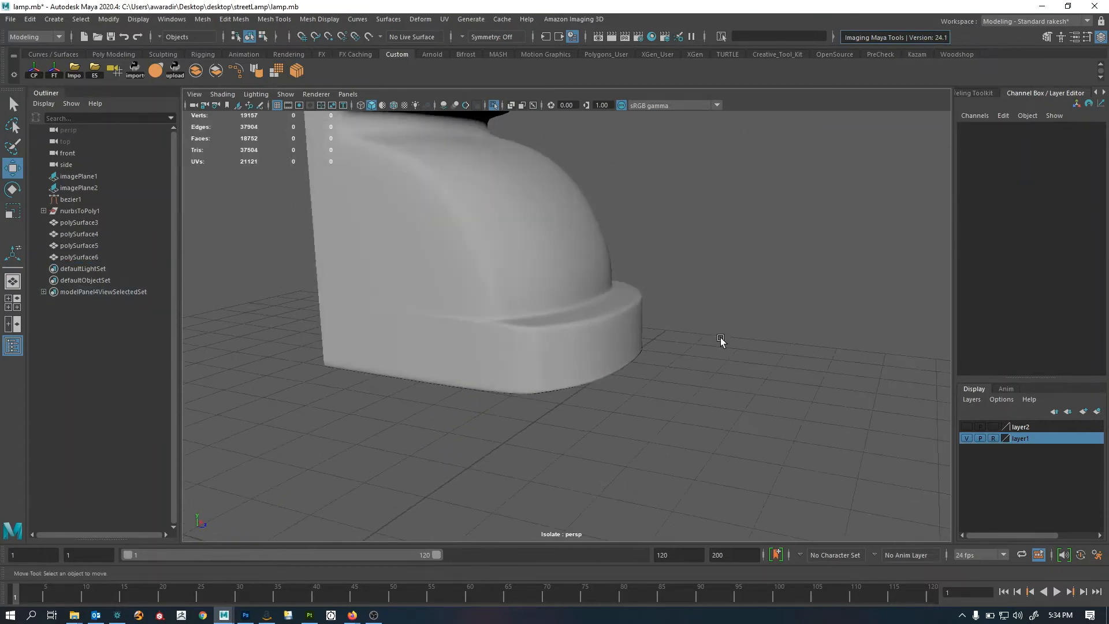
Leave isolation, examine the sharpened strip feet against the lamp base, and bring up the four-view layout for comparison
key("ctrl+1")
right_click_drag(706, 330, 445, 342, "alt")
left_click_drag(445, 341, 381, 387, "alt")
right_click_drag(381, 387, 726, 366, "alt")
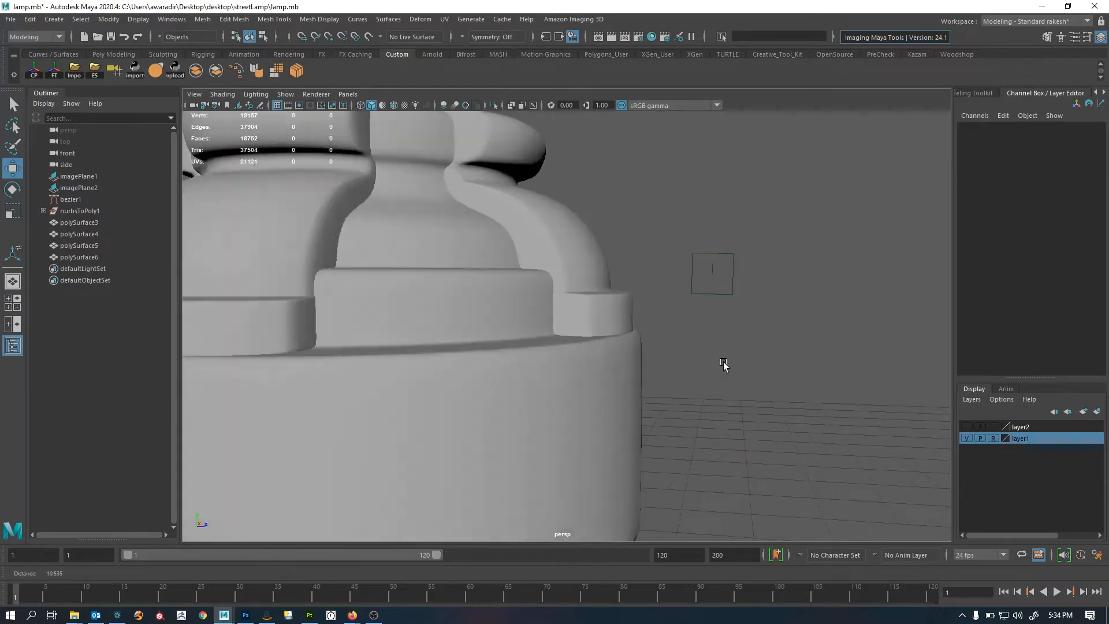
left_click_drag(725, 366, 619, 312, "alt")
left_click(620, 312)
left_click(763, 347)
key("space")
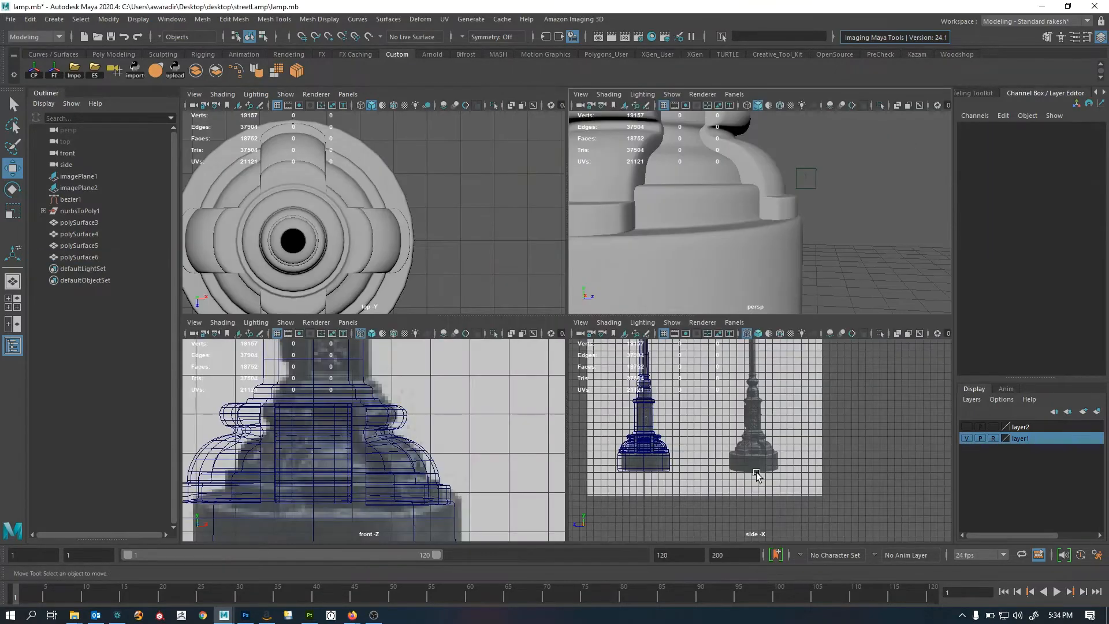
Compare the decorative strips on the lamp base with the side-view reference image
key("space")
left_click_drag(693, 289, 570, 374, "alt")
left_click(571, 327)
right_click_drag(569, 374, 636, 391, "alt")
left_click_drag(636, 390, 601, 314, "alt")
key("space")
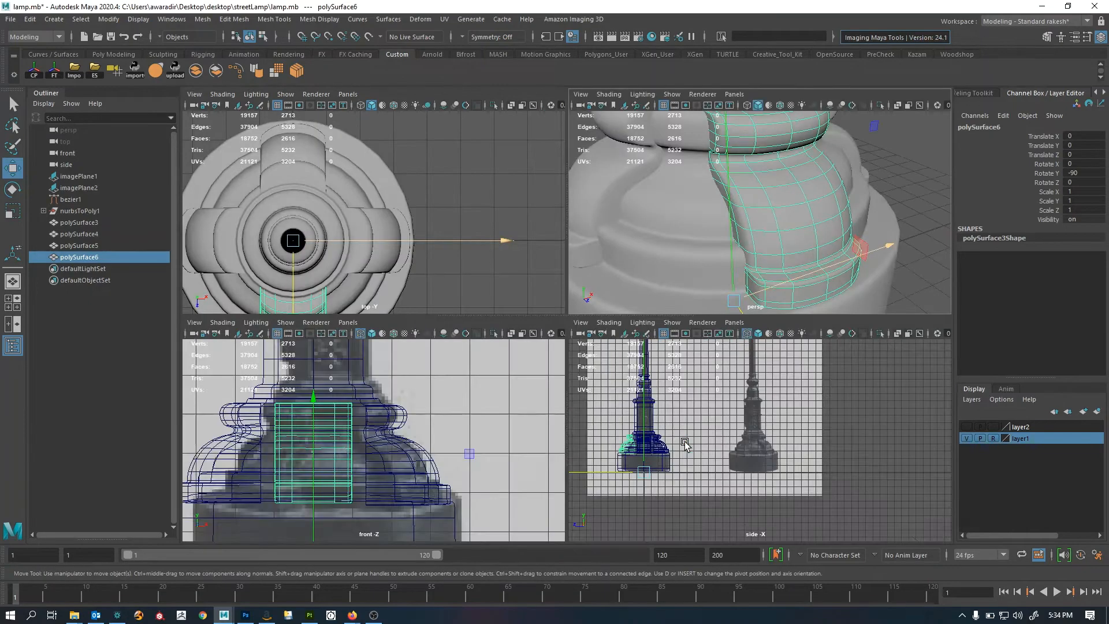
left_click(860, 434)
right_click_drag(859, 434, 879, 480, "alt")
middle_click_drag(878, 480, 821, 462, "alt")
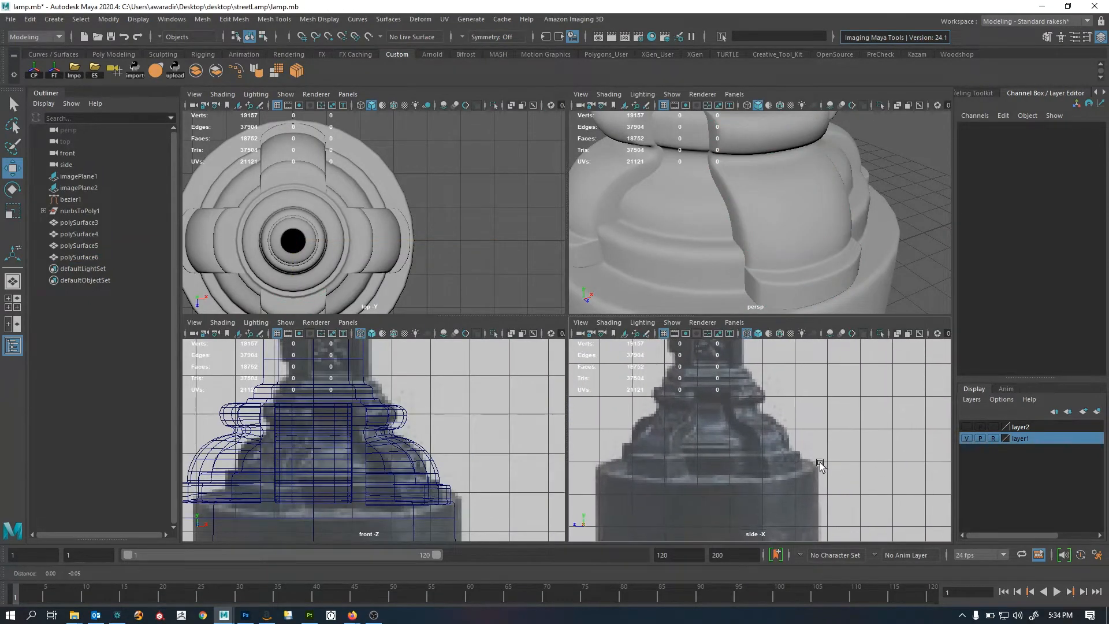
key("space")
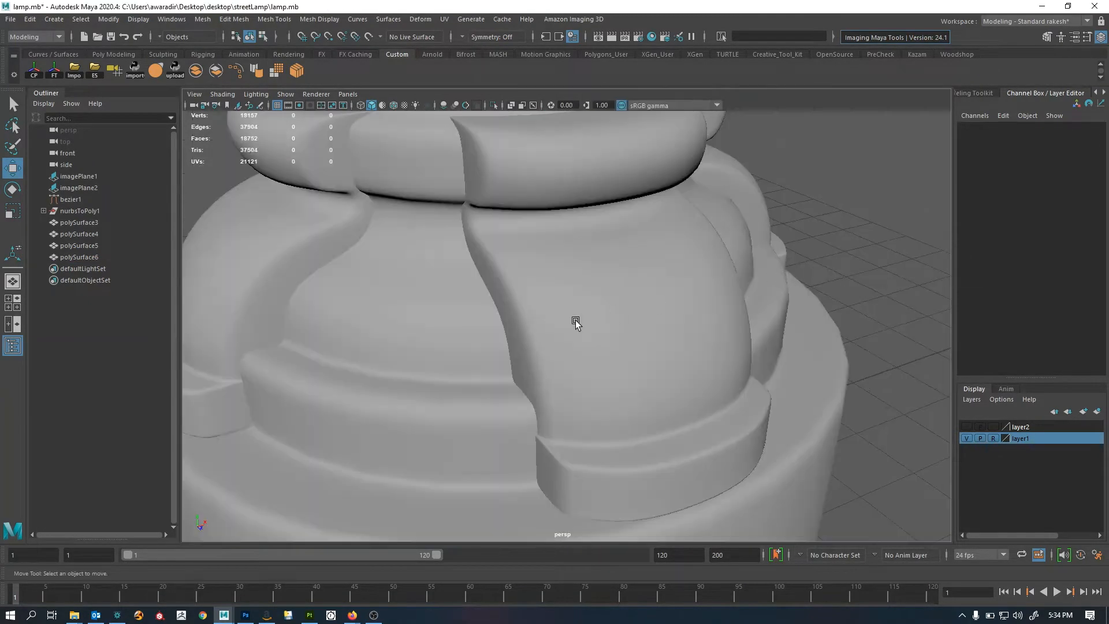
Inspect the edges of one decorative strip in unsmoothed display and return the strip to smooth preview
left_click(578, 315)
left_click_drag(582, 307, 496, 306, "alt")
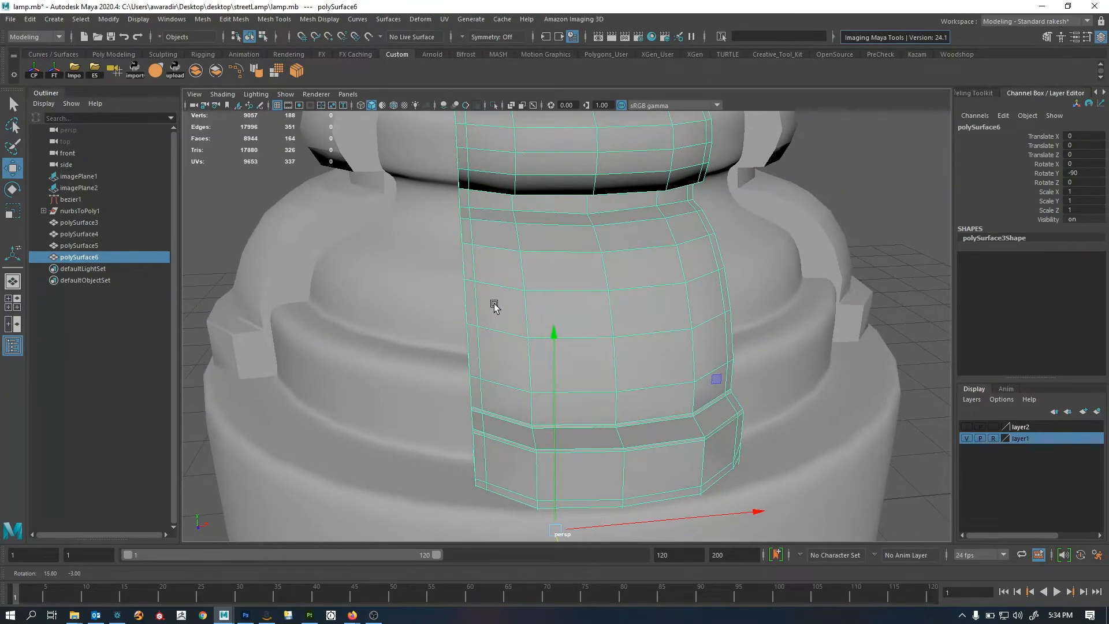
right_click_drag(496, 306, 483, 255)
left_click_drag(524, 272, 694, 260, "alt")
left_click(862, 269)
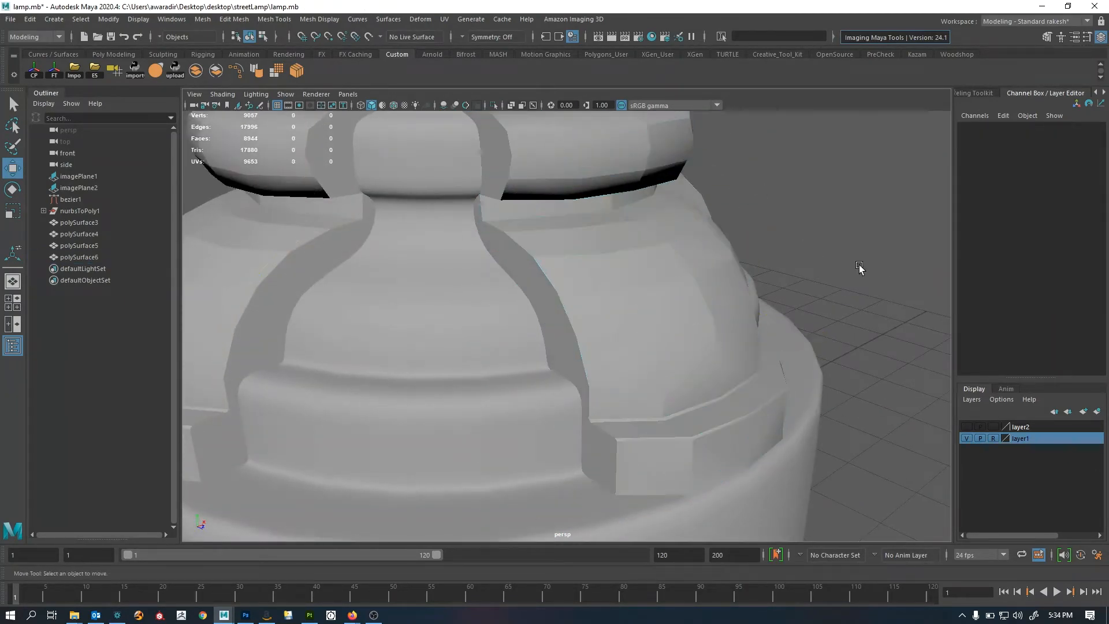
right_click_drag(861, 270, 607, 300, "alt")
left_click_drag(607, 300, 599, 304, "alt")
left_click(600, 300)
left_click(760, 342)
Examine the whole smoothed lamp base and lower shaft from several distances and against the reference views
right_click_drag(760, 341, 397, 317, "alt")
middle_click_drag(397, 317, 383, 427, "alt")
left_click_drag(626, 381, 619, 397, "alt")
right_click_drag(619, 397, 531, 543, "alt")
middle_click_drag(532, 542, 582, 348, "alt")
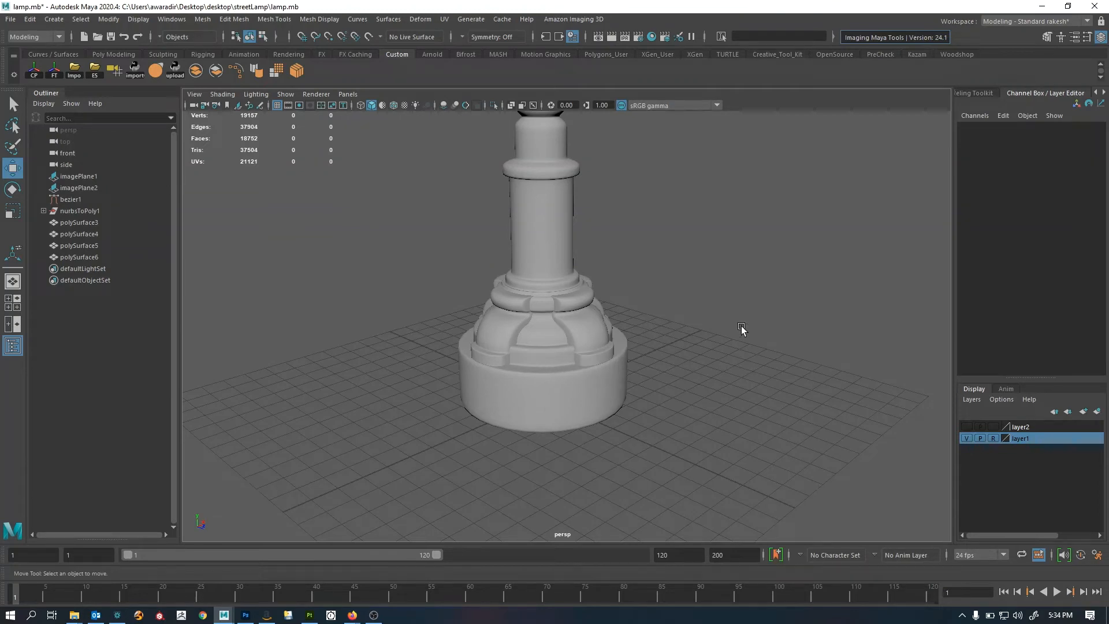
right_click_drag(583, 375, 768, 339, "alt")
key("space")
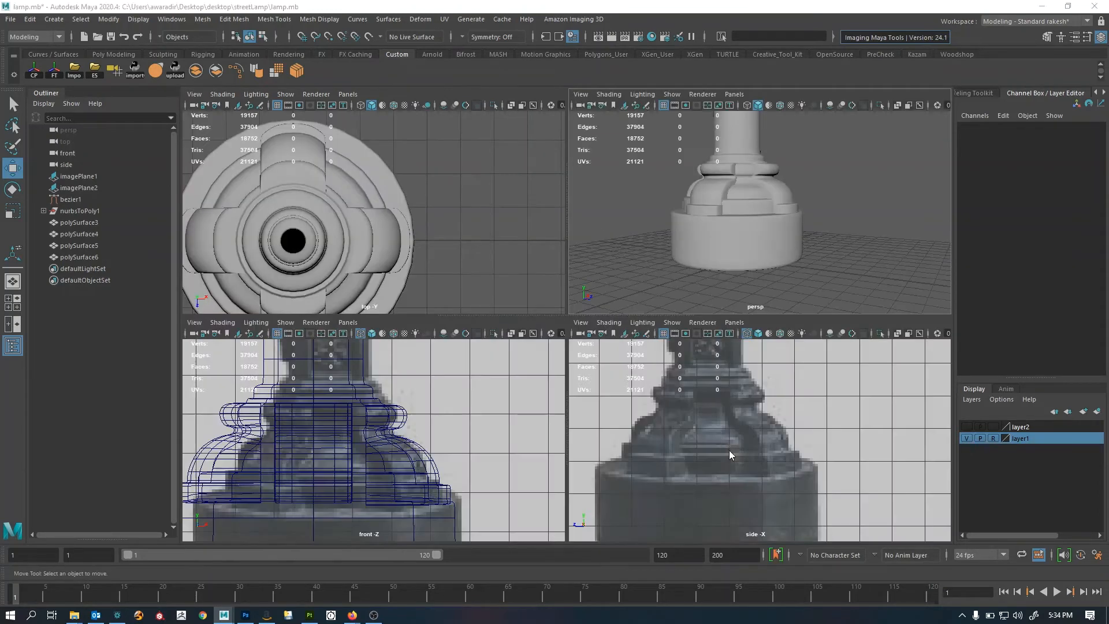
key("space")
scroll(476, 363, "down", 5)
middle_click_drag(526, 280, 541, 413, "alt")
key("space")
key("space")
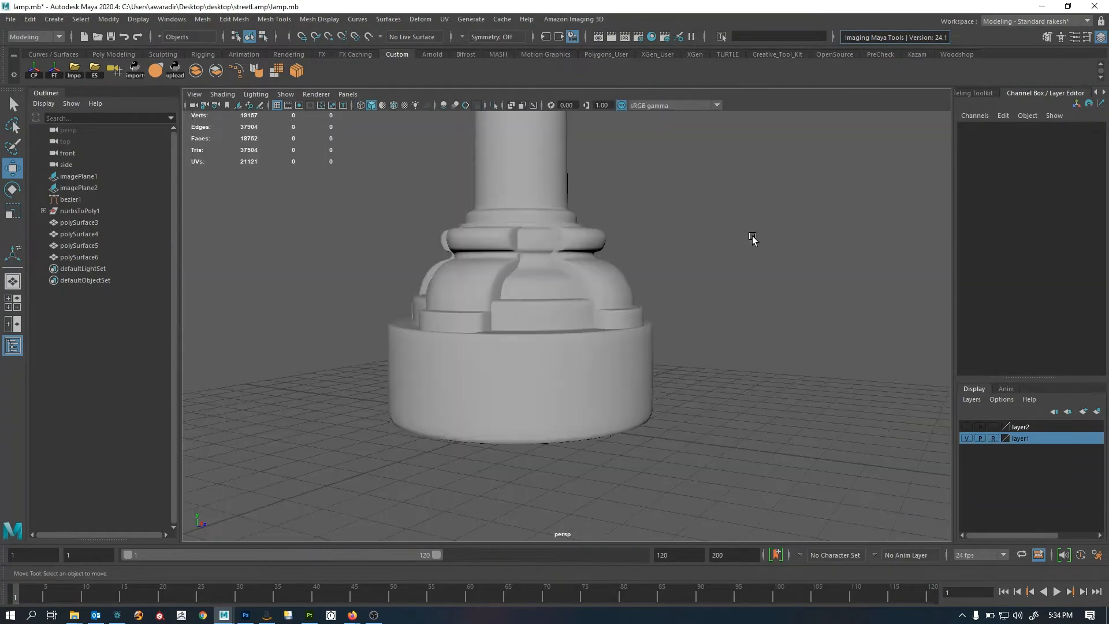
Select the main lamp body and turn off its smooth preview
left_click_drag(752, 235, 400, 307, "alt")
left_click(615, 193)
key("1")
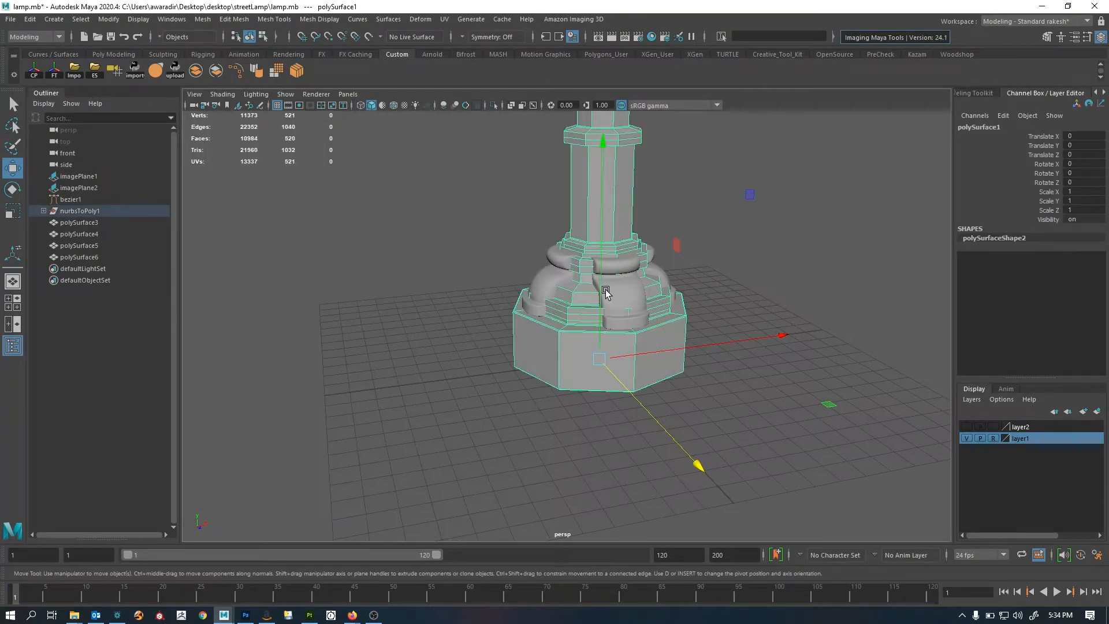
left_click_drag(604, 292, 581, 260, "alt")
right_click_drag(581, 260, 666, 306, "alt")
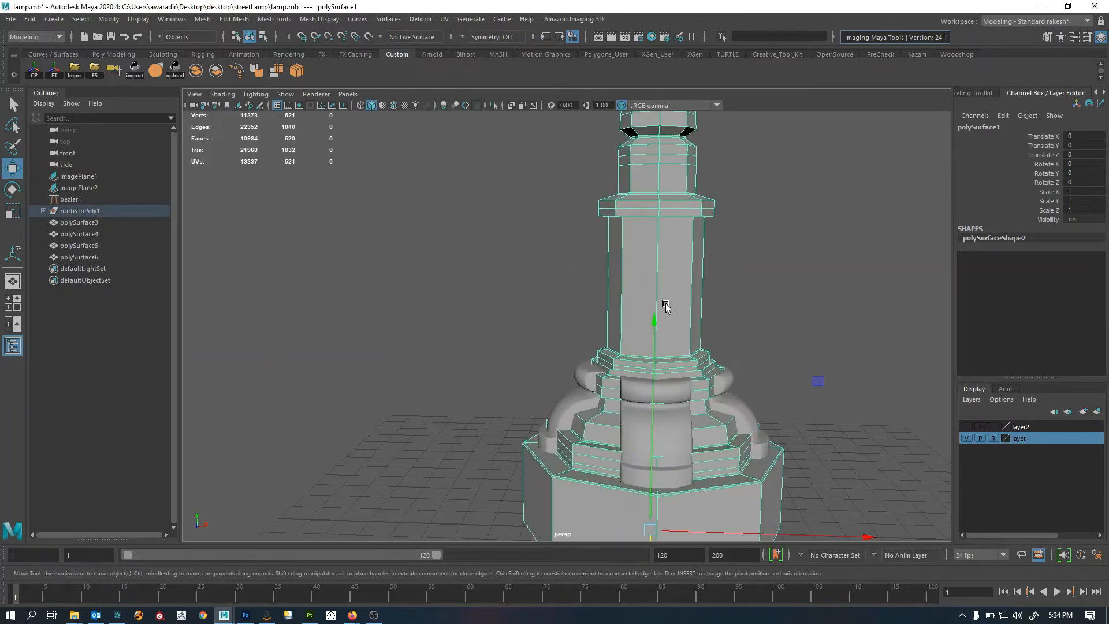
Select all eight side faces of the shaft section between the base moulding and the collar above it
key("F11")
left_click(642, 277)
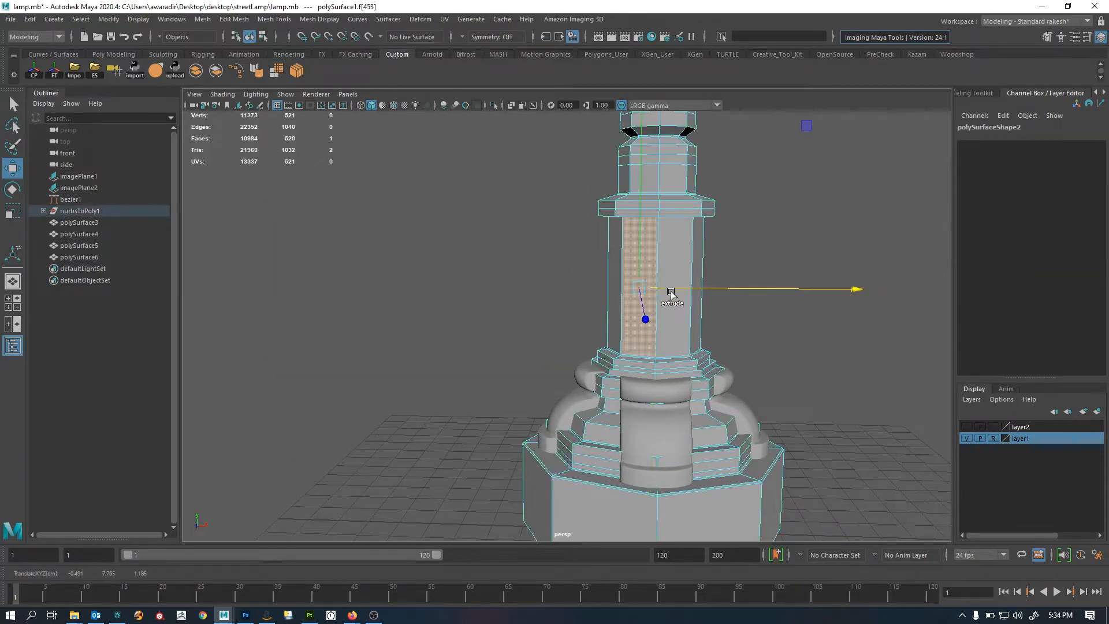
left_click(675, 318, "shift")
right_click_drag(675, 319, 587, 329, "alt")
left_click_drag(587, 329, 666, 335, "alt")
right_click_drag(666, 334, 676, 344, "alt")
middle_click_drag(676, 344, 569, 344, "alt")
left_click_drag(486, 304, 736, 305)
right_click_drag(606, 336, 687, 353, "alt")
middle_click_drag(688, 353, 642, 369, "alt")
left_click_drag(641, 375, 675, 371, "alt")
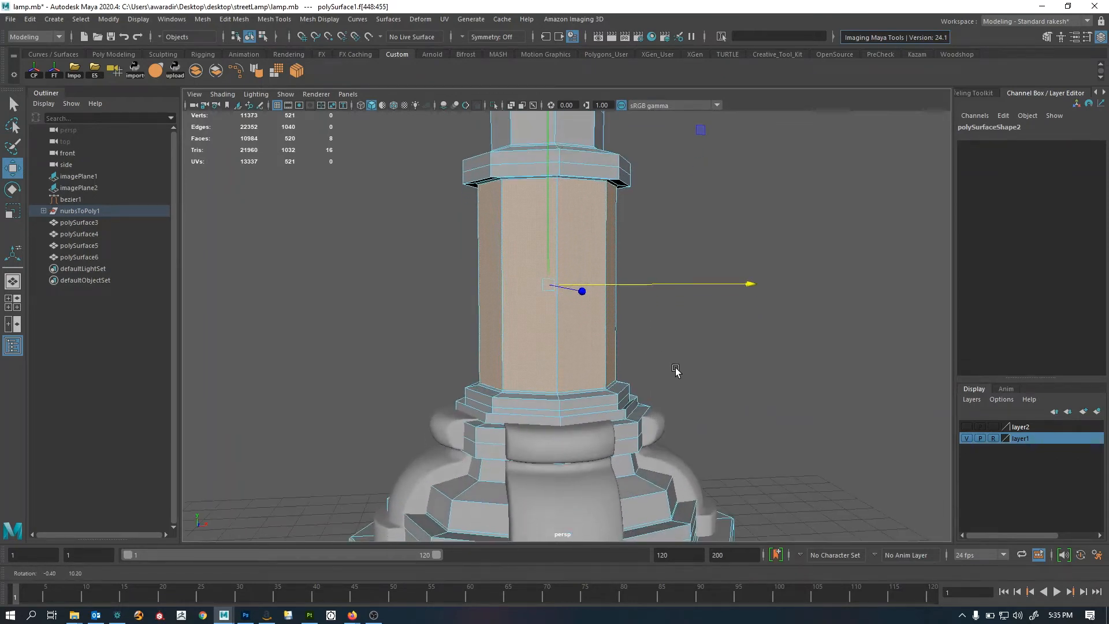
Compare the selected shaft section with the ornamented panel in the front and side reference images
key("space")
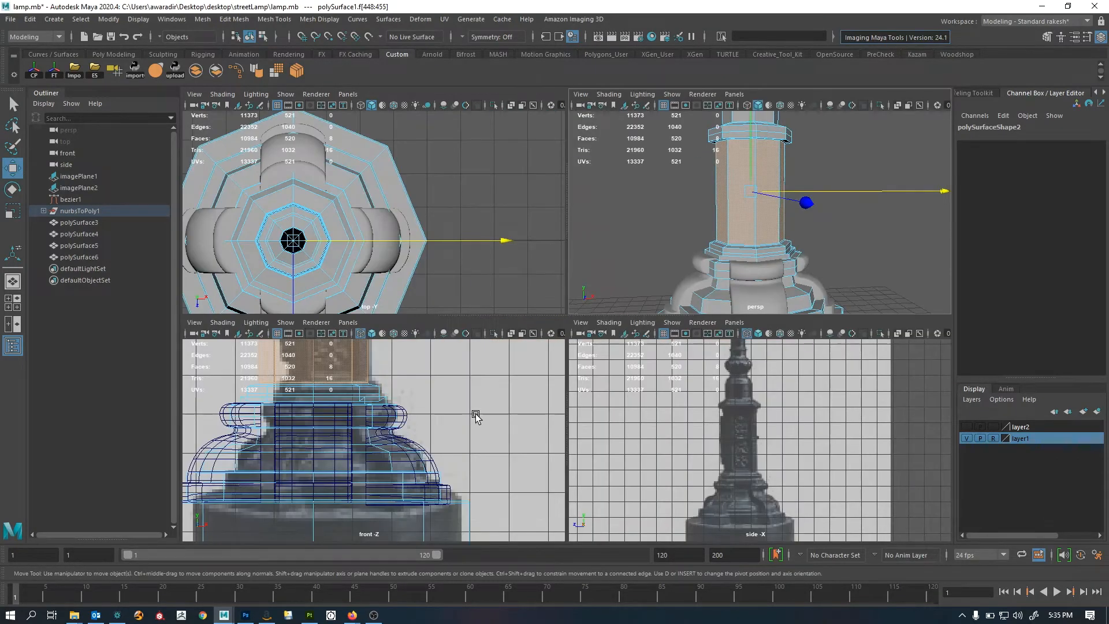
key("space")
right_click_drag(580, 415, 516, 373, "alt")
middle_click_drag(515, 373, 536, 508, "alt")
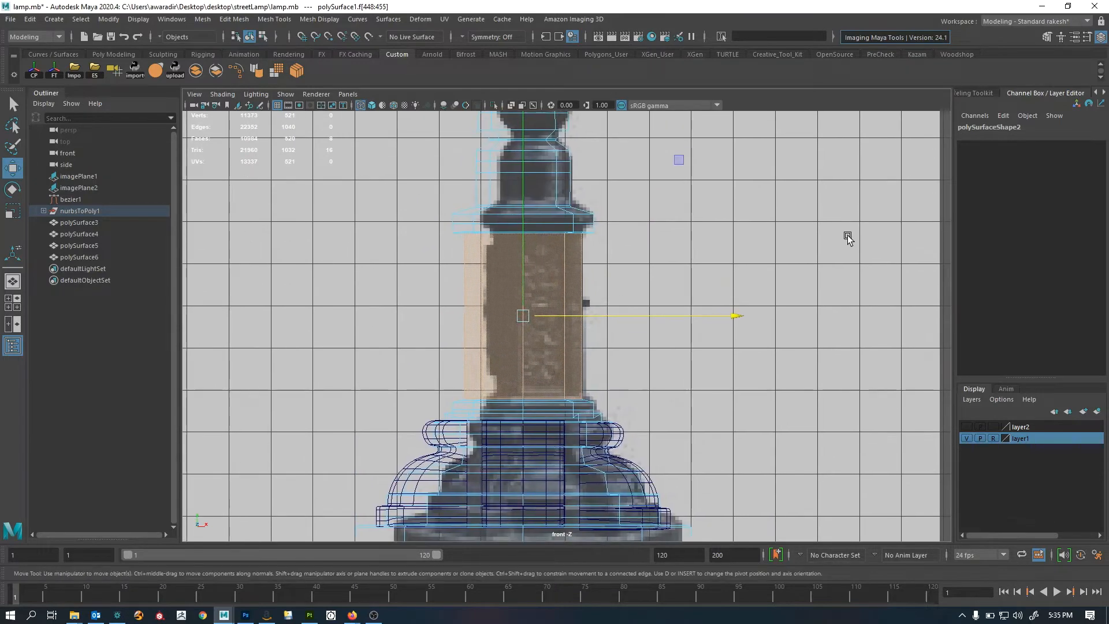
key("space")
right_click_drag(712, 277, 778, 265, "alt")
key("space")
right_click_drag(702, 286, 654, 272, "alt")
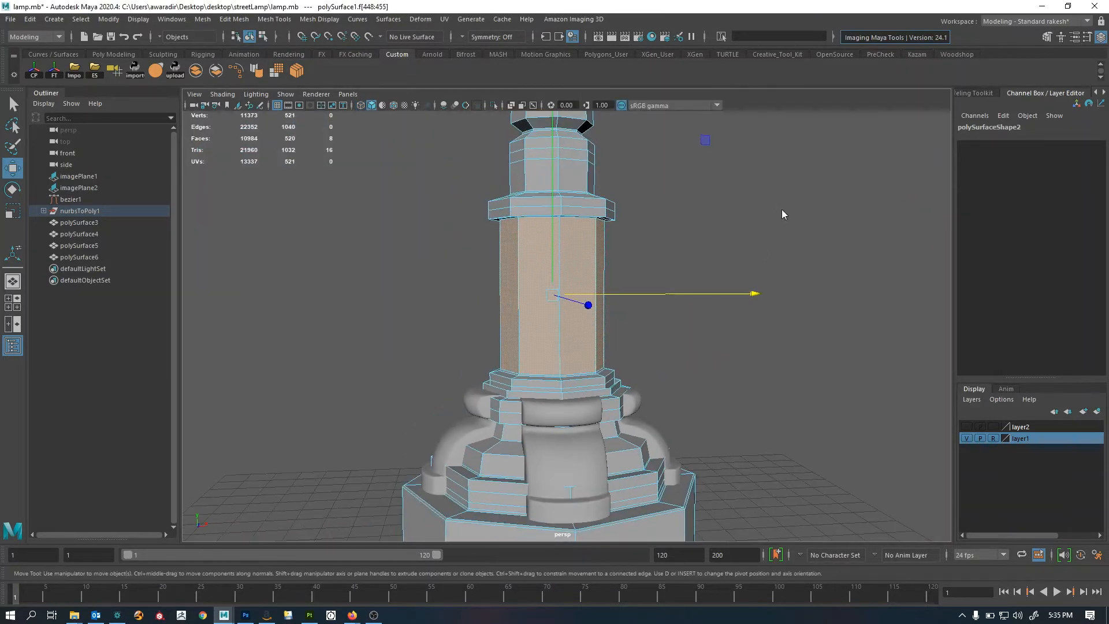
Extract the selected shaft faces as a separate piece, test the separation by moving it sideways, and undo the move
right_click_drag(781, 209, 805, 406, "shift")
key("q")
left_click(653, 278)
left_click(597, 291)
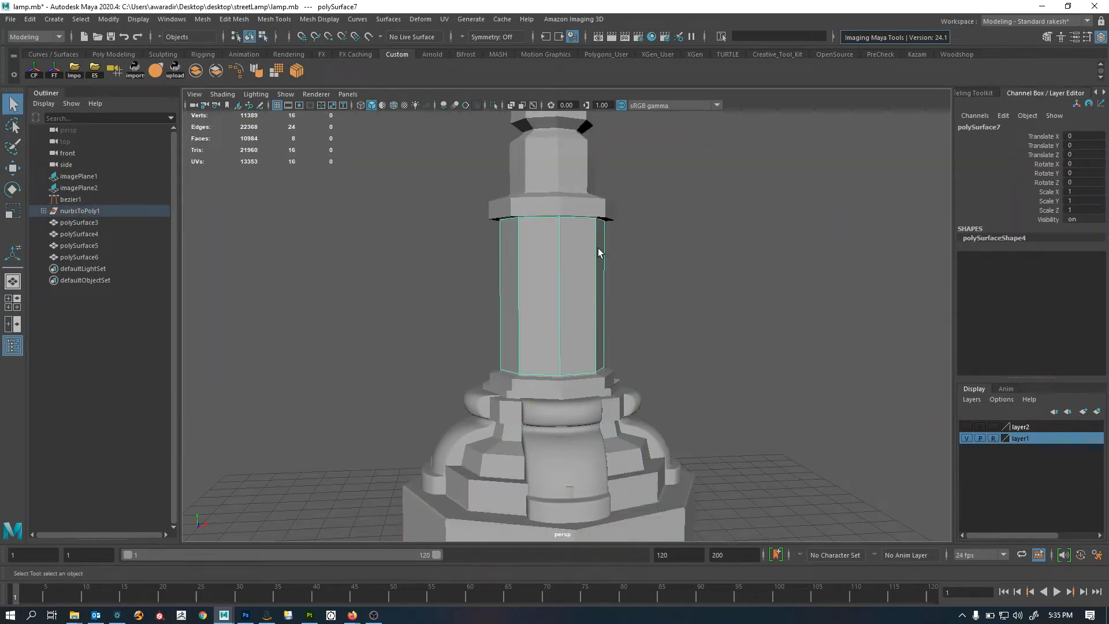
middle_click_drag(638, 393, 716, 380)
key("ctrl+z")
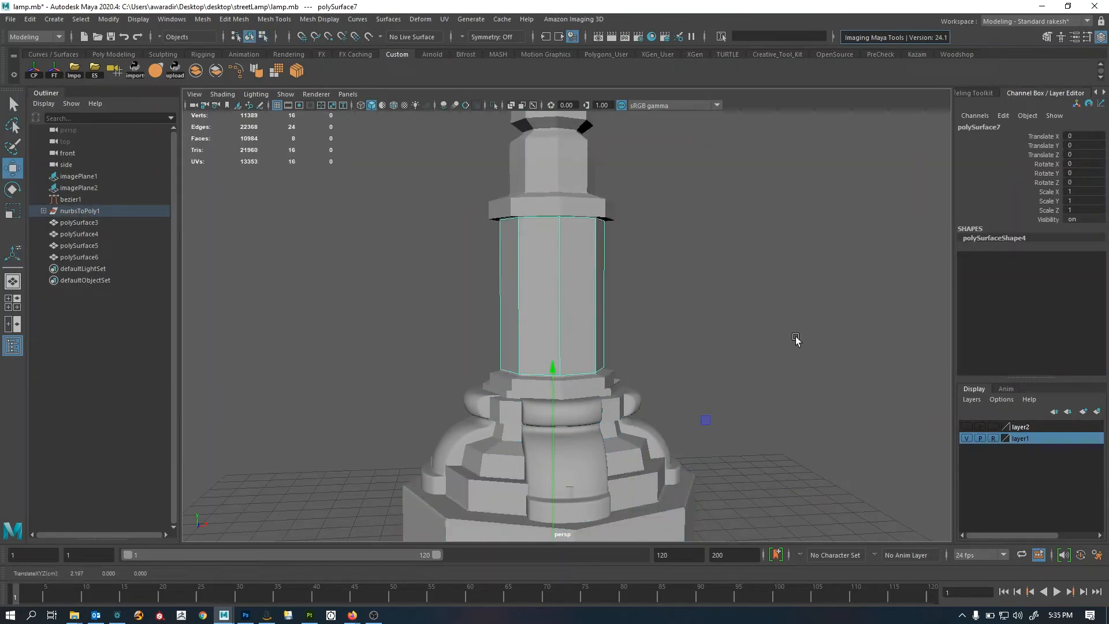
Delete all faces of the extracted shaft except two adjacent front ones and frame the remaining piece
middle_click_drag(638, 338, 637, 368, "alt")
scroll(577, 352, "up", 3)
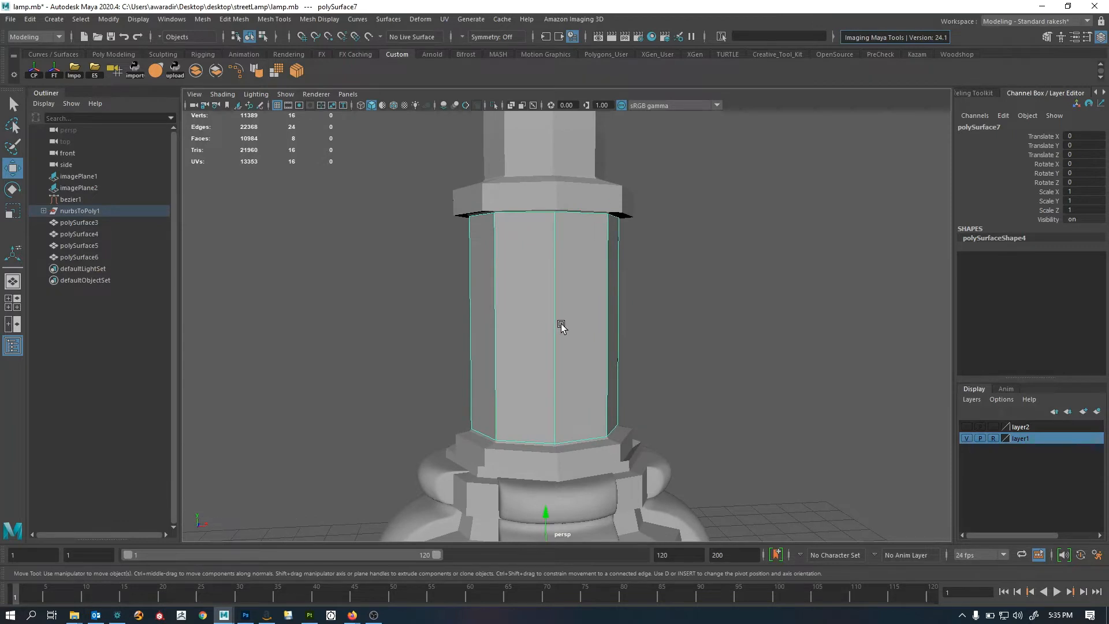
key("ctrl+F11")
scroll(562, 327, "down", 4)
left_click(544, 336)
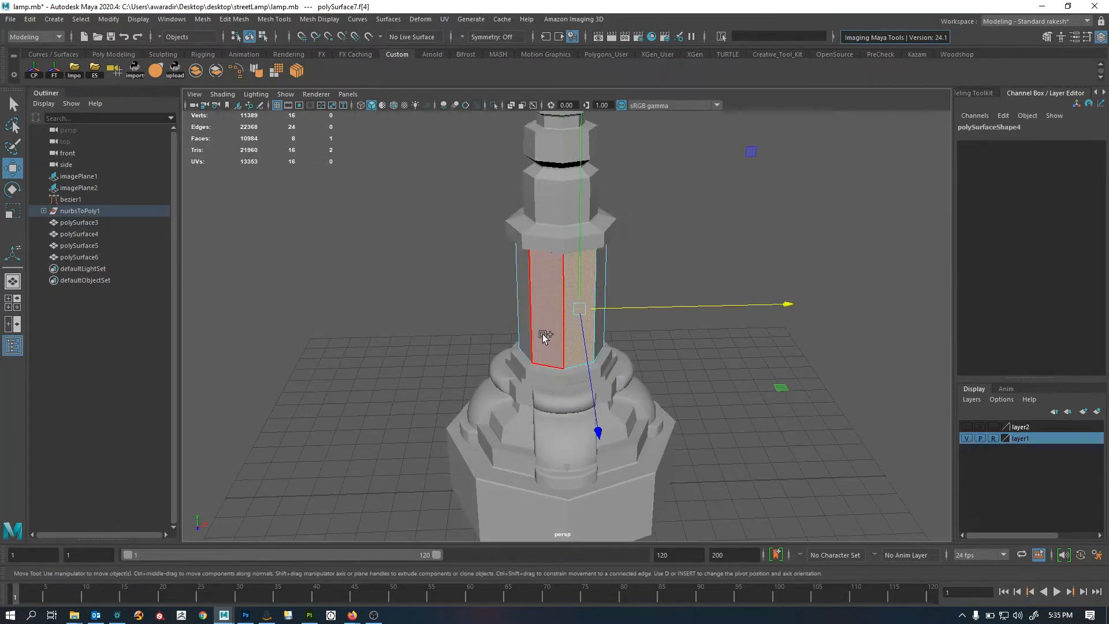
left_click_drag(565, 323, 519, 323, "alt")
left_click_drag(426, 302, 726, 318)
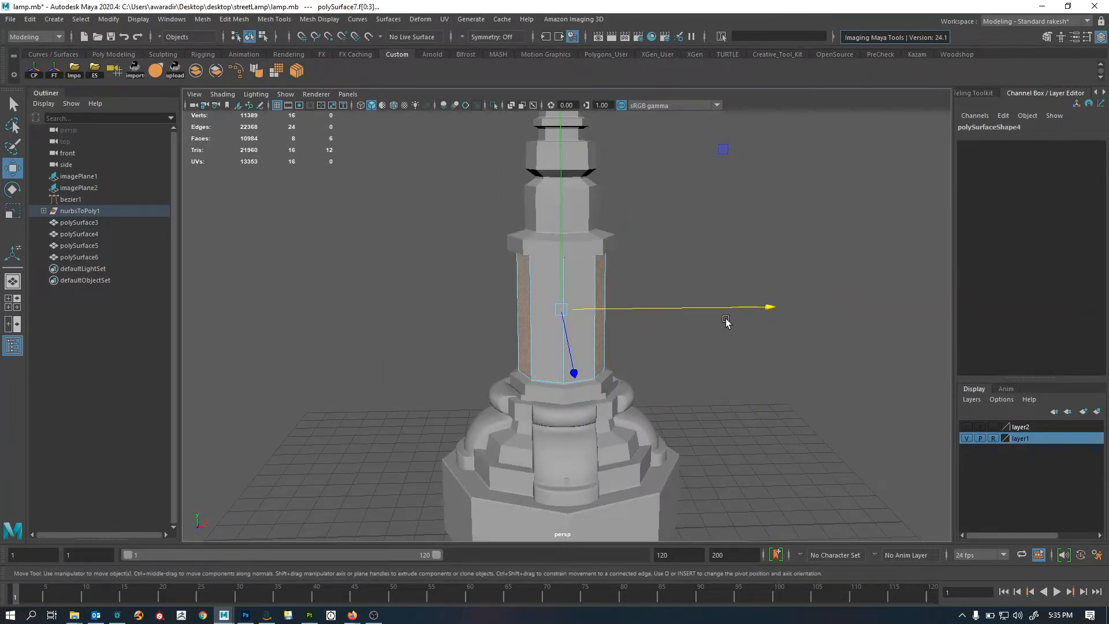
key("Delete")
key("F8")
key("f")
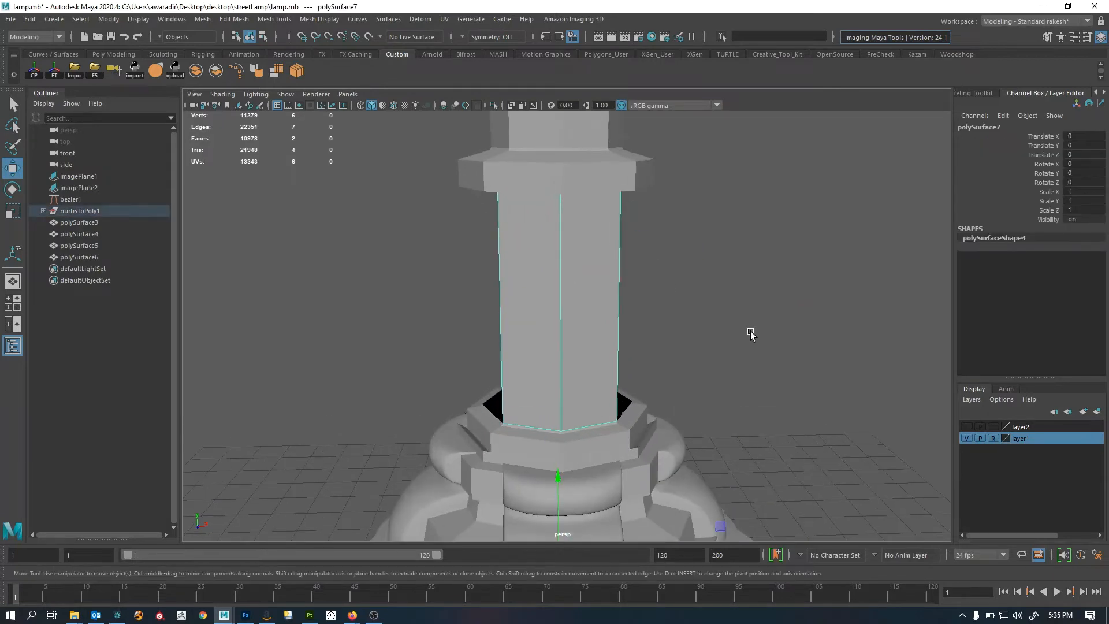
Extrude the two remaining shaft faces together with an offset of 0.17
key("space")
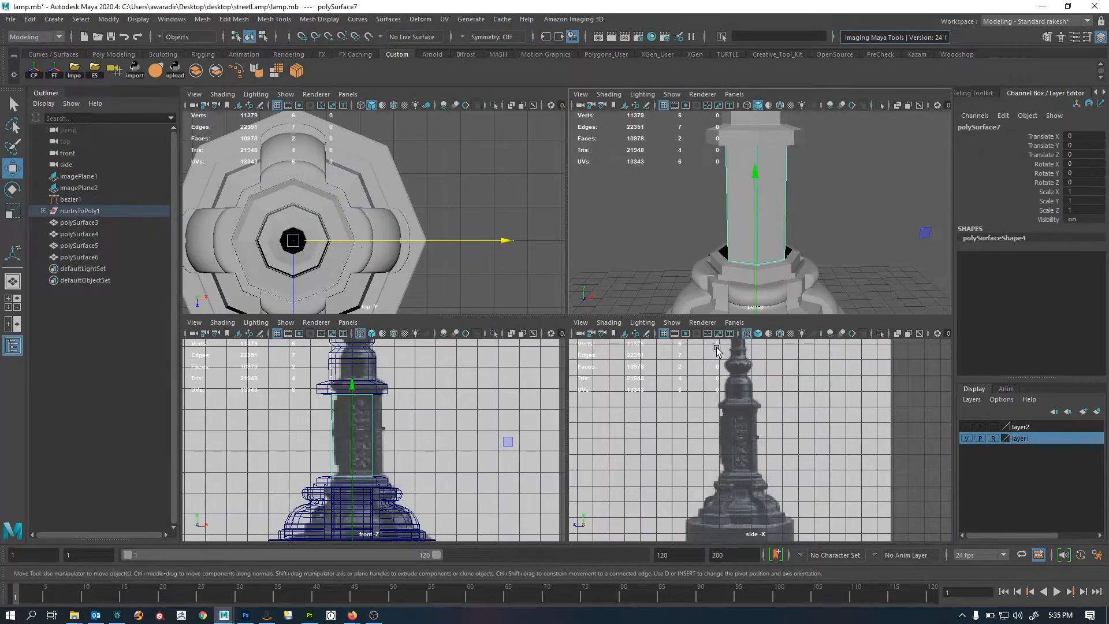
key("space")
key("F11")
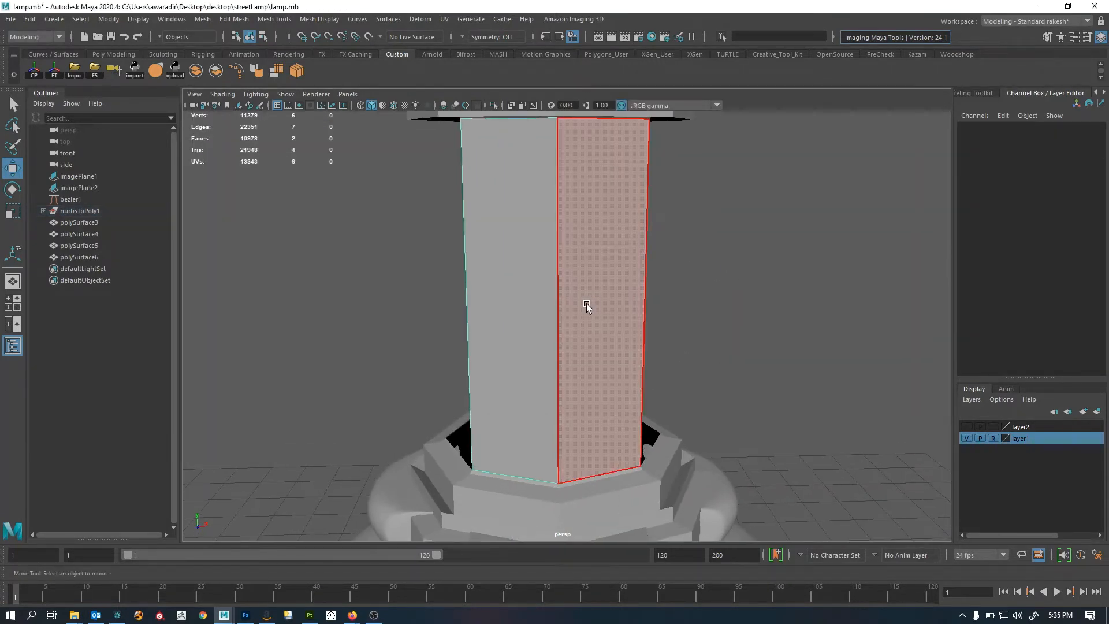
double_click(587, 303)
key("ctrl+e")
scroll(808, 341, "down", 3)
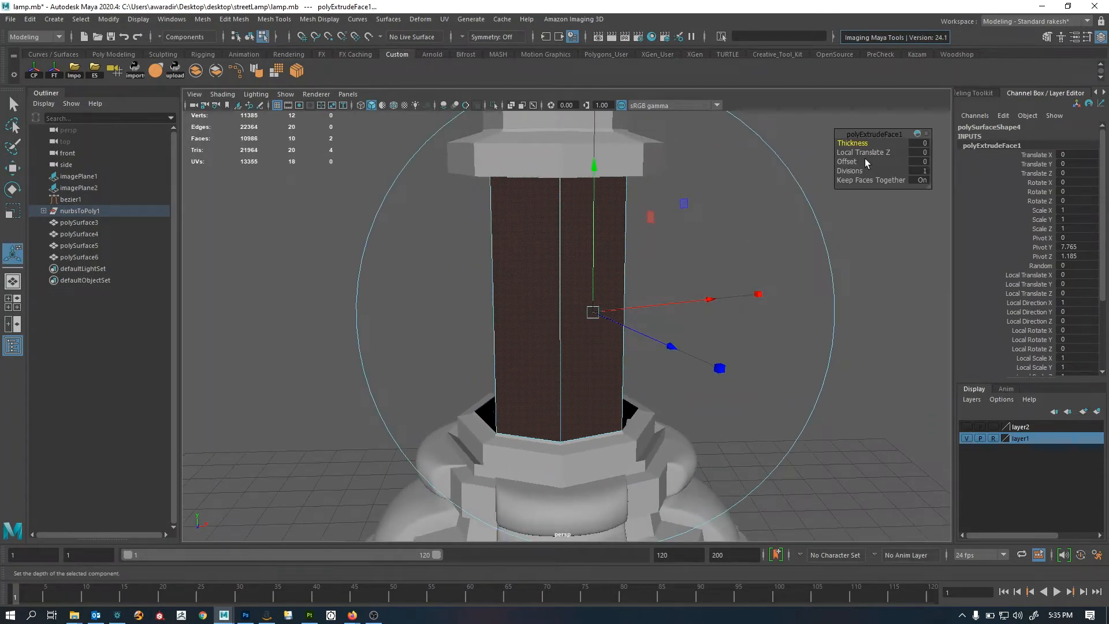
left_click_drag(849, 161, 862, 161)
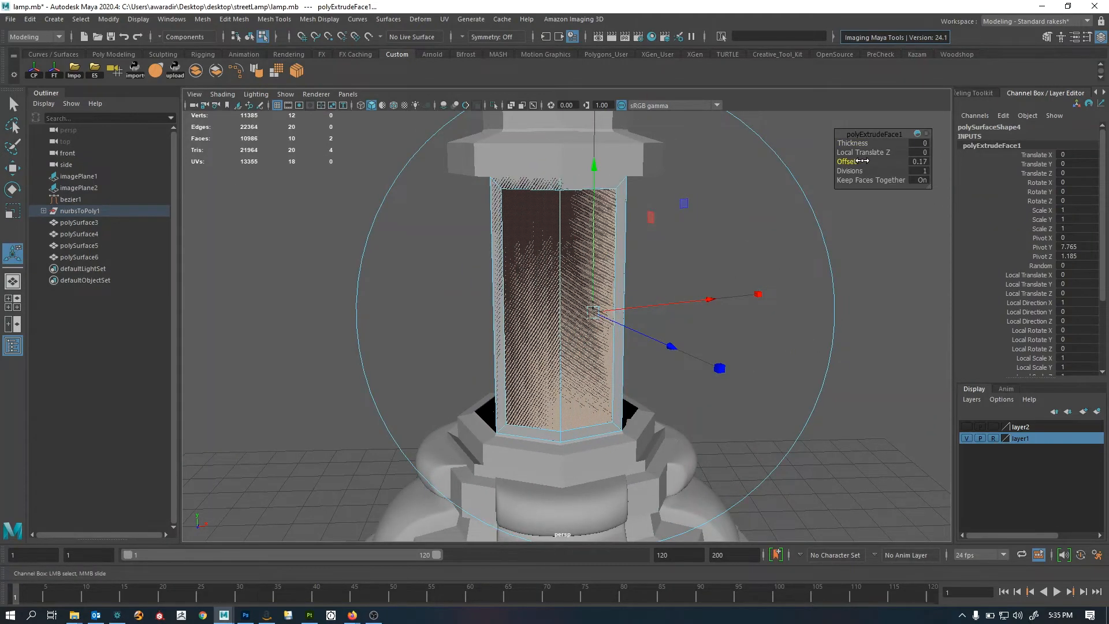
Delete the two duplicate faces lying behind the inset panel and return the piece to object mode
key("shift+period")
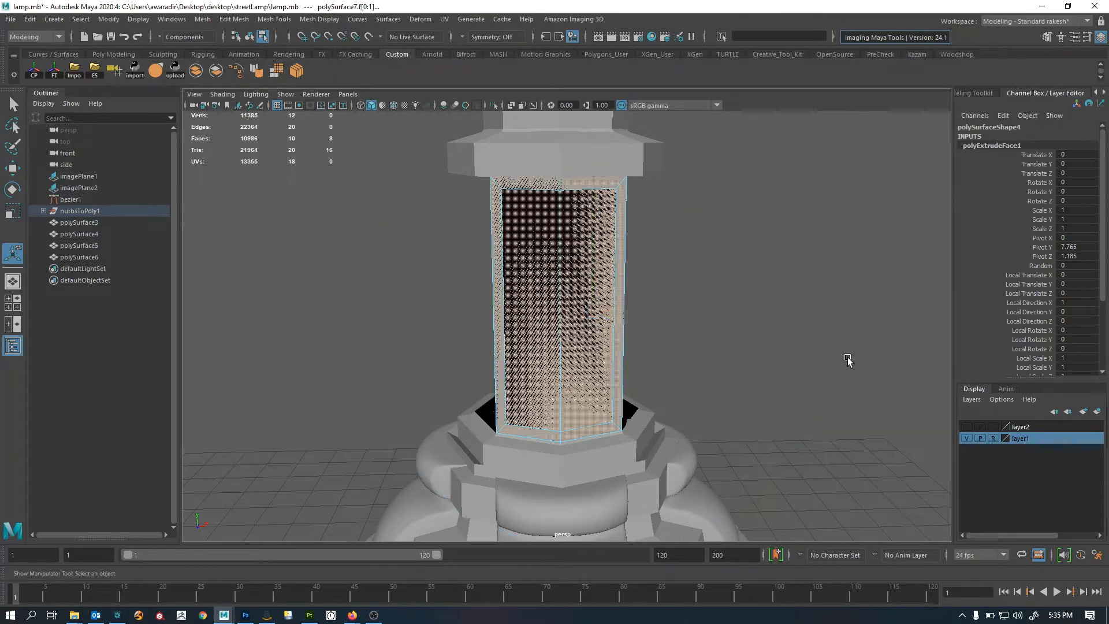
scroll(848, 366, "down", 5)
left_click_drag(428, 346, 464, 330, "alt")
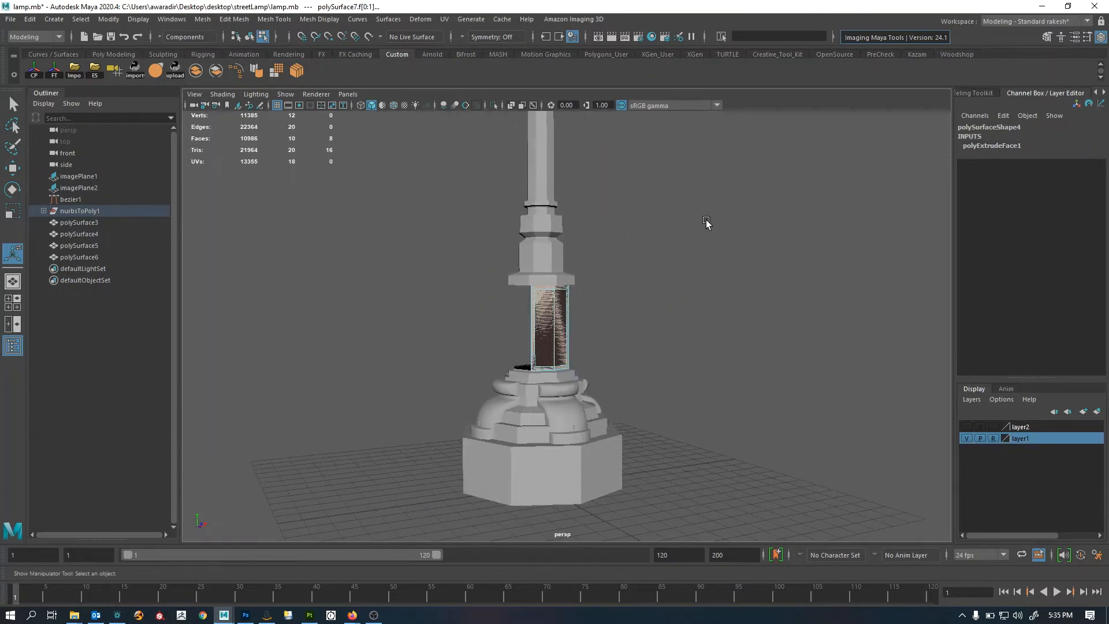
key("Delete")
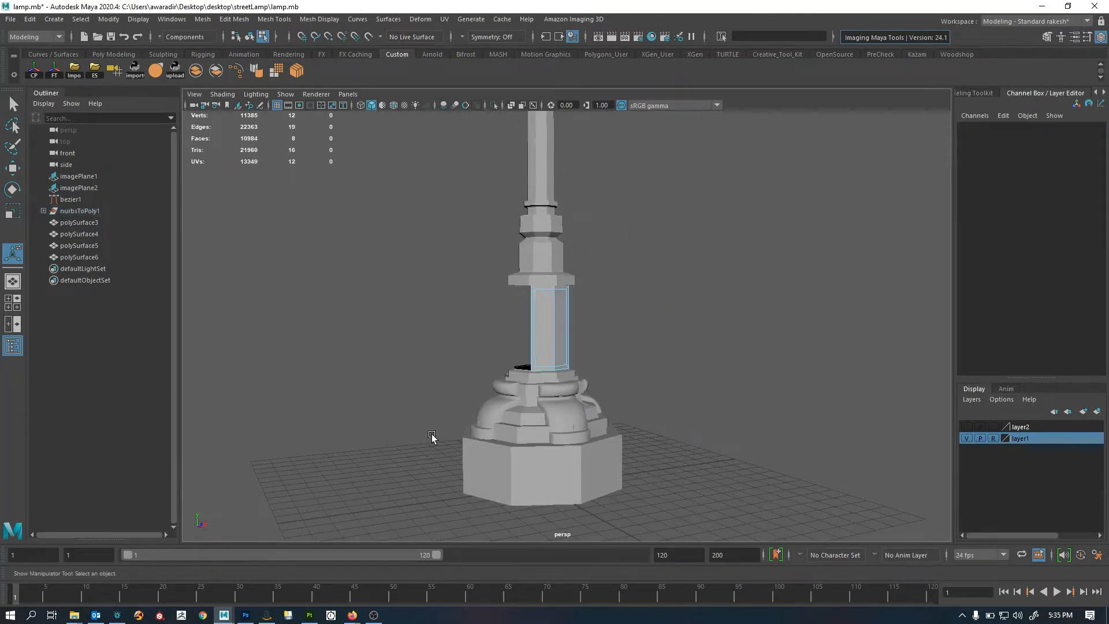
right_click_drag(456, 322, 770, 341, "alt")
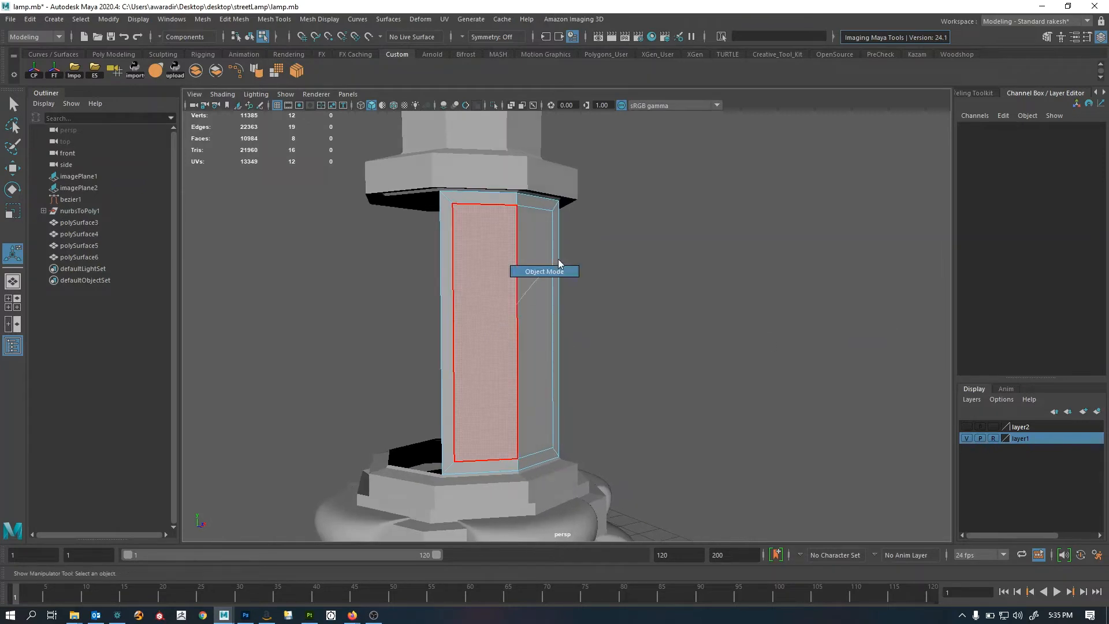
right_click_drag(559, 263, 555, 270)
right_click_drag(607, 314, 580, 341, "alt")
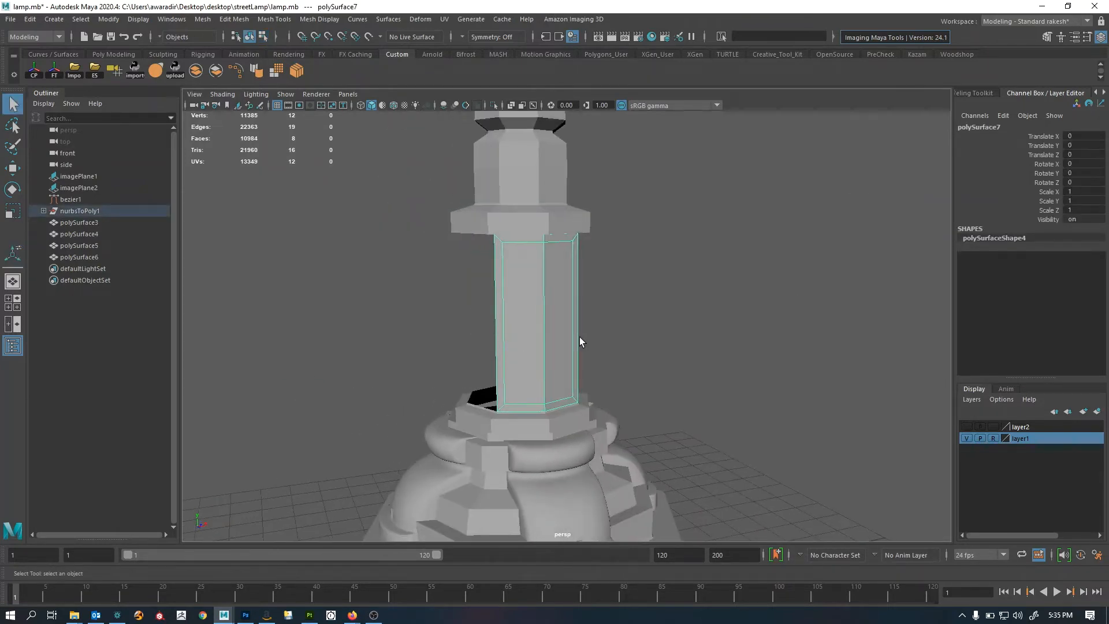
Extrude the two inset front panel faces of the shaft piece, flatten them along Z and set them back into a recess
key("space")
key("space")
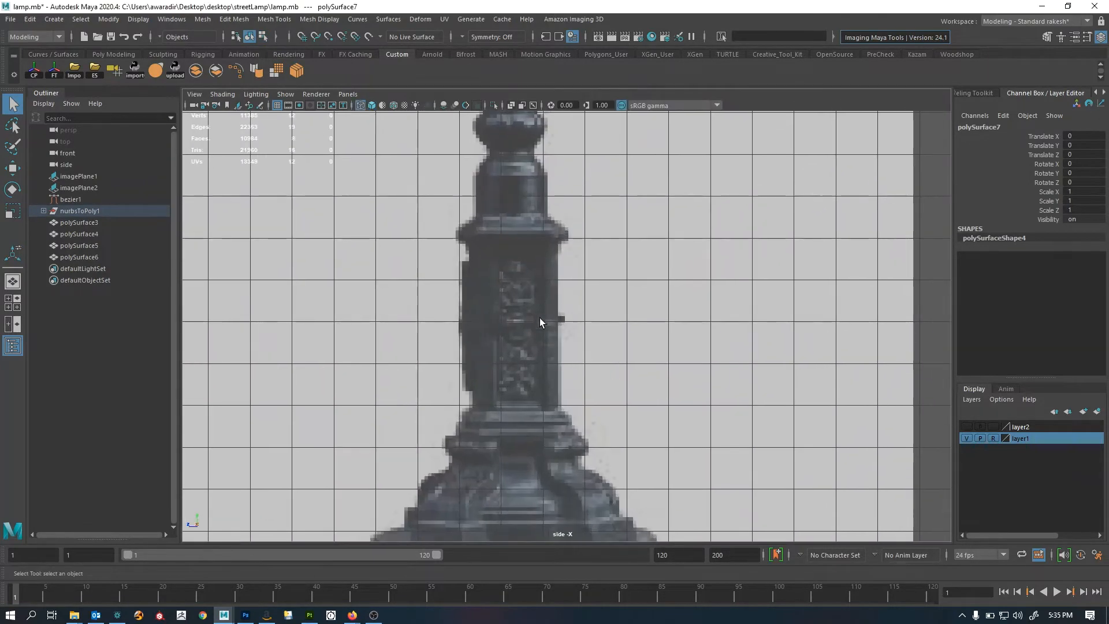
key("space")
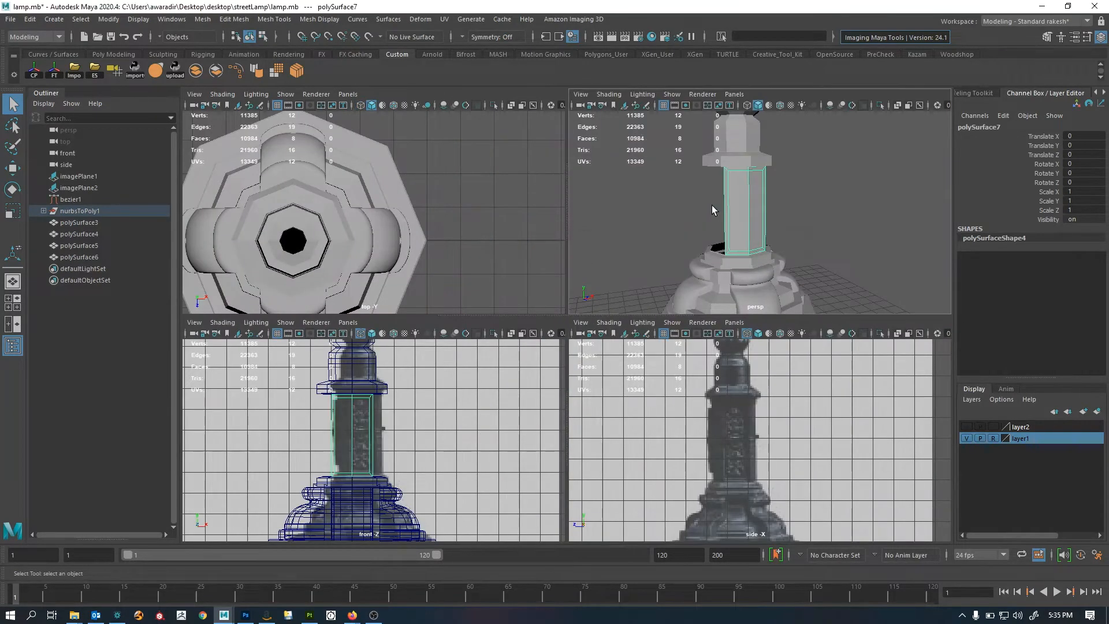
key("space")
right_click_drag(535, 247, 535, 208)
left_click(532, 237)
right_click_drag(693, 246, 700, 391, "ctrl")
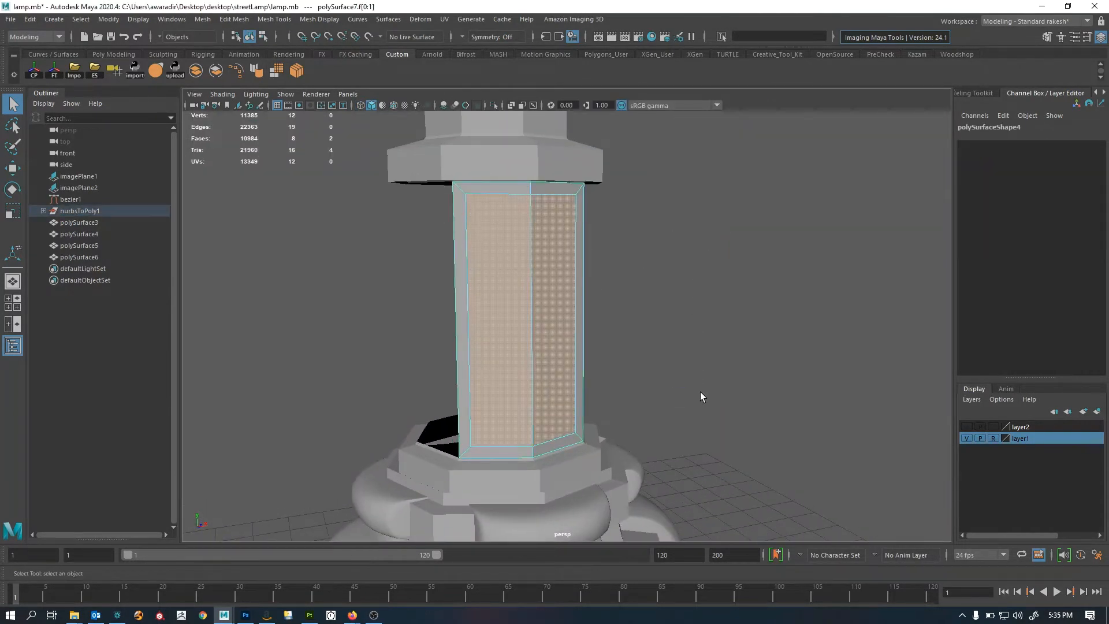
key("ctrl+e")
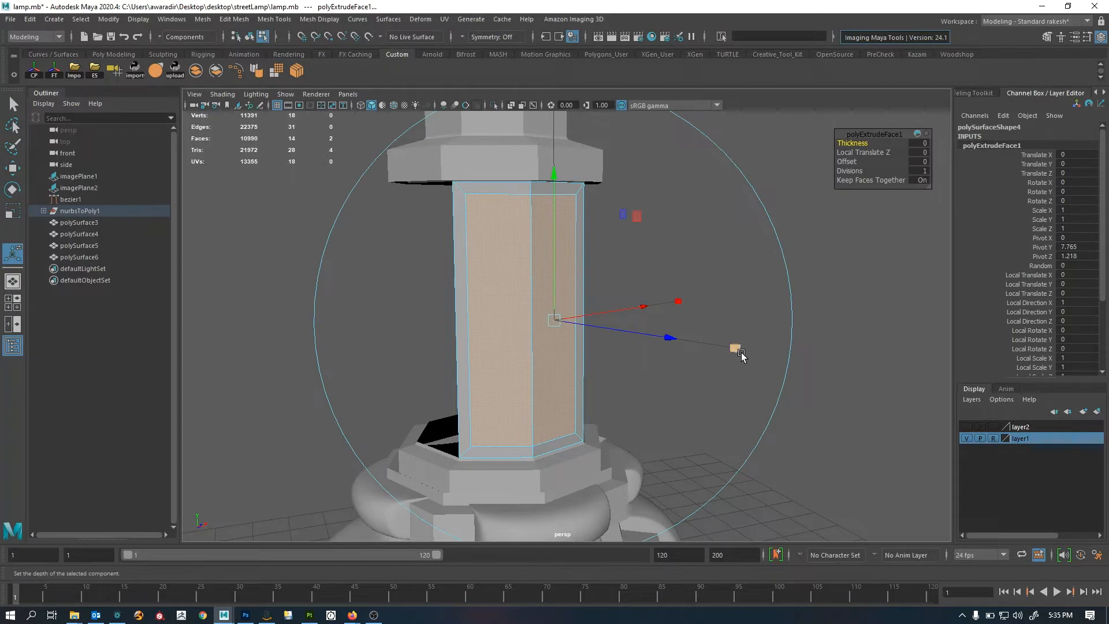
key("w")
left_click_drag(656, 387, 562, 427, "alt")
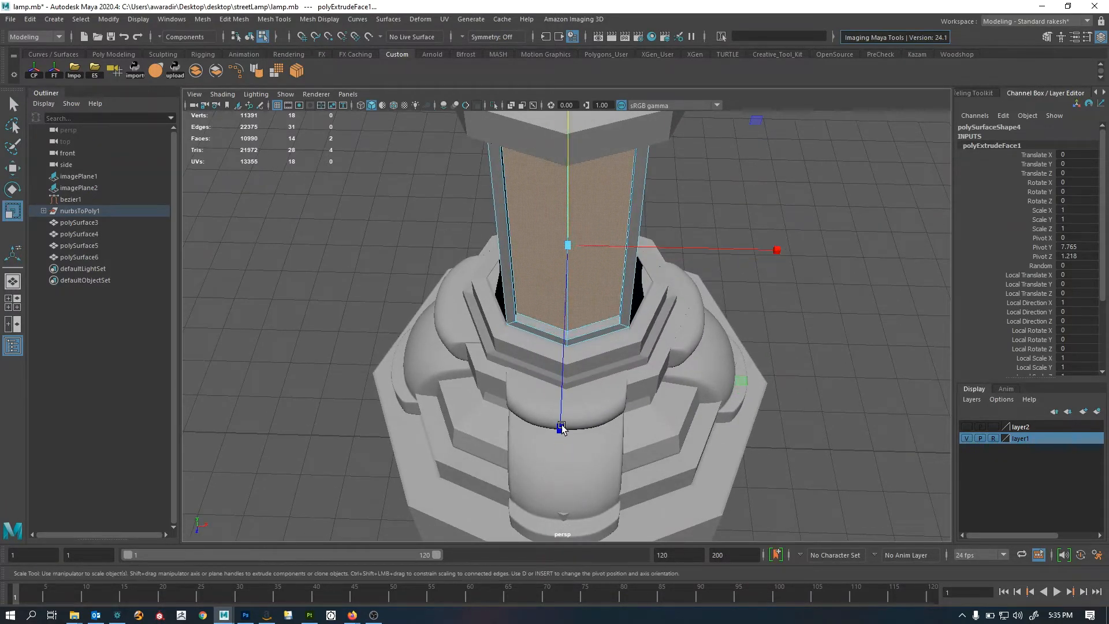
left_click_drag(583, 248, 645, 292, "alt")
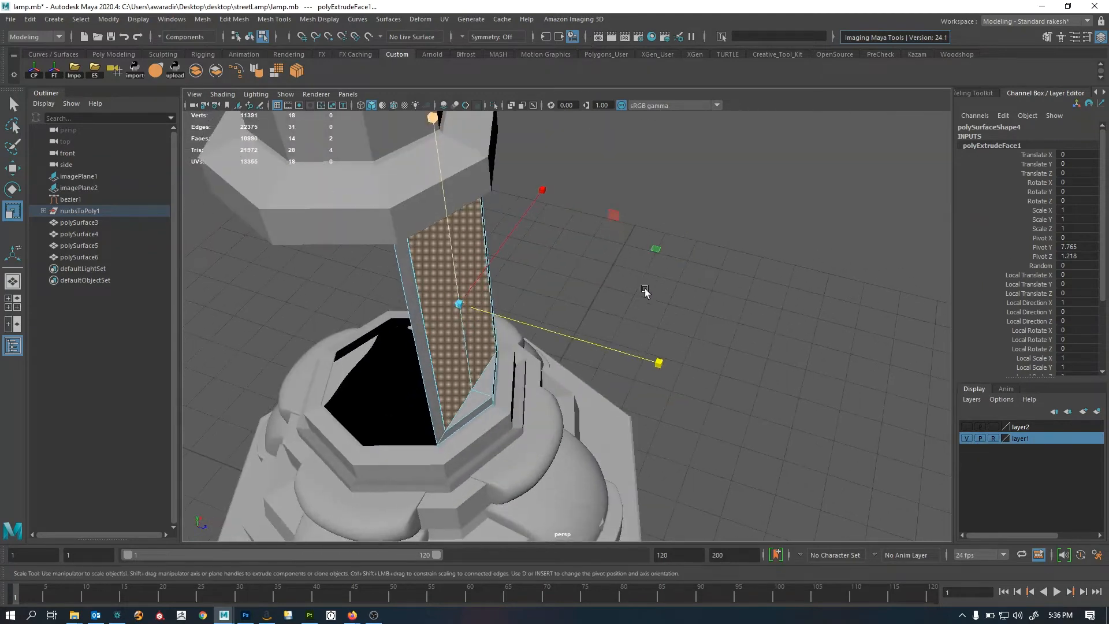
left_click_drag(657, 366, 473, 314)
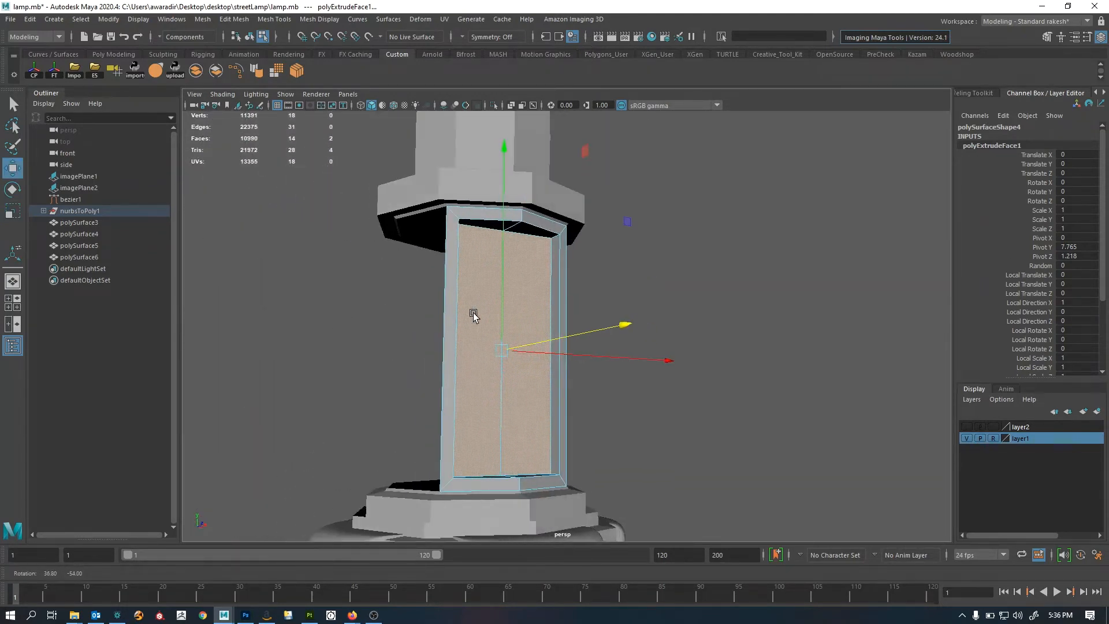
Delete the shaft piece's construction history in object mode and duplicate it as three rotated instances around the vertical axis
right_click_drag(482, 321, 639, 244)
left_click(639, 248)
left_click_drag(638, 250, 556, 335, "alt")
left_click(556, 335)
key("space")
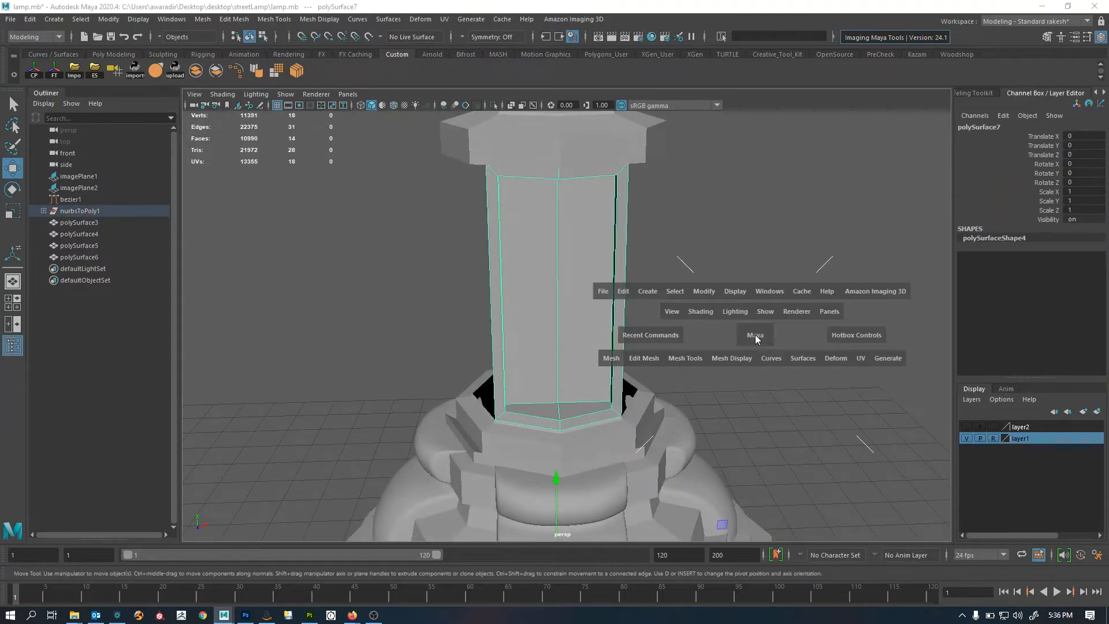
key("space")
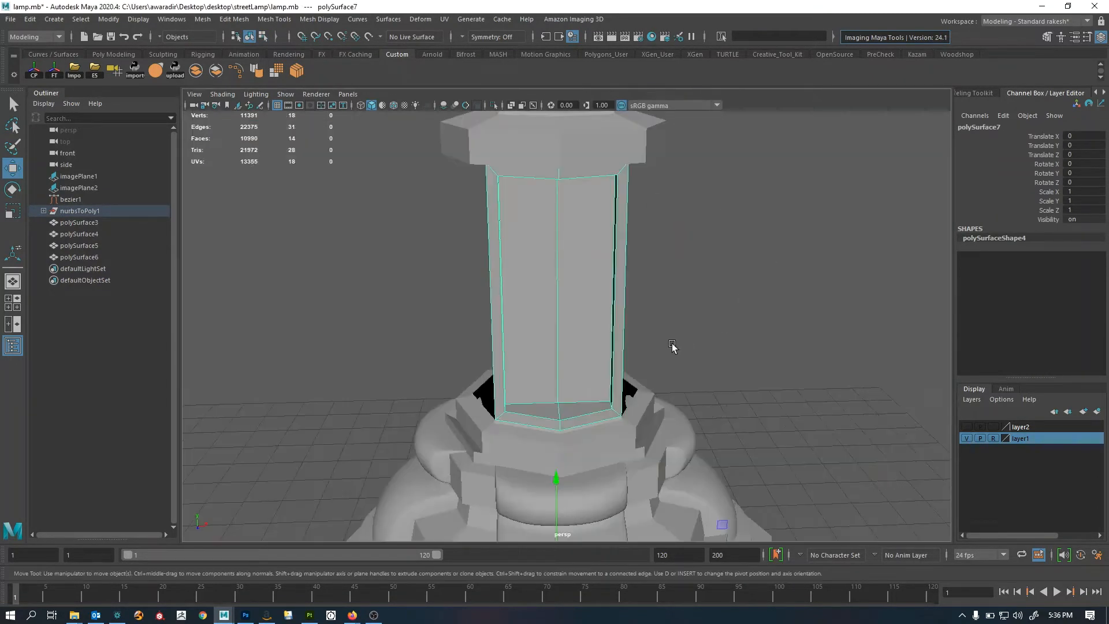
mouse_move(674, 346)
left_mouse_down("alt")
mouse_move(639, 354)
mouse_move(668, 312)
mouse_move(657, 265)
mouse_move(657, 297)
mouse_move(439, 320)
mouse_move(584, 302)
mouse_move(564, 345)
mouse_move(666, 339)
left_mouse_up("alt")
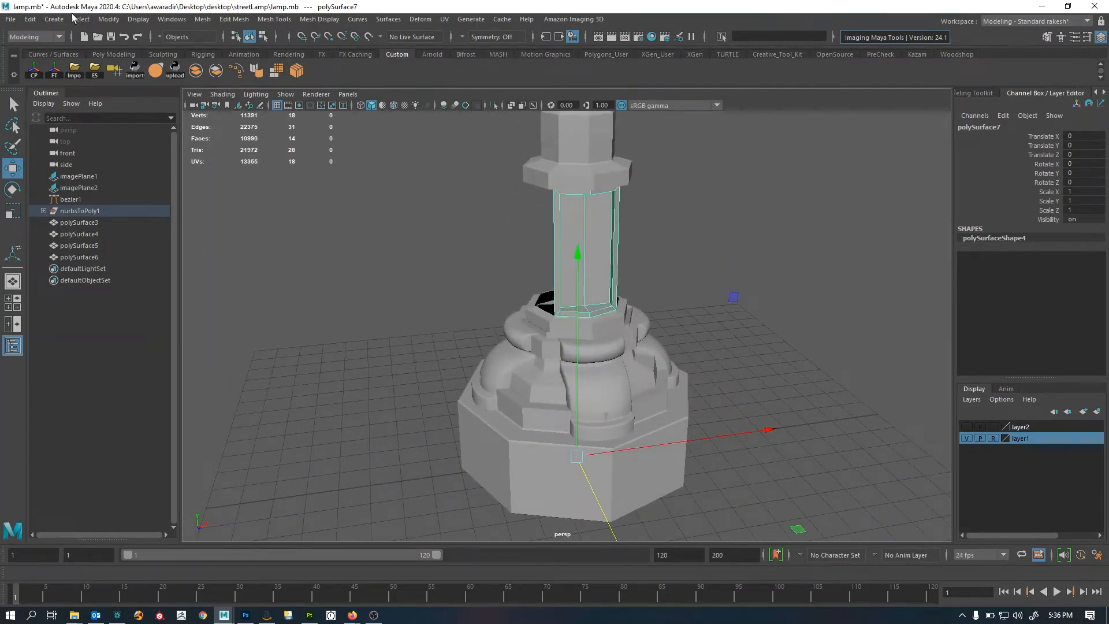
left_click(39, 20)
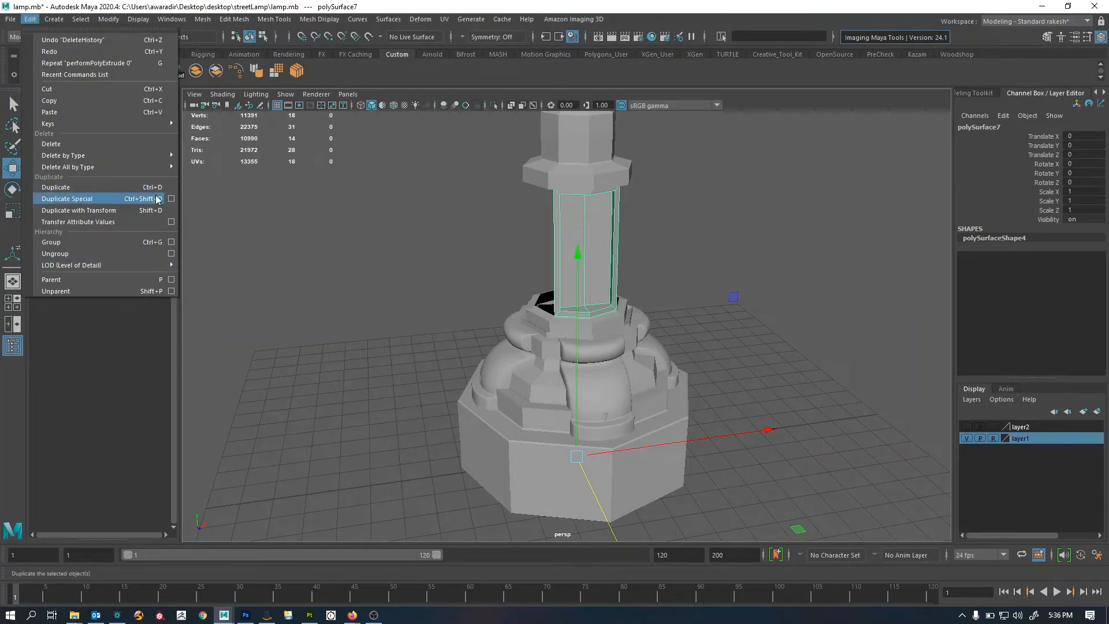
left_click(68, 200)
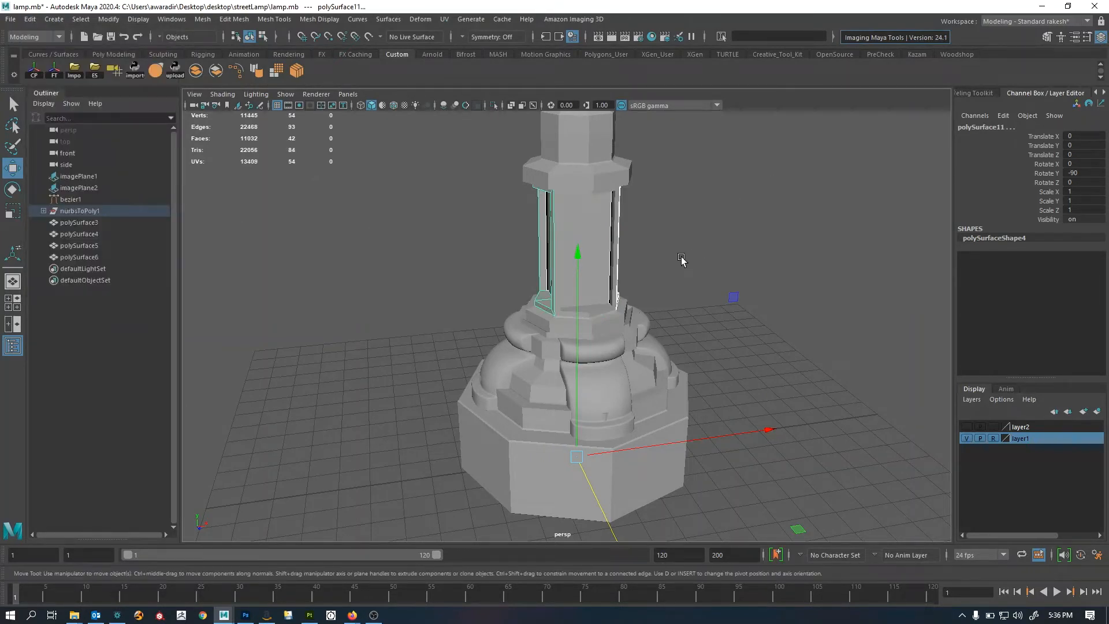
Add the original panel piece to the selected copies and isolate the four pieces
left_click_drag(567, 276, 745, 269, "alt")
right_click_drag(745, 268, 560, 278, "alt")
left_click(554, 276, "shift")
left_click_drag(768, 266, 564, 312, "alt")
key("ctrl+1")
Try to scale the two recessed faces of one panel copy along their width, then clear the selection
left_click_drag(700, 261, 656, 286, "alt")
right_click_drag(656, 285, 656, 319)
left_click(656, 319)
left_click(597, 341, "shift")
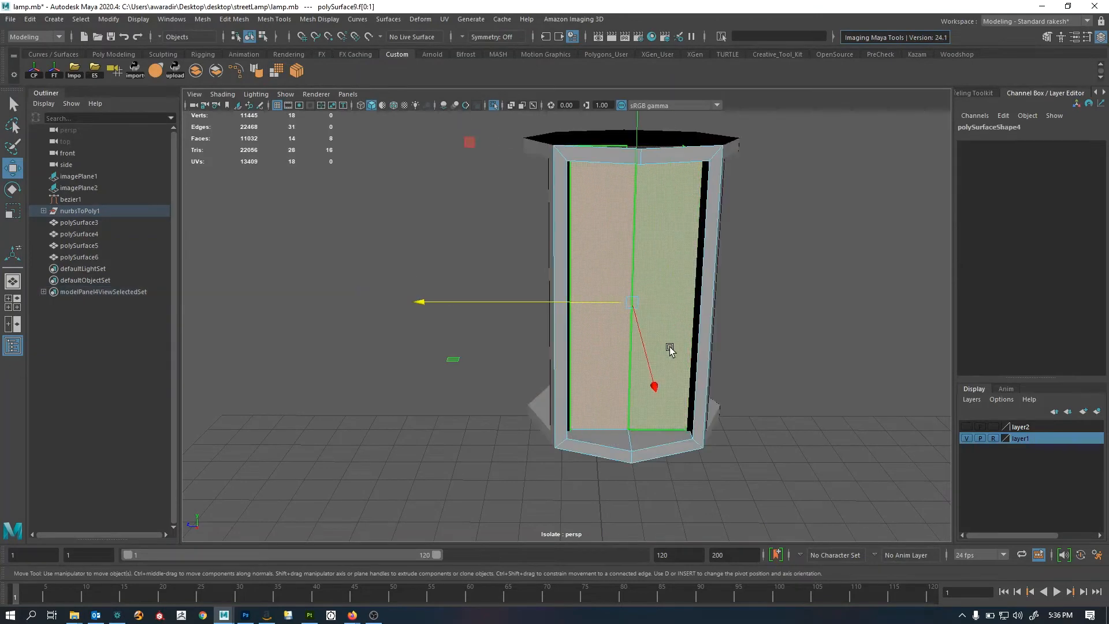
key("r")
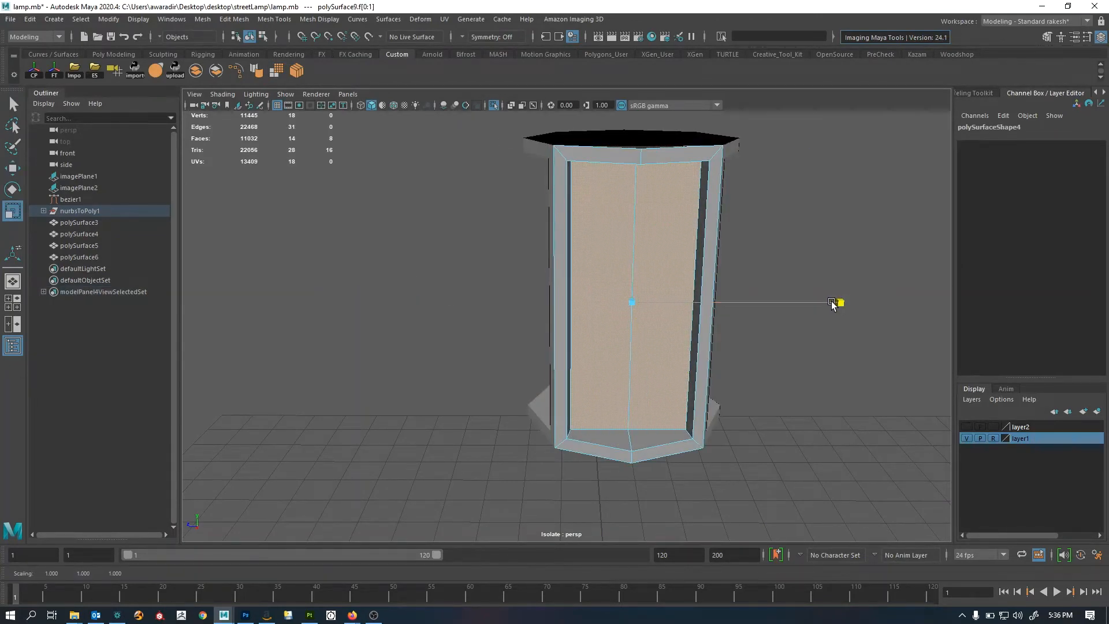
left_click_drag(752, 302, 729, 344, "alt")
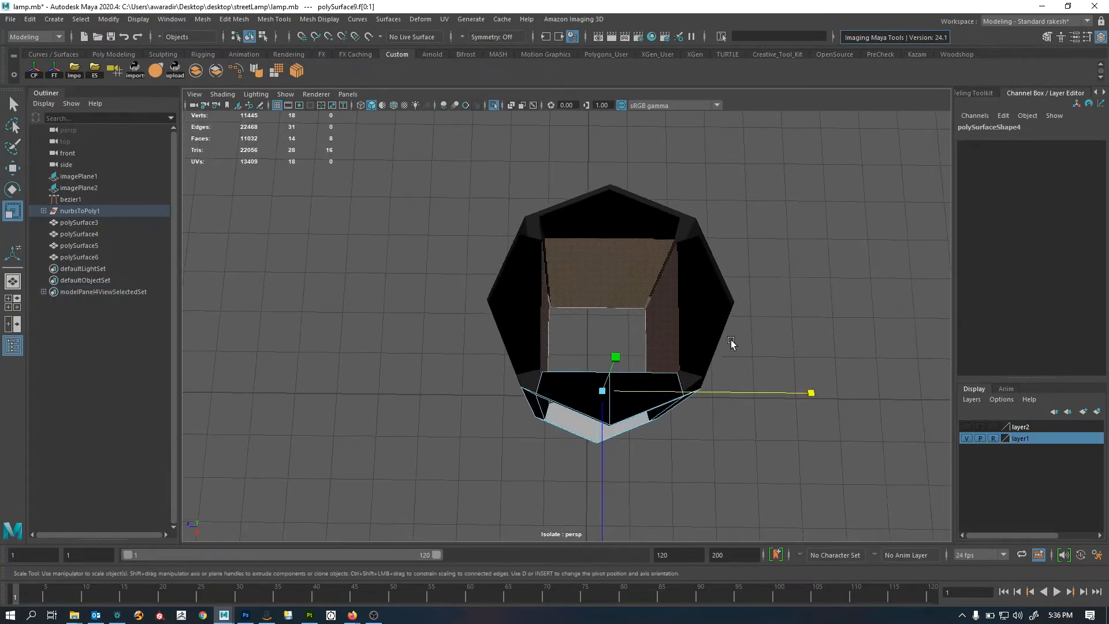
right_click_drag(730, 344, 763, 411, "alt")
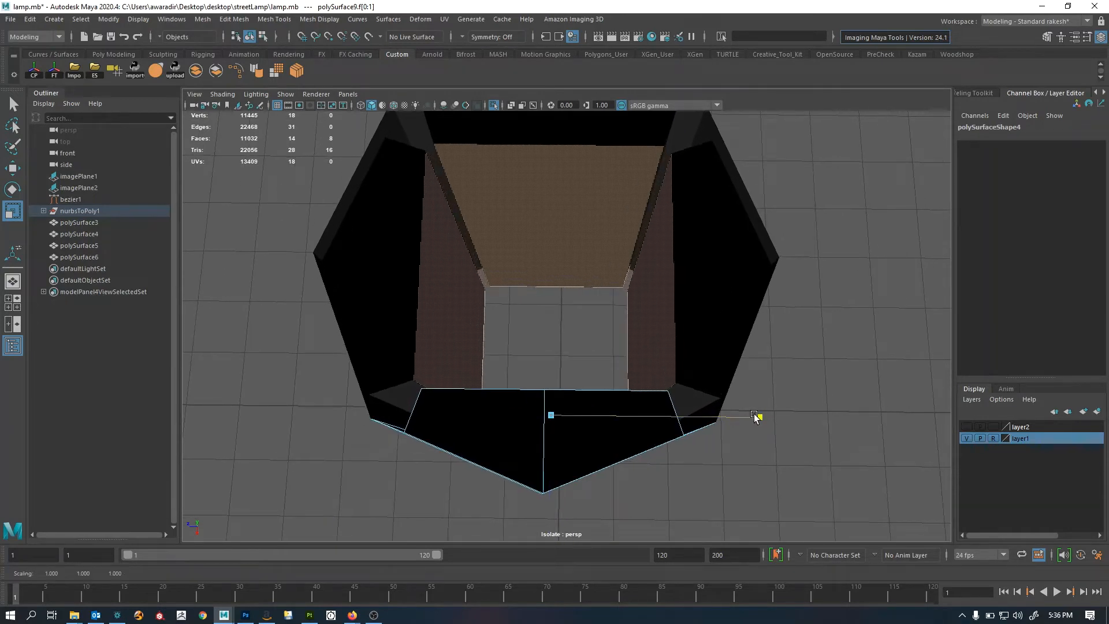
left_click(703, 295)
left_click(873, 304)
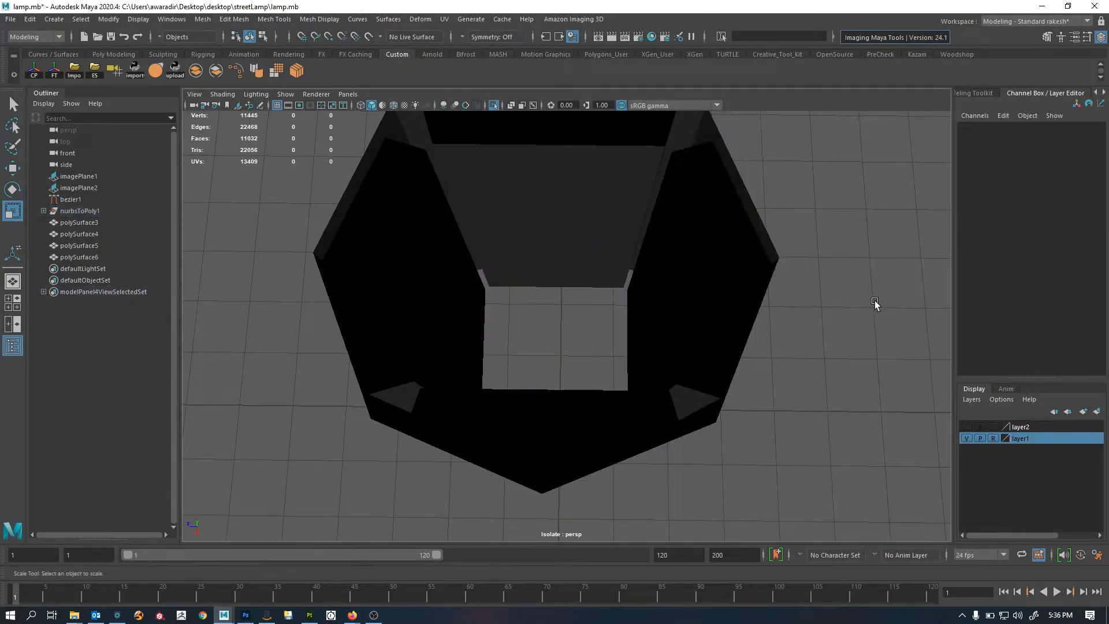
Select all four isolated panel pieces and combine them into one mesh
right_click_drag(873, 304, 635, 254, "alt")
left_click_drag(392, 237, 719, 381)
left_click_drag(777, 370, 792, 322, "alt")
right_click_drag(791, 322, 563, 322, "alt")
left_click_drag(557, 321, 535, 322, "alt")
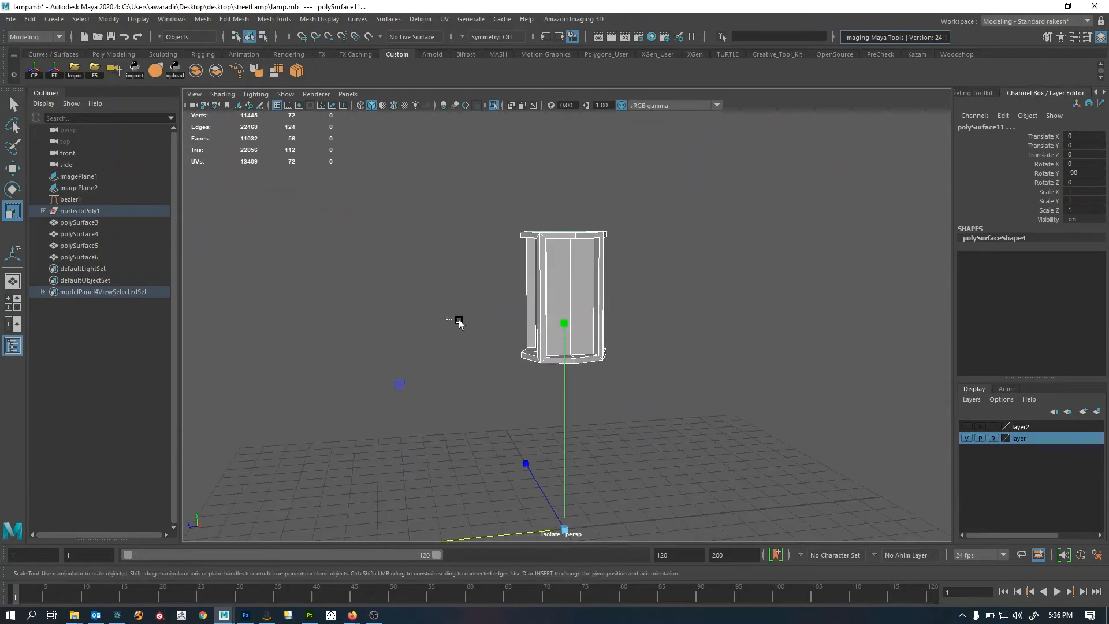
left_click(192, 72)
Merge all vertices of the combined shaft with a distance threshold of 0.01 and return to object mode
right_click_drag(531, 230, 237, 204)
left_click_drag(428, 181, 802, 509)
right_click_drag(685, 265, 682, 204, "shift")
right_click_drag(748, 181, 748, 182, "shift")
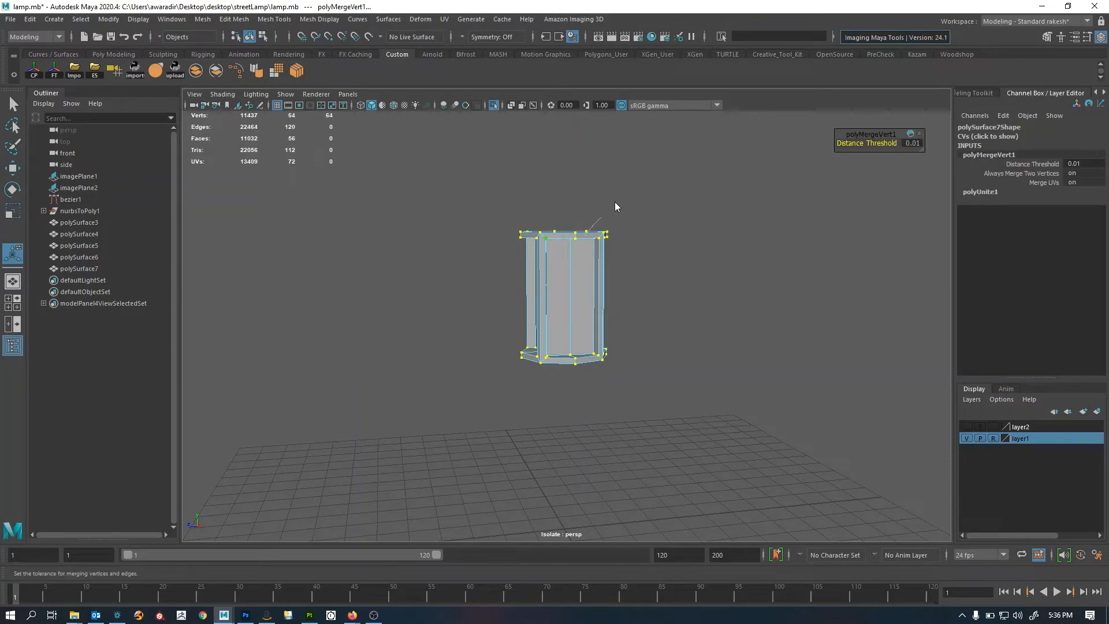
right_click_drag(614, 203, 656, 198)
Preview the combined shaft smoothed, return it to unsmoothed display and exit isolation to show the whole lamp
key("3")
left_click_drag(682, 307, 565, 265, "alt")
left_click(622, 312)
left_click(548, 277)
key("1")
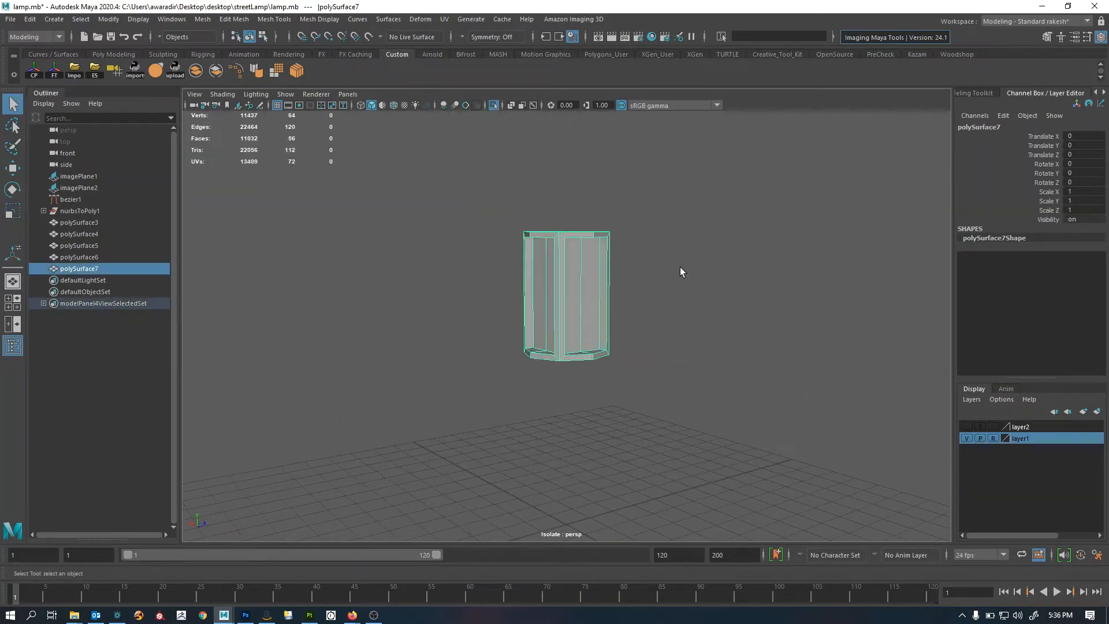
left_click(691, 265)
key("ctrl+1")
scroll(624, 290, "up", 5)
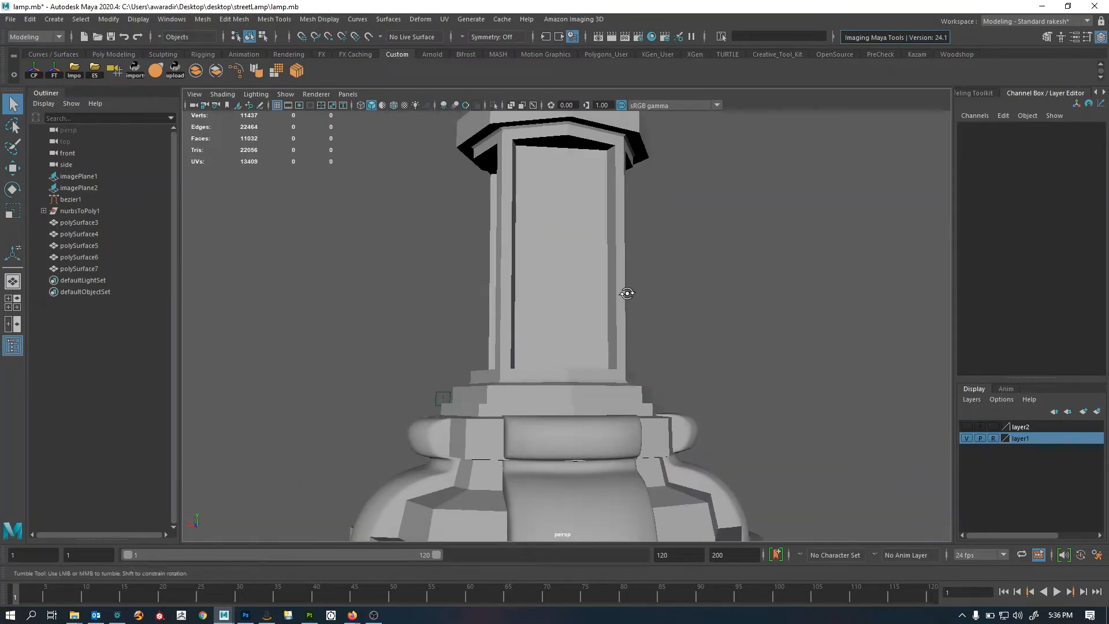
Check the paneled shaft on the lamp and turn on smooth preview for the lamp post
left_click(564, 279)
scroll(597, 293, "up", 2)
left_click_drag(597, 294, 572, 307, "alt")
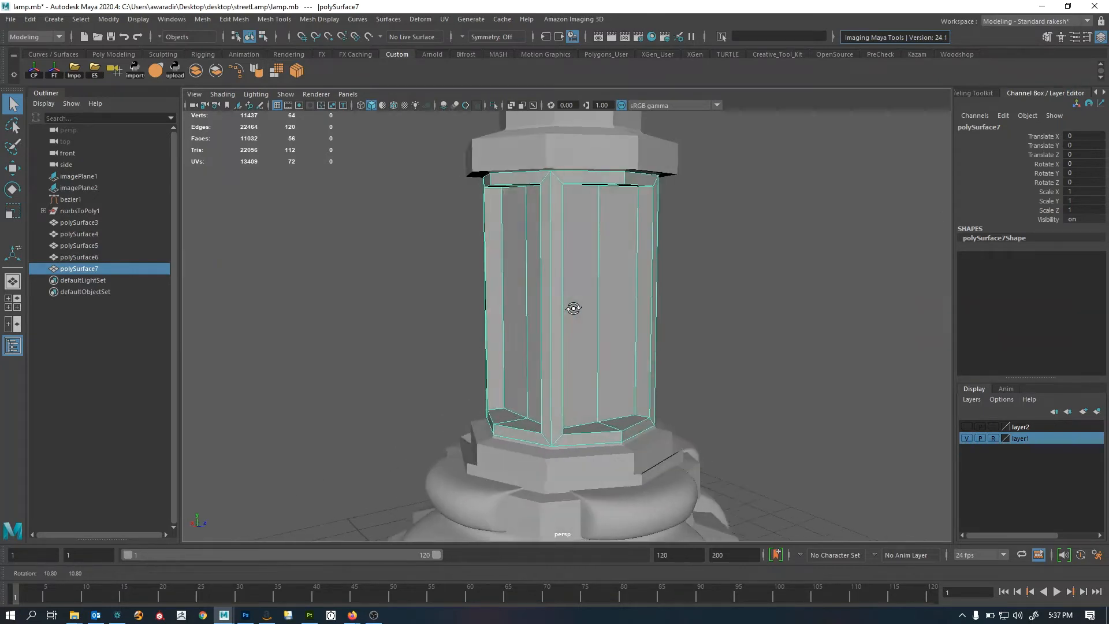
right_click_drag(571, 307, 353, 306, "alt")
left_click(353, 307)
left_click_drag(566, 349, 582, 350, "alt")
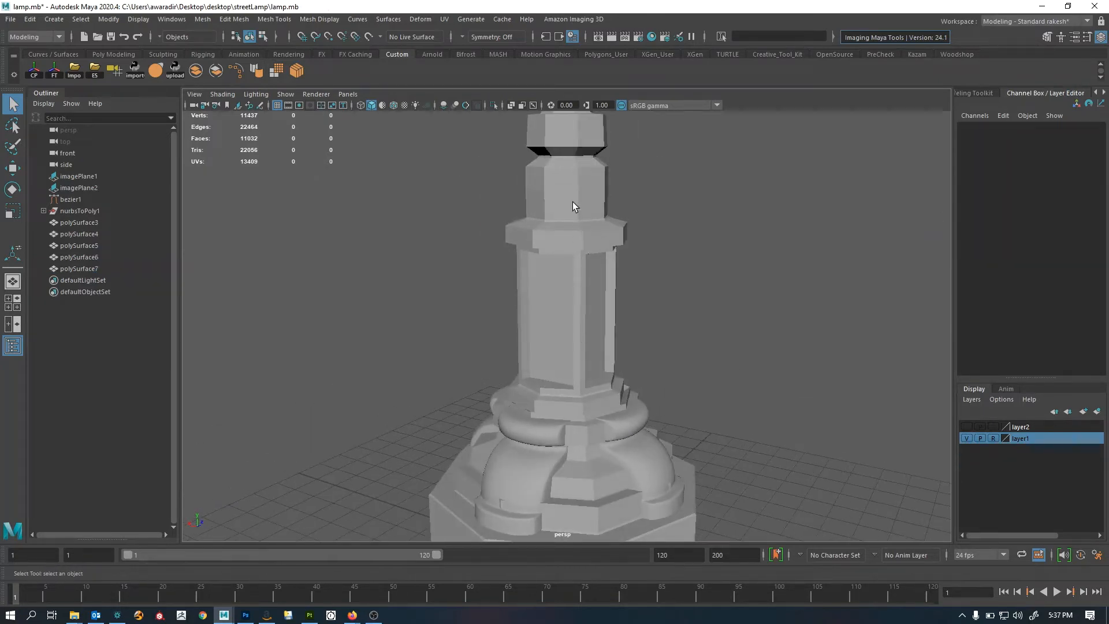
left_click(573, 206)
key("3")
left_click(637, 280)
Inspect how the paneled shaft fits beneath the smoothed collar and compare it with the reference views
left_click_drag(637, 280, 656, 307, "alt")
right_click_drag(656, 306, 847, 332, "alt")
left_click_drag(847, 332, 665, 322, "alt")
right_click_drag(664, 323, 755, 315, "alt")
left_click(580, 292)
left_click_drag(580, 292, 571, 348, "alt")
key("space")
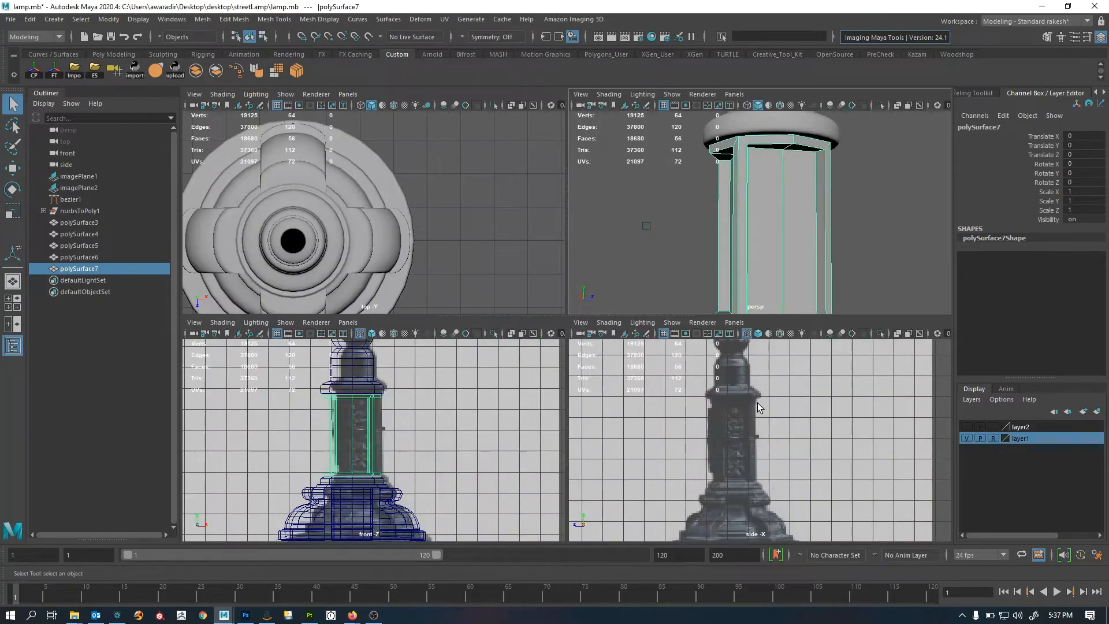
key("space")
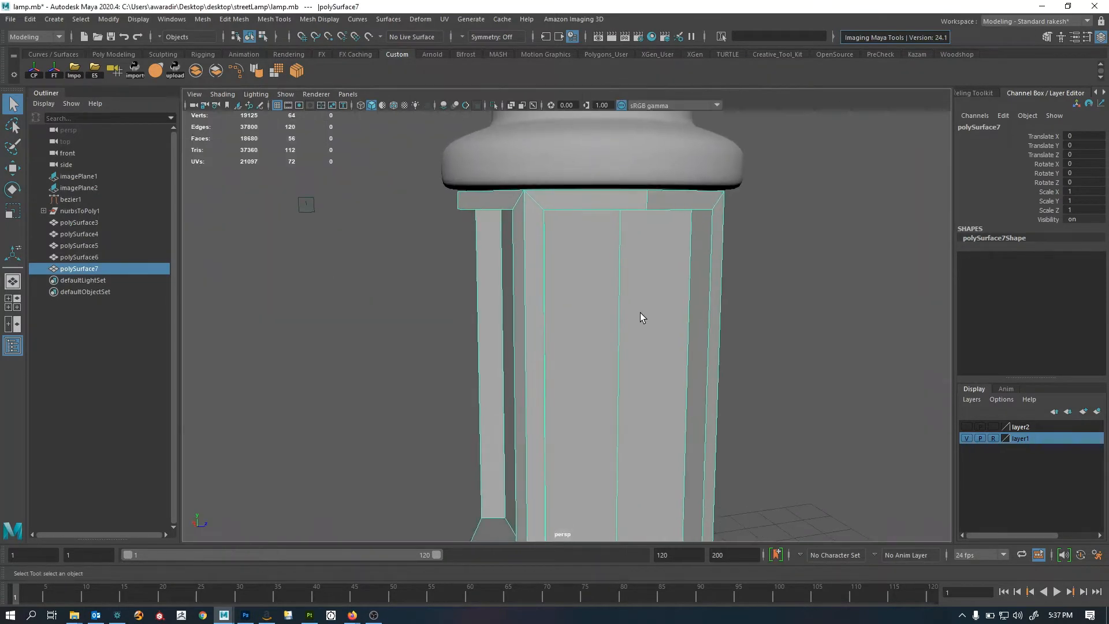
Scale the shaft's top and bottom border edge loops vertically to meet the collars, then return to object mode
right_click_drag(616, 206, 614, 188)
double_click(614, 187)
middle_click_drag(613, 479, 615, 311, "alt")
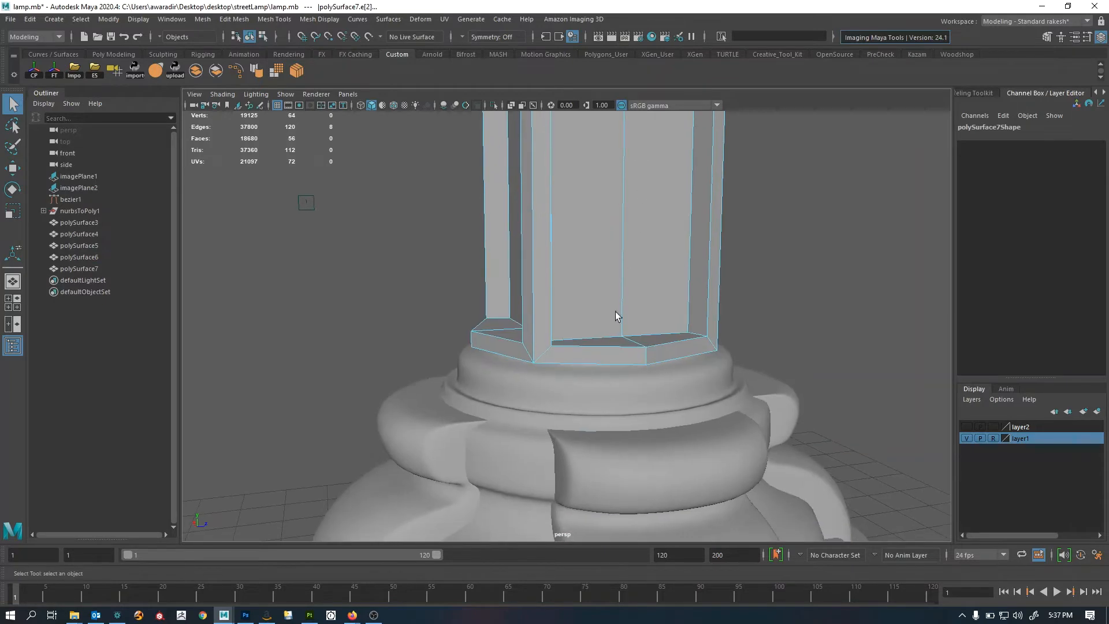
double_click(590, 355, "shift")
key("r")
left_click_drag(743, 350, 587, 236, "alt")
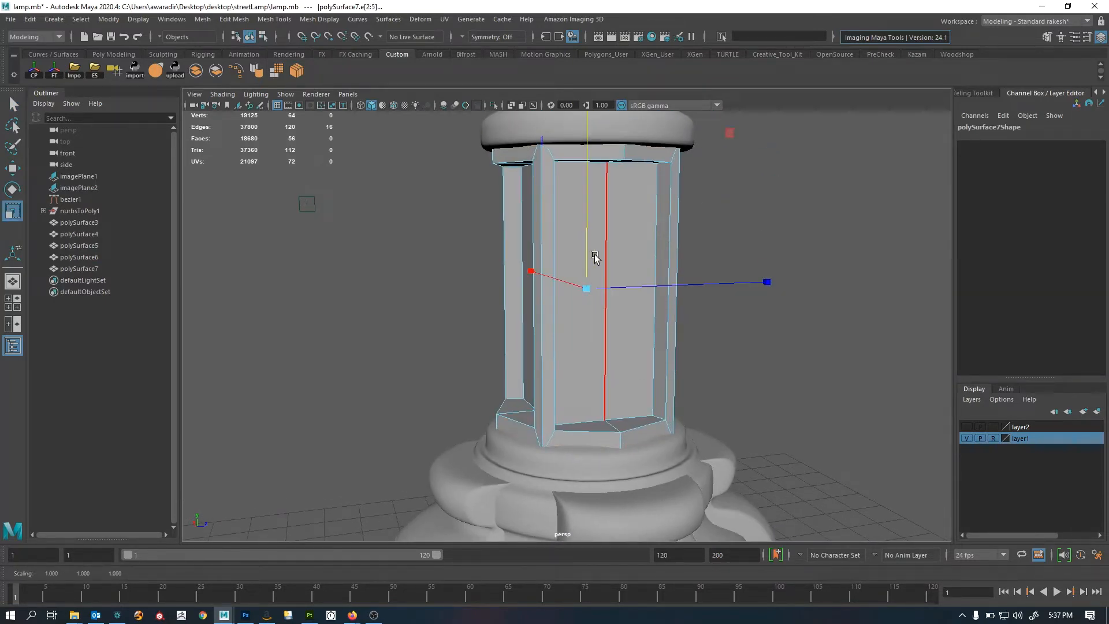
right_click_drag(579, 267, 724, 203)
left_click(726, 211)
Examine the paneled shaft up close and from a distance together with the smoothed base and post
right_click_drag(714, 223, 407, 301, "alt")
left_click_drag(407, 302, 563, 322, "alt")
right_click_drag(563, 321, 857, 304, "alt")
left_click(602, 299)
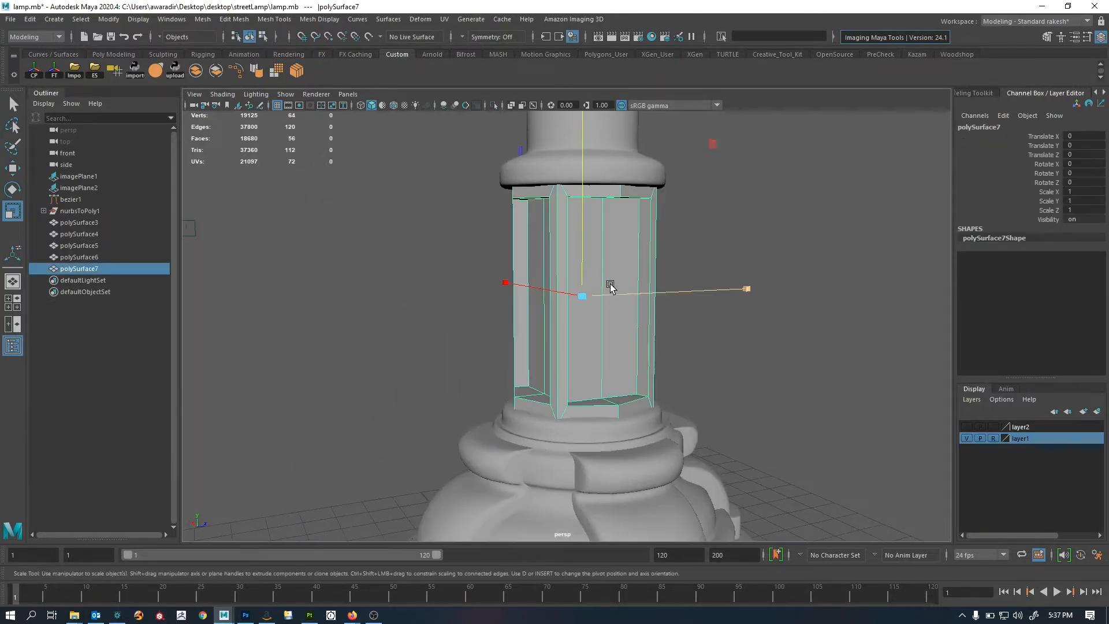
left_click_drag(675, 357, 791, 302, "alt")
left_click(792, 302)
right_click_drag(792, 302, 485, 289, "alt")
left_click_drag(485, 290, 584, 312, "alt")
right_click_drag(584, 311, 253, 317, "alt")
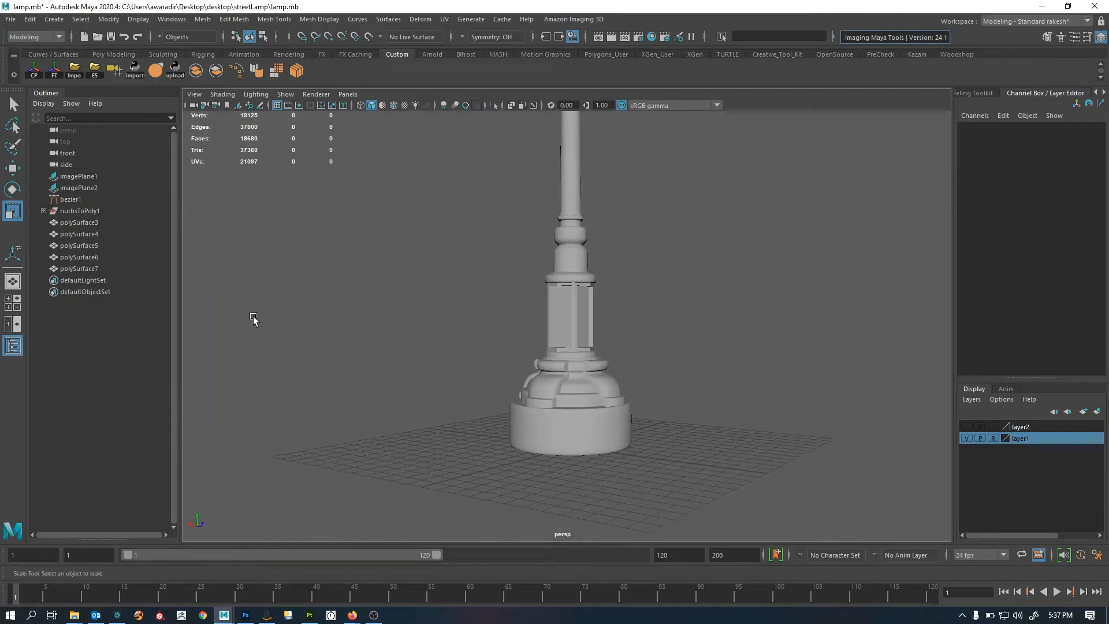
left_click_drag(664, 328, 649, 379, "alt")
right_click_drag(648, 379, 556, 315, "alt")
Examine the side reference from the base up to the scroll brackets, crossbar and lanterns
key("space")
key("space")
middle_click_drag(547, 235, 559, 293, "alt")
right_click_drag(574, 283, 329, 254, "alt")
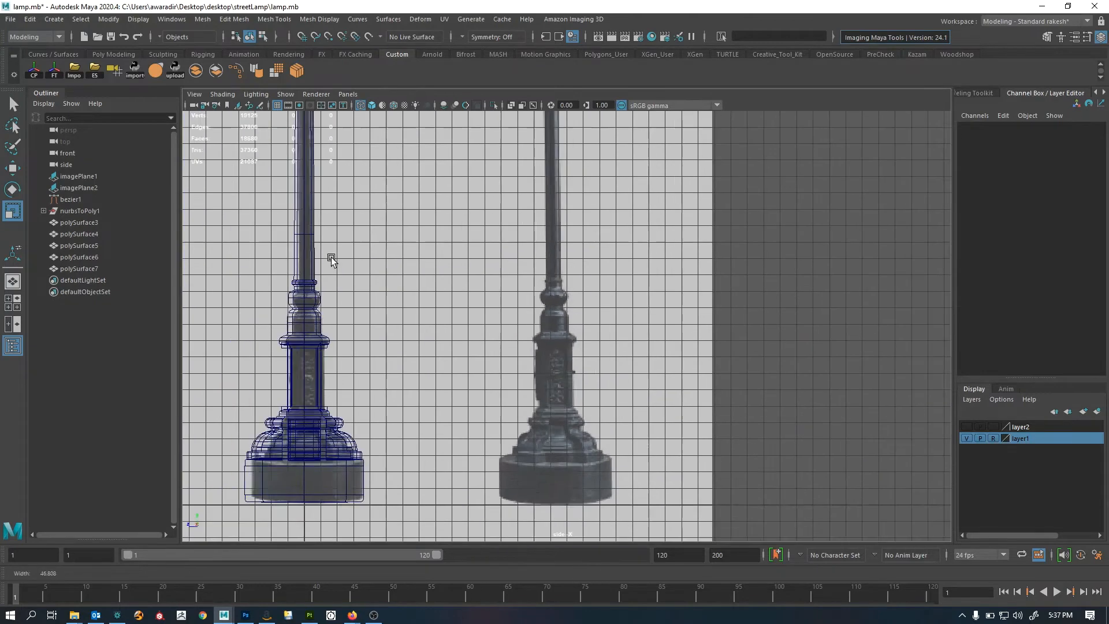
middle_click_drag(329, 255, 606, 346, "alt")
right_click_drag(607, 347, 697, 404, "alt")
middle_click_drag(697, 405, 690, 290, "alt")
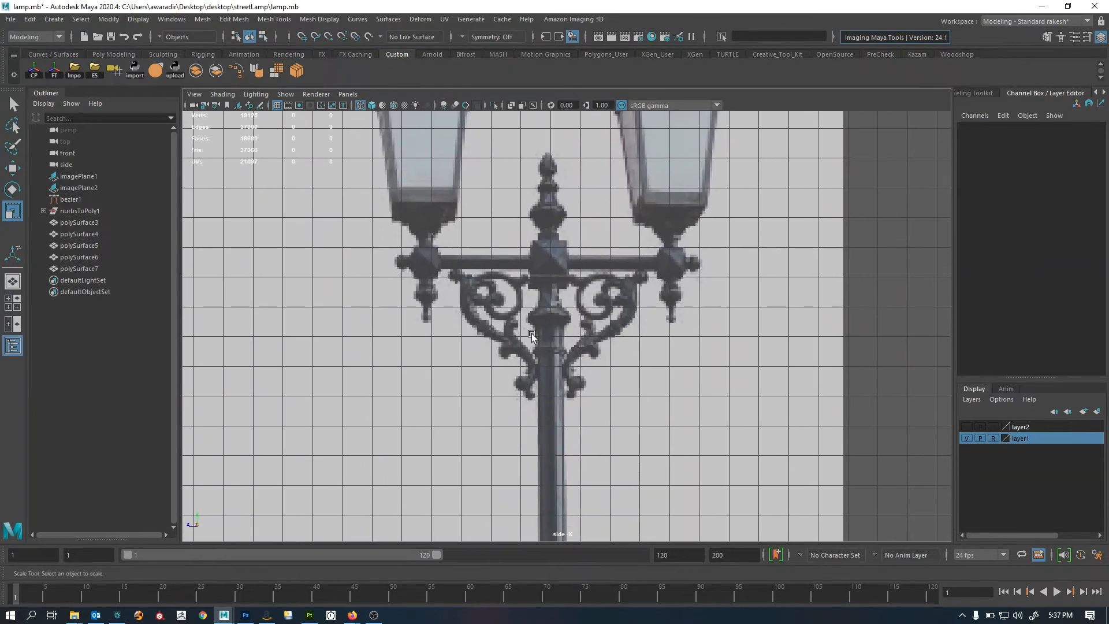
right_click_drag(789, 290, 584, 362, "alt")
middle_click_drag(584, 361, 673, 349, "alt")
right_click_drag(674, 349, 802, 389, "alt")
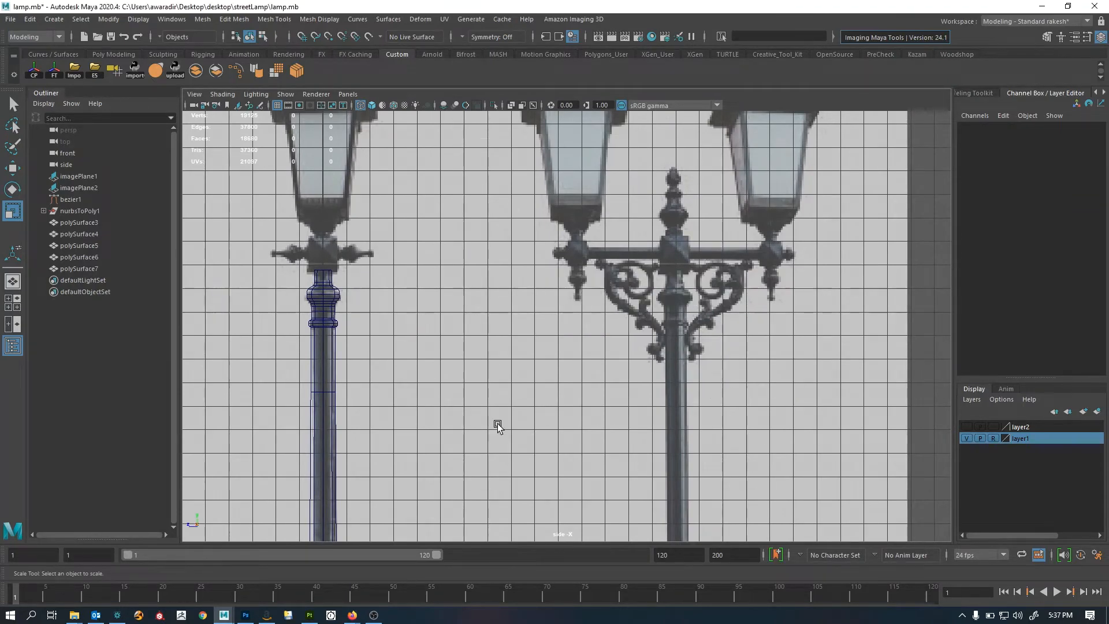
Create a polygon cylinder in the front view for the hub at the centre of the crossbar
key("space")
key("space")
right_click_drag(522, 411, 456, 245, "alt")
middle_click_drag(456, 245, 574, 341, "alt")
right_click_drag(574, 341, 783, 300, "alt")
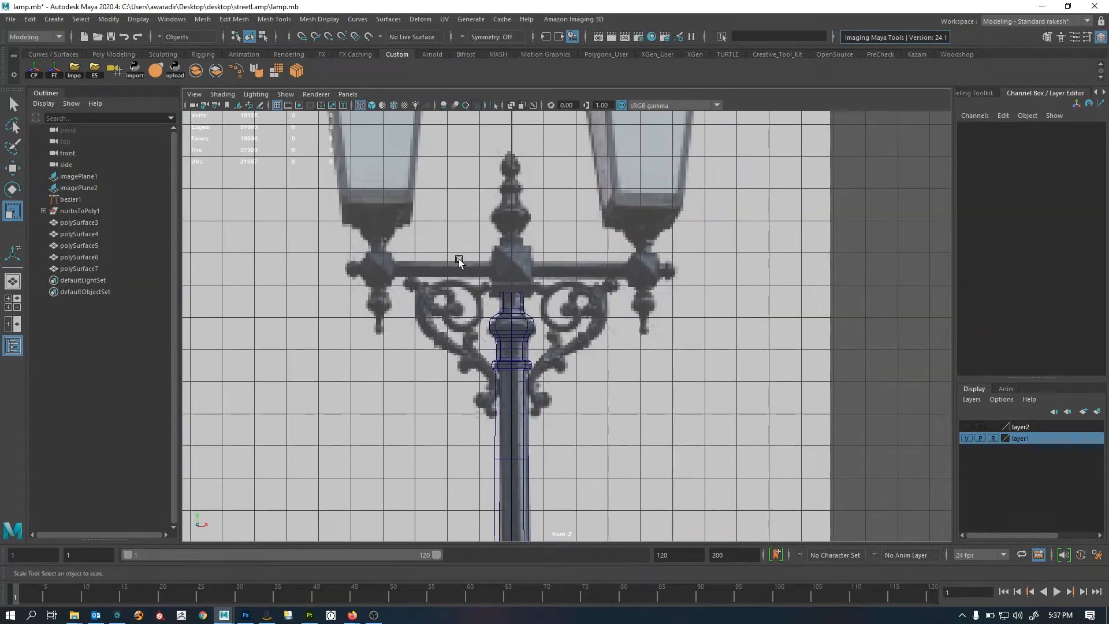
right_click_drag(532, 287, 456, 295, "alt")
right_click_drag(836, 302, 859, 287, "shift")
Raise the cylinder to Translate Y 34.675, over the crossbar's central hub in the front reference
right_click_drag(630, 370, 348, 375, "alt")
middle_click_drag(347, 375, 346, 327, "alt")
key("w")
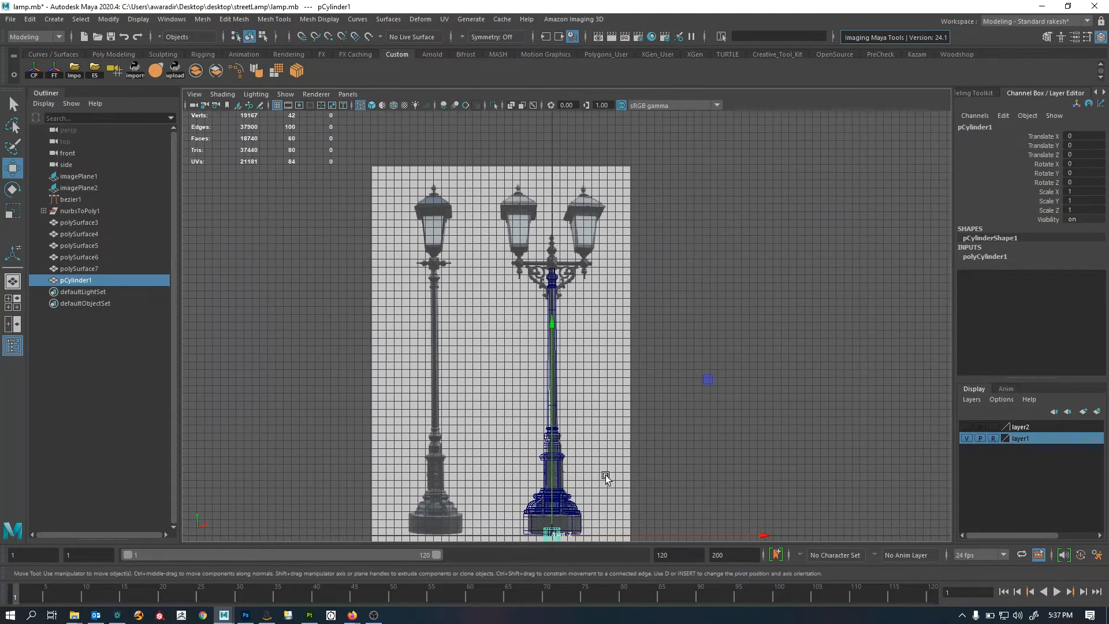
middle_click_drag(604, 475, 612, 201, "shift")
key("f")
right_click_drag(473, 280, 447, 309, "alt")
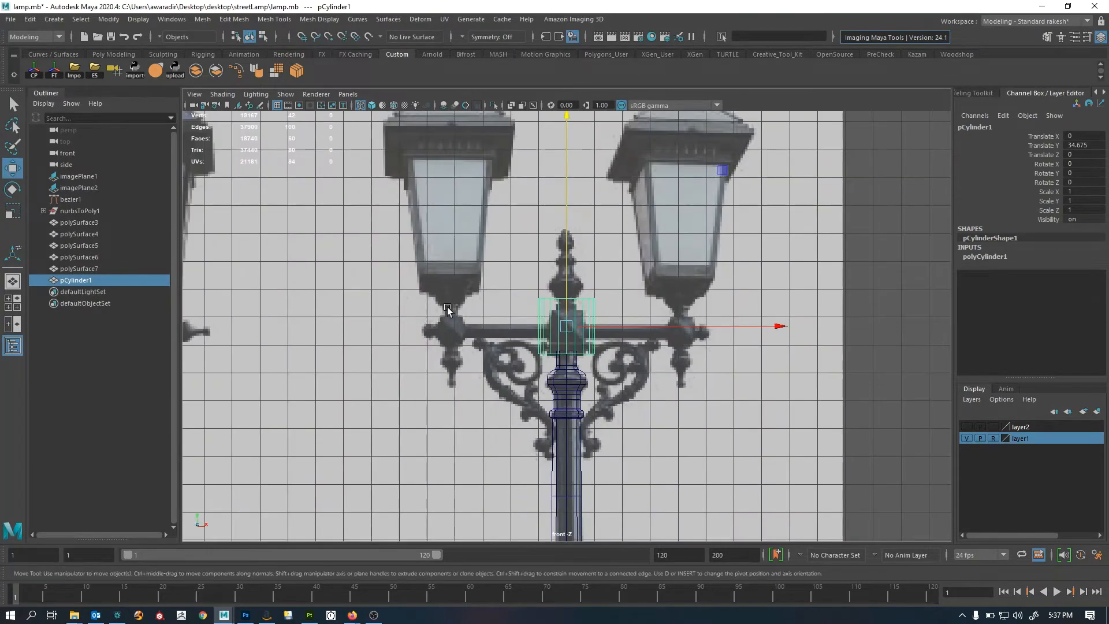
Rotate the cylinder to -90 about Z so it lies sideways, and scale it uniformly to 0.313
key("e")
left_click_drag(713, 173, 743, 258)
right_click_drag(663, 323, 687, 354, "alt")
key("r")
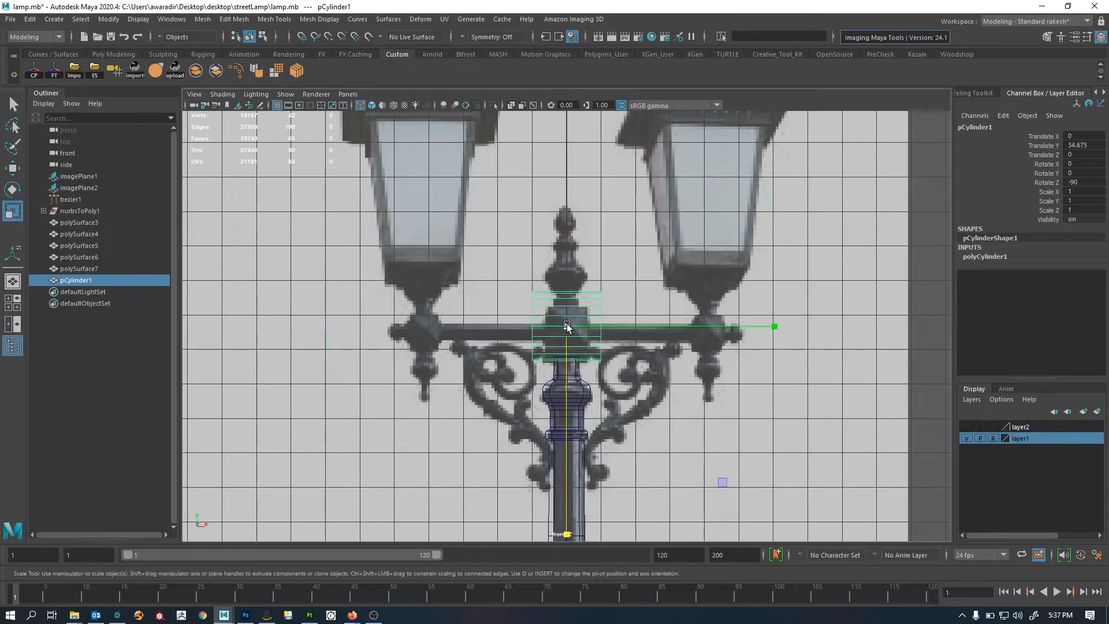
left_click_drag(566, 327, 517, 354)
right_click_drag(518, 354, 915, 327, "alt")
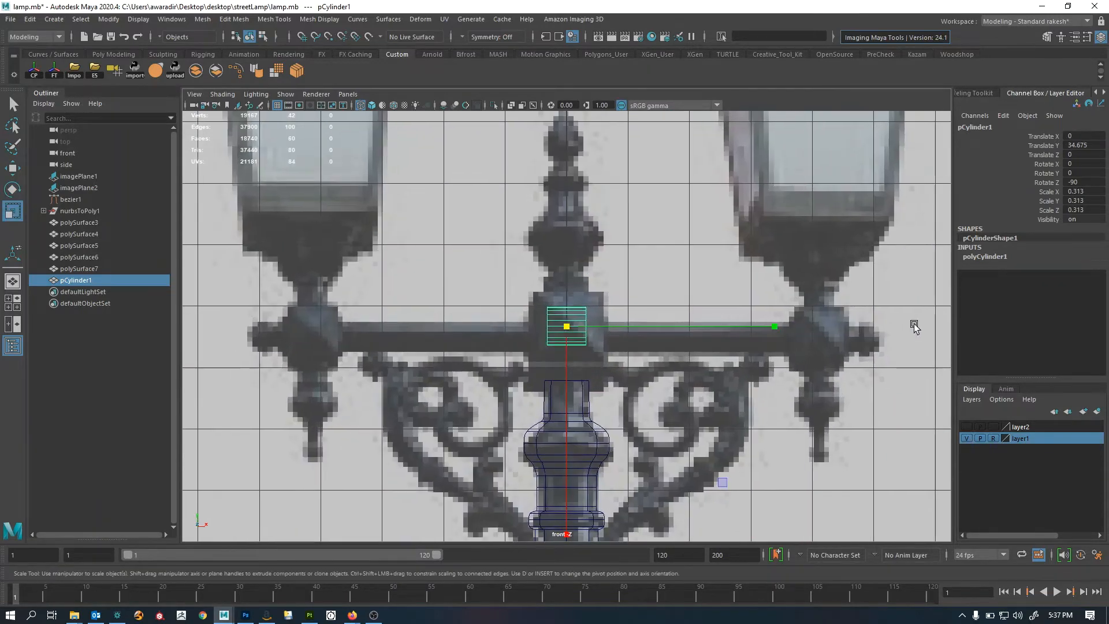
Reduce the cylinder to 8 axis subdivisions and lower it to Translate Y 34.544, in line with the reference crossbar
left_click(985, 256)
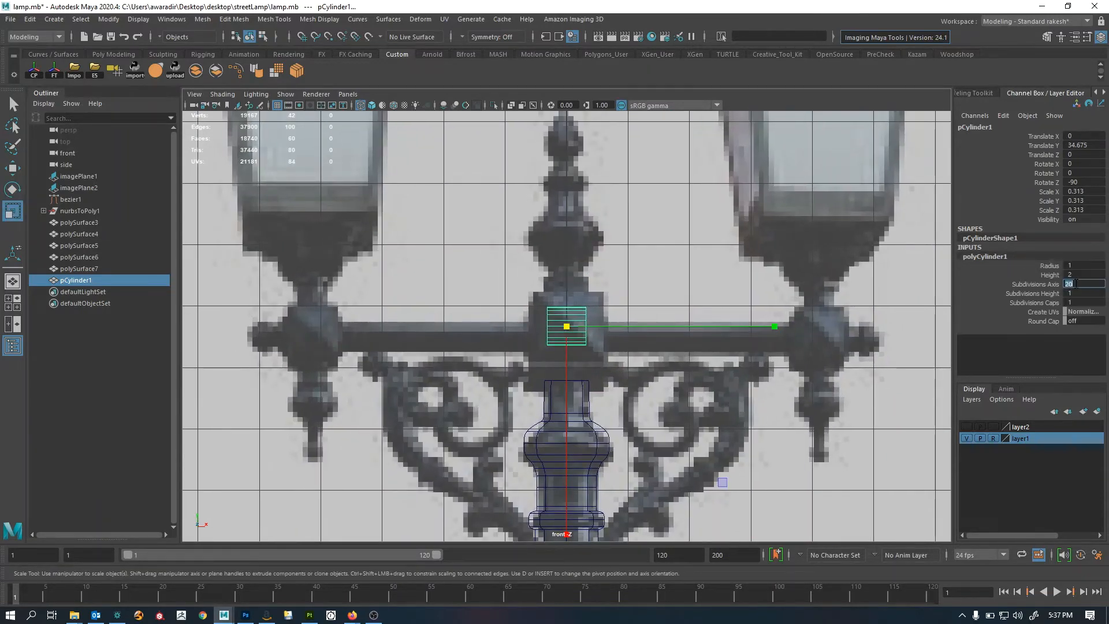
right_click_drag(672, 419, 844, 400, "alt")
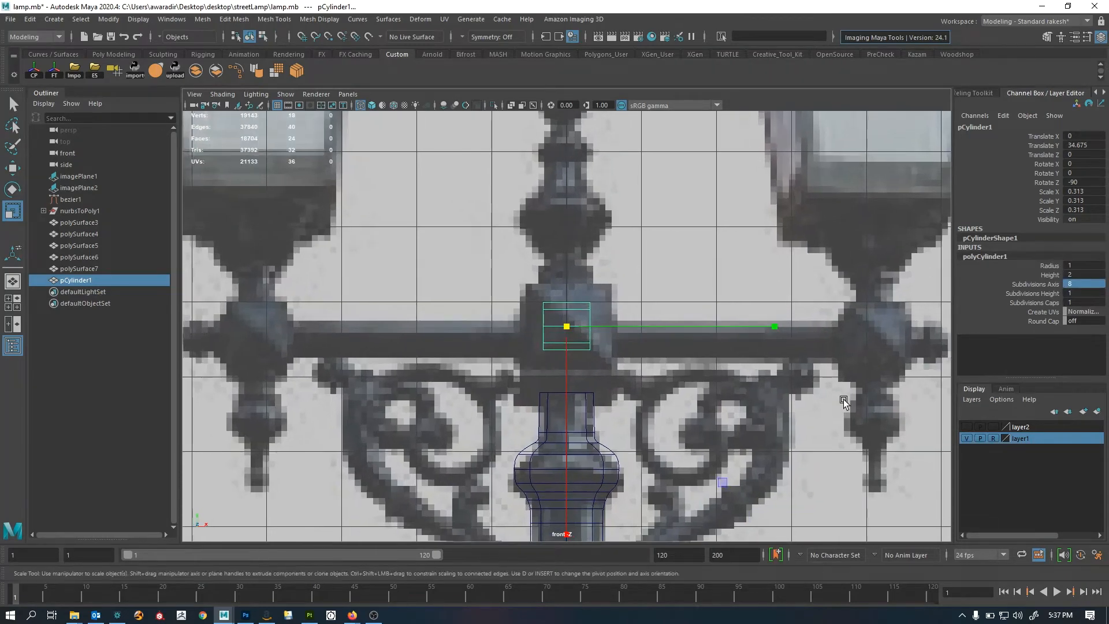
middle_click_drag(707, 378, 700, 364, "alt")
key("w")
middle_click_drag(616, 359, 618, 365)
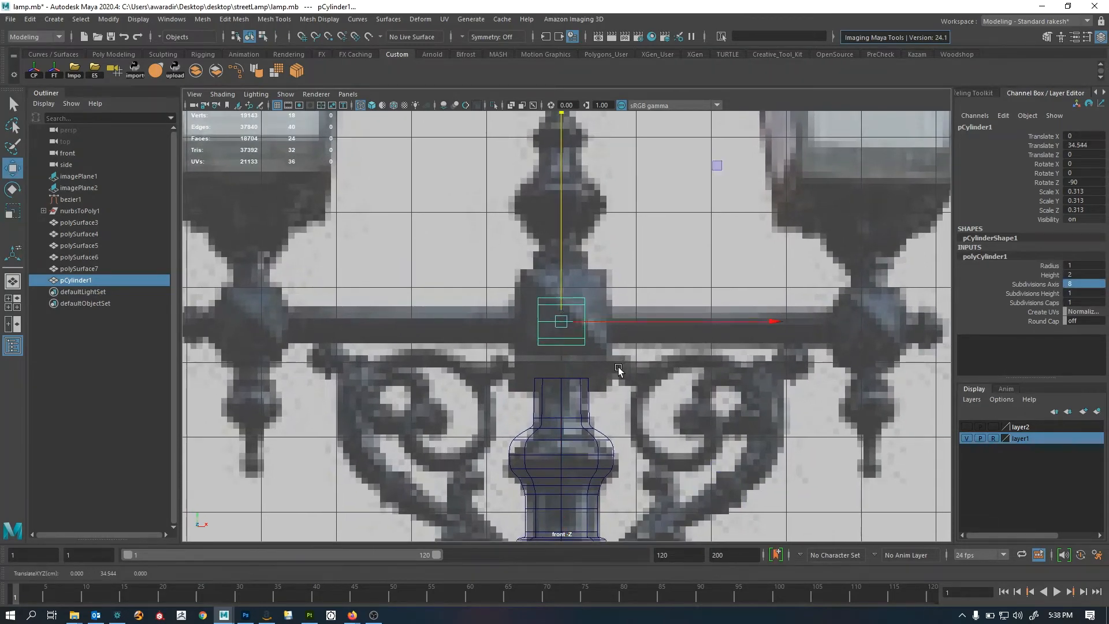
Stretch the cylinder lengthwise to Scale Y 5.181 so it spans the reference crossbar from tip to tip
key("r")
left_click_drag(772, 321, 935, 322)
middle_click_drag(485, 395, 860, 394)
right_click_drag(681, 393, 584, 403, "alt")
mouse_move(499, 408)
middle_mouse_down()
mouse_move(569, 408)
mouse_move(396, 408)
mouse_move(514, 414)
middle_mouse_up()
scroll(781, 321, "up", 3)
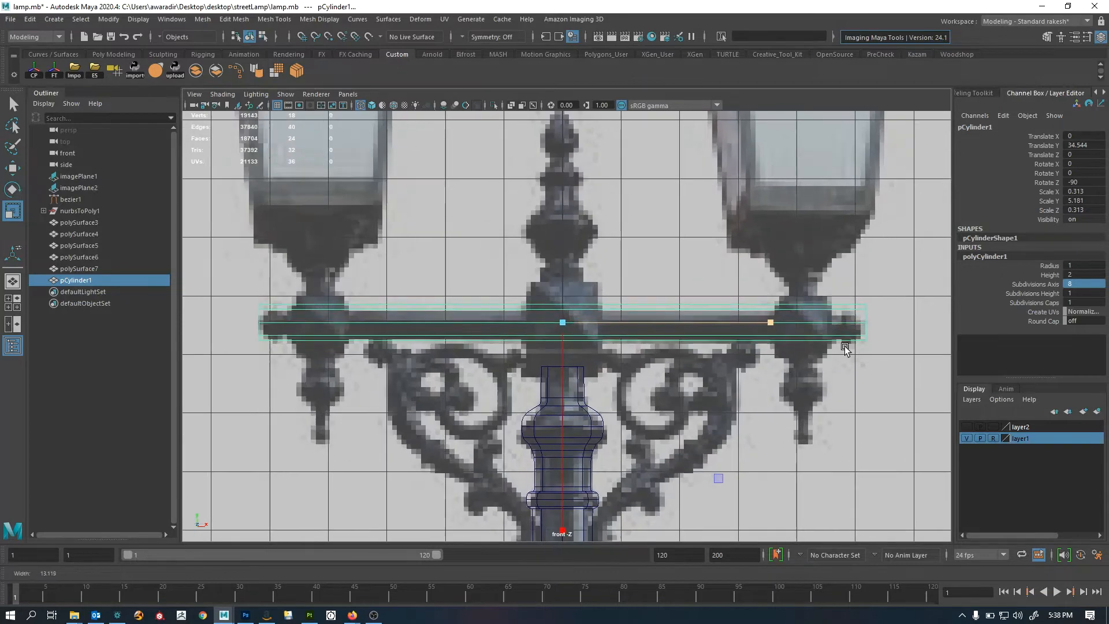
Thin the crossbar to 0.24 in Scale X and Z, and lower it to Translate Y 34.514
left_click_drag(770, 322, 716, 338, "ctrl")
key("w")
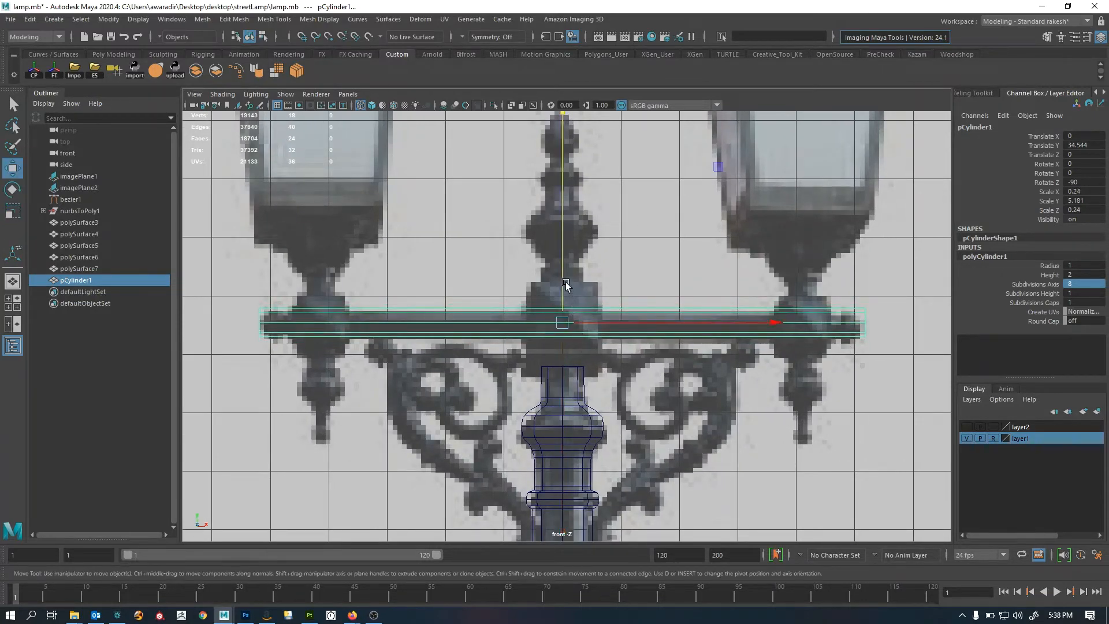
left_click_drag(565, 284, 565, 285)
scroll(659, 369, "up", 1)
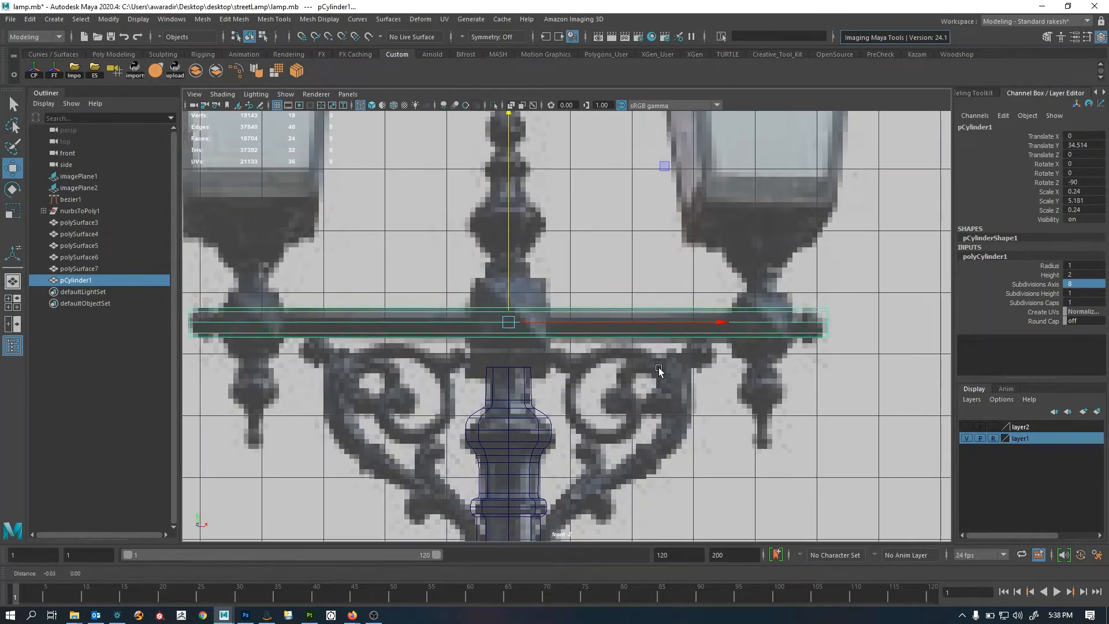
Check the crossbar's thickness and height against the reference in the side view
middle_click_drag(659, 369, 674, 358, "alt")
key("space")
key("space")
right_click_drag(739, 297, 610, 293, "alt")
right_click_drag(738, 353, 604, 381, "alt")
middle_click_drag(271, 344, 421, 386, "alt")
right_click_drag(421, 386, 618, 362, "alt")
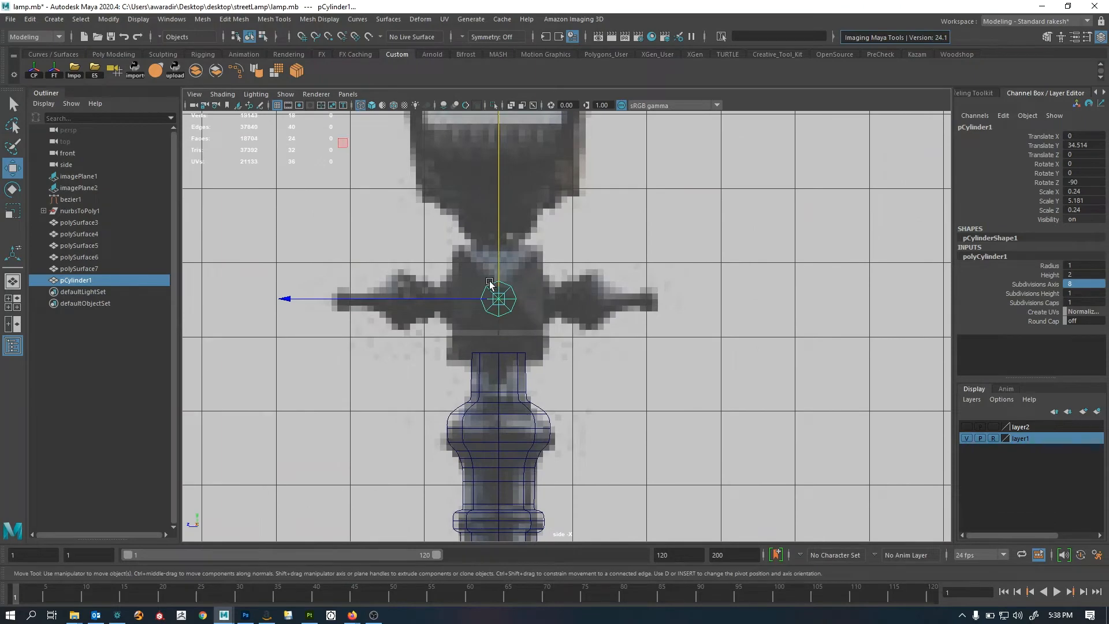
In the front view, insert an edge loop around the middle of the crossbar by splitting its lengthwise edge ring
key("space")
key("space")
middle_click_drag(739, 398, 601, 396, "alt")
scroll(635, 390, "down", 3)
right_click_drag(668, 384, 473, 386, "alt")
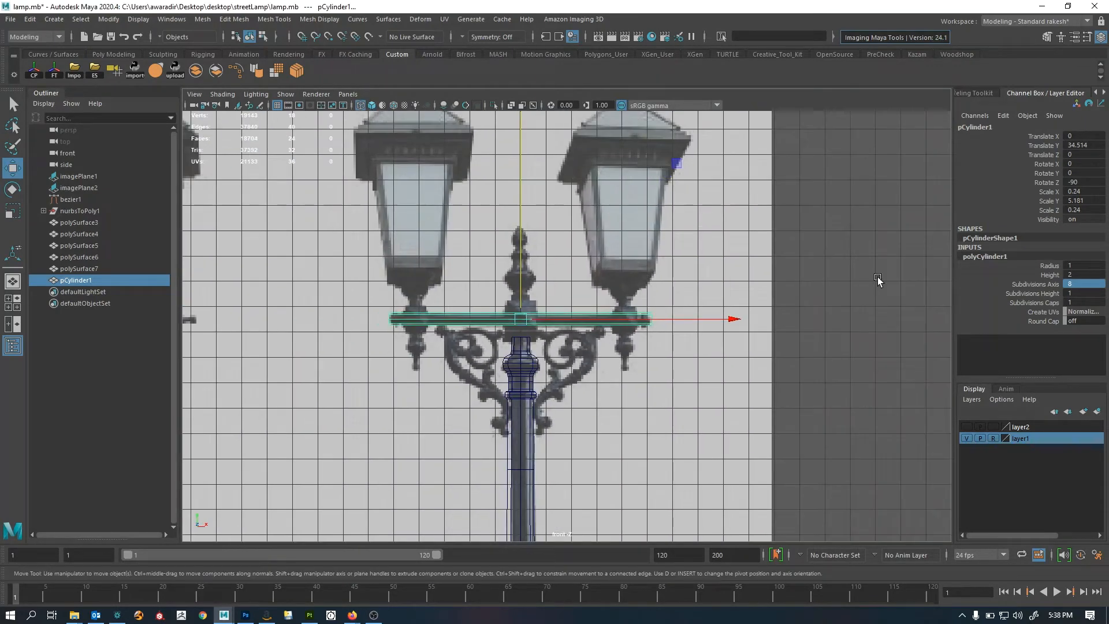
key("F10")
left_click(531, 324)
right_click_drag(561, 369, 542, 508, "ctrl")
right_click_drag(658, 462, 827, 453, "alt")
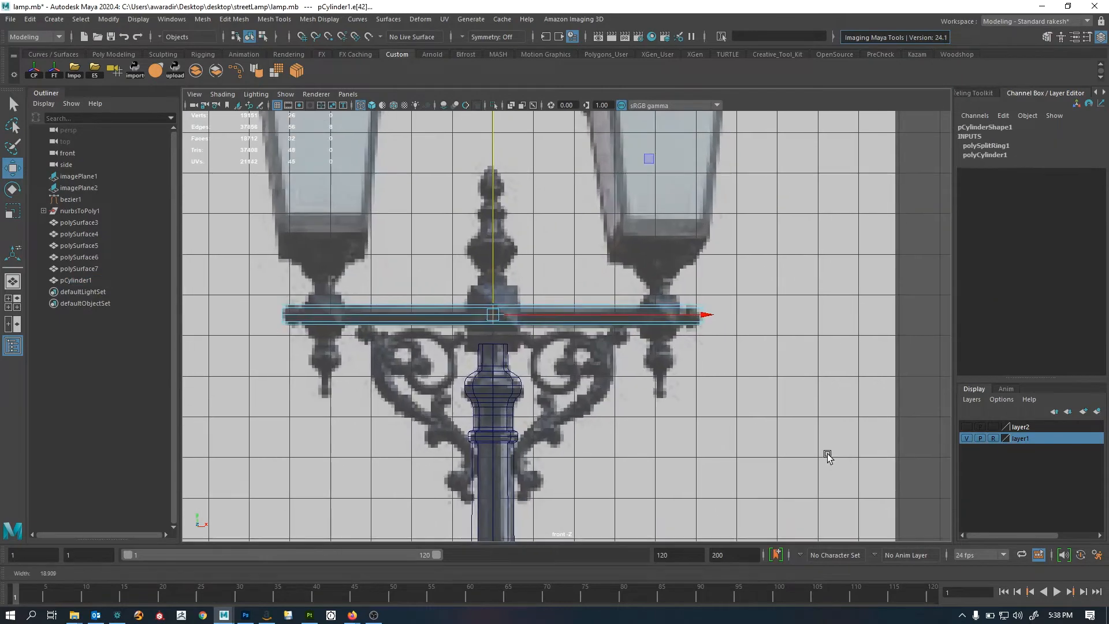
Bevel the crossbar's middle edge loop with a fraction of 0.91, placing the two resulting loops near the end tips
middle_click_drag(553, 425, 598, 448, "alt")
right_click_drag(597, 449, 616, 432, "alt")
middle_click_drag(615, 431, 642, 429, "alt")
key("ctrl+b")
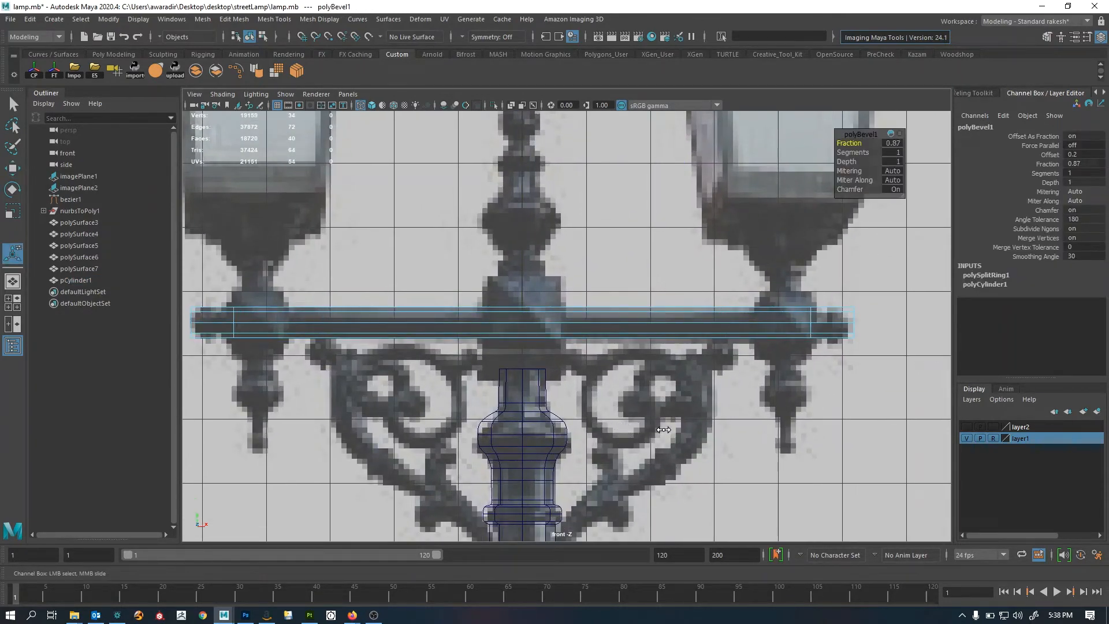
right_click_drag(643, 396, 691, 428, "alt")
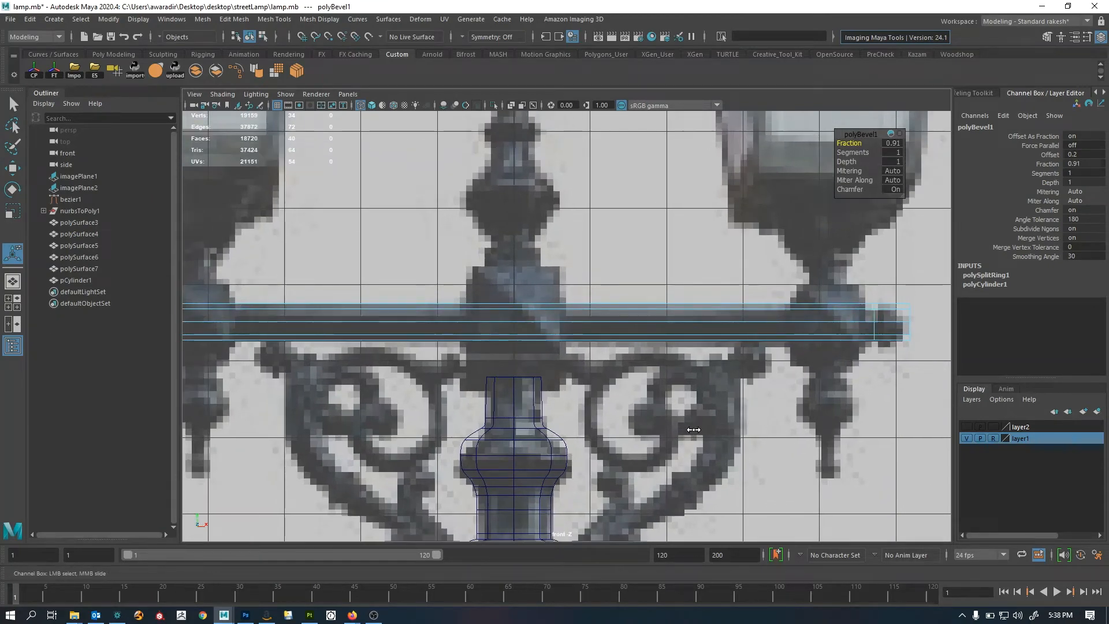
Bevel the edge loops near both ends of the horizontal crossbar with a fraction of 0.25
double_click(874, 320)
middle_click_drag(741, 364, 1092, 401, "alt")
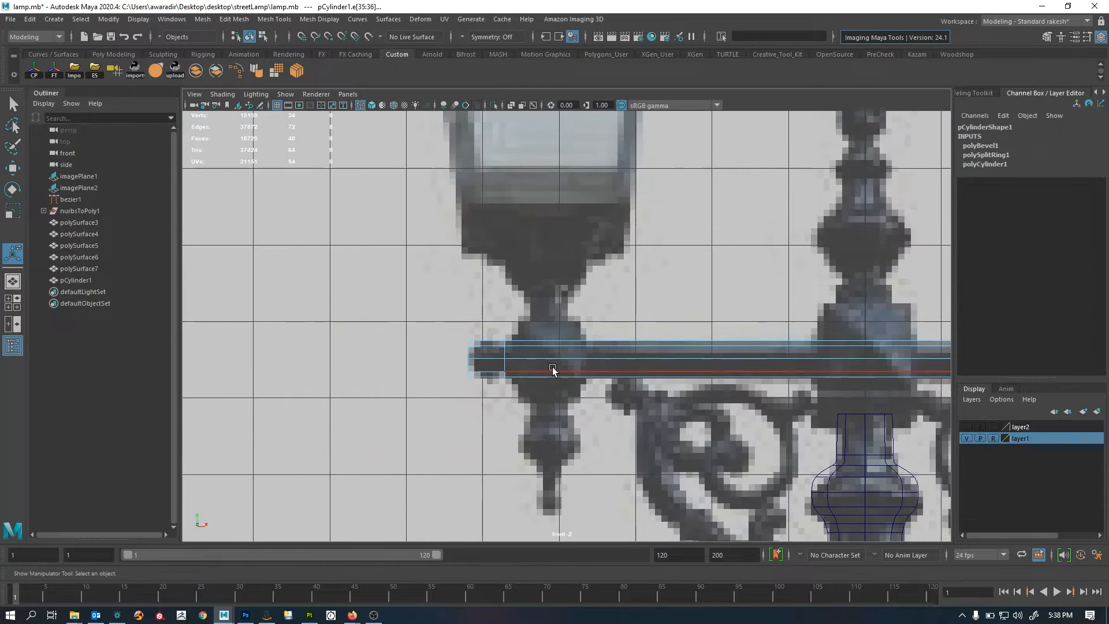
double_click(504, 352)
key("ctrl+b")
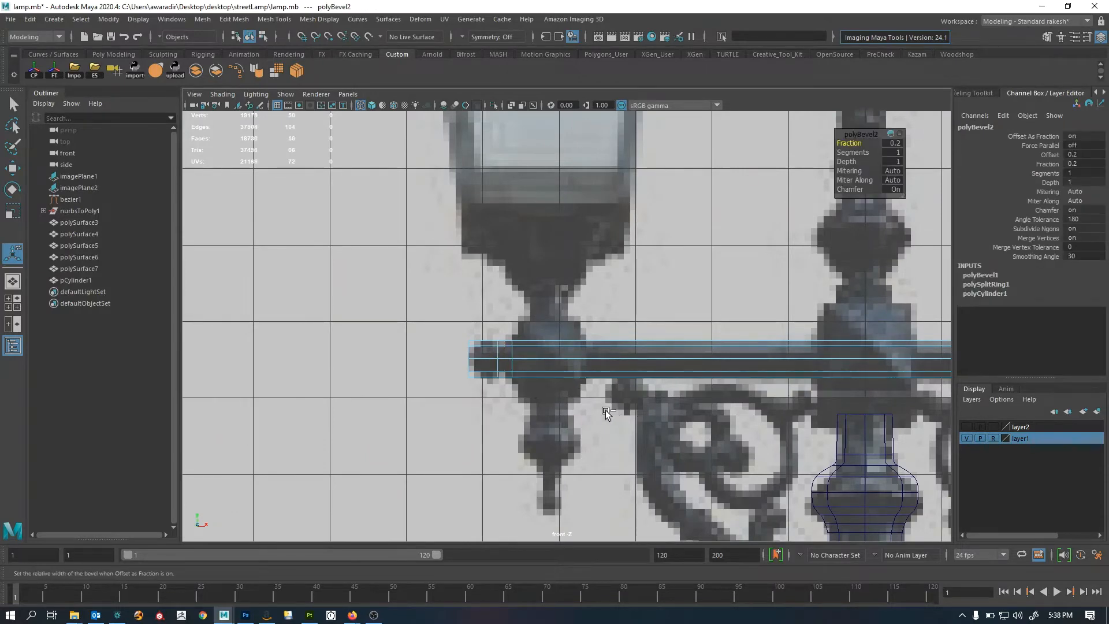
right_click_drag(713, 421, 637, 417, "alt")
middle_click_drag(1062, 392, 599, 403, "alt")
right_click_drag(599, 403, 837, 401, "alt")
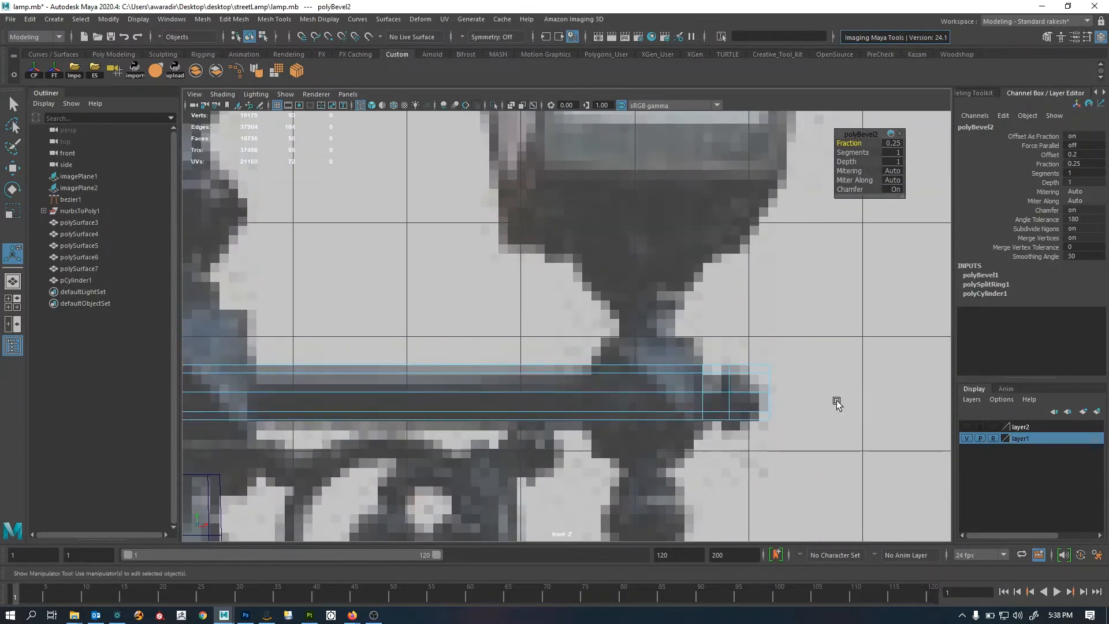
Extrude the narrow bevelled face rings at both ends of the crossbar inward with a local translate Z of -0.09
key("q")
left_click_drag(715, 417, 717, 443)
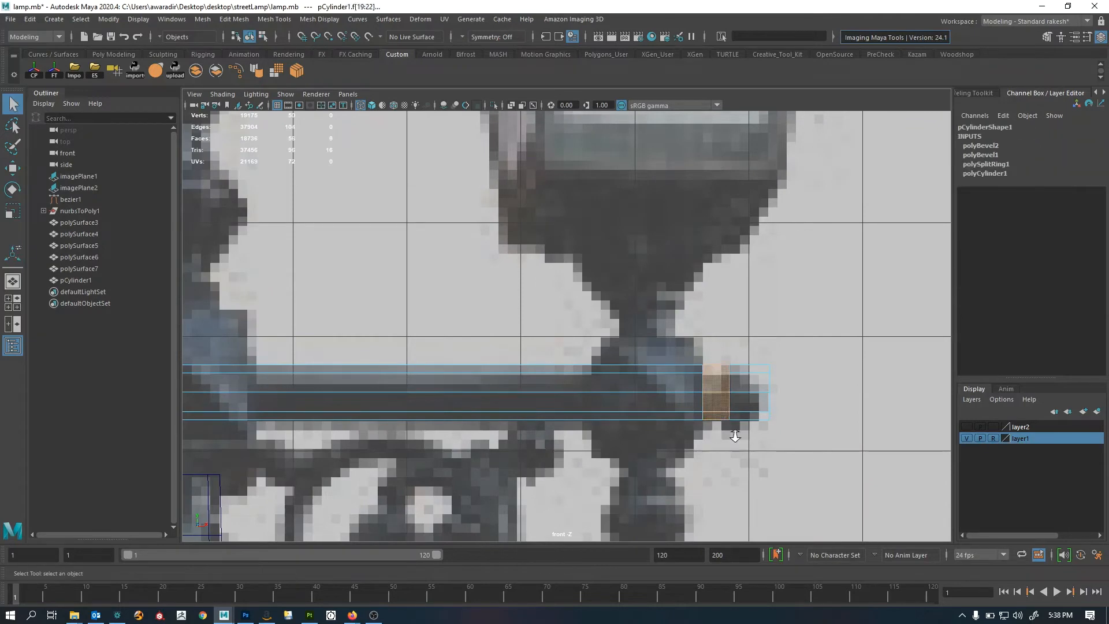
right_click_drag(717, 427, 520, 424, "alt")
middle_click_drag(520, 425, 924, 411, "alt")
right_click_drag(681, 407, 843, 399, "alt")
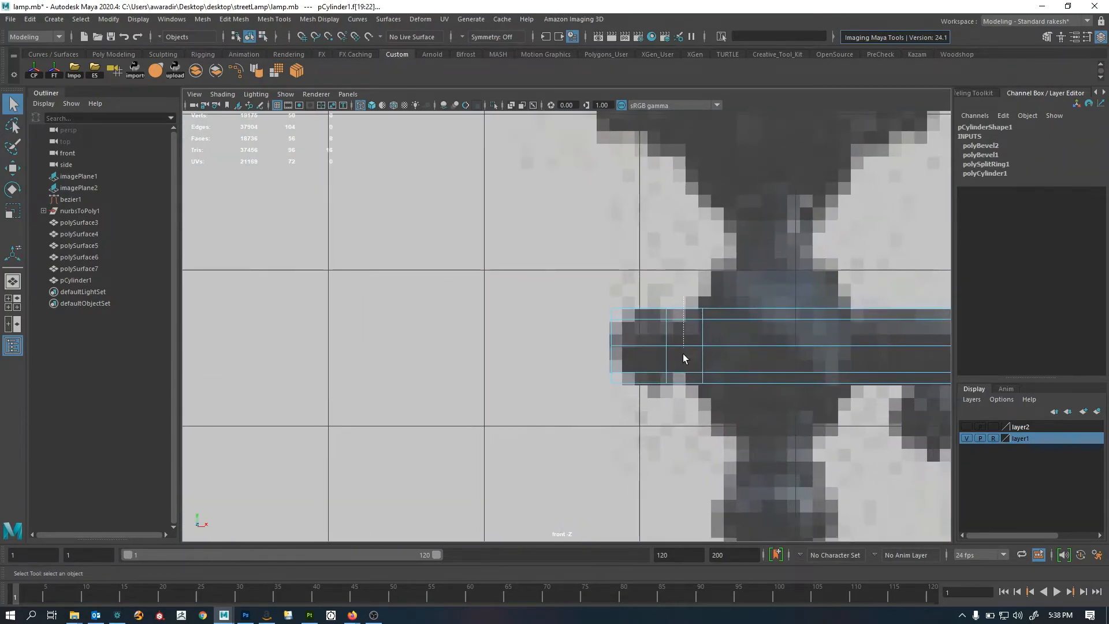
left_click_drag(683, 353, 680, 413, "shift")
right_click_drag(680, 414, 439, 405, "alt")
middle_click_drag(1077, 399, 710, 381, "alt")
right_click_drag(711, 381, 833, 343, "alt")
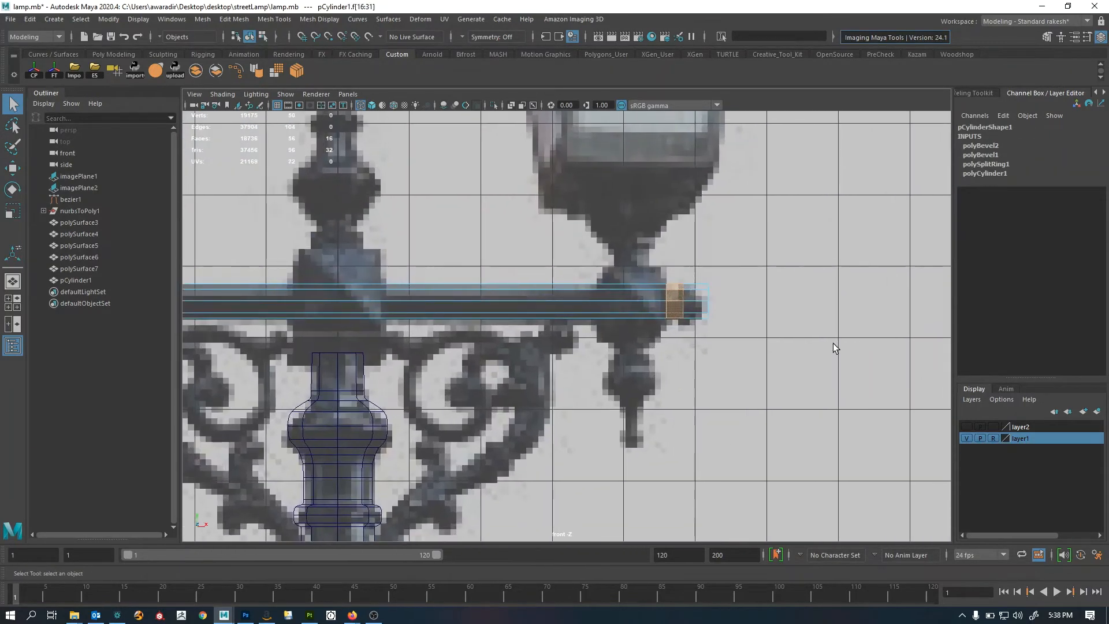
key("ctrl+e")
middle_click_drag(371, 335, 535, 370, "alt")
right_click_drag(375, 371, 248, 376, "alt")
middle_click_drag(487, 387, 634, 383, "alt")
right_click_drag(634, 382, 728, 382, "alt")
left_click_drag(495, 468, 496, 463)
middle_click_drag(584, 435, 222, 443, "alt")
right_click_drag(825, 407, 920, 399, "alt")
middle_click_drag(921, 399, 804, 432, "alt")
key("t")
key("q")
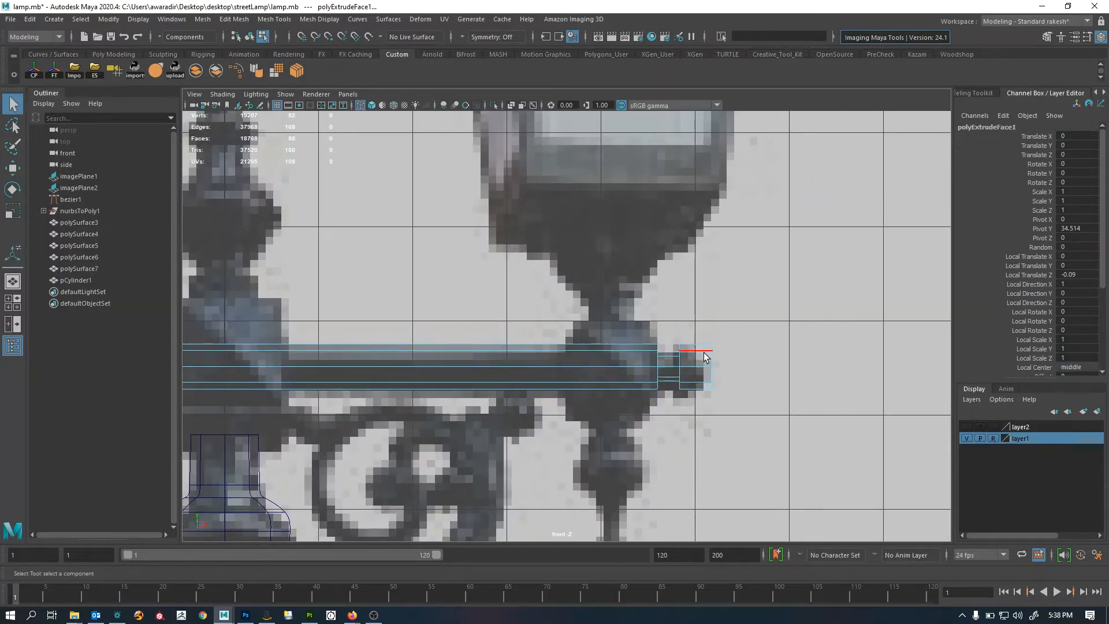
Insert an edge loop around the middle of the end knob on each end of the crossbar
left_click(698, 351)
right_click_drag(720, 388, 809, 485, "ctrl")
middle_click_drag(196, 410, 746, 413, "alt")
middle_click_drag(342, 375, 525, 371, "alt")
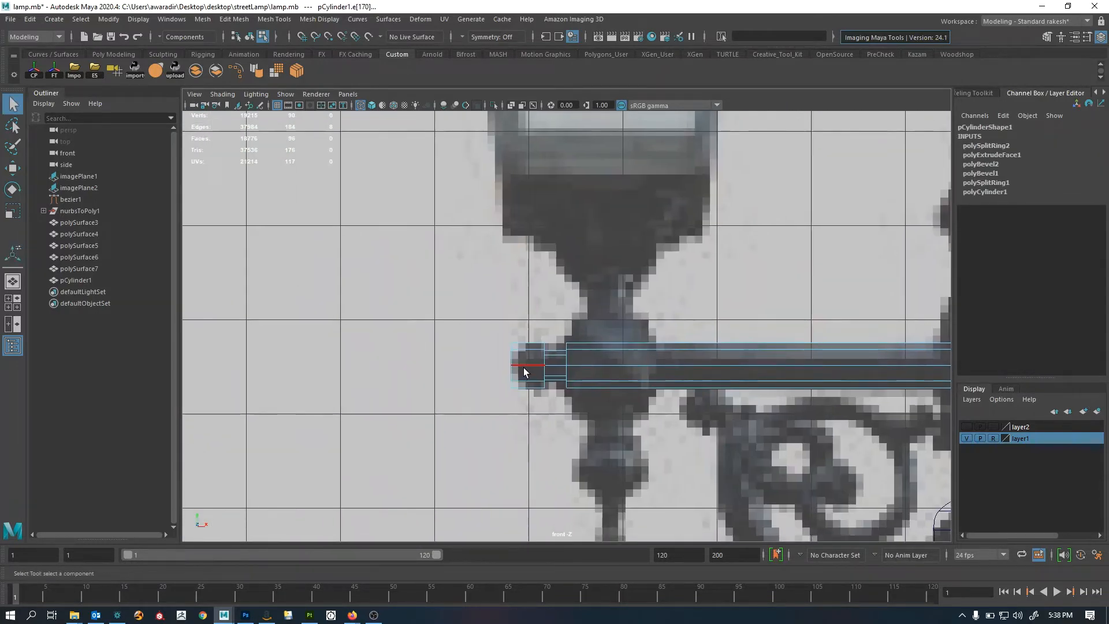
key("g")
Scale down the outermost vertices at both crossbar ends to taper the end knobs toward a point
right_click_drag(523, 368, 476, 363)
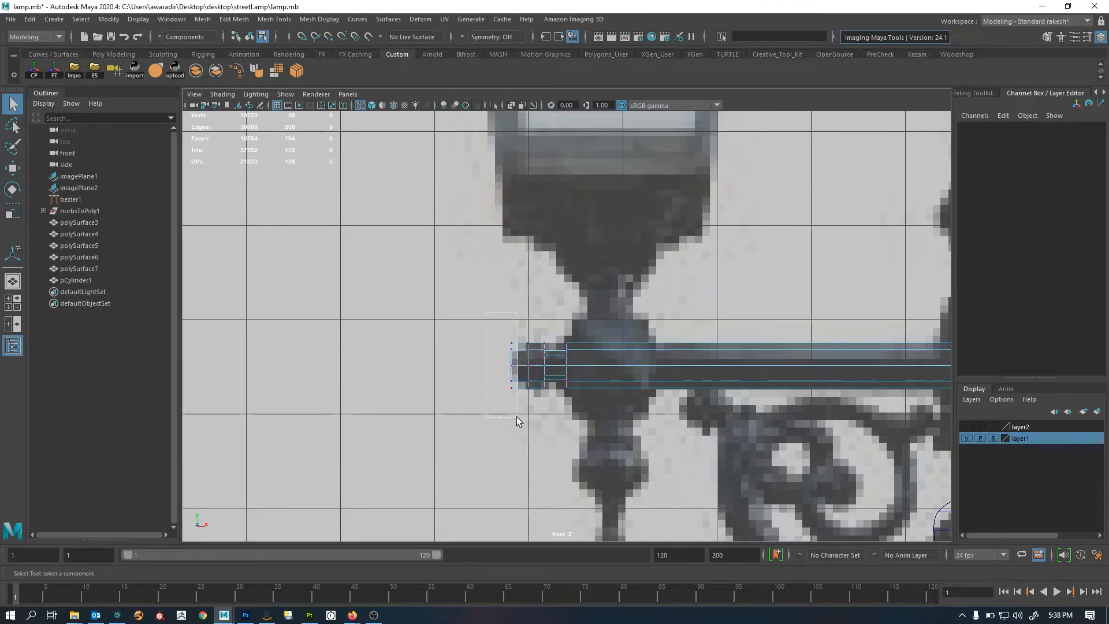
left_click_drag(517, 422, 517, 422)
middle_click_drag(517, 421, 682, 365, "alt")
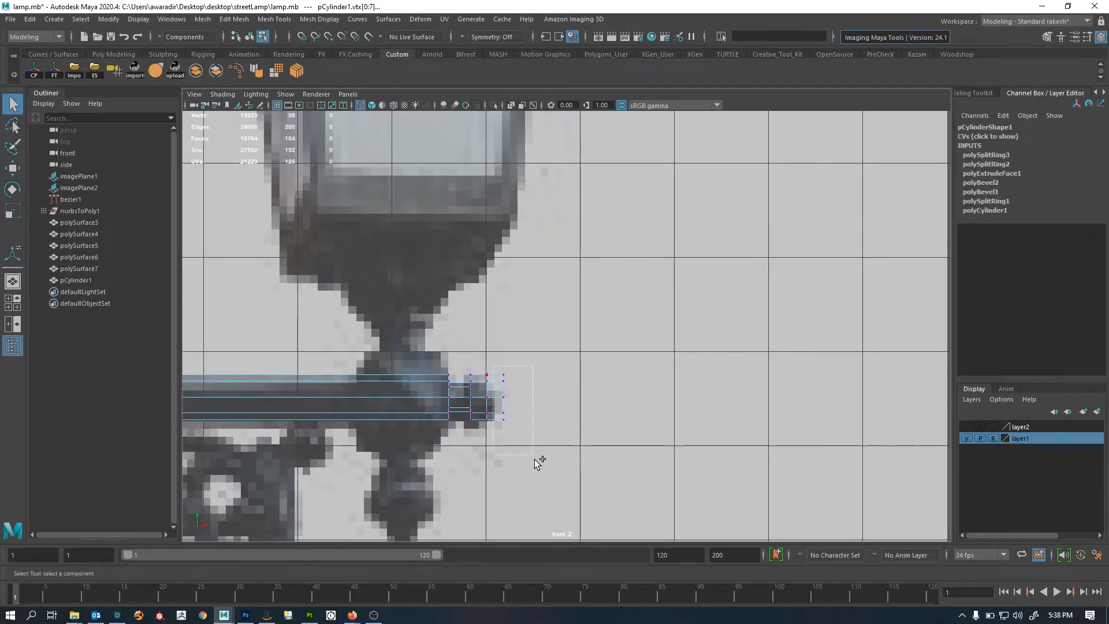
left_click_drag(535, 456, 534, 456, "shift")
middle_click_drag(549, 421, 790, 383, "alt")
key("r")
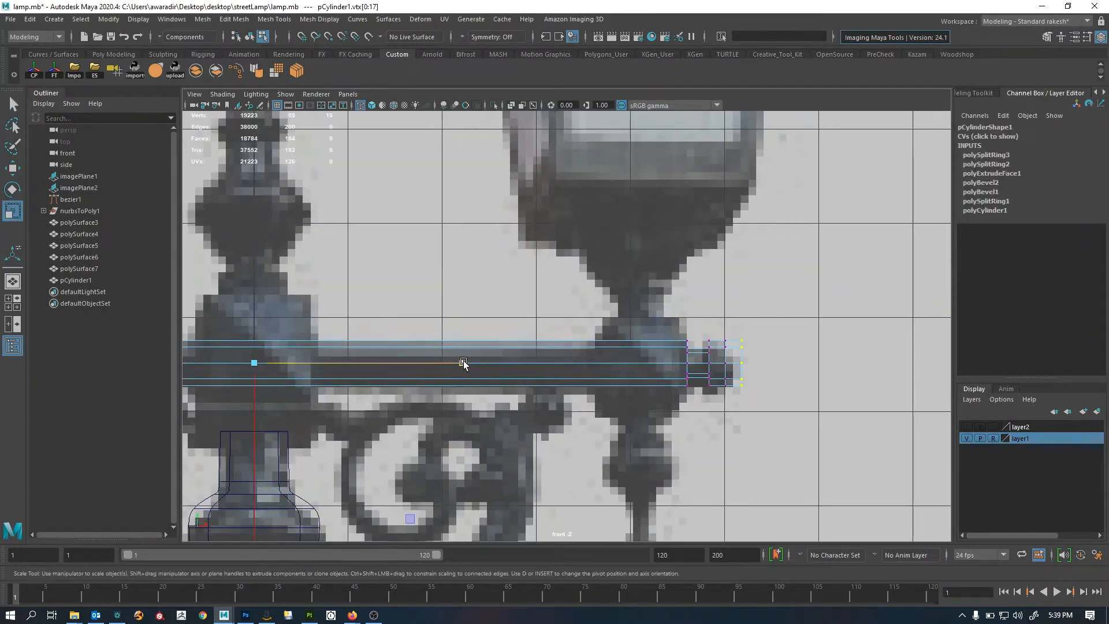
left_click_drag(463, 362, 461, 361)
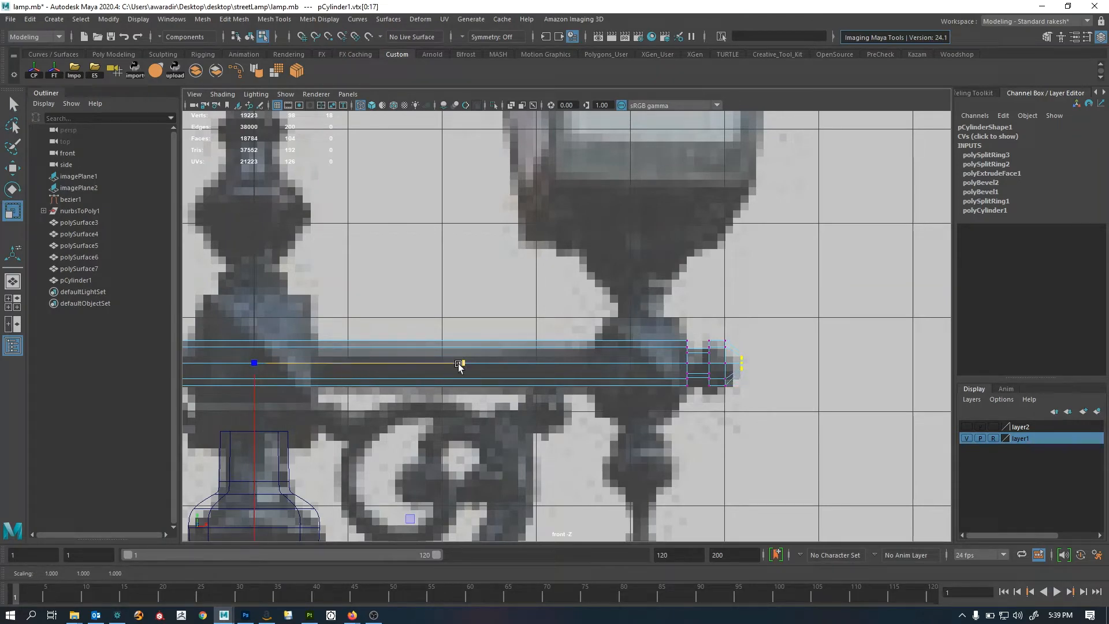
Inspect the crossbar and its tapered end knobs from several angles in the perspective view
key("space")
key("space")
left_click_drag(715, 306, 810, 385, "alt")
middle_click_drag(810, 385, 599, 369, "alt")
right_click_drag(681, 313, 732, 260)
left_click_drag(601, 372, 581, 385)
right_click_drag(581, 384, 535, 362, "alt")
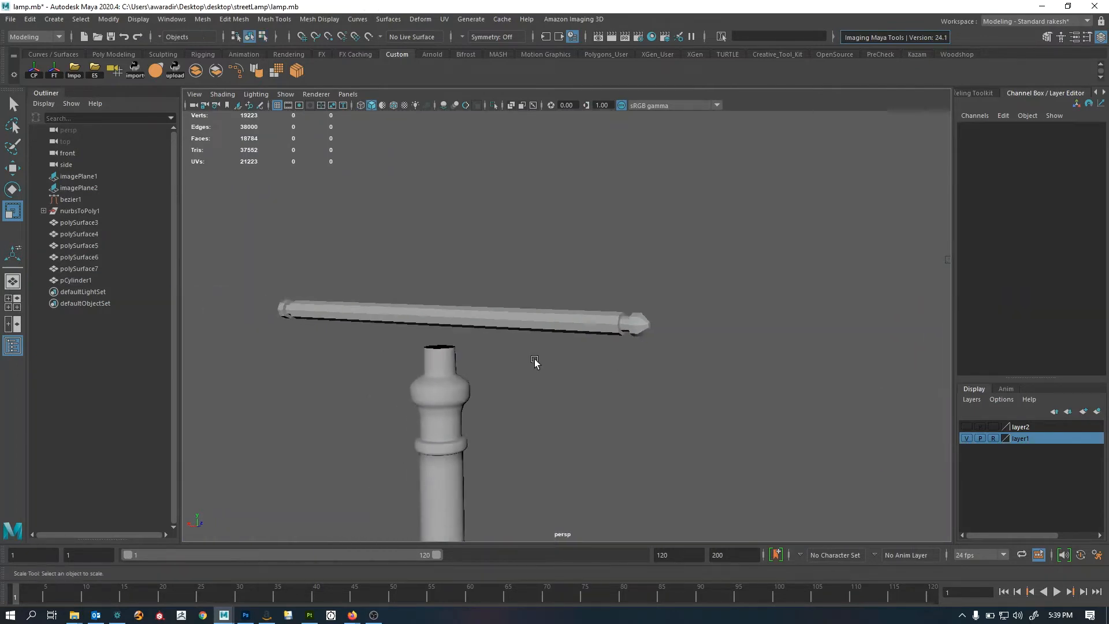
left_click_drag(535, 362, 700, 198, "alt")
left_click(757, 246)
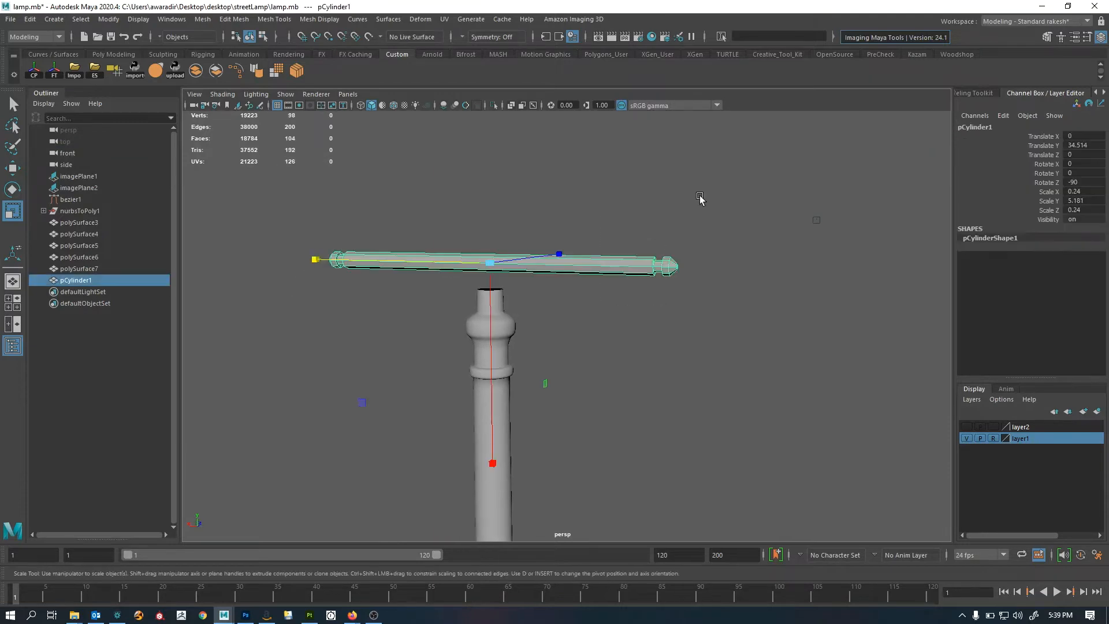
key("q")
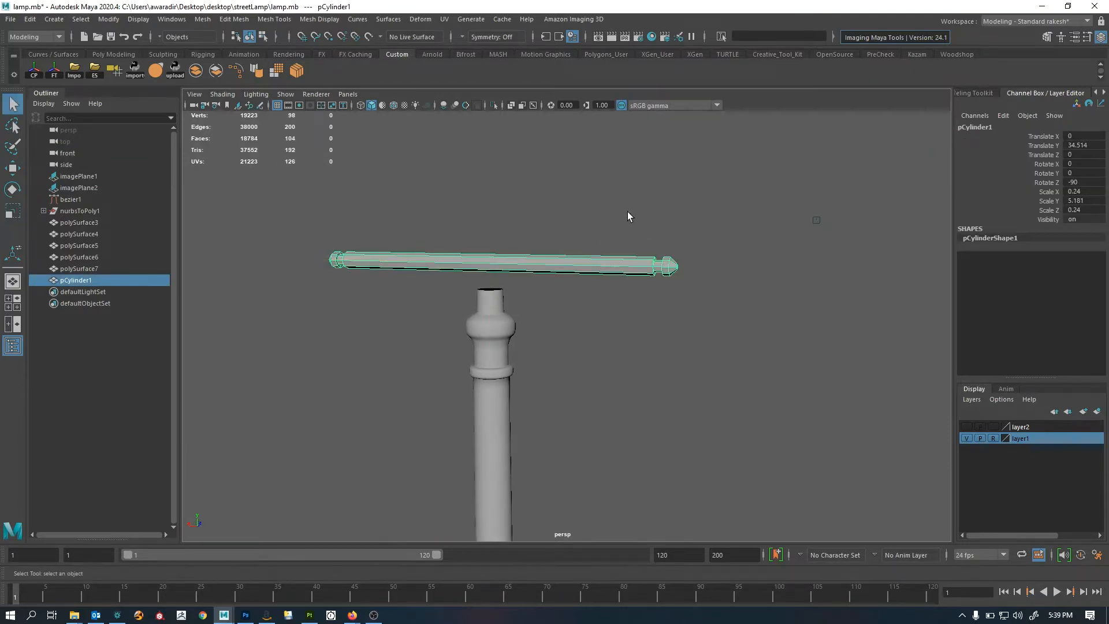
left_click(628, 213)
left_click_drag(618, 309, 595, 295, "alt")
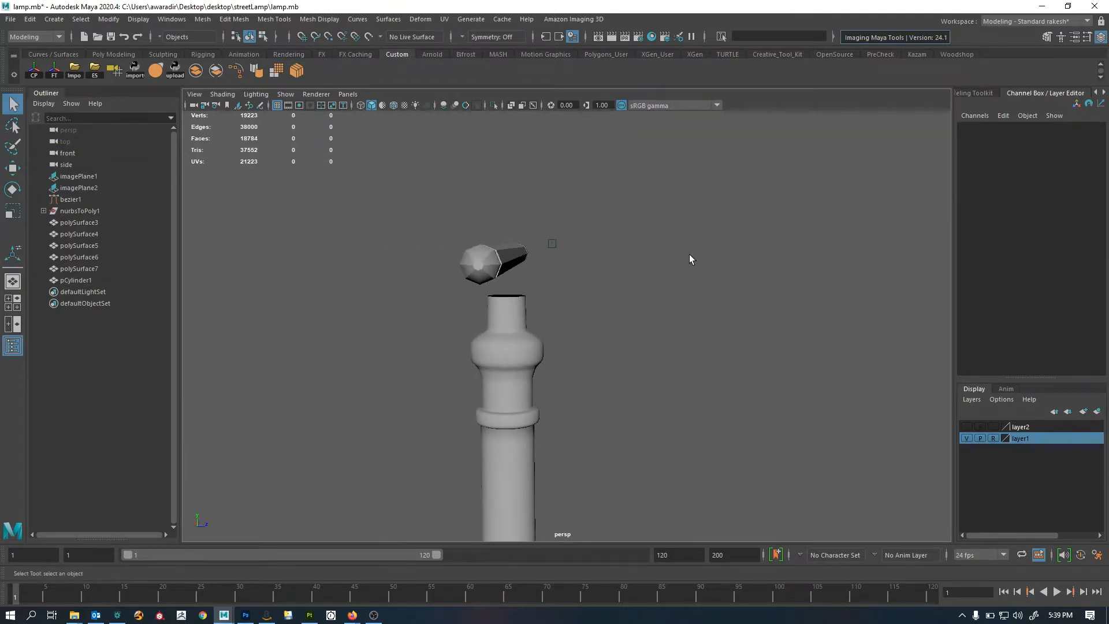
left_click_drag(691, 259, 678, 351, "alt")
left_click(680, 302)
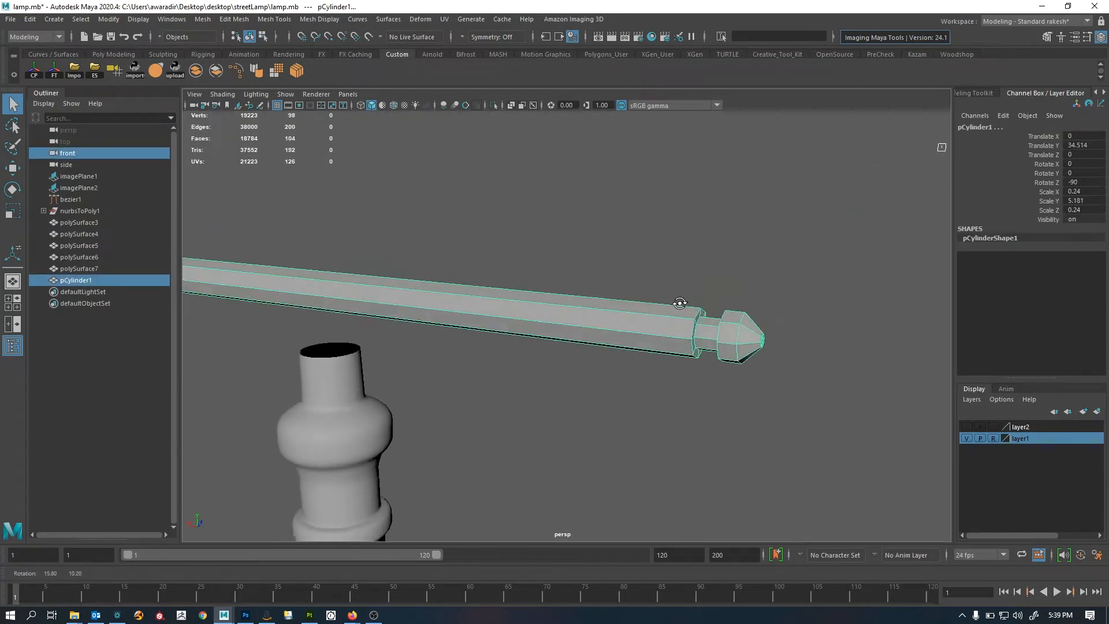
left_click_drag(679, 303, 681, 292, "alt")
Save the scene and return to the front view of the lamp
key("ctrl+s")
left_click(715, 359)
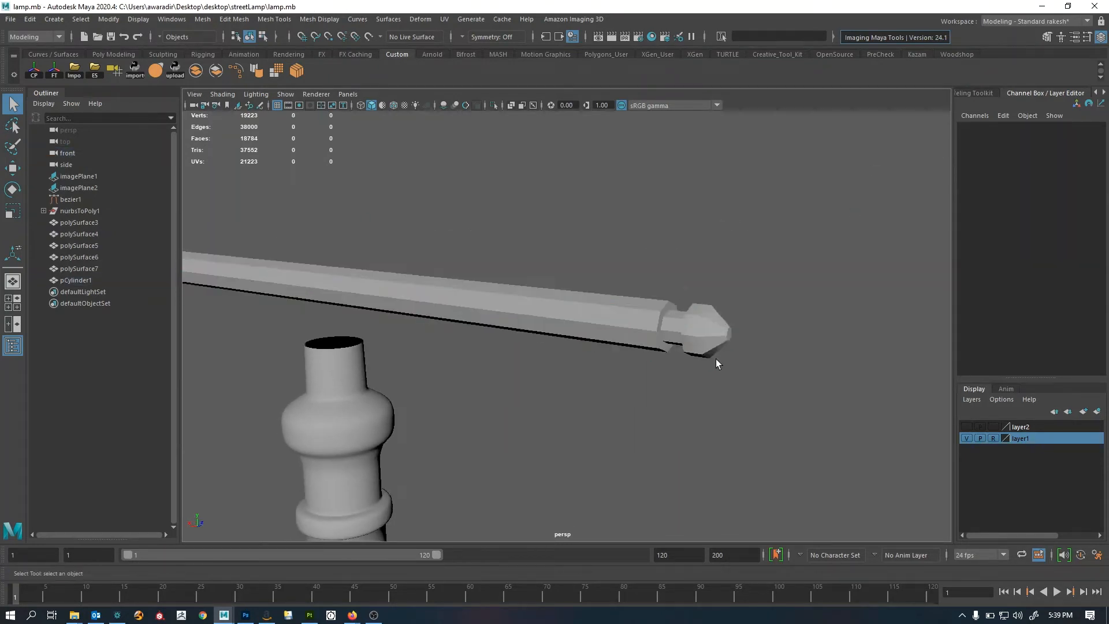
scroll(716, 358, "down", 3)
left_click_drag(715, 359, 591, 340, "alt")
key("space")
key("space")
Examine the reference image around the crossbar, central finial and scroll brackets against the modelled parts
scroll(477, 387, "down", 6)
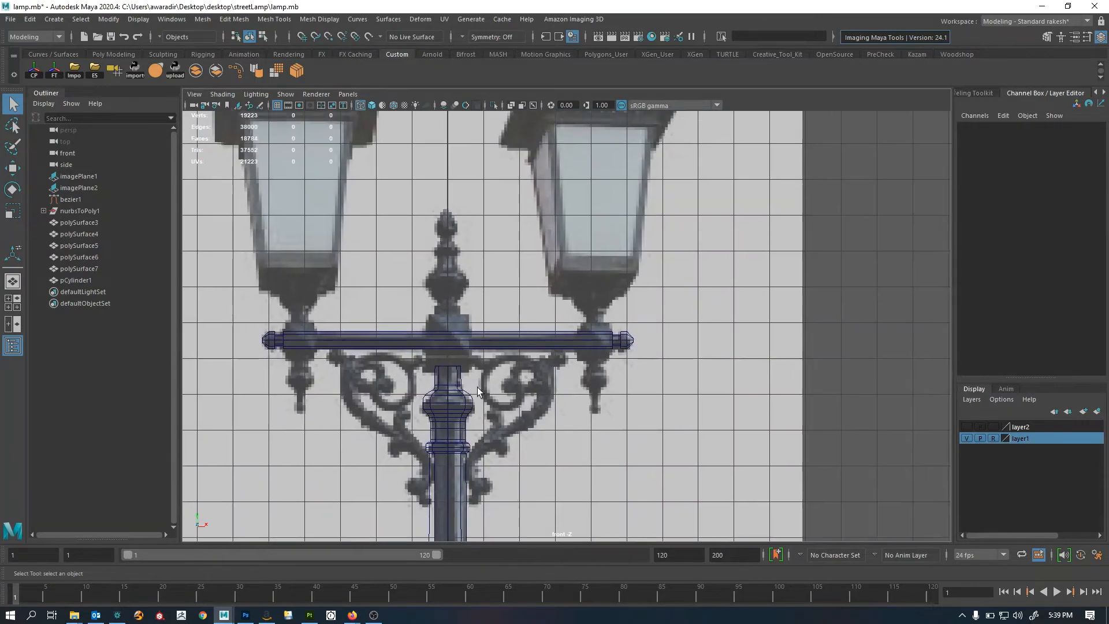
middle_click_drag(477, 387, 524, 344, "alt")
left_click_drag(557, 317, 558, 318)
scroll(618, 296, "up", 4)
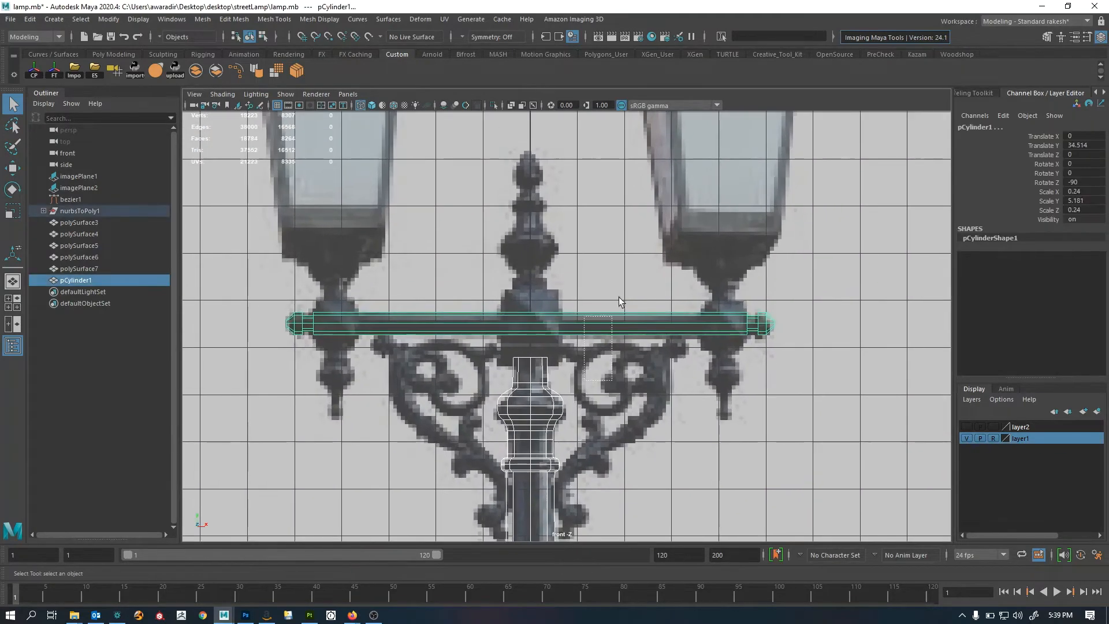
middle_click_drag(660, 377, 691, 395, "alt")
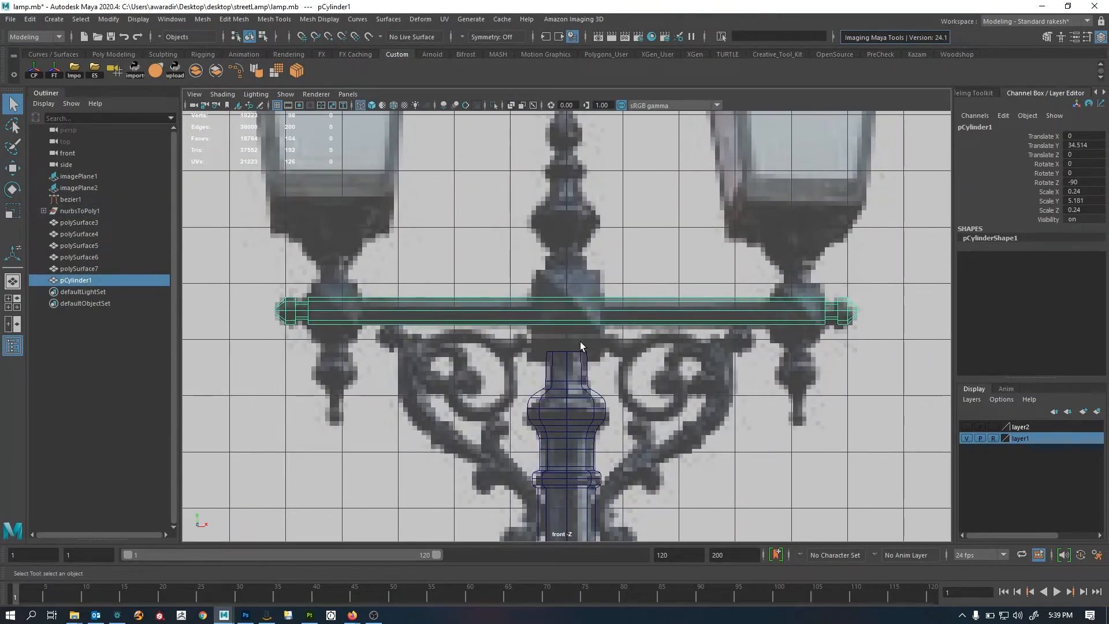
scroll(722, 319, "down", 6)
right_click_drag(553, 334, 737, 356, "alt")
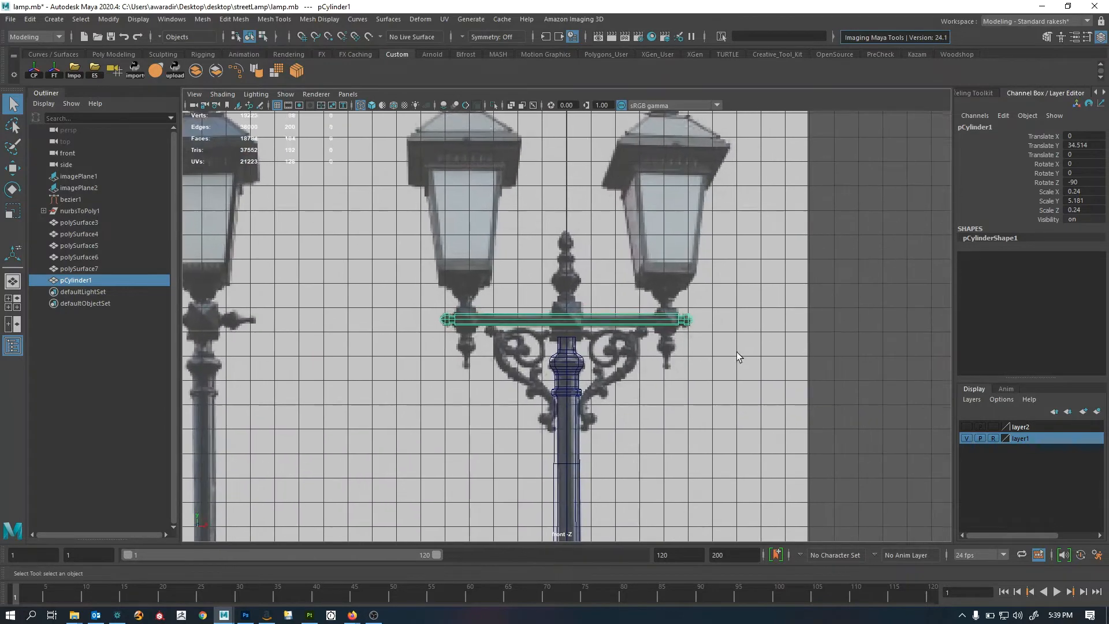
middle_click_drag(522, 351, 542, 362, "alt")
right_click_drag(542, 361, 612, 366, "alt")
middle_click_drag(611, 366, 509, 352, "alt")
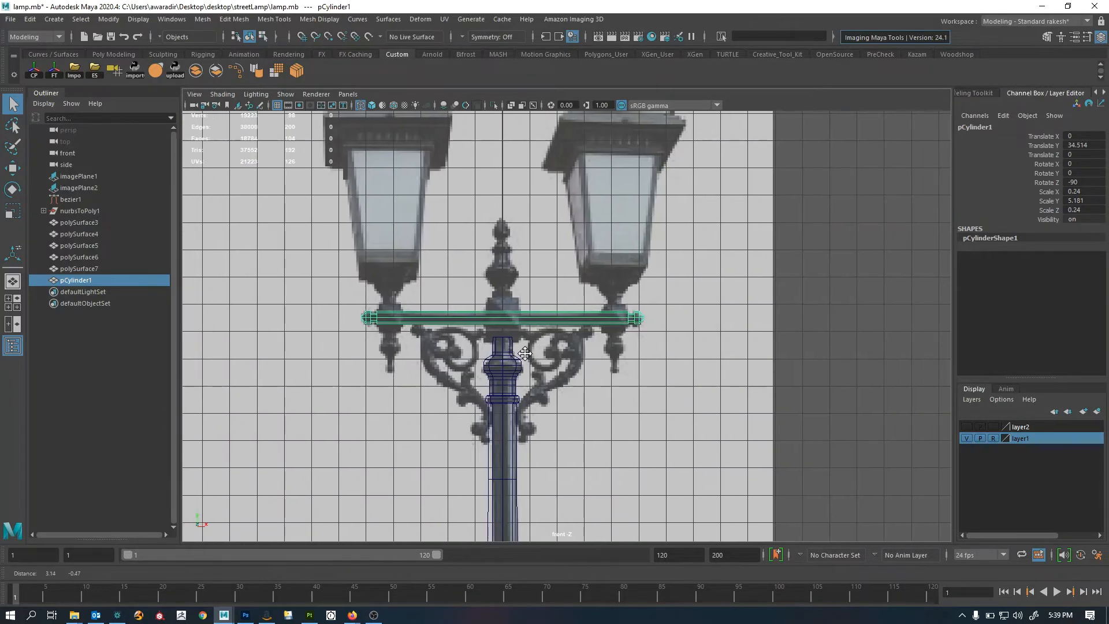
right_click_drag(508, 352, 572, 392, "alt")
middle_click_drag(572, 388, 616, 336, "alt")
right_click_drag(616, 336, 588, 338, "alt")
middle_click_drag(588, 338, 614, 359, "alt")
right_click_drag(571, 366, 586, 372, "alt")
middle_click_drag(586, 372, 614, 396, "alt")
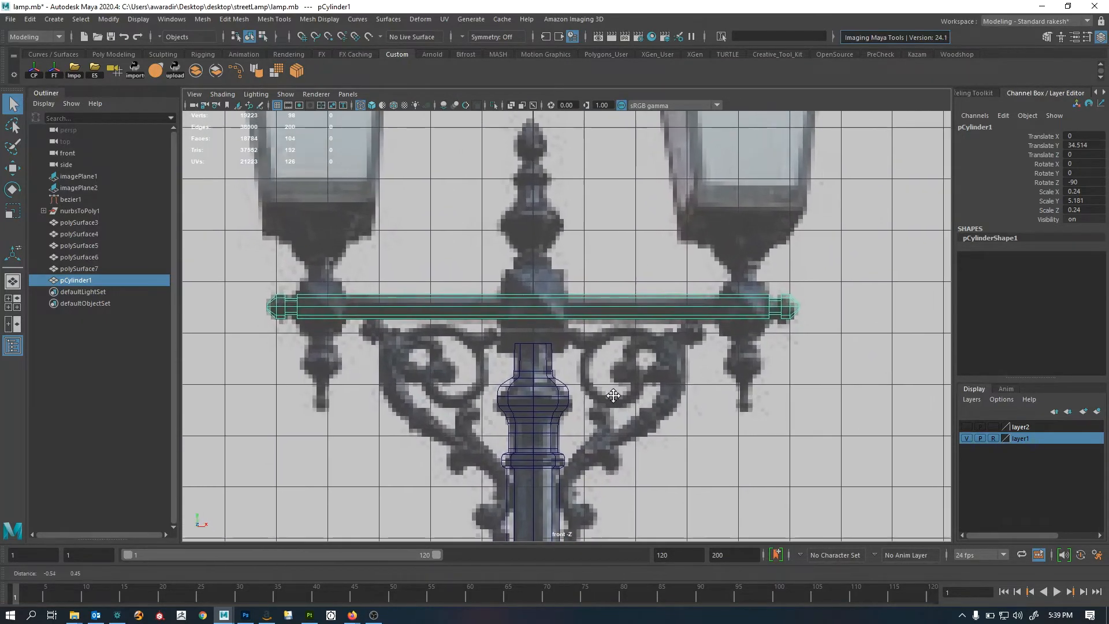
Turn off the smooth mesh preview on the lamp post and switch it to component editing
left_click(543, 346)
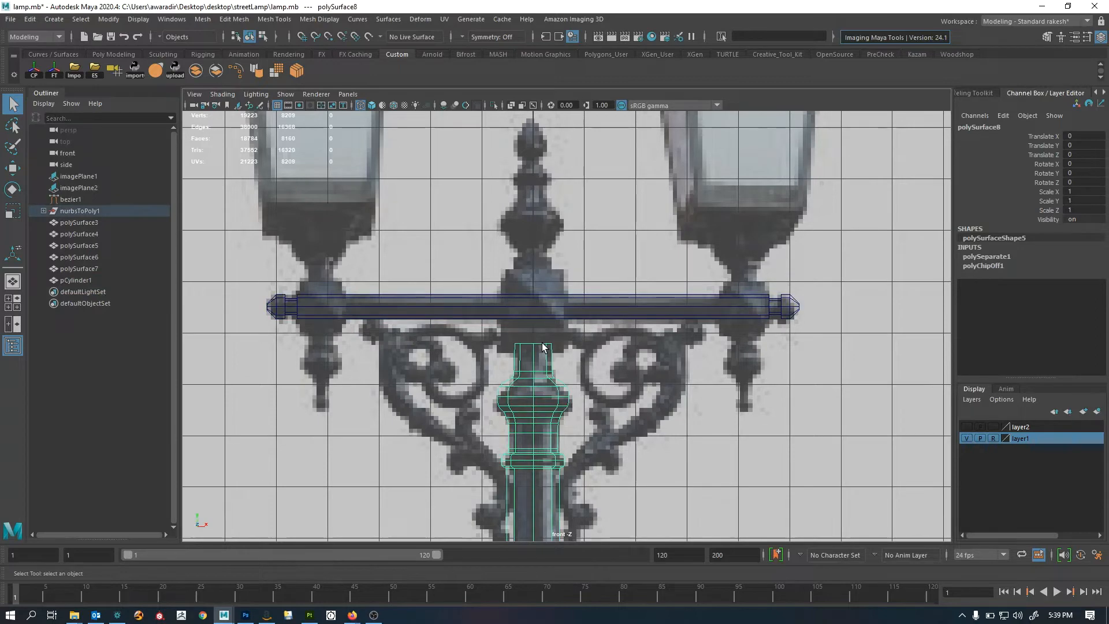
scroll(581, 350, "up", 1)
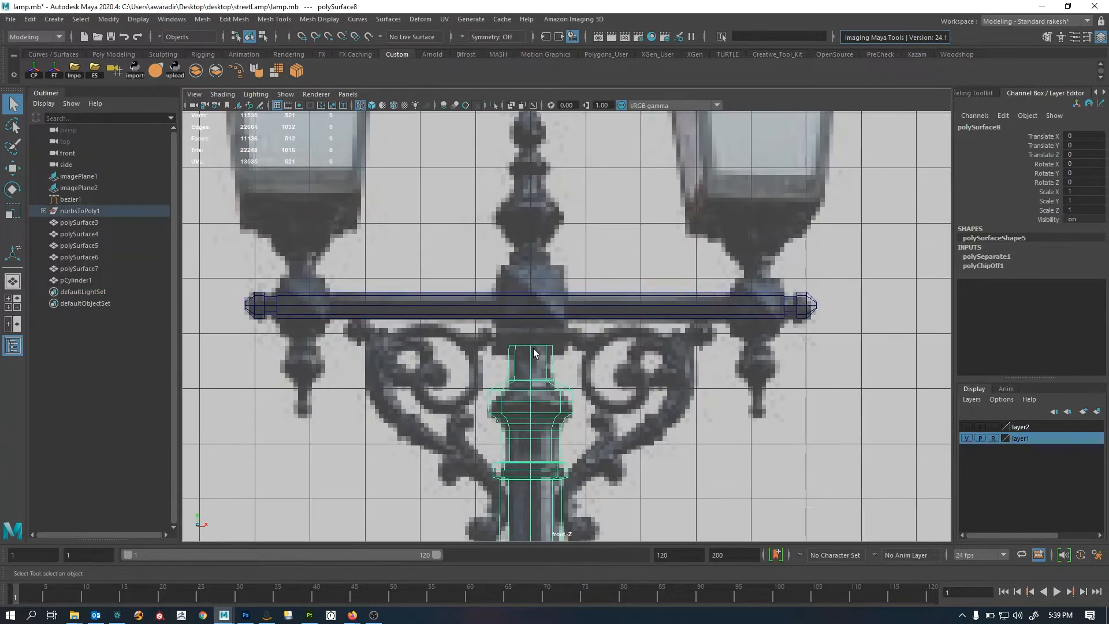
left_click(487, 327)
left_click(581, 366)
left_click(580, 367)
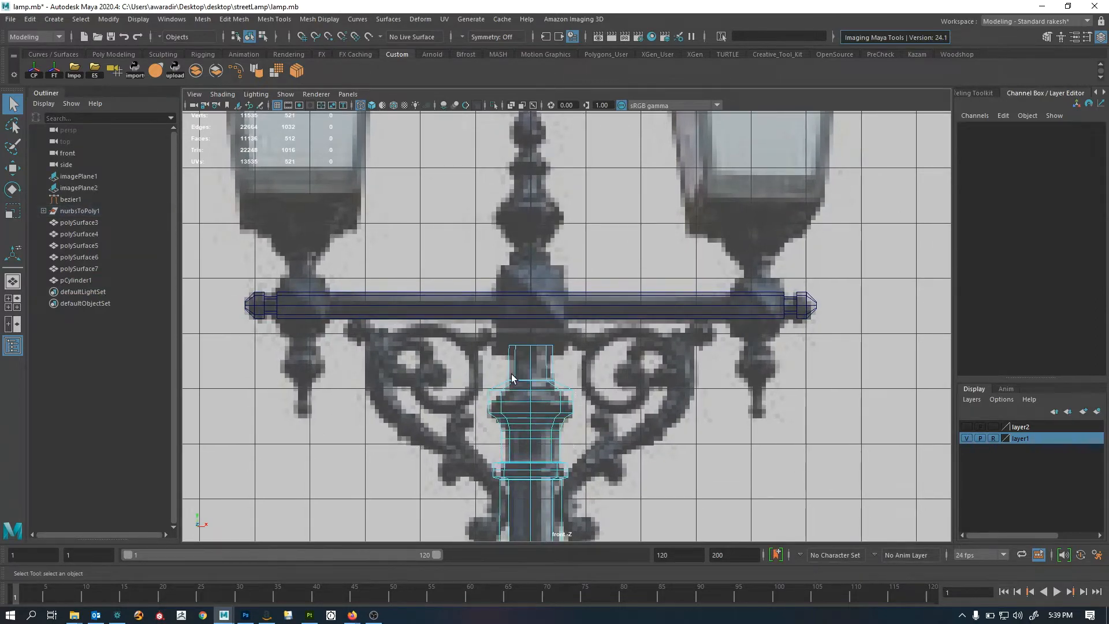
Cap the post's open top by extruding its border edges and merging them to the center, and delete the post's history
key("space")
key("space")
key("space")
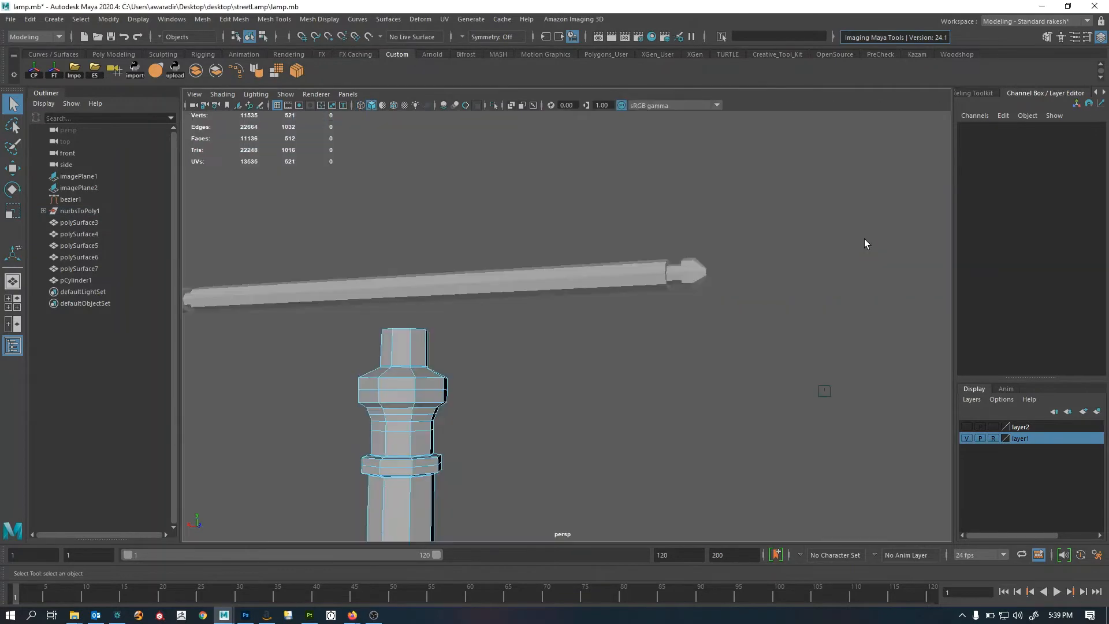
key("a")
left_click_drag(538, 286, 527, 305, "alt")
left_click_drag(503, 267, 608, 213)
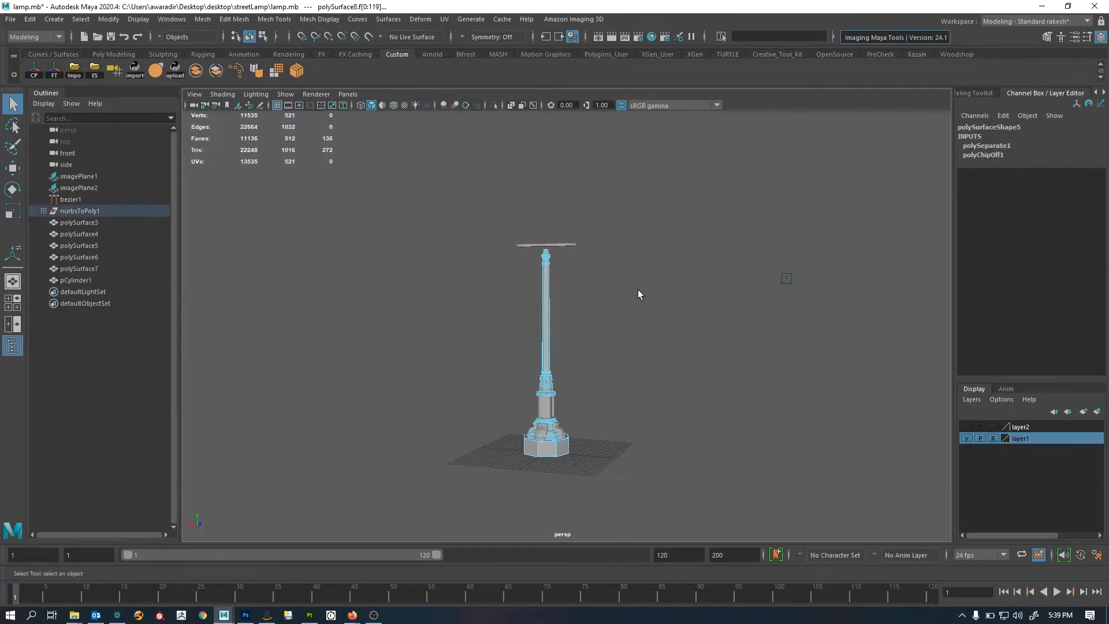
key("f")
left_click_drag(651, 320, 335, 512, "ctrl")
key("f")
left_click_drag(596, 251, 584, 296, "alt")
right_click_drag(569, 311, 569, 231)
double_click(571, 190)
middle_click_drag(589, 240, 579, 362, "alt")
key("ctrl+e")
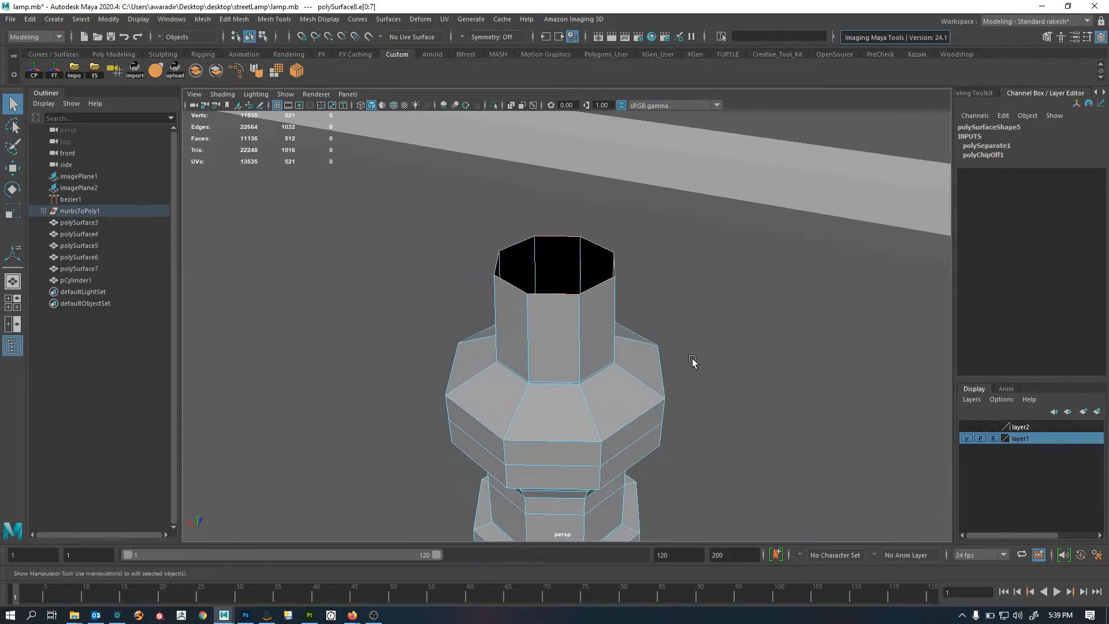
right_click_drag(711, 223, 713, 157, "shift")
right_click_drag(574, 341, 659, 224)
key("alt+shift+d")
Extrude the post's top cap faces upward past the crossbar to the base of the reference finial, at about Y 35.45
right_click_drag(572, 312, 538, 313)
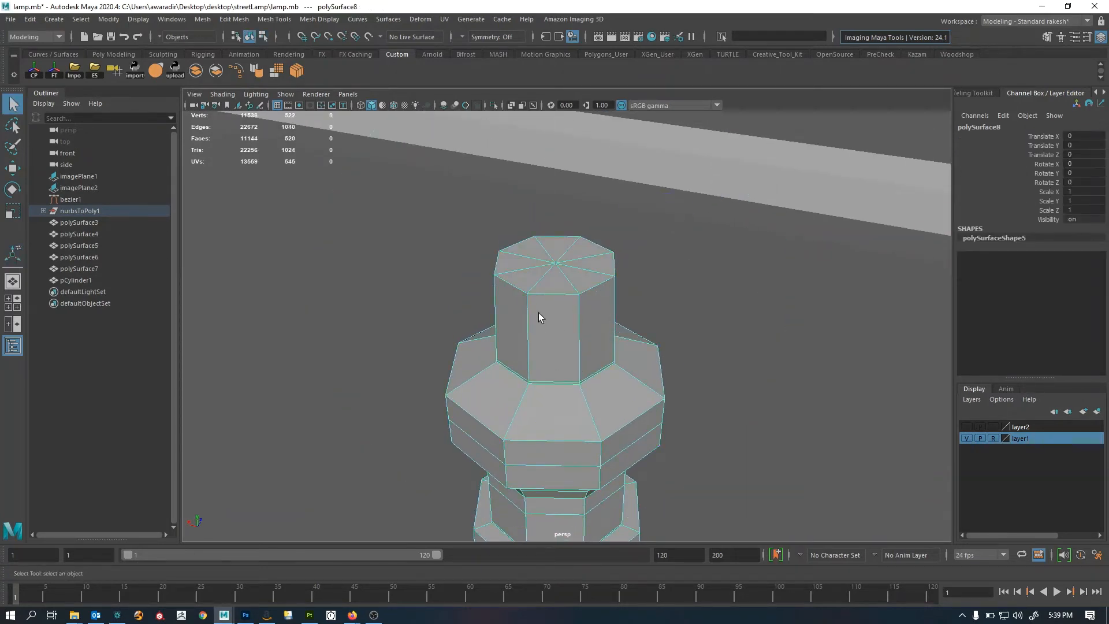
left_click(564, 268)
right_click_drag(630, 317, 637, 365, "ctrl")
right_click_drag(635, 362, 564, 349, "alt")
left_click_drag(564, 349, 584, 320, "alt")
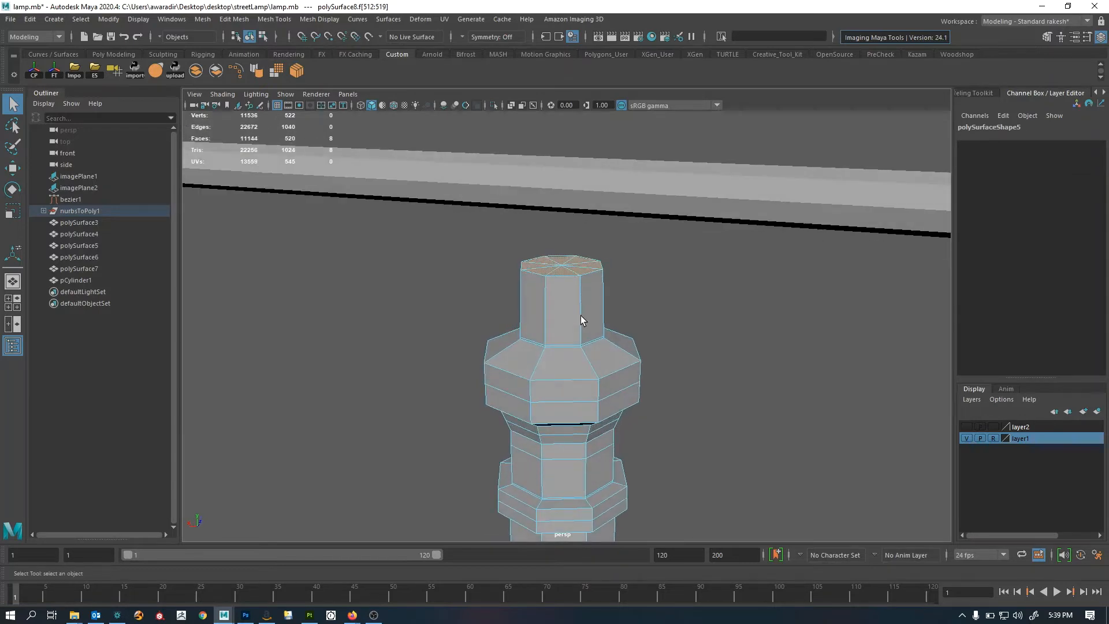
key("w")
key("ctrl+e")
key("w")
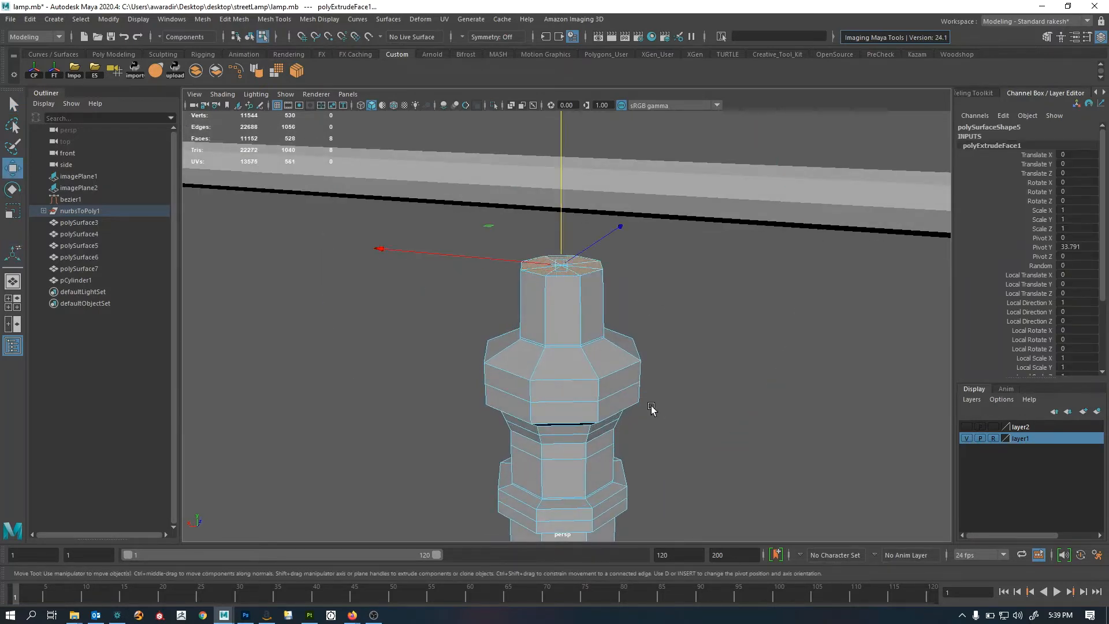
middle_click_drag(651, 341, 611, 314)
key("space")
key("space")
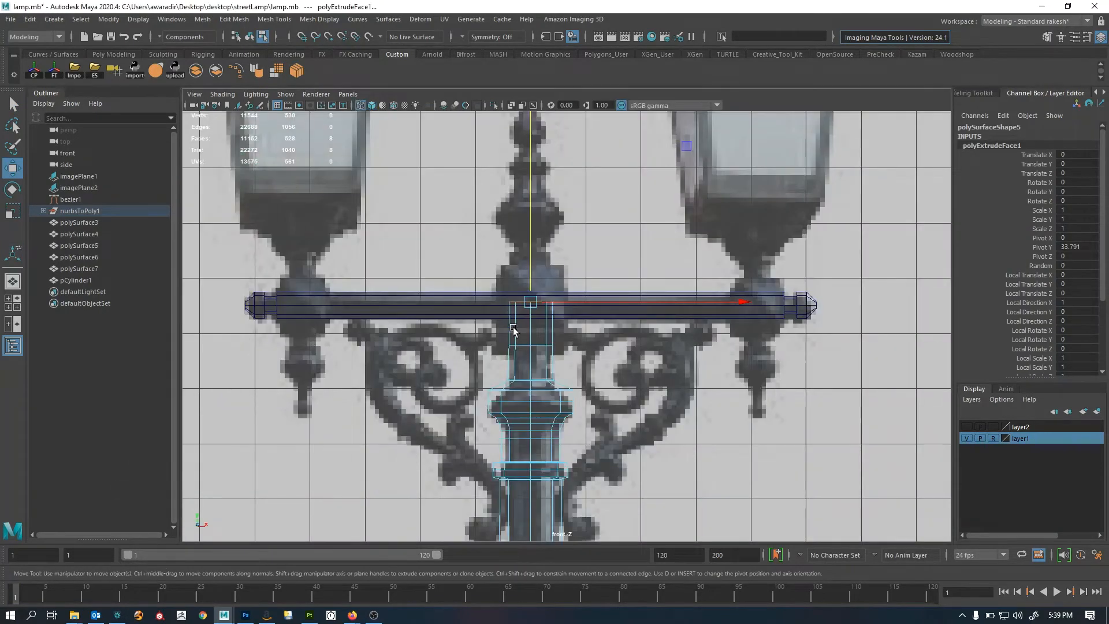
right_click_drag(513, 327, 616, 344, "alt")
middle_click_drag(616, 344, 603, 388, "alt")
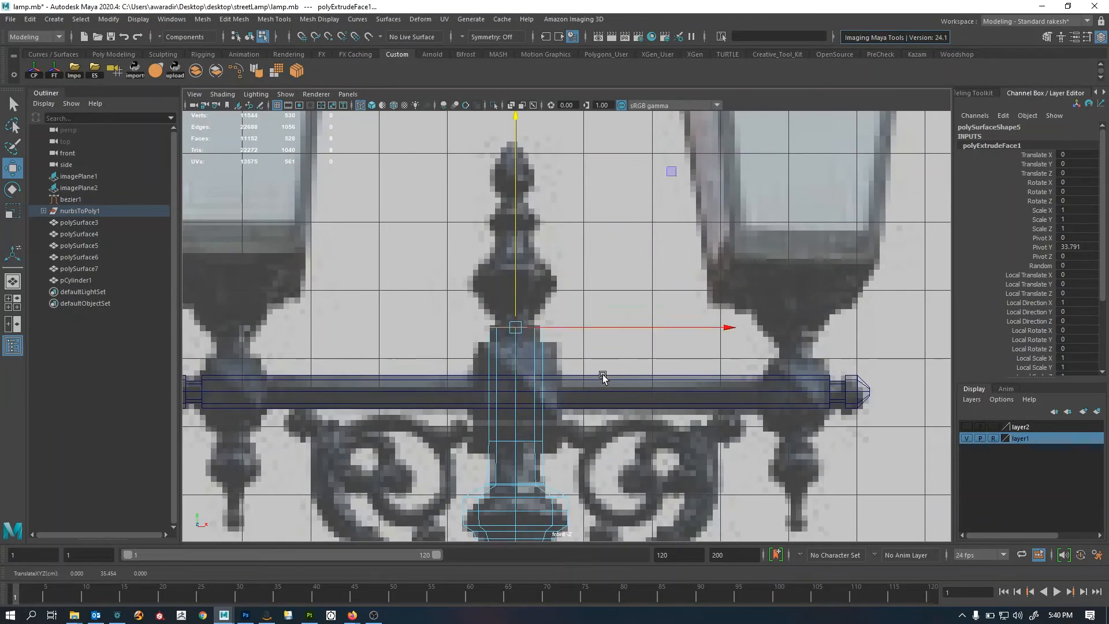
Extrude the post's top cap twice, tapering it inward at the shoulder, then raising and widening it to the finial bulb's widest point
right_click_drag(603, 377, 610, 417, "alt")
right_click_drag(703, 293, 703, 311, "shift")
middle_click_drag(618, 419, 616, 404)
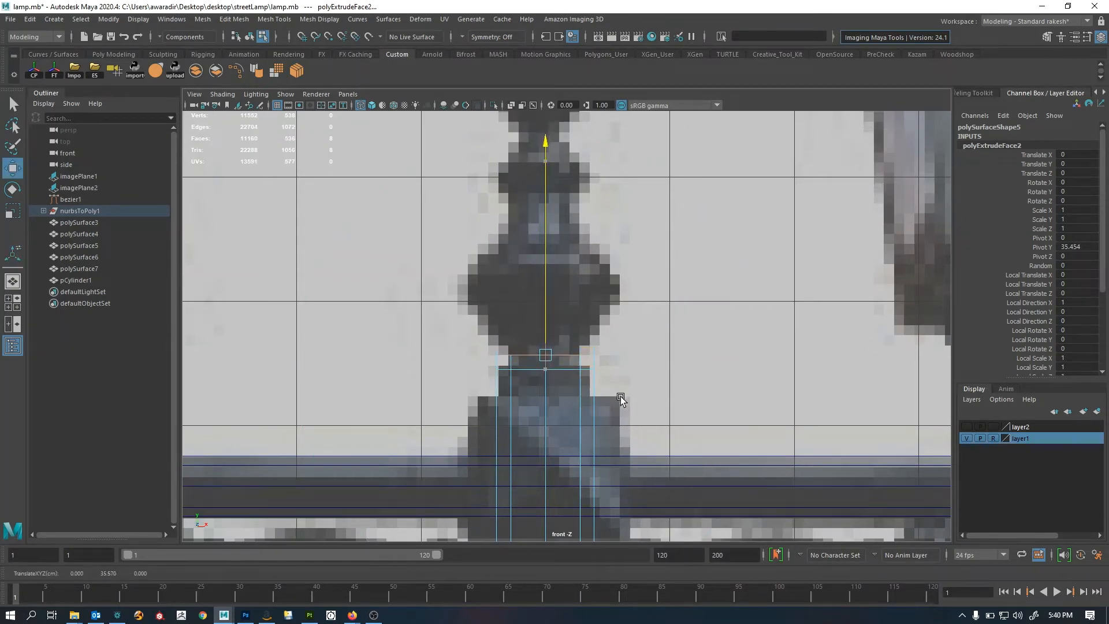
key("r")
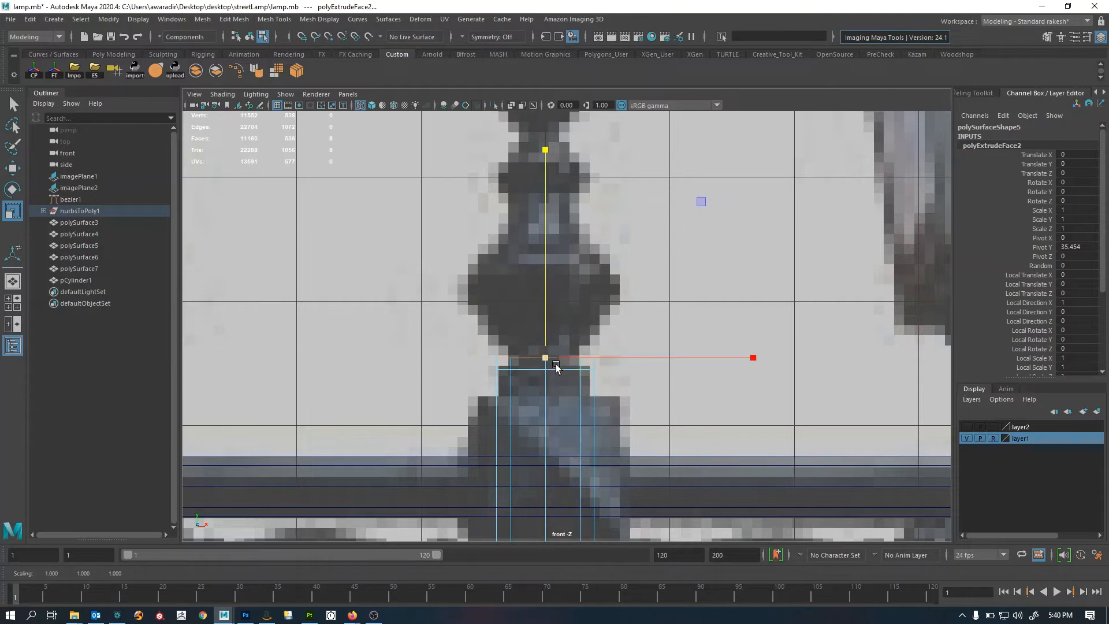
middle_click_drag(523, 377, 617, 345)
key("ctrl+e")
key("w")
key("r")
middle_click_drag(569, 401, 646, 340)
Extrude the cap upward and narrow it over the bulb, then extrude the finial's straight stem up to about Y 36.89
key("ctrl+e")
key("w")
key("r")
key("ctrl+e")
key("w")
middle_click_drag(645, 340, 653, 447, "alt")
right_click_drag(653, 447, 673, 382, "alt")
middle_click_drag(673, 382, 674, 404, "alt")
Extrude and scale the stem's top faces to form the flared collar and tapered neck, up to about Y 37.42
key("ctrl+e")
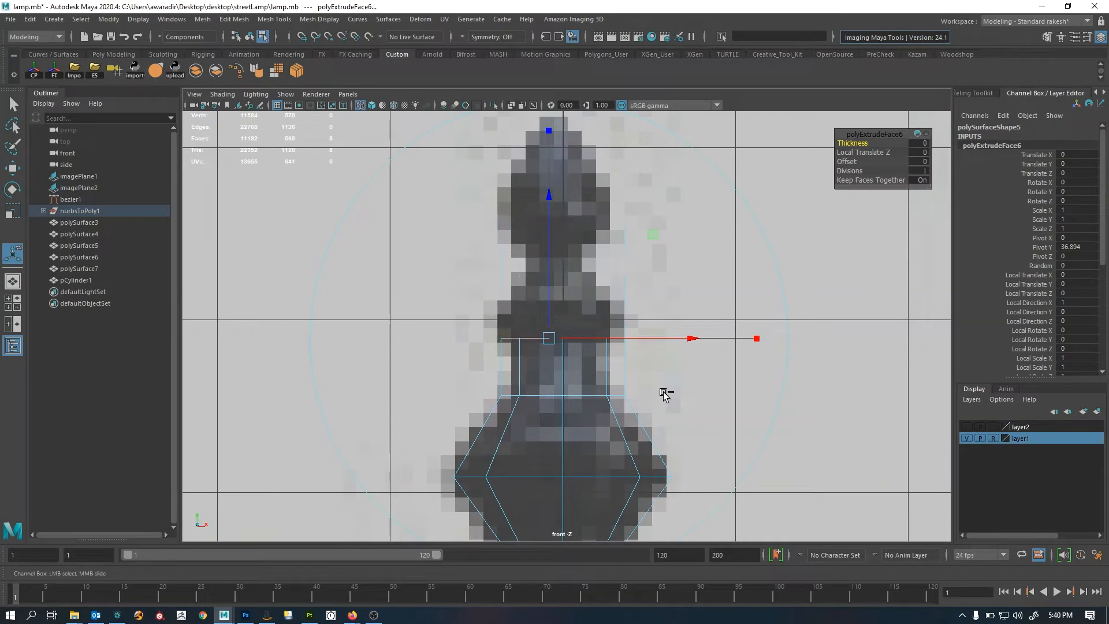
key("w")
middle_click_drag(650, 404, 687, 443)
key("r")
key("ctrl+e")
key("w")
key("r")
key("ctrl+e")
key("w")
key("r")
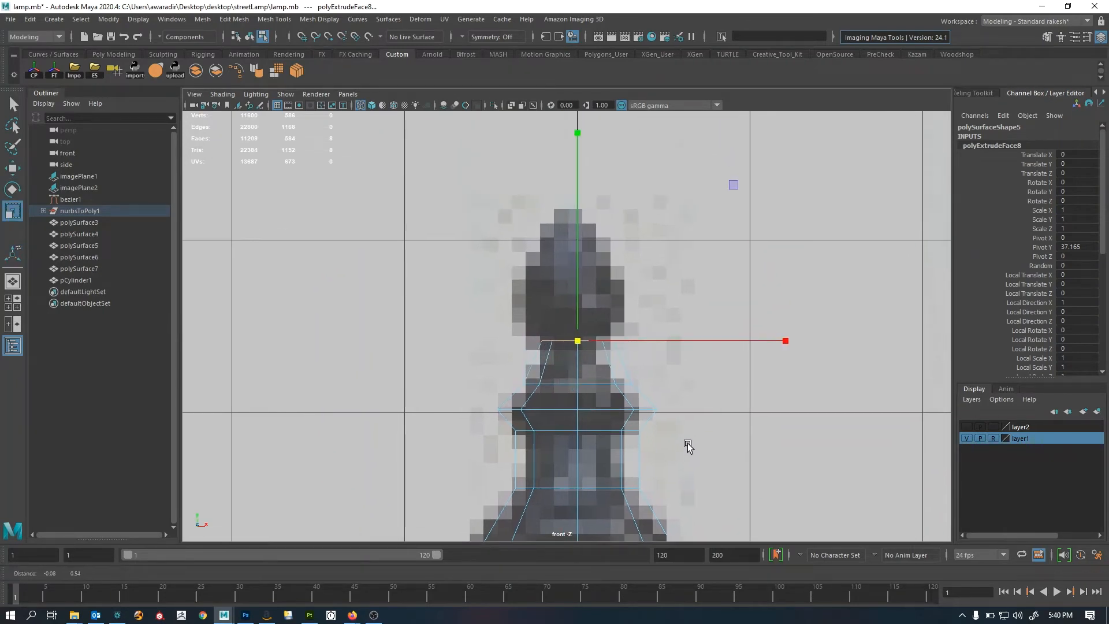
Extrude and scale the neck's top faces to form the finial's bud-shaped tip matching the reference, and return to object mode
right_click_drag(687, 445, 724, 447, "alt")
key("w")
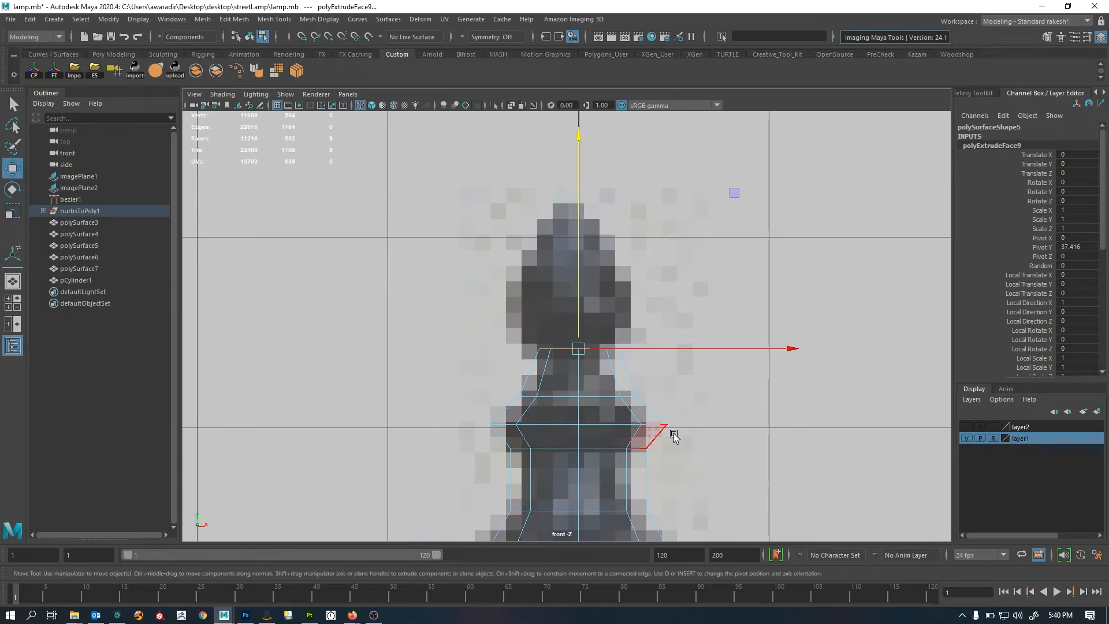
middle_click_drag(673, 432, 703, 411)
key("r")
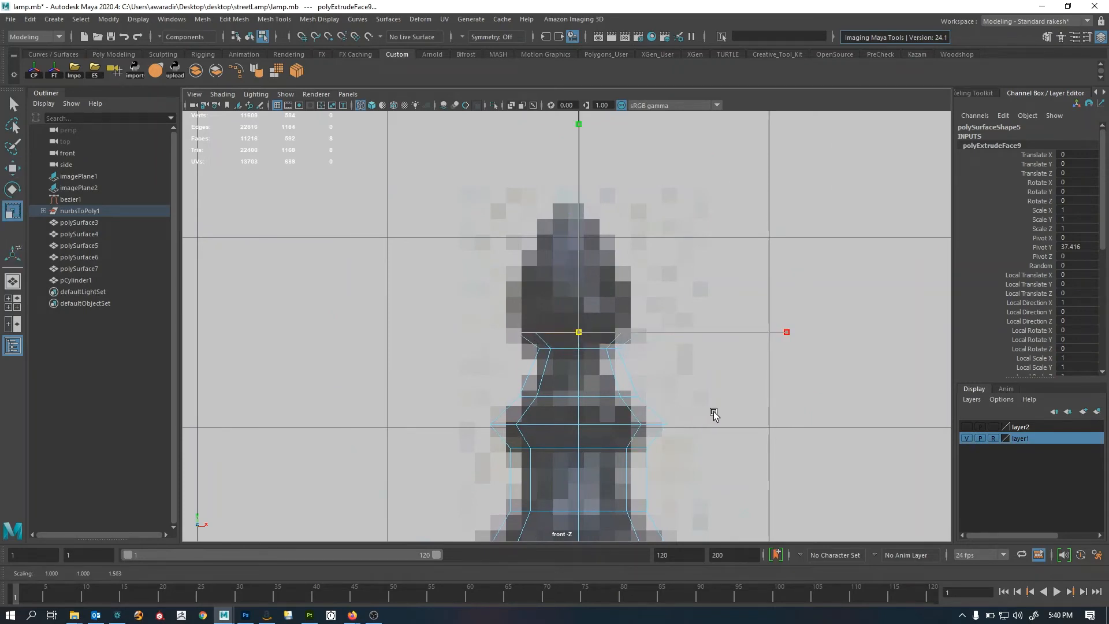
key("ctrl+e")
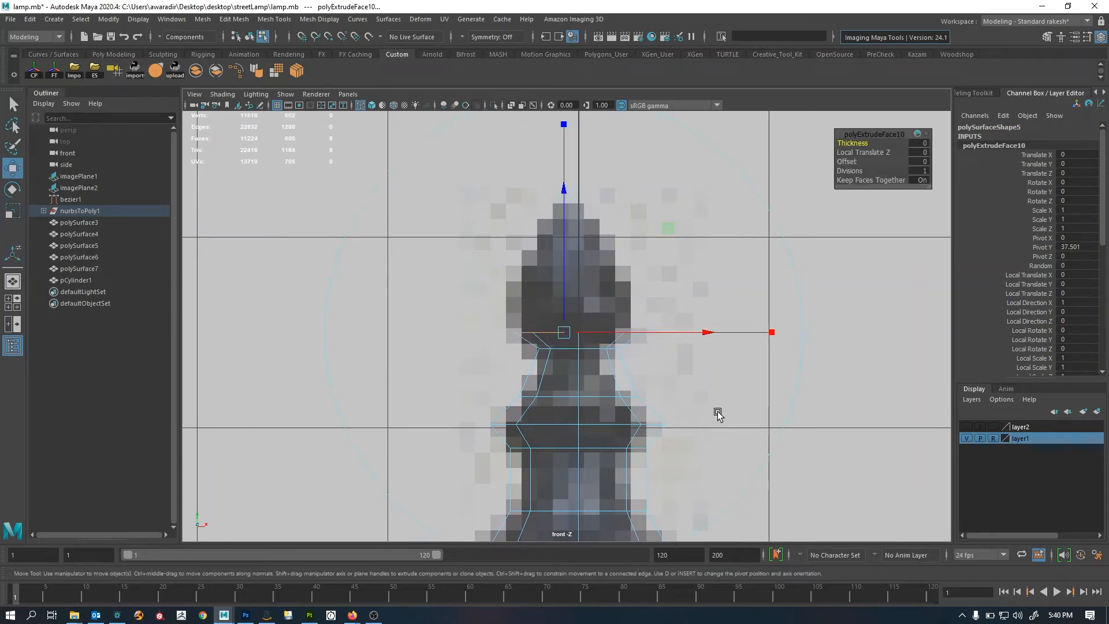
key("w")
middle_click_drag(718, 413, 668, 365)
key("ctrl+e")
key("w")
key("r")
scroll(668, 365, "down", 3)
key("F8")
scroll(626, 335, "down", 5)
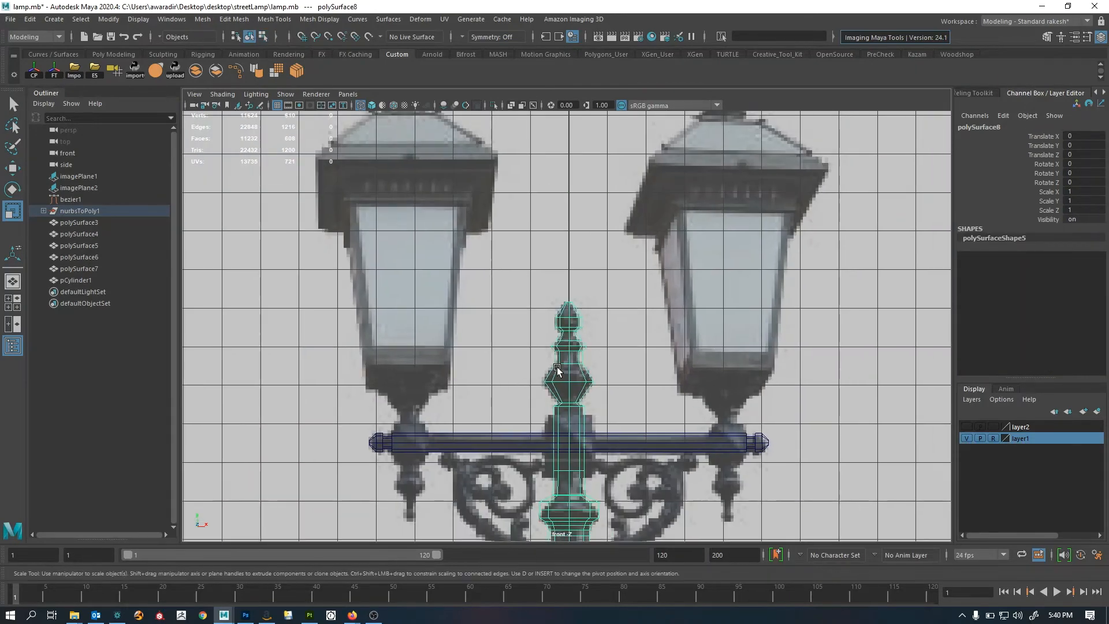
Insert one edge loop above and one below the widest edge of the finial's bulb
key("space")
key("space")
mouse_move(623, 324)
left_mouse_down("alt")
mouse_move(681, 302)
mouse_move(628, 341)
left_mouse_up("alt")
scroll(629, 341, "up", 5)
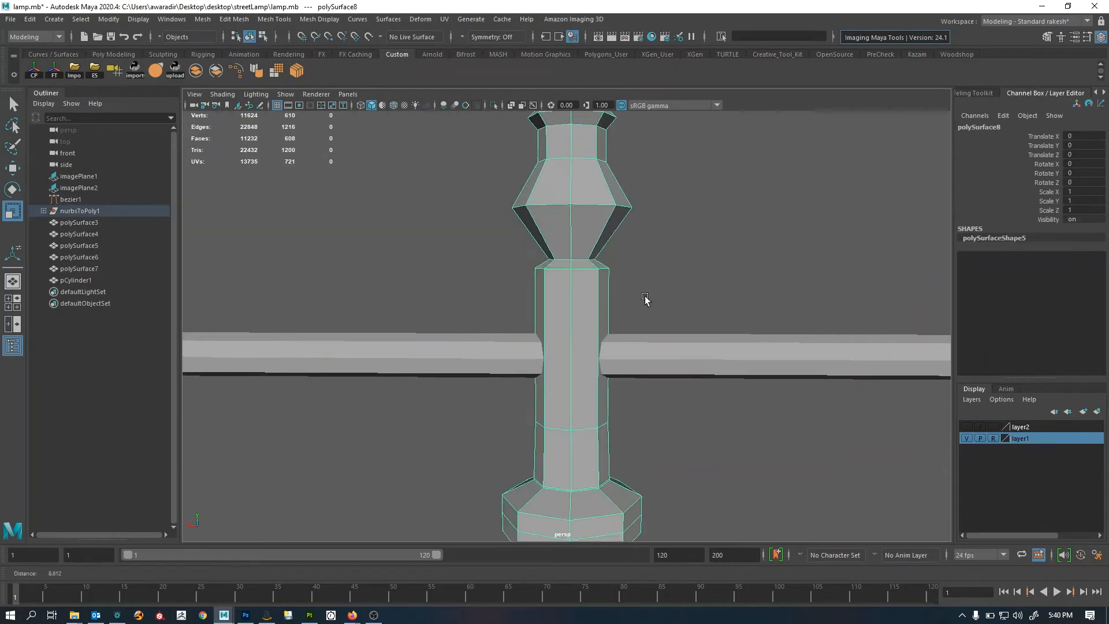
scroll(693, 335, "up", 4)
left_click(638, 218)
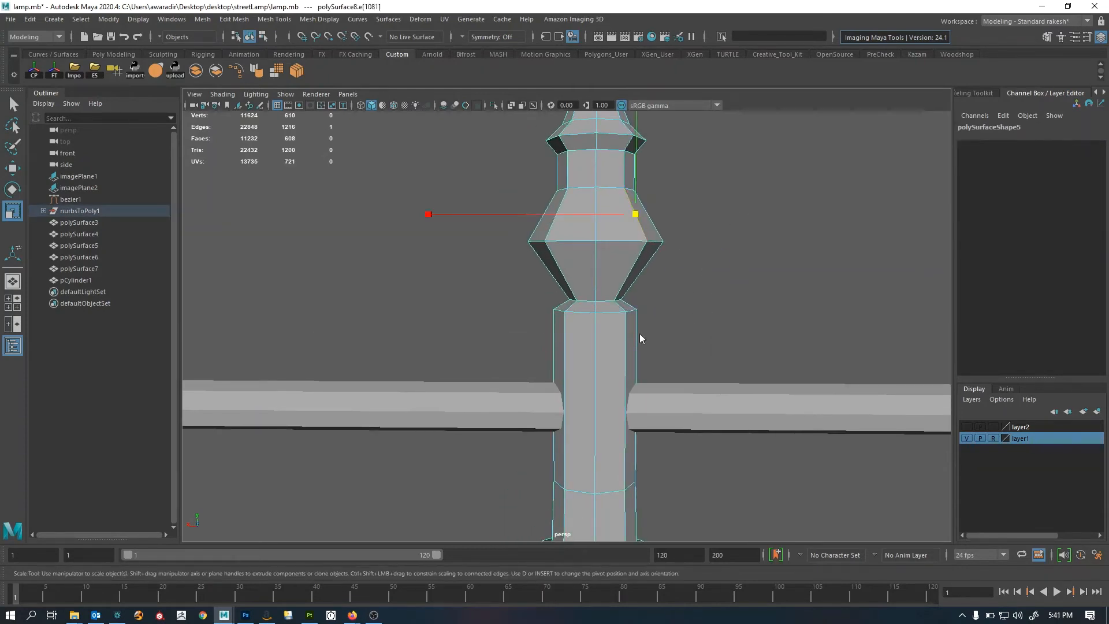
left_click(636, 262)
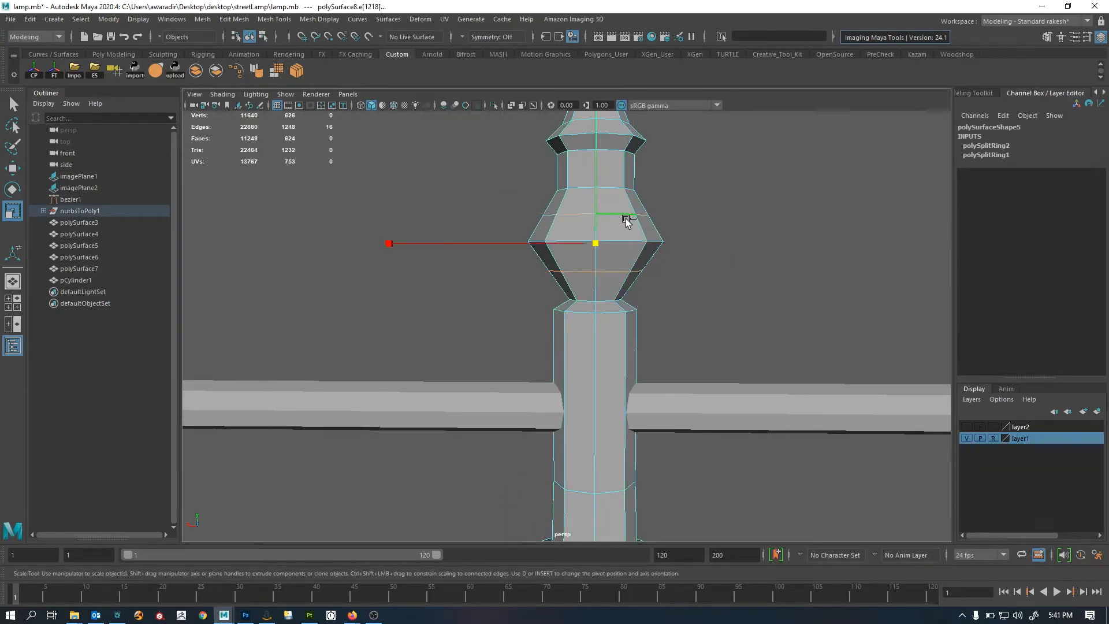
Scale the two new bulb loops outward to round the profile, and check it against the front reference image
left_click_drag(597, 201, 598, 148)
key("ctrl+z")
left_click_drag(596, 200, 596, 163)
key("space")
left_click_drag(584, 286, 500, 423)
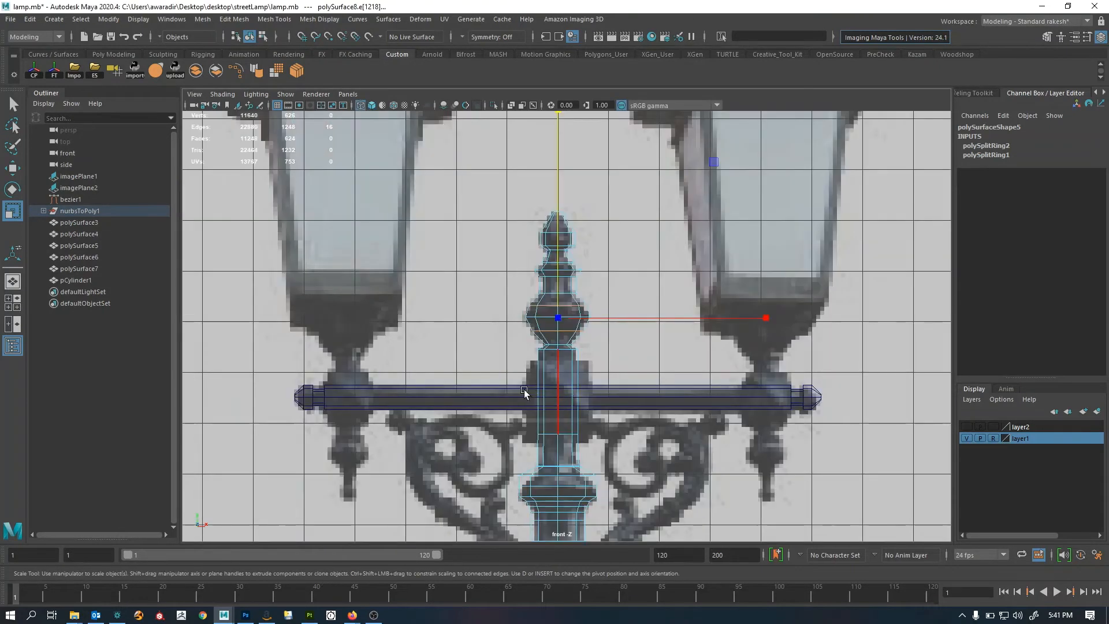
right_click_drag(524, 392, 712, 393, "alt")
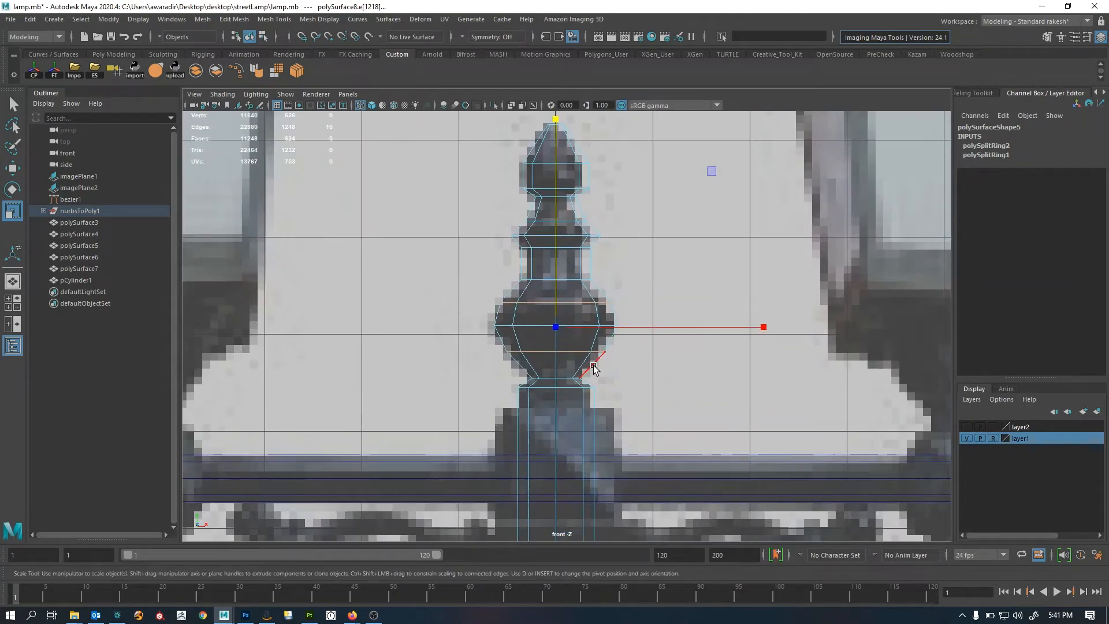
key("F8")
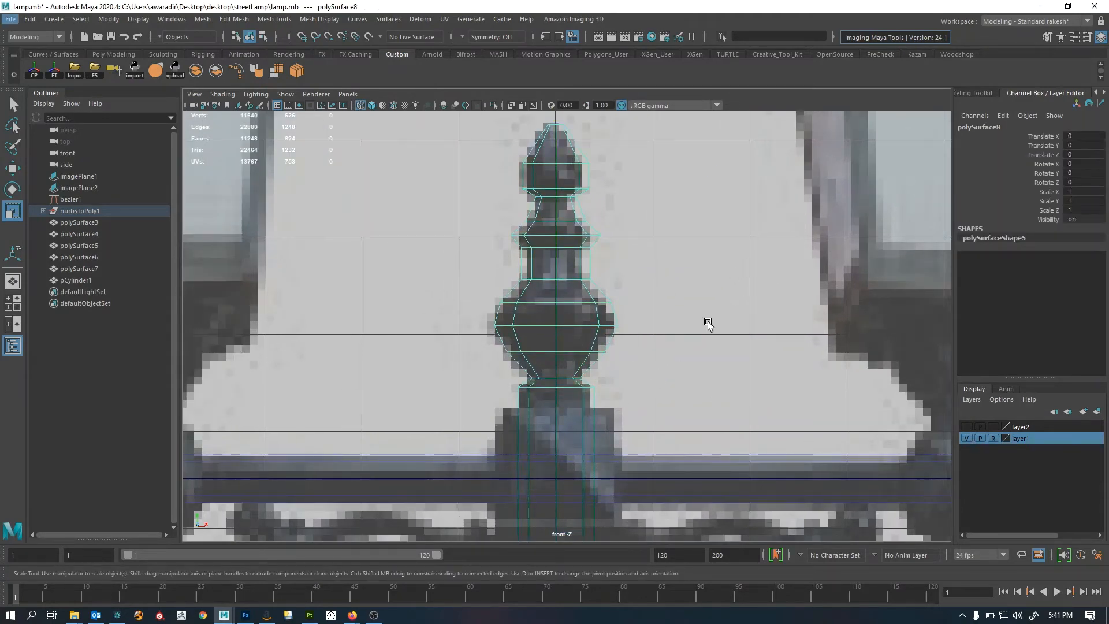
right_click_drag(564, 371, 636, 389, "alt")
key("space")
key("space")
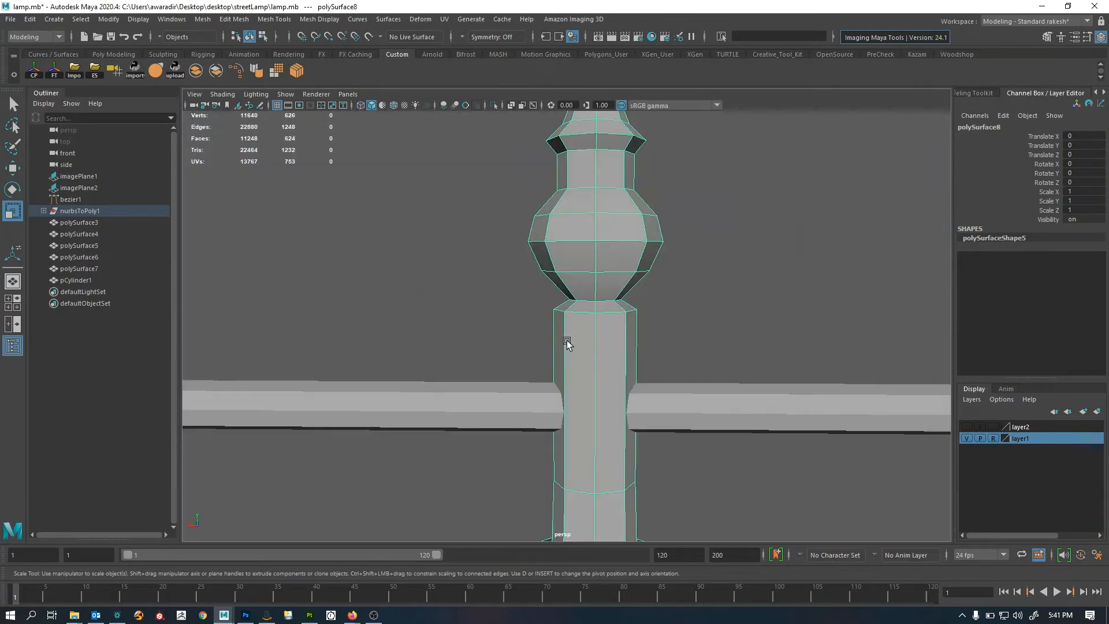
Select the edge loops at the finial's creases, from the post shoulder up to the collar, and bevel them with fraction 0.2
right_click_drag(567, 342, 611, 402, "alt")
right_click_drag(612, 365, 613, 315)
double_click(618, 310)
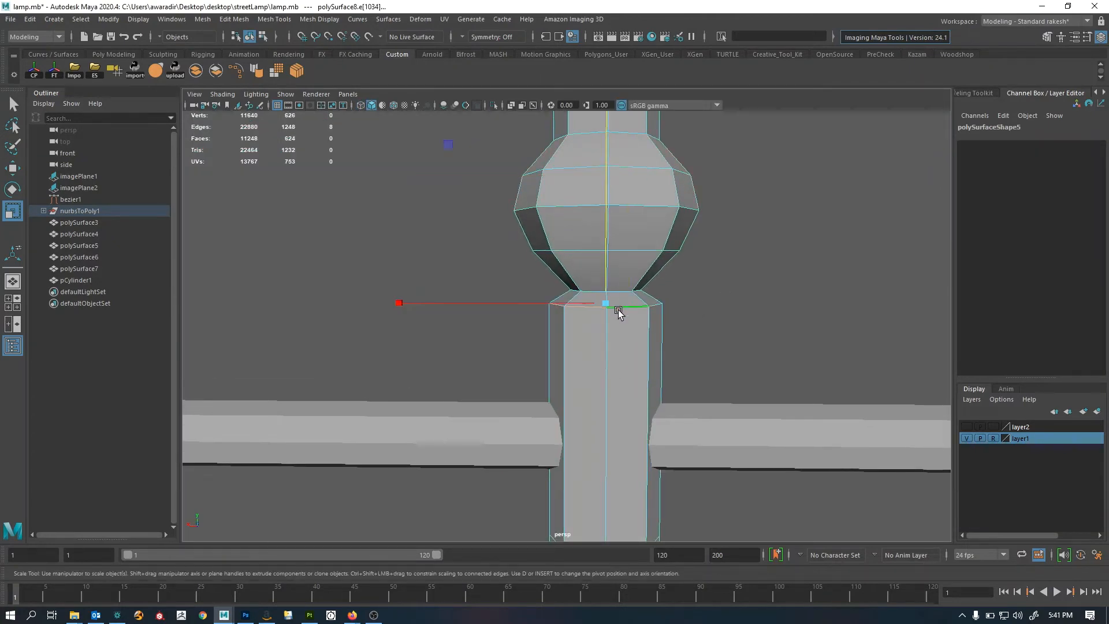
key("q")
middle_click_drag(624, 214, 639, 353, "alt")
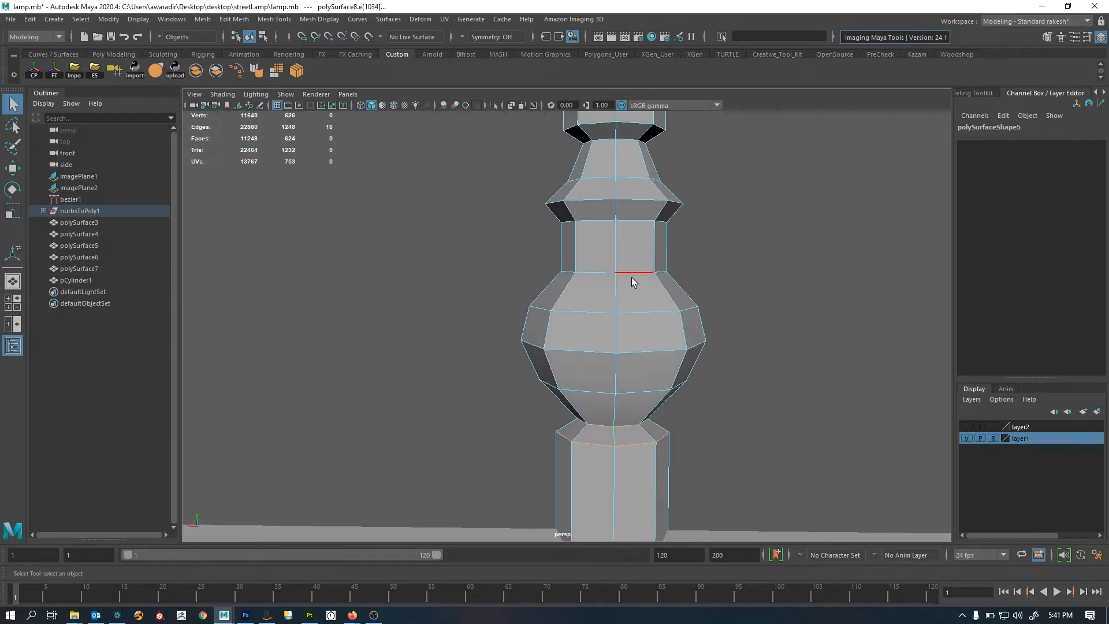
double_click(638, 220, "shift")
right_click_drag(693, 272, 624, 302, "alt")
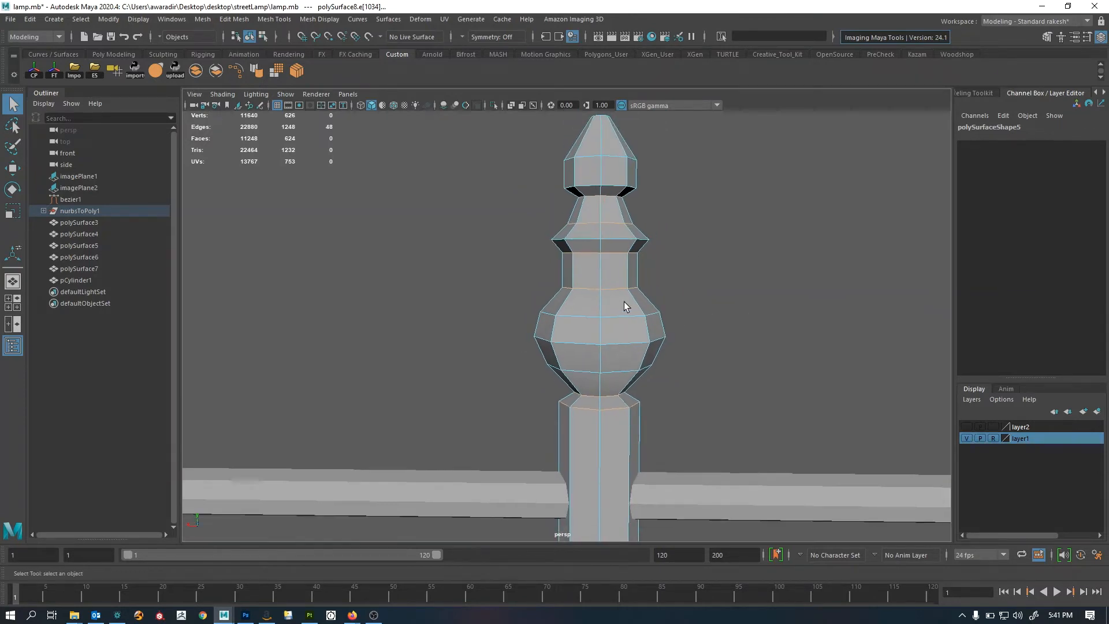
left_click_drag(624, 302, 636, 306, "alt")
right_click_drag(636, 307, 841, 292, "alt")
key("ctrl+b")
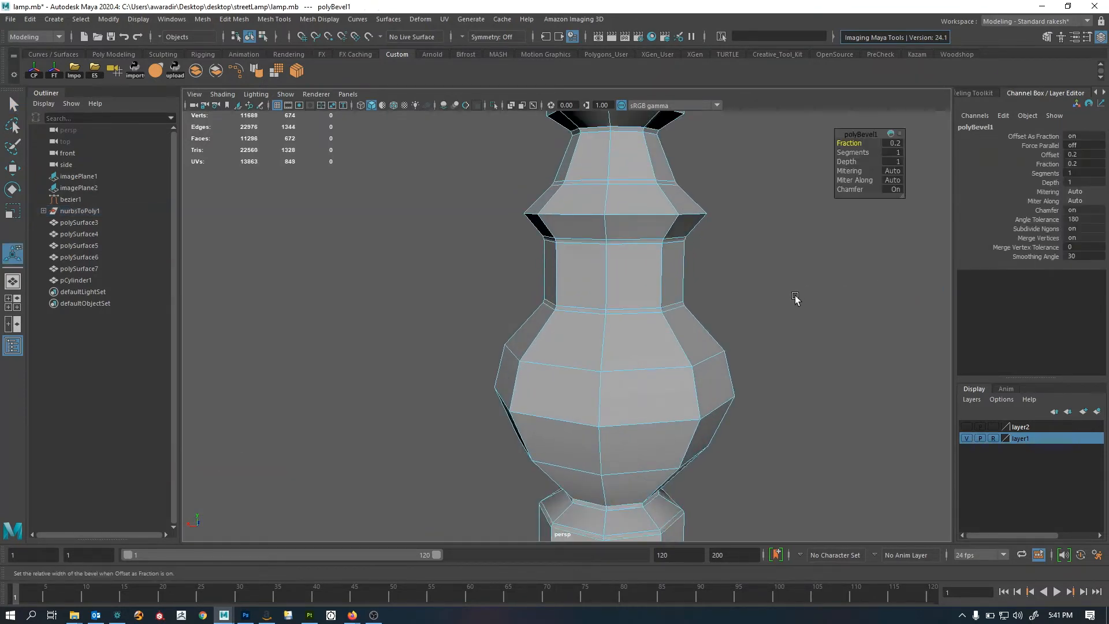
Turn on the smooth mesh preview for the post, compare the finial with the front reference, and delete the post's history
right_click_drag(633, 382, 439, 346)
key("3")
left_click(771, 282)
left_click(605, 354)
key("space")
key("space")
key("space")
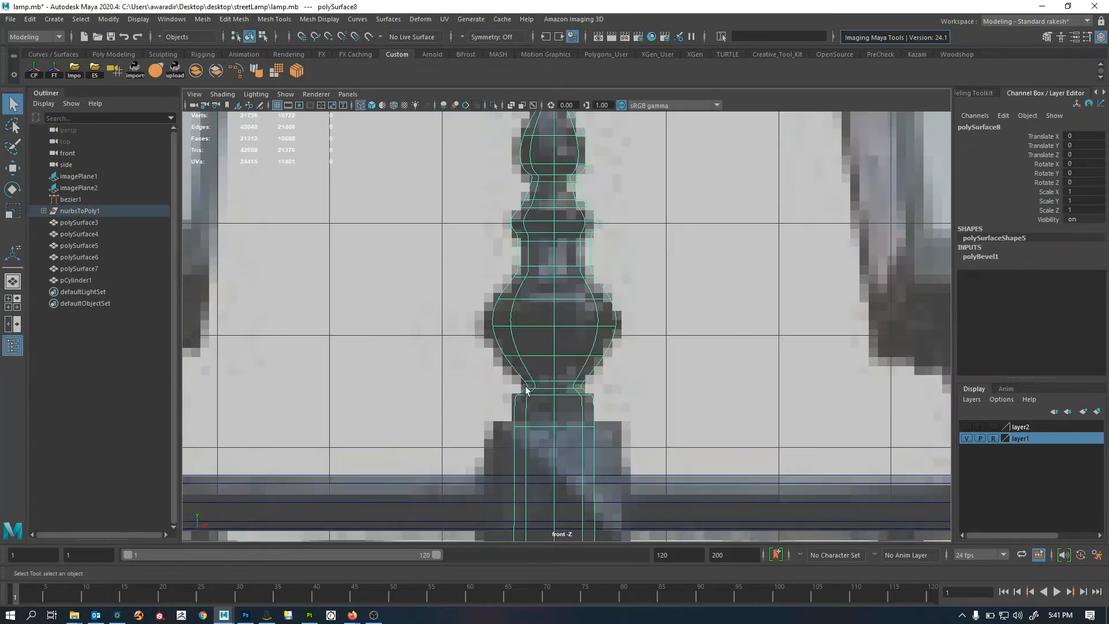
key("alt+shift+d")
right_click_drag(528, 392, 528, 333, "alt")
middle_click_drag(570, 436, 541, 365, "alt")
Inspect the smoothed post and finial in the perspective view and save the scene
key("space")
key("space")
right_click_drag(624, 225, 392, 292, "alt")
left_click(610, 358)
right_click_drag(610, 358, 462, 410, "alt")
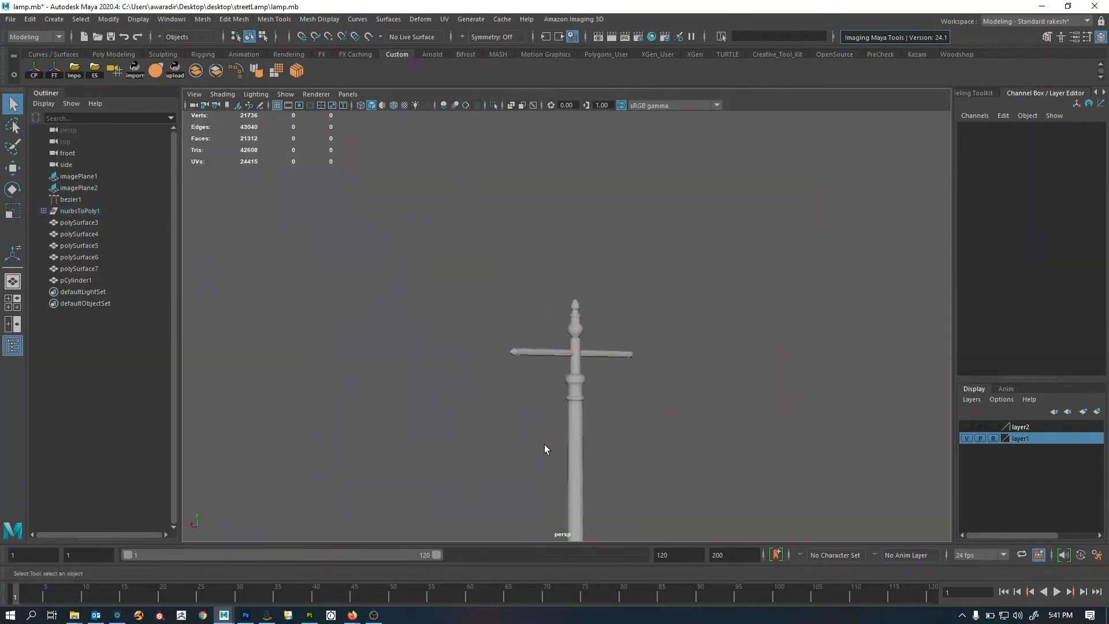
middle_click_drag(544, 444, 545, 265, "alt")
right_click_drag(545, 289, 899, 413, "alt")
middle_click_drag(618, 338, 619, 376, "alt")
right_click_drag(619, 376, 716, 451, "alt")
middle_click_drag(716, 450, 716, 333, "alt")
key("ctrl+s")
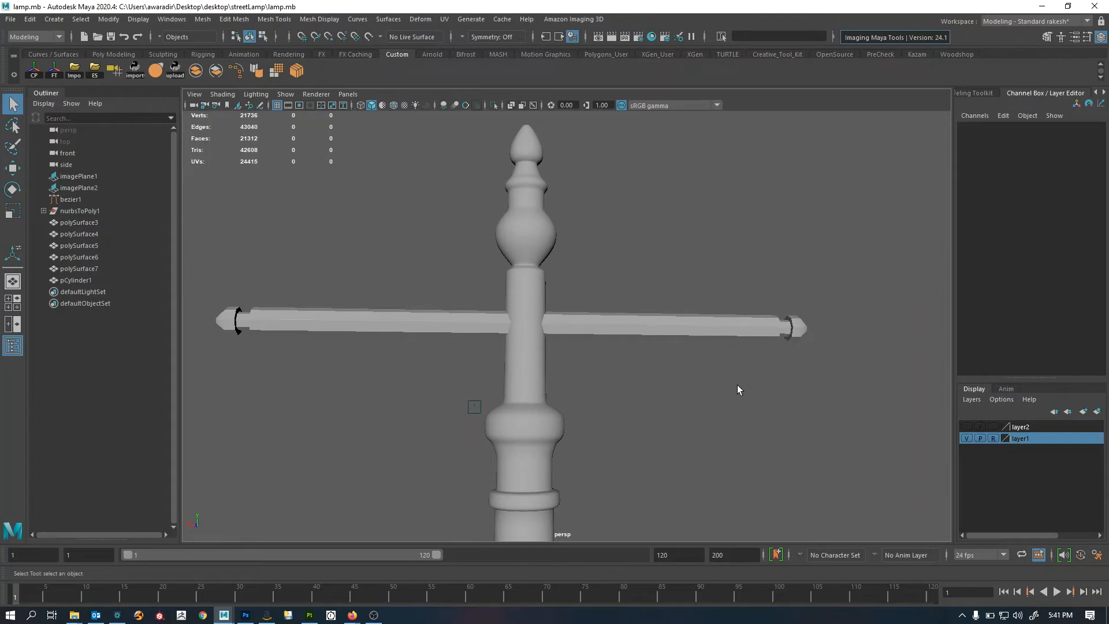
Examine the crossbar and its junction with the post against the front reference image
right_click_drag(737, 385, 693, 413, "alt")
left_click_drag(698, 418, 679, 436, "alt")
left_click(624, 322)
left_click(775, 396)
key("space")
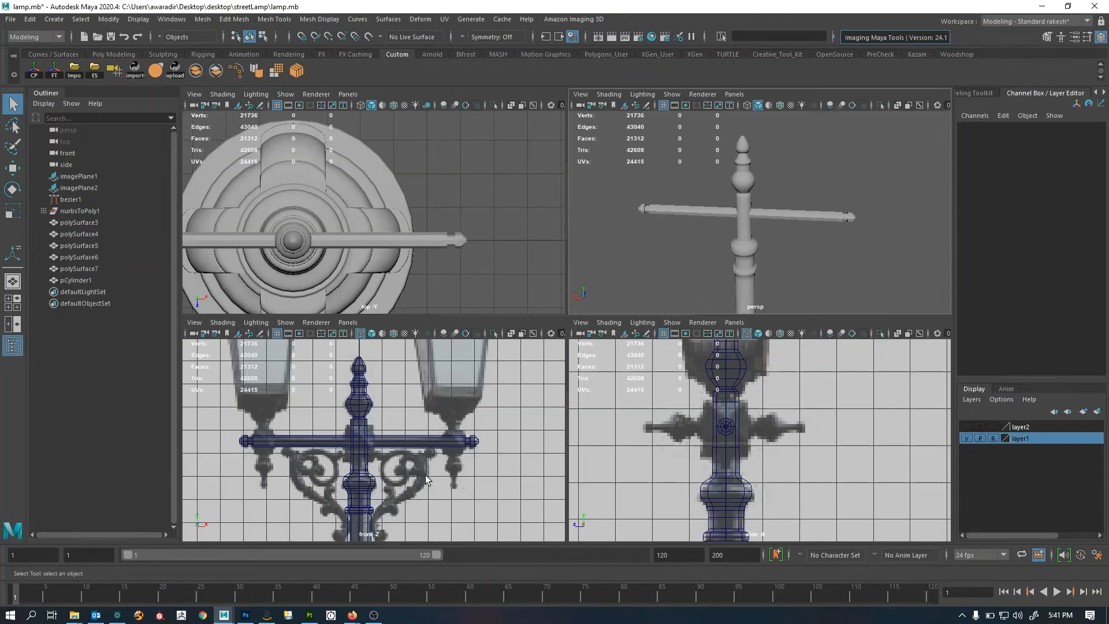
key("space")
right_click_drag(426, 480, 644, 441, "alt")
mouse_move(566, 342)
right_mouse_down("alt")
mouse_move(627, 352)
mouse_move(577, 356)
right_mouse_up("alt")
middle_click_drag(577, 356, 501, 340, "alt")
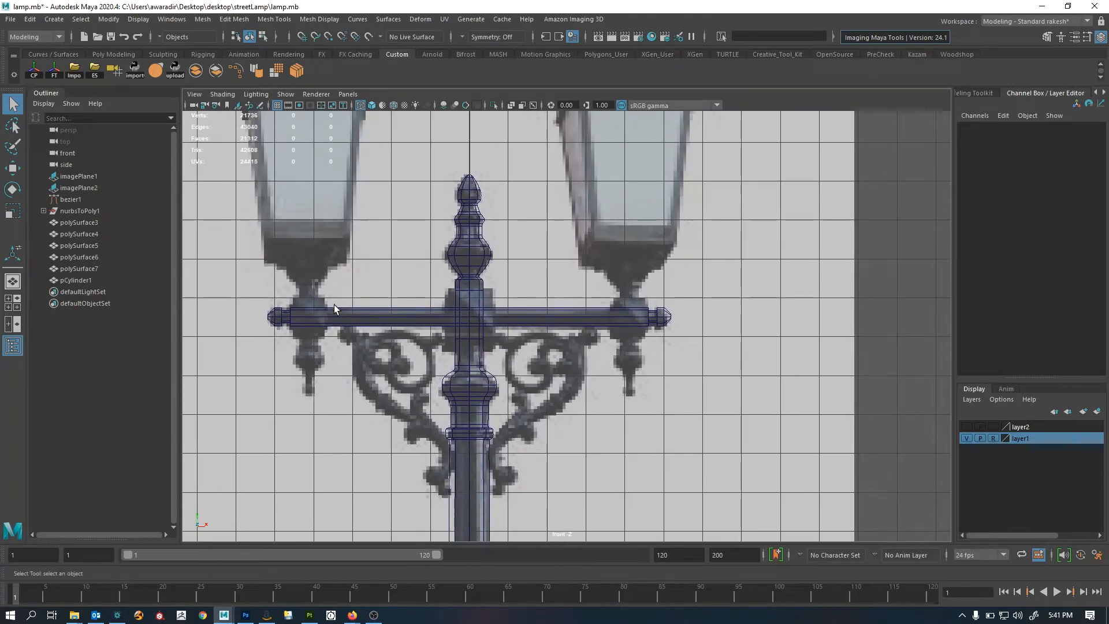
right_click_drag(465, 318, 521, 343, "alt")
middle_click_drag(521, 343, 535, 362, "alt")
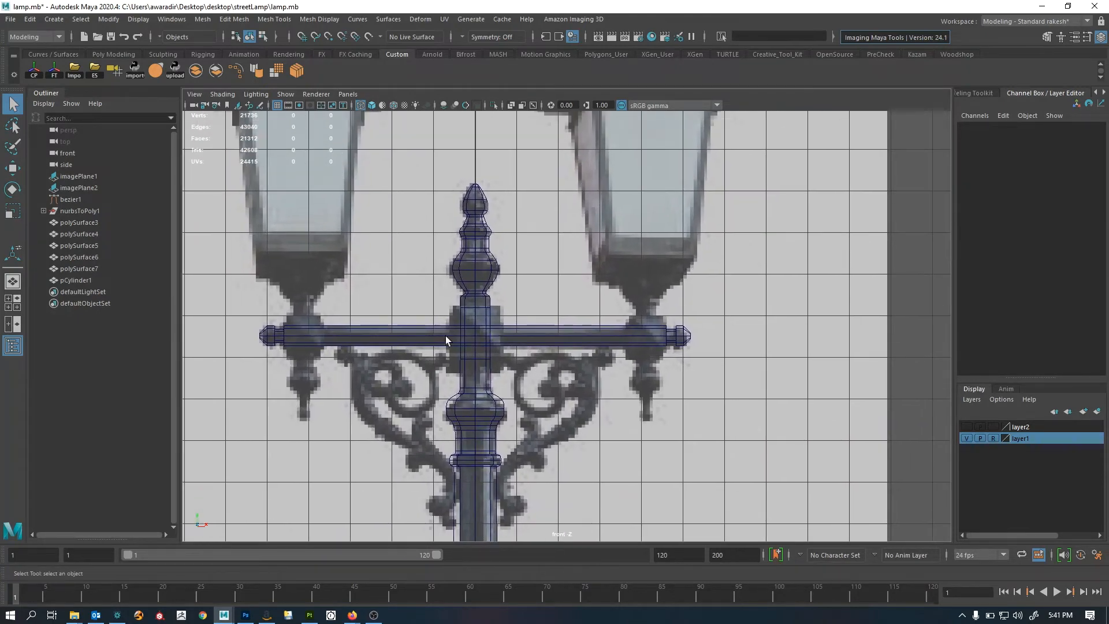
Compare the block around the post at the crossbar in the front and side reference images
key("space")
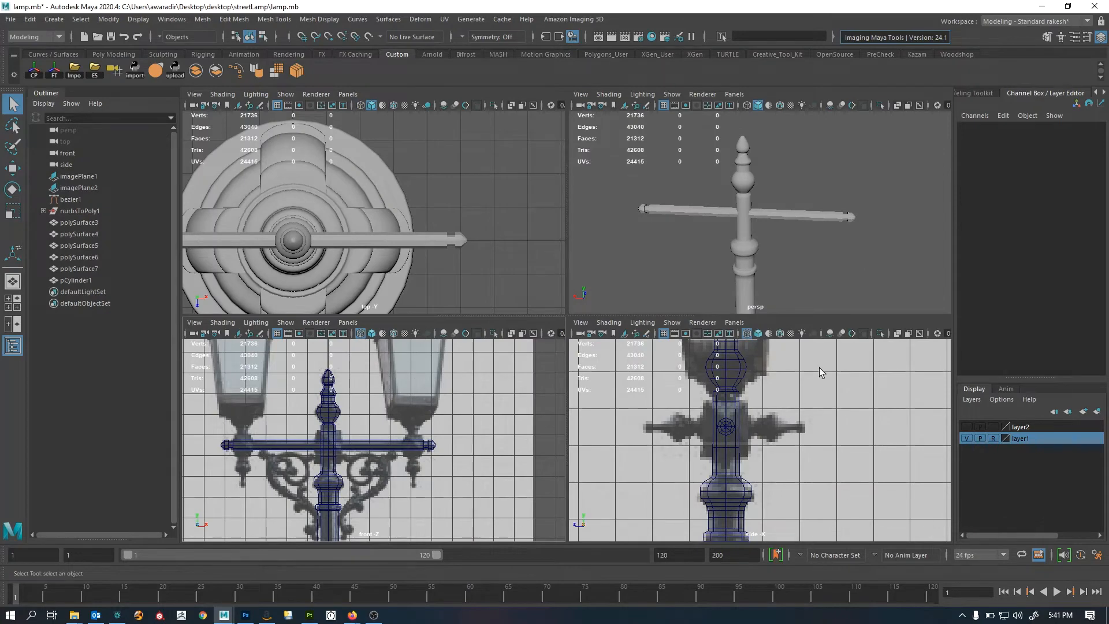
right_click_drag(819, 407, 833, 469, "alt")
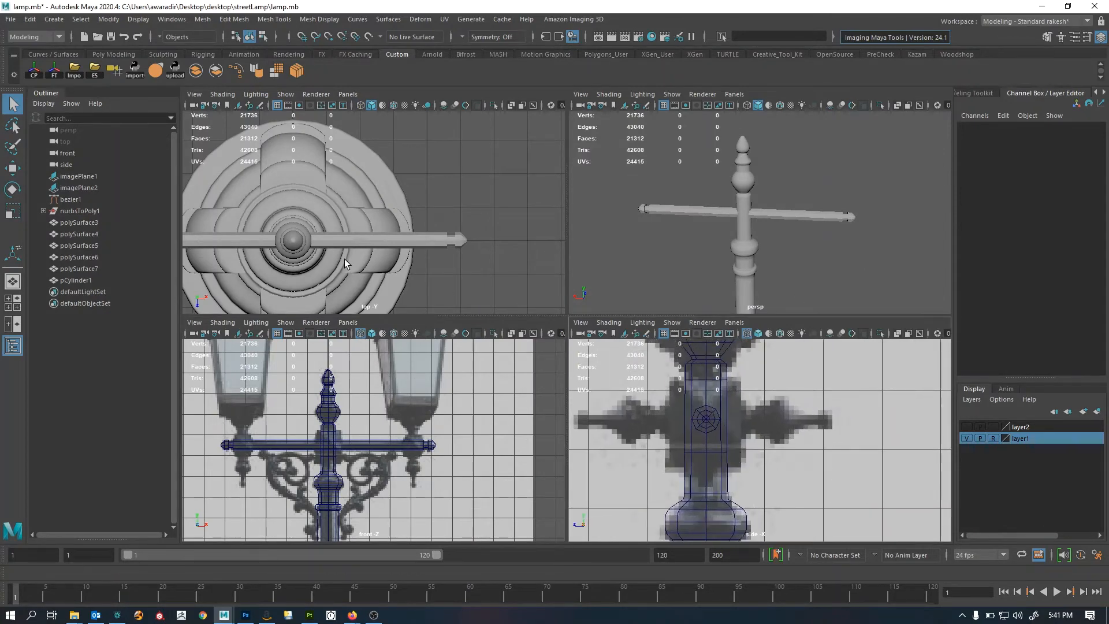
key("space")
right_click_drag(378, 426, 506, 373, "alt")
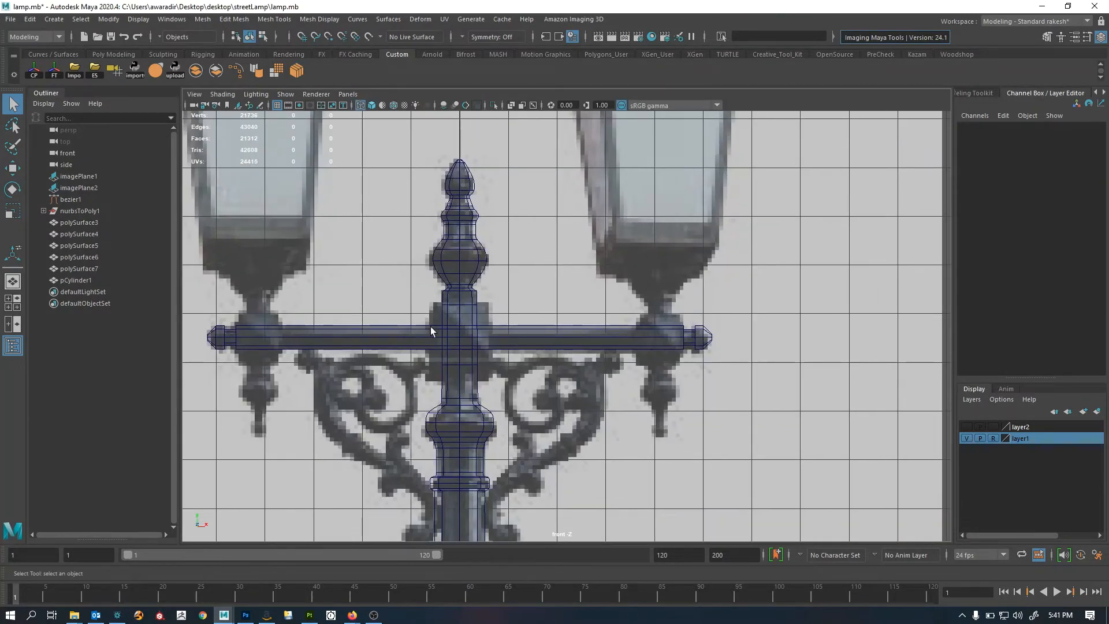
scroll(722, 387, "down", 2)
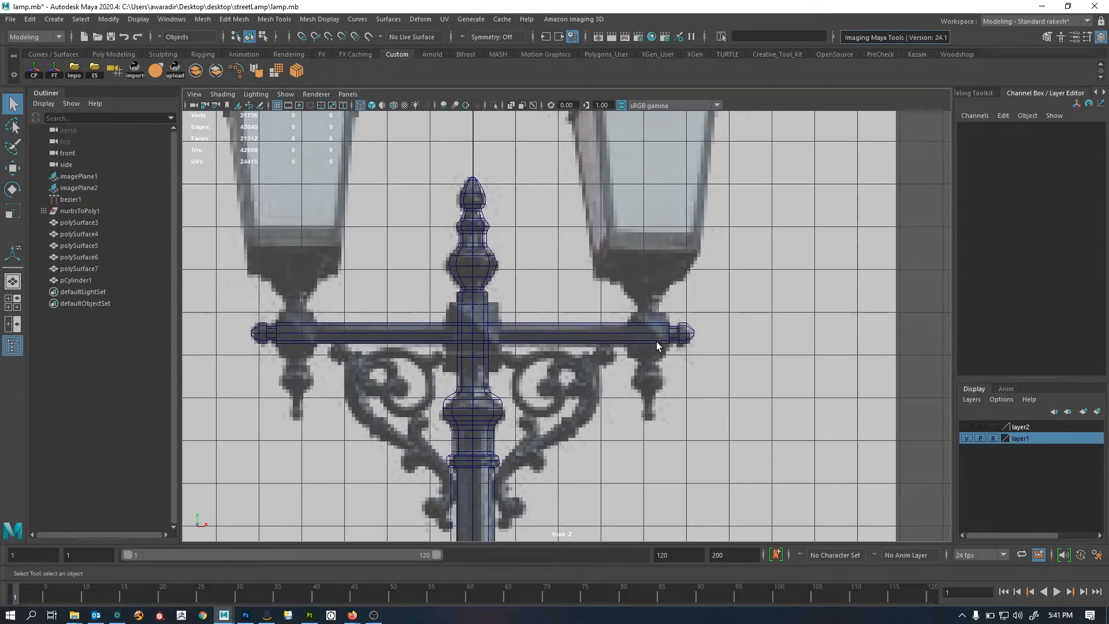
key("space")
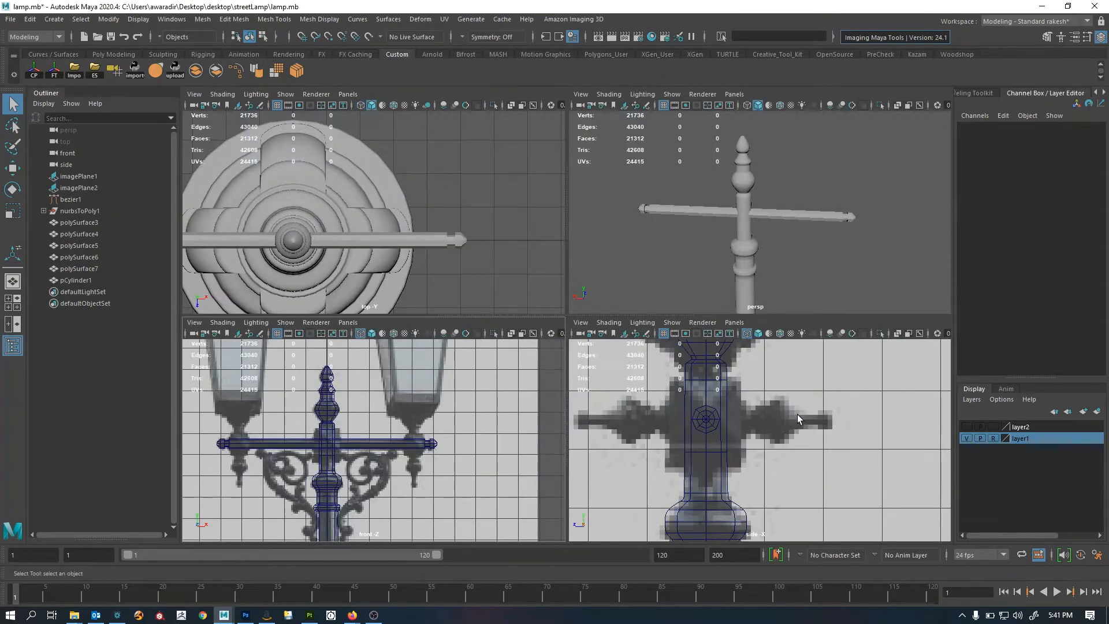
scroll(797, 414, "down", 6)
middle_click_drag(701, 421, 545, 431, "alt")
key("space")
scroll(664, 431, "down", 3)
middle_click_drag(625, 399, 550, 407, "alt")
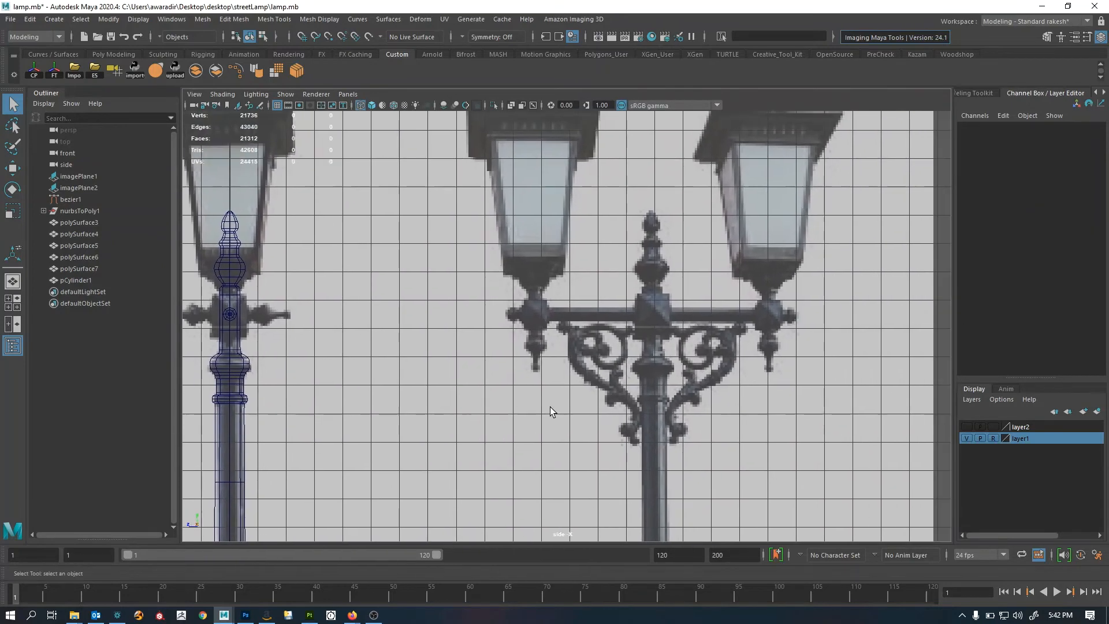
right_click_drag(549, 406, 486, 406, "alt")
middle_click_drag(487, 406, 518, 406, "alt")
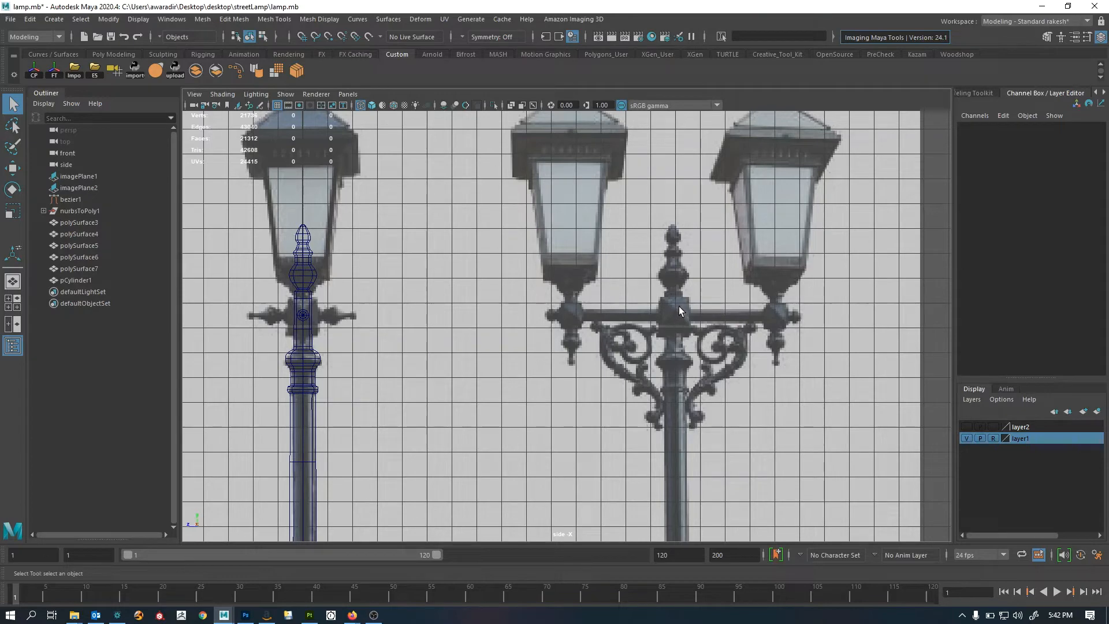
middle_click_drag(483, 394, 634, 366, "alt")
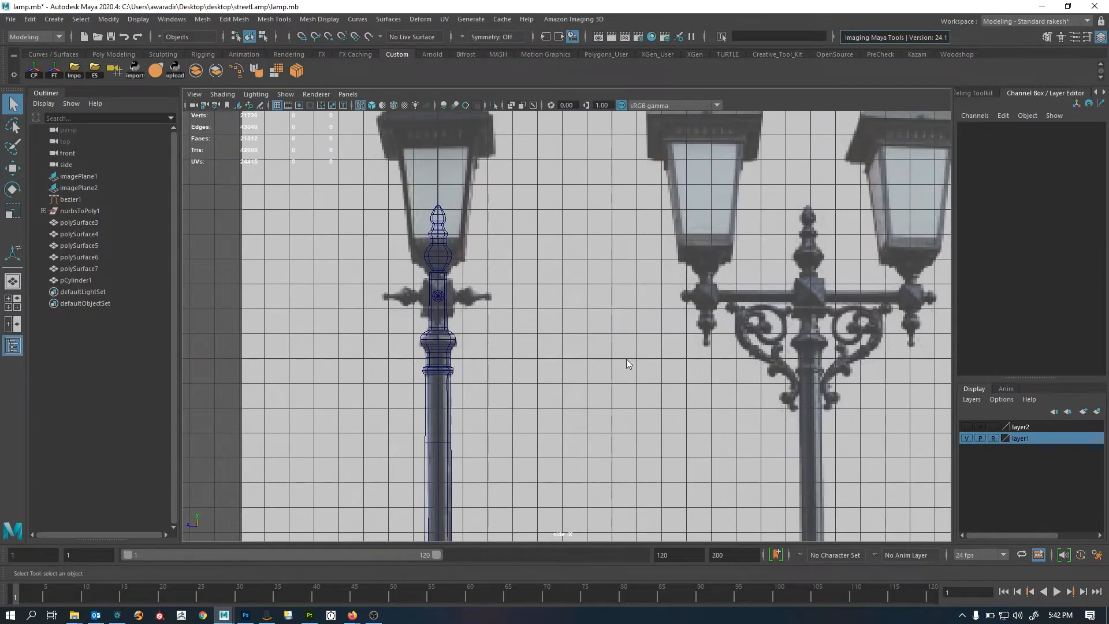
Create a polygon cube and raise it to about Y 34.86, at the block where the crossbar meets the post
right_click_drag(626, 359, 625, 381, "shift")
key("w")
middle_click_drag(542, 453, 567, 406, "shift")
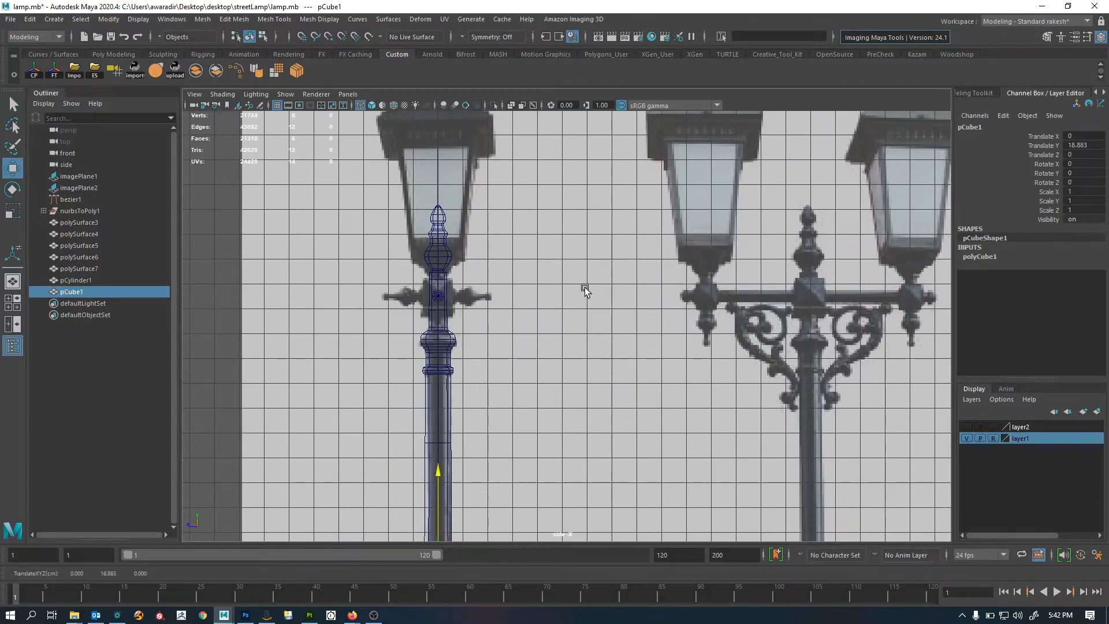
middle_click_drag(585, 286, 577, 262, "shift")
scroll(523, 311, "up", 3)
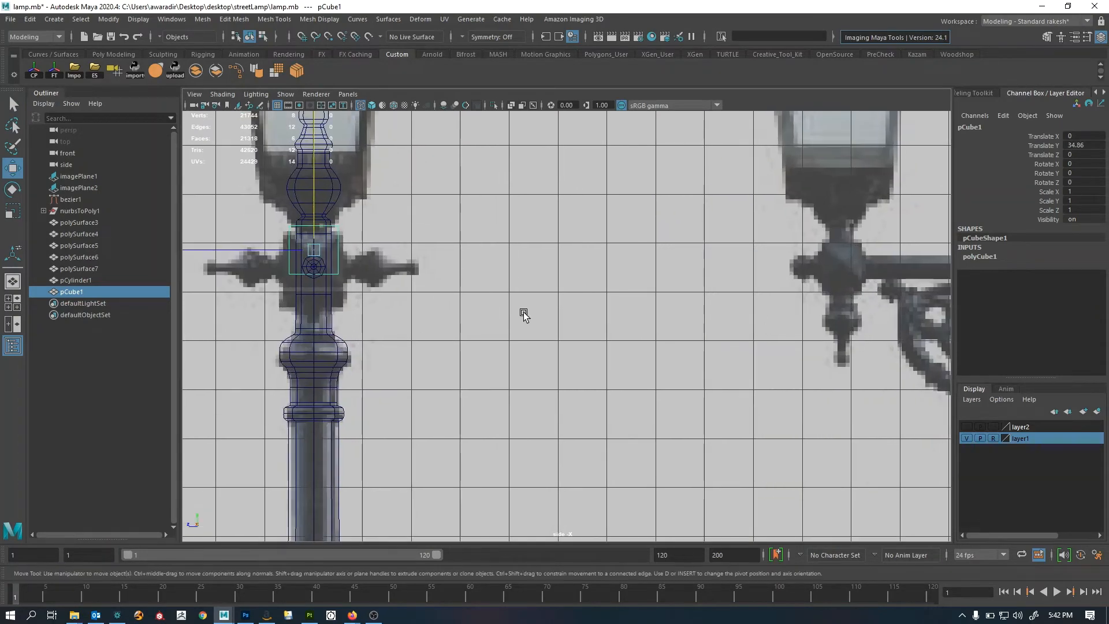
Lower the cube to Y 34.564 and scale it uniformly to 1.328 to match the block in the side reference image
middle_click_drag(523, 312, 763, 343, "alt")
mouse_move(671, 297)
middle_mouse_down()
mouse_move(673, 311)
mouse_move(686, 311)
middle_mouse_up()
key("r")
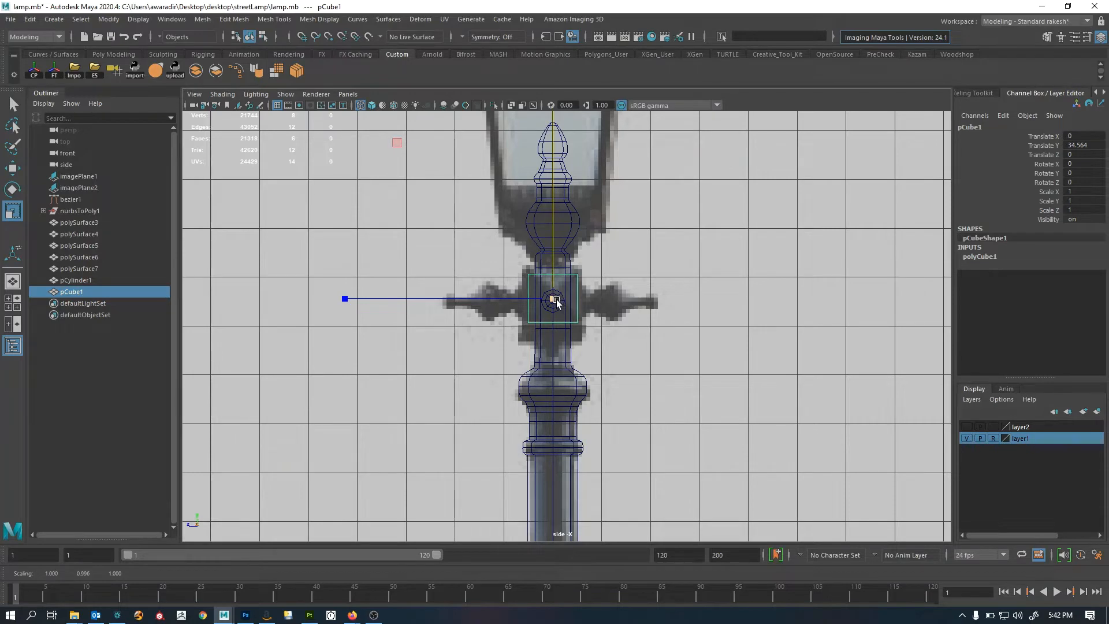
left_click_drag(555, 302, 560, 304)
scroll(568, 299, "down", 5)
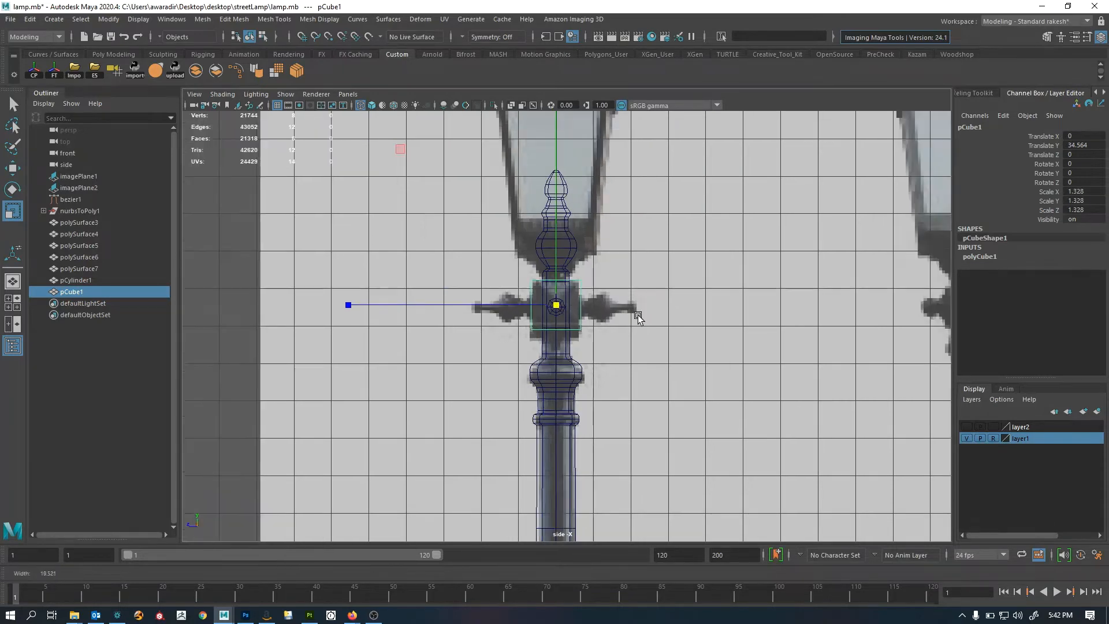
middle_click_drag(743, 320, 489, 324, "alt")
Raise the cube slightly to Y 34.586 to align with the block in the front reference image
key("space")
key("space")
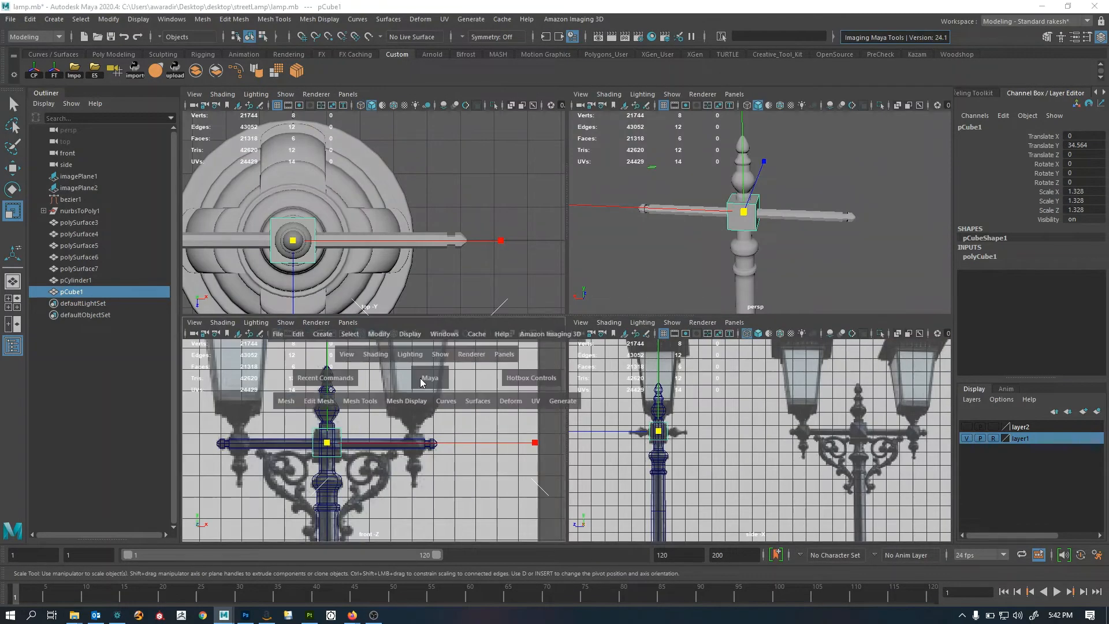
scroll(595, 372, "up", 5)
key("w")
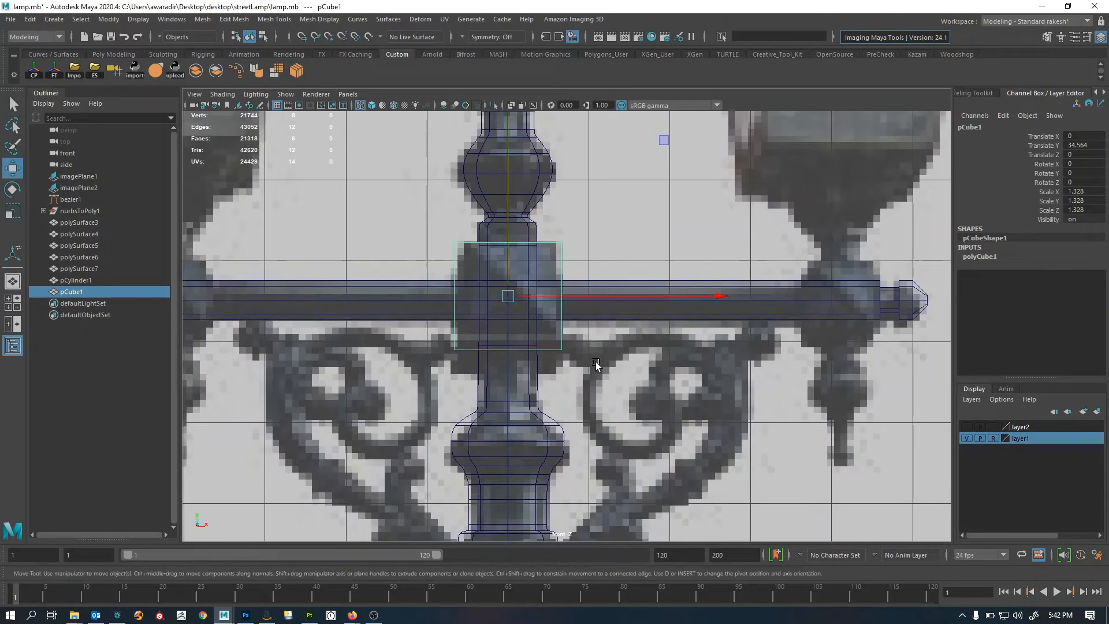
middle_click_drag(597, 361, 597, 360)
scroll(597, 359, "down", 5)
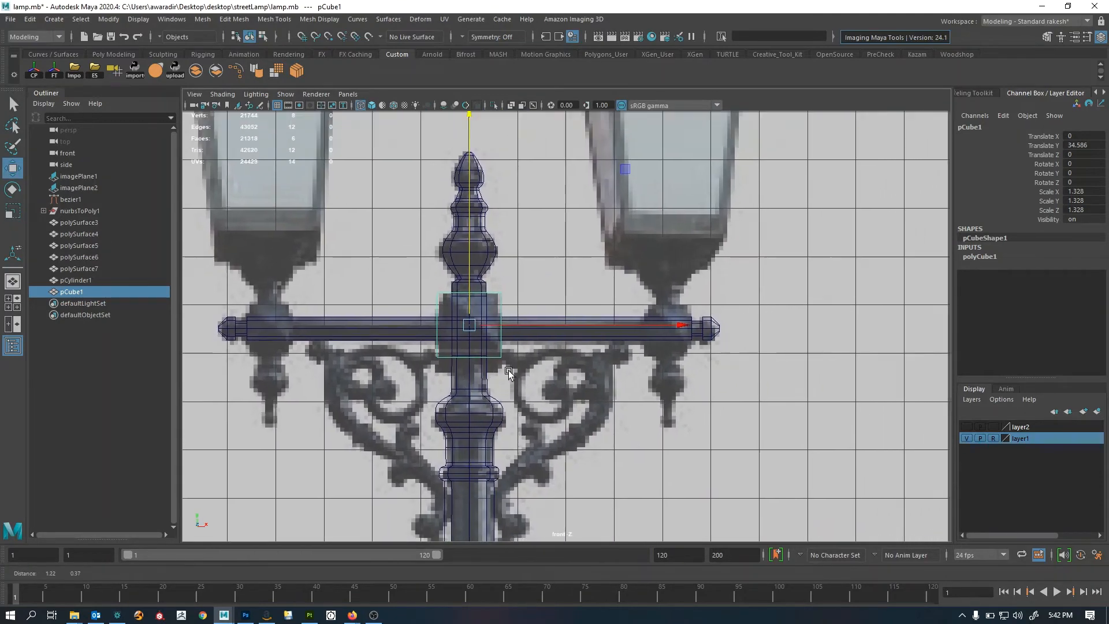
key("space")
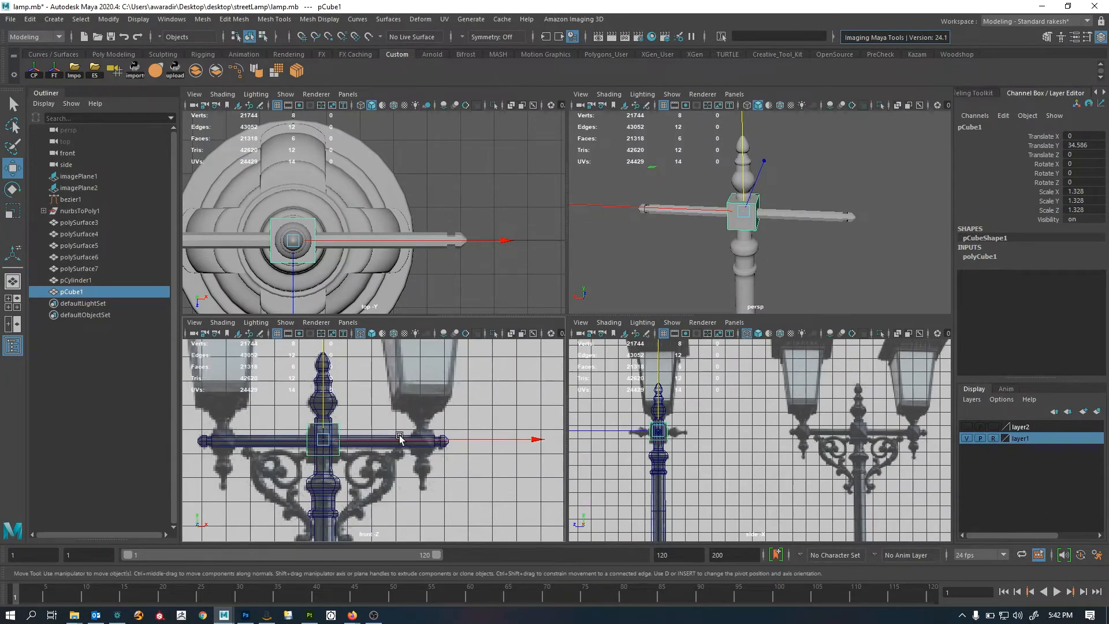
Frame the cube in the perspective view and select its front face between the two crossbar arms
key("f")
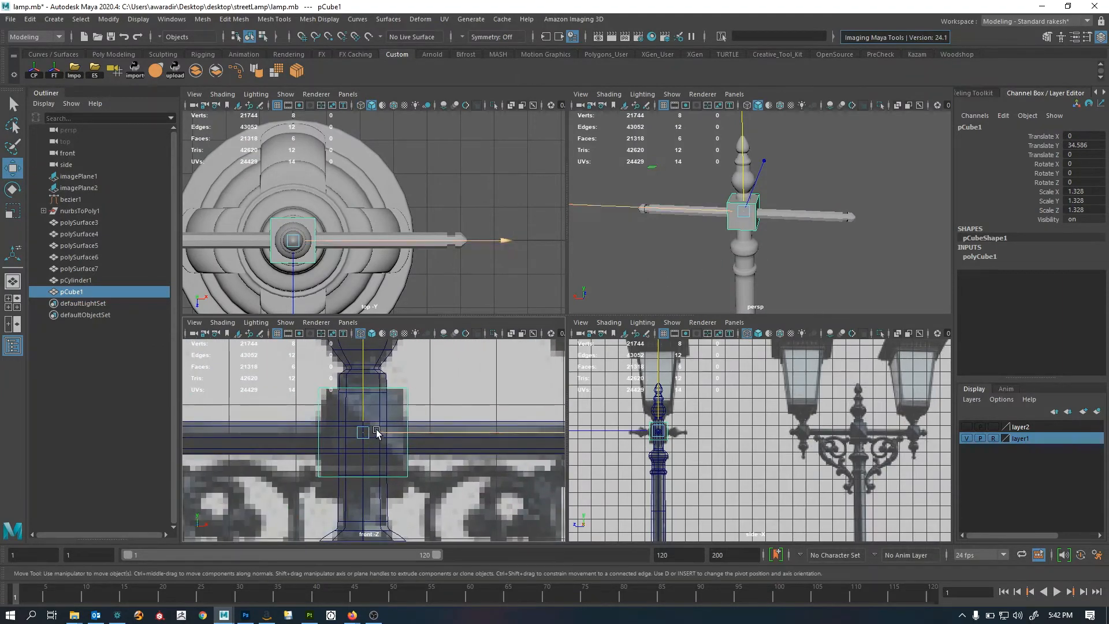
key("space")
left_click_drag(660, 315, 617, 302, "alt")
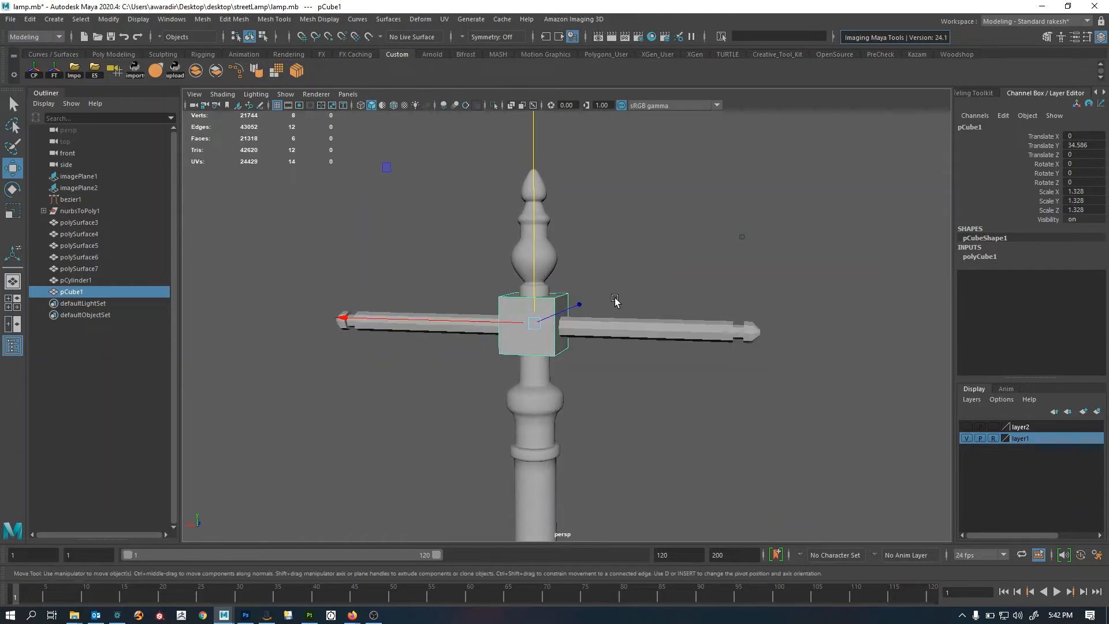
right_click_drag(617, 302, 636, 343, "alt")
middle_click_drag(635, 343, 688, 341, "alt")
left_click_drag(688, 341, 678, 340, "alt")
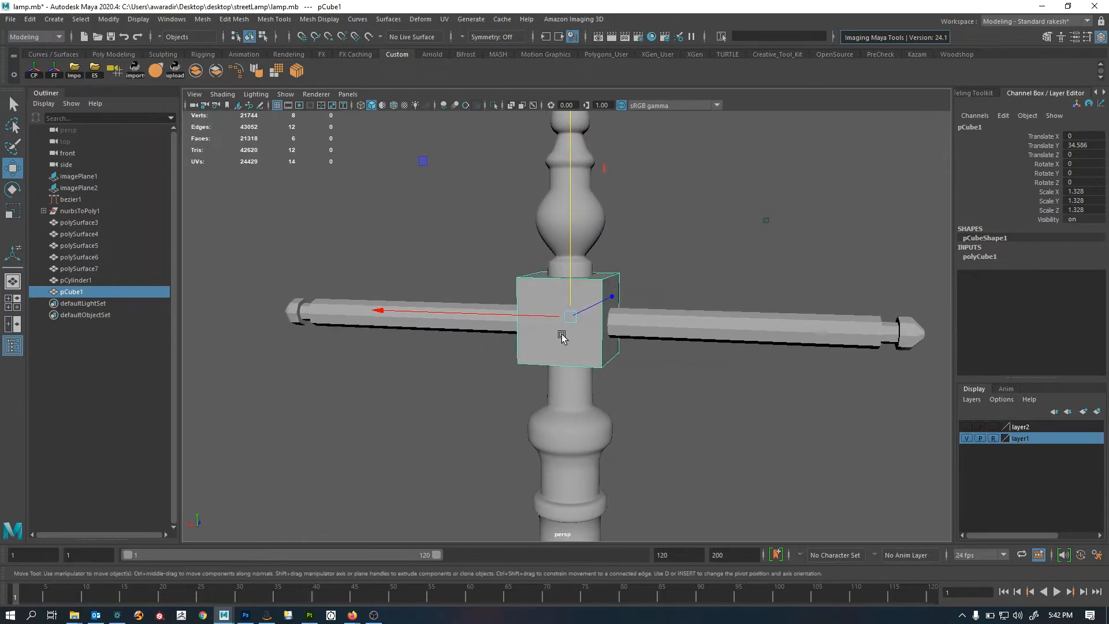
left_click_drag(562, 336, 576, 314, "alt")
right_click_drag(576, 315, 579, 344)
left_click(579, 344)
right_click_drag(641, 300, 753, 401, "alt")
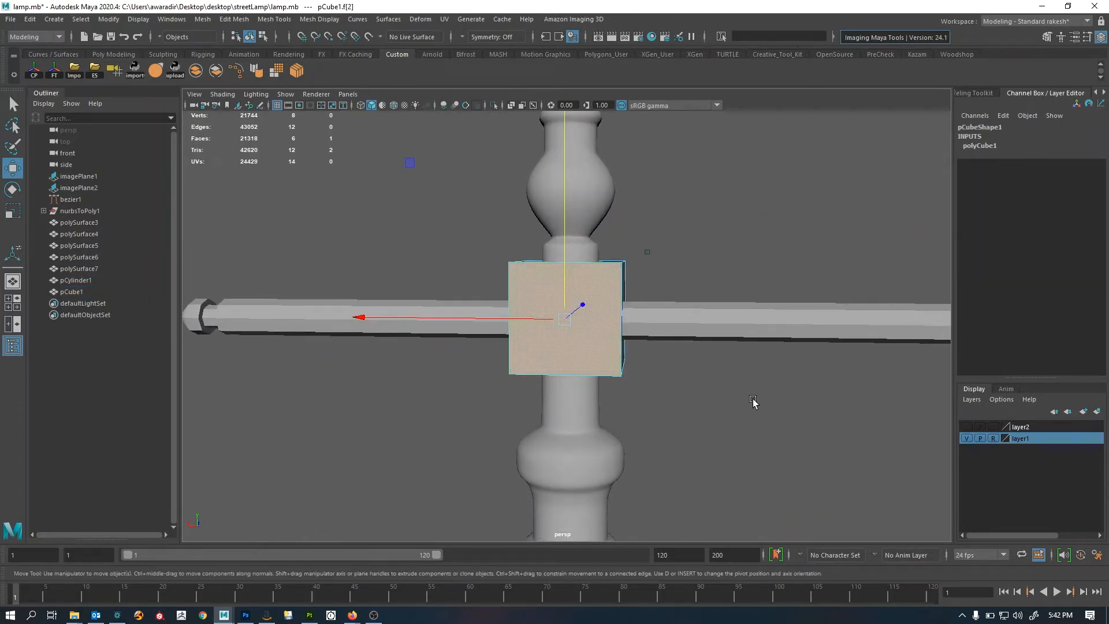
left_click_drag(753, 402, 668, 370, "alt")
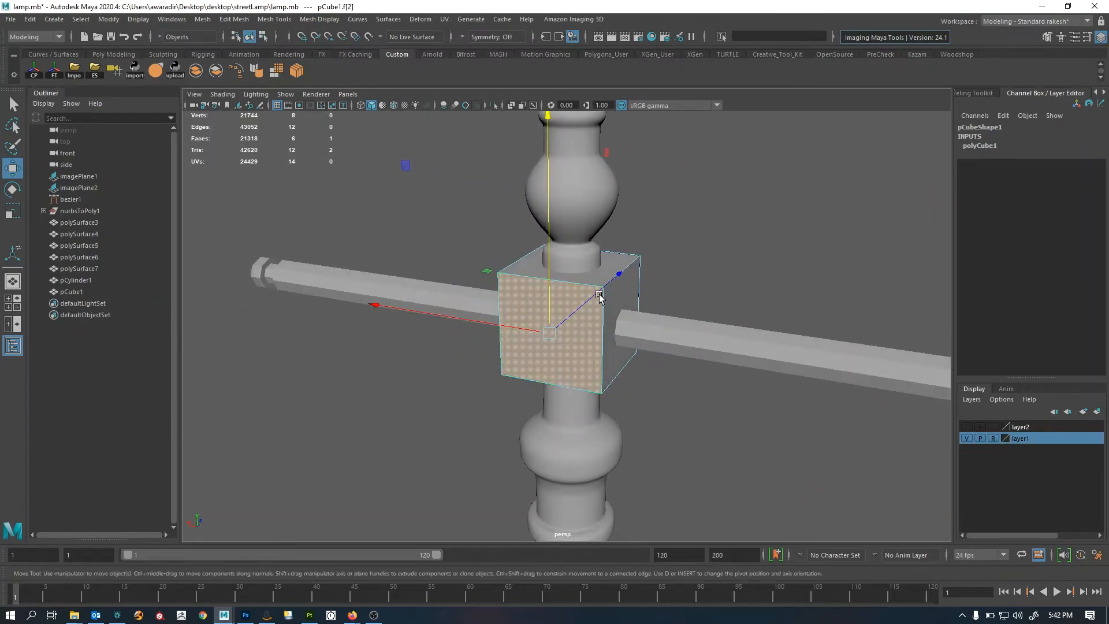
Examine the faceted shape of the central block in the side reference image
scroll(727, 361, "down", 5)
key("space")
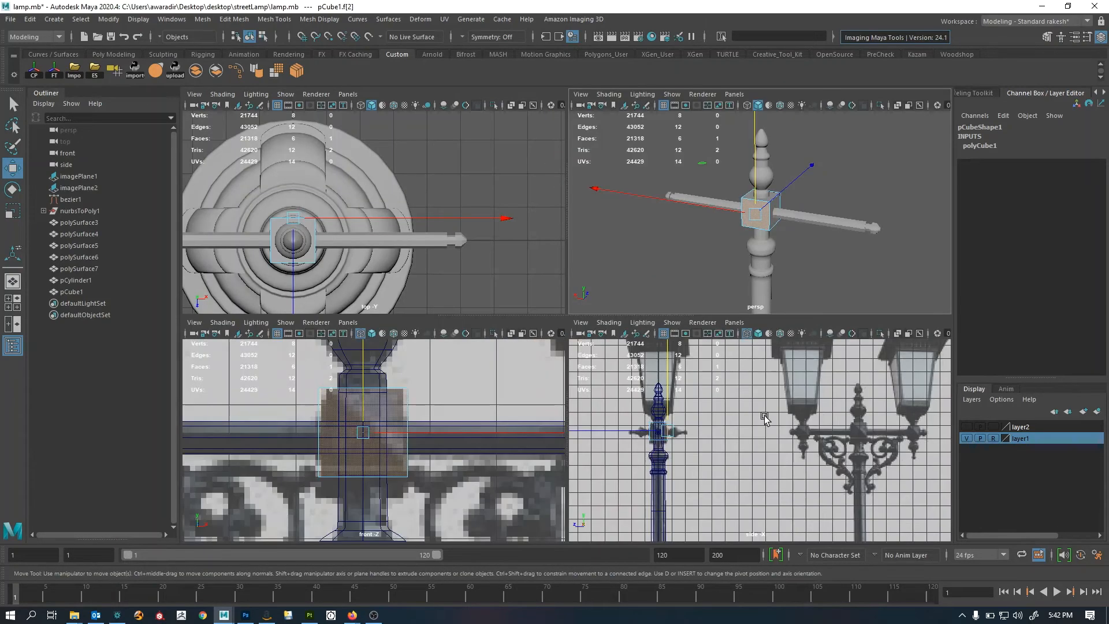
key("space")
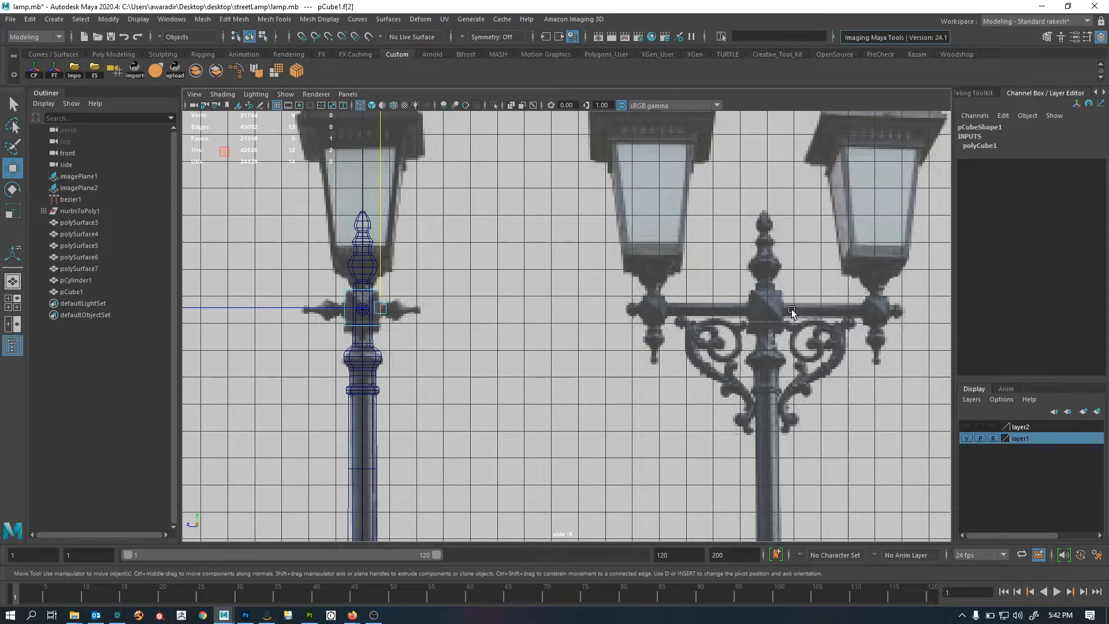
key("space")
key("space")
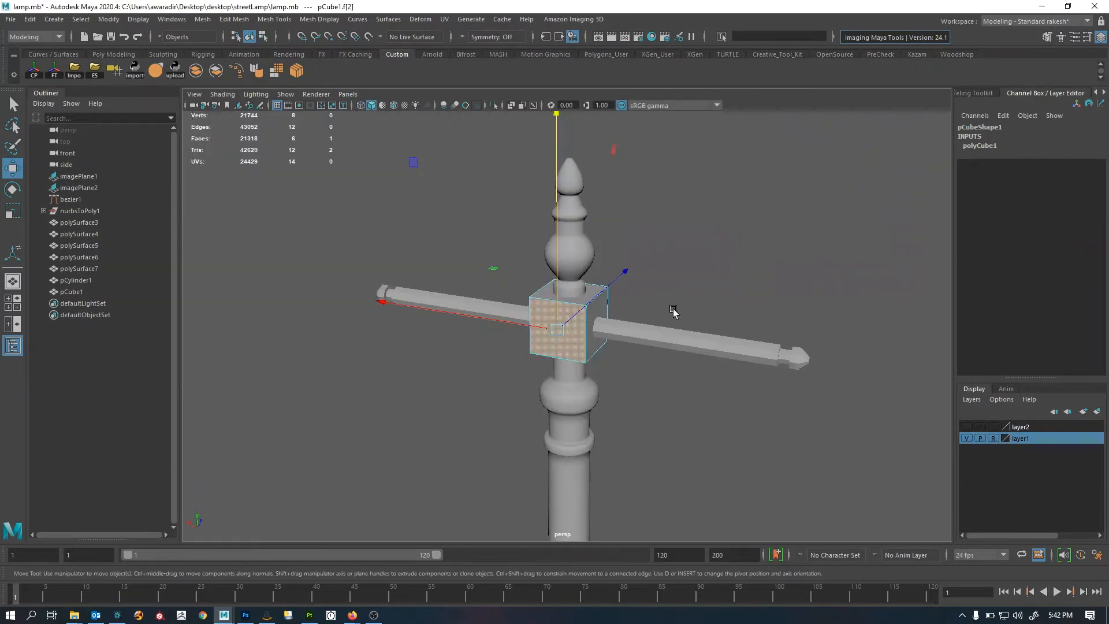
Try to poke the cube's front face and pull its new centre point outward
scroll(692, 370, "up", 5)
left_click_drag(651, 361, 639, 358, "alt")
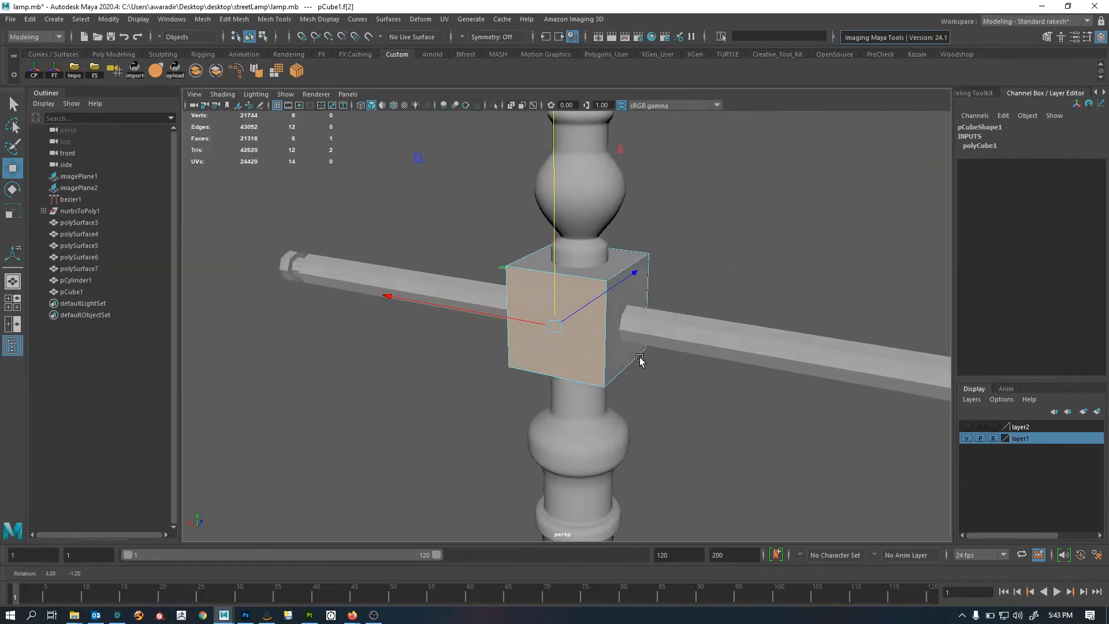
right_click(744, 194, "shift")
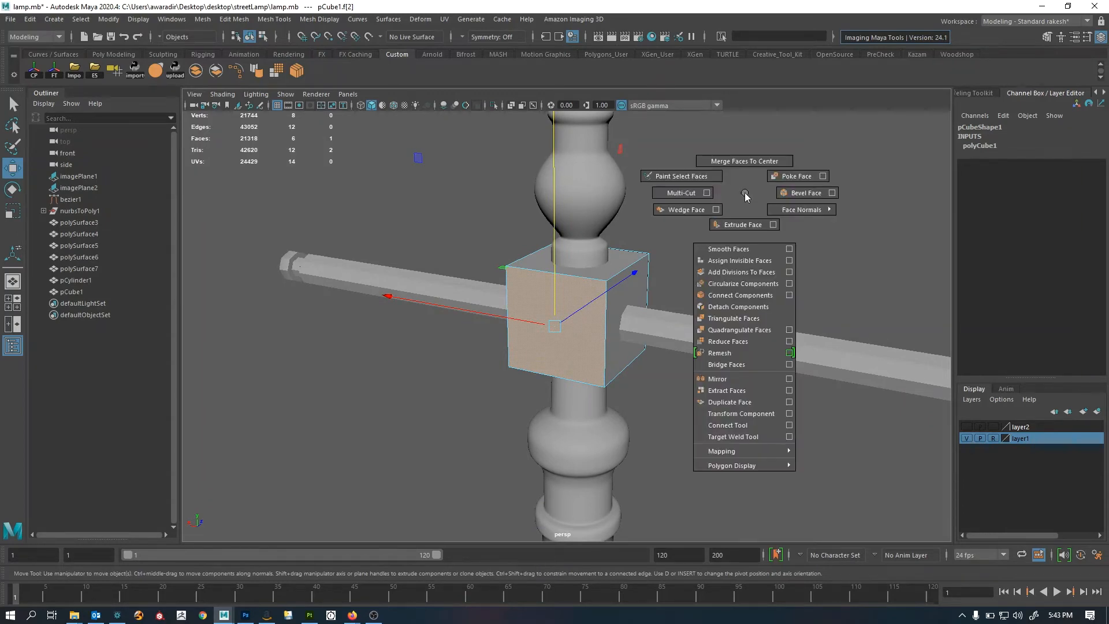
left_click(784, 175)
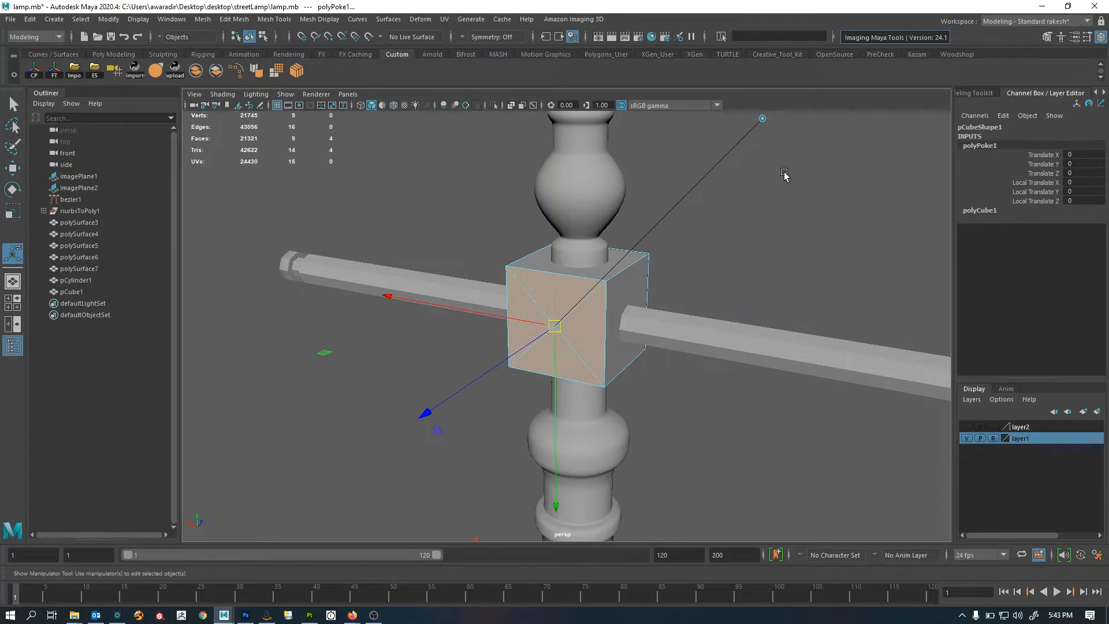
left_click_drag(442, 402, 397, 421)
key("ctrl+z")
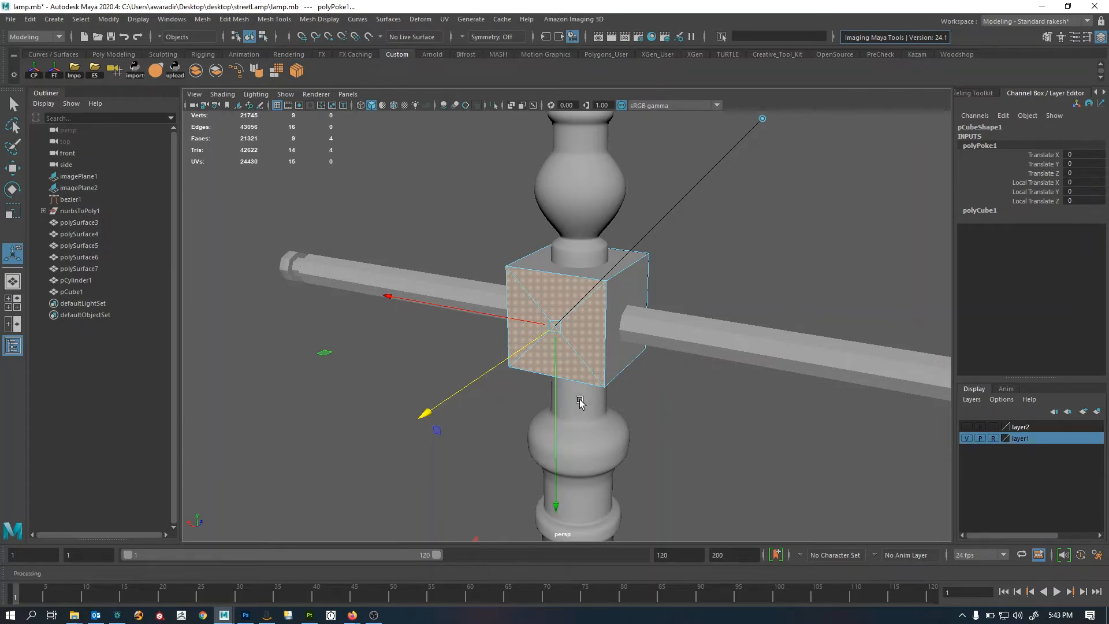
left_click_drag(577, 401, 614, 378, "alt")
key("ctrl+z")
Poke the cube's front and back faces and pull their centre points outward to form shallow pyramids
left_click(549, 327)
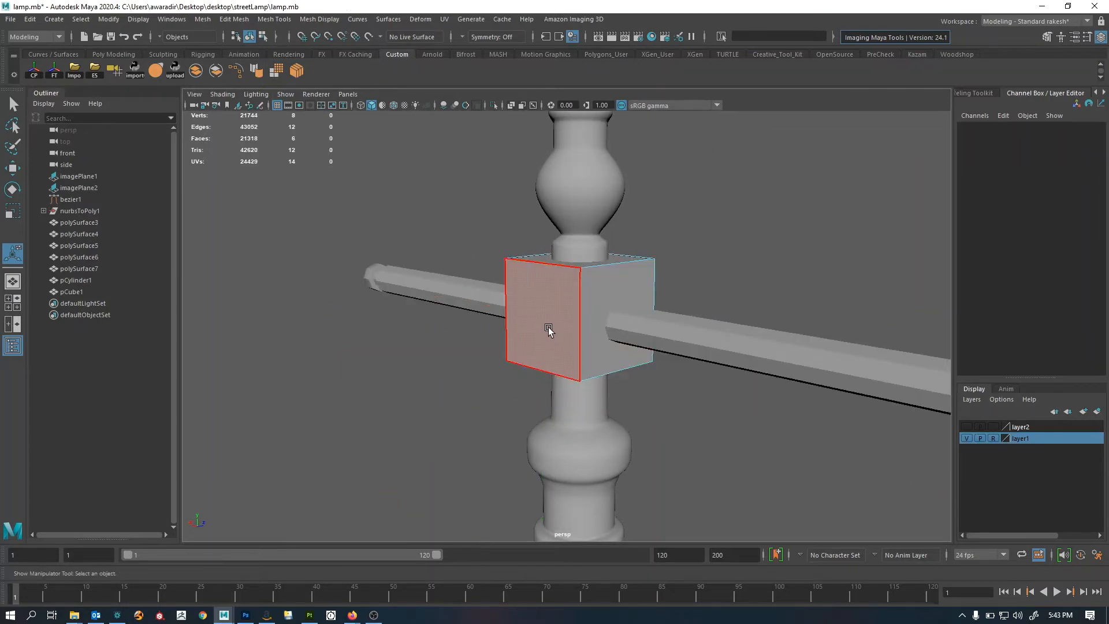
mouse_move(549, 327)
left_mouse_down("alt")
mouse_move(490, 366)
mouse_move(534, 344)
left_mouse_up("alt")
right_click_drag(698, 193, 751, 177, "shift")
left_click_drag(494, 372, 727, 334, "alt")
left_click_drag(750, 293, 776, 290)
left_click_drag(445, 383, 532, 359, "alt")
Select all edges of the block, including the pyramid ridges, and bevel them
key("q")
key("F8")
left_click_drag(648, 289, 418, 294, "alt")
key("F10")
left_click_drag(408, 223, 716, 398)
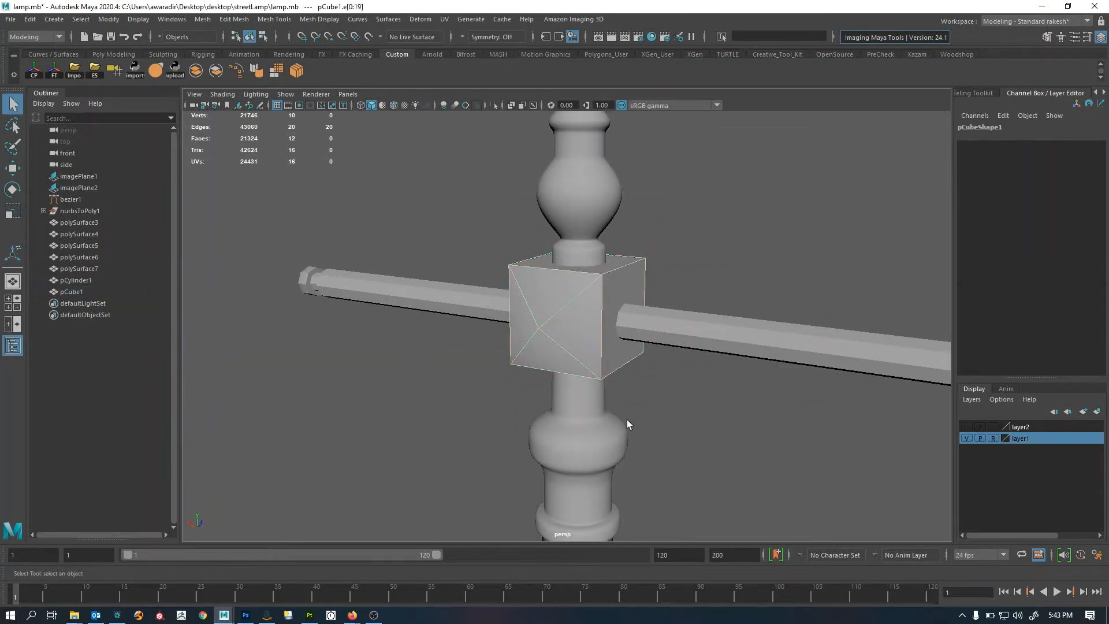
left_click_drag(626, 420, 714, 426, "alt")
key("ctrl+b")
left_click_drag(451, 425, 424, 433, "alt")
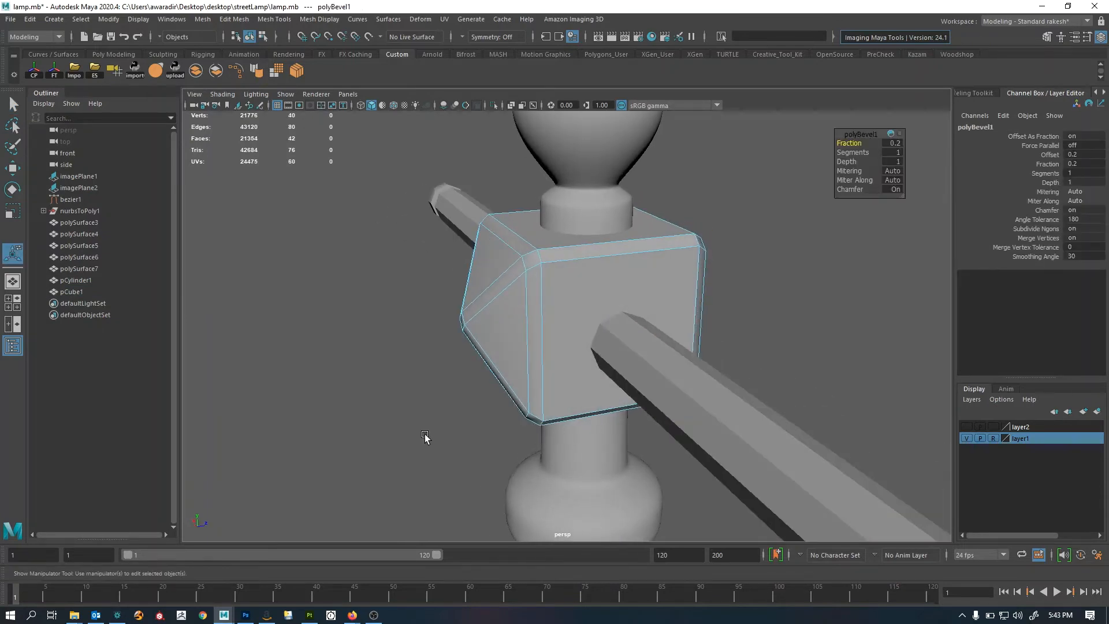
Set the block's bevel to 2 segments with a fraction of 0.17
middle_click_drag(804, 307, 799, 306)
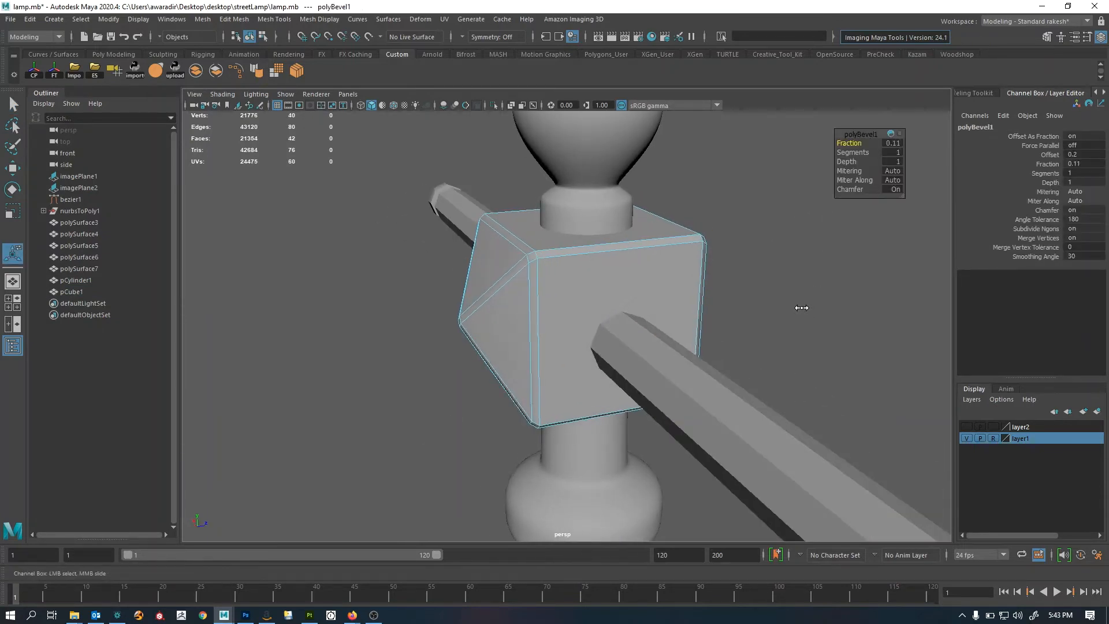
left_click(853, 152)
middle_click_drag(852, 152, 867, 152)
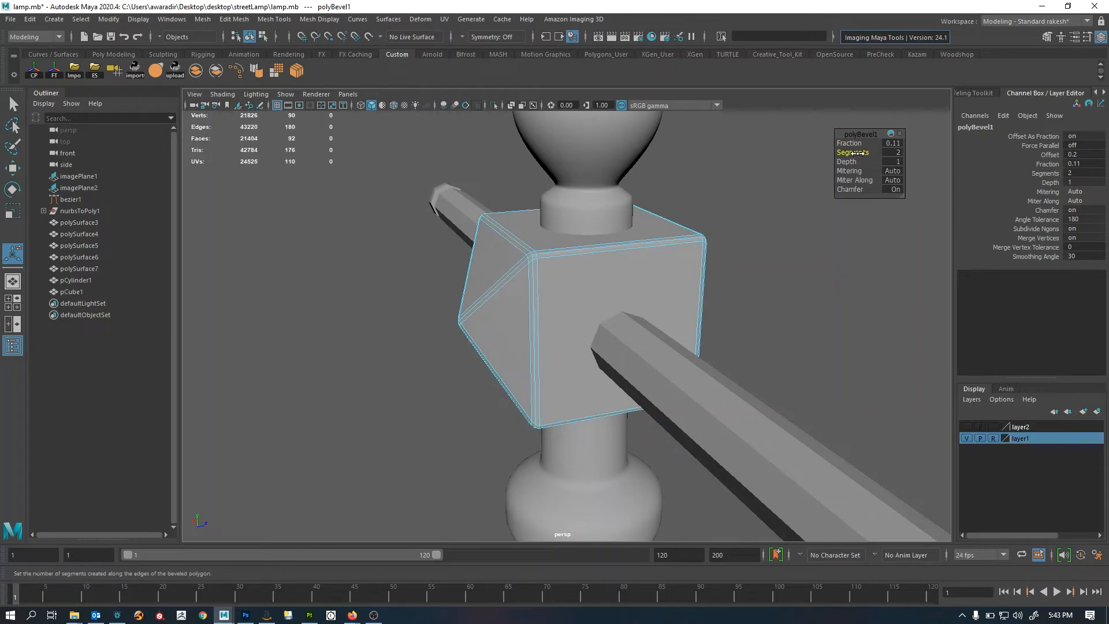
left_click_drag(630, 294, 641, 296, "alt")
left_click(849, 143)
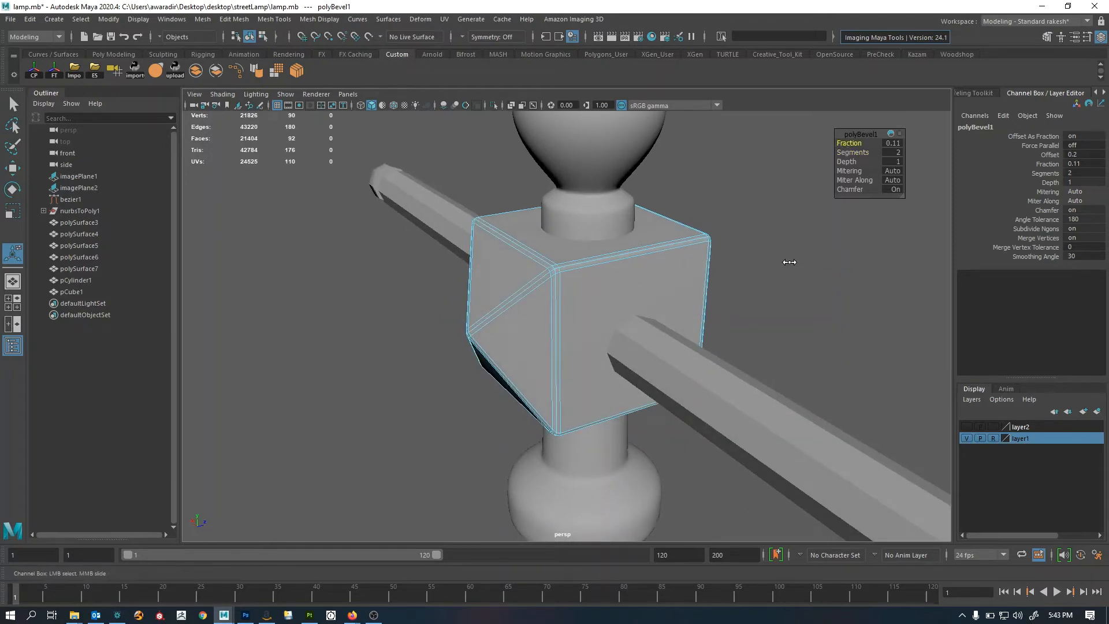
middle_click_drag(788, 265, 793, 264)
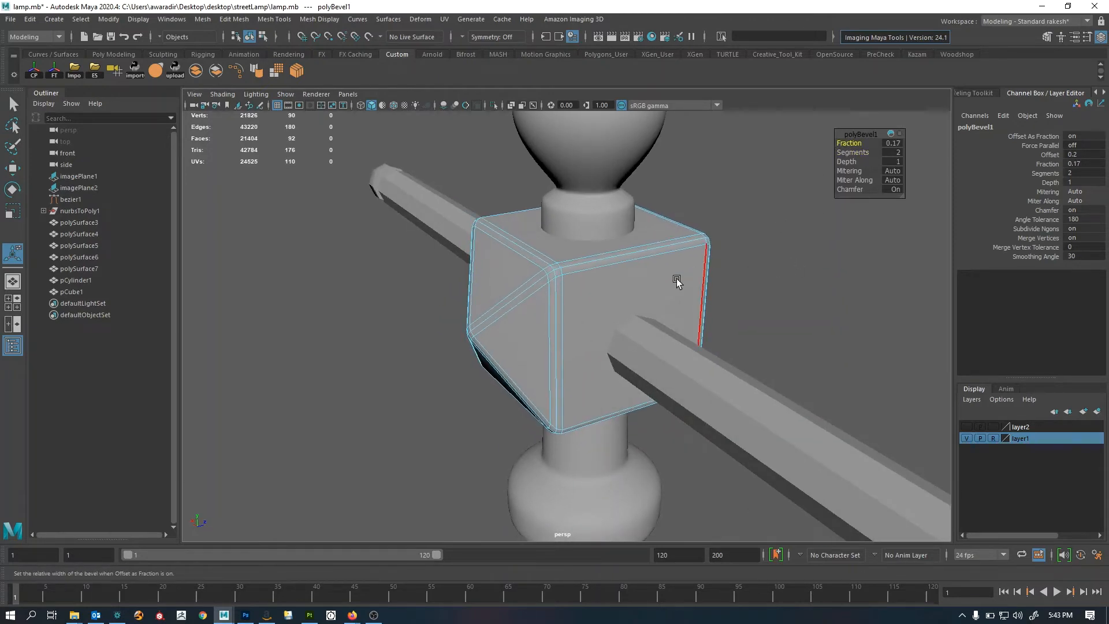
Return the block to object mode, turn on its smooth mesh preview and deselect it
key("q")
right_click_drag(655, 280, 673, 268)
key("3")
left_click(802, 217)
Inspect the smoothed block, crossbar and post from several angles in the perspective view
left_click_drag(693, 329, 820, 291, "alt")
right_click_drag(820, 292, 457, 304, "alt")
left_click_drag(458, 304, 594, 340, "alt")
right_click_drag(595, 340, 497, 334, "alt")
left_click_drag(496, 334, 444, 336, "alt")
right_click_drag(444, 336, 634, 342, "alt")
left_click_drag(633, 342, 561, 358, "alt")
right_click_drag(560, 358, 642, 366, "alt")
left_click_drag(642, 366, 712, 350, "alt")
left_click(654, 312)
left_click(791, 302)
right_click_drag(791, 303, 575, 343, "alt")
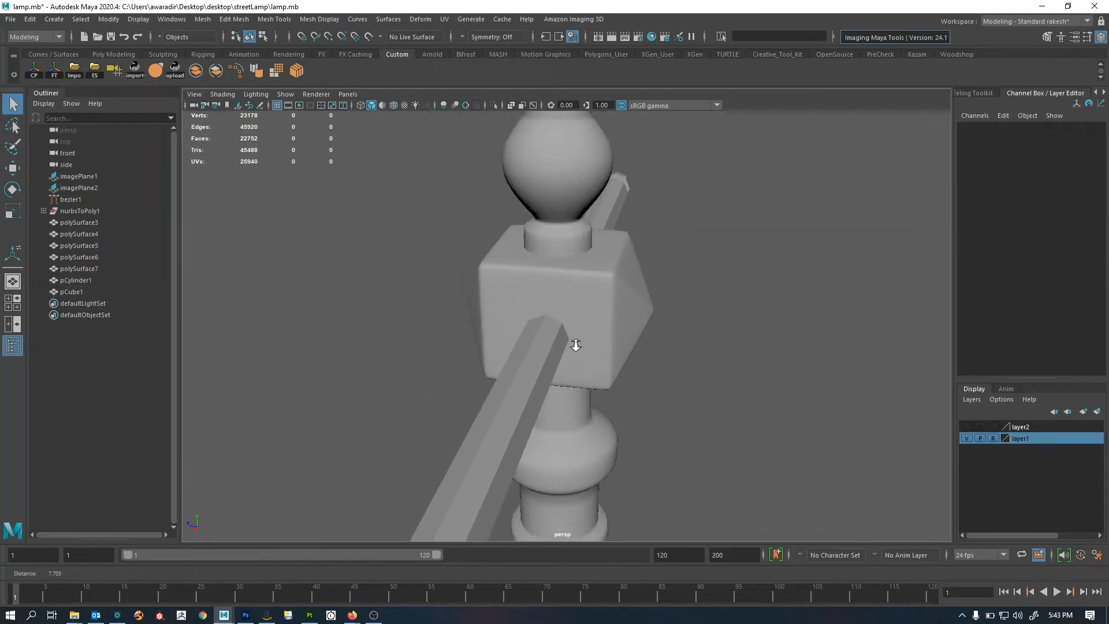
left_click_drag(574, 343, 624, 304, "alt")
right_click_drag(624, 304, 510, 364, "alt")
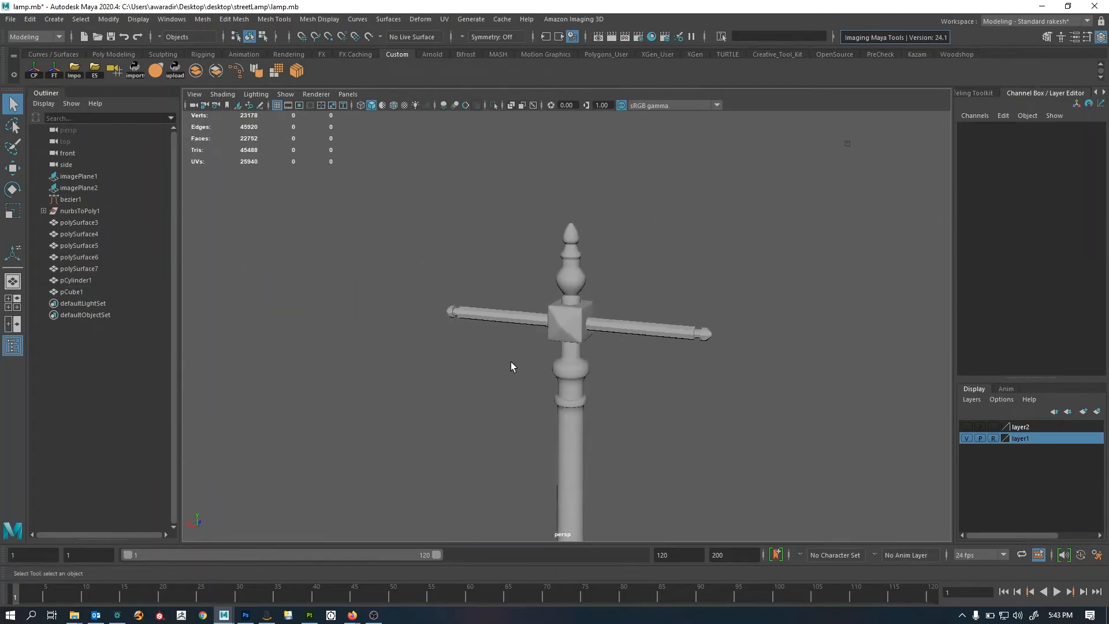
left_click_drag(510, 363, 507, 332, "alt")
right_click_drag(507, 333, 584, 353, "alt")
left_click_drag(583, 354, 649, 346, "alt")
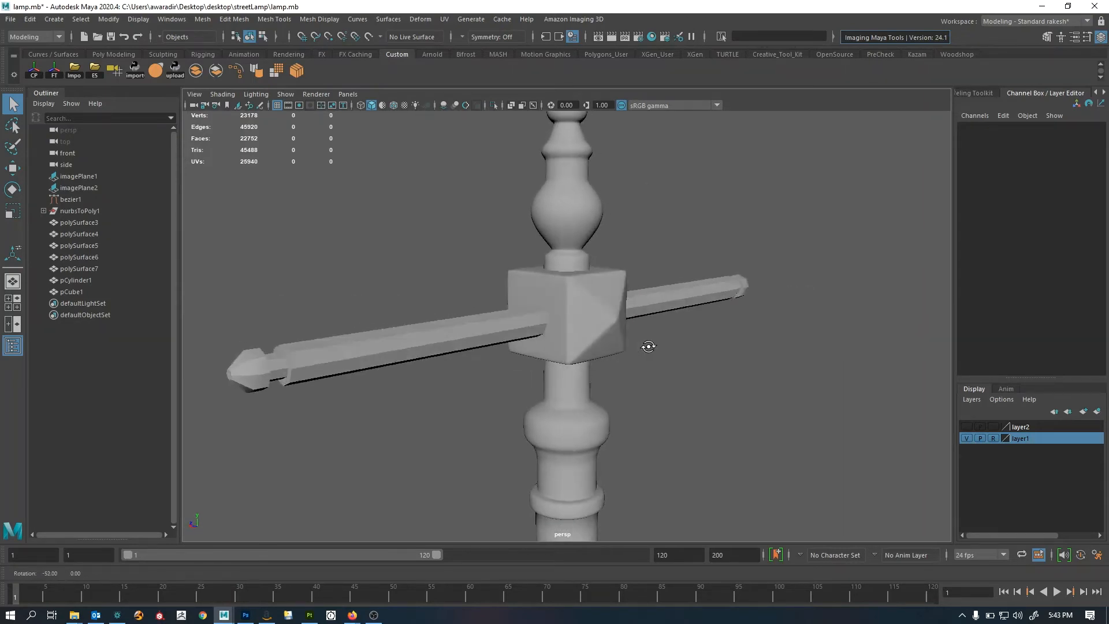
right_click_drag(649, 347, 391, 361, "alt")
left_click_drag(391, 362, 619, 389, "alt")
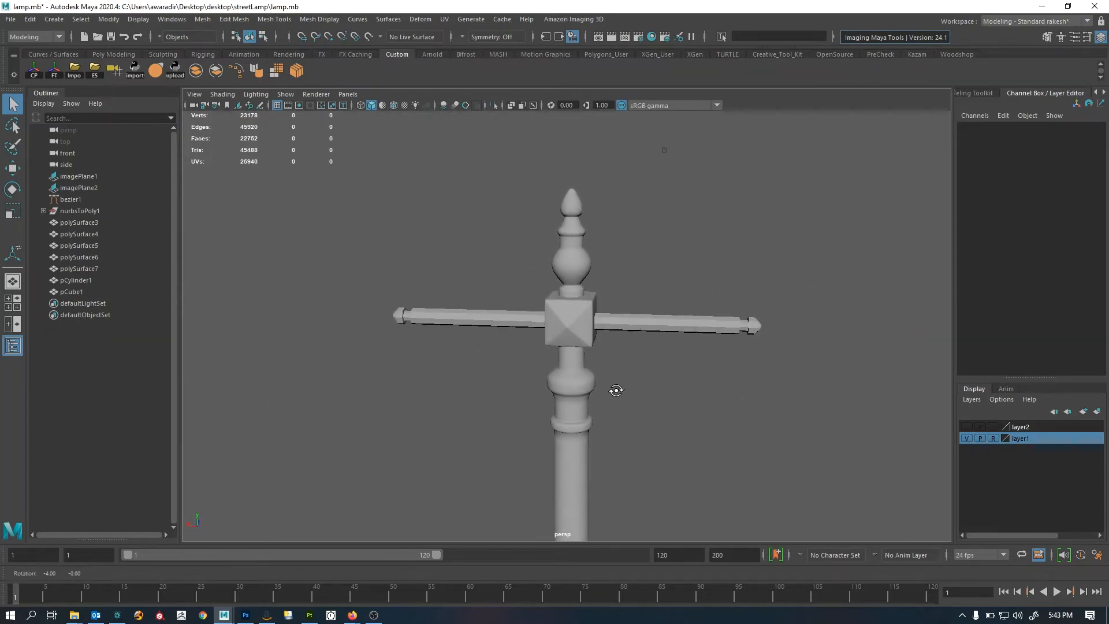
right_click_drag(619, 388, 568, 325, "alt")
right_click_drag(632, 341, 660, 366, "alt")
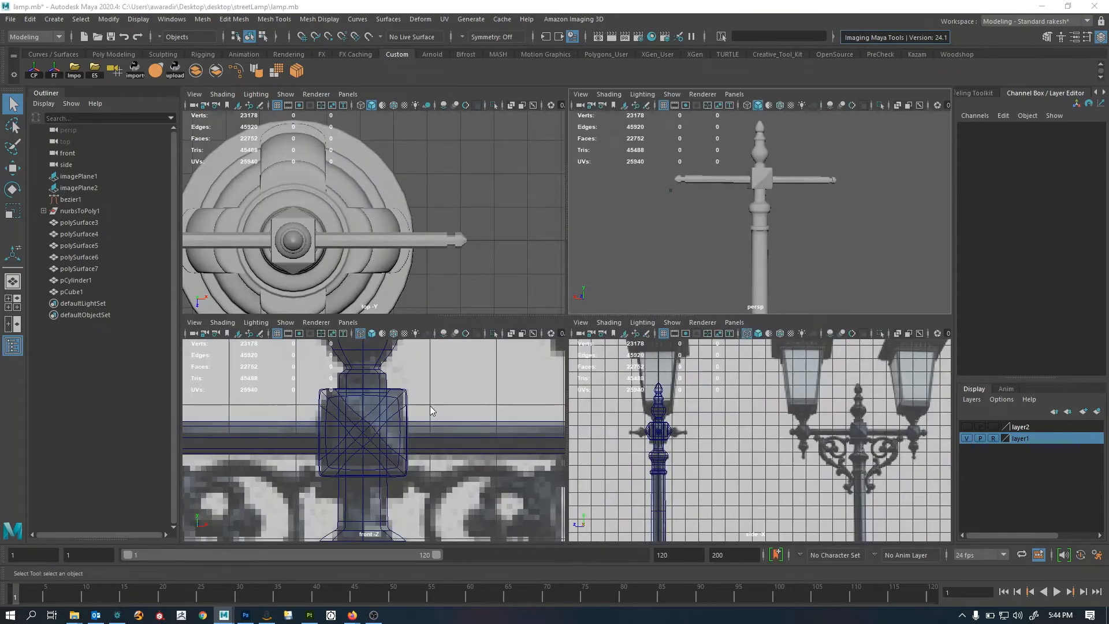
Compare the underside of the block and the scroll brackets in the front and side reference images
key("space")
scroll(486, 407, "down", 5)
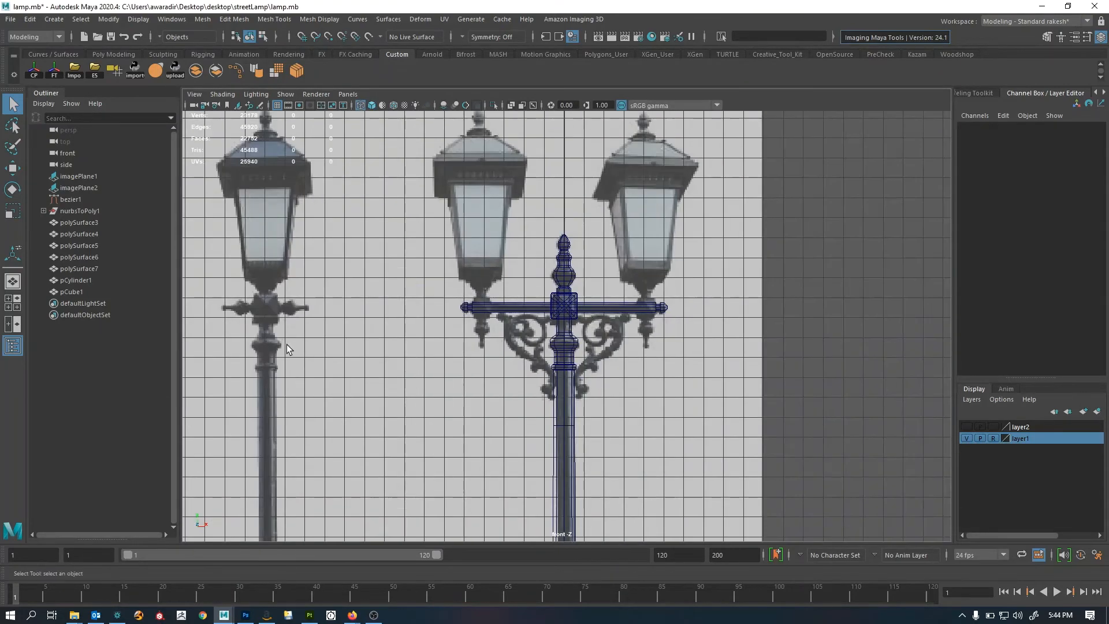
middle_click_drag(286, 344, 365, 340, "alt")
key("space")
key("space")
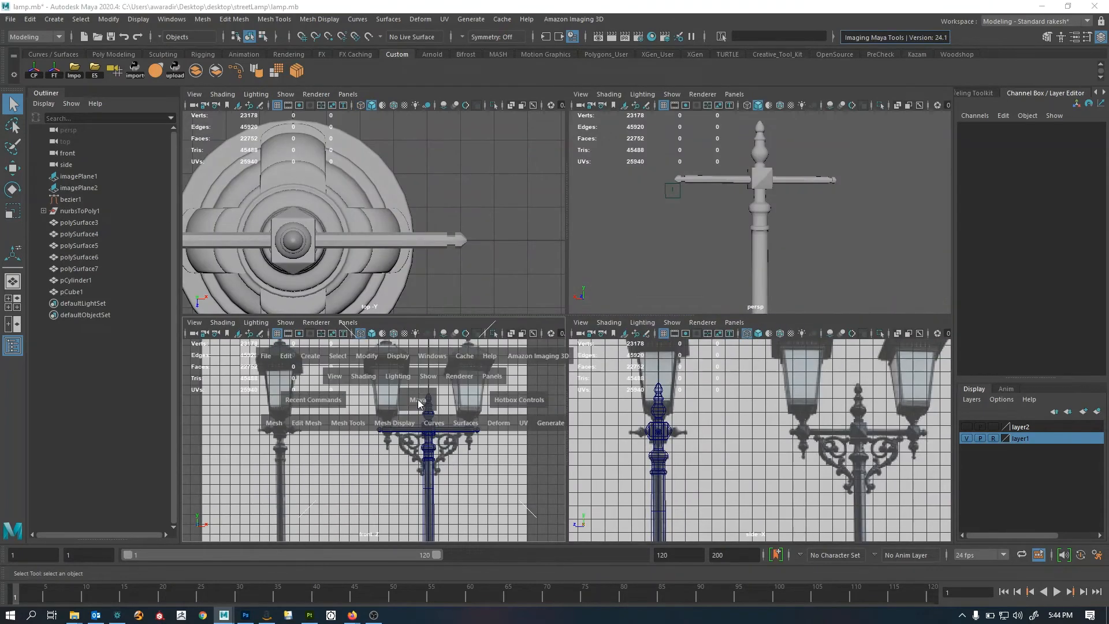
scroll(576, 347, "up", 8)
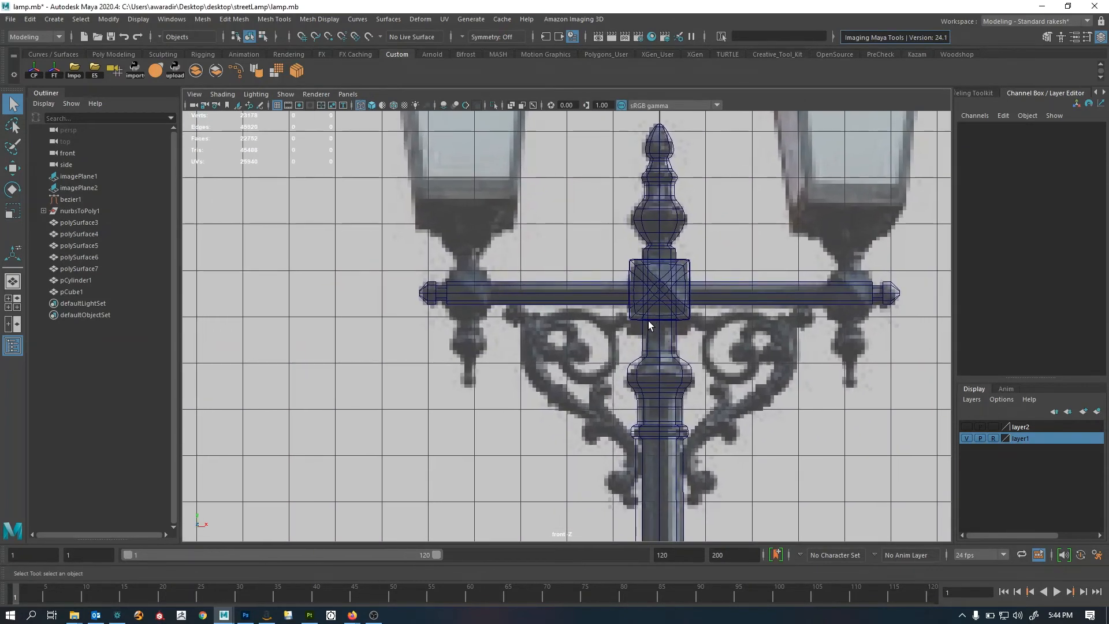
scroll(685, 332, "down", 5)
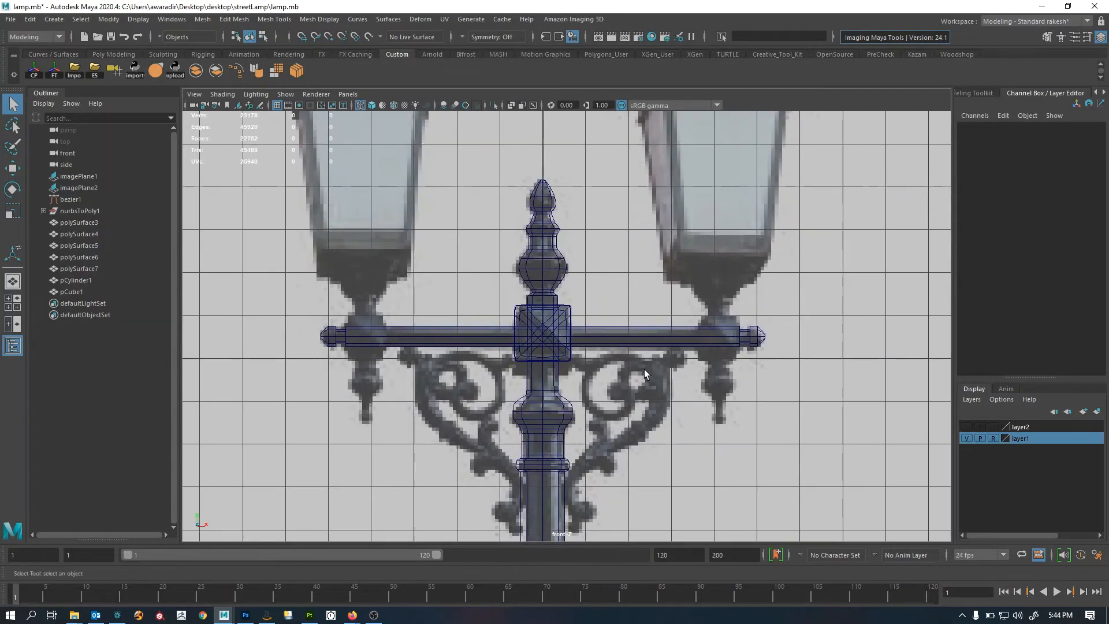
key("space")
key("space")
scroll(703, 431, "up", 8)
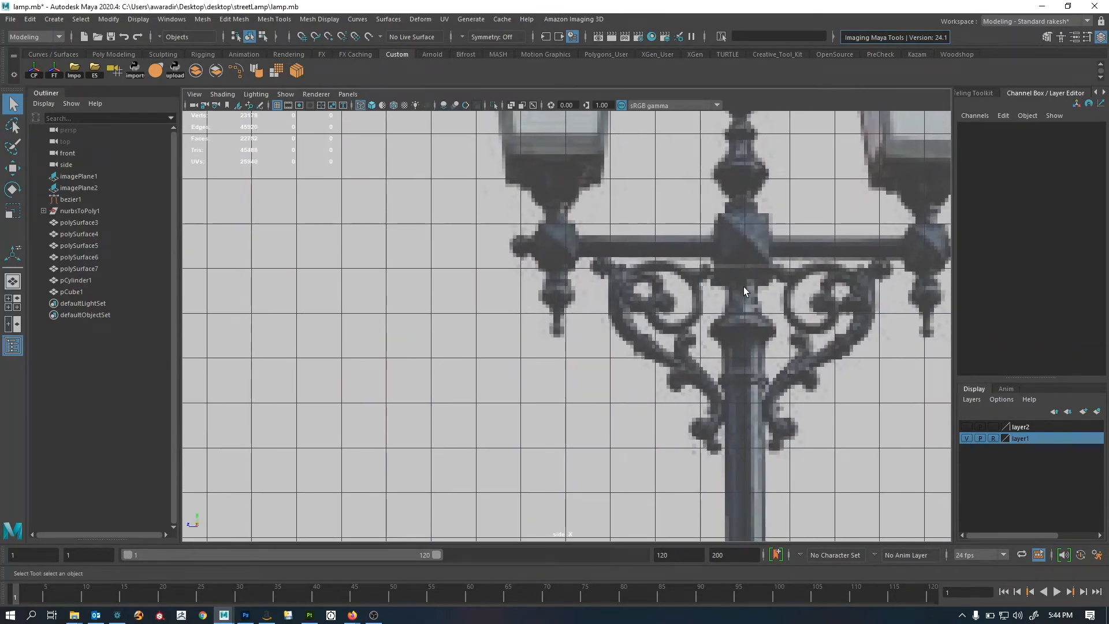
Select the faceted block where the crossbar meets the post and turn off its smooth mesh preview
scroll(743, 288, "down", 5)
key("space")
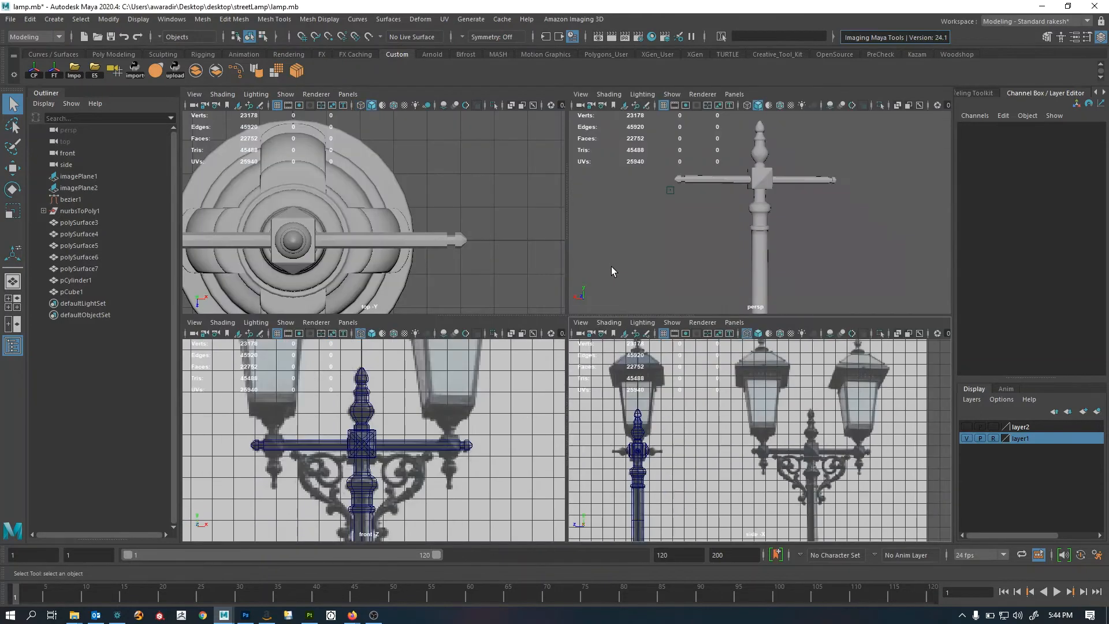
scroll(685, 274, "up", 5)
key("space")
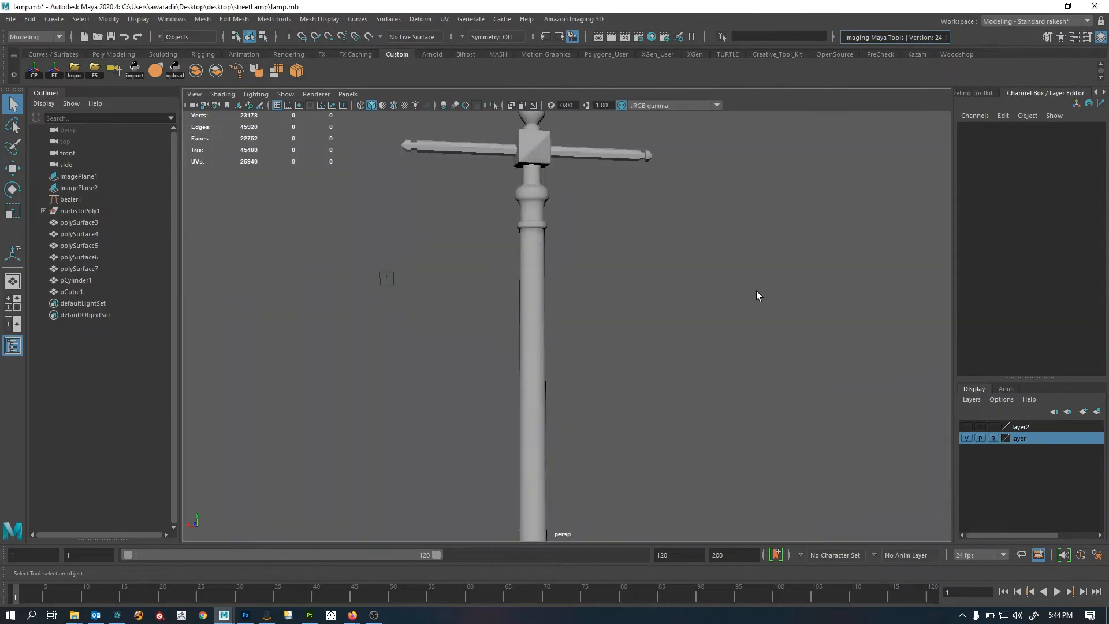
right_click_drag(757, 290, 698, 308, "alt")
middle_click_drag(698, 308, 735, 411, "alt")
left_click_drag(735, 411, 729, 450, "alt")
right_click_drag(577, 347, 681, 299, "alt")
middle_click_drag(680, 299, 705, 404, "alt")
left_click(616, 317)
right_click_drag(604, 324, 695, 329, "alt")
left_click_drag(696, 330, 694, 339, "alt")
key("1")
right_click_drag(593, 299, 649, 315, "alt")
middle_click_drag(649, 316, 653, 344, "alt")
right_click_drag(653, 344, 703, 316, "alt")
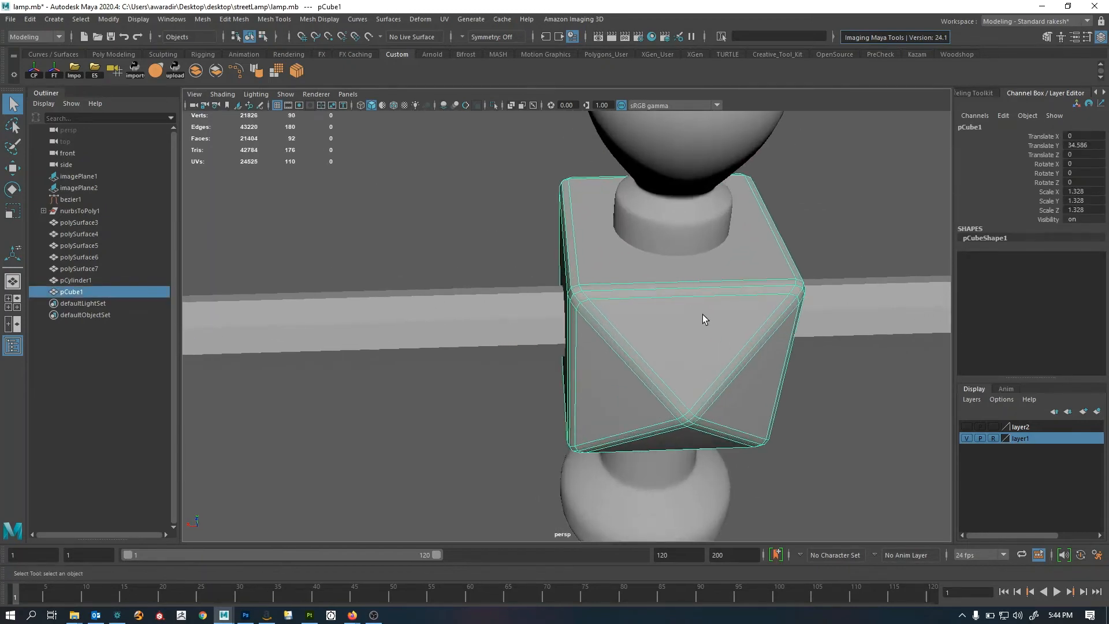
Select the block's underside face, grow the selection to its surrounding bevel faces, and duplicate those faces
key("F11")
left_click_drag(709, 334, 715, 240, "alt")
left_click(733, 245)
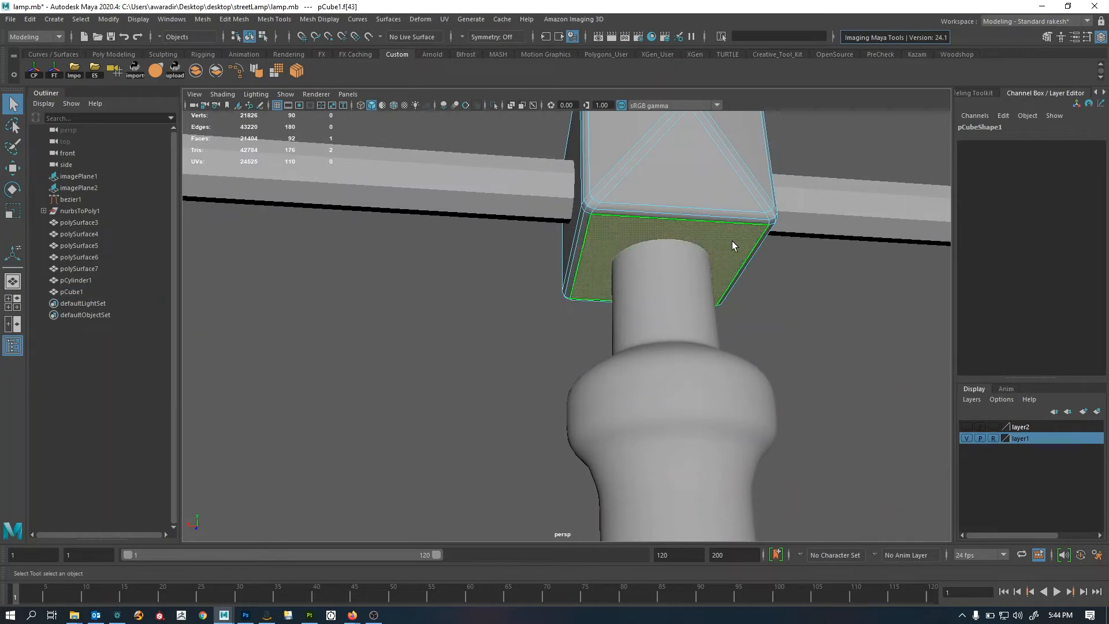
right_click(834, 225, "shift")
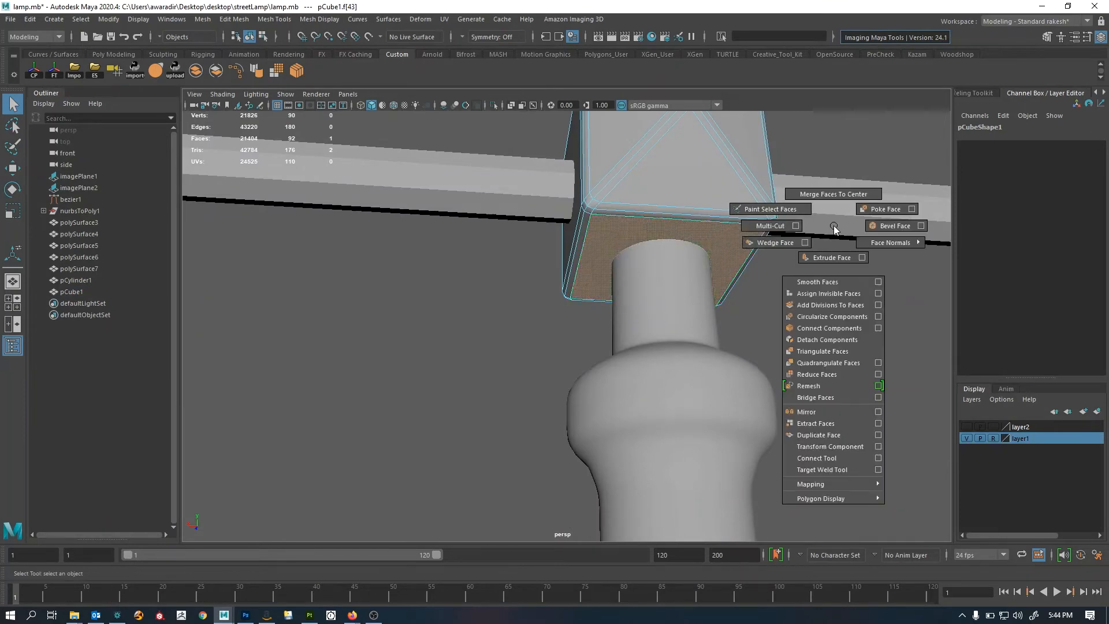
key("shift+period")
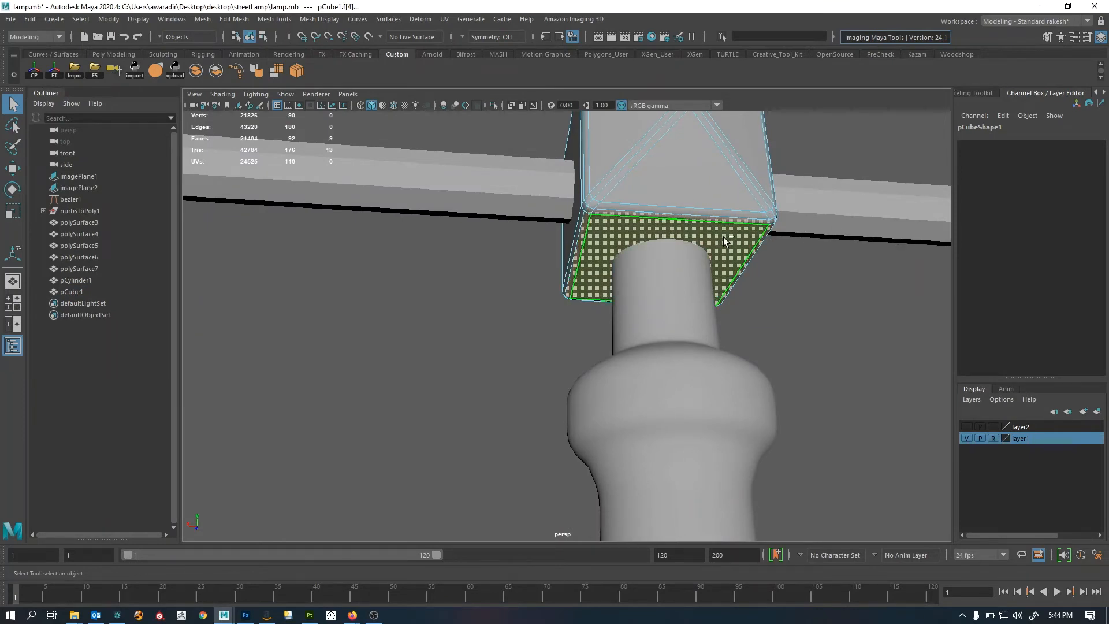
right_click_drag(723, 237, 738, 449, "shift")
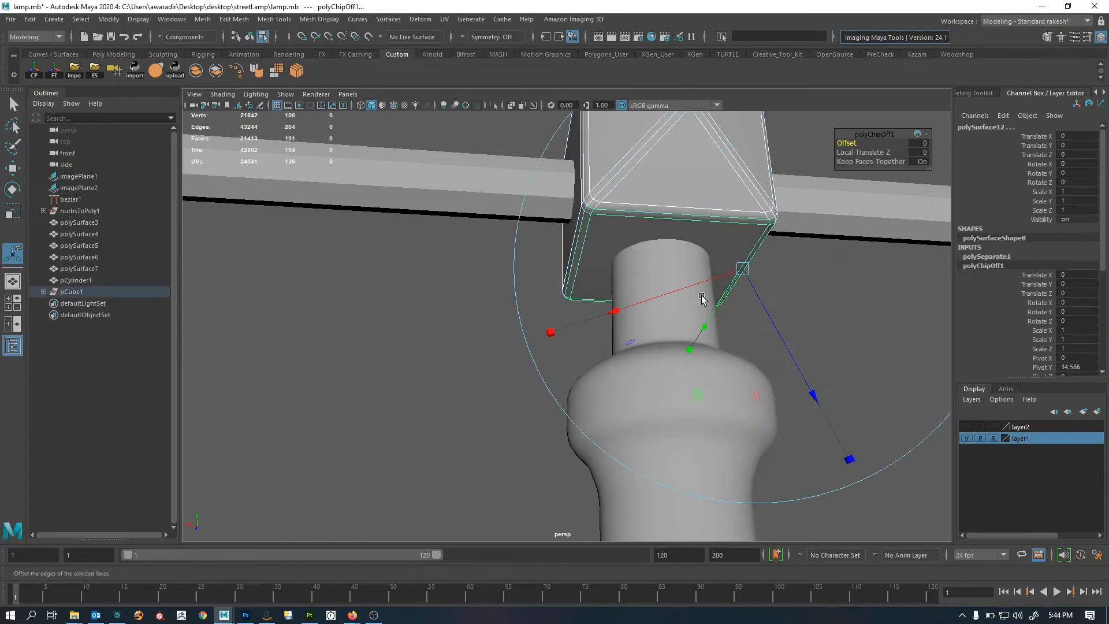
Move the duplicated underside faces down to Translate Y -0.221 and center their pivot
key("w")
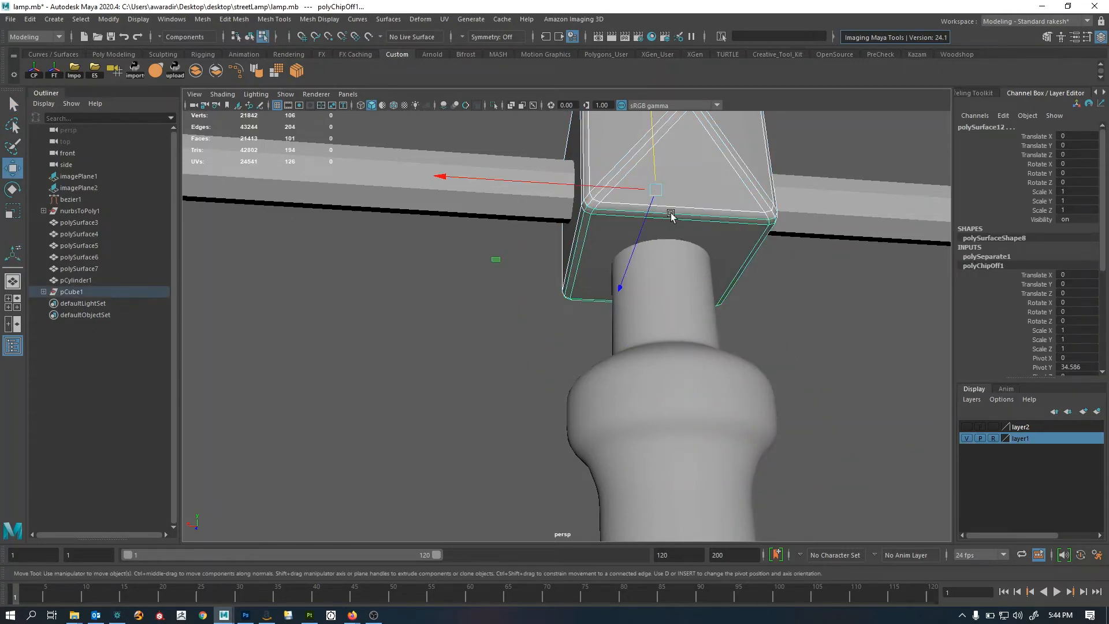
left_click(717, 177)
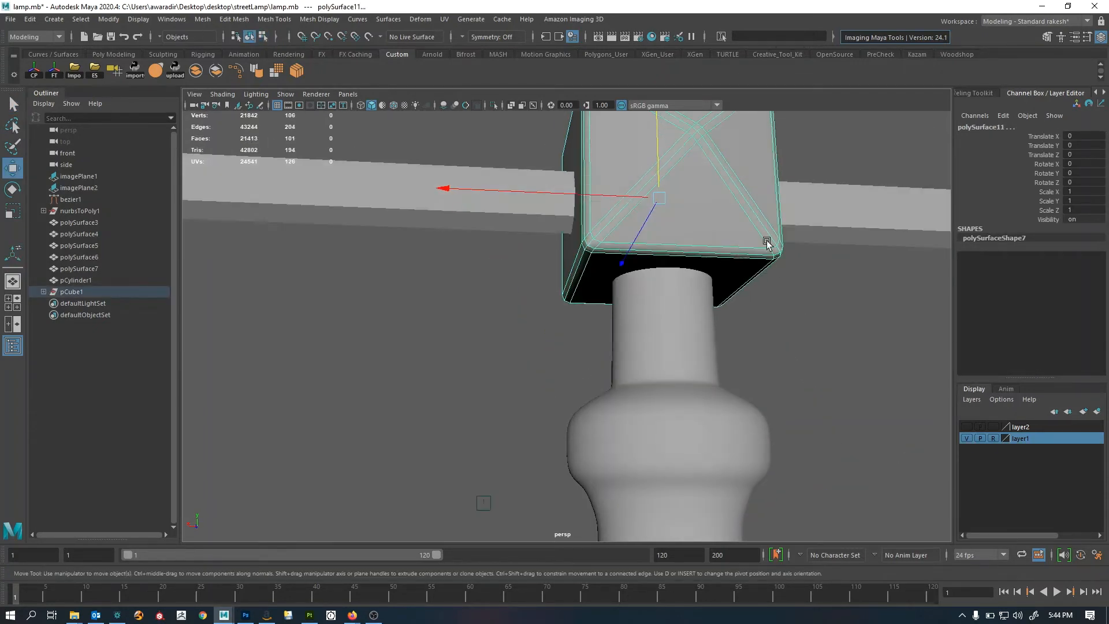
left_click_drag(659, 166, 658, 199)
left_click(34, 71)
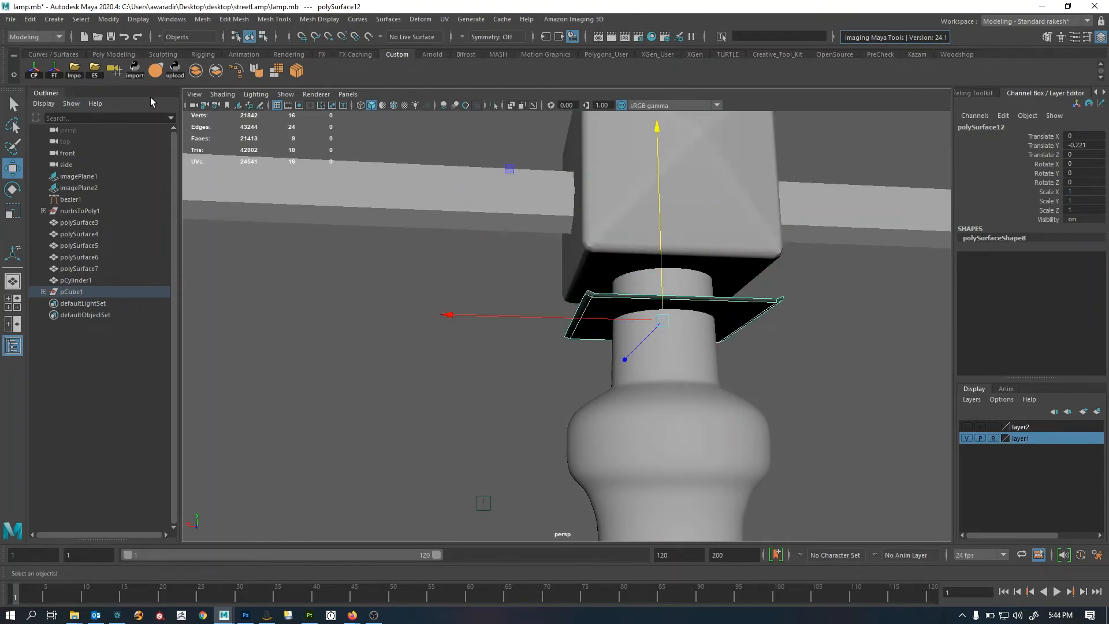
Flatten the duplicated faces into a flat plate by scaling them vertically almost to zero
key("r")
left_click_drag(664, 156, 682, 333)
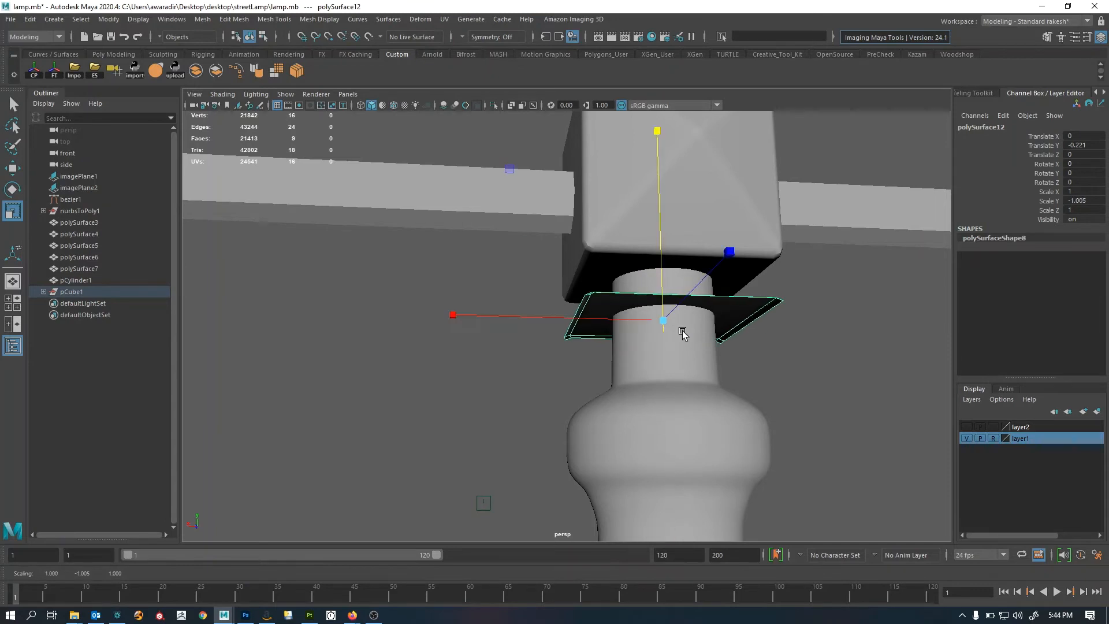
middle_click_drag(821, 274, 826, 317)
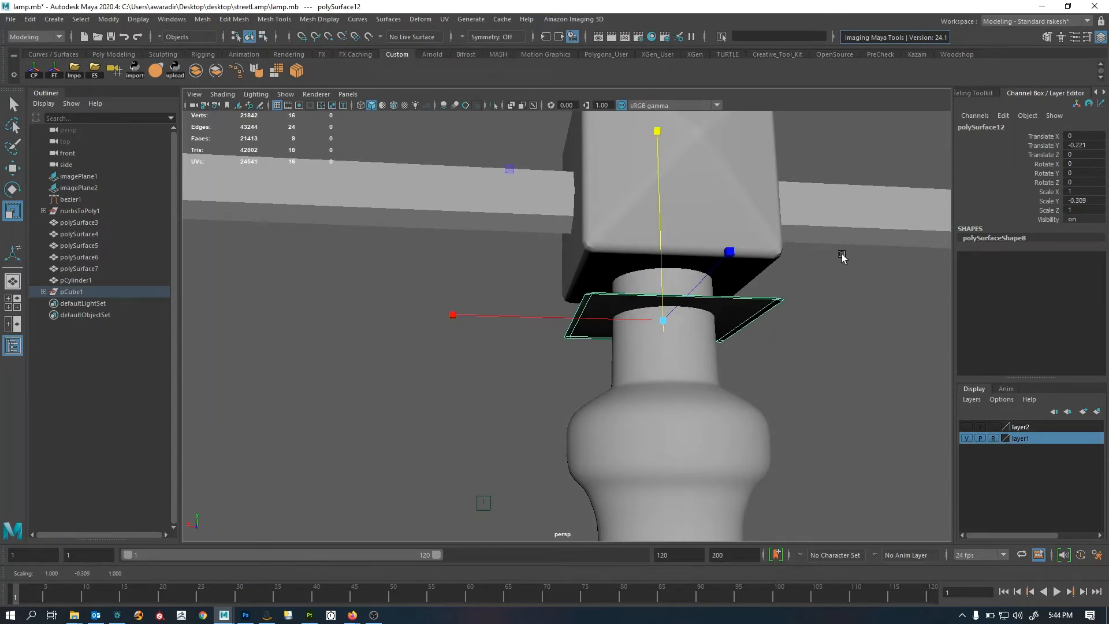
middle_click_drag(838, 267, 841, 507)
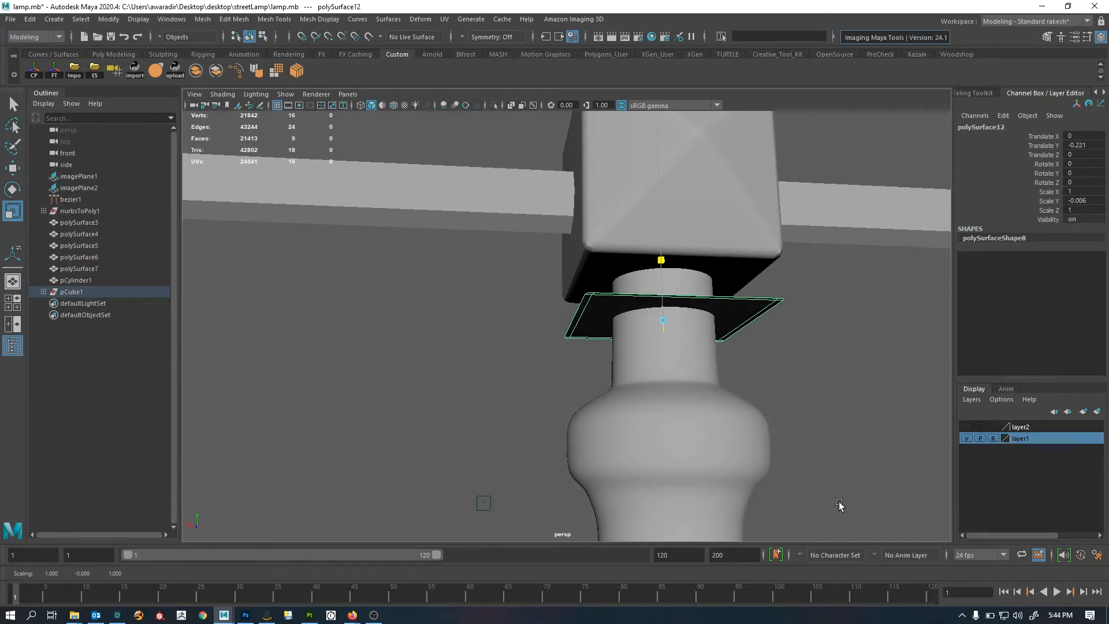
Extrude all faces of the flat plate upward to the block's underside, matching the slab in the front reference image
left_click_drag(841, 507, 763, 348, "alt")
key("ctrl+F11")
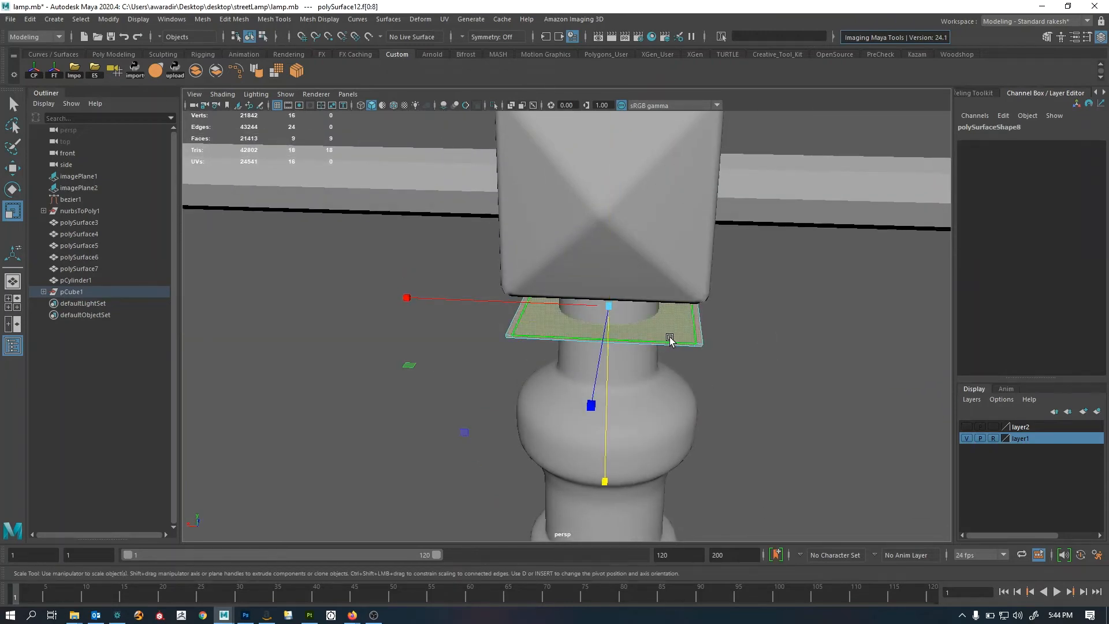
key("space")
scroll(381, 453, "up", 5)
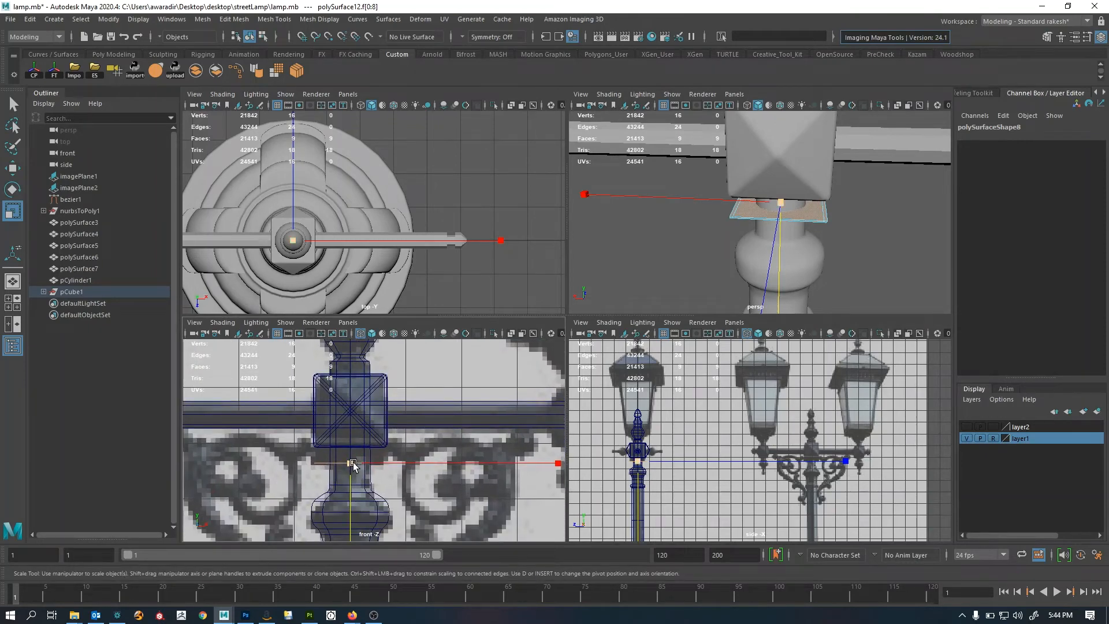
key("space")
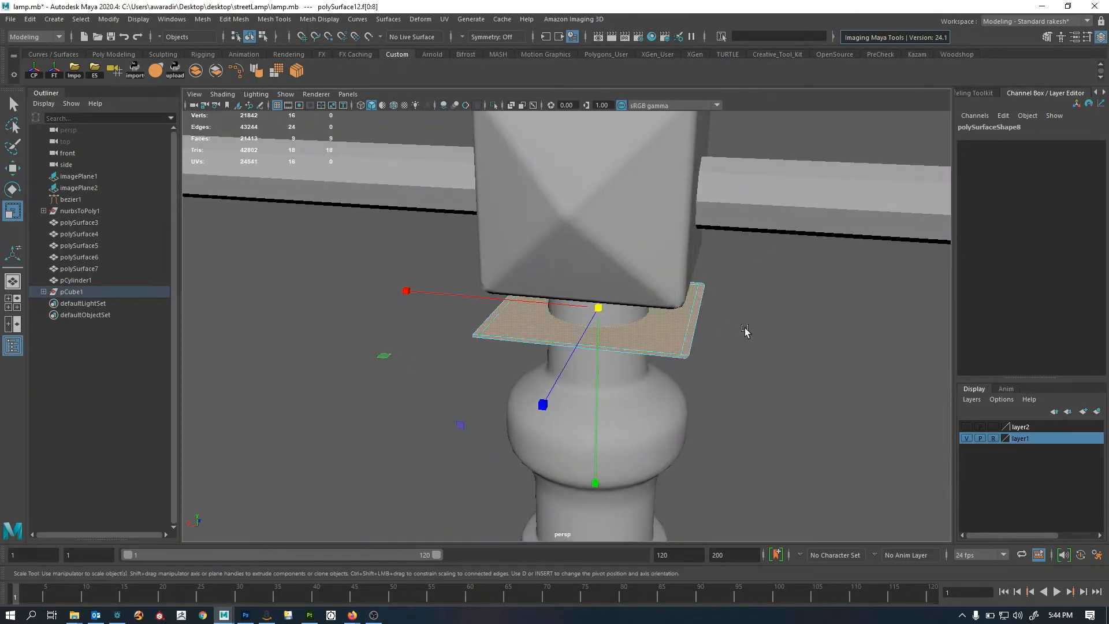
key("ctrl+e")
key("w")
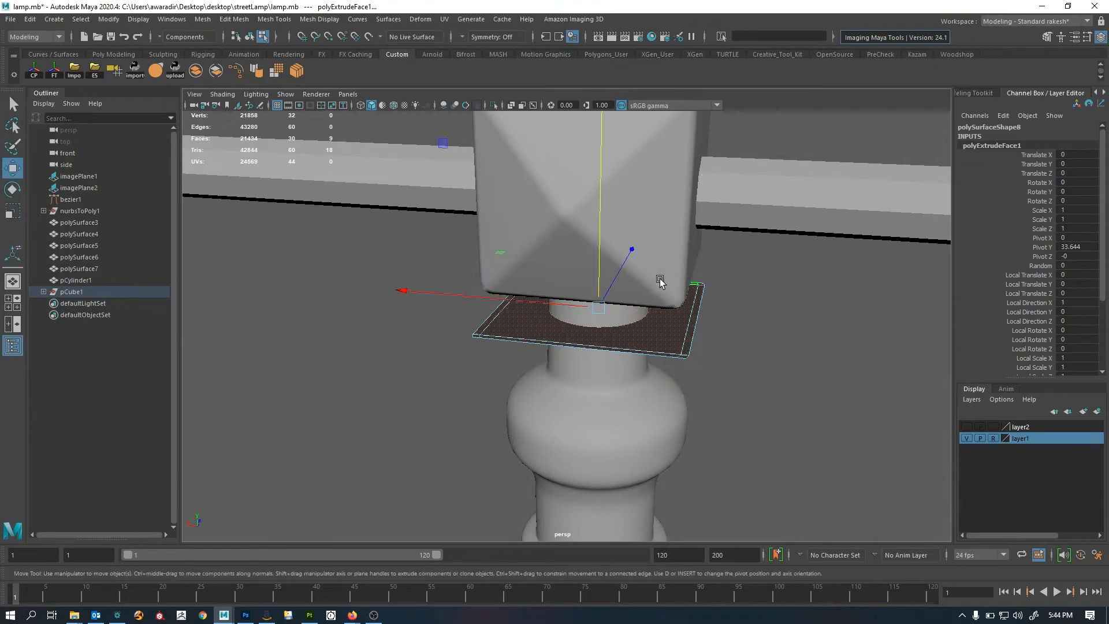
key("space")
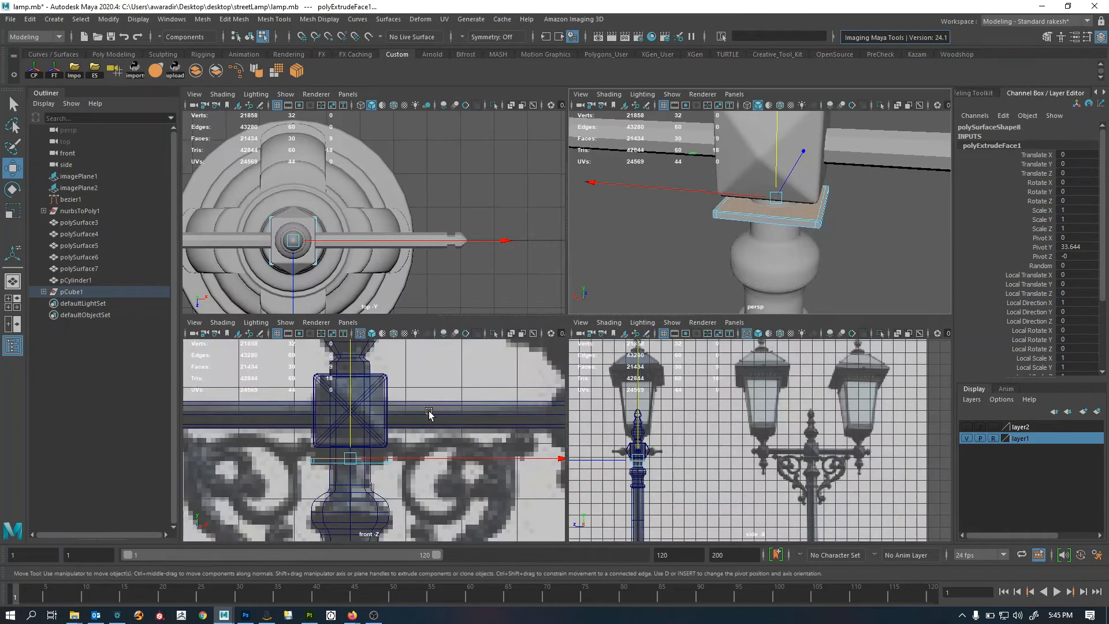
key("space")
middle_click_drag(377, 431, 403, 407, "alt")
right_click_drag(403, 408, 569, 434, "alt")
middle_click_drag(557, 425, 563, 400)
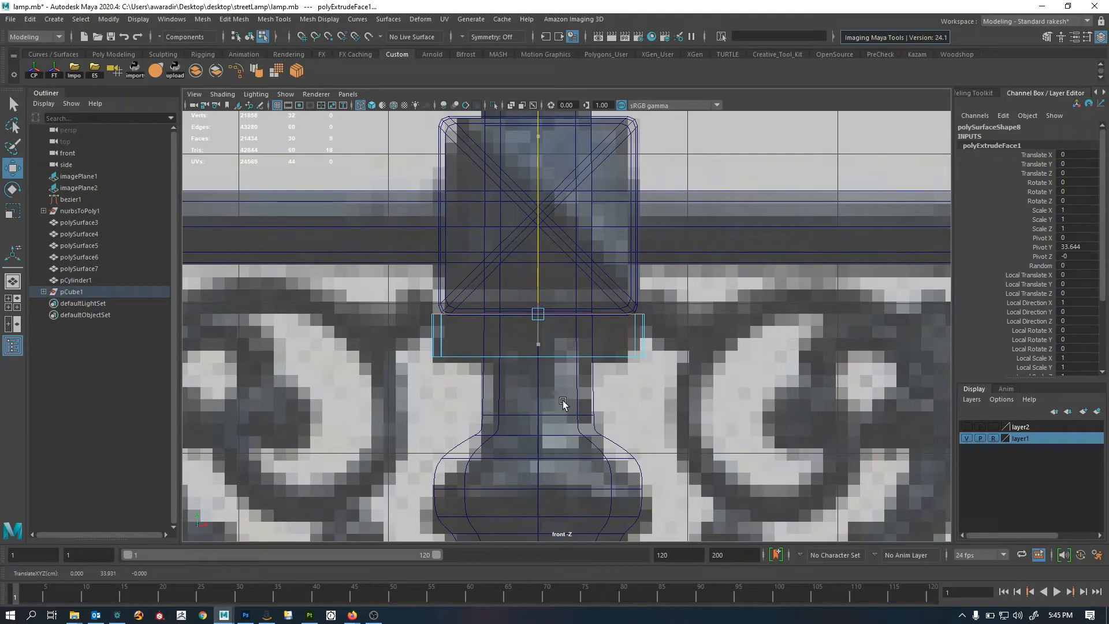
key("space")
key("space")
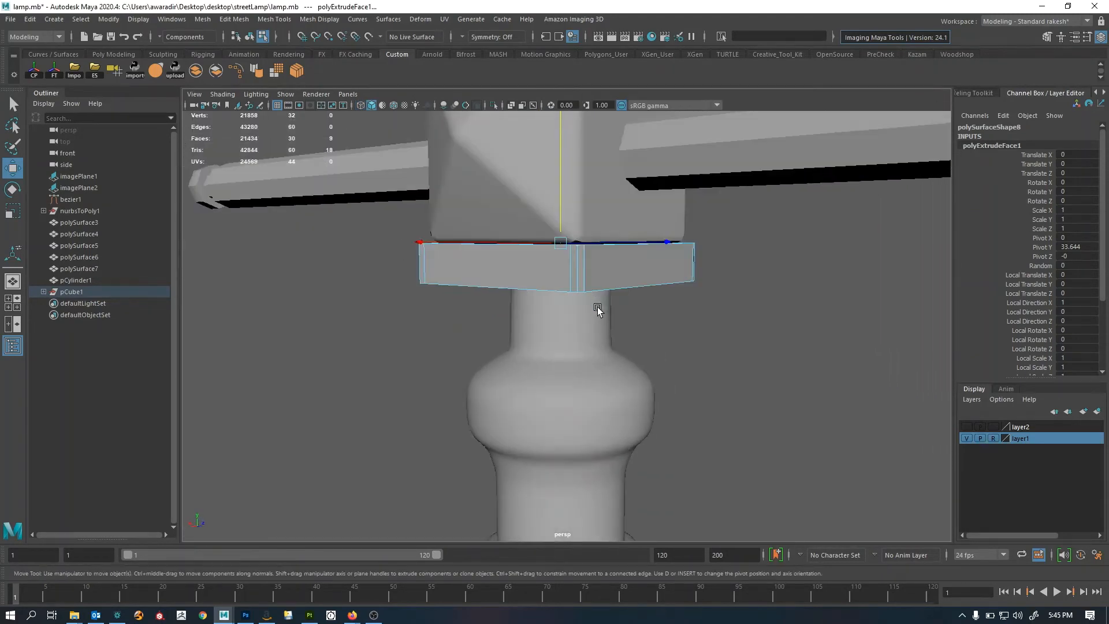
Insert an edge loop around the plate's vertical sides and bevel it with a fraction of 0.8
left_click_drag(597, 307, 668, 333, "alt")
right_click_drag(668, 334, 743, 324, "alt")
key("F8")
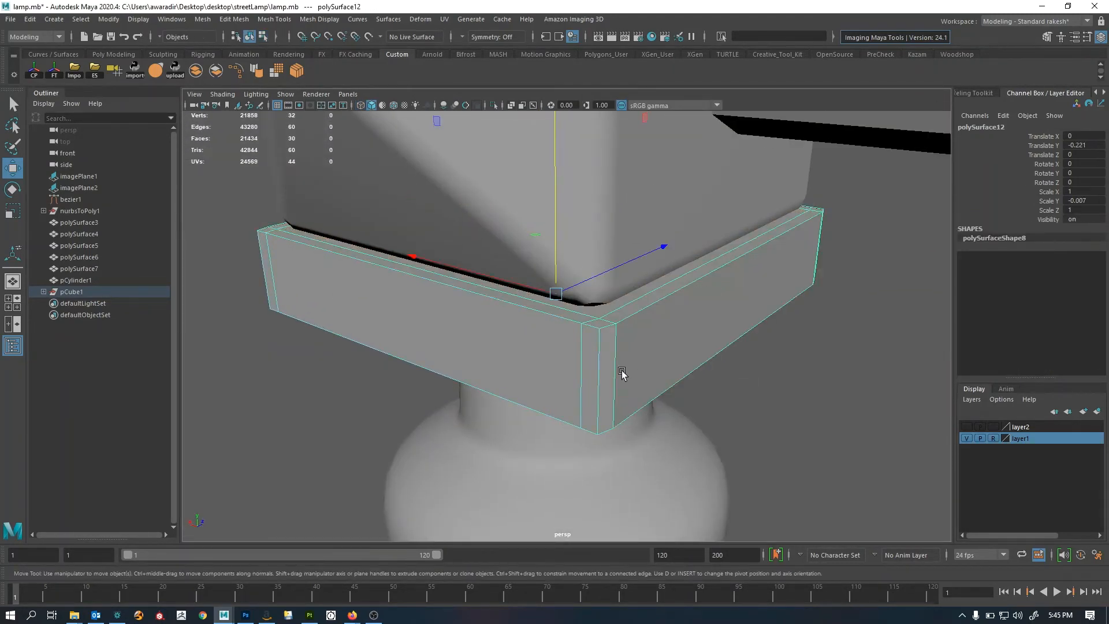
key("F10")
left_click(600, 366)
right_click_drag(600, 366, 772, 421, "ctrl")
key("ctrl+b")
middle_click_drag(746, 407, 790, 407)
right_click_drag(789, 407, 567, 366, "alt")
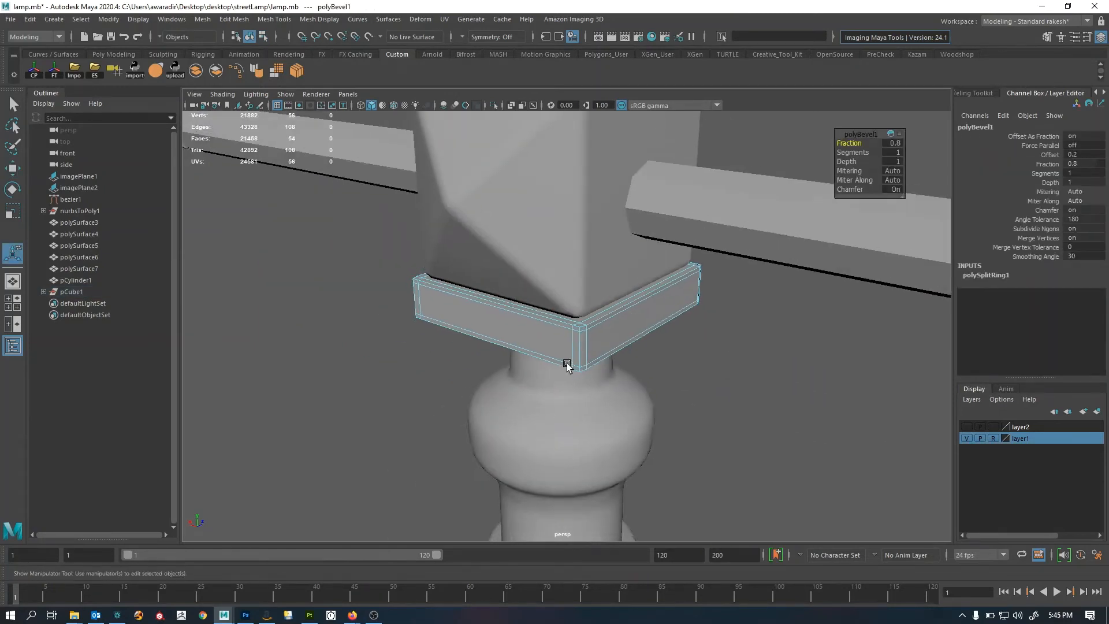
Return the plate to object mode, turn on its smooth mesh preview and deselect it
left_click_drag(566, 366, 631, 288, "alt")
right_click_drag(631, 288, 649, 275)
key("3")
left_click(694, 289)
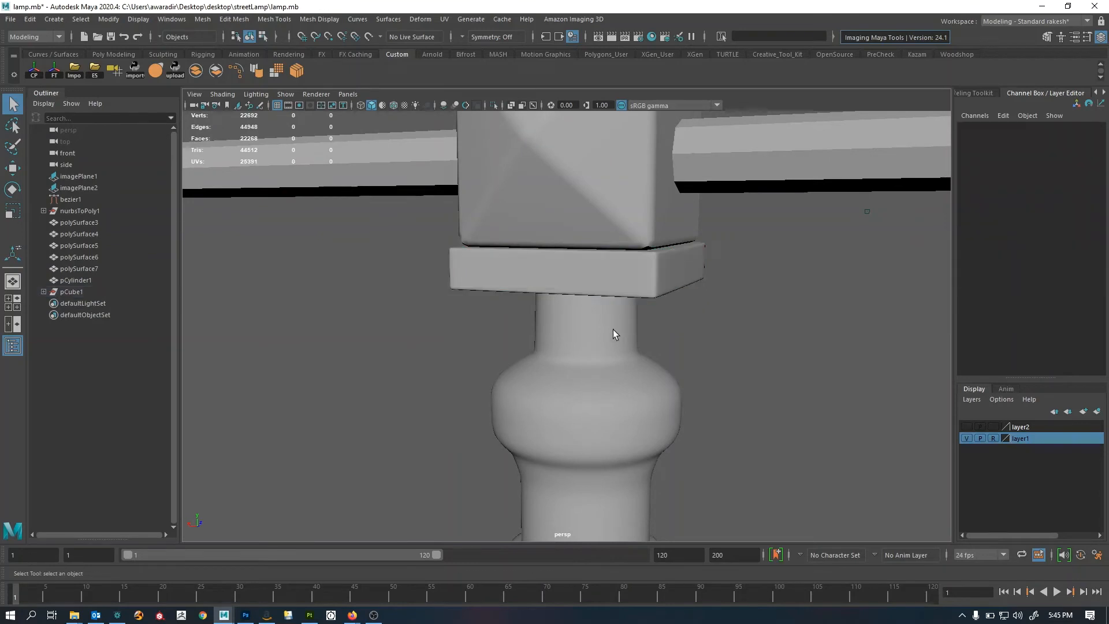
Inspect the new plate together with the block, crossbar and upper post from several angles
left_click_drag(612, 330, 494, 300, "alt")
right_click_drag(494, 301, 359, 321, "alt")
left_click_drag(358, 321, 509, 324, "alt")
right_click_drag(508, 324, 735, 325, "alt")
left_click_drag(735, 325, 752, 295, "alt")
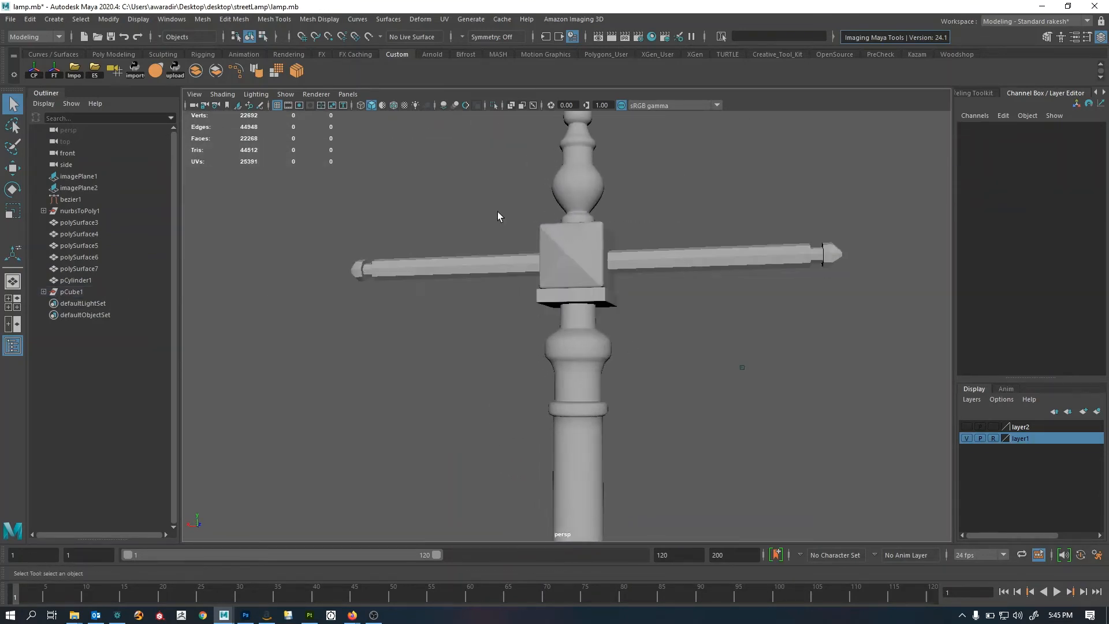
left_click_drag(498, 211, 652, 312)
left_click(726, 346)
right_click_drag(726, 345, 514, 366, "alt")
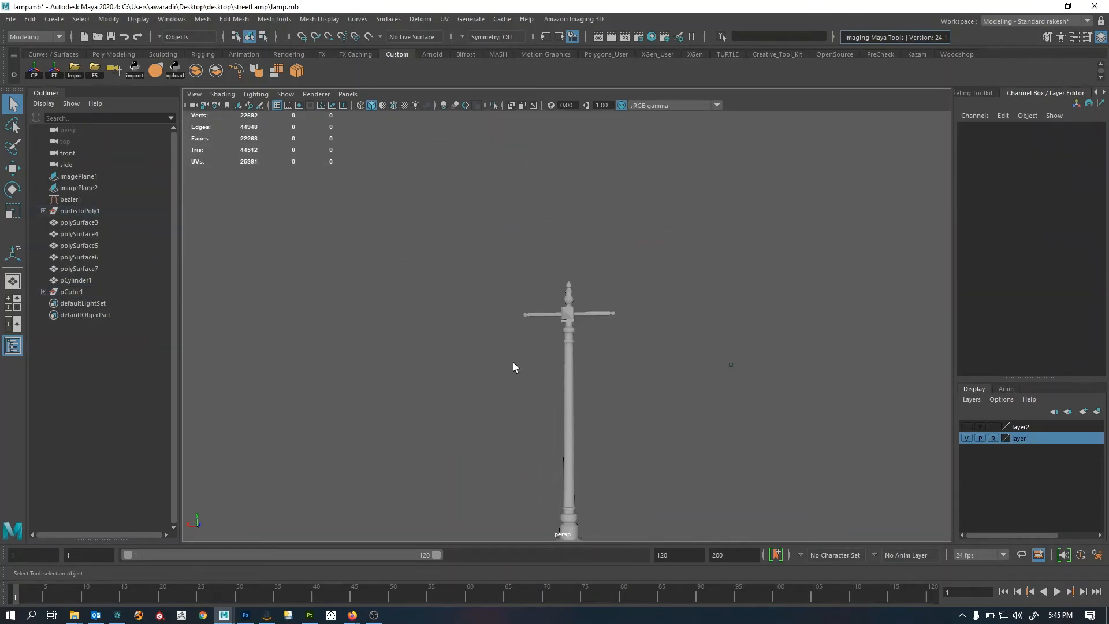
Examine the whole lamp post from base to finial in the perspective view
key("space")
key("space")
right_click_drag(693, 332, 552, 404, "alt")
middle_click_drag(552, 404, 548, 327, "alt")
right_click_drag(524, 373, 732, 412, "alt")
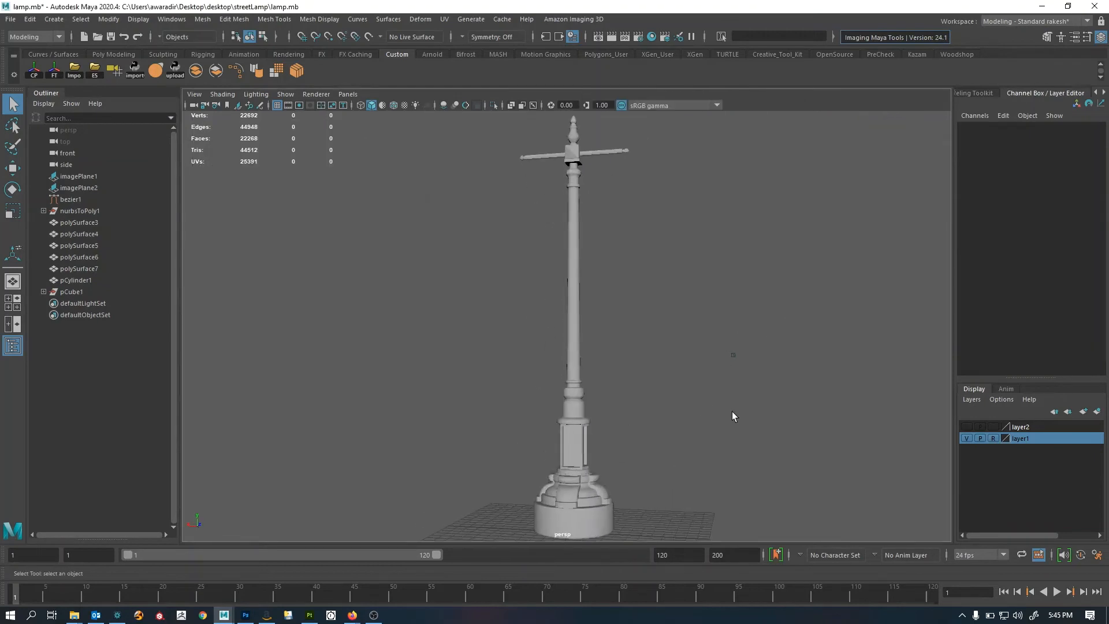
left_click_drag(732, 411, 648, 448, "alt")
middle_click_drag(648, 448, 646, 395, "alt")
right_click_drag(647, 395, 470, 414, "alt")
left_click_drag(471, 414, 577, 426, "alt")
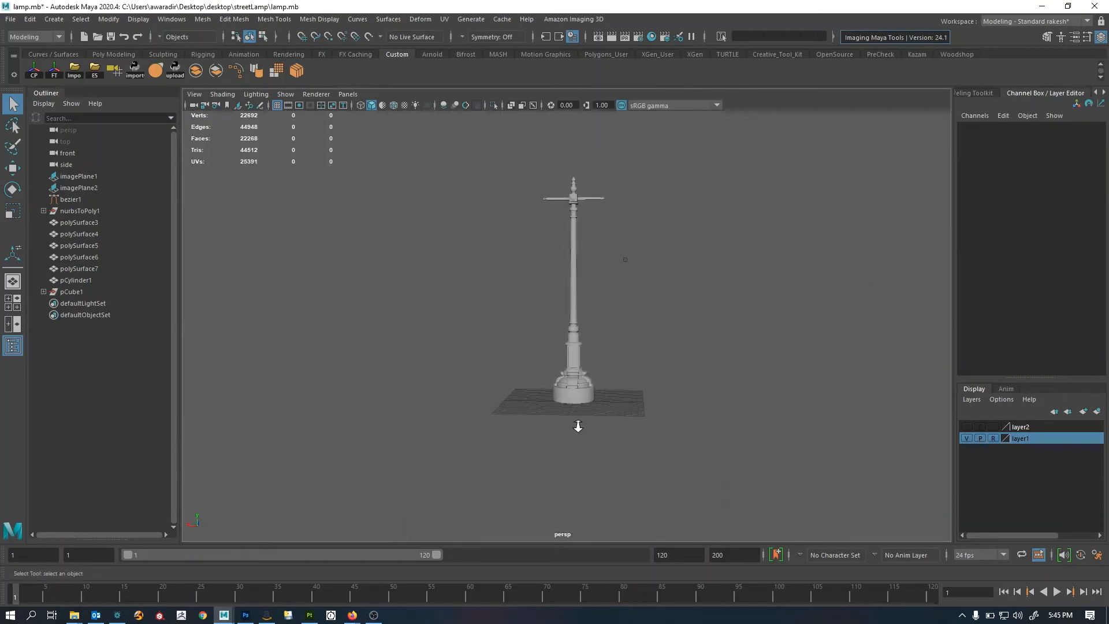
right_click_drag(576, 425, 626, 425, "alt")
middle_click_drag(626, 424, 613, 444, "alt")
left_click_drag(612, 443, 472, 469, "alt")
right_click_drag(472, 469, 706, 405, "alt")
left_click(584, 408)
left_click_drag(585, 408, 501, 398, "alt")
left_click(497, 376)
right_click_drag(555, 399, 501, 416, "alt")
left_click_drag(501, 416, 483, 414, "alt")
Select and frame the post sections to check their wireframe, and examine the finial, block and crossbar
left_click_drag(468, 471, 747, 236)
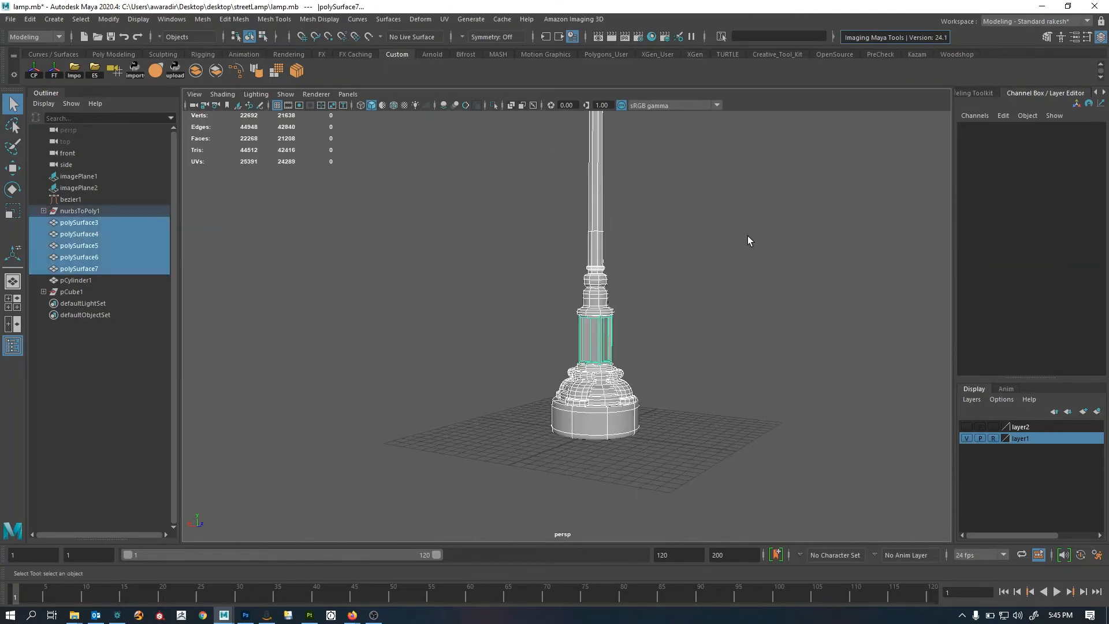
key("f")
right_click_drag(474, 352, 636, 383, "alt")
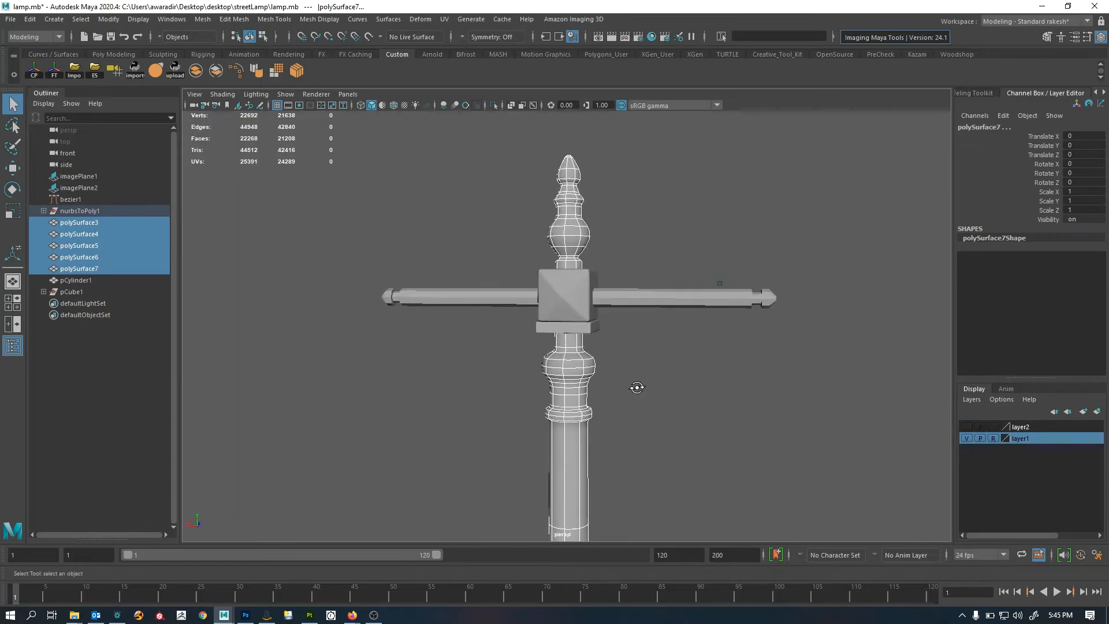
left_click_drag(635, 384, 626, 386, "alt")
left_click(626, 386)
right_click_drag(626, 386, 488, 355, "alt")
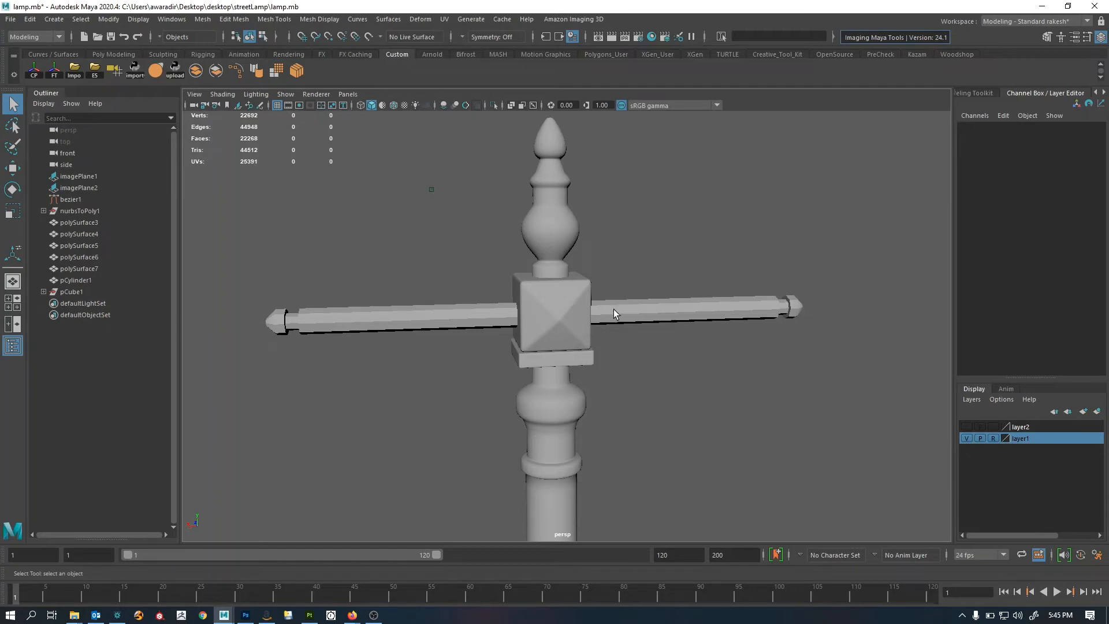
left_click_drag(597, 291, 485, 309, "alt")
right_click_drag(485, 309, 373, 319, "alt")
left_click_drag(374, 319, 479, 327, "alt")
right_click_drag(480, 326, 664, 361, "alt")
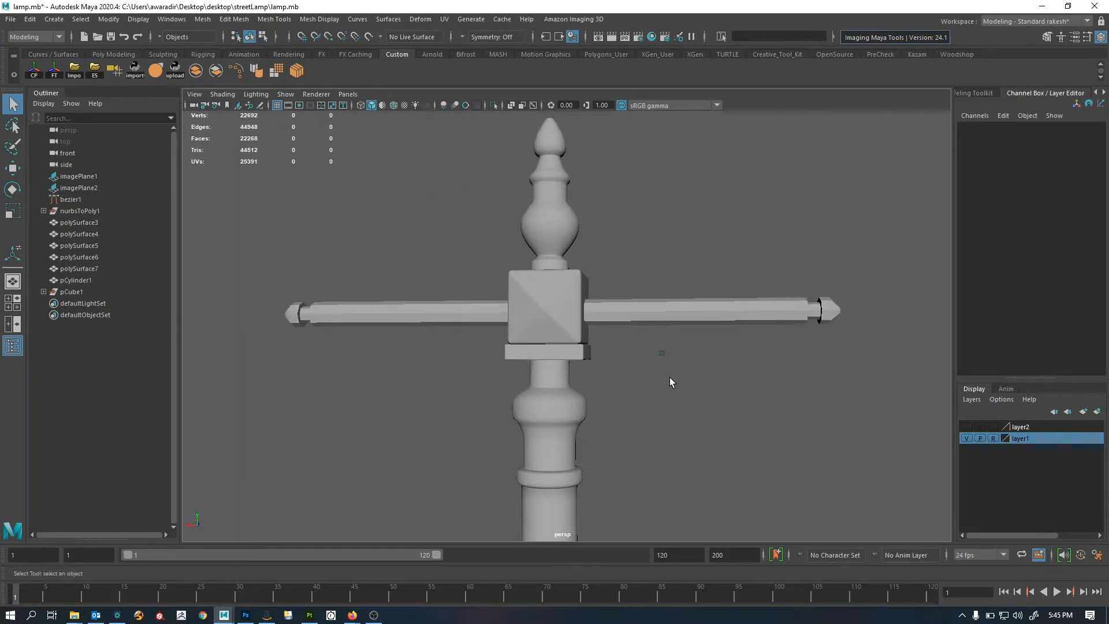
Select the crossbar and switch it to edge editing at its pointed end
left_click(704, 319)
middle_click_drag(711, 333, 650, 349, "alt")
right_click_drag(650, 349, 663, 341, "alt")
left_click_drag(663, 341, 614, 354, "alt")
right_click_drag(614, 354, 892, 424, "alt")
left_click_drag(892, 424, 660, 441, "alt")
right_click_drag(660, 441, 639, 379)
left_click_drag(639, 379, 765, 359, "alt")
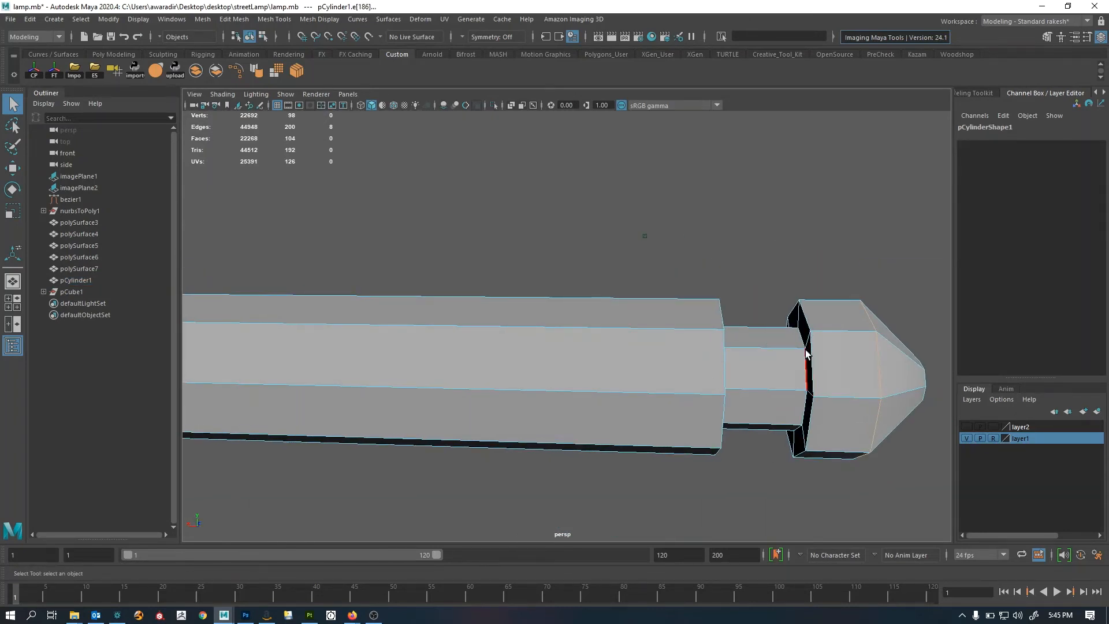
Compare the crossbar's ends with the lamp arms in the front and side reference images
key("space")
key("space")
right_click_drag(476, 383, 335, 386, "alt")
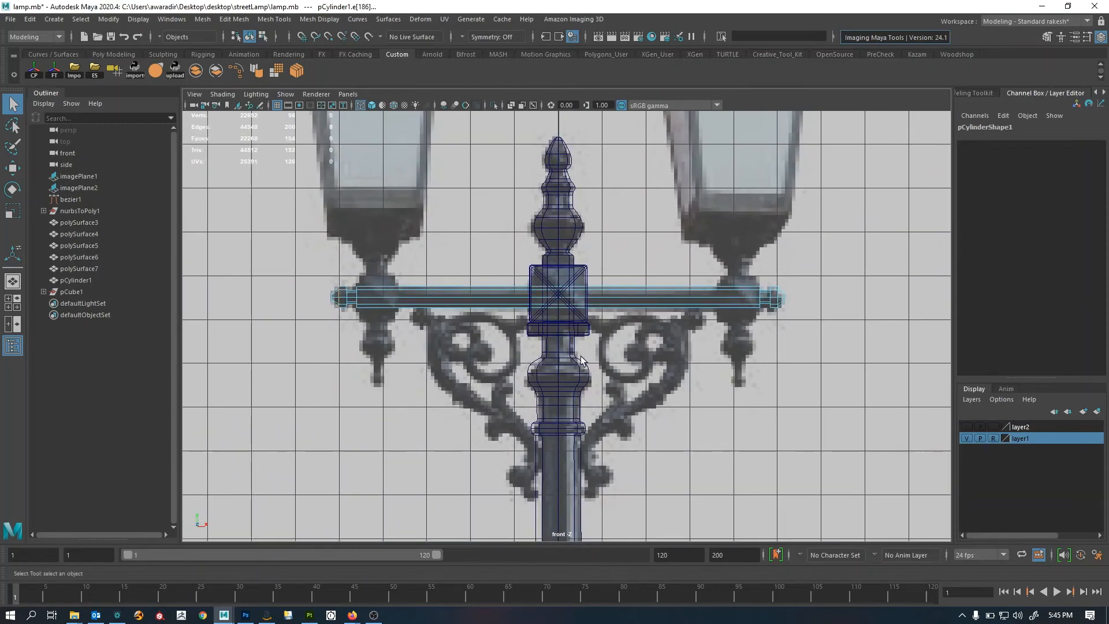
key("space")
key("space")
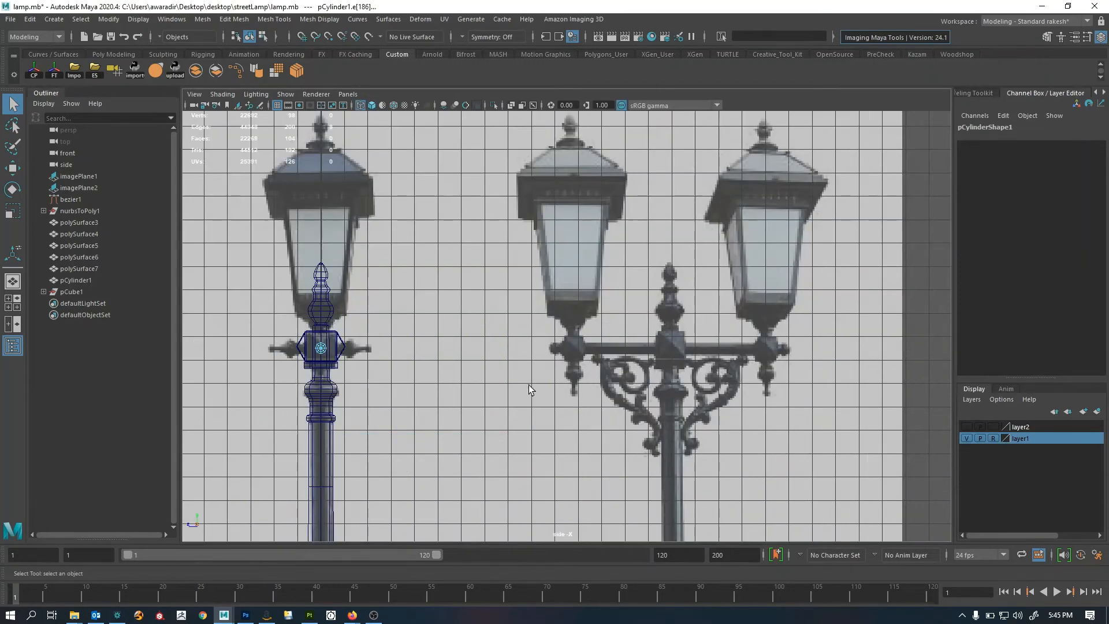
right_click_drag(529, 384, 763, 404, "alt")
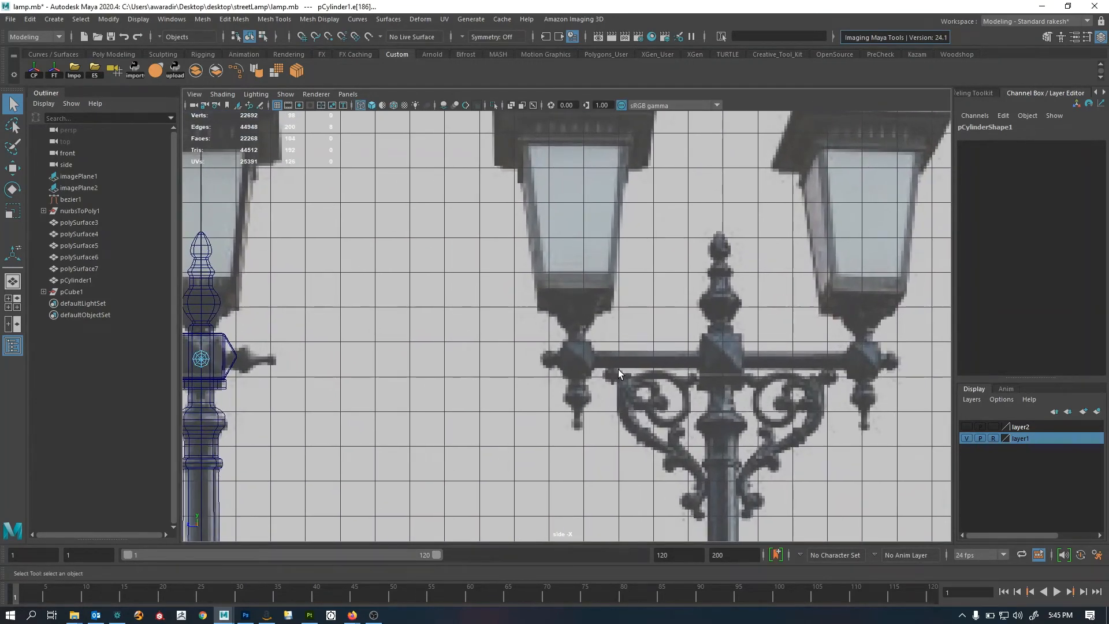
Compare the side reference image with the crossbar, and examine the crossbar's pointed end in the perspective view
right_click_drag(618, 369, 353, 371, "alt")
middle_click_drag(353, 371, 327, 324, "alt")
right_click_drag(327, 324, 231, 324, "alt")
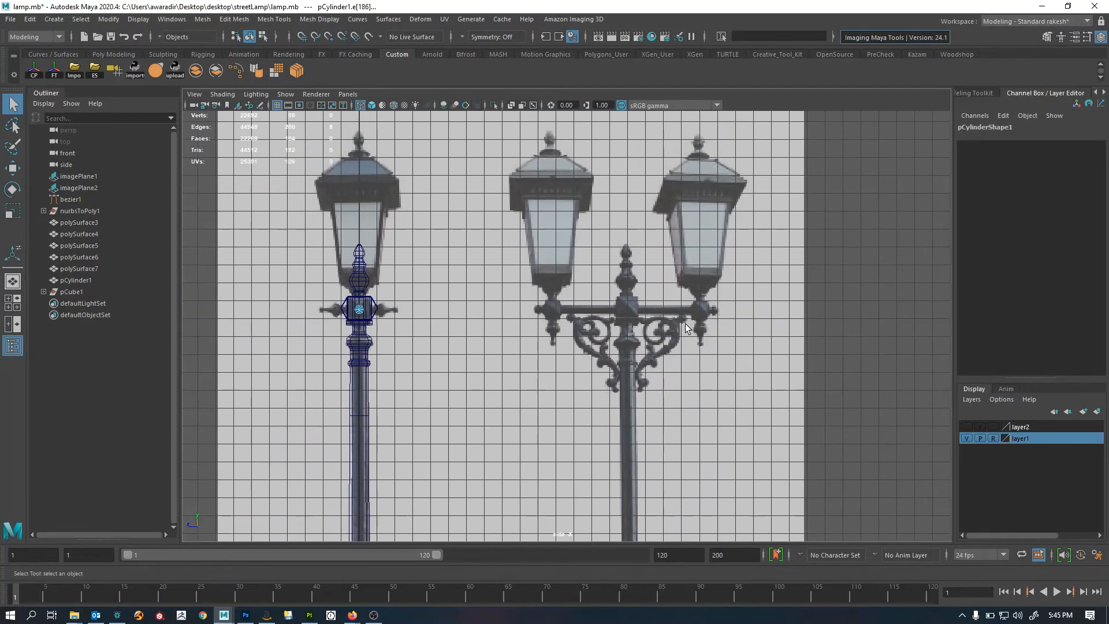
key("space")
key("space")
right_click_drag(719, 332, 576, 351, "alt")
left_click_drag(576, 352, 559, 329, "alt")
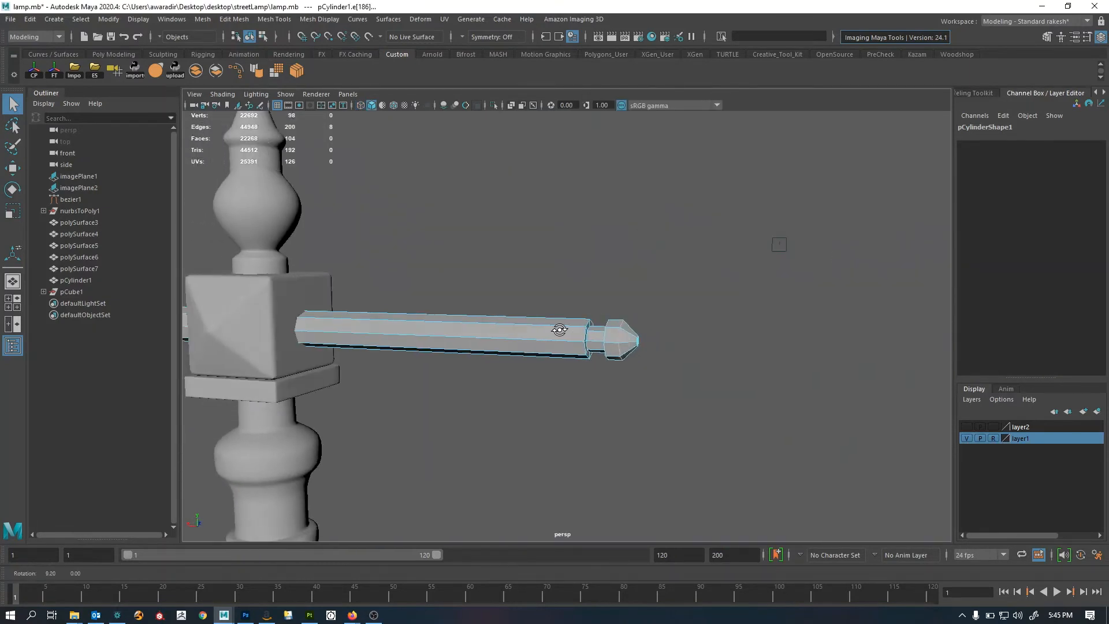
right_click_drag(559, 329, 387, 341, "alt")
scroll(624, 345, "down", 3)
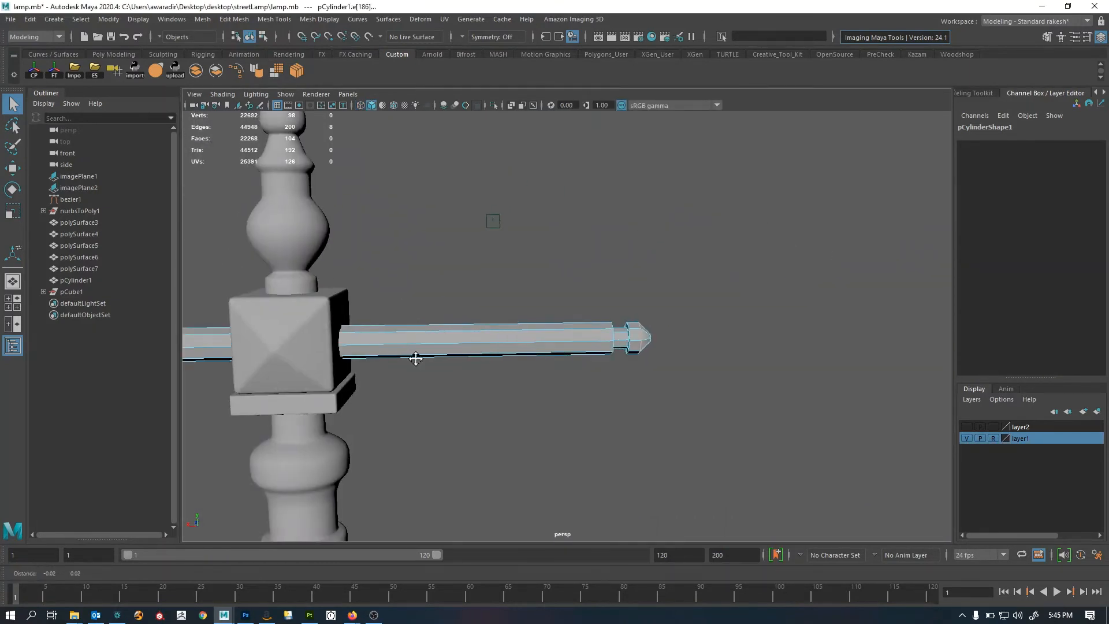
middle_click_drag(387, 341, 487, 343, "alt")
right_click_drag(486, 343, 716, 334, "alt")
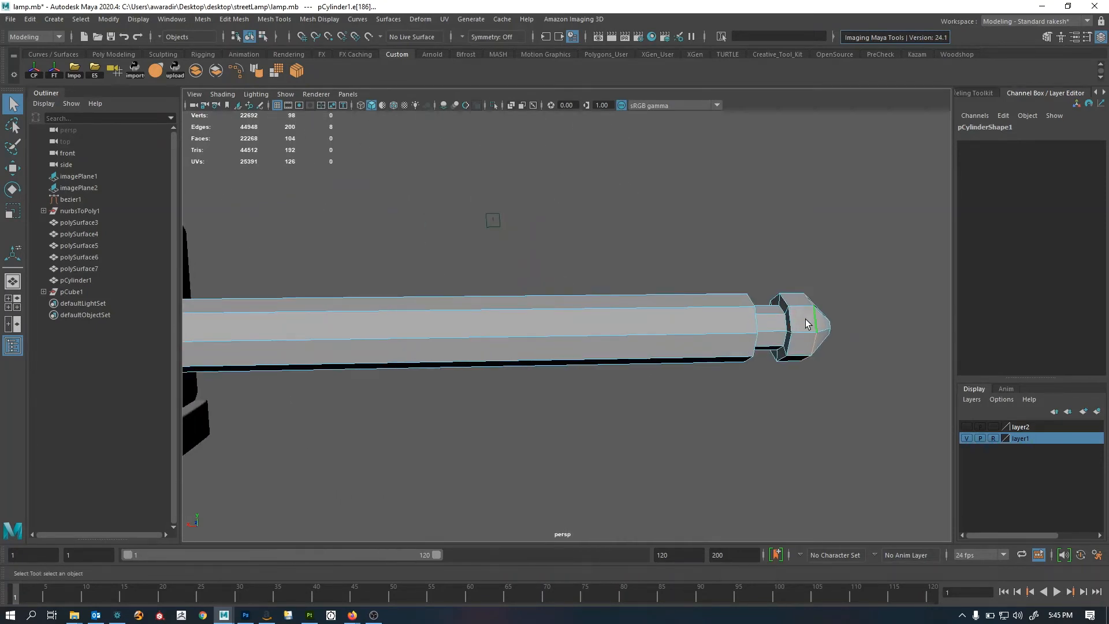
Select the edge loops around both crossbar ends and bevel them with 2 segments
right_click_drag(803, 322, 460, 349, "alt")
left_click_drag(460, 349, 887, 321, "alt")
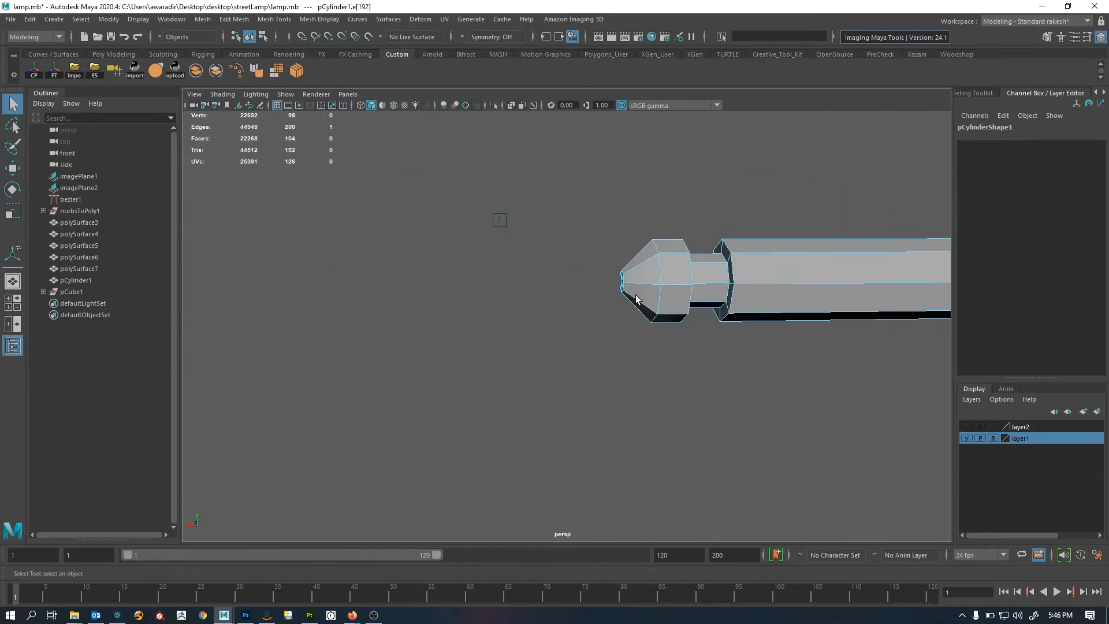
middle_click_drag(683, 310, 414, 313, "alt")
right_click_drag(414, 313, 643, 321, "alt")
middle_click_drag(523, 284, 604, 346, "alt")
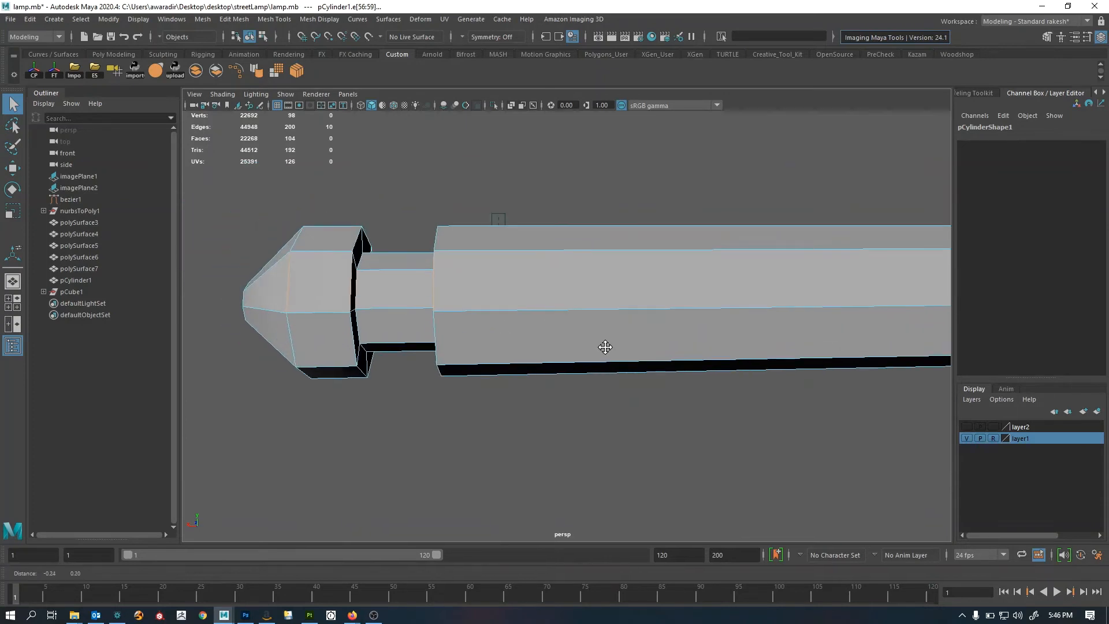
right_click_drag(663, 387, 524, 345, "ctrl")
right_click_drag(428, 334, 397, 339, "alt")
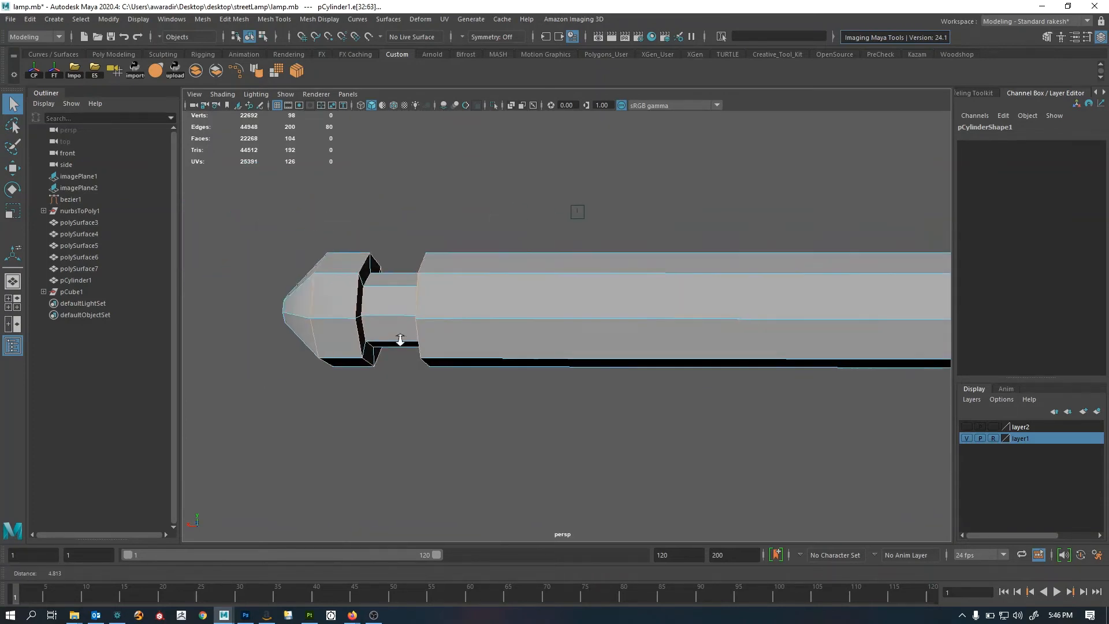
left_click_drag(396, 339, 605, 344, "alt")
right_click_drag(605, 344, 656, 351, "alt")
key("ctrl+b")
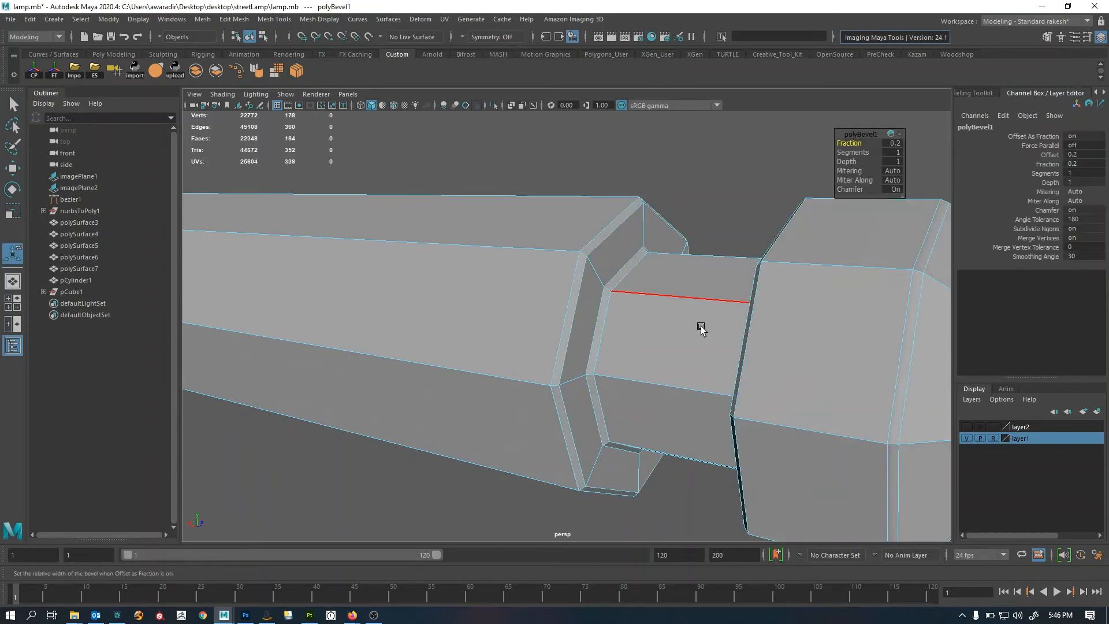
left_click(890, 152)
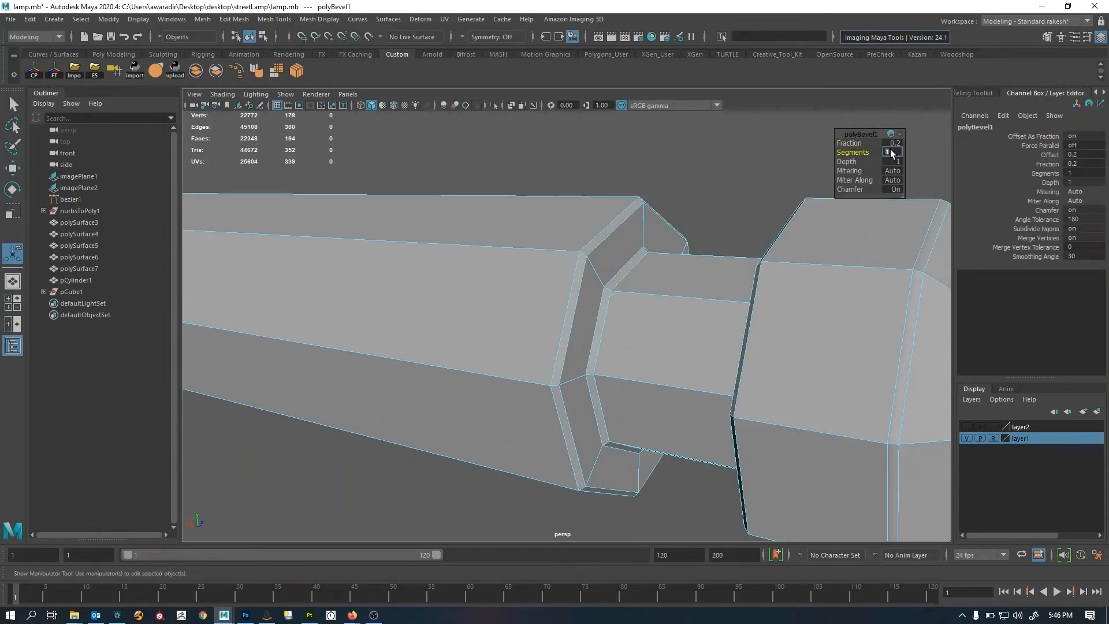
type("2")
key("Return")
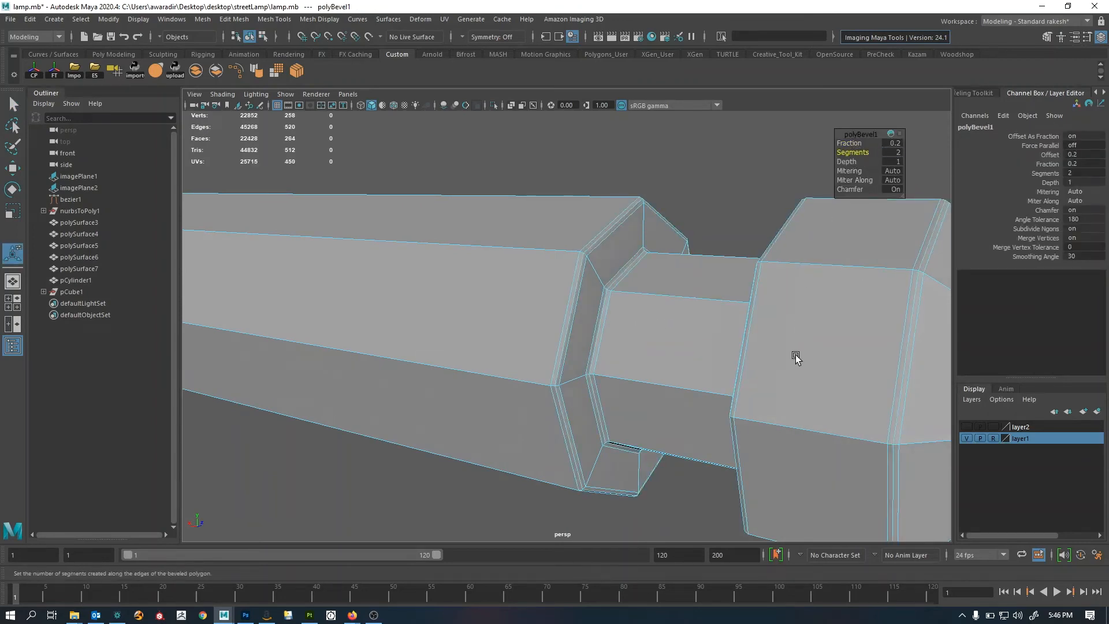
Insert supporting edge loops around the narrow necks at both crossbar ends and midway along each half of the bar
scroll(794, 353, "down", 5)
key("q")
left_click(598, 317)
right_click_drag(586, 377, 543, 375, "ctrl")
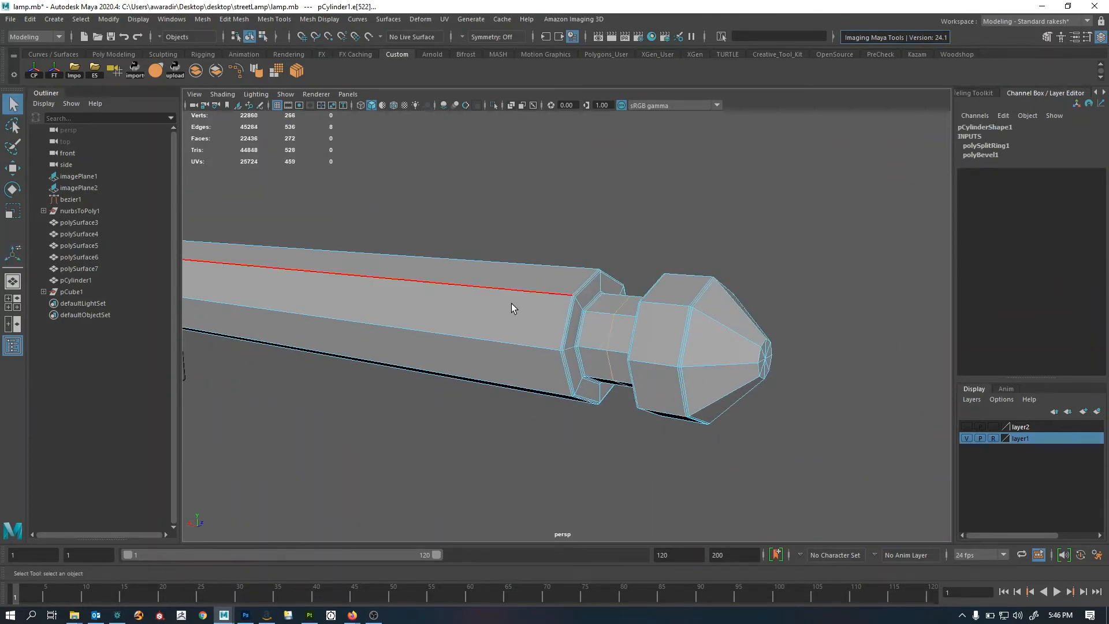
left_click(467, 303)
key("g")
right_click_drag(608, 326, 457, 323, "alt")
left_click_drag(457, 323, 654, 336, "alt")
left_click(668, 328)
key("g")
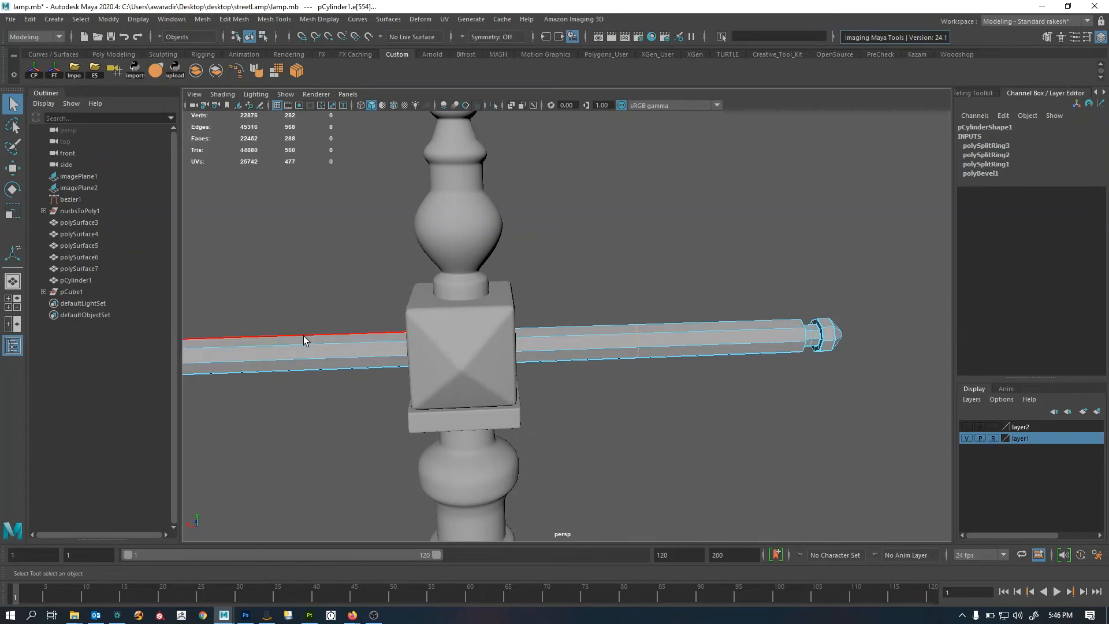
left_click(305, 337)
key("g")
Return the crossbar to object mode, turn on its smooth preview and deselect it
right_click_drag(611, 338, 529, 376)
key("3")
left_click(674, 255)
left_click_drag(607, 424, 417, 321, "alt")
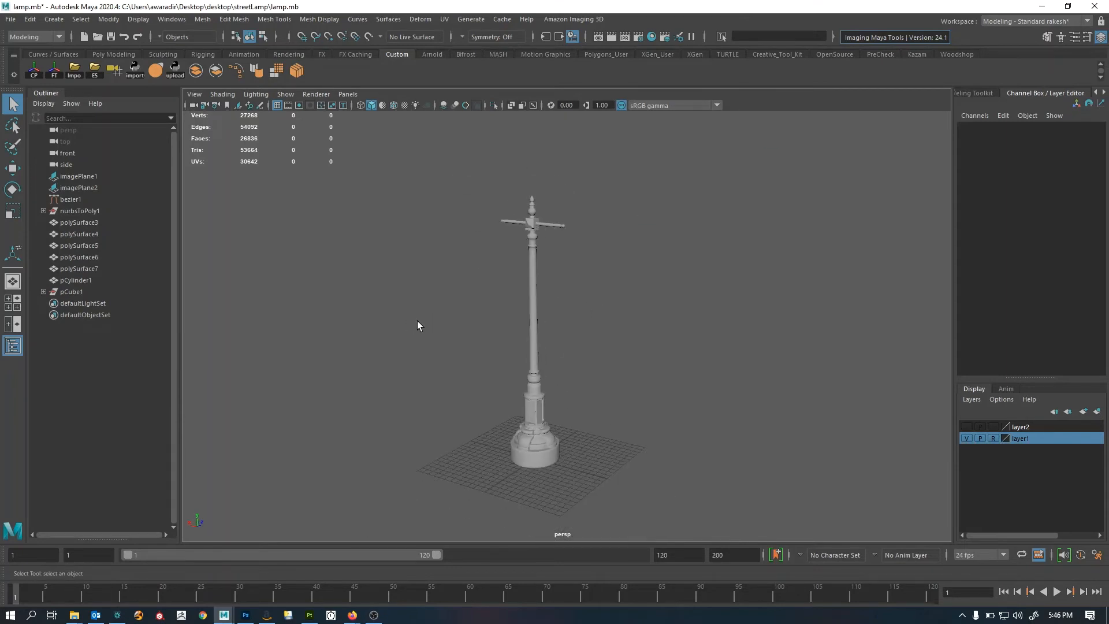
Examine the lanterns and scroll brackets around the crossbar in the front reference view
key("space")
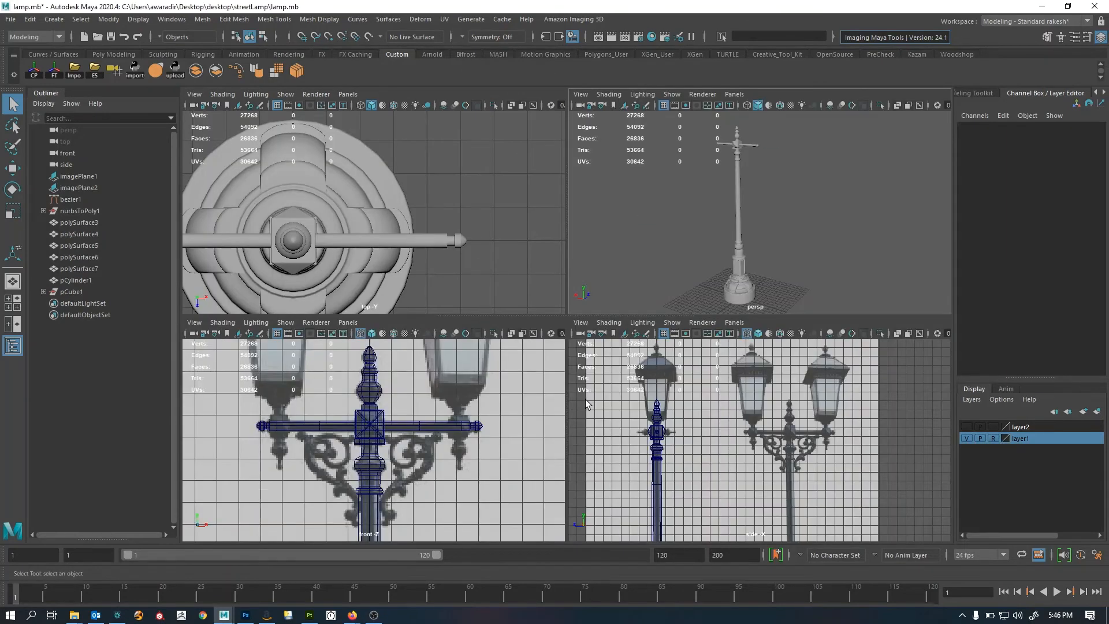
key("space")
right_click_drag(453, 428, 487, 359, "alt")
middle_click_drag(487, 358, 465, 406, "alt")
right_click_drag(546, 399, 533, 393, "alt")
mouse_move(532, 393)
middle_mouse_down("alt")
mouse_move(523, 406)
mouse_move(521, 398)
middle_mouse_up("alt")
scroll(611, 298, "up", 4)
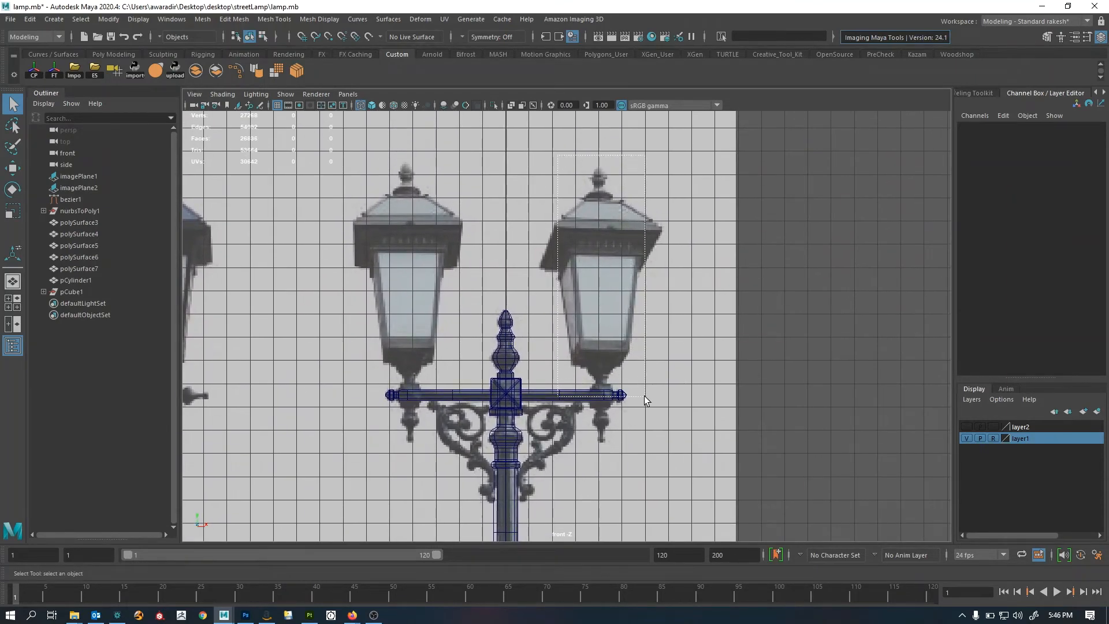
left_click_drag(644, 397, 660, 449)
left_click(812, 378)
scroll(492, 450, "up", 5)
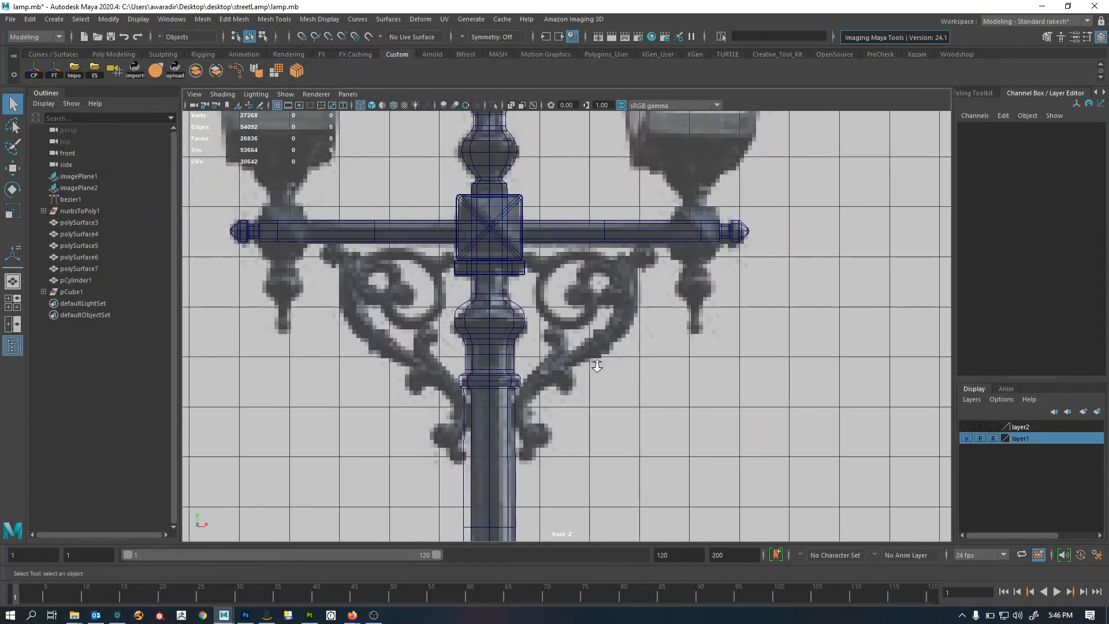
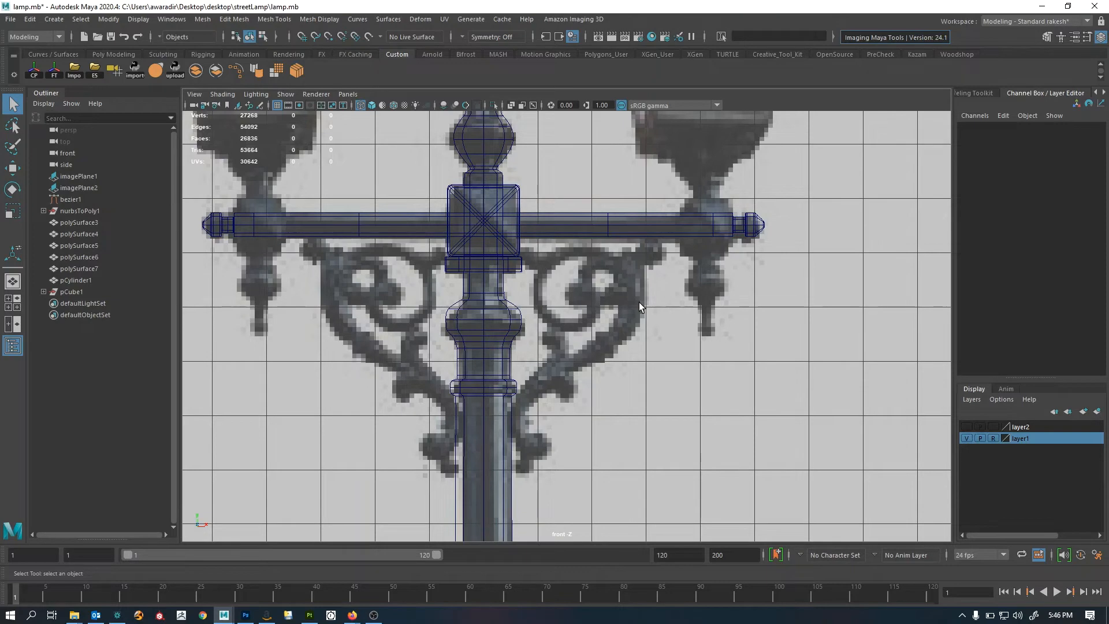
Study the shape of the ornamental scroll brackets beneath the crossbar against the front reference image
middle_click_drag(545, 422, 549, 339, "alt")
right_click_drag(550, 339, 578, 370, "alt")
middle_click_drag(606, 388, 604, 428, "alt")
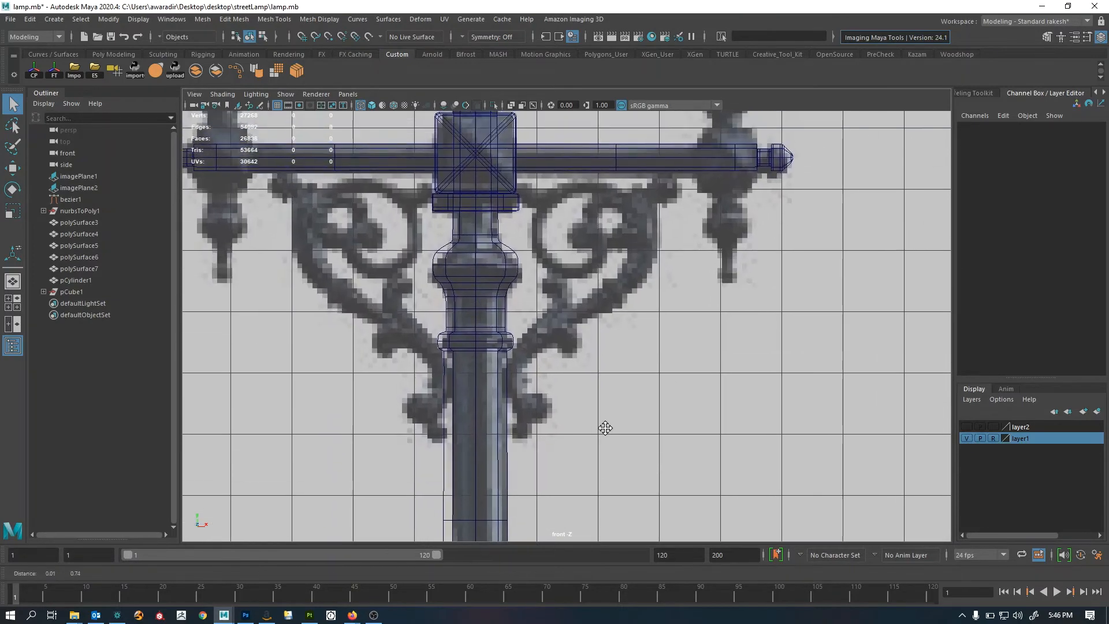
right_click_drag(604, 428, 537, 393, "alt")
middle_click_drag(633, 400, 584, 423, "alt")
right_click_drag(584, 423, 611, 421, "alt")
middle_click_drag(611, 420, 612, 414, "alt")
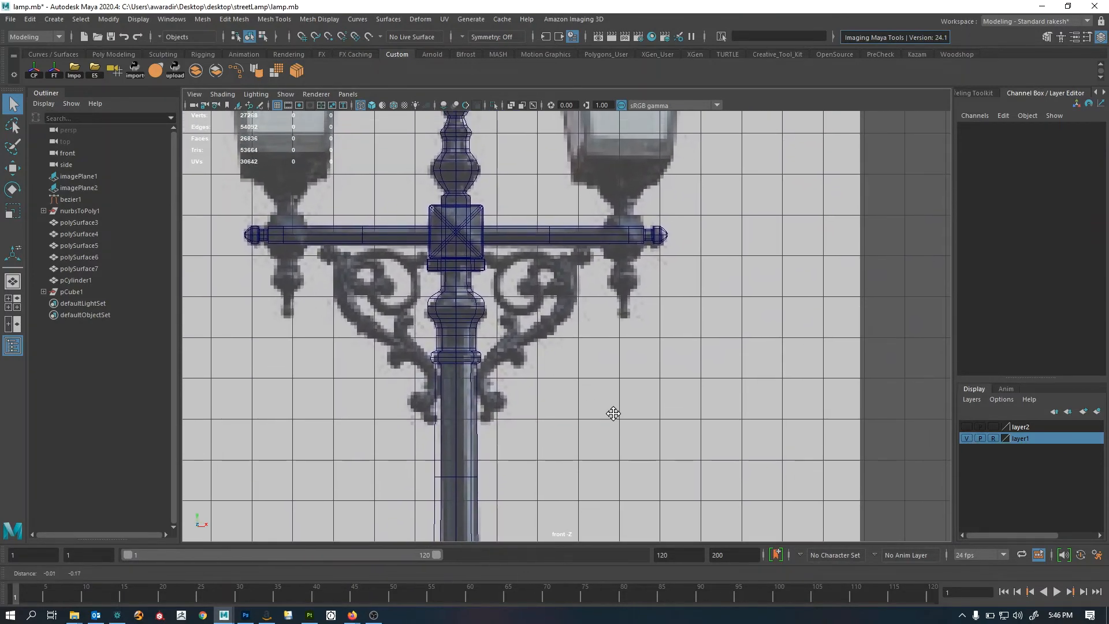
right_click_drag(612, 413, 618, 412, "alt")
middle_click_drag(477, 390, 486, 366, "alt")
right_click_drag(486, 366, 573, 405, "alt")
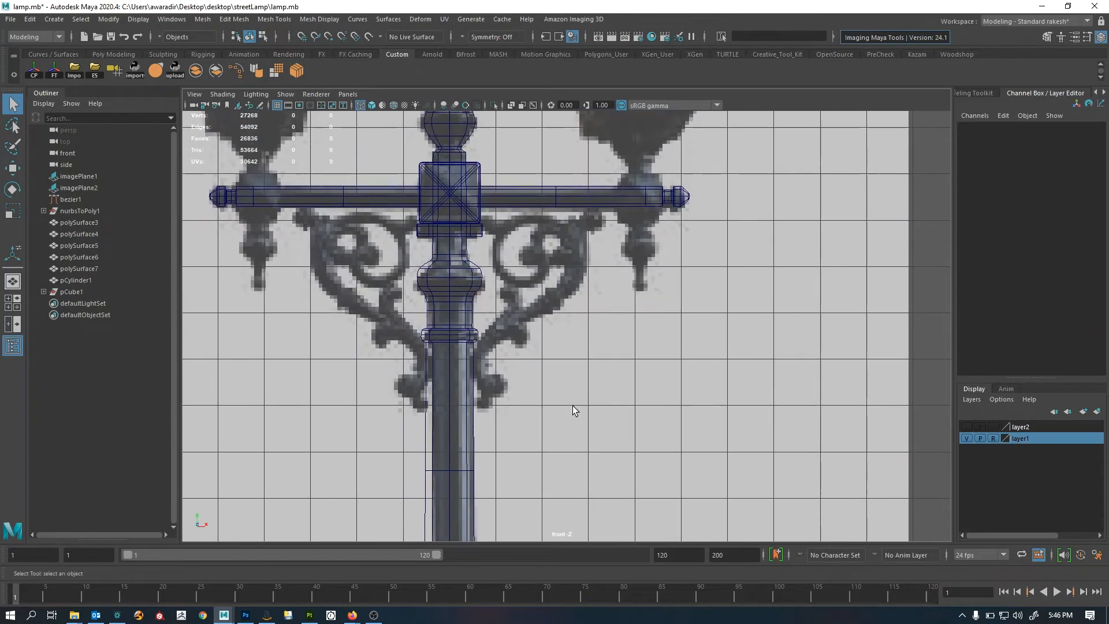
middle_click_drag(573, 406, 577, 425, "alt")
right_click_drag(720, 332, 645, 333, "alt")
right_click_drag(537, 367, 579, 394, "alt")
middle_click_drag(578, 394, 577, 404, "alt")
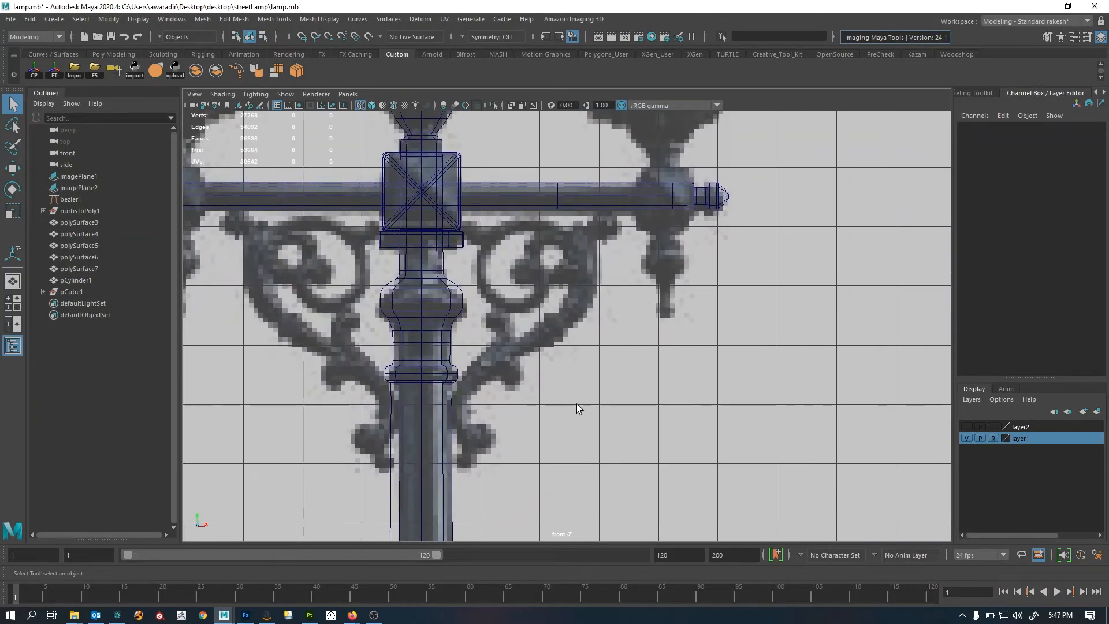
Start a CV curve in the lower curl of the right-hand scroll bracket and trace it up beside the pole
left_click(54, 19)
mouse_move(141, 106)
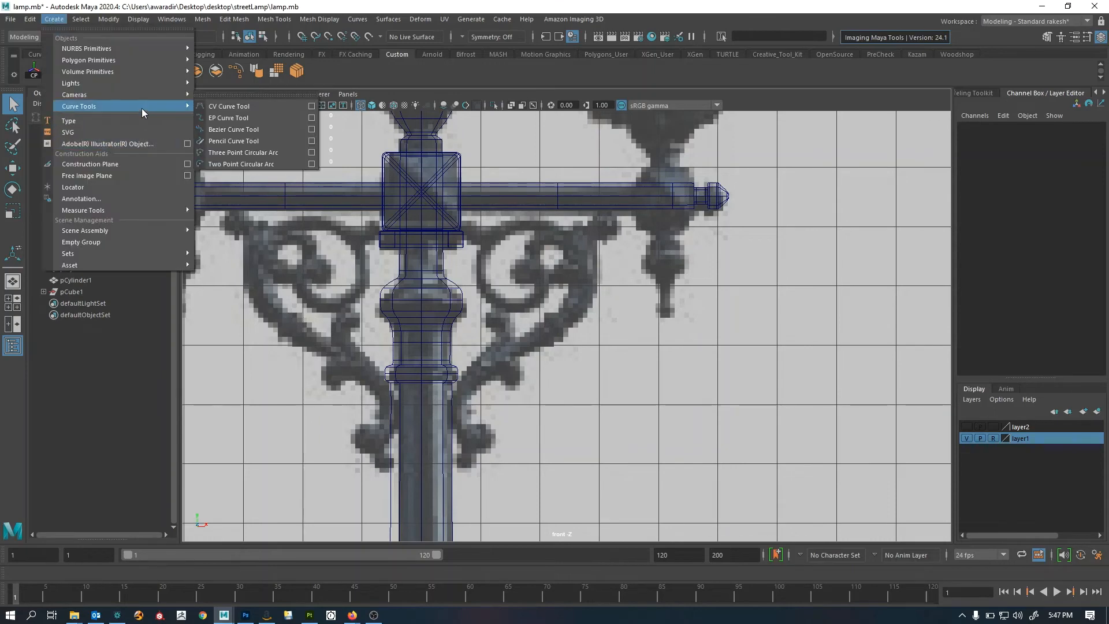
left_click(265, 107)
right_click_drag(549, 423, 654, 376, "alt")
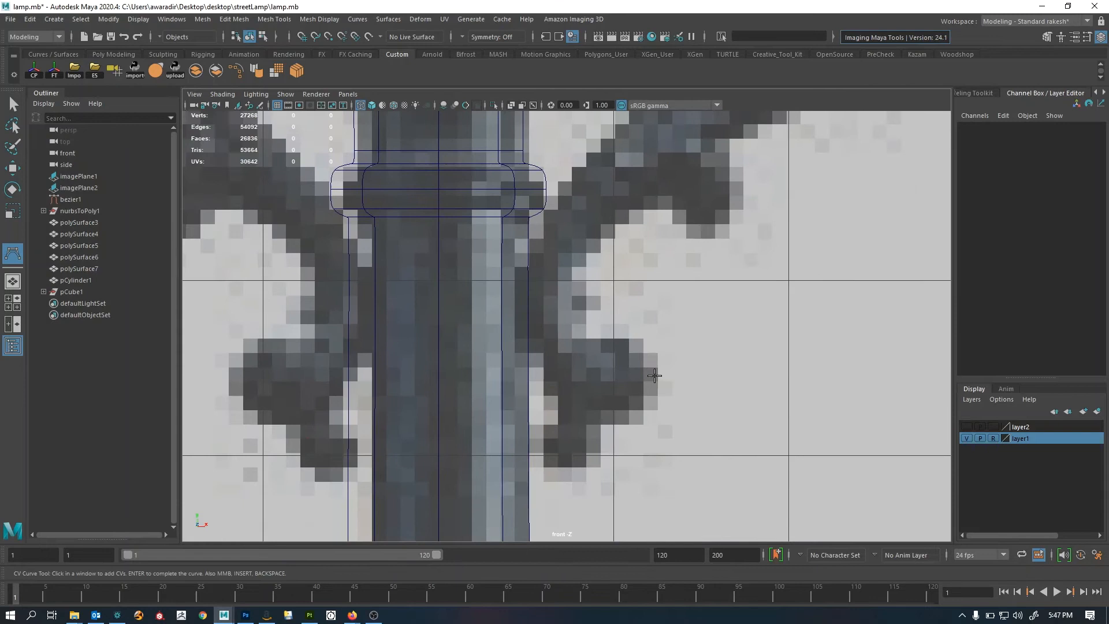
left_click(626, 352)
left_click(627, 395)
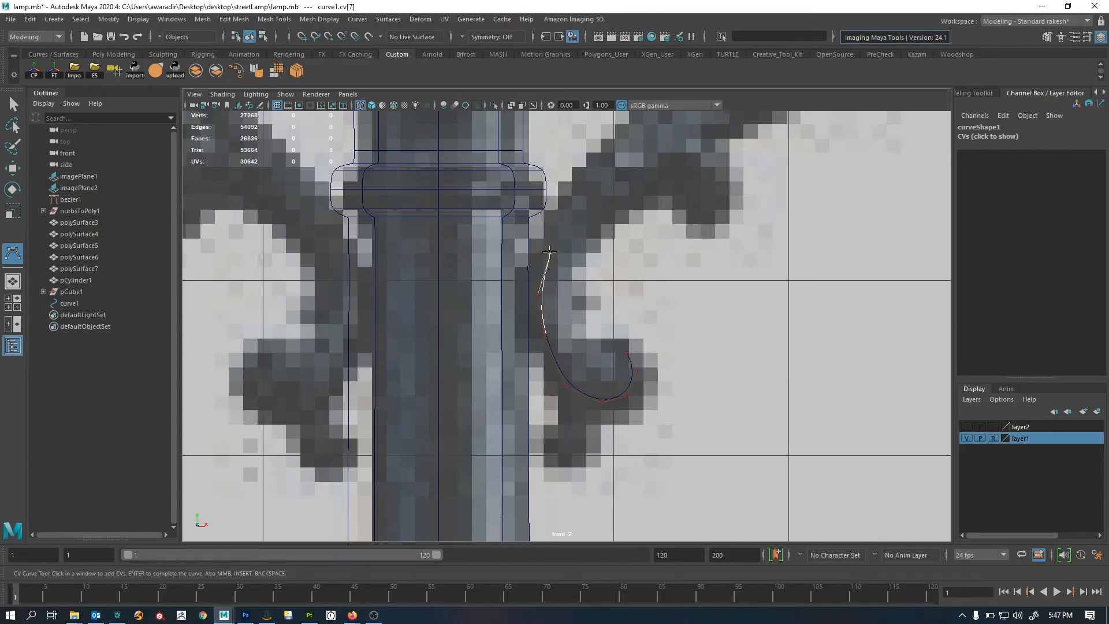
middle_click_drag(559, 277, 551, 328, "alt")
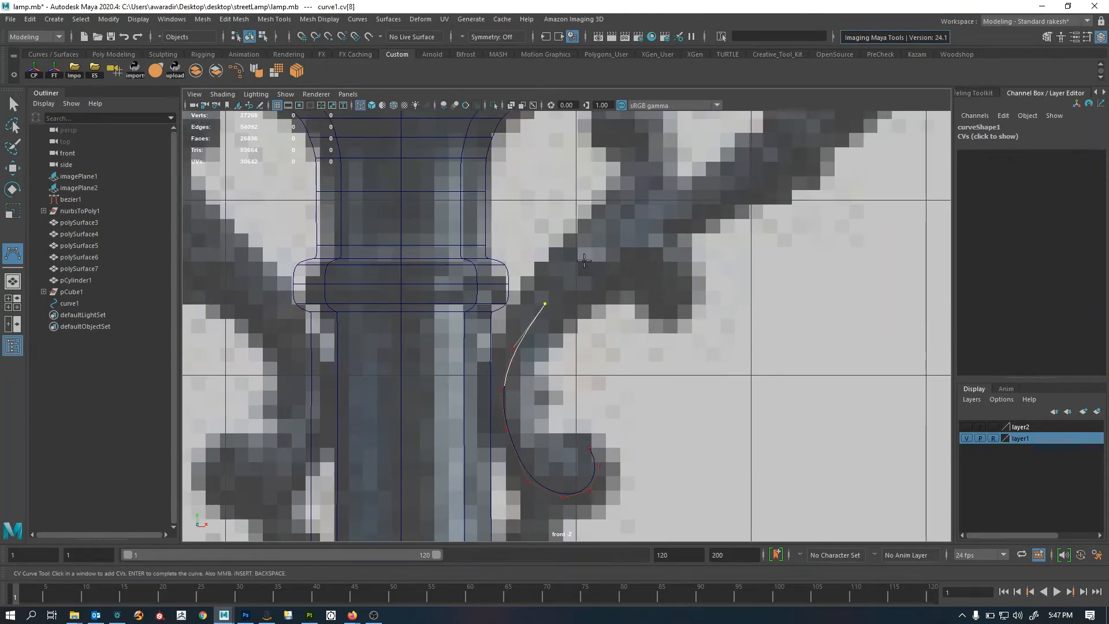
Continue the CV curve along the bracket's diagonal stem and around the outer side of its large scroll
middle_click_drag(670, 234, 560, 375, "alt")
left_click(599, 335)
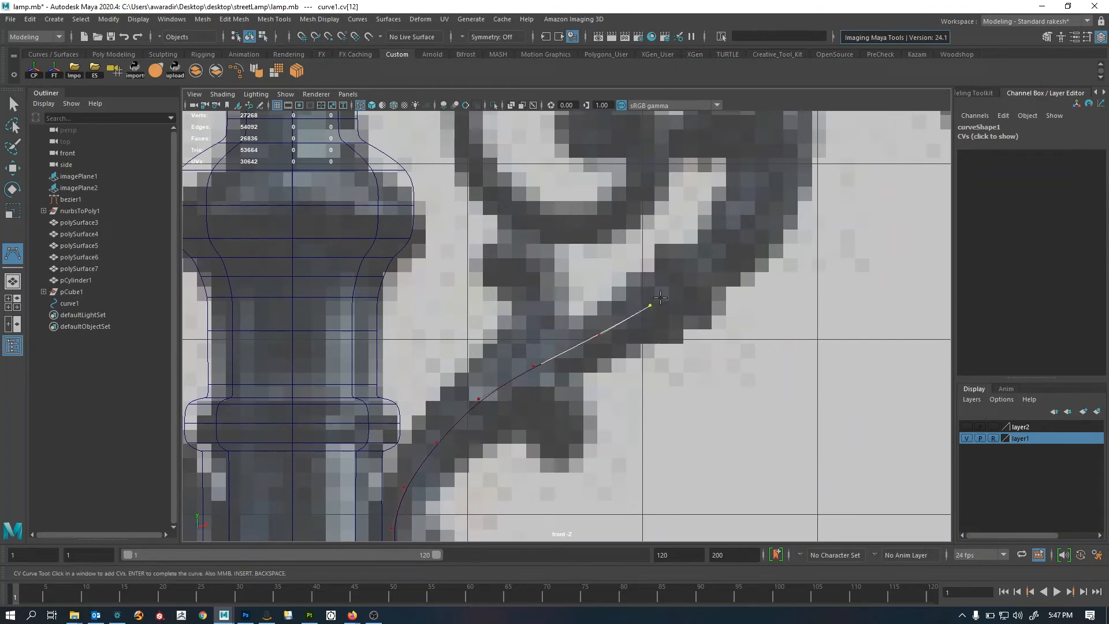
left_click(695, 279)
middle_click_drag(728, 246, 682, 386, "alt")
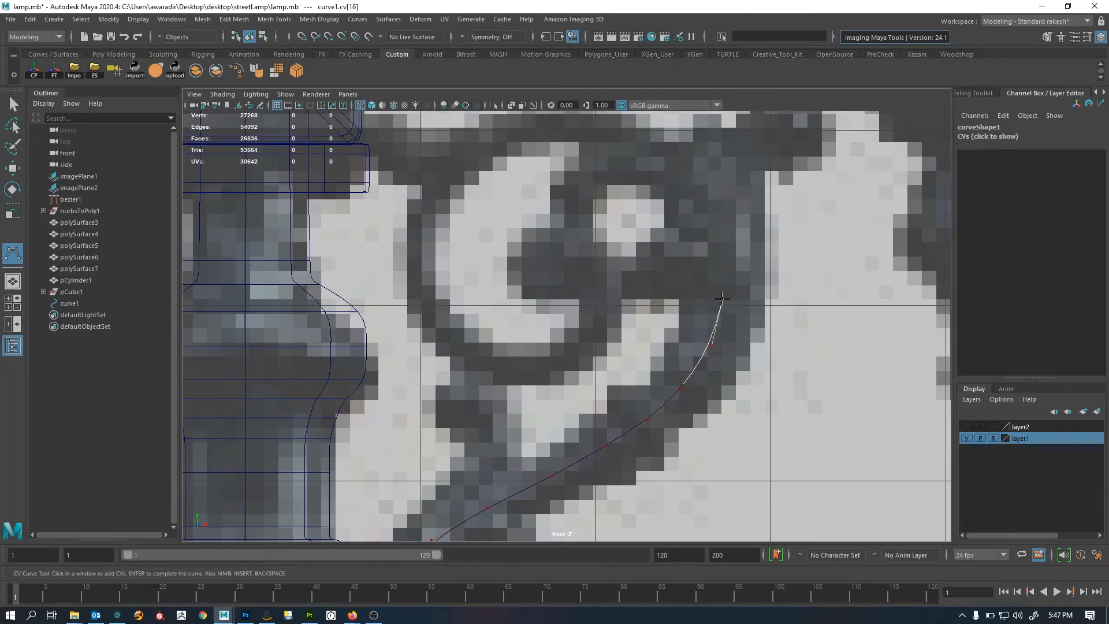
left_click(697, 191)
middle_click_drag(696, 192, 702, 277, "alt")
left_click(684, 242)
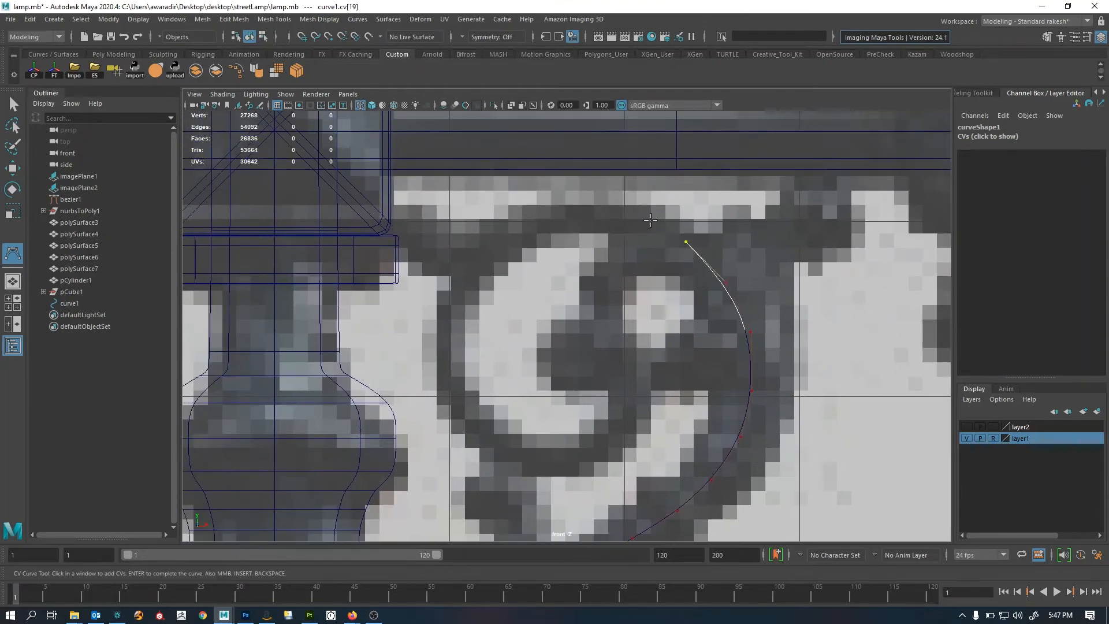
Trace the CV curve over the top of the large scroll, down its pole side and around its underside
left_click(640, 217)
left_click(591, 216)
left_click(533, 225)
left_click(483, 260)
left_click(456, 303)
left_click(452, 352)
left_click(461, 393)
left_click(491, 439)
left_click(555, 459)
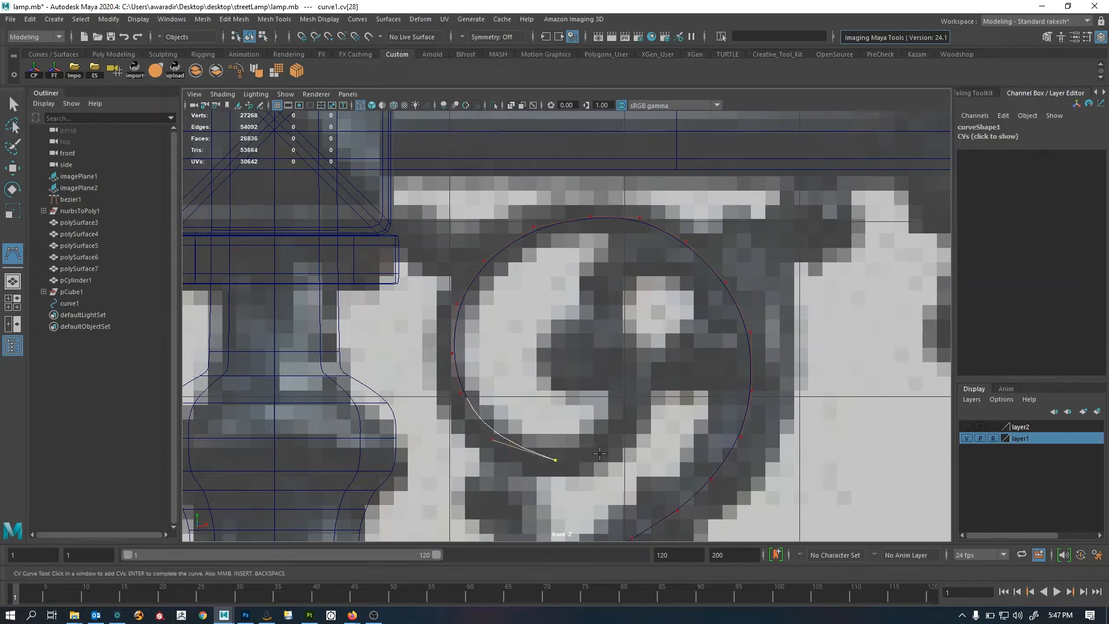
left_click(631, 410)
Check the unfinished curve against the whole scroll bracket in the front reference image
scroll(693, 408, "down", 5)
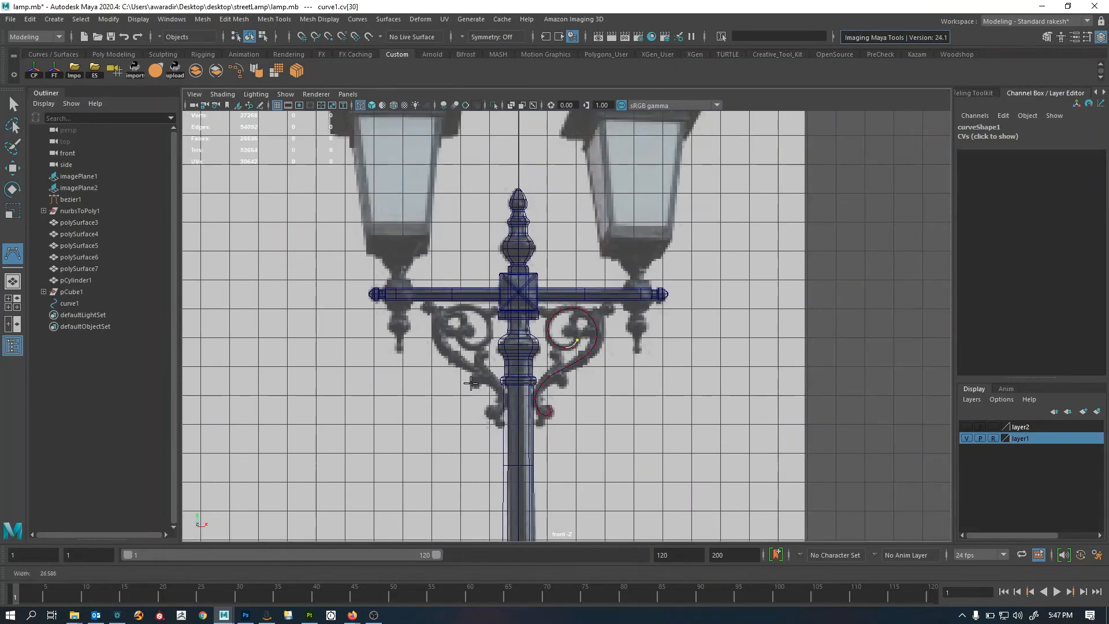
scroll(785, 408, "up", 3)
scroll(434, 389, "down", 5)
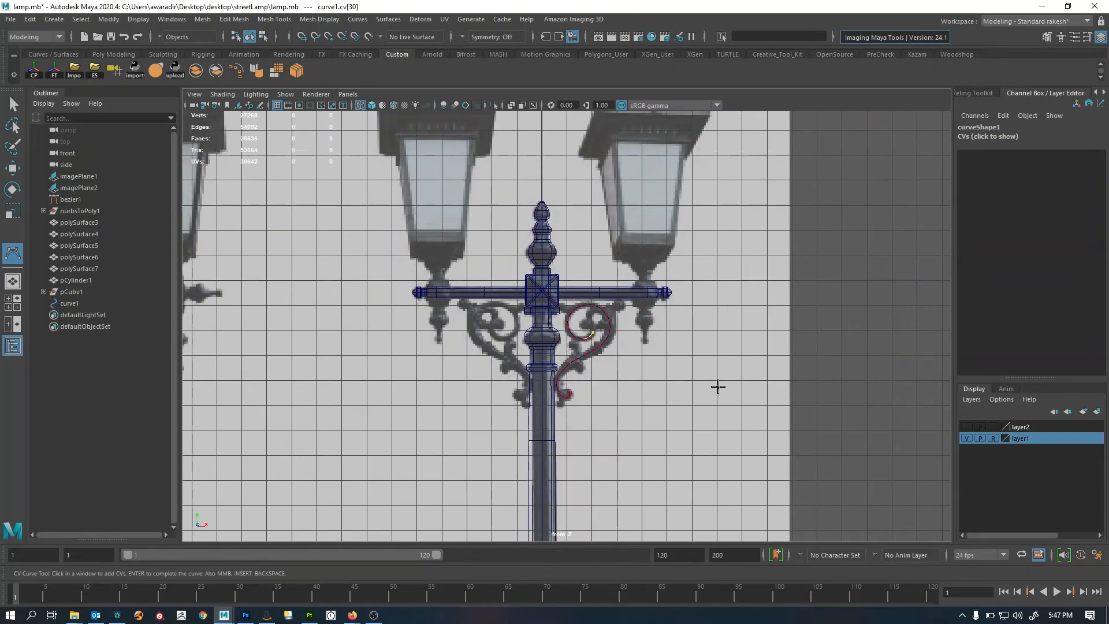
right_click_drag(718, 386, 493, 400, "alt")
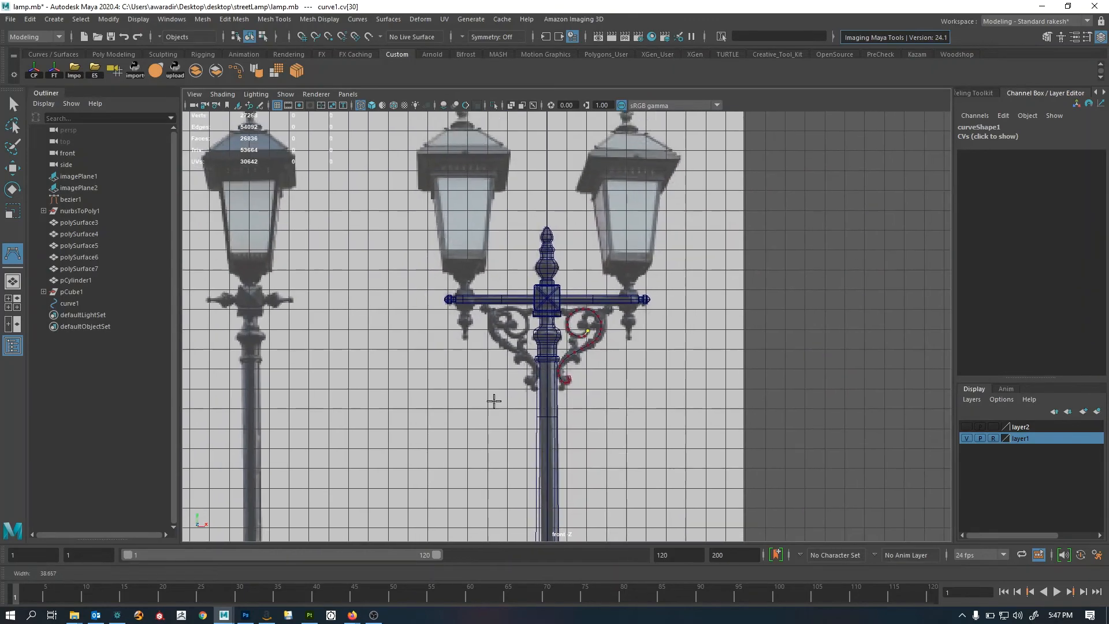
mouse_move(492, 400)
middle_mouse_down("alt")
mouse_move(564, 397)
mouse_move(491, 418)
middle_mouse_up("alt")
right_click_drag(491, 418, 789, 399, "alt")
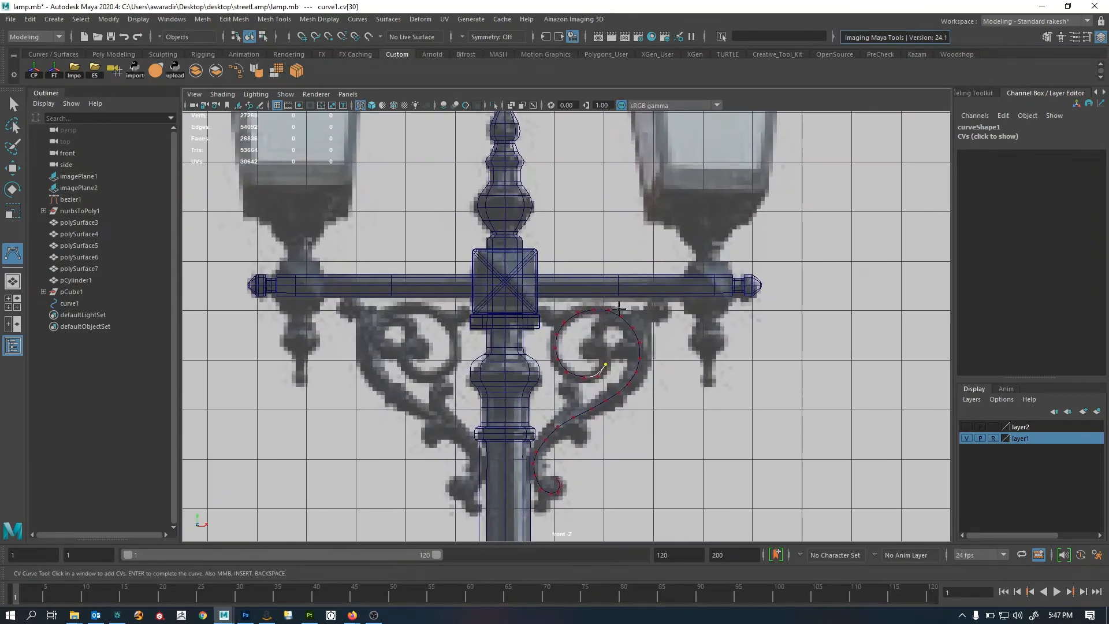
scroll(615, 411, "up", 2)
middle_click_drag(643, 421, 722, 317, "alt")
right_click_drag(722, 317, 829, 346, "alt")
Trace the remaining CV points around the scroll's inner curl and finish the curve
middle_click_drag(829, 346, 718, 423, "alt")
right_click_drag(719, 423, 986, 398, "alt")
scroll(705, 311, "up", 2)
left_click(669, 295)
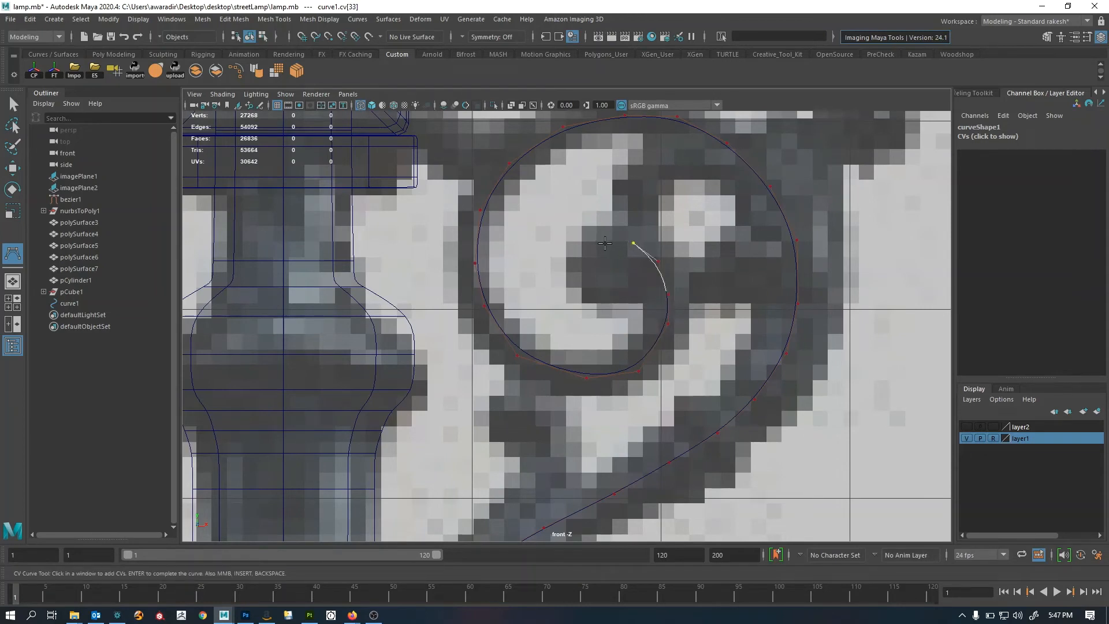
left_click(605, 243)
key("Return")
key("q")
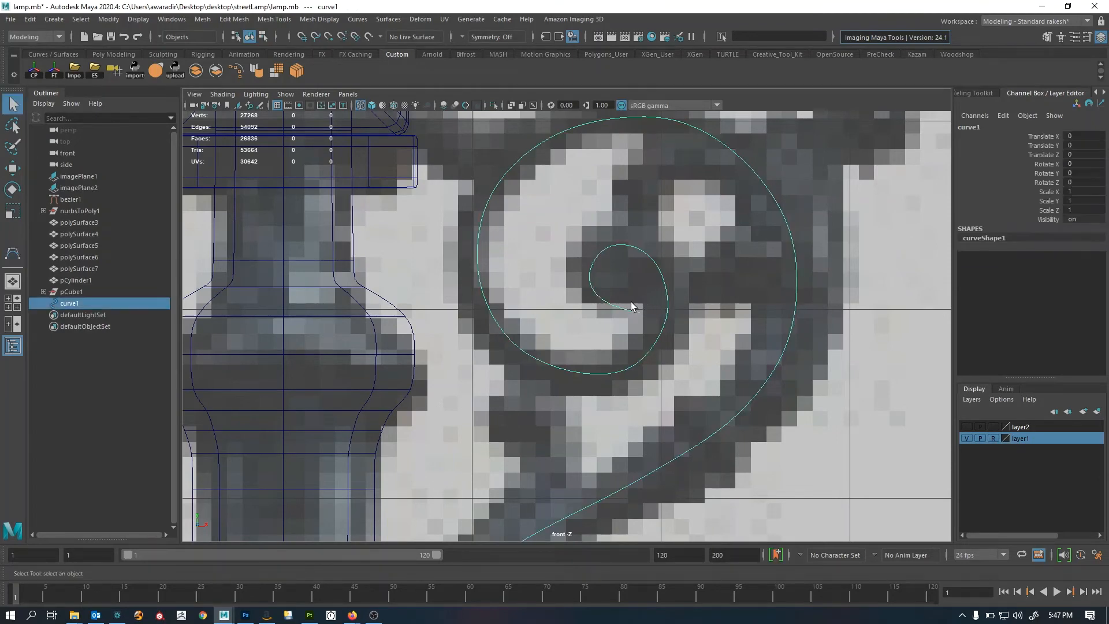
Switch the bracket curve to CV editing and reposition the end CVs at the tip of the inner curl
scroll(798, 341, "up", 3)
key("F9")
right_click_drag(576, 310, 593, 318, "alt")
left_click_drag(614, 267, 666, 309)
key("w")
middle_click_drag(634, 320, 688, 323)
key("Right")
mouse_move(633, 320)
left_mouse_down()
mouse_move(656, 295)
mouse_move(642, 303)
left_mouse_up()
left_click_drag(697, 267, 713, 301)
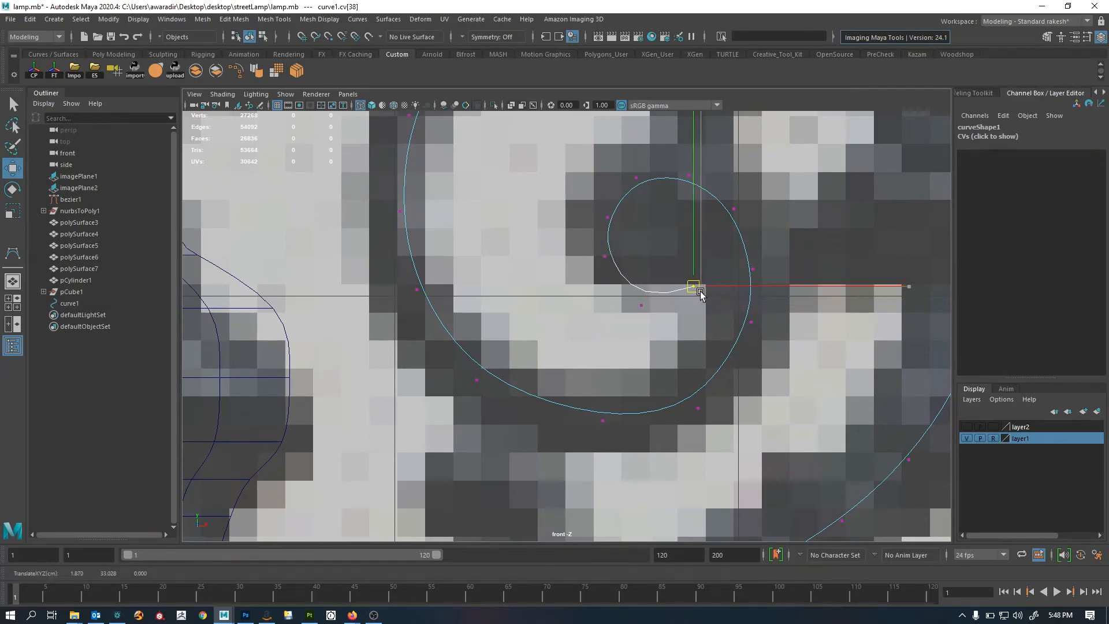
Move the CVs on the pole side and over the top of the inner curl outward to match the reference image
middle_click_drag(613, 287, 597, 344, "alt")
left_click(585, 315)
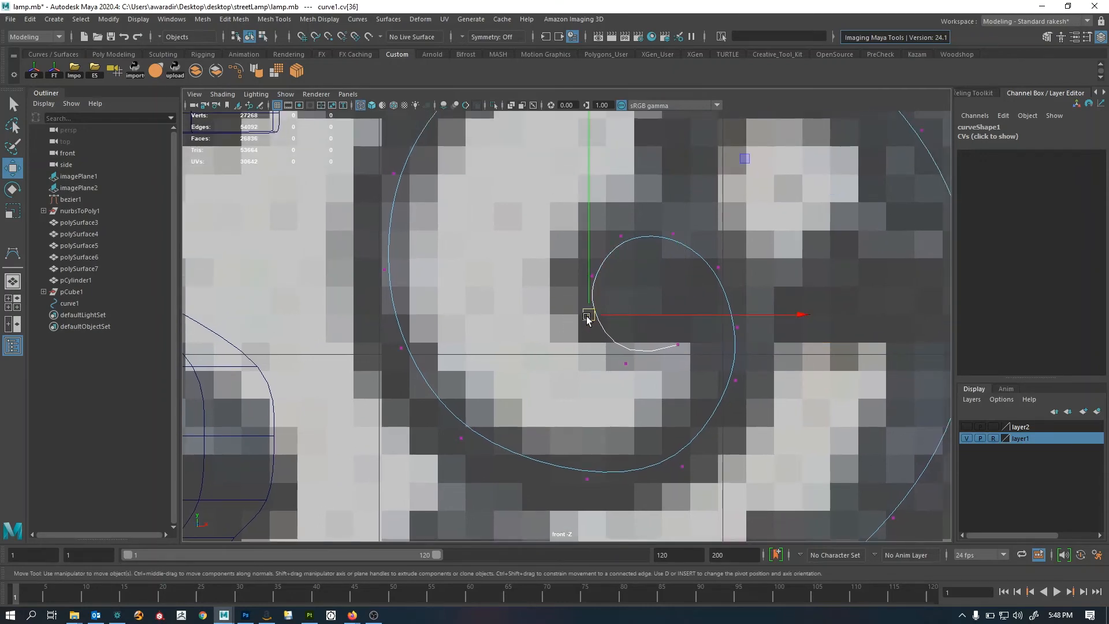
left_click_drag(534, 295, 579, 267)
left_click_drag(613, 211, 621, 272)
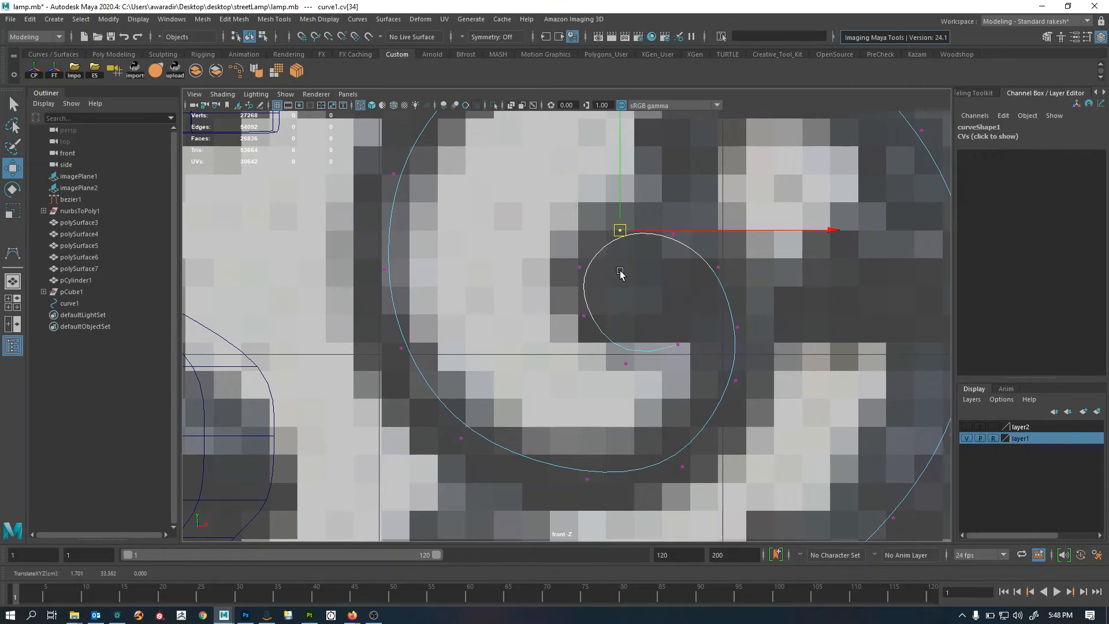
middle_click_drag(663, 304, 535, 350, "alt")
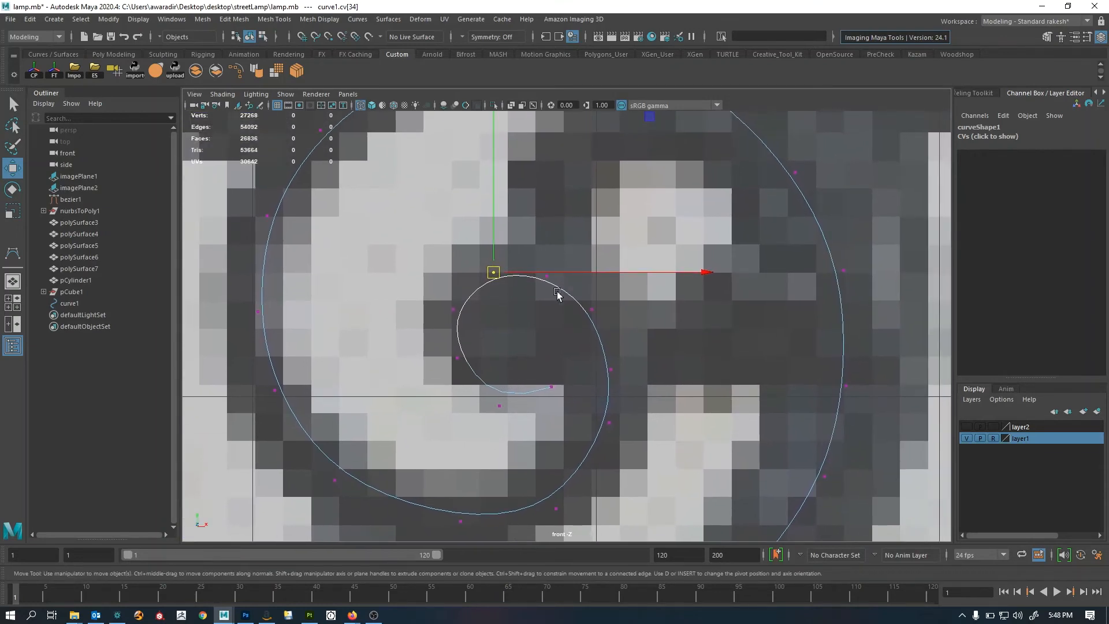
left_click_drag(522, 320, 560, 272)
left_click_drag(570, 338, 658, 279)
left_click_drag(593, 305, 603, 307)
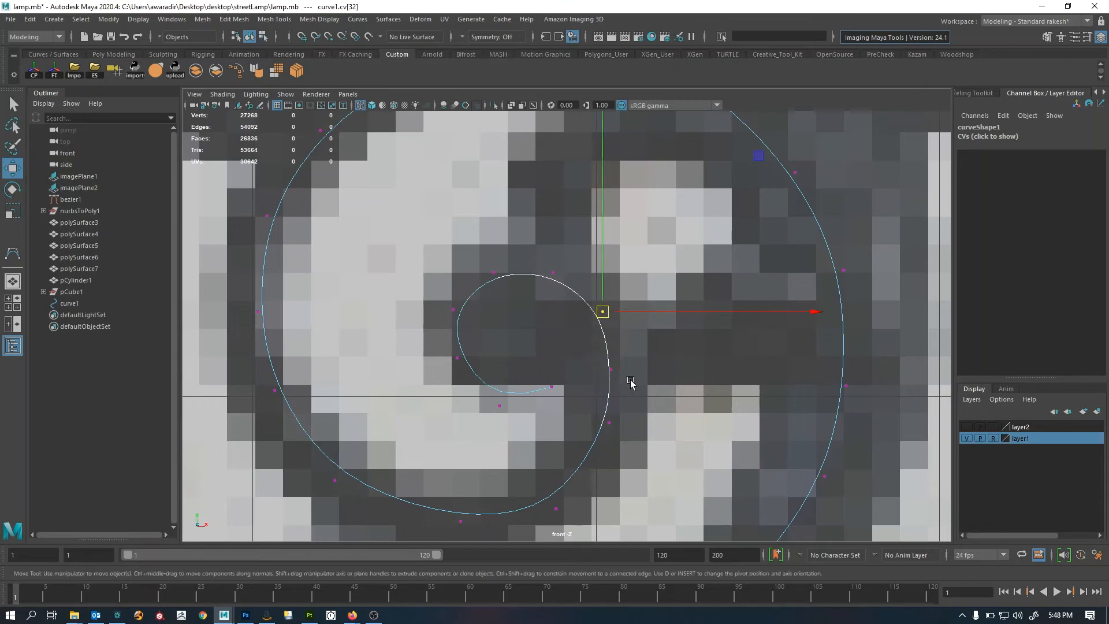
Adjust the CVs down the inner curl's outer side and around the bottom of the large scroll to fit the reference
key("Left")
middle_click_drag(631, 383, 674, 317, "alt")
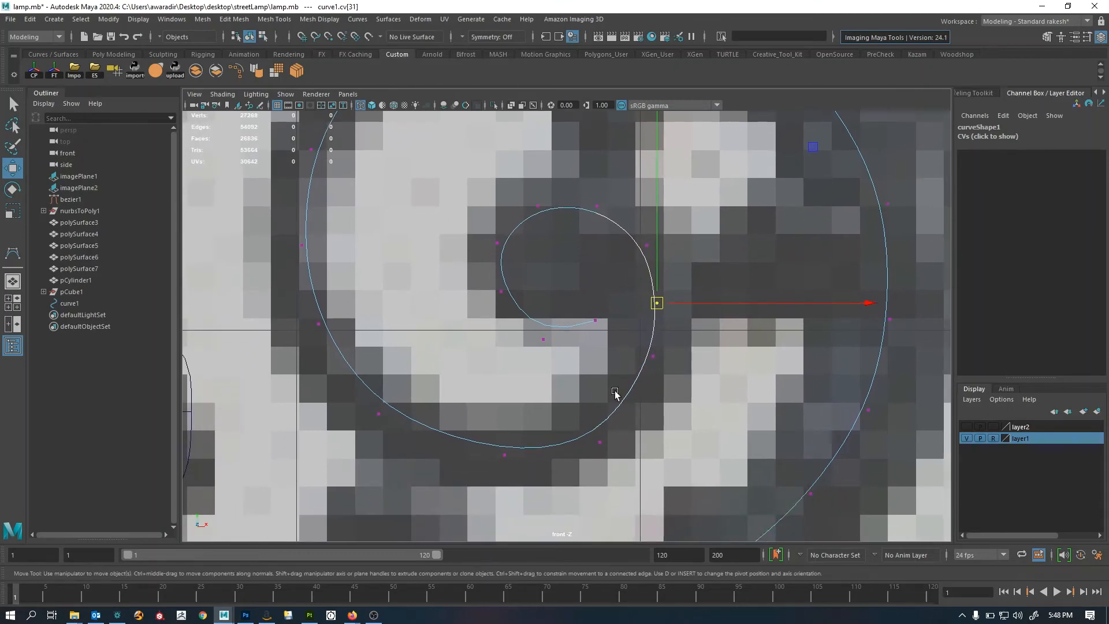
key("Left")
middle_click_drag(644, 432, 656, 370, "alt")
left_click_drag(593, 347, 644, 418)
middle_click_drag(643, 418, 648, 411)
left_click_drag(512, 419, 564, 345)
middle_click_drag(564, 345, 561, 349)
Shift the CVs along the large scroll's lower pole side toward the pole to centre the curve on the ironwork
middle_click_drag(484, 348, 546, 382, "alt")
left_click_drag(404, 404, 510, 320)
middle_click_drag(509, 320, 571, 391)
left_click_drag(439, 394, 533, 317)
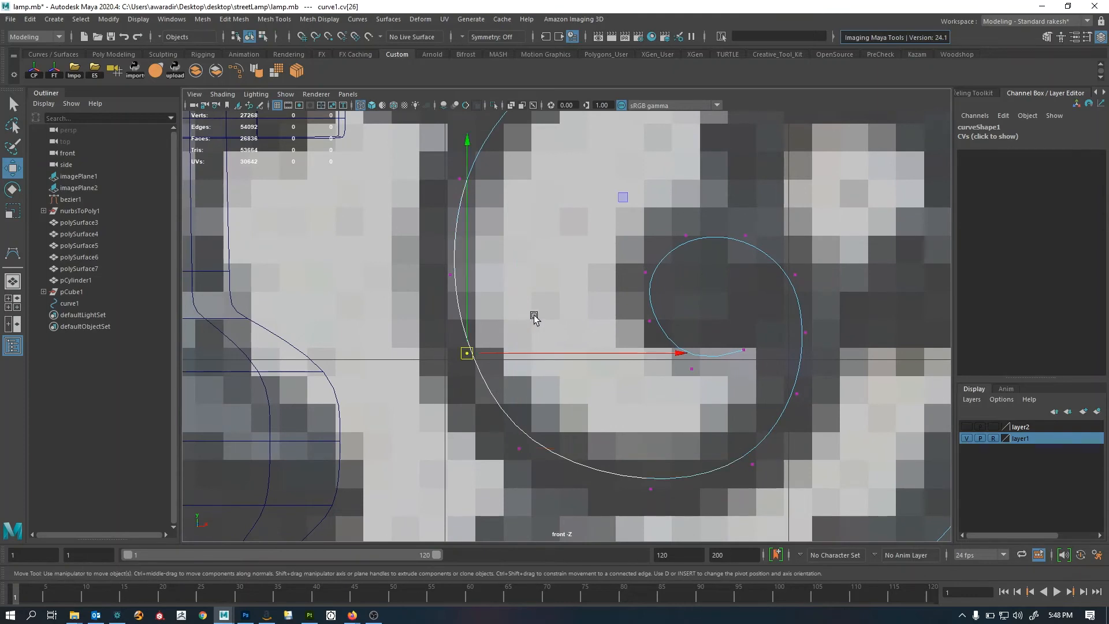
middle_click_drag(559, 346, 434, 337)
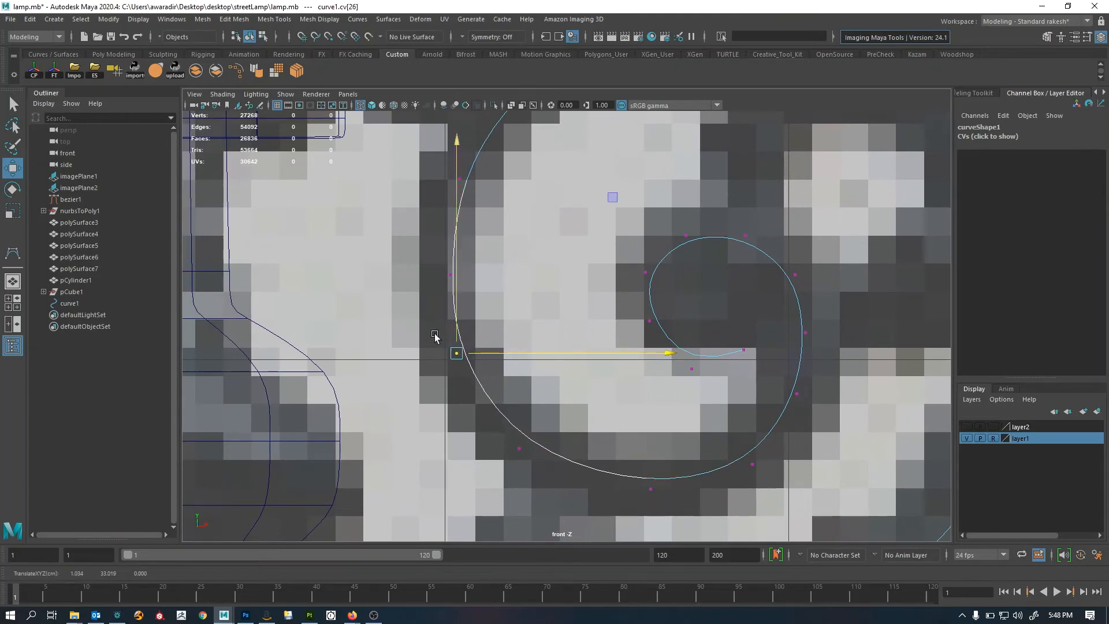
left_click_drag(434, 337, 547, 257)
middle_click_drag(561, 318, 551, 309)
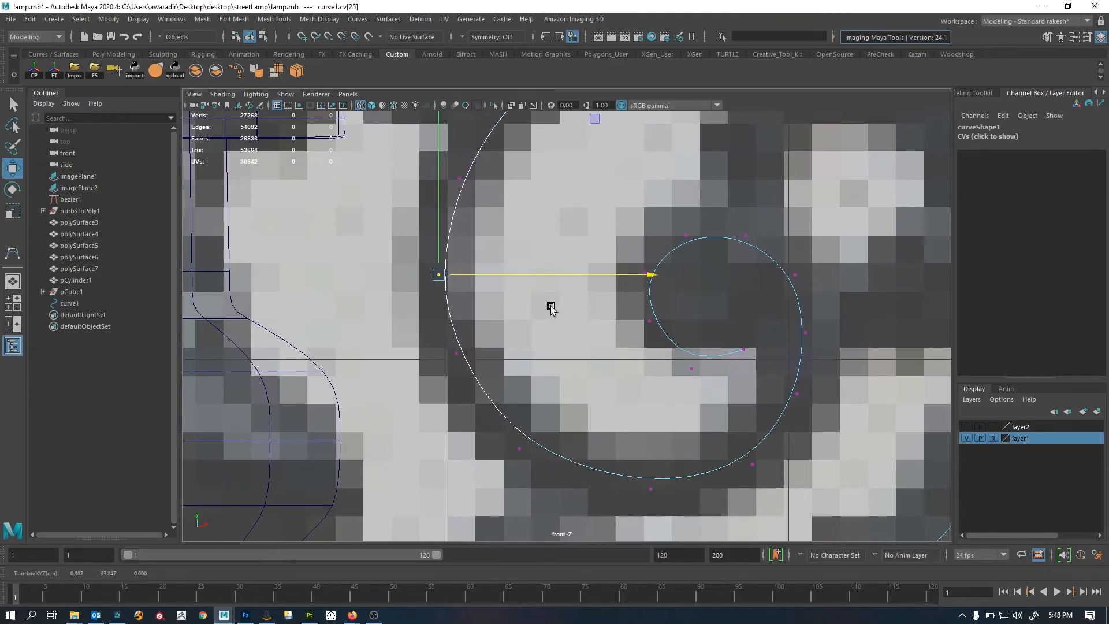
Move the CVs on the upper pole side of the large scroll to follow the reference arc
middle_click_drag(533, 233, 552, 357, "alt")
left_click_drag(530, 339, 438, 253)
middle_click_drag(574, 338, 543, 390)
left_click_drag(490, 270, 551, 331)
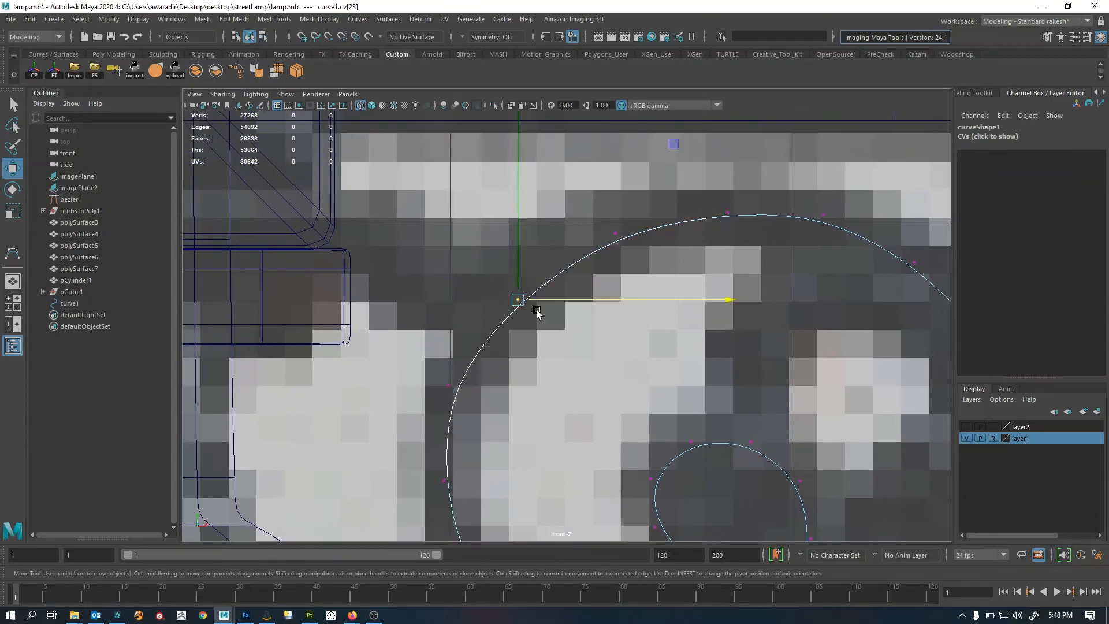
left_click_drag(518, 272, 514, 244)
middle_click_drag(589, 281, 547, 343, "alt")
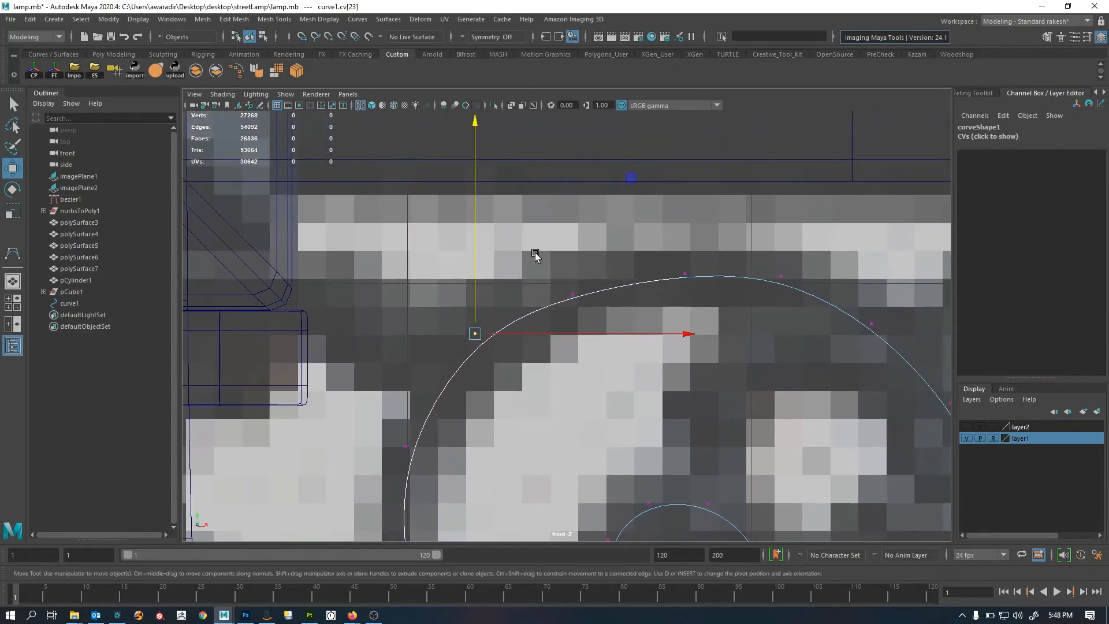
Adjust the CVs across the top of the large scroll to round out its arch over the reference
left_click_drag(533, 251, 606, 376)
middle_click_drag(594, 382, 594, 365)
middle_click_drag(676, 349, 532, 364, "alt")
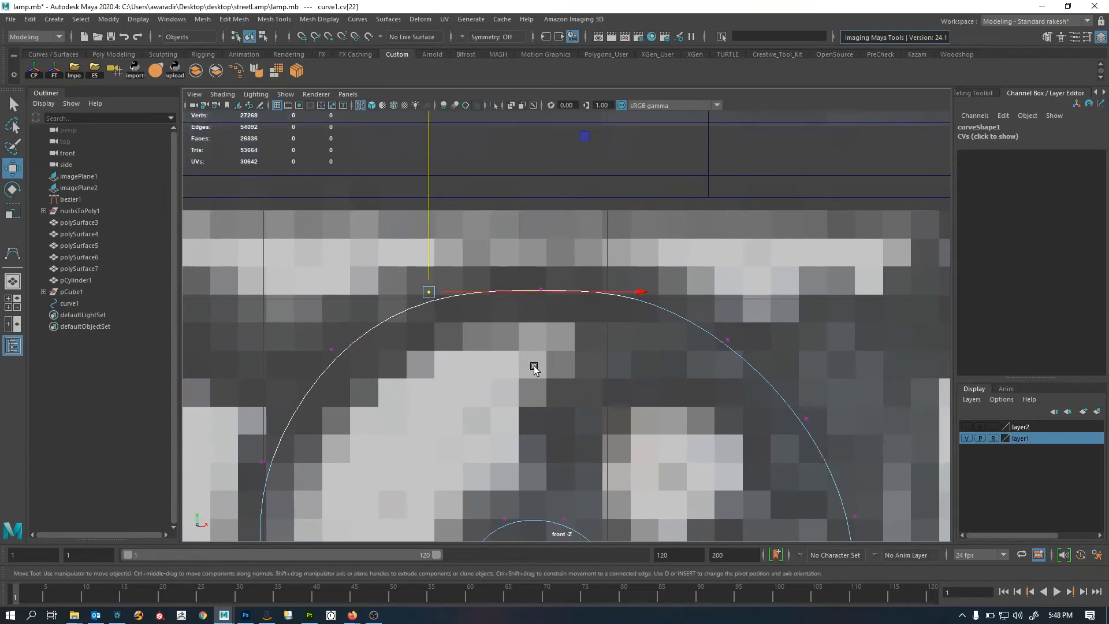
left_click_drag(493, 376, 608, 247)
middle_click_drag(559, 378, 669, 353)
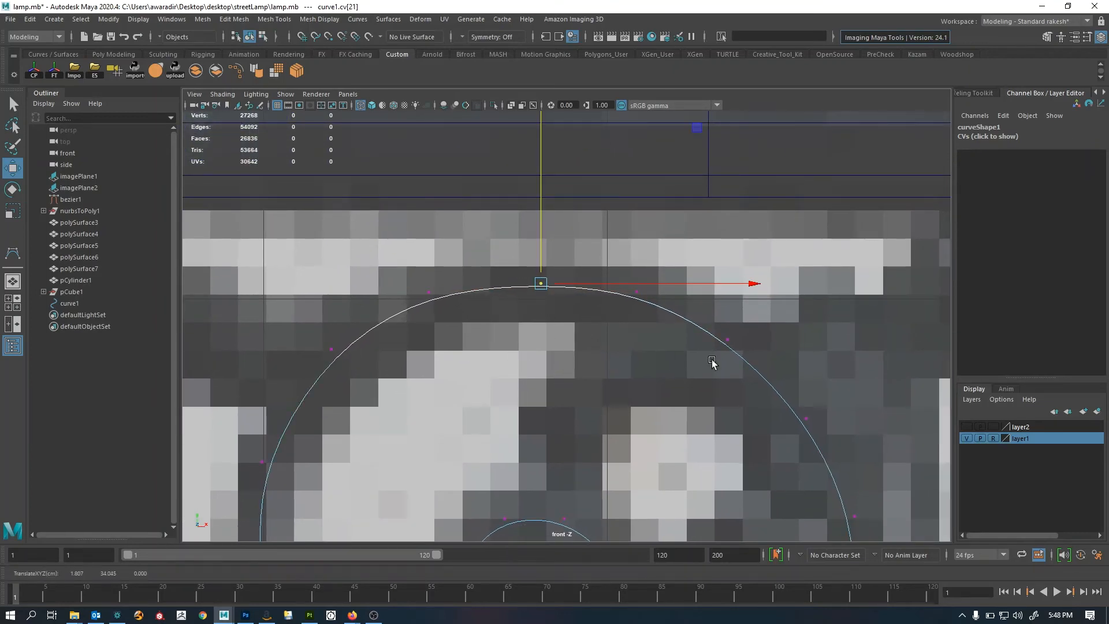
middle_click_drag(672, 414, 615, 375, "alt")
left_click_drag(605, 341, 754, 301)
Nudge the CVs where the bracket's stem runs beside the pole, just above the bottom hook, to match the reference
middle_click_drag(755, 438, 711, 308, "alt")
right_click_drag(711, 308, 636, 341, "alt")
middle_click_drag(636, 341, 671, 248, "alt")
right_click_drag(670, 248, 859, 331, "alt")
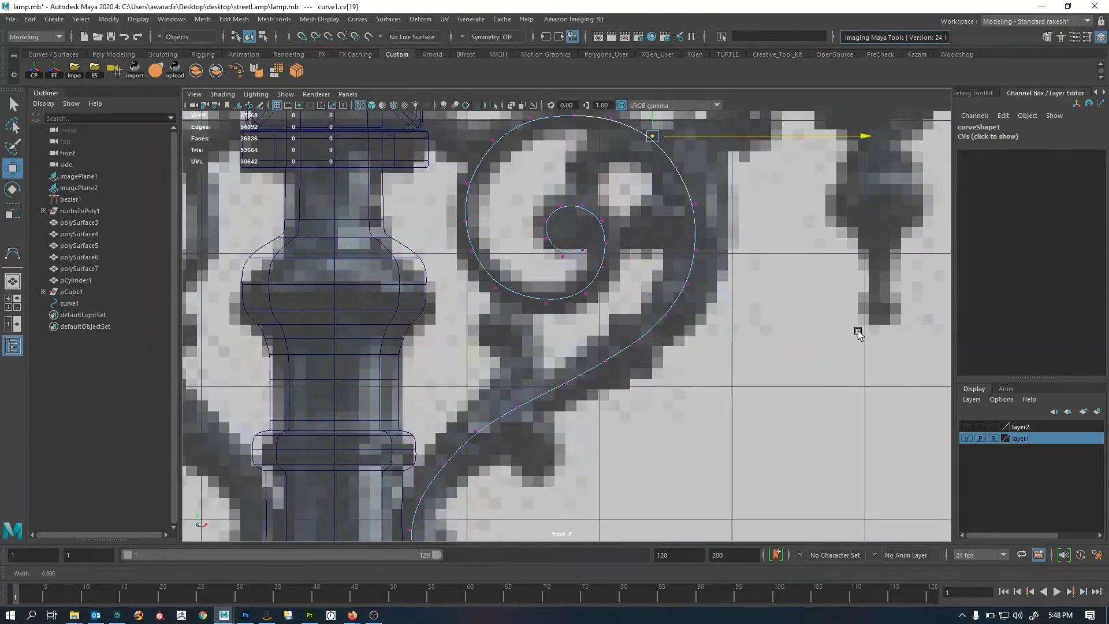
middle_click_drag(619, 379, 705, 255, "alt")
right_click_drag(563, 329, 750, 323, "alt")
middle_click_drag(580, 395, 622, 278, "alt")
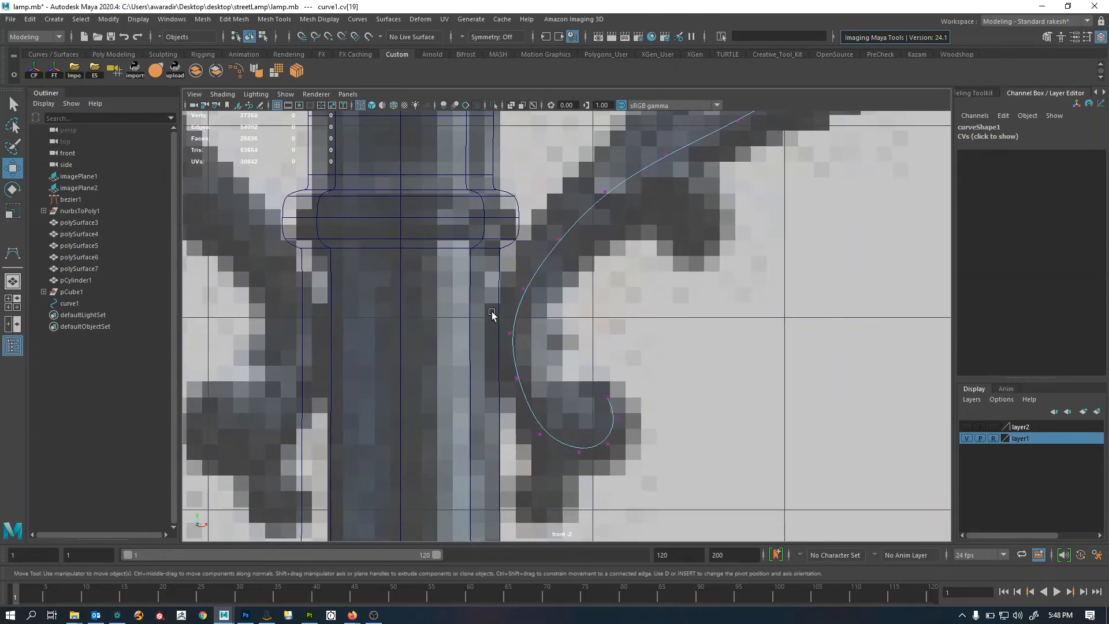
left_click_drag(495, 309, 568, 332)
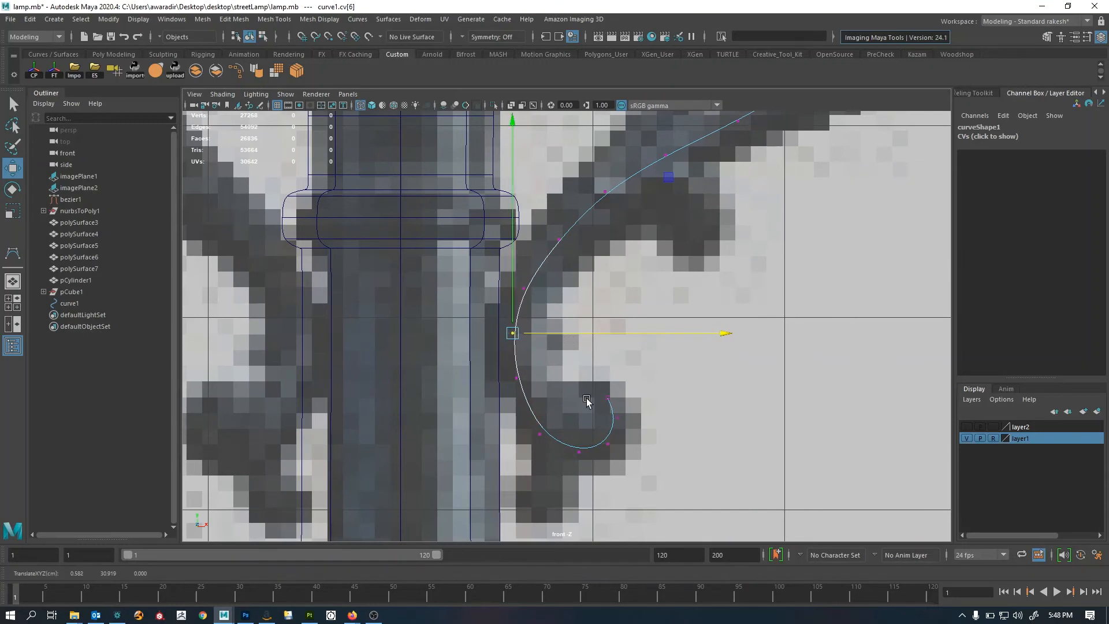
middle_click_drag(586, 401, 596, 351, "alt")
right_click_drag(596, 352, 773, 369, "alt")
middle_click_drag(542, 359, 541, 346, "alt")
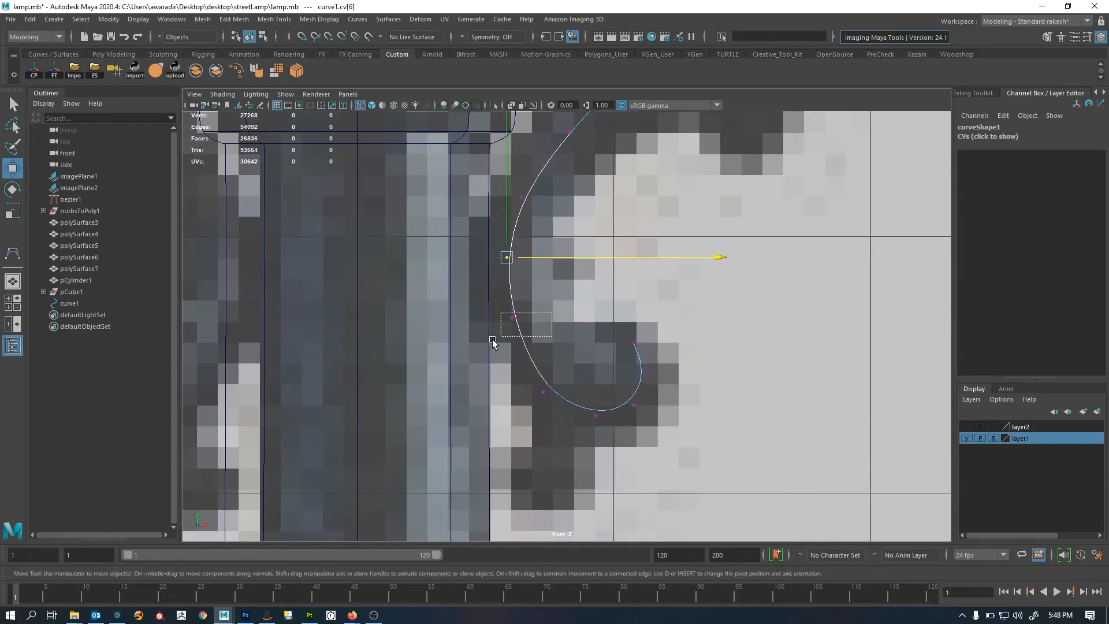
left_click_drag(492, 339, 491, 339)
left_click_drag(551, 321, 545, 322)
Reposition the CVs around the bottom hook and its end point so the curve follows the hook's outline
left_click_drag(515, 417, 539, 392)
left_click_drag(579, 437, 618, 420)
left_click_drag(673, 394, 621, 430)
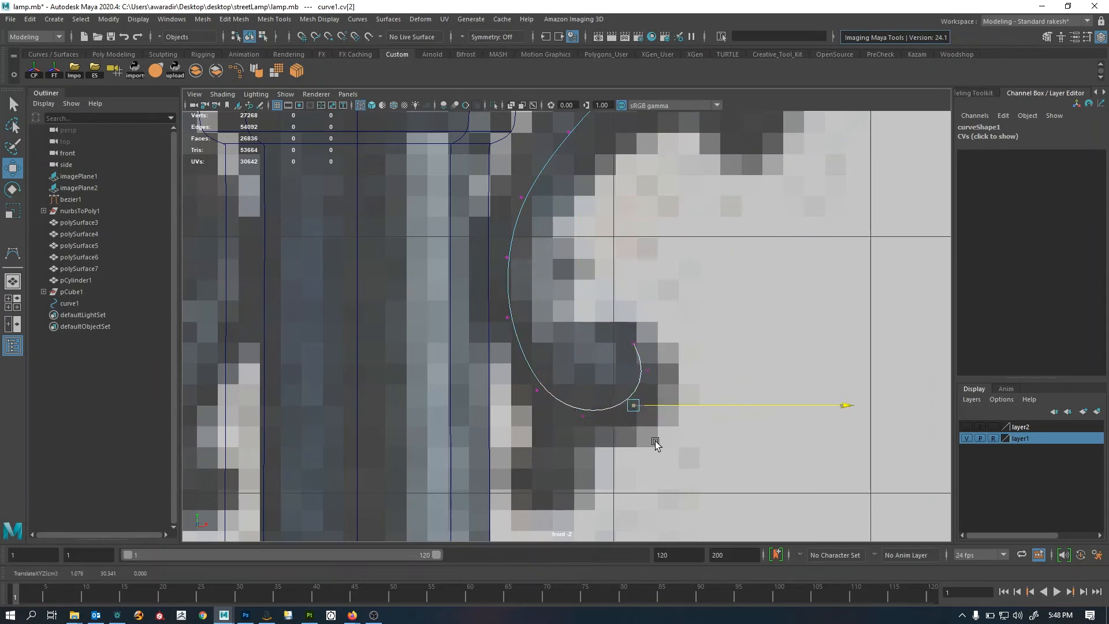
left_click_drag(665, 354, 618, 384)
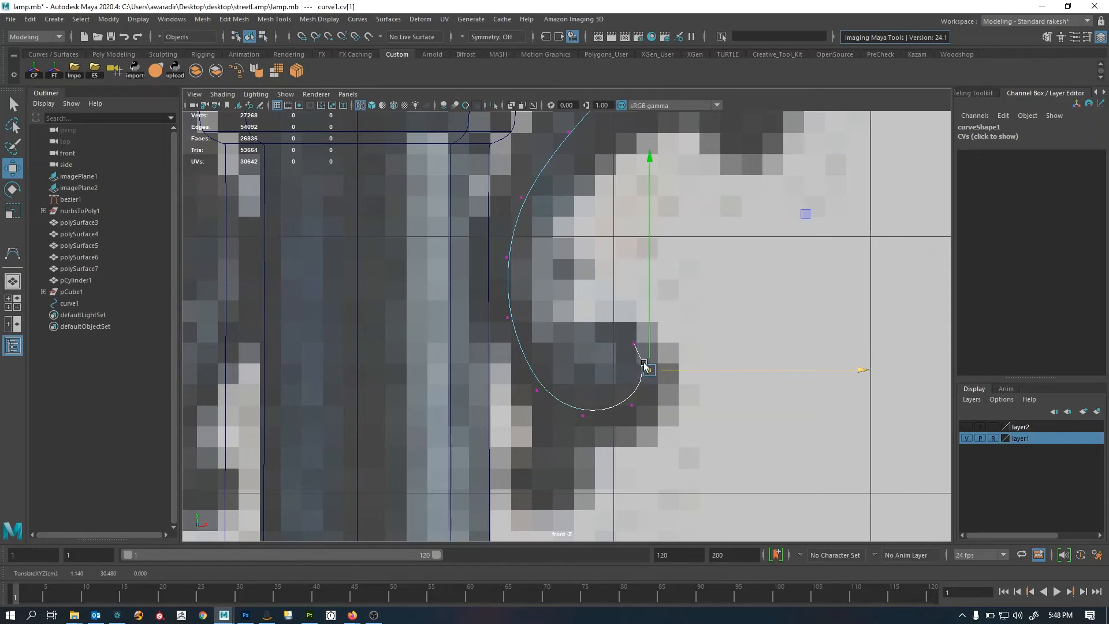
left_click(634, 345)
left_click_drag(633, 346, 617, 324)
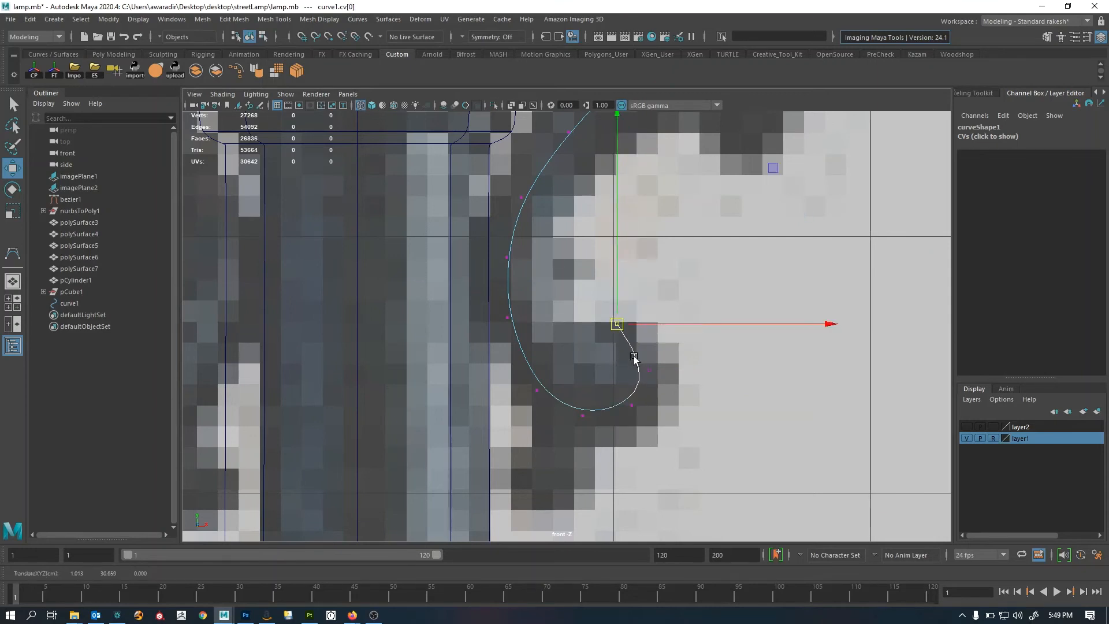
left_click(649, 370)
mouse_move(675, 462)
middle_mouse_down()
mouse_move(686, 448)
mouse_move(671, 452)
middle_mouse_up()
left_click(627, 410)
Save the scene and return the bracket curve to object mode
key("ctrl+s")
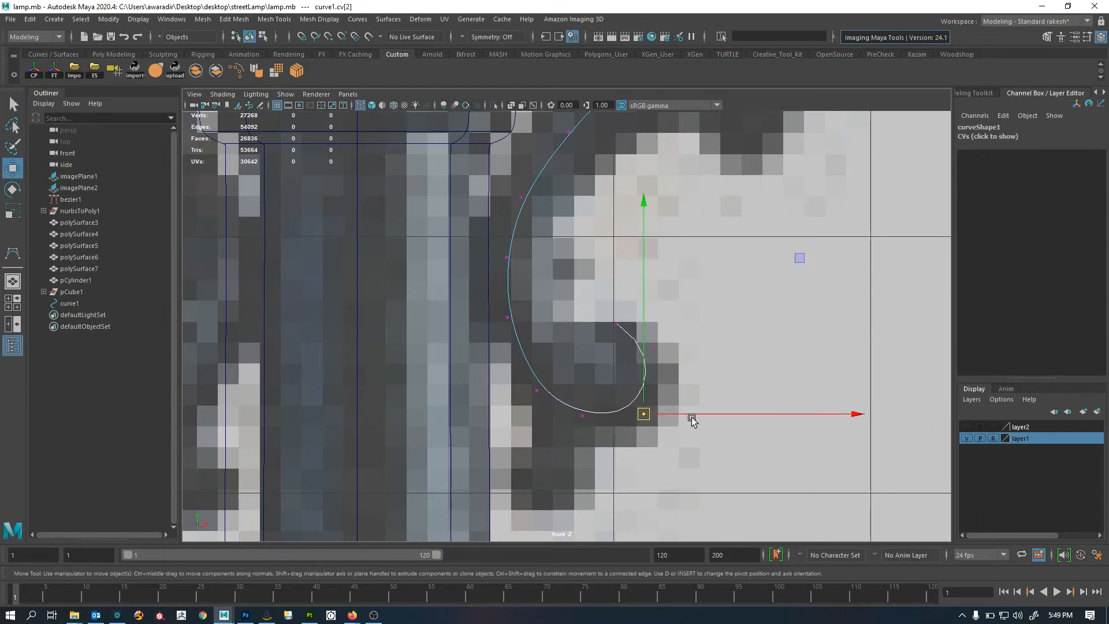
scroll(686, 398, "down", 10)
scroll(558, 403, "up", 3)
middle_click_drag(680, 331, 634, 351, "alt")
scroll(634, 350, "up", 2)
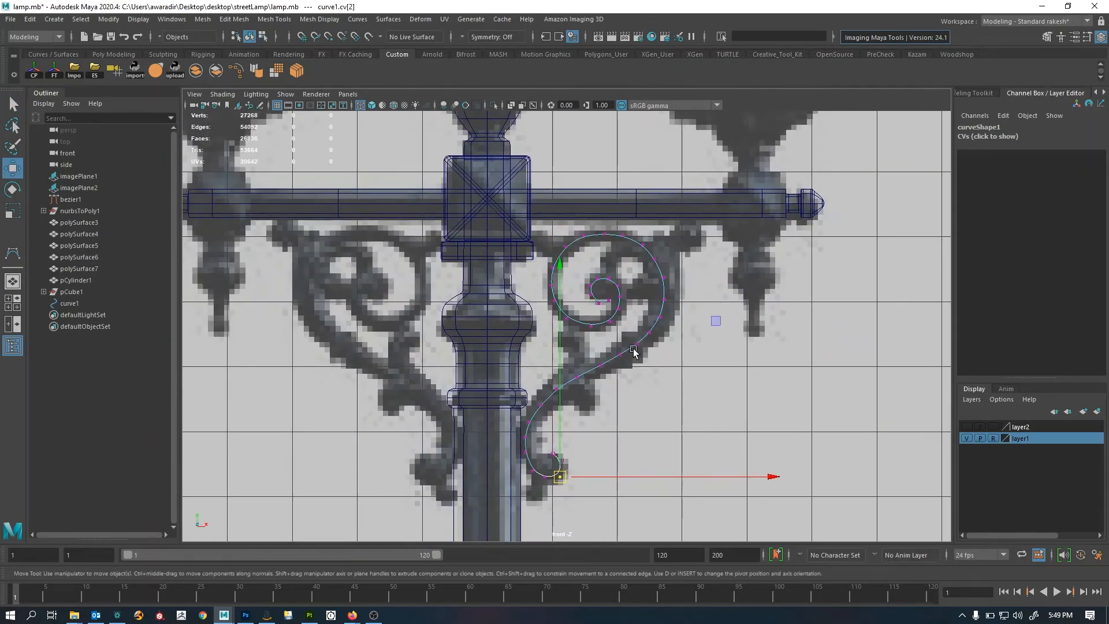
key("F8")
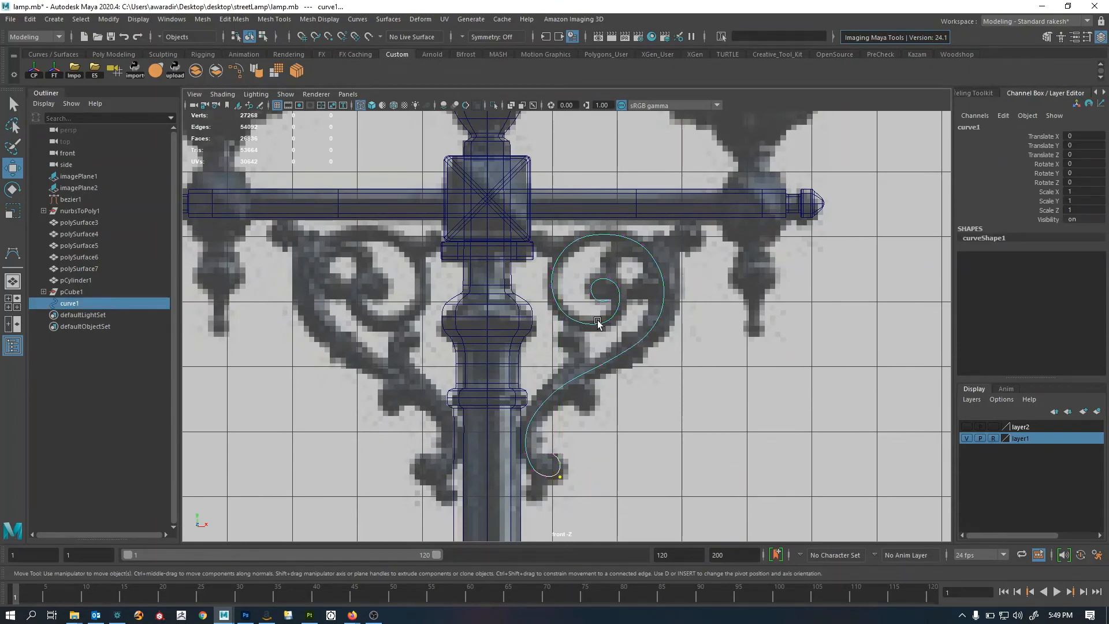
Start a second CV curve on the bracket's diagonal stem and trace it up the small branch beneath the large scroll
middle_click_drag(597, 324, 607, 347, "alt")
scroll(618, 366, "up", 1)
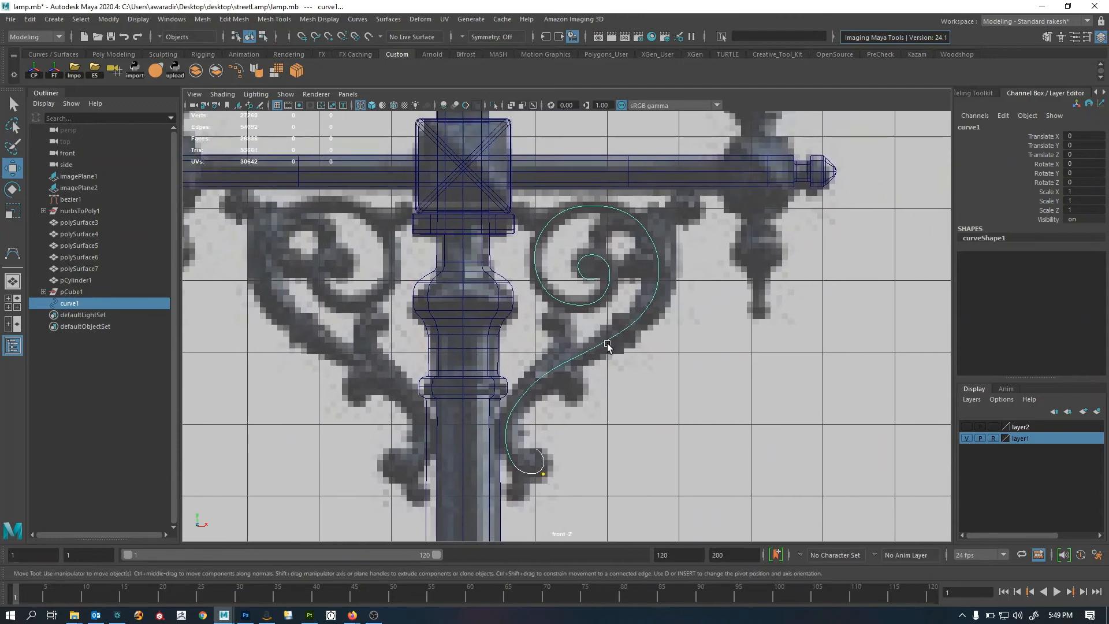
right_click_drag(607, 344, 670, 387, "alt")
middle_click_drag(671, 387, 671, 376, "alt")
right_click_drag(592, 369, 636, 387, "alt")
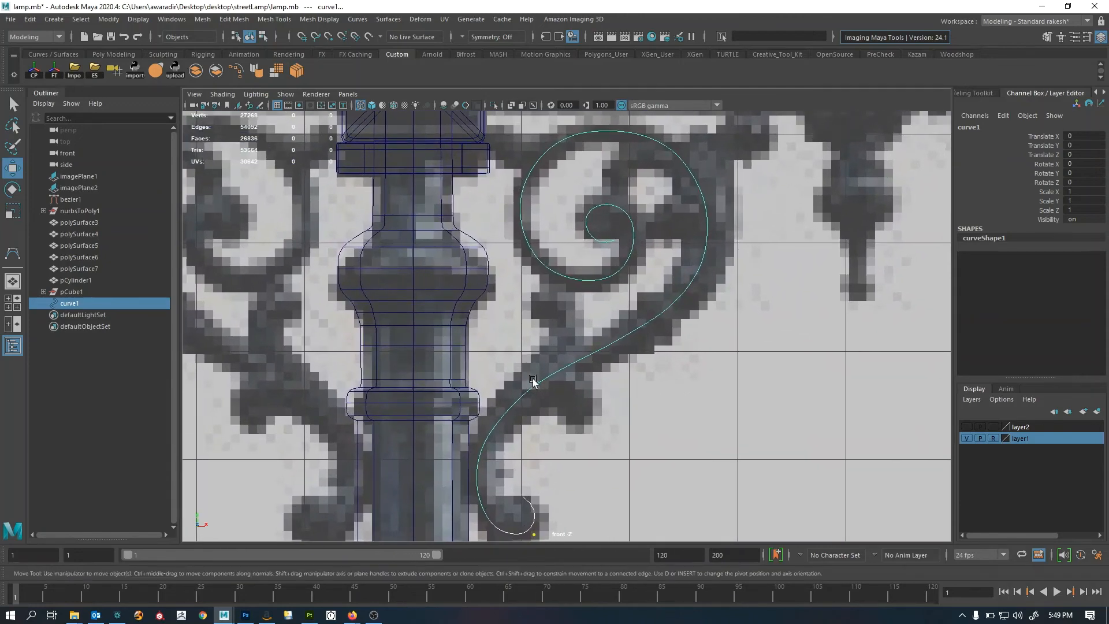
right_click_drag(545, 368, 565, 372, "alt")
middle_click_drag(594, 381, 594, 390, "alt")
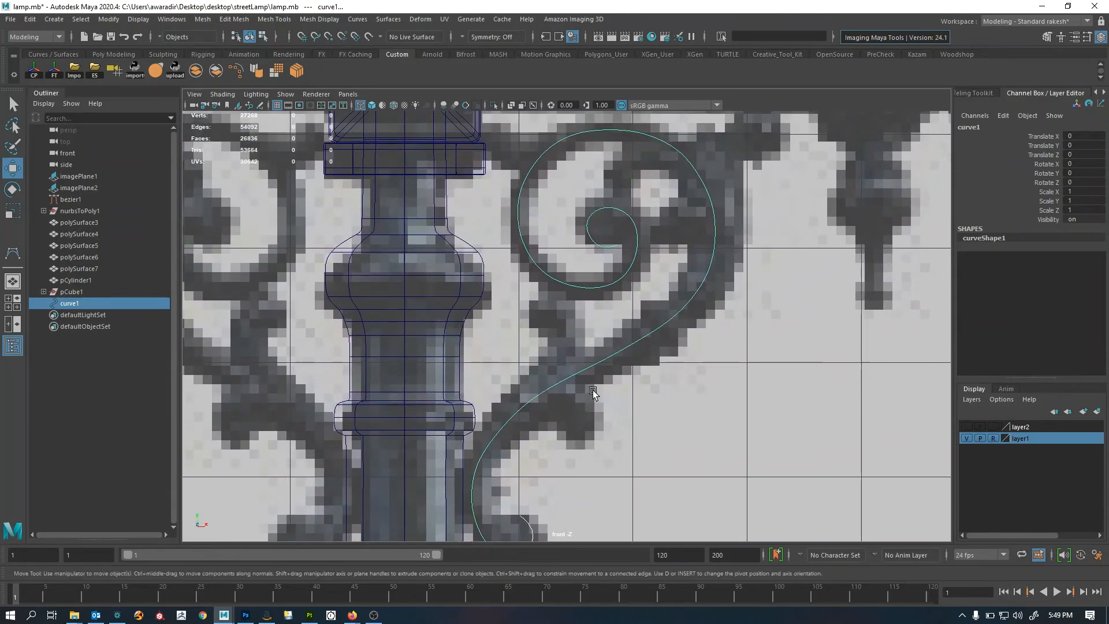
key("g")
right_click_drag(535, 335, 535, 399, "alt")
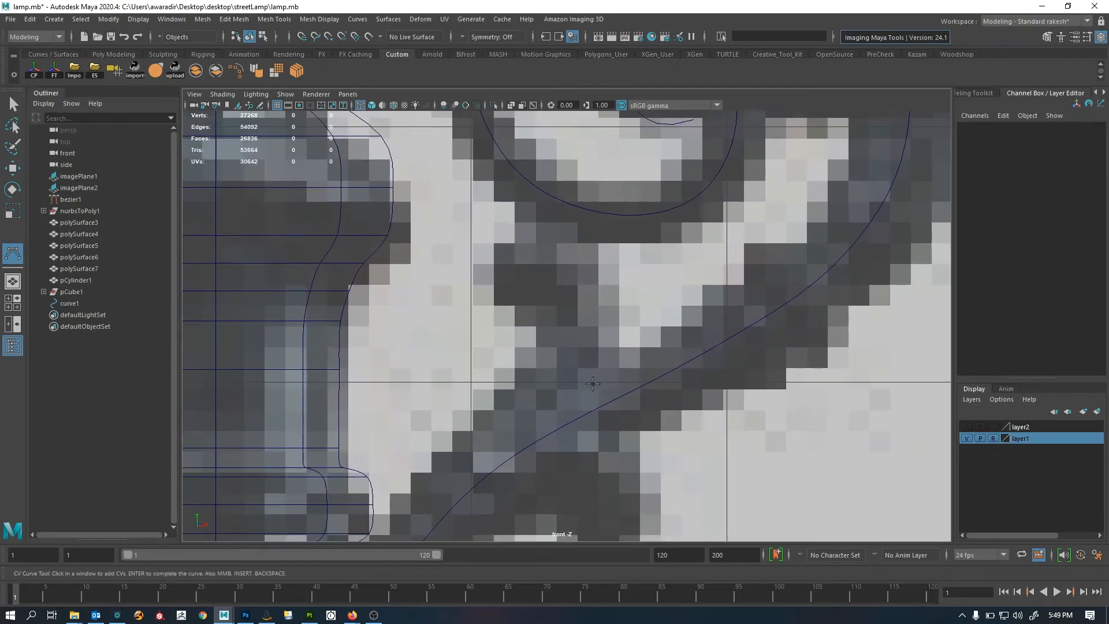
left_click(516, 419)
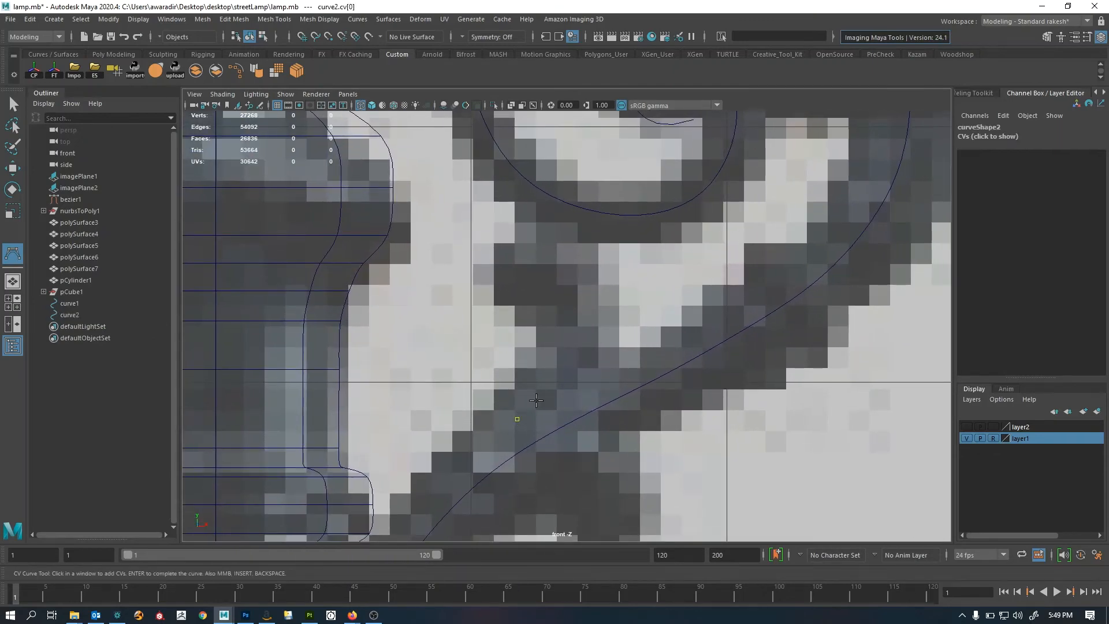
left_click(538, 399)
left_click(557, 376)
left_click(577, 352)
Trace the second curve over the small curl's top, down its pole side and back underneath, and finish the curve
left_click(566, 252)
left_click(530, 242)
left_click(486, 249)
left_click(479, 273)
left_click(477, 303)
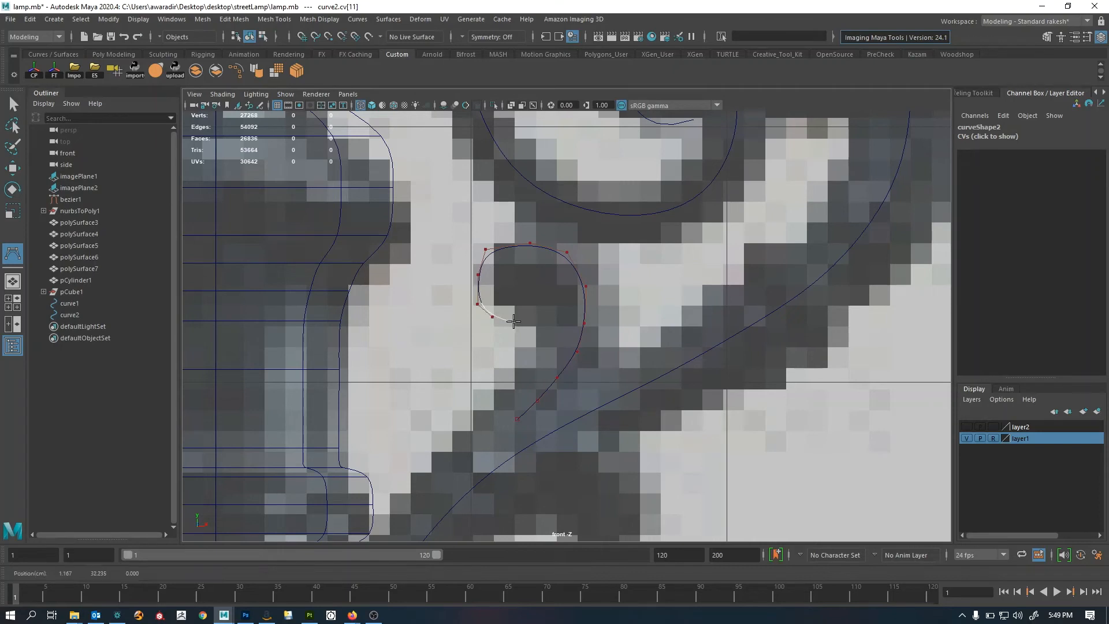
left_click(514, 321)
key("w")
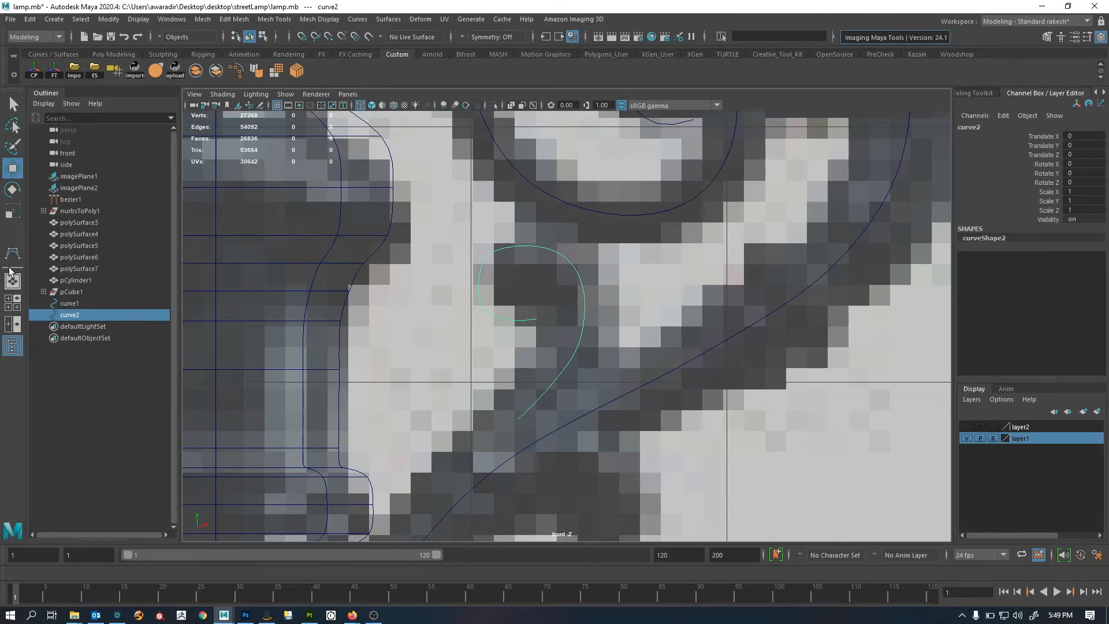
Draw a third CV curve inside the large scroll, from its top inner edge around the pole side and underside of the round hole
scroll(373, 321, "down", 3)
scroll(469, 296, "down", 5)
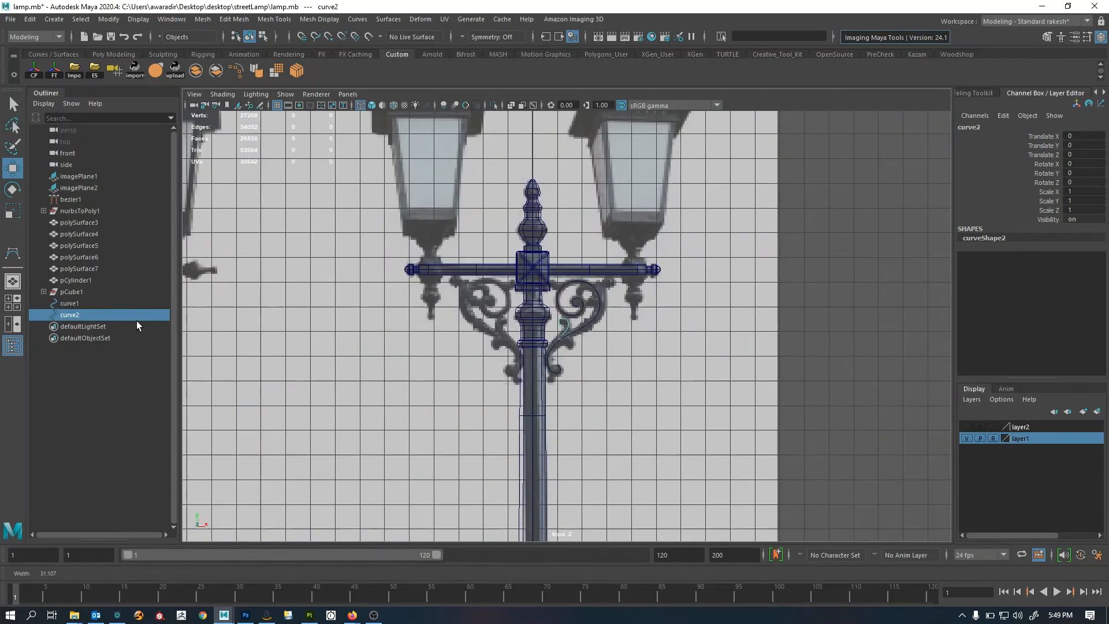
left_click(861, 322)
scroll(603, 358, "up", 4)
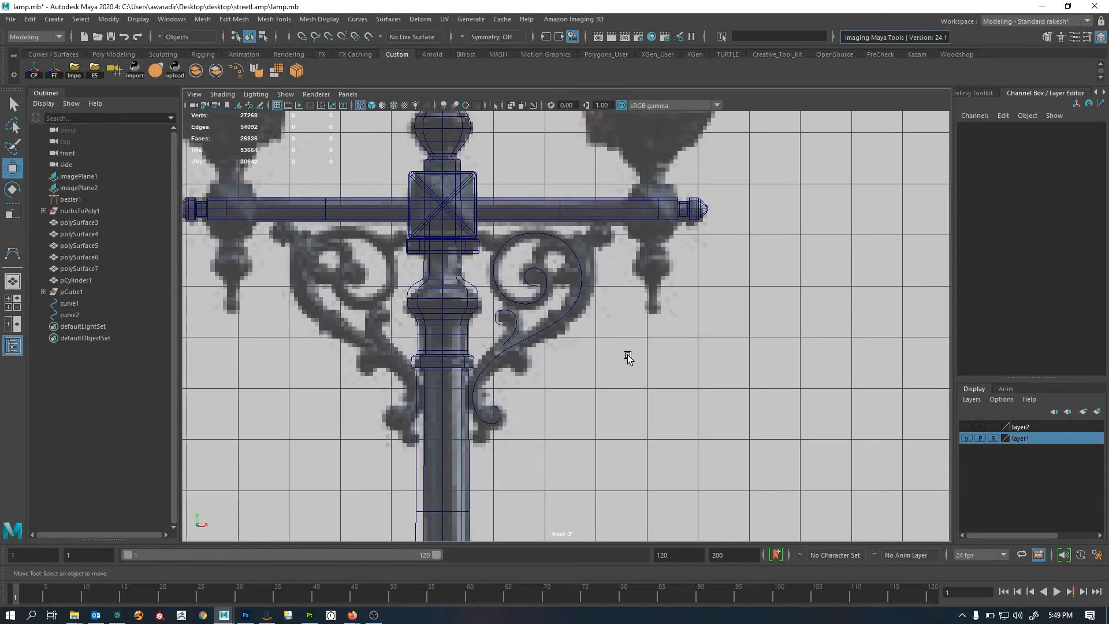
key("y")
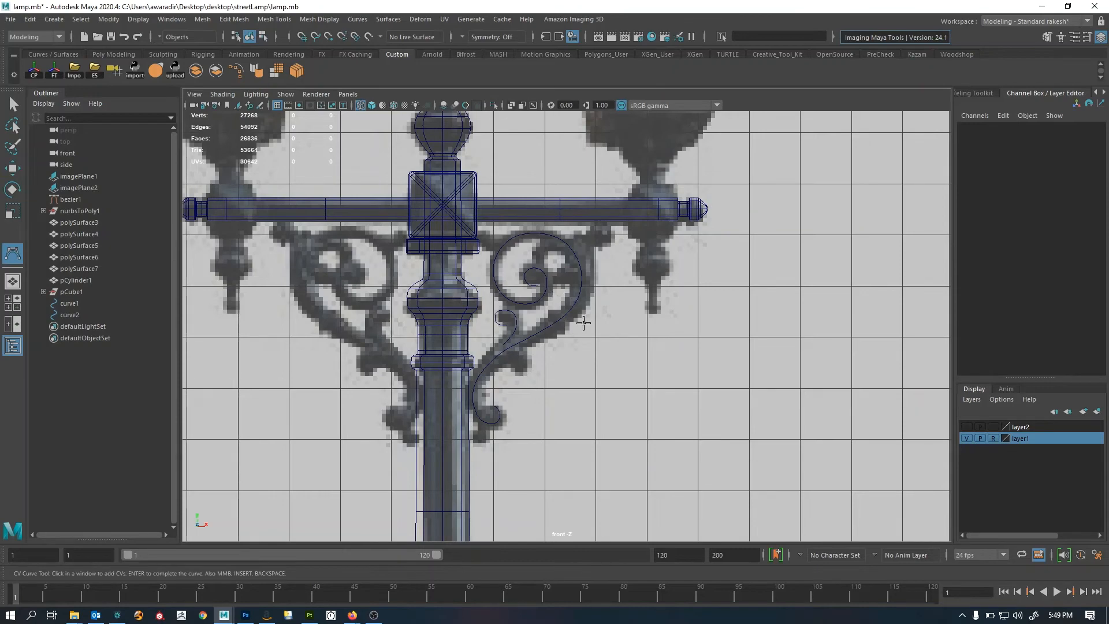
scroll(584, 323, "up", 3)
scroll(567, 413, "down", 3)
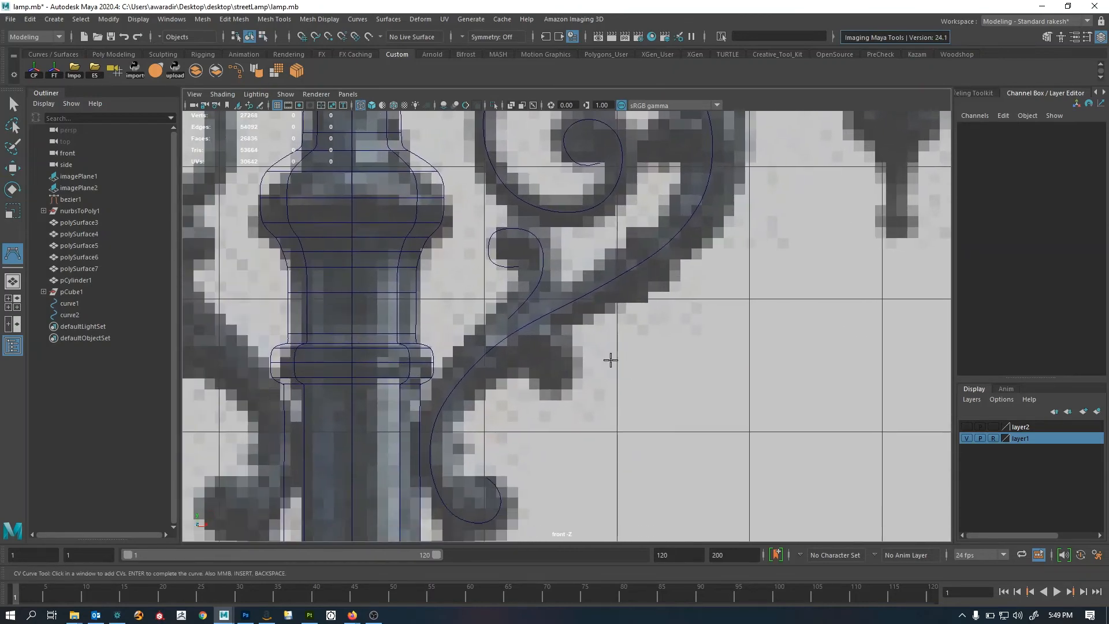
scroll(511, 372, "down", 2)
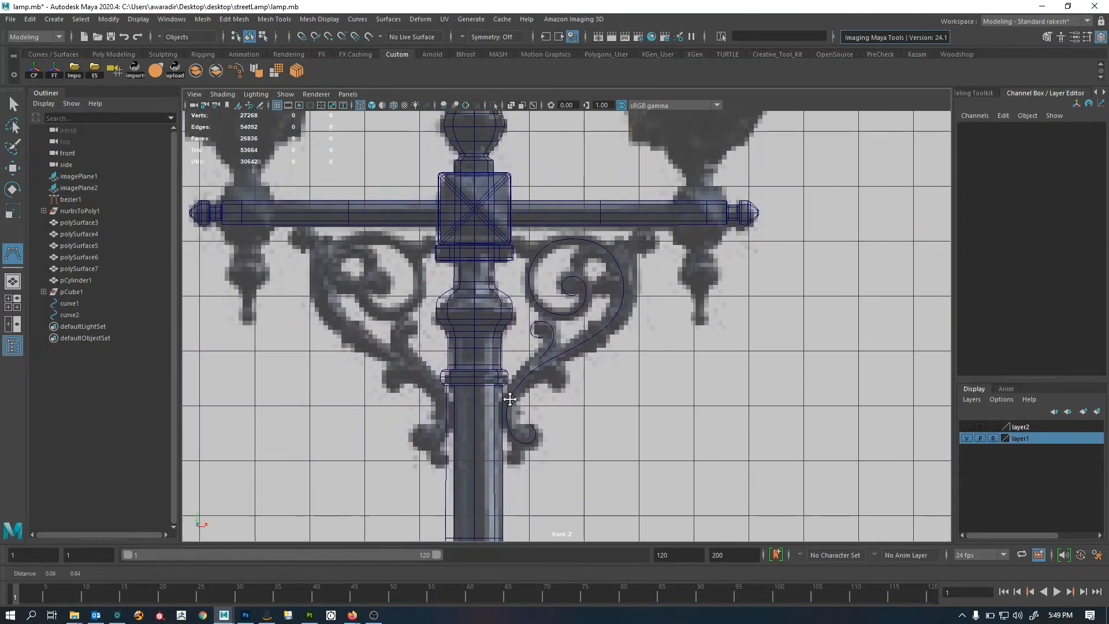
scroll(543, 346, "up", 4)
scroll(564, 309, "up", 3)
scroll(641, 375, "up", 3)
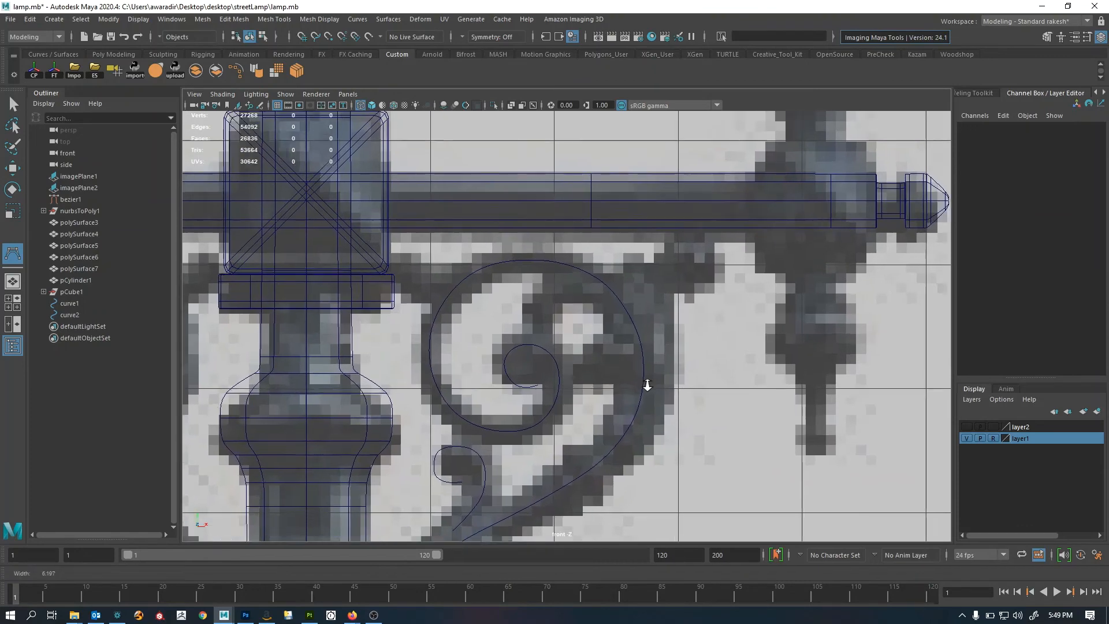
left_click(570, 280)
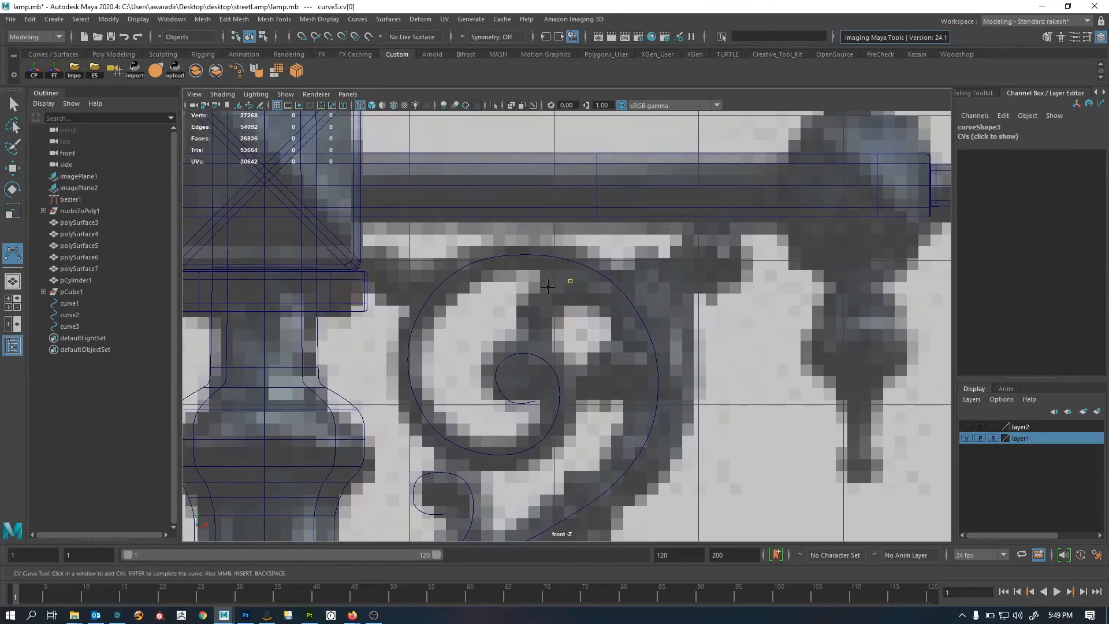
left_click(538, 335)
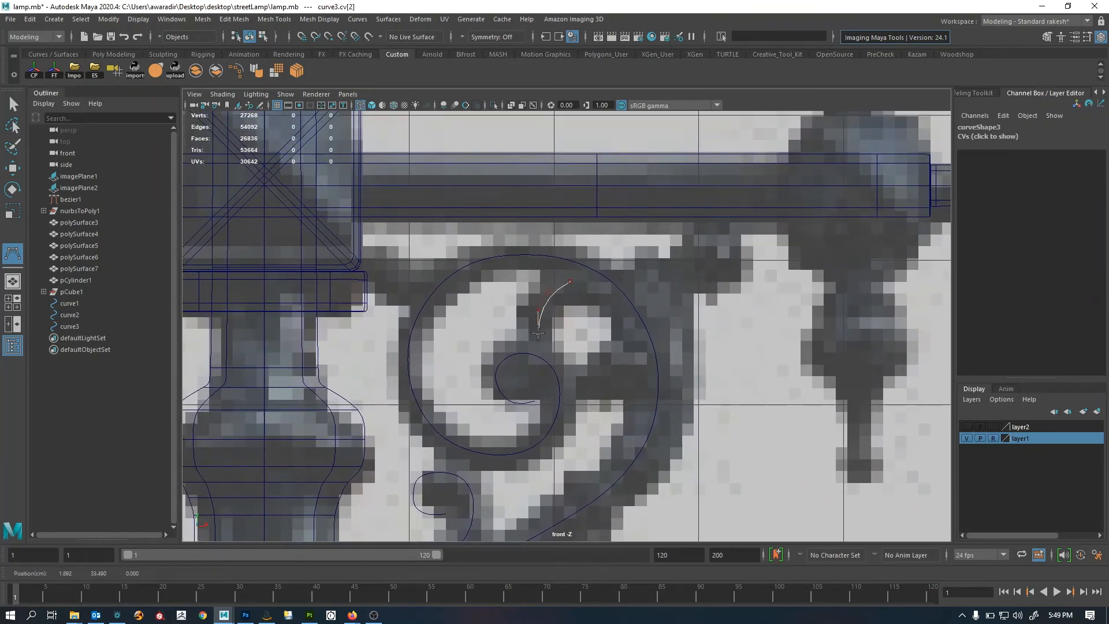
left_click(545, 351)
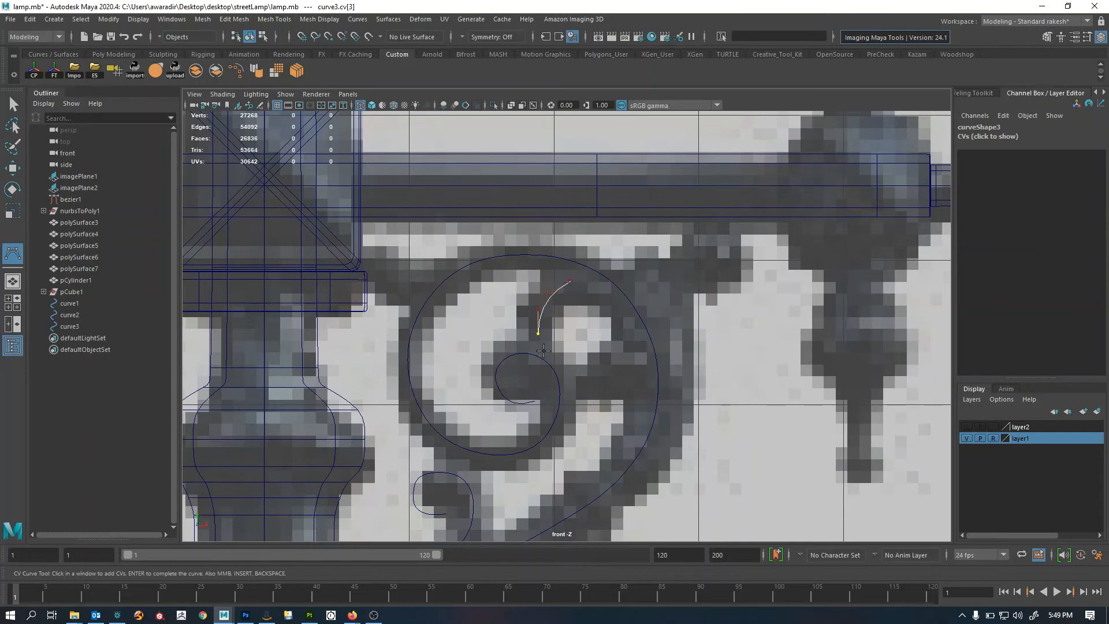
left_click(588, 378)
left_click(609, 377)
key("Return")
key("w")
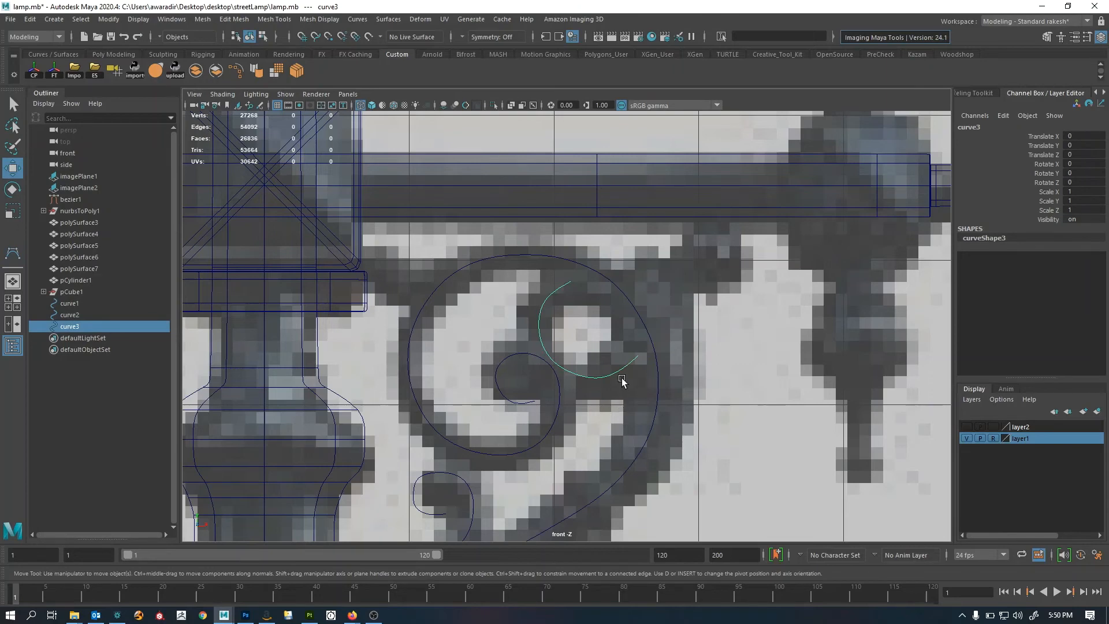
Nudge the upper end point and adjoining CV of the third curve to follow the reference around the round hole
key("F8")
scroll(622, 380, "down", 5)
scroll(604, 345, "up", 6)
left_click_drag(562, 322, 606, 274)
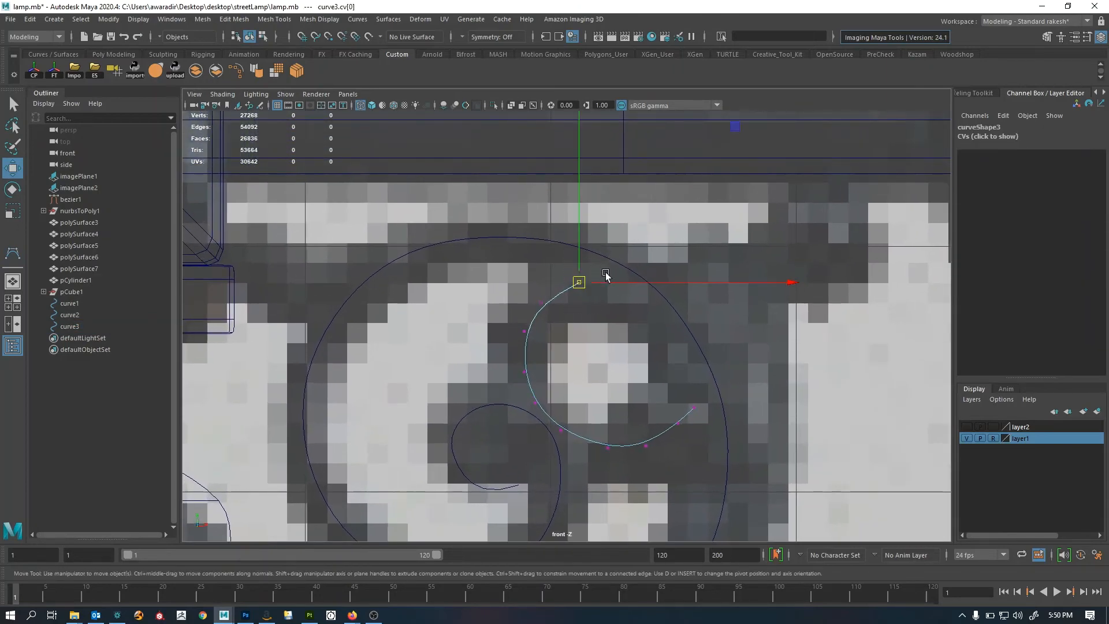
middle_click_drag(581, 282, 586, 280)
left_click_drag(531, 277, 558, 323)
middle_click_drag(575, 336, 582, 329)
scroll(583, 329, "down", 4)
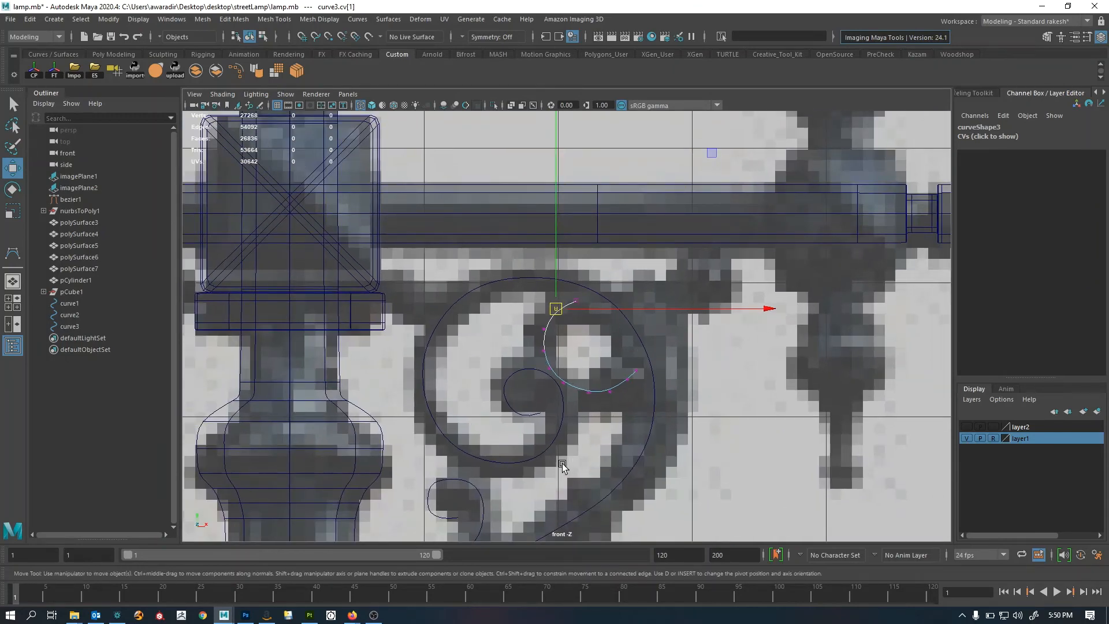
scroll(594, 398, "up", 5)
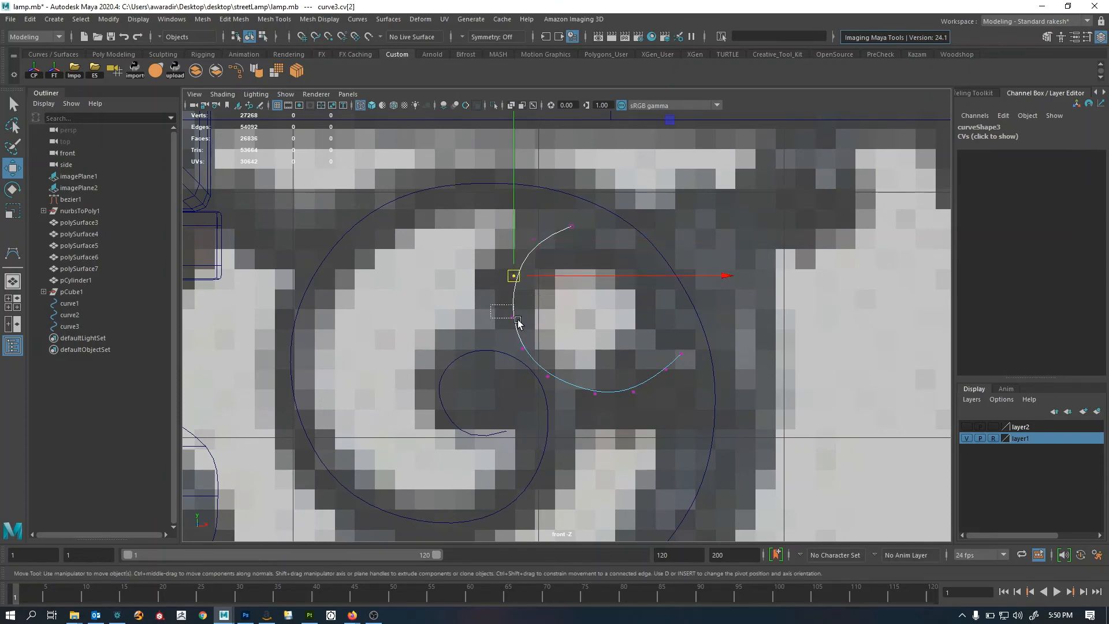
Reposition the third curve's CVs along the pole side and underside of the round hole to smooth its arc
left_click_drag(500, 305, 530, 345)
middle_click_drag(529, 345, 529, 348)
left_click_drag(497, 363, 541, 339)
middle_click_drag(541, 339, 540, 345)
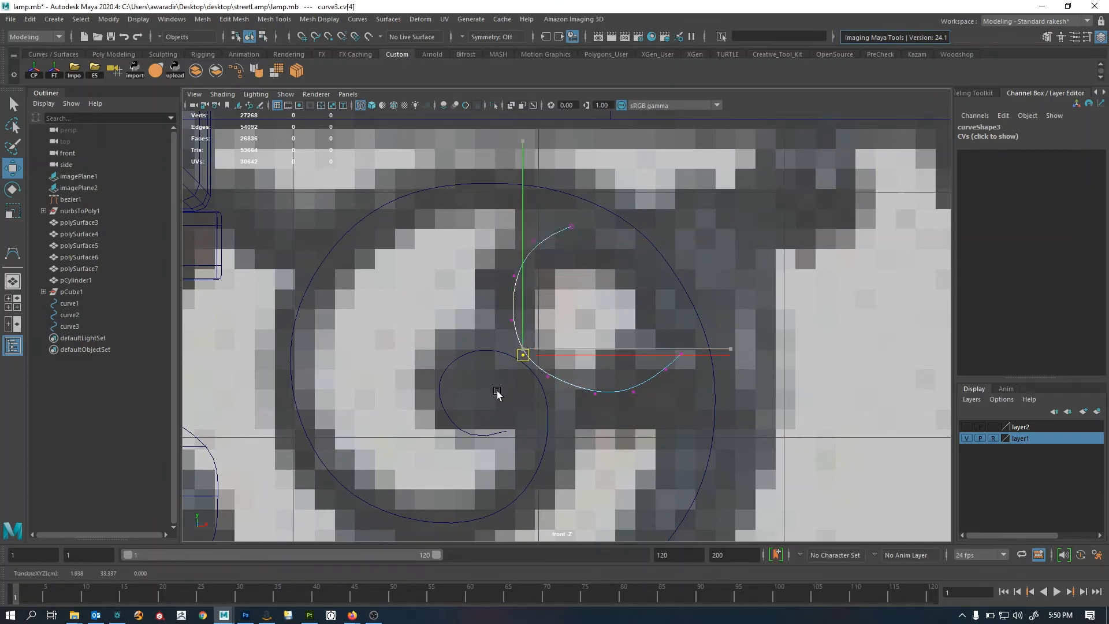
left_click_drag(544, 393, 536, 369)
middle_click_drag(560, 411, 564, 416)
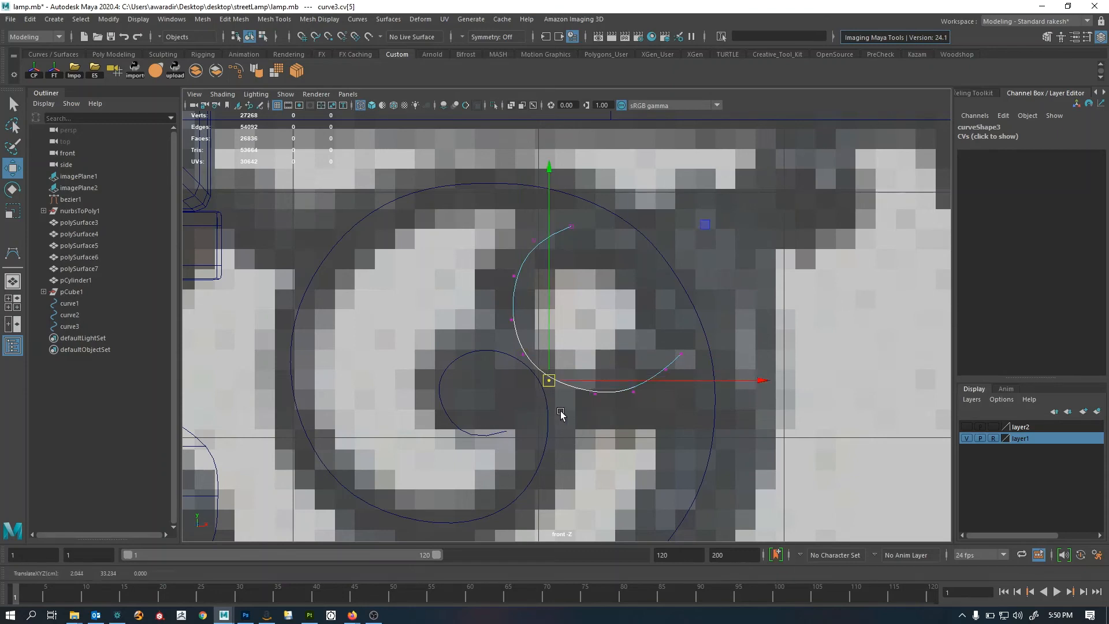
left_click_drag(588, 406, 604, 382)
middle_click_drag(591, 415, 586, 415)
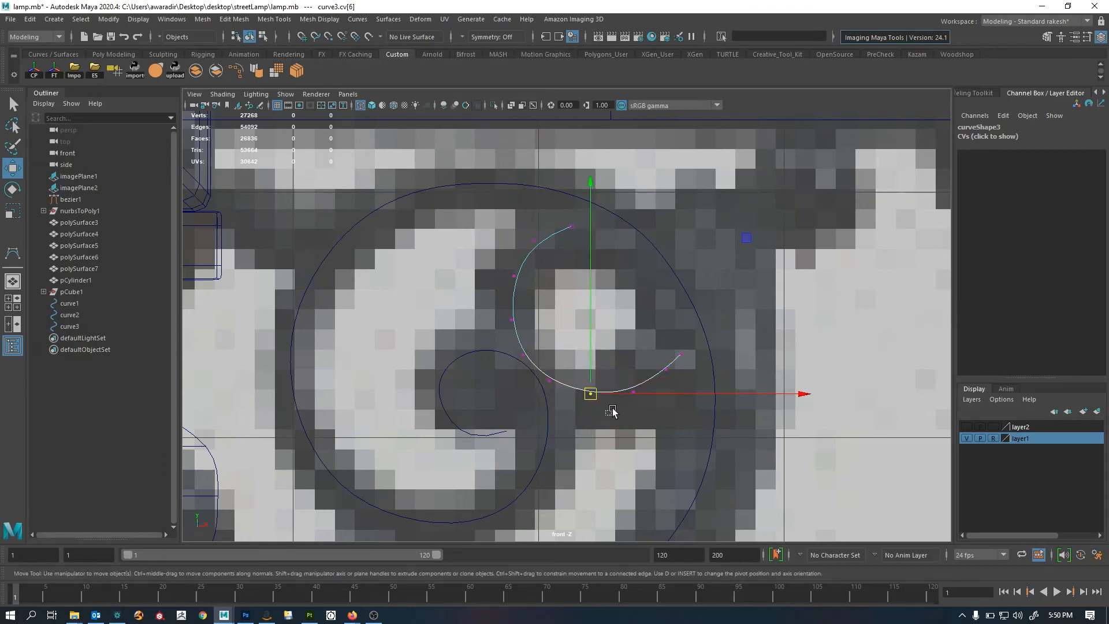
left_click_drag(612, 413, 643, 379)
Raise the third curve's outer end point, adjust the CV beside it to round the end, and return to object mode
left_click_drag(699, 346, 675, 367)
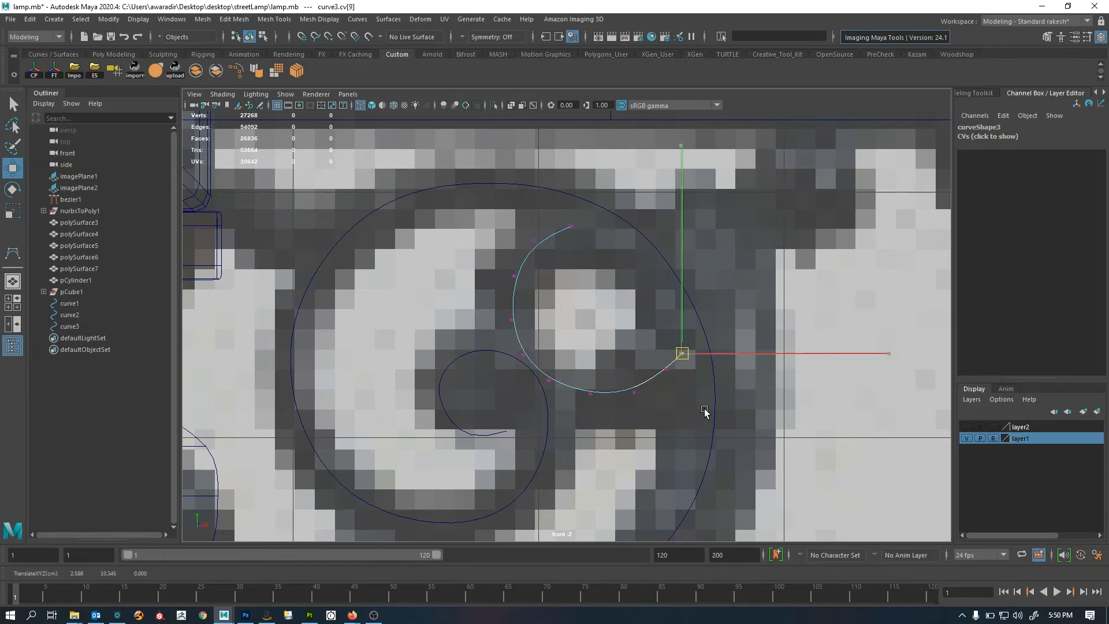
middle_click_drag(705, 413, 705, 396)
left_click_drag(648, 350, 682, 398)
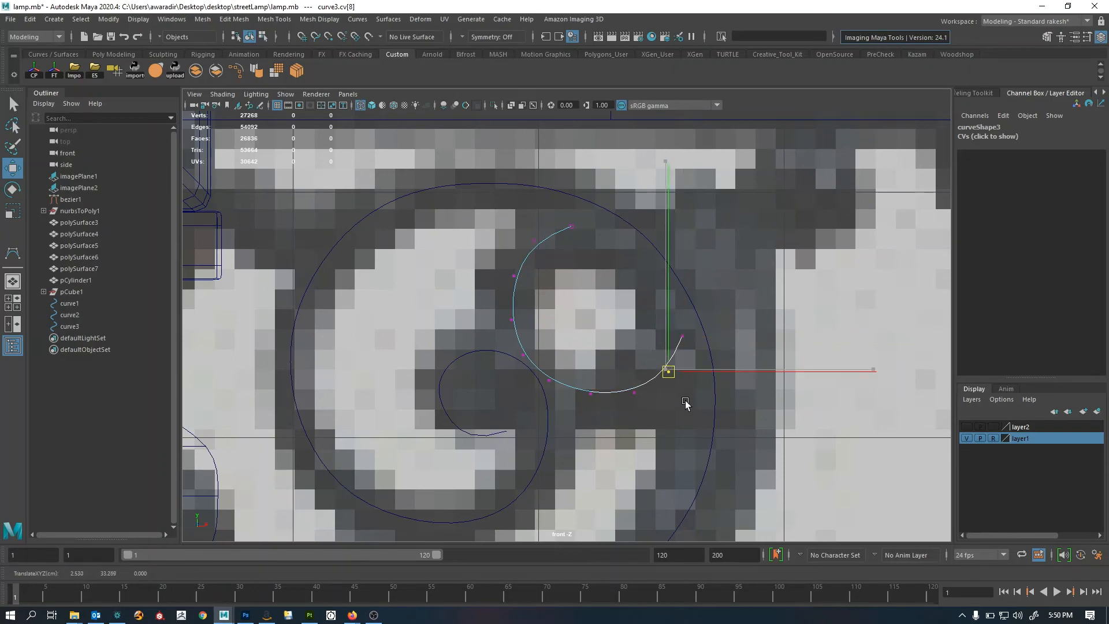
middle_click_drag(682, 398, 686, 403)
scroll(686, 403, "down", 3)
key("F8")
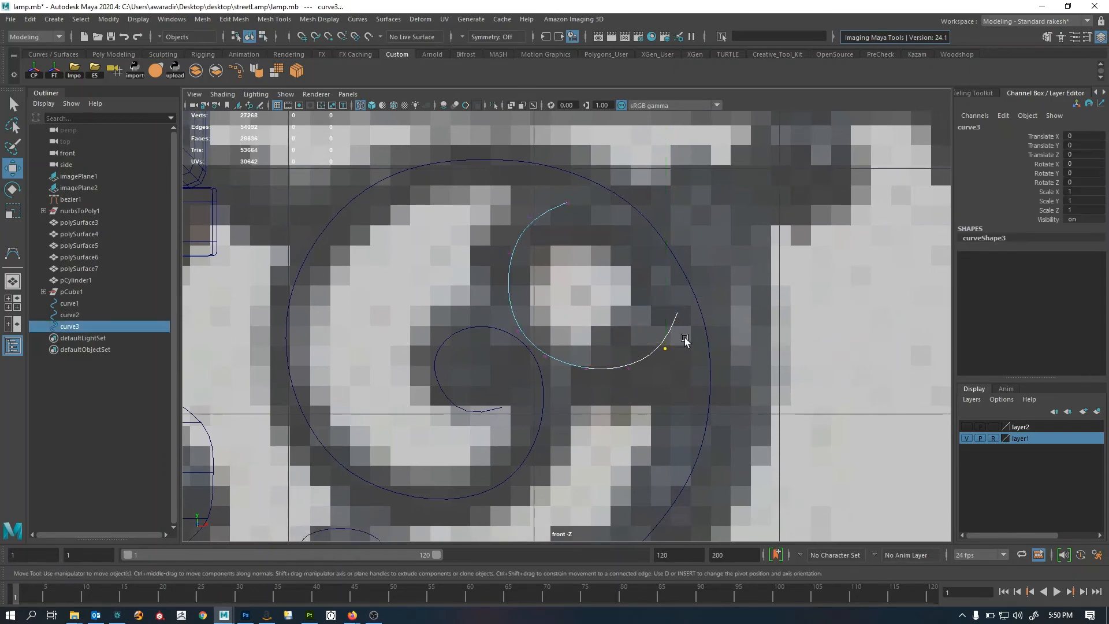
Duplicate the small curl curve, centre the duplicate's pivot, and move it onto the small branch beneath the diagonal stem
scroll(607, 376, "down", 8)
scroll(549, 349, "up", 6)
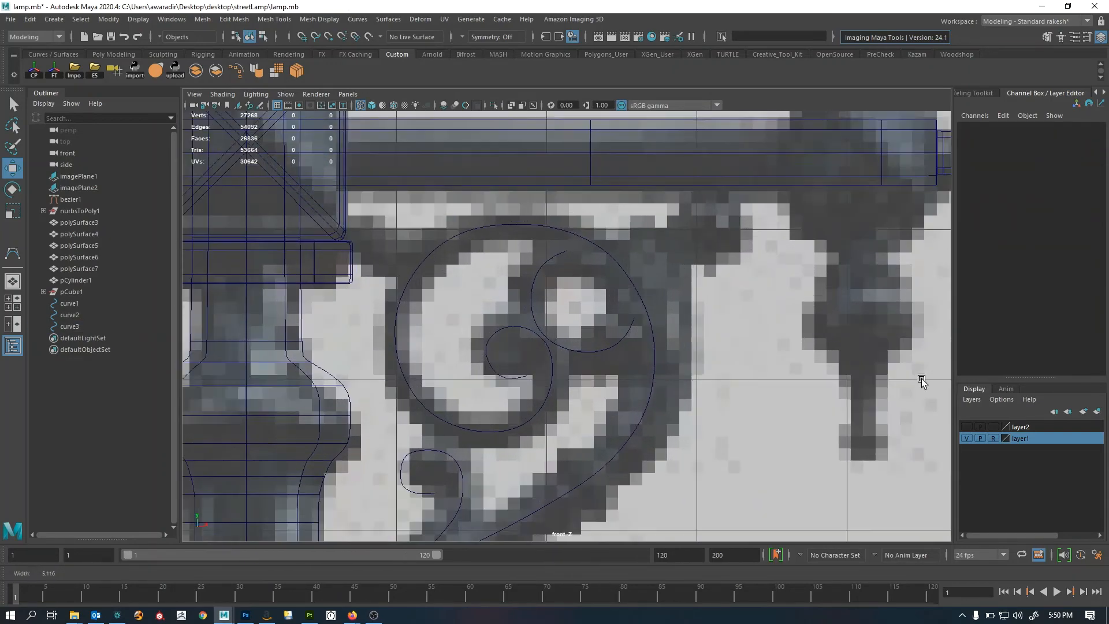
scroll(622, 374, "up", 2)
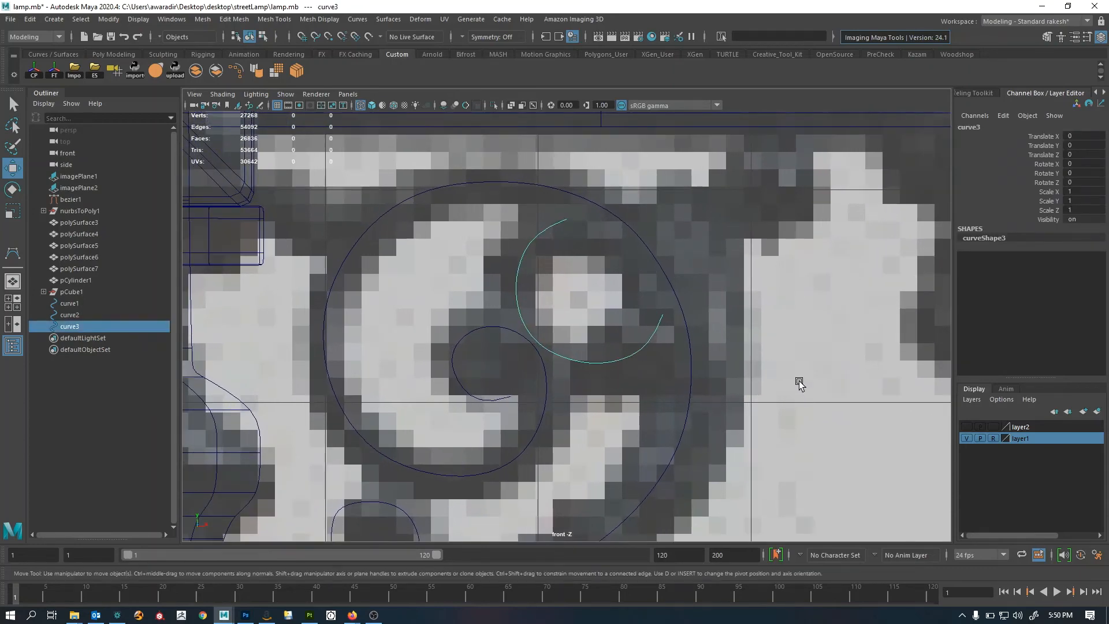
scroll(692, 239, "down", 3)
middle_click_drag(614, 304, 623, 379, "alt")
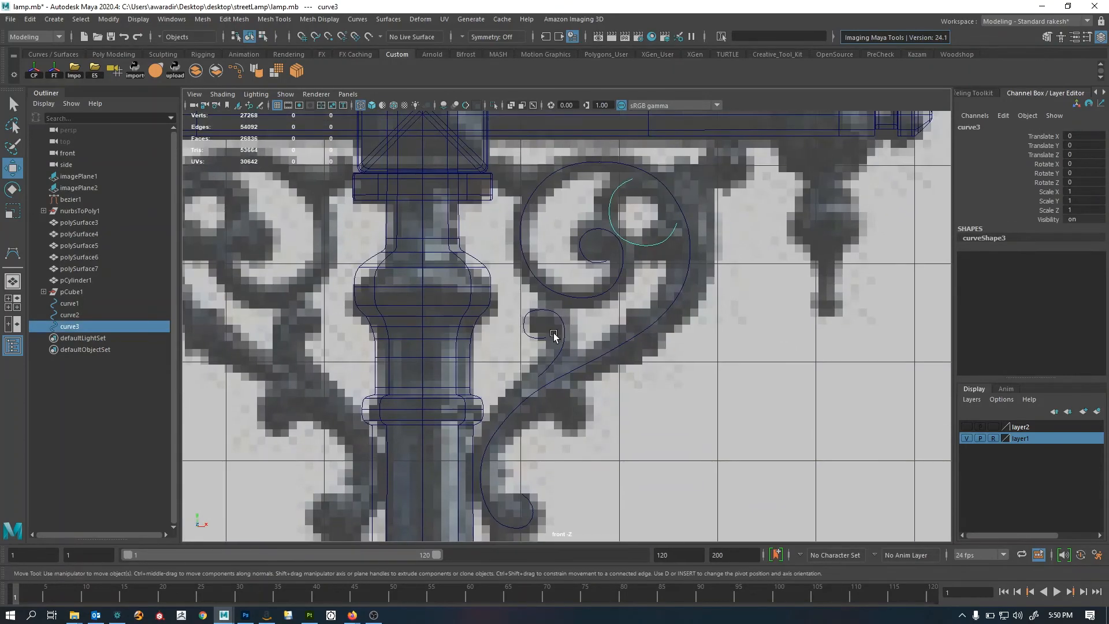
left_click_drag(572, 346, 573, 346)
middle_click_drag(652, 260, 658, 333, "alt")
middle_click_drag(566, 406, 596, 296, "alt")
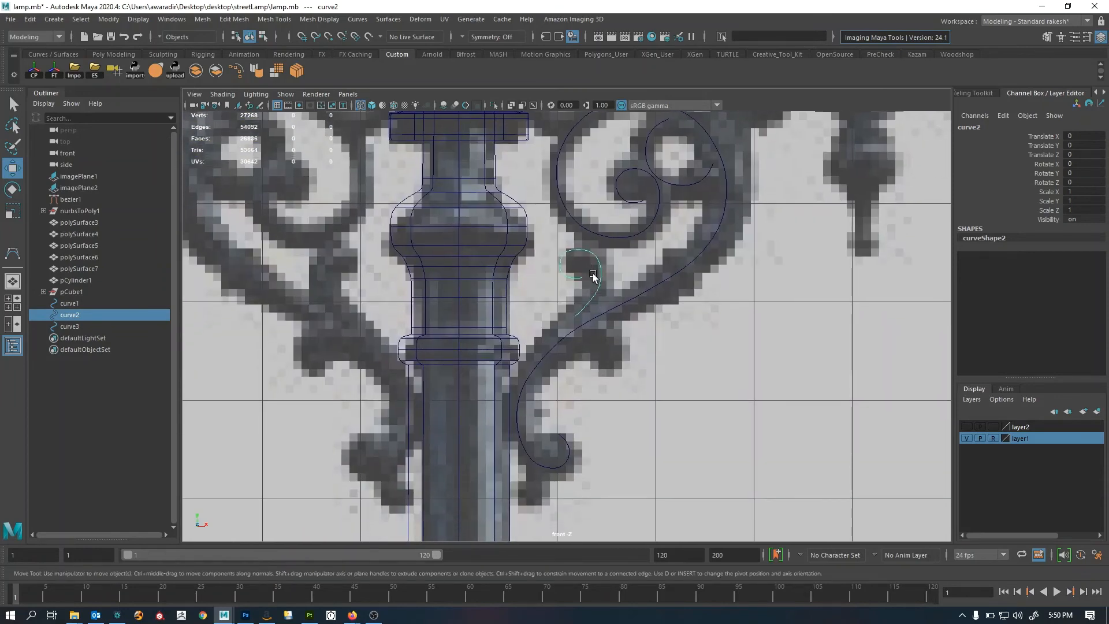
key("ctrl+d")
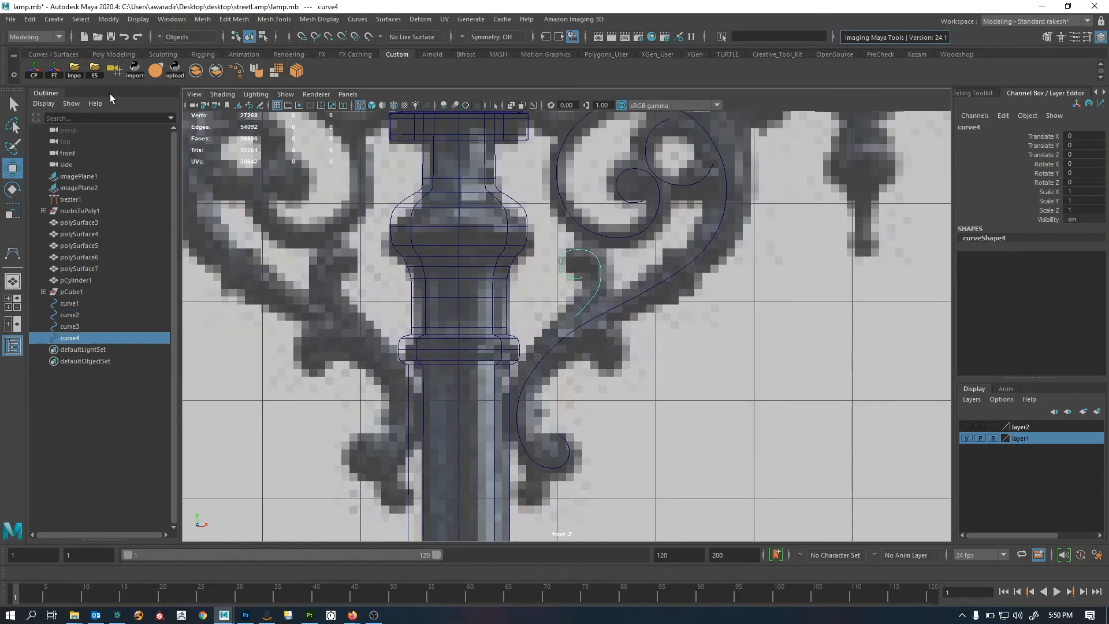
left_click(33, 74)
left_click_drag(580, 282, 610, 348)
right_click_drag(662, 376, 684, 383, "alt")
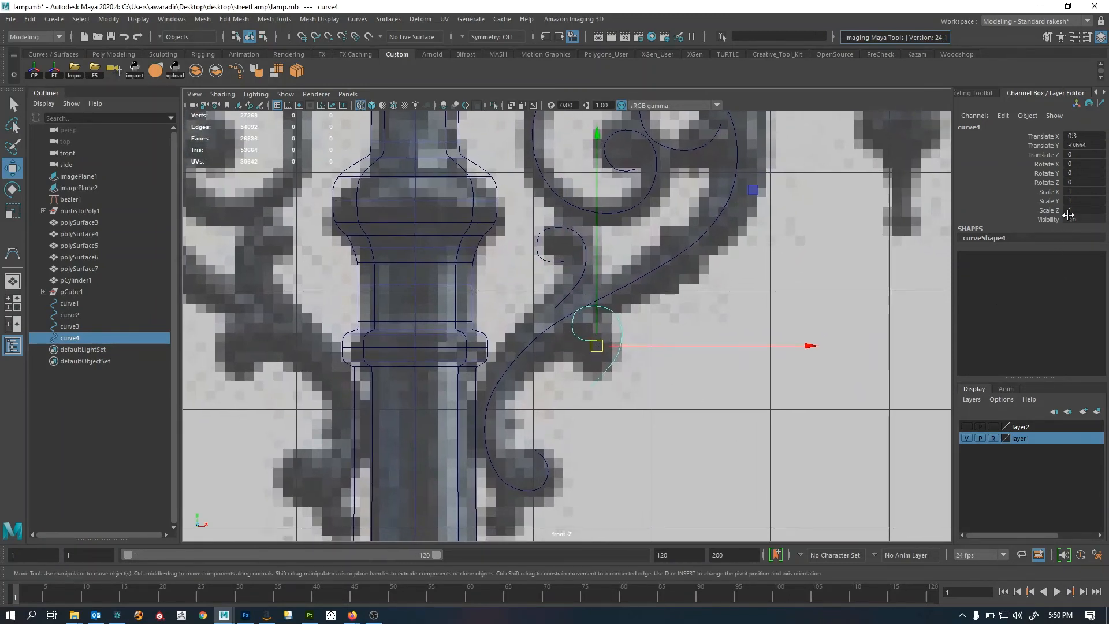
Mirror the duplicated curl with Scale X -1, then rotate and move it to match the downward-curling lower branch
double_click(1082, 193)
type("-1")
key("Return")
scroll(876, 302, "up", 1)
key("e")
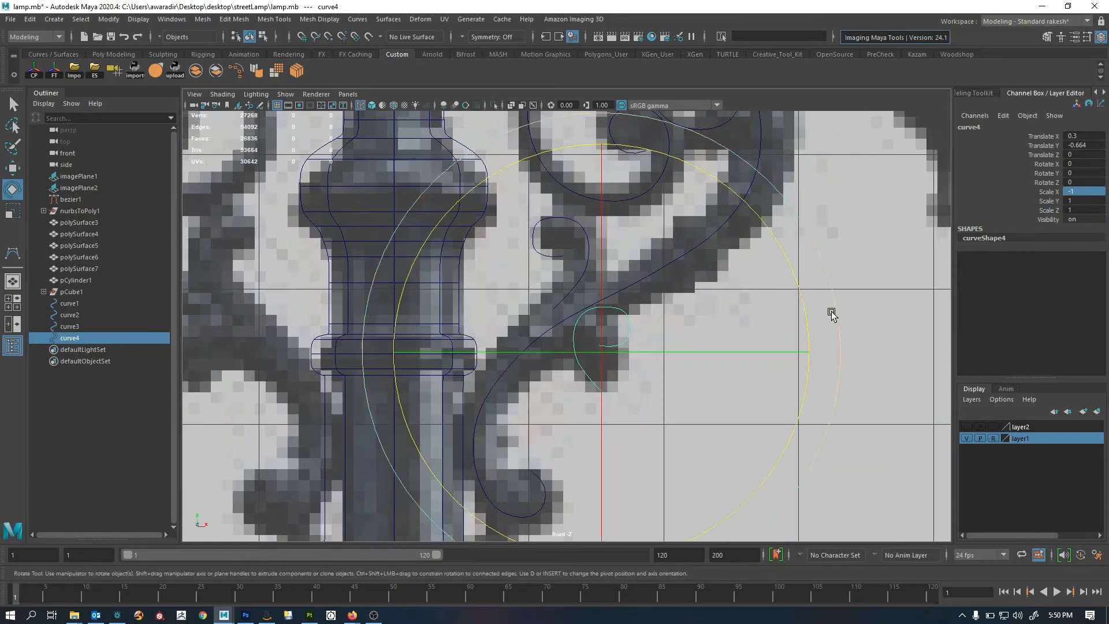
left_click_drag(805, 306, 669, 473)
key("w")
middle_click_drag(669, 472, 654, 474)
right_click_drag(656, 475, 676, 432, "alt")
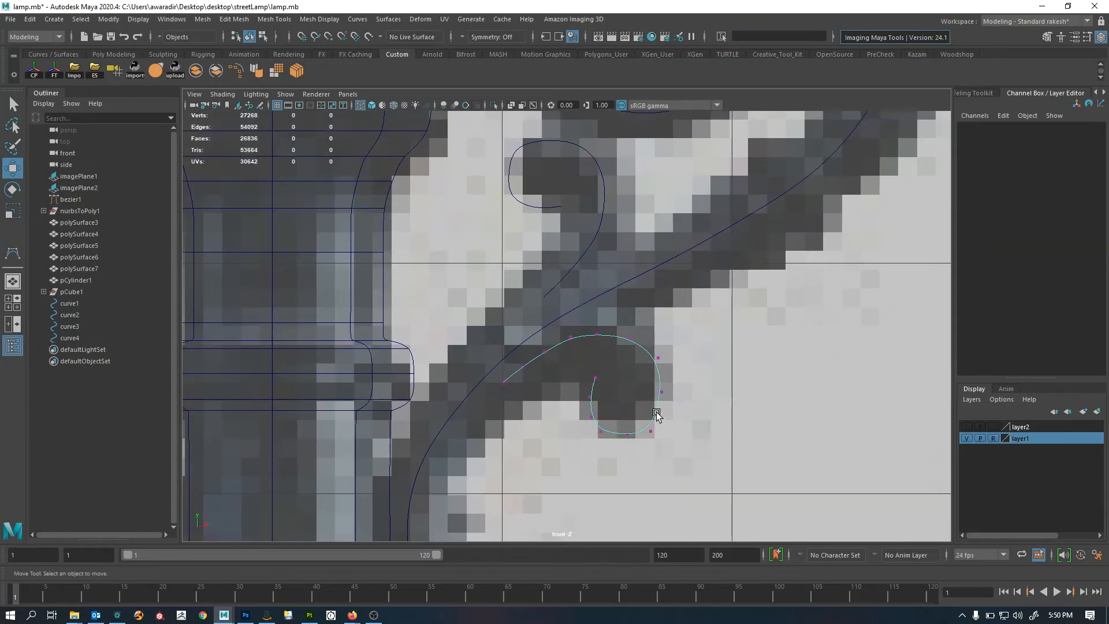
Reposition the mirrored curl's CVs on its outer side, inner end and lower inside to fit the branch outline
left_click_drag(638, 405, 716, 373)
right_click_drag(716, 373, 758, 453, "alt")
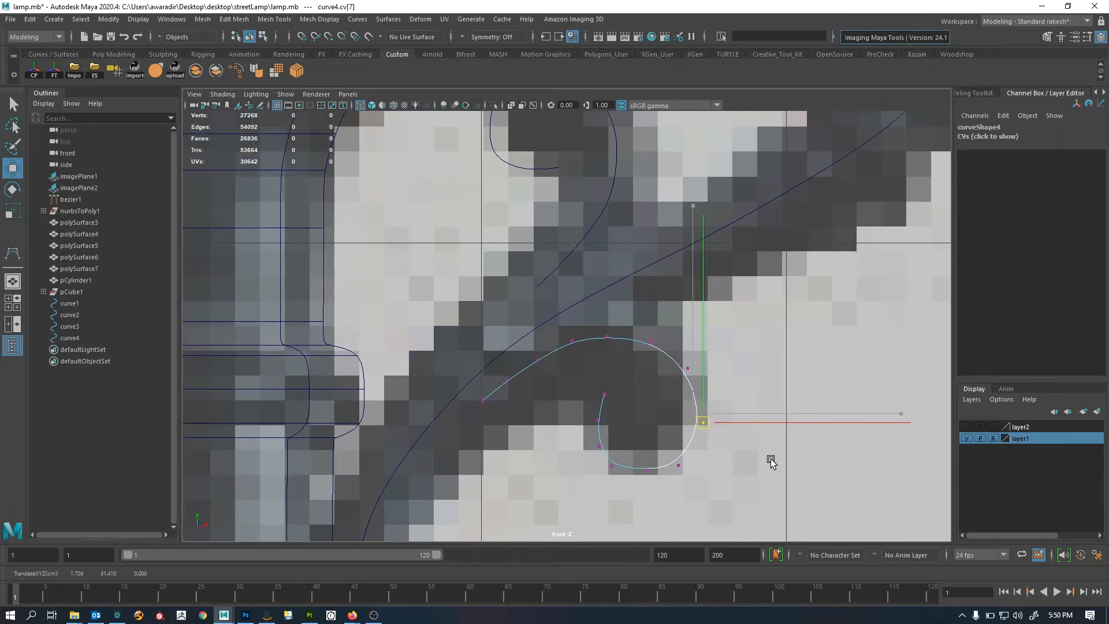
left_click_drag(595, 385, 615, 405)
middle_click_drag(634, 424, 641, 426)
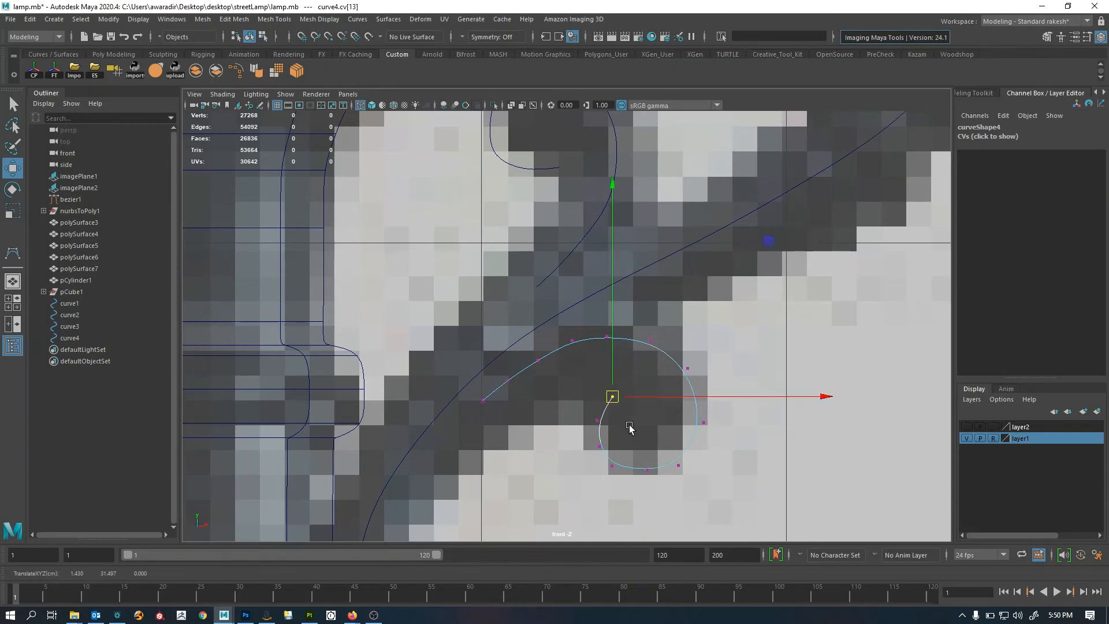
left_click_drag(572, 407, 617, 435)
middle_click_drag(625, 444, 618, 439)
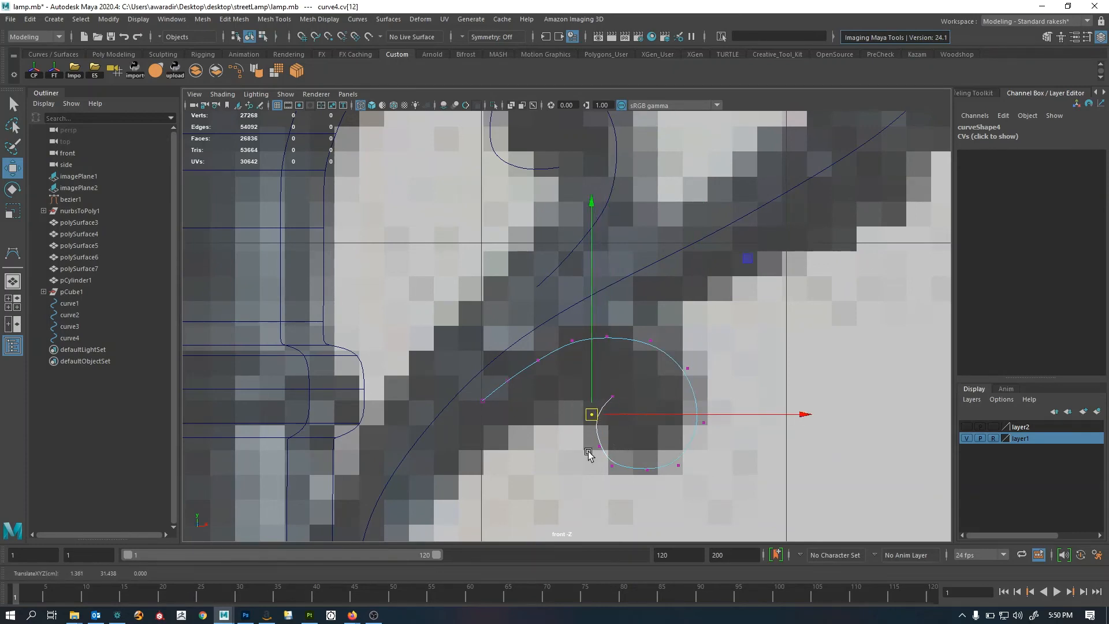
left_click_drag(583, 451, 602, 484)
middle_click_drag(619, 521, 605, 520)
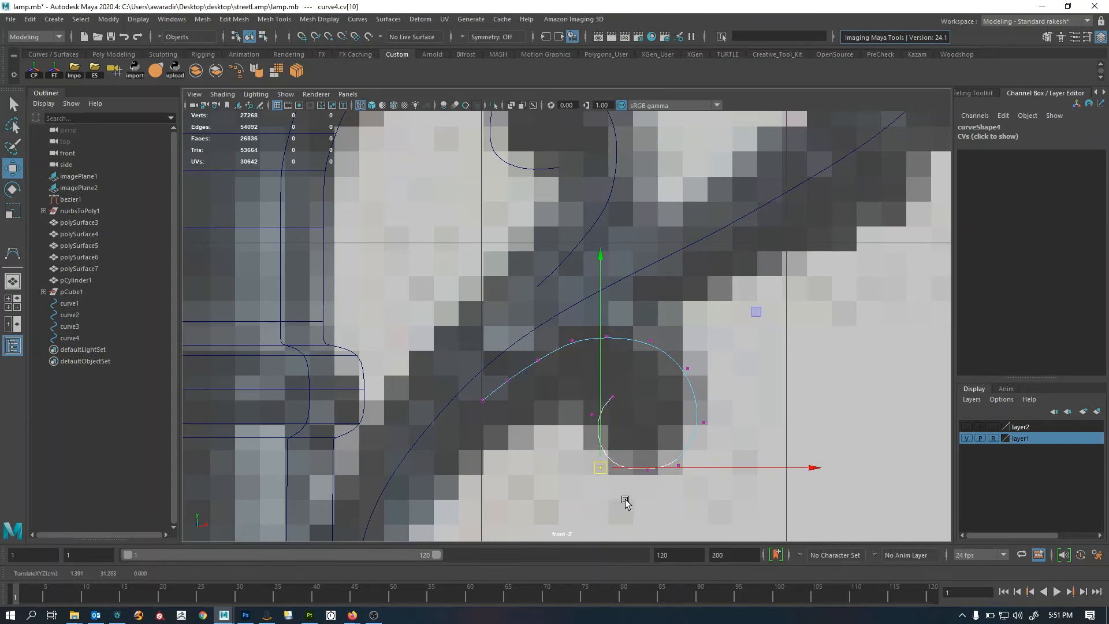
Delete the middle CV at the mirrored curl's bottom and shift the neighbouring outer CV slightly inward
left_click_drag(621, 508, 692, 458)
key("Delete")
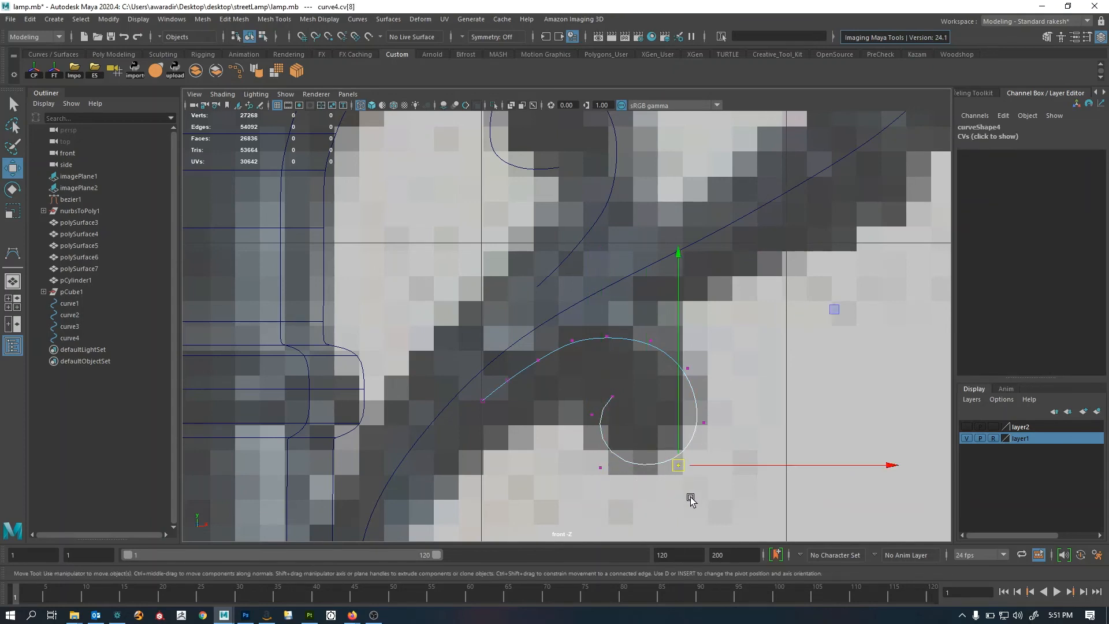
middle_click_drag(691, 500, 688, 504)
Delete surplus CVs near the mirrored curl's stem end and along its top, then reposition a remaining top CV to smooth the arc
middle_click_drag(590, 433, 626, 422, "alt")
left_click_drag(503, 375, 572, 345)
key("Delete")
middle_click_drag(554, 412, 555, 414)
left_click_drag(625, 309, 661, 345)
key("Delete")
left_click_drag(592, 358, 623, 322)
middle_click_drag(608, 365, 623, 364)
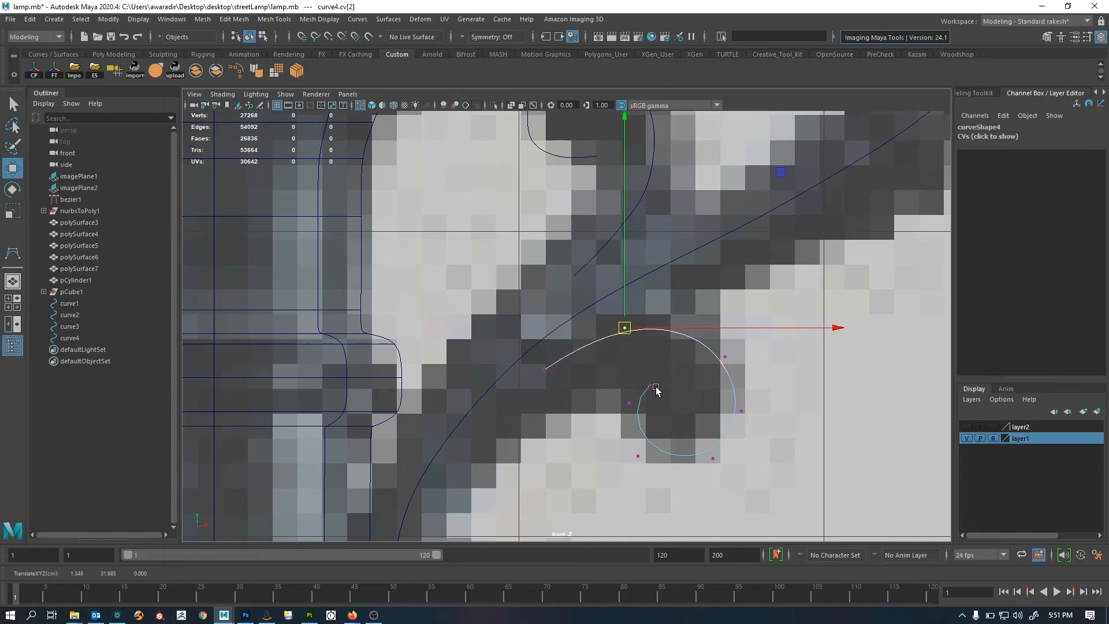
Return the mirrored curl curve to object mode and clear the selection
scroll(635, 399, "down", 5)
scroll(584, 417, "up", 2)
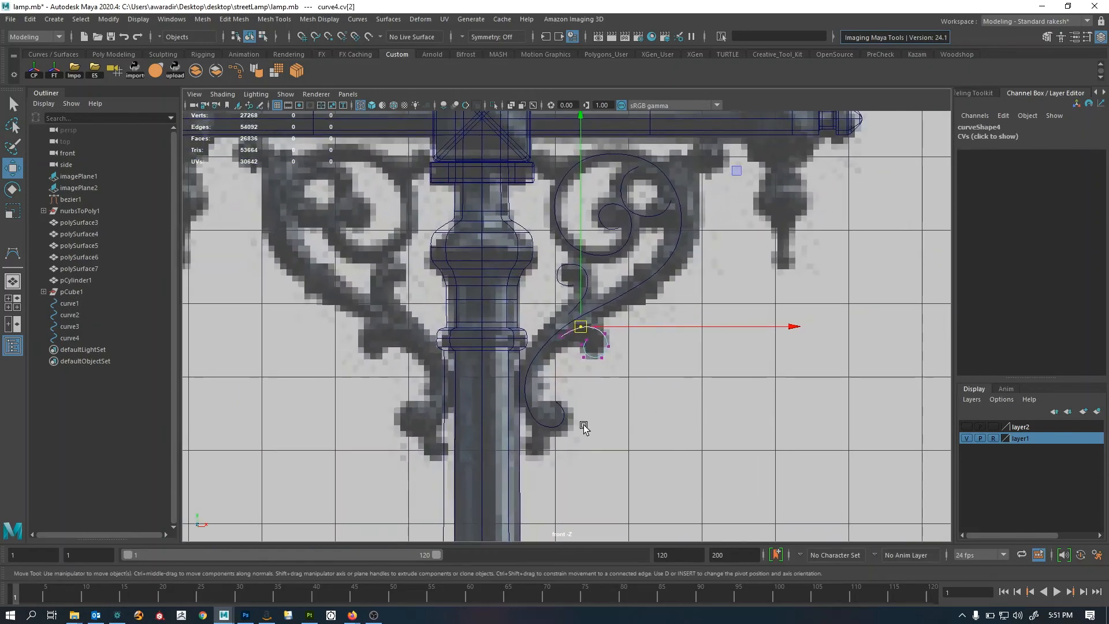
right_click_drag(603, 339, 633, 321)
left_click(601, 348)
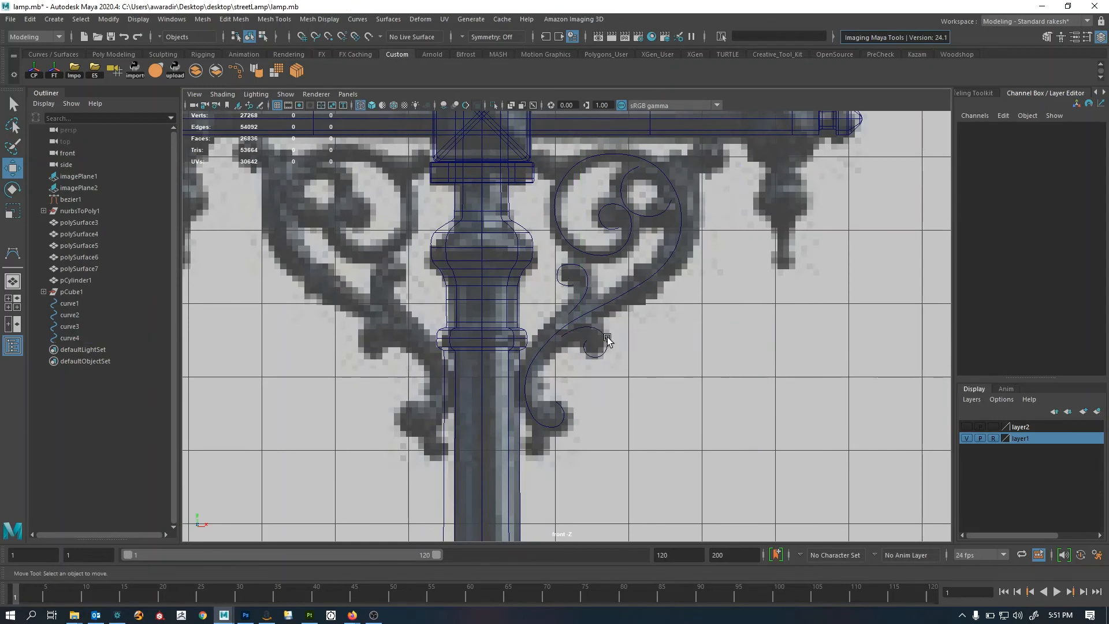
Duplicate the lower outer curl, place the copy at the scroll's bottom tip and scale it to about 0.535
left_click(607, 339)
key("ctrl+d")
middle_click_drag(623, 383, 576, 468)
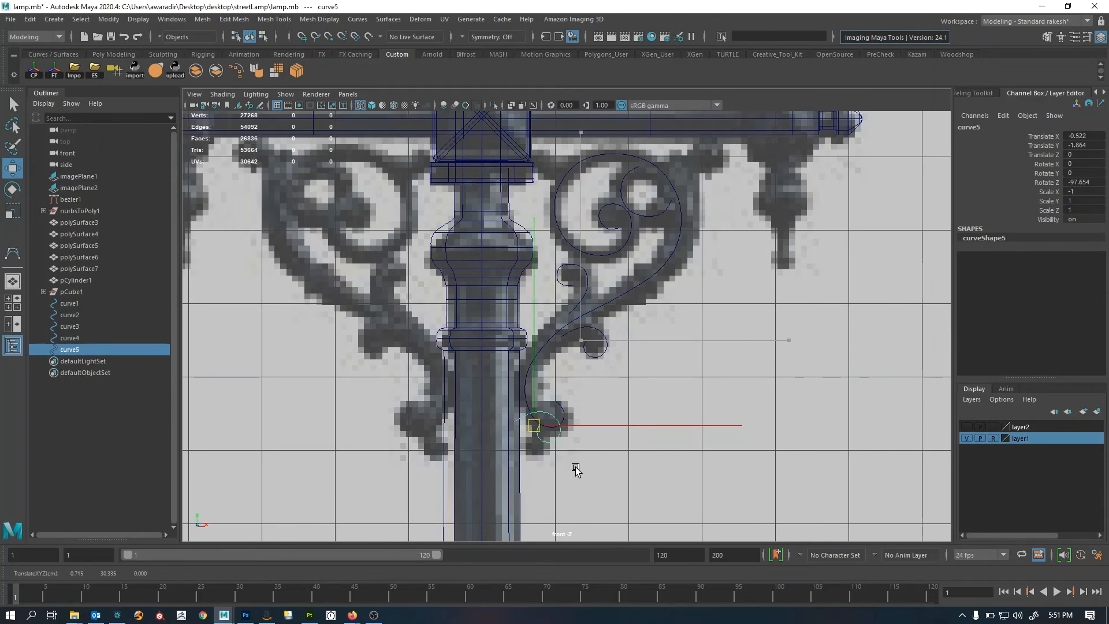
scroll(663, 376, "up", 2)
key("r")
middle_click_drag(644, 404, 620, 431)
key("w")
right_click_drag(619, 431, 678, 425, "alt")
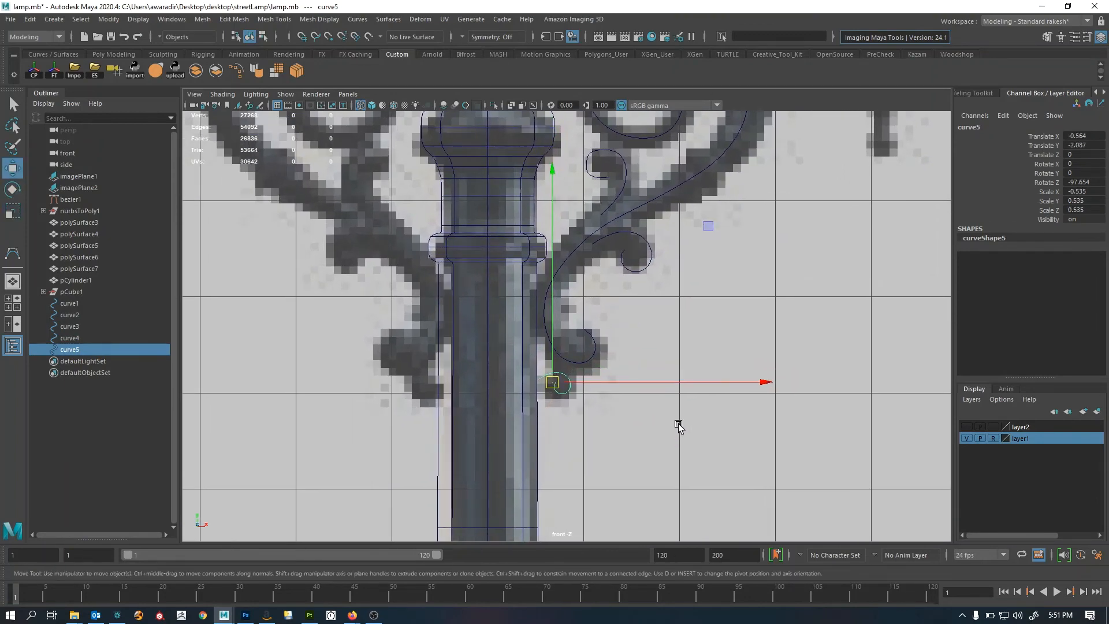
Rotate the small bottom curl to about -175° in Z and position it over the bracket's lowest branch
key("e")
middle_click_drag(833, 380, 701, 550)
key("w")
middle_click_drag(807, 451, 841, 414)
key("e")
key("w")
right_click_drag(693, 414, 582, 429, "alt")
middle_click_drag(582, 430, 579, 477, "alt")
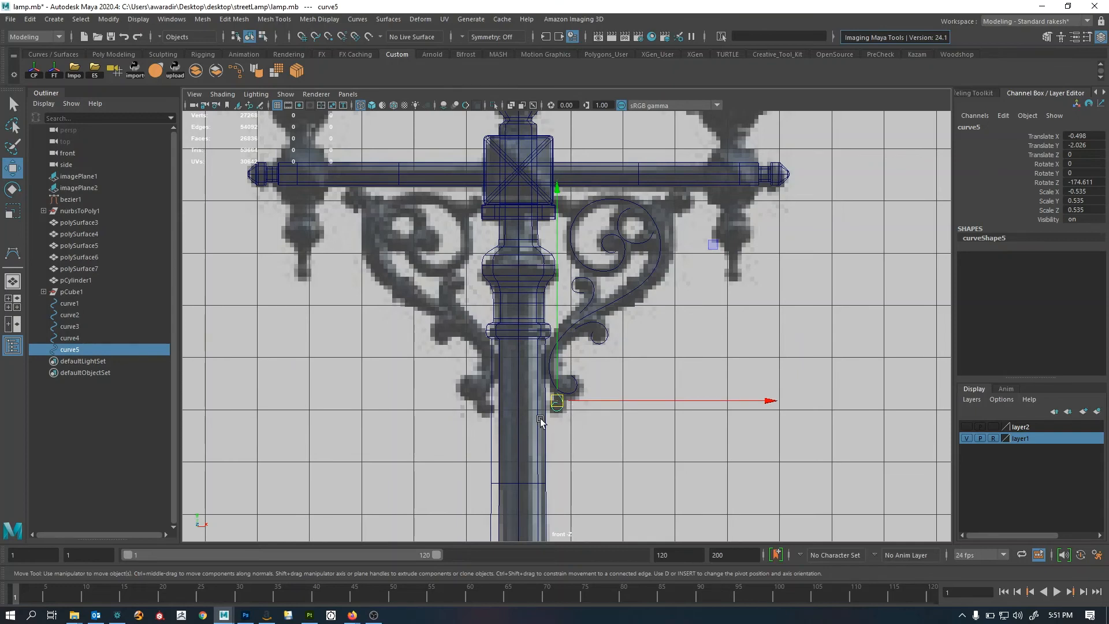
Duplicate the lower outer curl and move the copy up to the bracket's outer tip beneath the crossbar
middle_click_drag(635, 314, 638, 355, "alt")
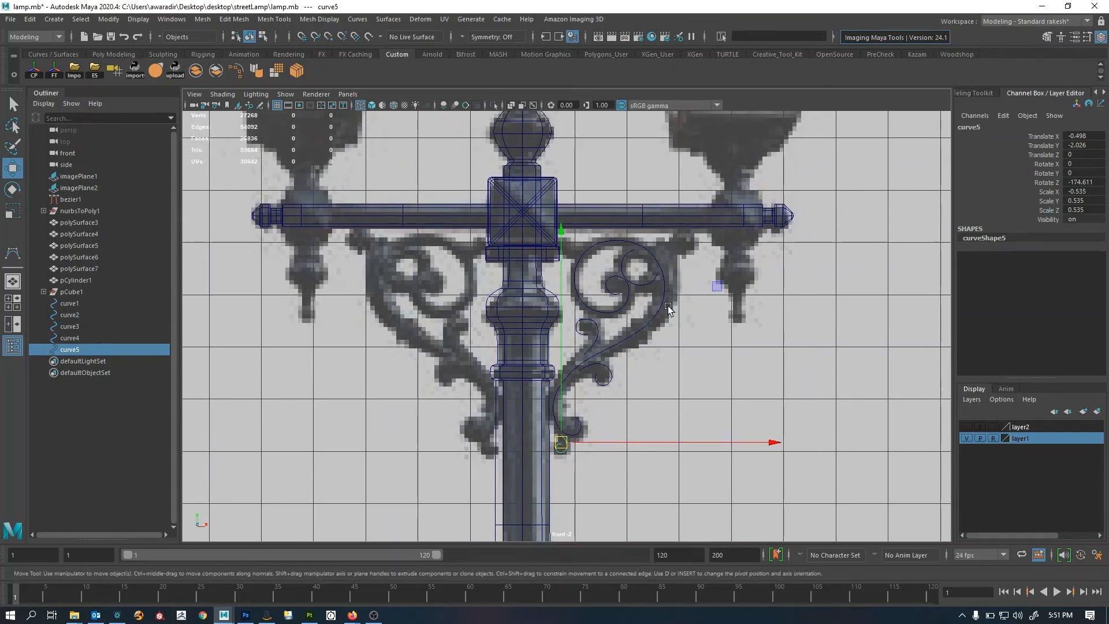
left_click(603, 386)
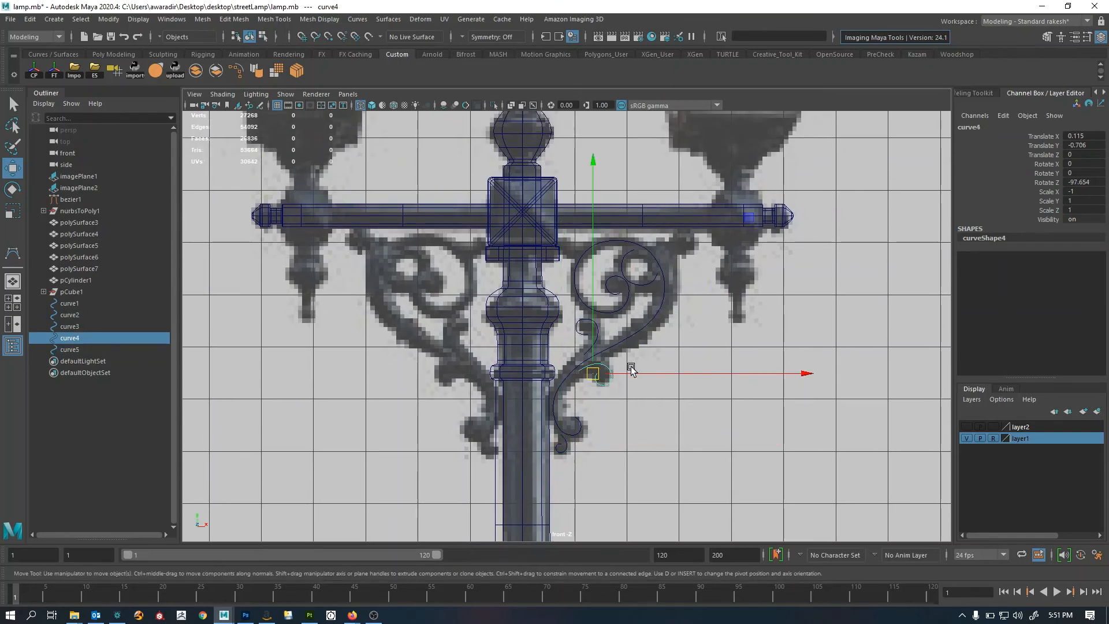
key("ctrl+d")
middle_click_drag(635, 438, 665, 351)
scroll(664, 354, "up", 5)
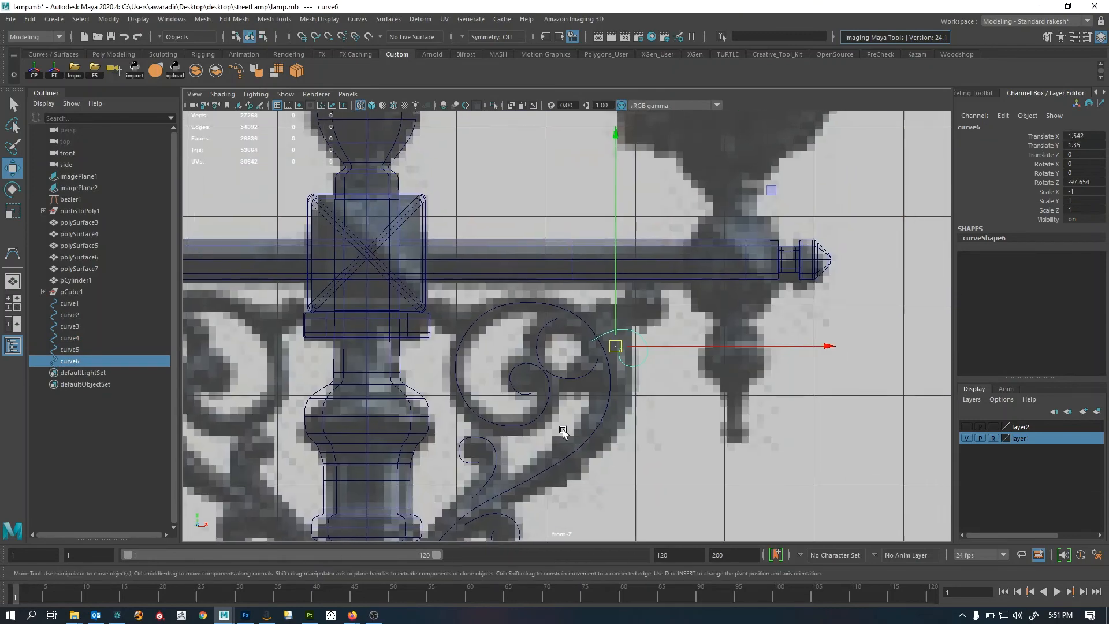
middle_click_drag(703, 435, 782, 384)
Rotate the upper outer curl to about -59° in Z and shift it to fit the branch beneath the crossbar
key("e")
scroll(782, 384, "down", 6)
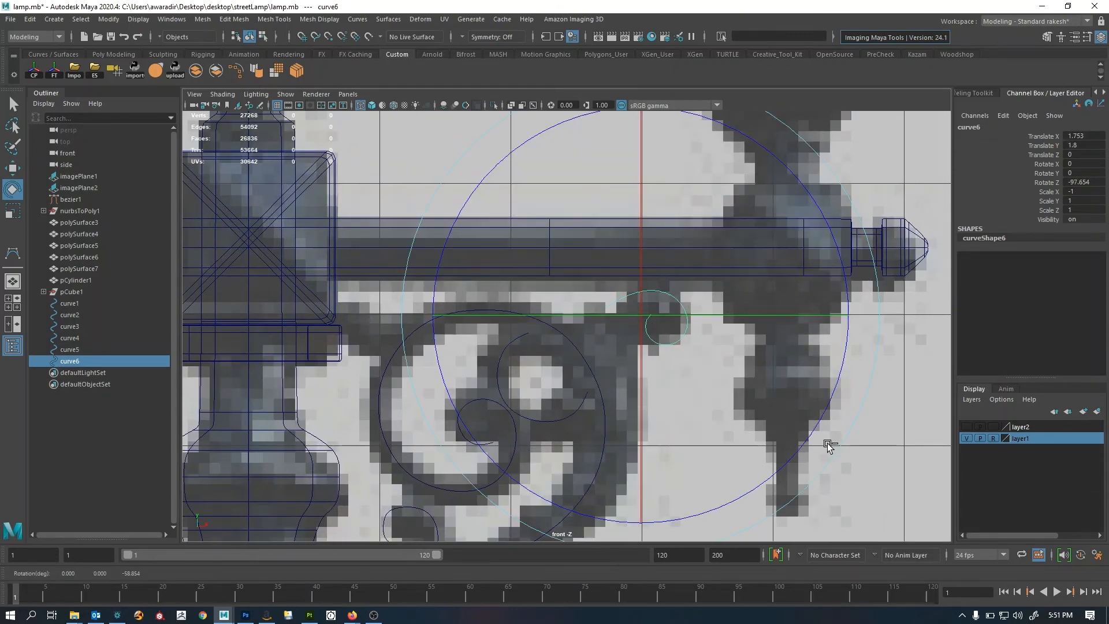
key("ctrl+z")
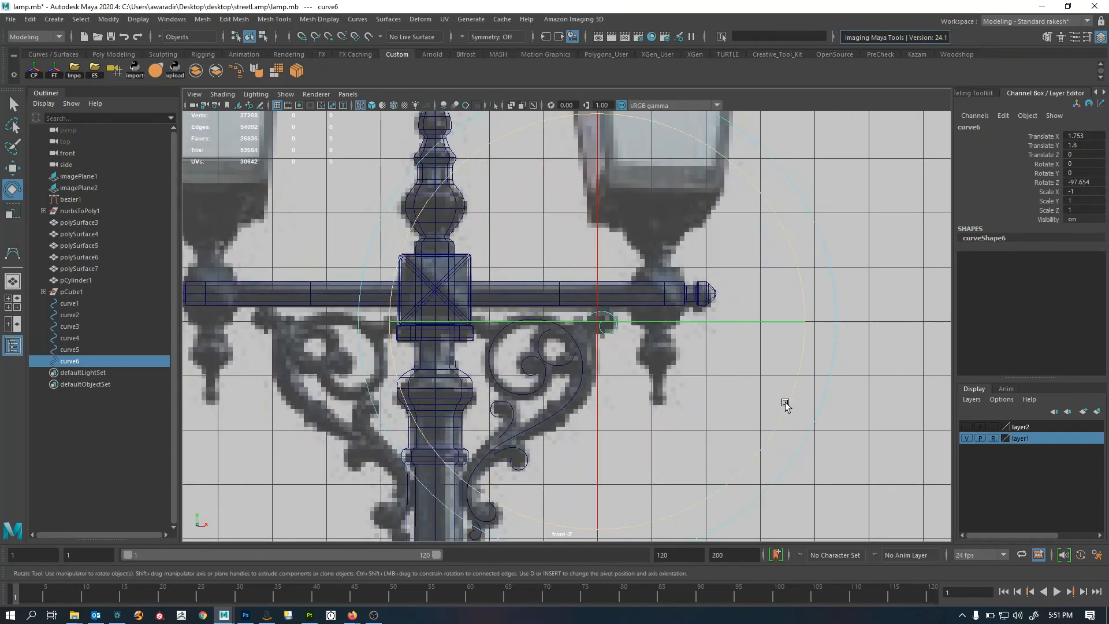
mouse_move(683, 388)
left_mouse_down()
mouse_move(693, 344)
mouse_move(689, 378)
left_mouse_up()
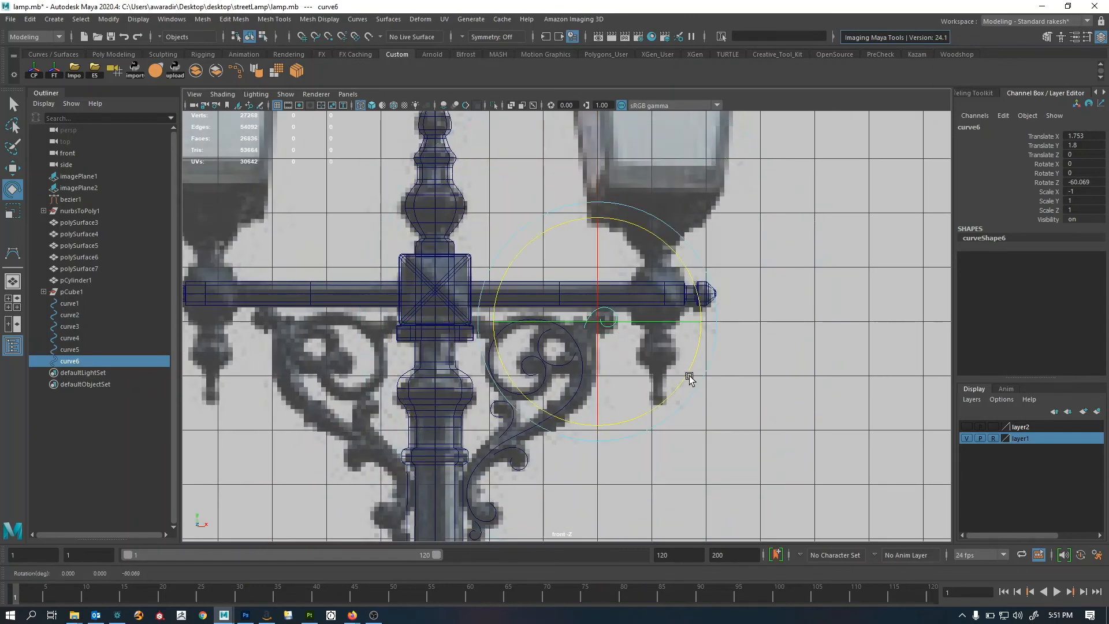
scroll(753, 451, "up", 2)
key("w")
middle_click_drag(756, 450, 787, 452)
key("e")
key("w")
scroll(779, 450, "down", 3)
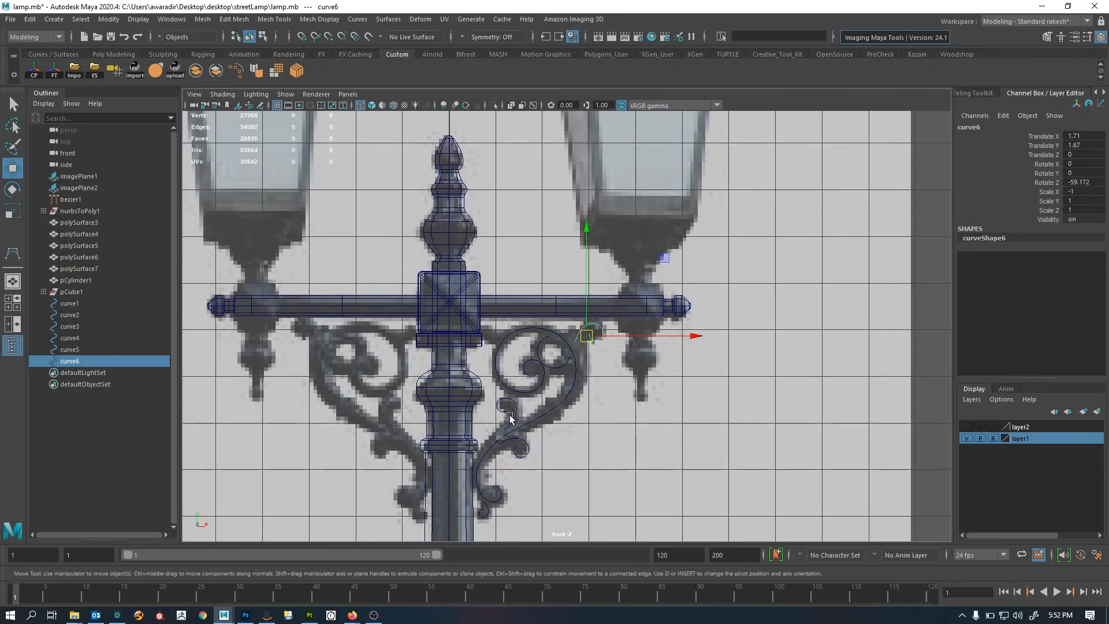
Duplicate the upper outer curl and move the copy to the bracket's inner top beside the post
scroll(685, 415, "up", 1)
key("ctrl+d")
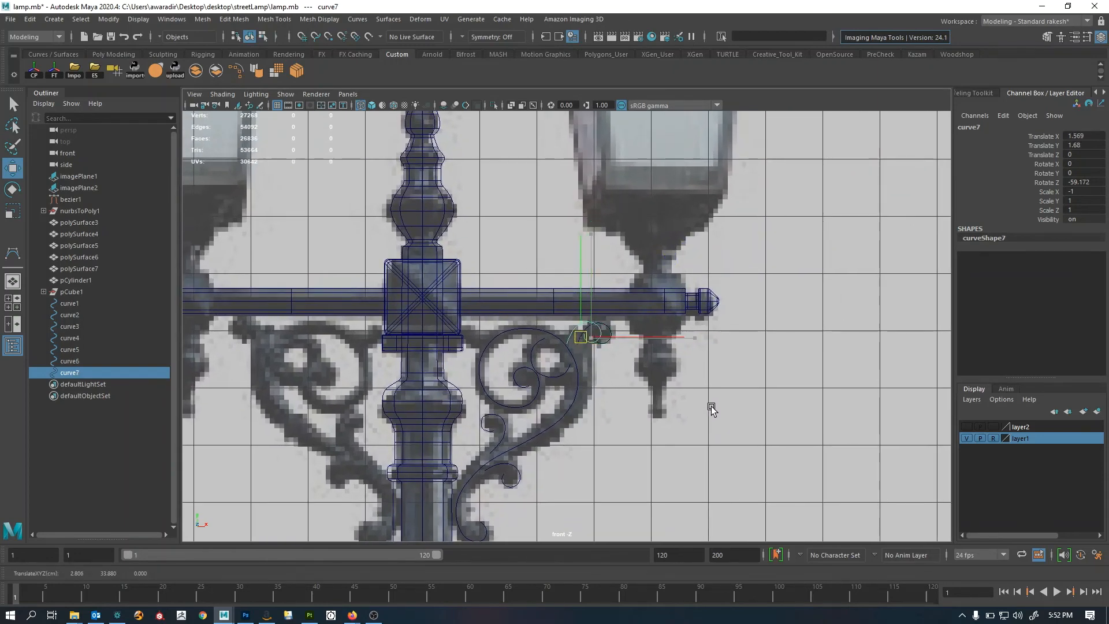
middle_click_drag(712, 410, 613, 409)
scroll(707, 422, "up", 2)
Rotate the inner top curl to about 105° in Z and shrink it to about 0.806 to fit beside the post collar
key("e")
middle_click_drag(741, 426, 662, 329)
key("w")
middle_click_drag(687, 391, 752, 403)
key("r")
key("w")
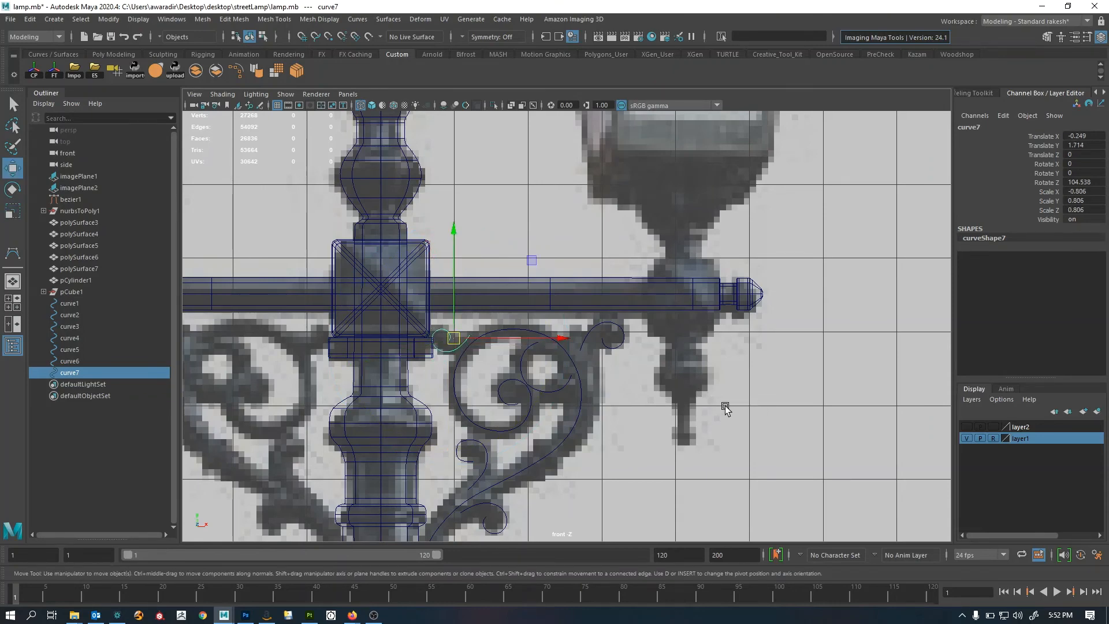
Examine the traced bracket curves against the post and crossbar in the perspective view
right_click_drag(726, 404, 680, 396, "alt")
key("space")
key("space")
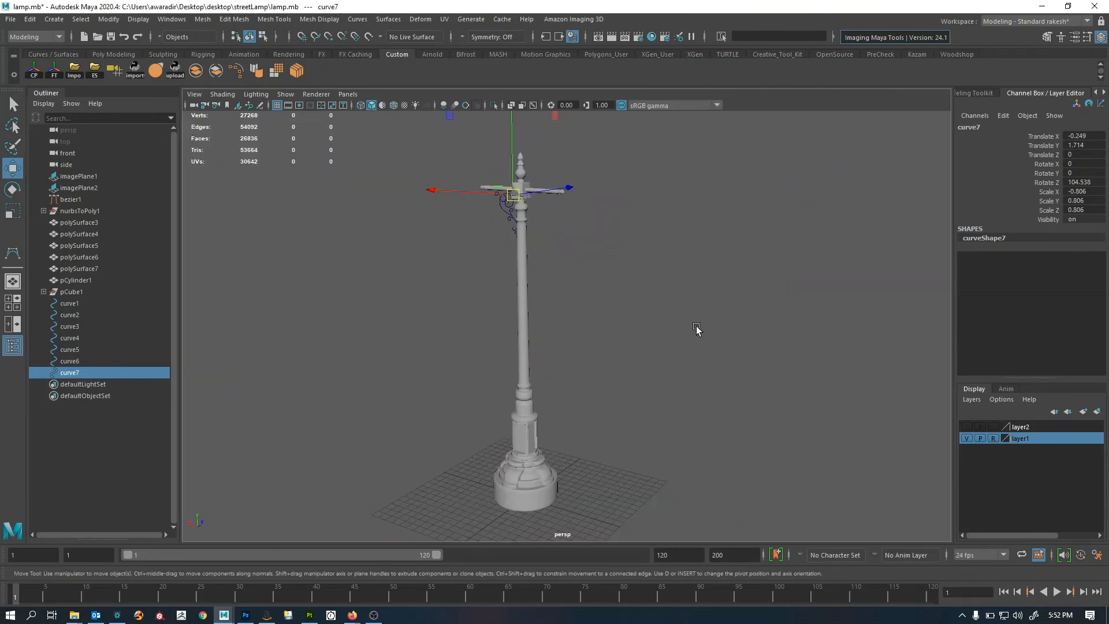
key("f")
right_click_drag(680, 352, 193, 371, "alt")
left_click_drag(193, 371, 450, 353, "alt")
right_click_drag(751, 357, 537, 381, "alt")
left_click_drag(537, 381, 627, 427, "alt")
middle_click_drag(626, 427, 646, 339, "alt")
right_click_drag(649, 342, 593, 351, "alt")
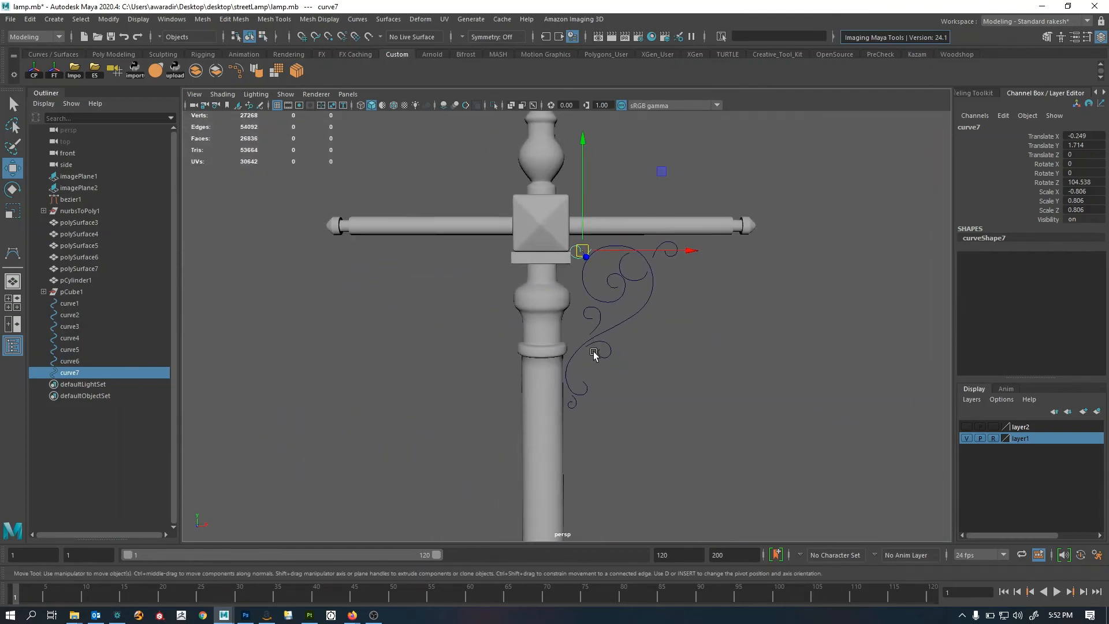
left_click_drag(593, 351, 618, 351, "alt")
Clear the selection and save the scene
left_click(728, 350)
right_click_drag(693, 358, 727, 364, "alt")
middle_click_drag(726, 365, 711, 378, "alt")
key("ctrl+s")
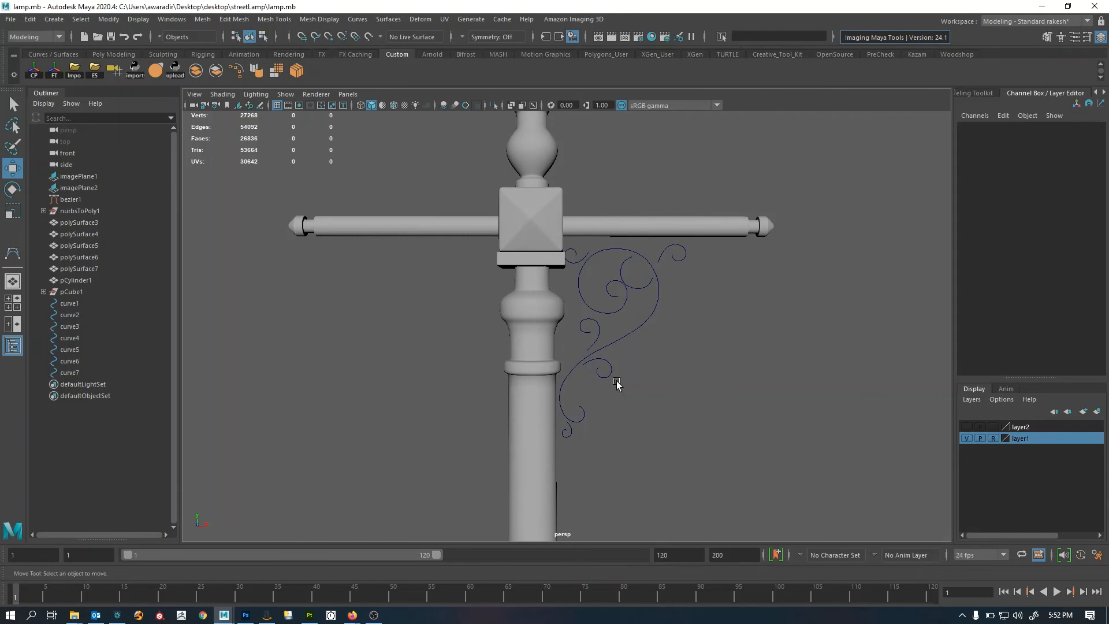
Select the seven bracket curves without the post meshes, then save the scene and clear the selection
left_click_drag(614, 384, 523, 231, "alt")
key("bracketleft")
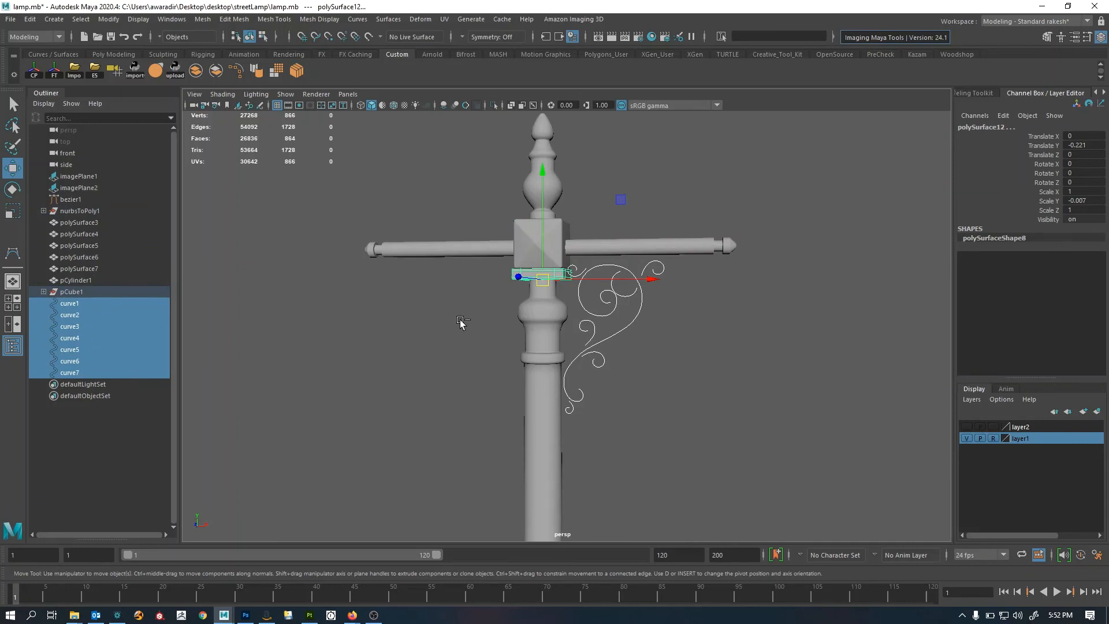
left_click_drag(456, 322, 515, 253, "ctrl")
left_click_drag(491, 345, 517, 359, "alt")
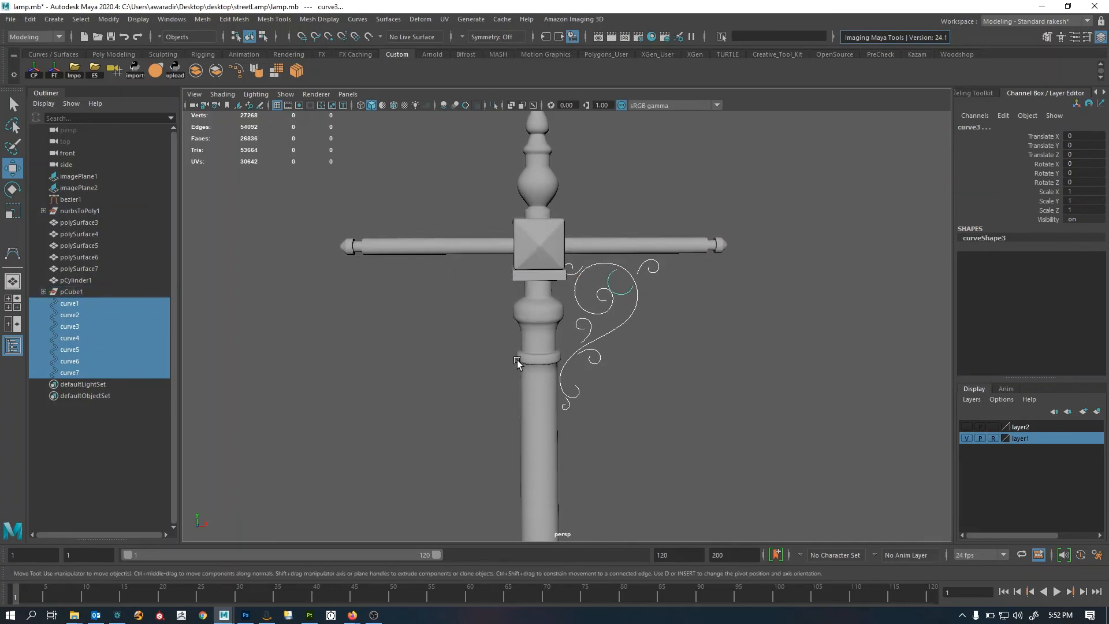
key("ctrl+s")
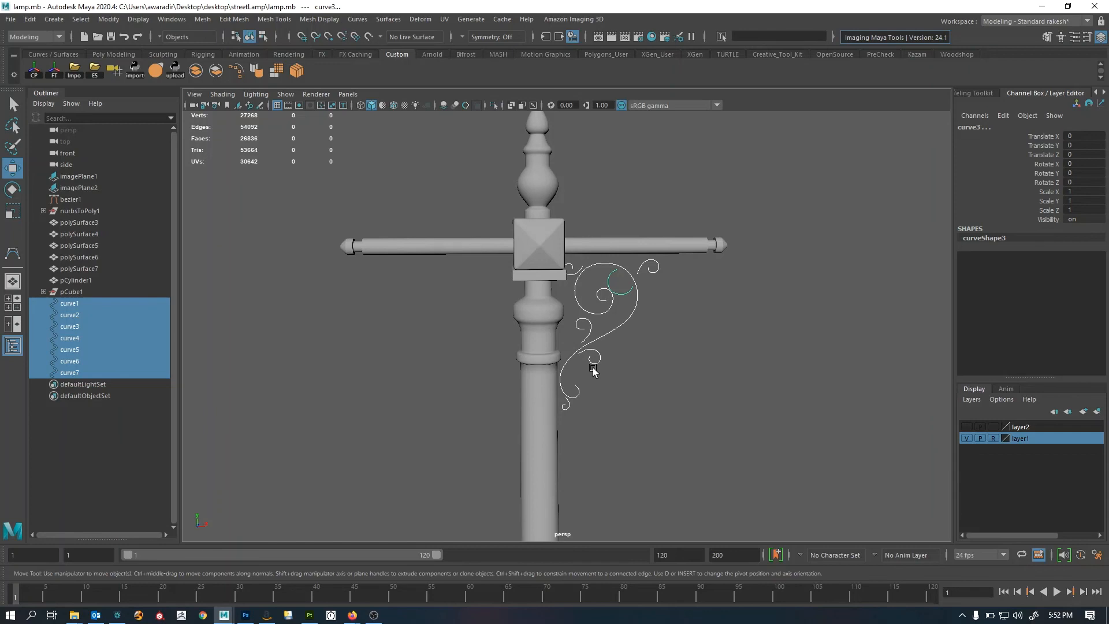
left_click(674, 339)
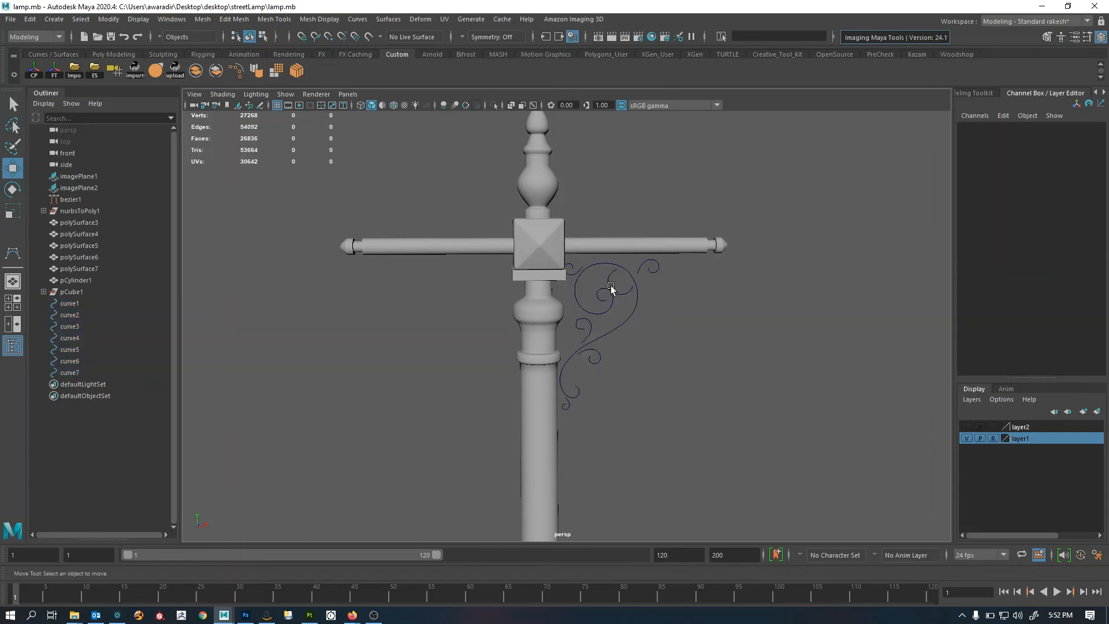
Raise the top CV of the main scroll curve slightly in the front view
left_click_drag(594, 346, 628, 426, "alt")
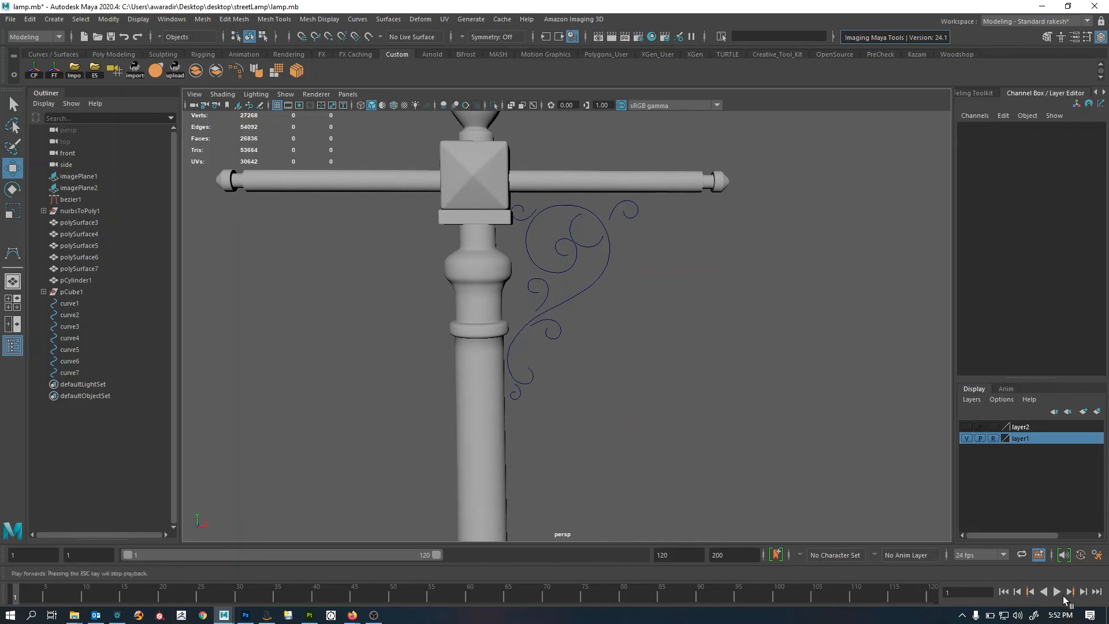
left_click(580, 291)
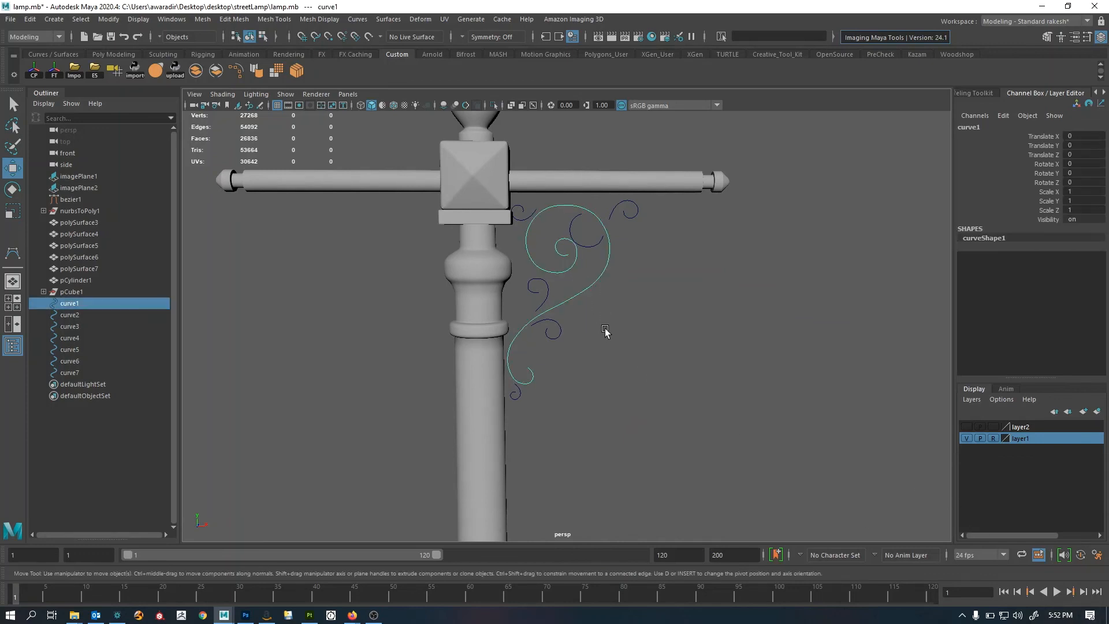
key("space")
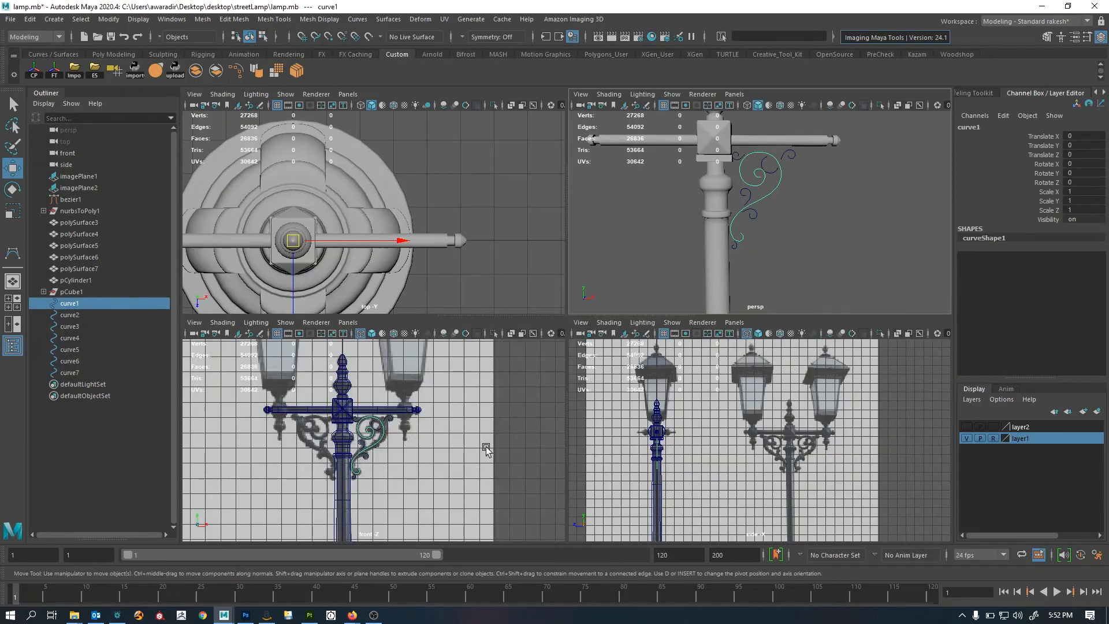
key("space")
right_click_drag(576, 393, 912, 414, "alt")
middle_click_drag(661, 328, 648, 373, "alt")
right_click_drag(708, 388, 642, 385)
right_click_drag(508, 301, 634, 291, "alt")
middle_click_drag(516, 241, 517, 263, "alt")
left_click_drag(505, 238, 521, 210)
right_click_drag(527, 249, 576, 270, "alt")
left_click_drag(508, 186, 508, 183)
Return to the perspective view and put the main scroll curve back in object mode
key("space")
key("space")
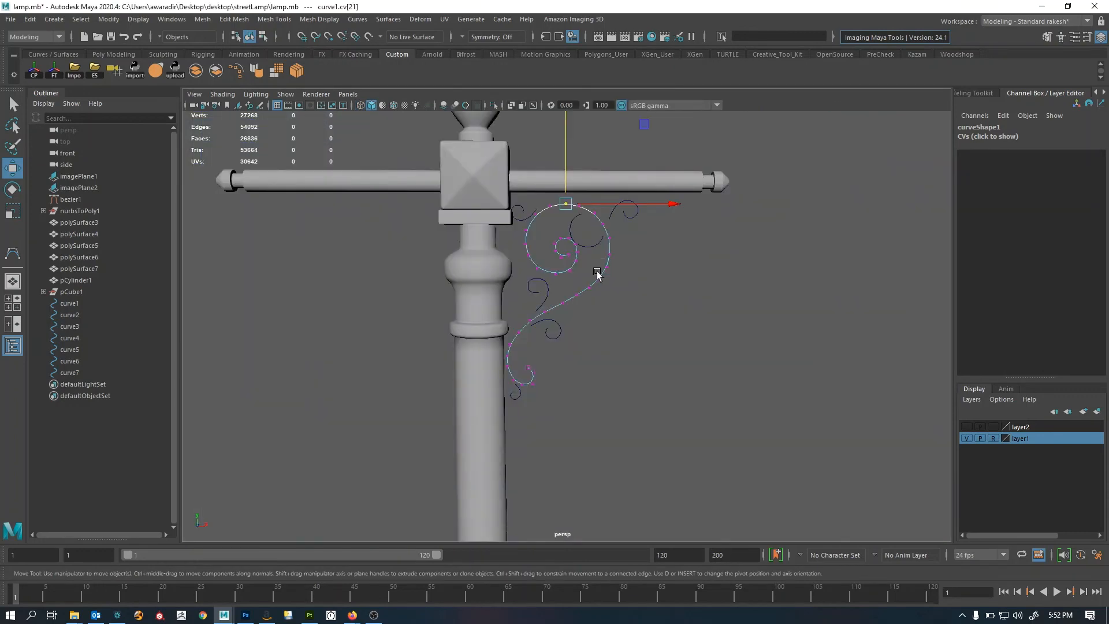
right_click_drag(602, 269, 653, 221)
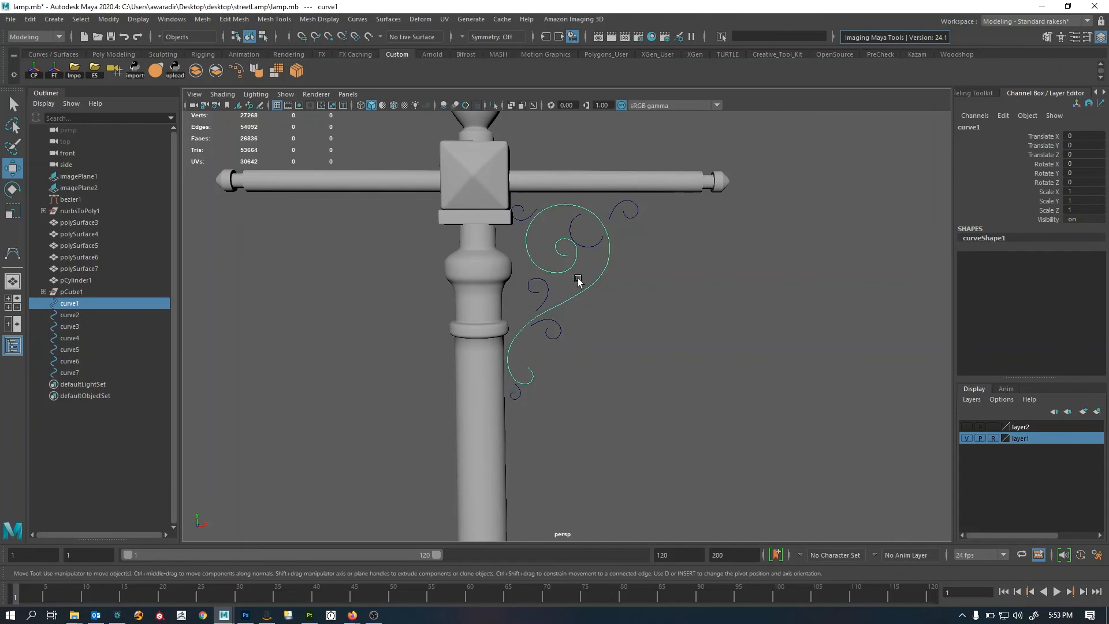
Check the small branch curves below the main scroll, then deselect everything and save the scene
left_click(546, 304, "shift")
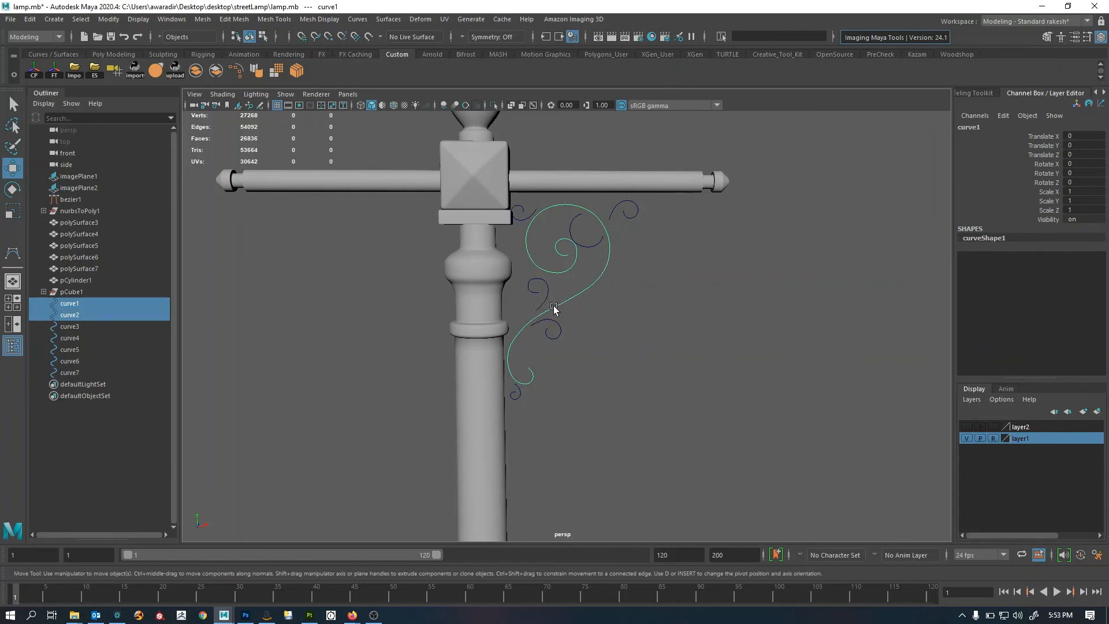
left_click(535, 332)
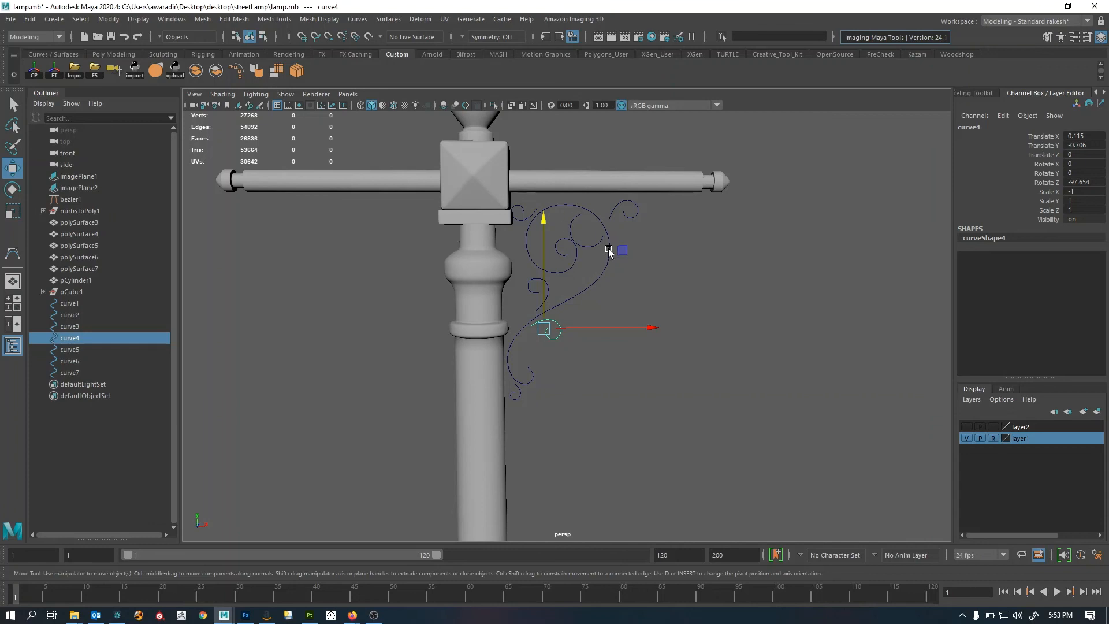
left_click(707, 304)
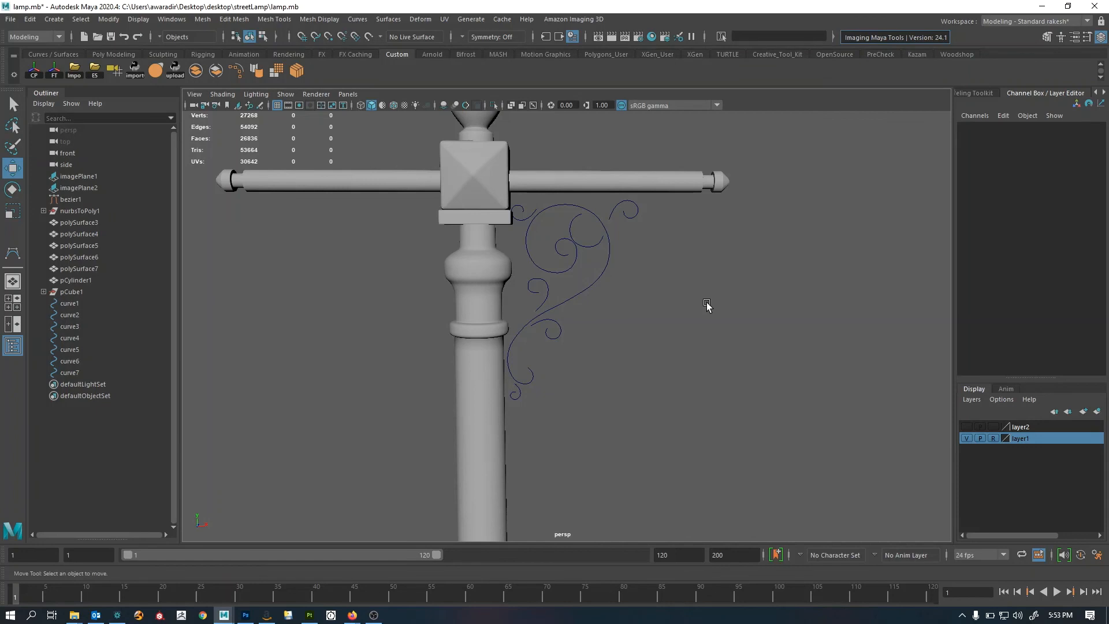
left_click_drag(656, 321, 588, 321, "alt")
key("ctrl+s")
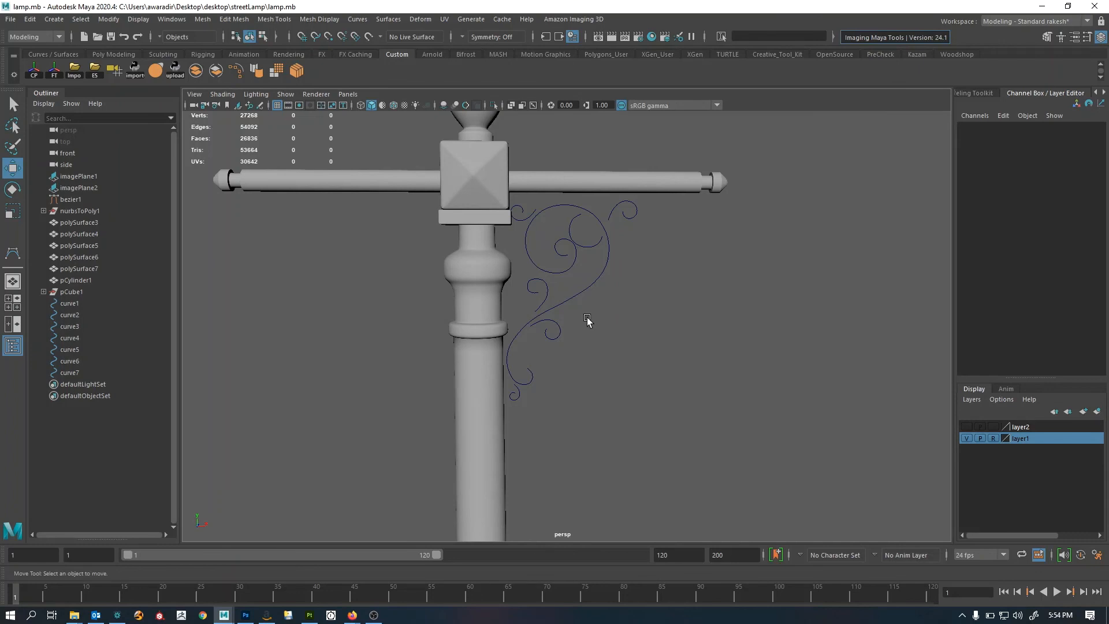
Examine the bracket curves, crossbar block and lantern heads against the reference image in the front view
mouse_move(604, 319)
left_mouse_down("alt")
mouse_move(469, 299)
mouse_move(592, 346)
mouse_move(554, 228)
mouse_move(689, 349)
mouse_move(616, 330)
left_mouse_up("alt")
left_click(689, 349)
key("space")
key("space")
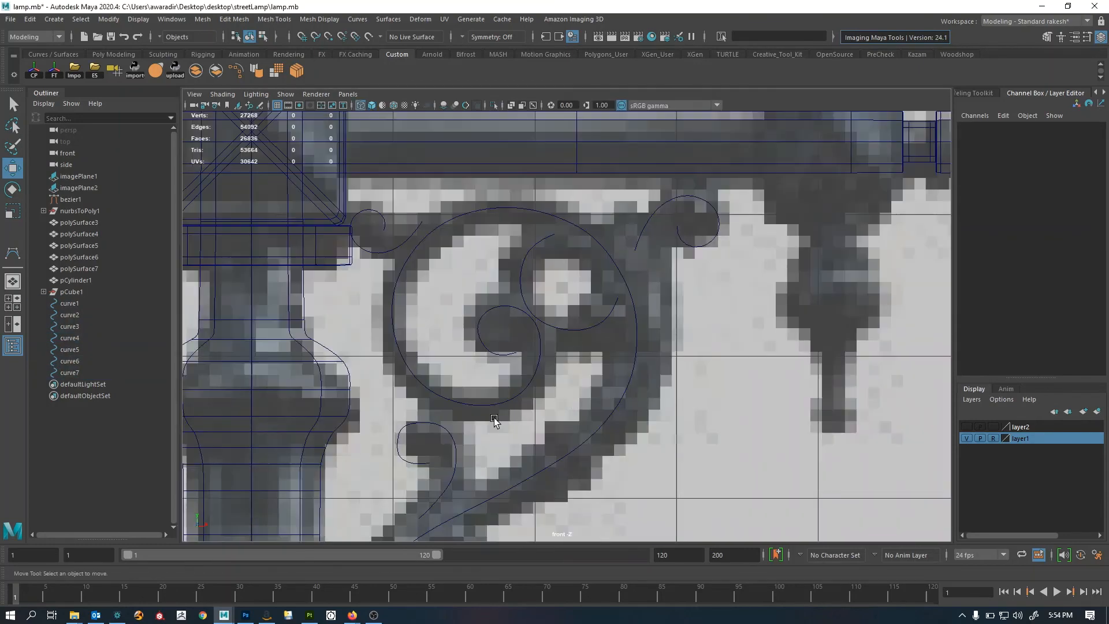
scroll(494, 421, "down", 8)
middle_click_drag(564, 327, 592, 288, "alt")
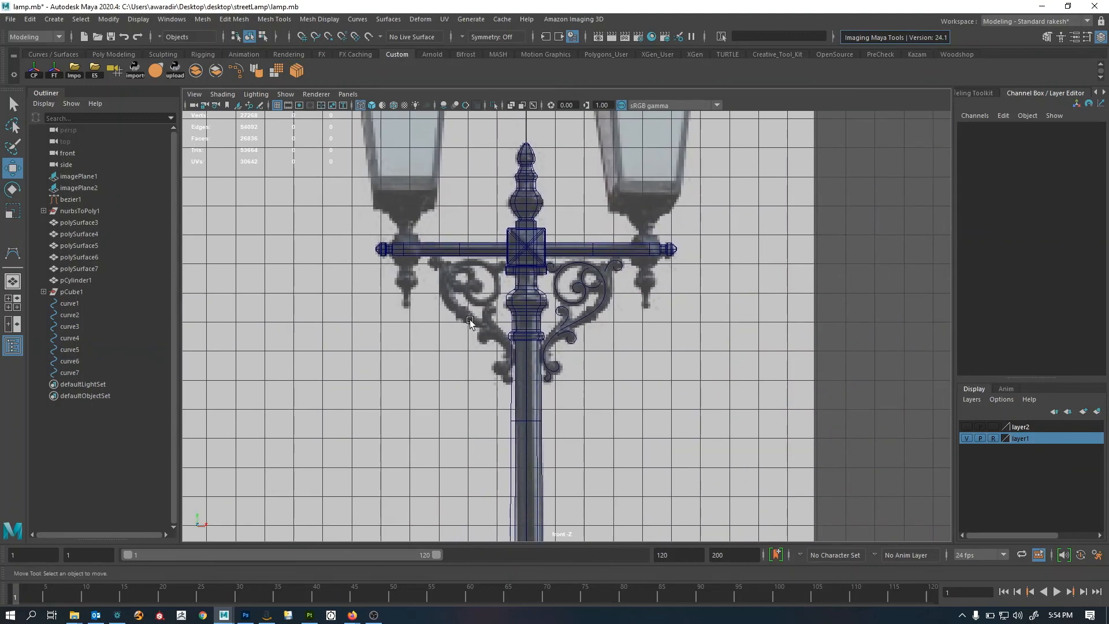
middle_click_drag(515, 334, 488, 393, "alt")
right_click_drag(488, 392, 716, 392, "alt")
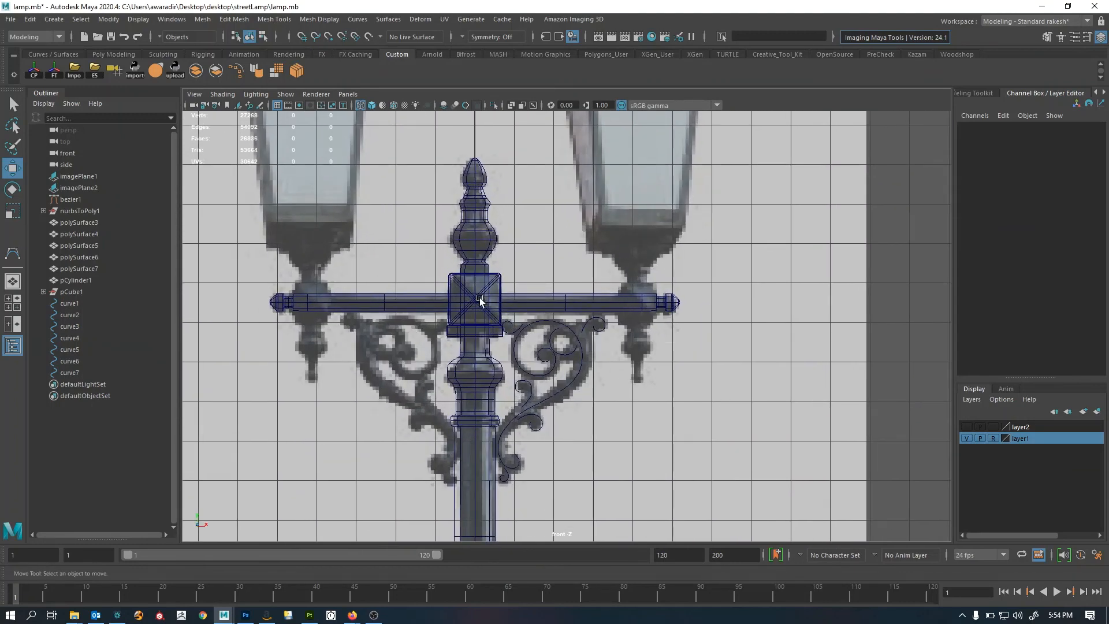
left_click(473, 304)
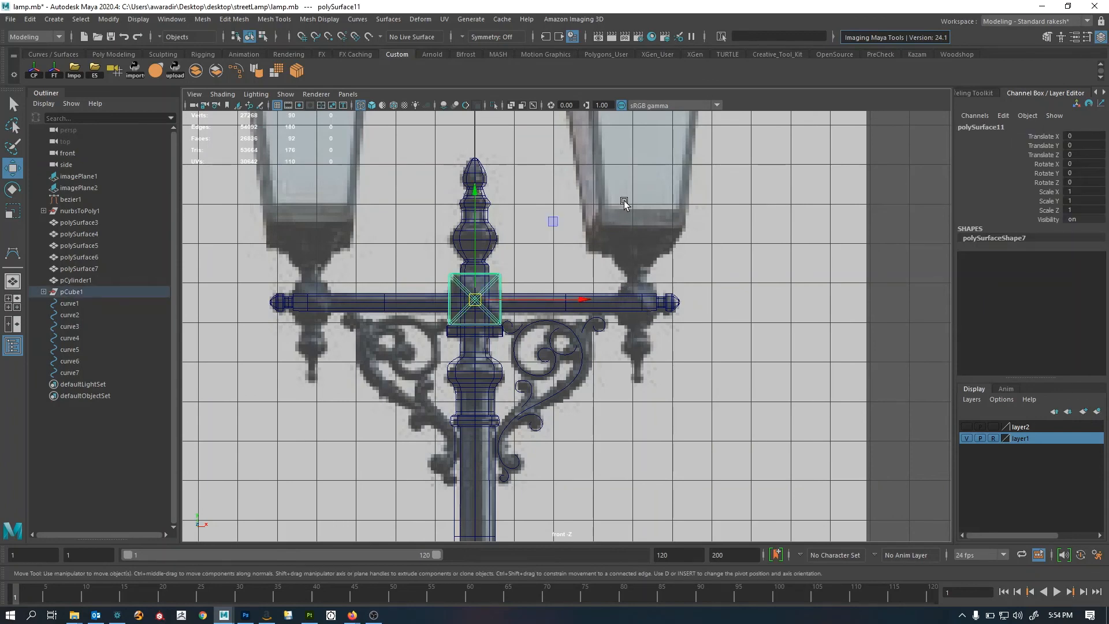
scroll(640, 327, "down", 4)
middle_click_drag(650, 354, 651, 430, "alt")
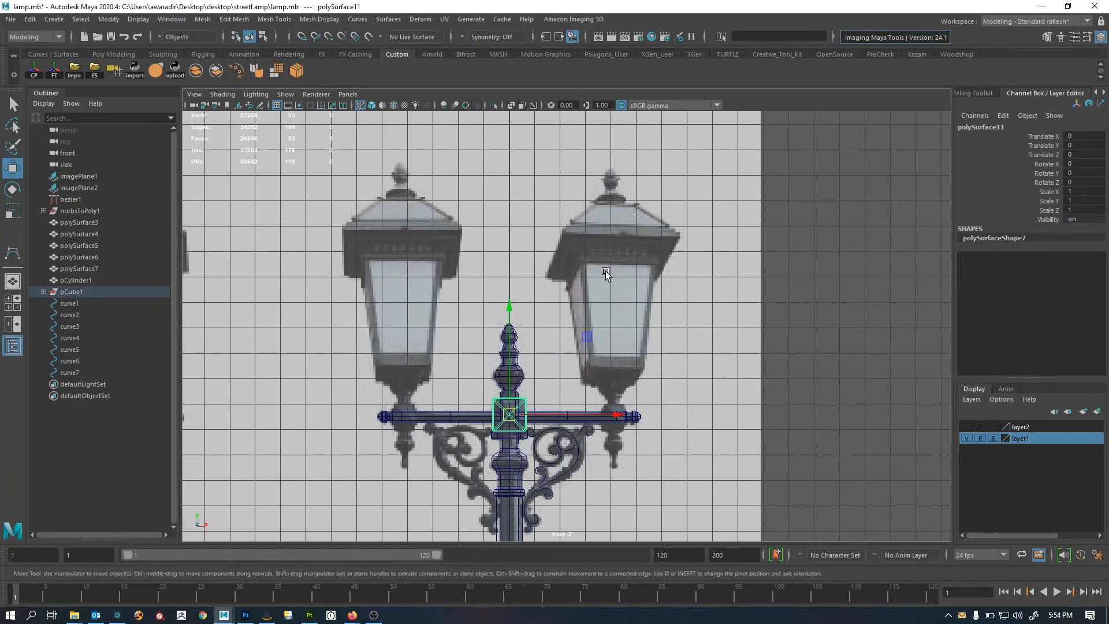
left_click(781, 196)
scroll(793, 348, "up", 1)
middle_click_drag(776, 364, 723, 335, "alt")
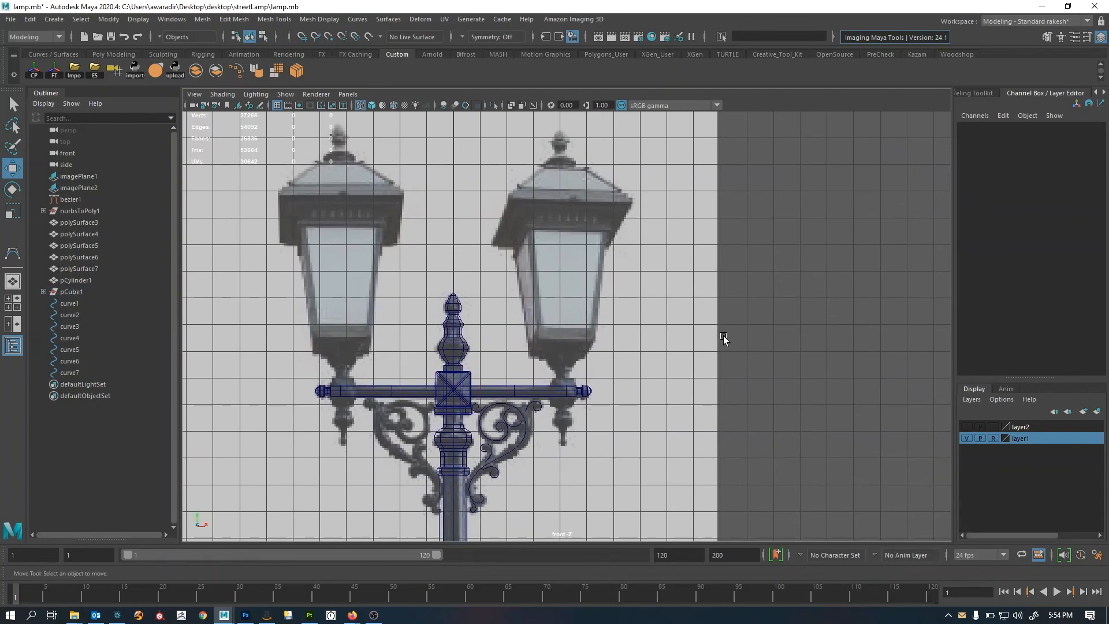